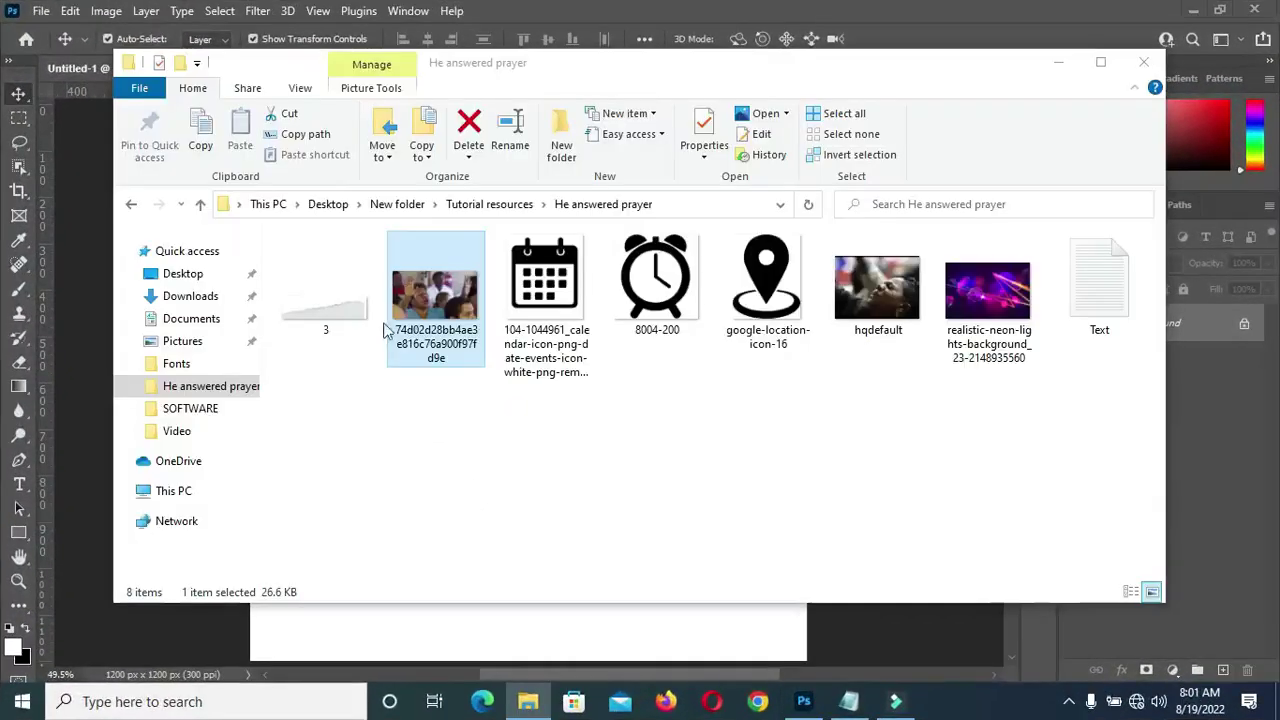
Copy the dark blue code 002070 from the Notepad flyer notes, then minimize Notepad
{"action": "left_click", "coordinate": [1060, 60]}
{"action": "left_click", "coordinate": [849, 701]}
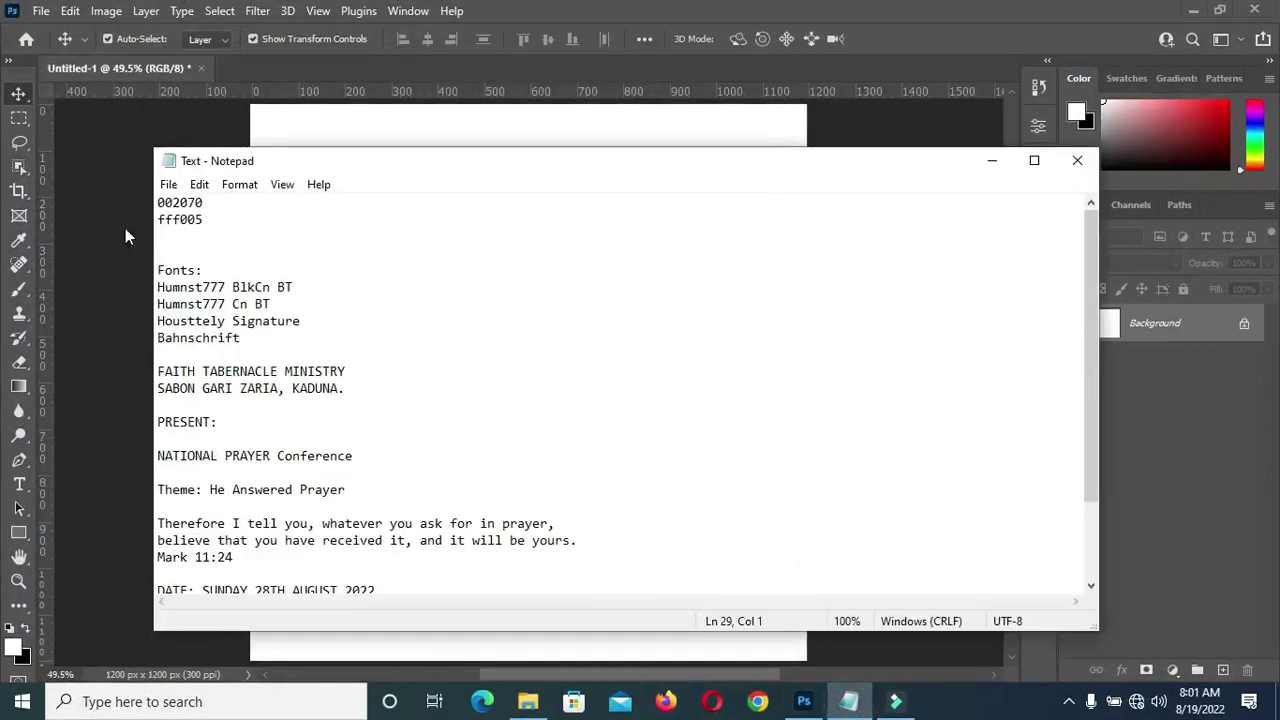
{"action": "left_click_drag", "start_coordinate": [203, 202], "coordinate": [157, 199]}
{"action": "key", "text": "ctrl+c"}
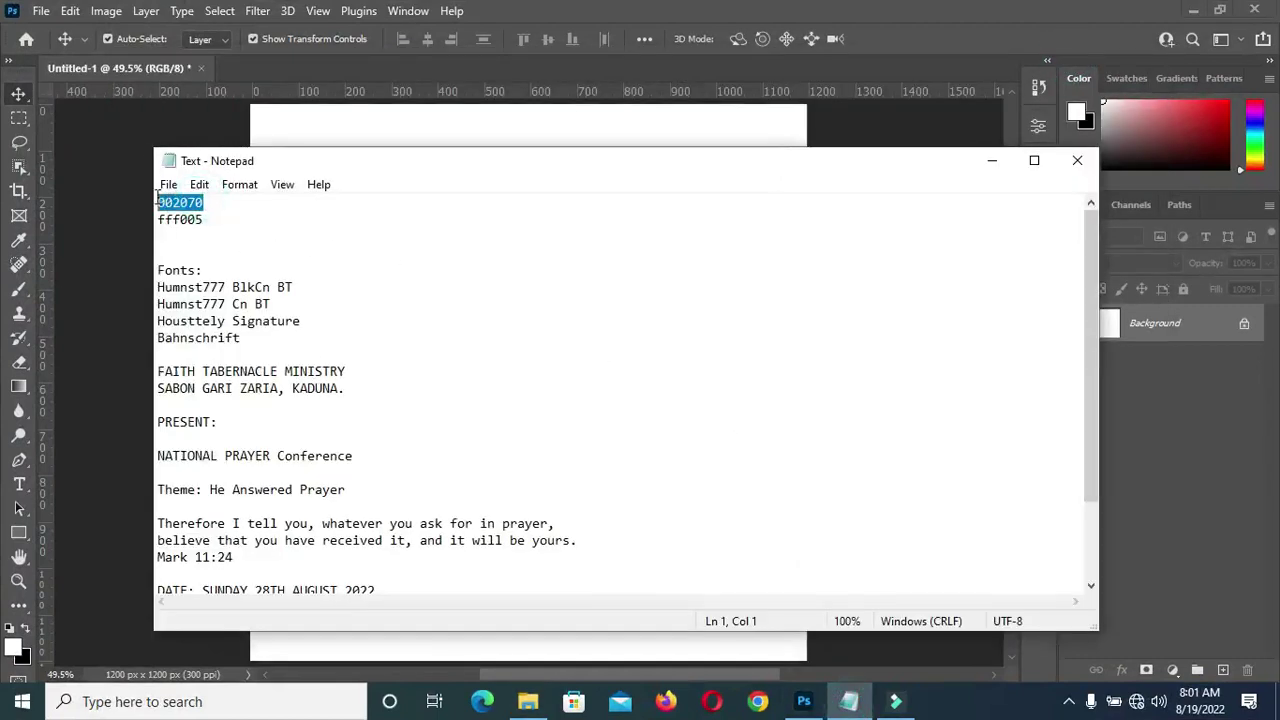
{"action": "left_click", "coordinate": [992, 160]}
Add a Solid Color fill layer in 002070 covering the whole 1200×1200 canvas
{"action": "left_click", "coordinate": [1173, 671]}
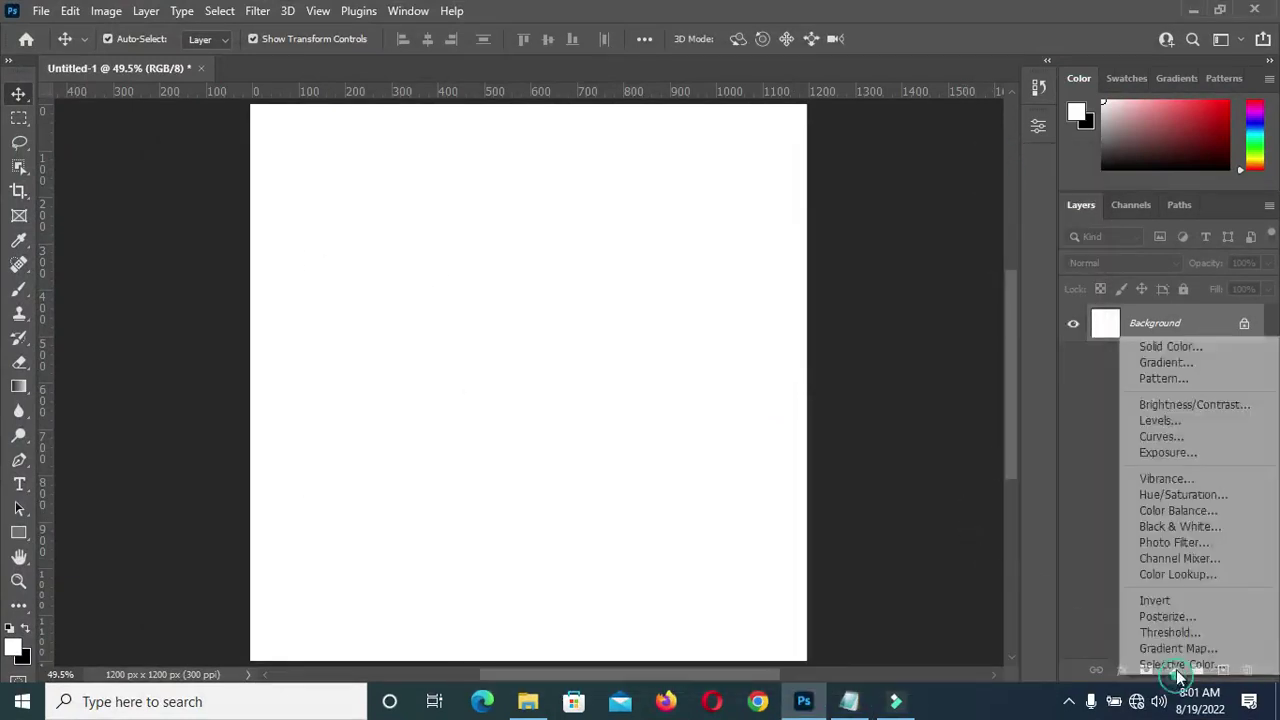
{"action": "left_click", "coordinate": [1176, 348]}
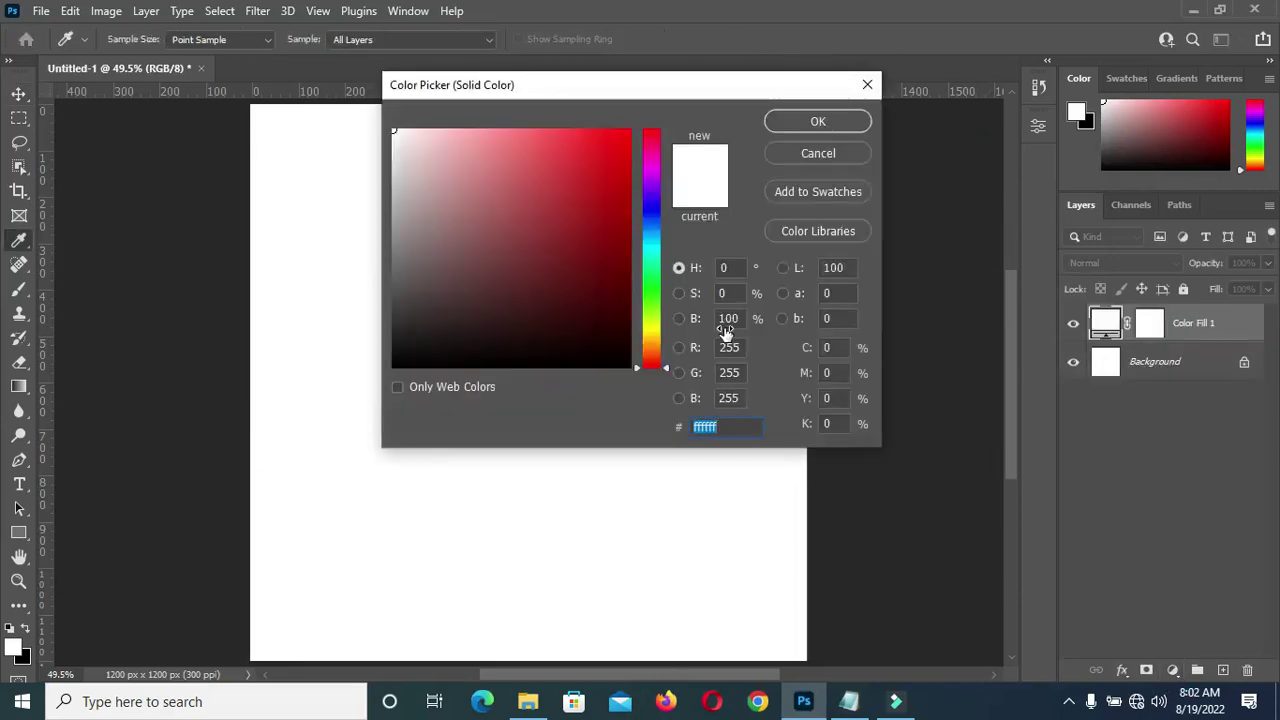
{"action": "key", "text": "ctrl+v"}
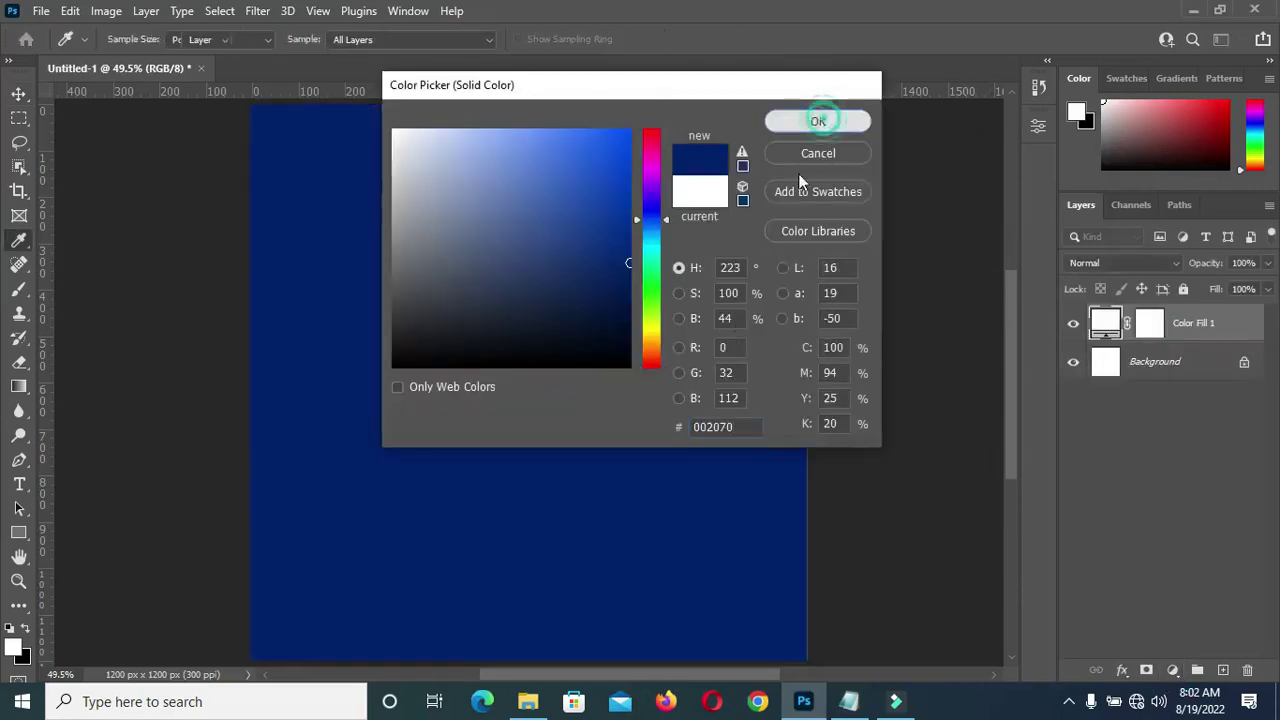
{"action": "left_click", "coordinate": [818, 122]}
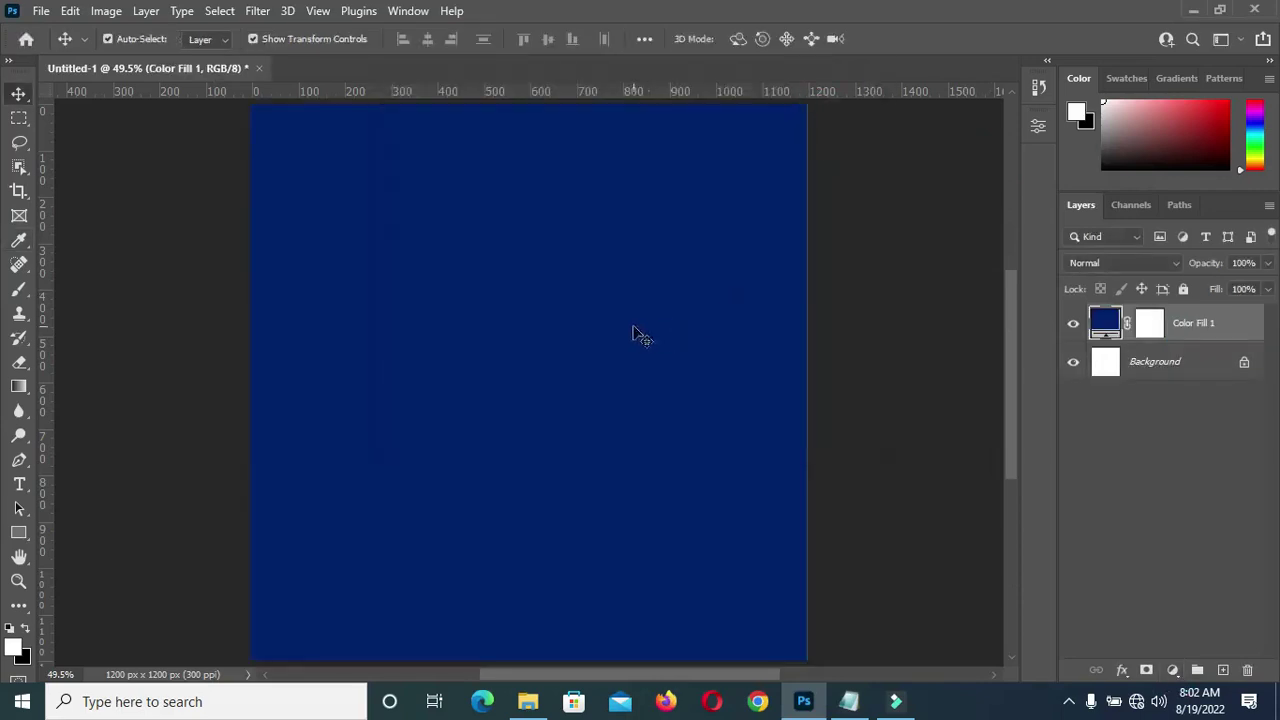
{"action": "left_click", "coordinate": [851, 503]}
Place the 74d02d crowd photo in the flyer's top-left corner
{"action": "mouse_move", "coordinate": [535, 706]}
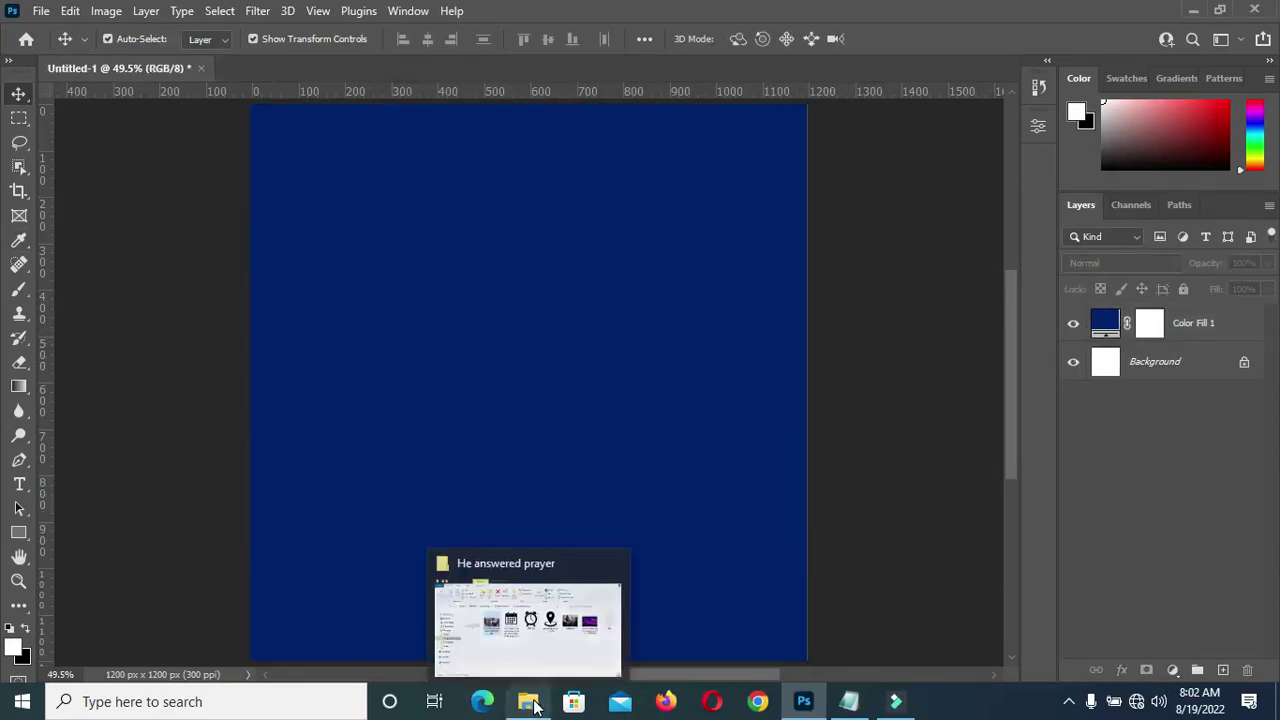
{"action": "left_click", "coordinate": [535, 706]}
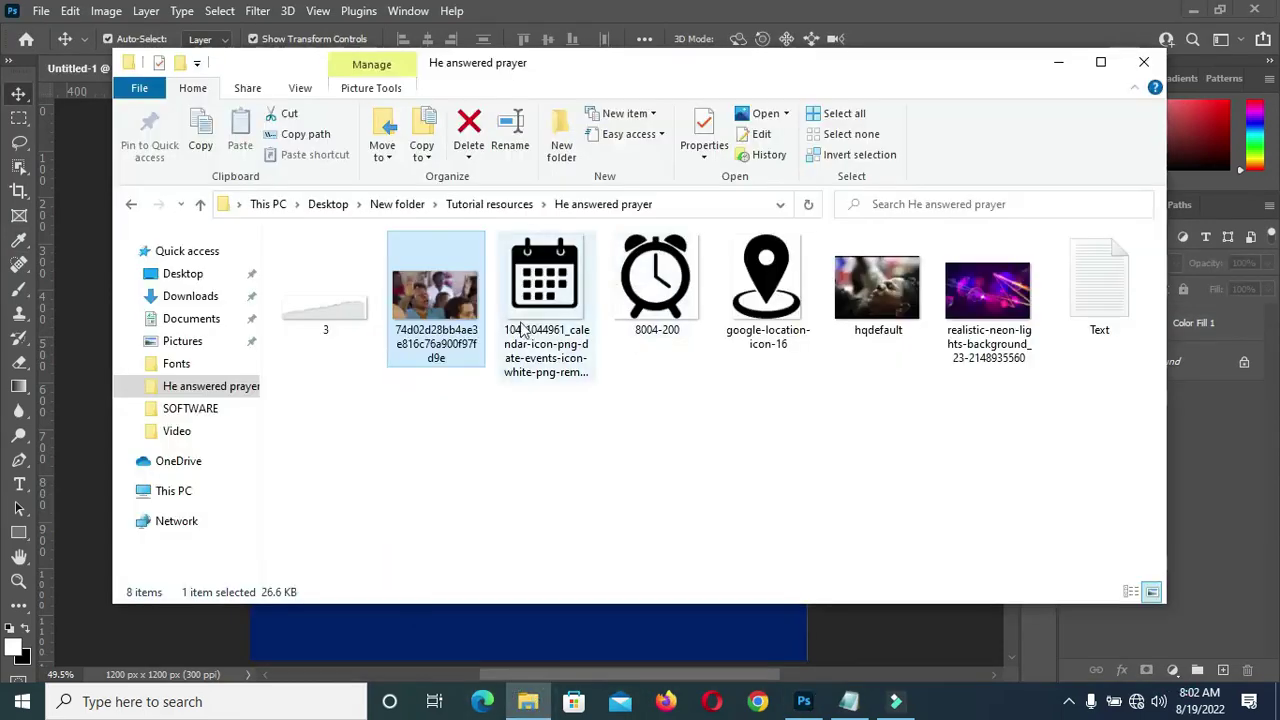
{"action": "left_click_drag", "start_coordinate": [475, 303], "coordinate": [366, 335]}
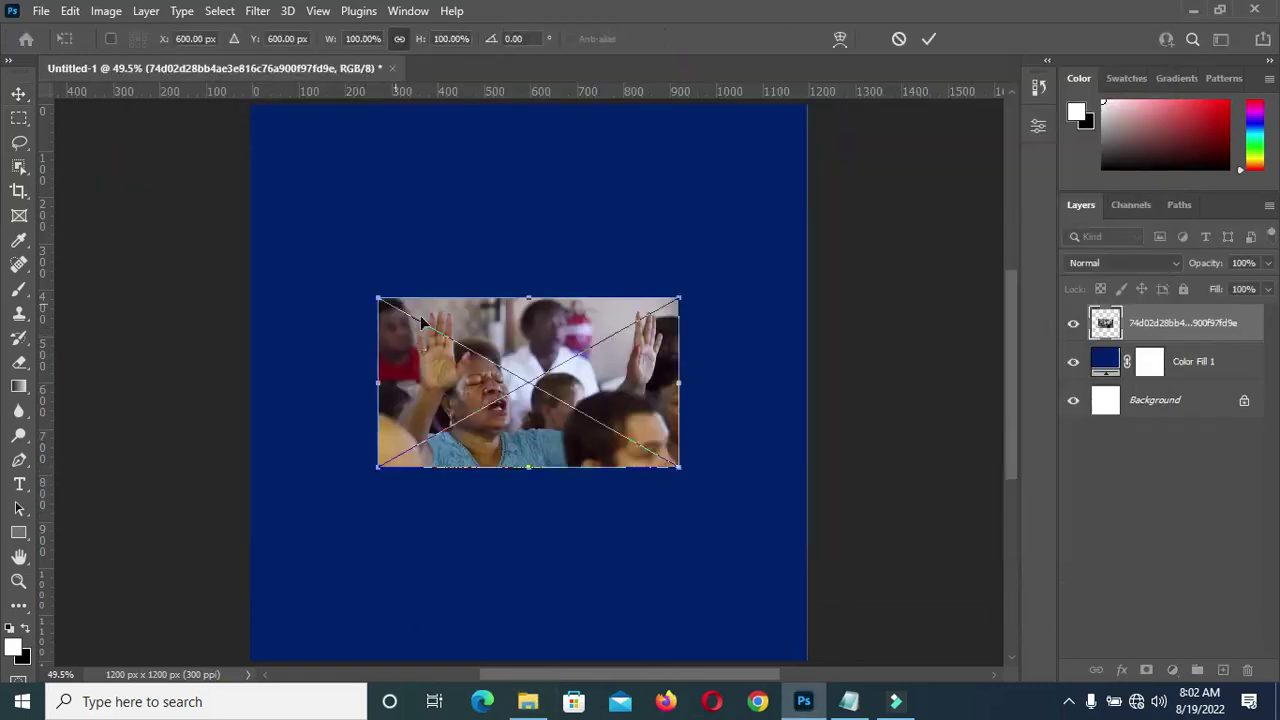
{"action": "left_click_drag", "start_coordinate": [430, 297], "coordinate": [311, 137]}
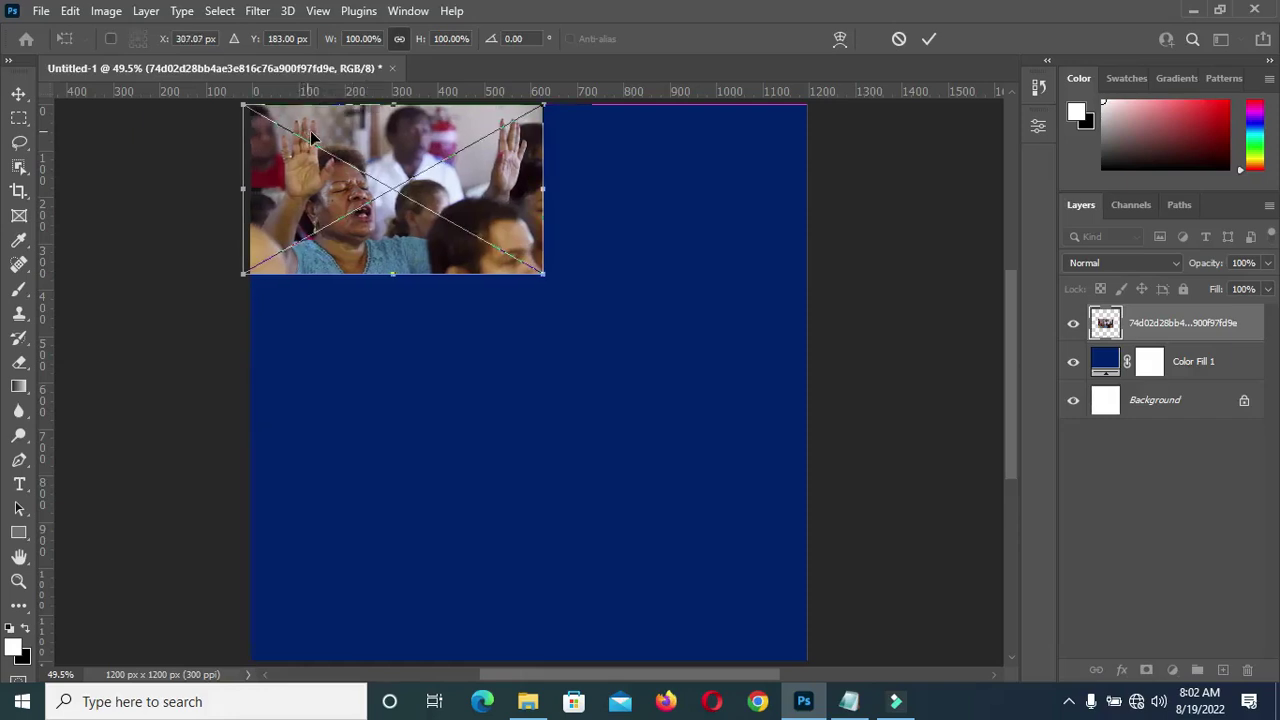
{"action": "left_click", "coordinate": [927, 40]}
Set the crowd photo layer to Luminosity blend mode at 49% opacity
{"action": "scroll", "coordinate": [481, 169], "scroll_direction": "up", "scroll_amount": 2}
{"action": "scroll", "coordinate": [481, 169], "scroll_direction": "up", "scroll_amount": 1}
{"action": "left_click", "coordinate": [1168, 263]}
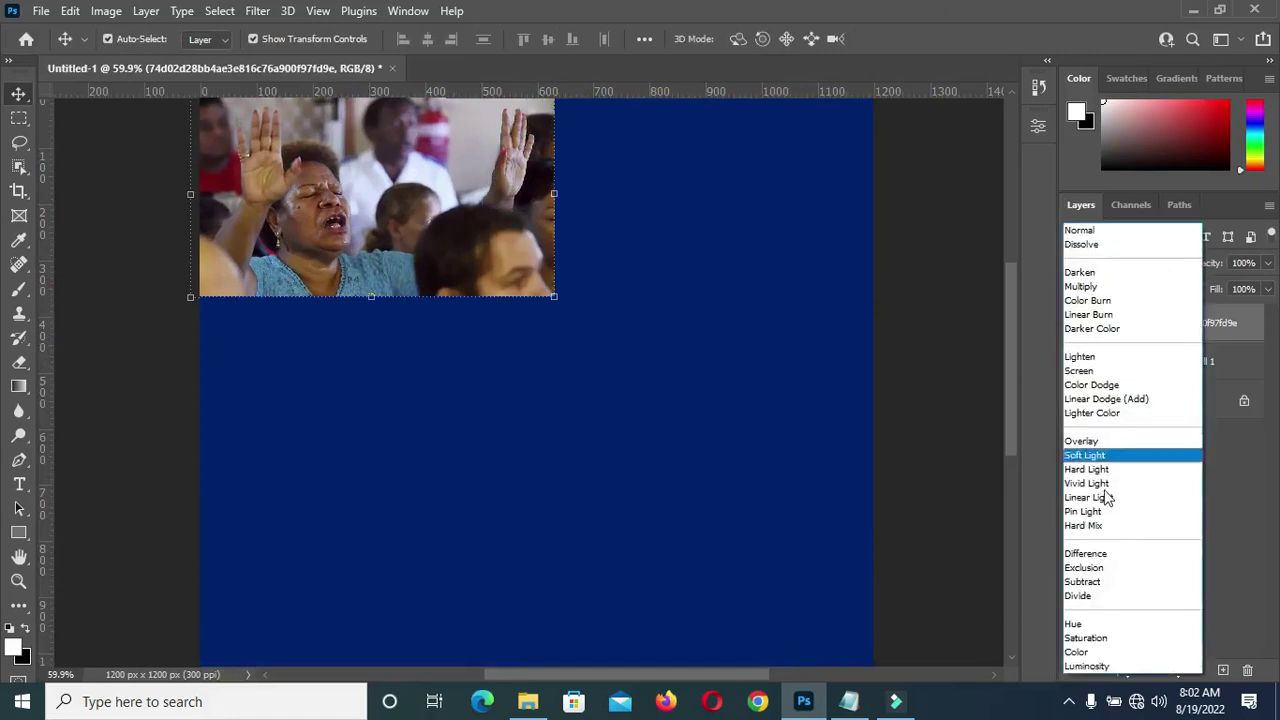
{"action": "left_click", "coordinate": [1094, 666]}
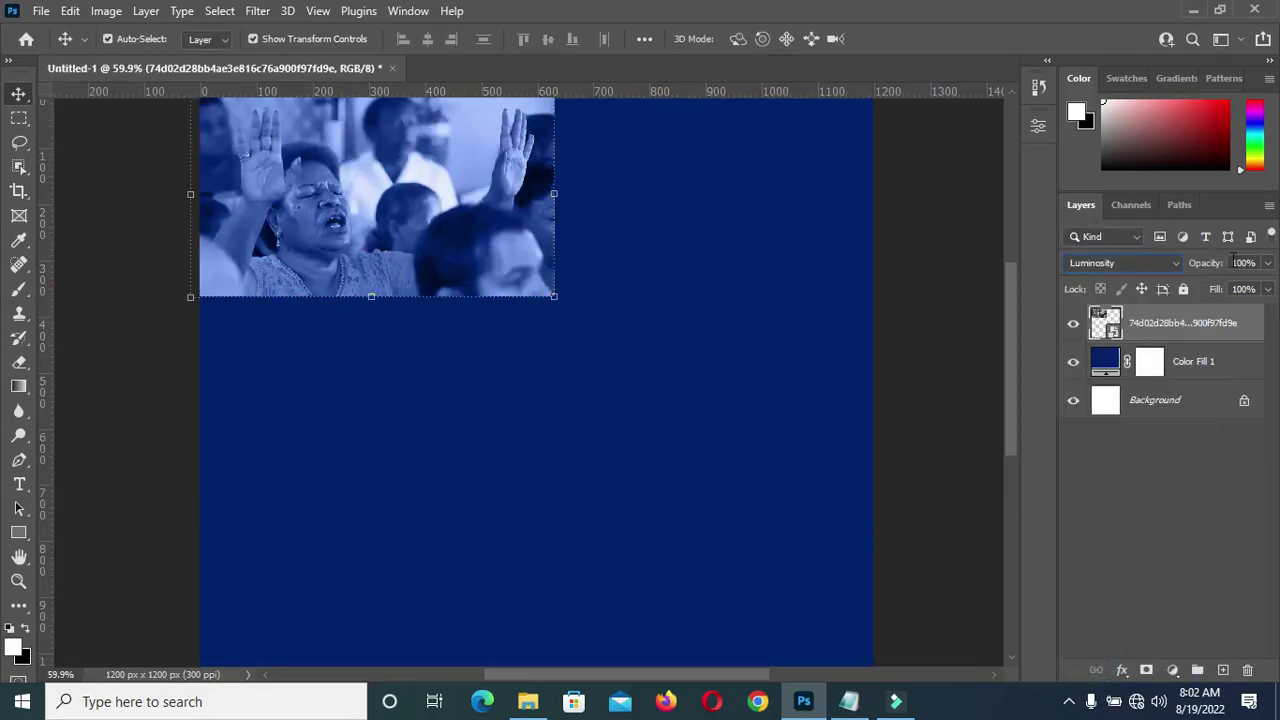
{"action": "left_click", "coordinate": [1236, 262]}
{"action": "type", "text": "49"}
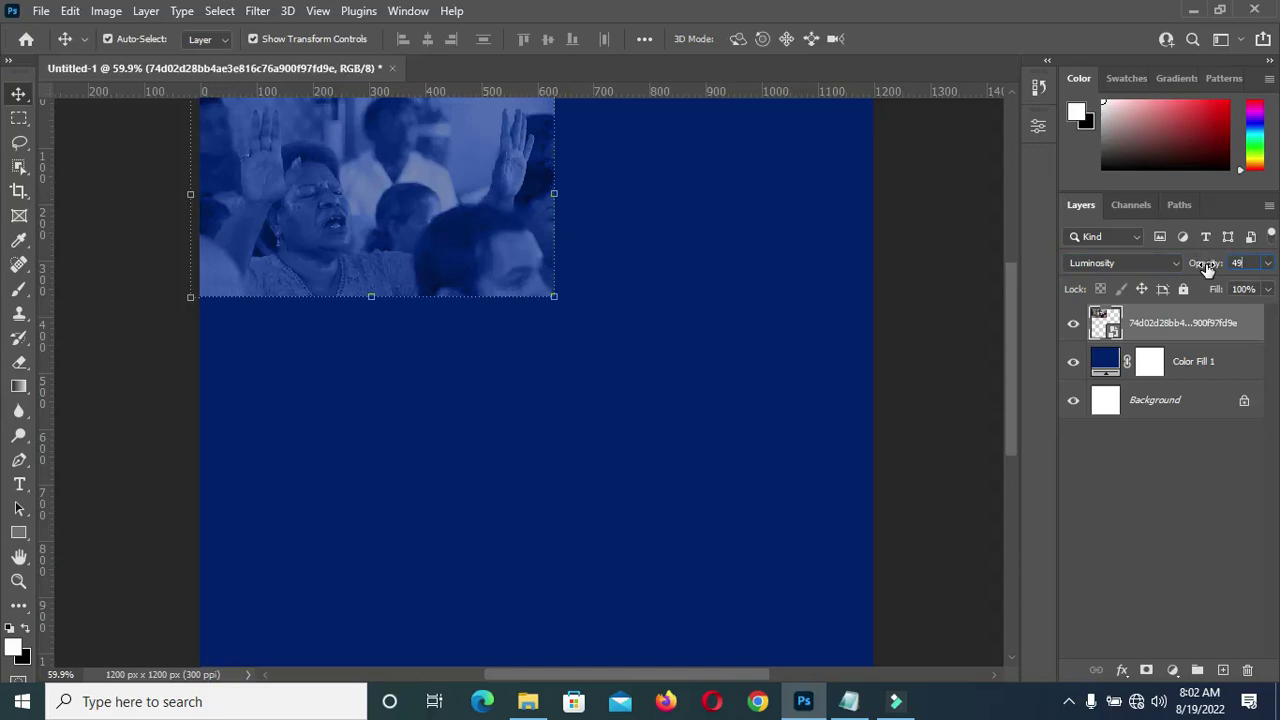
{"action": "left_click", "coordinate": [1148, 466]}
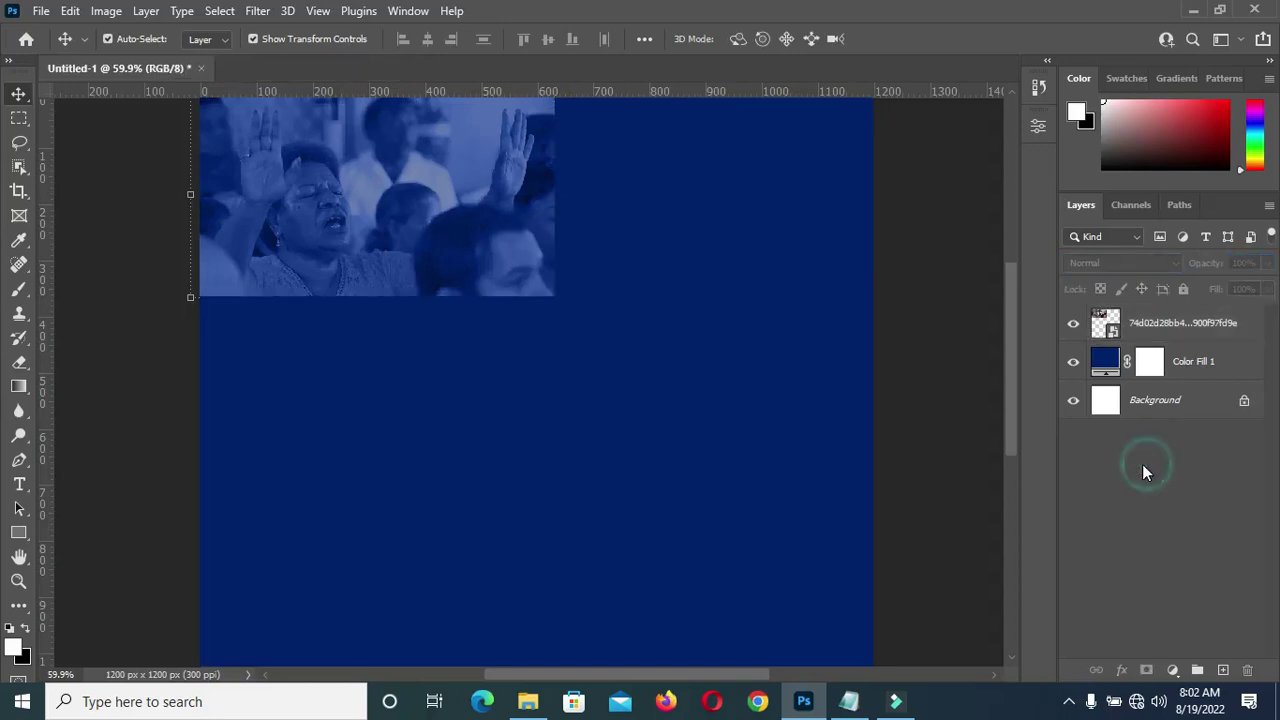
Add a layer mask to the crowd photo and set up a black-to-transparent gradient
{"action": "left_click", "coordinate": [1212, 335]}
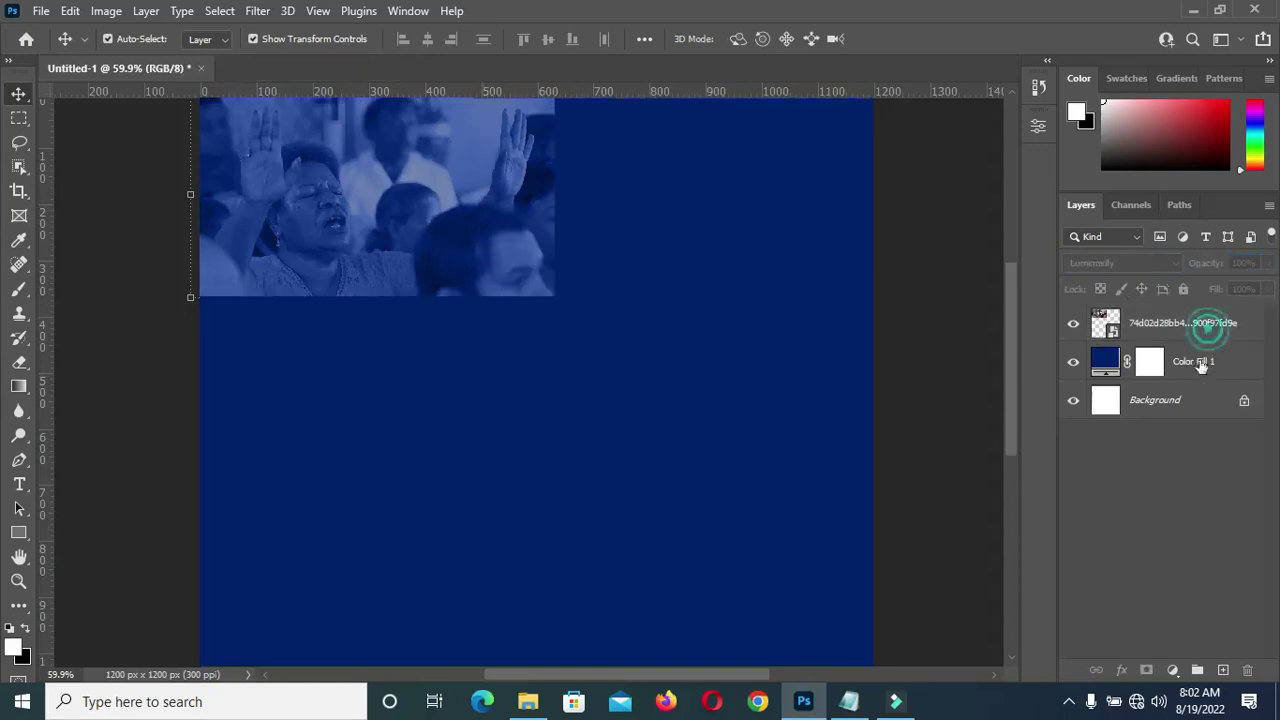
{"action": "left_click", "coordinate": [1147, 671]}
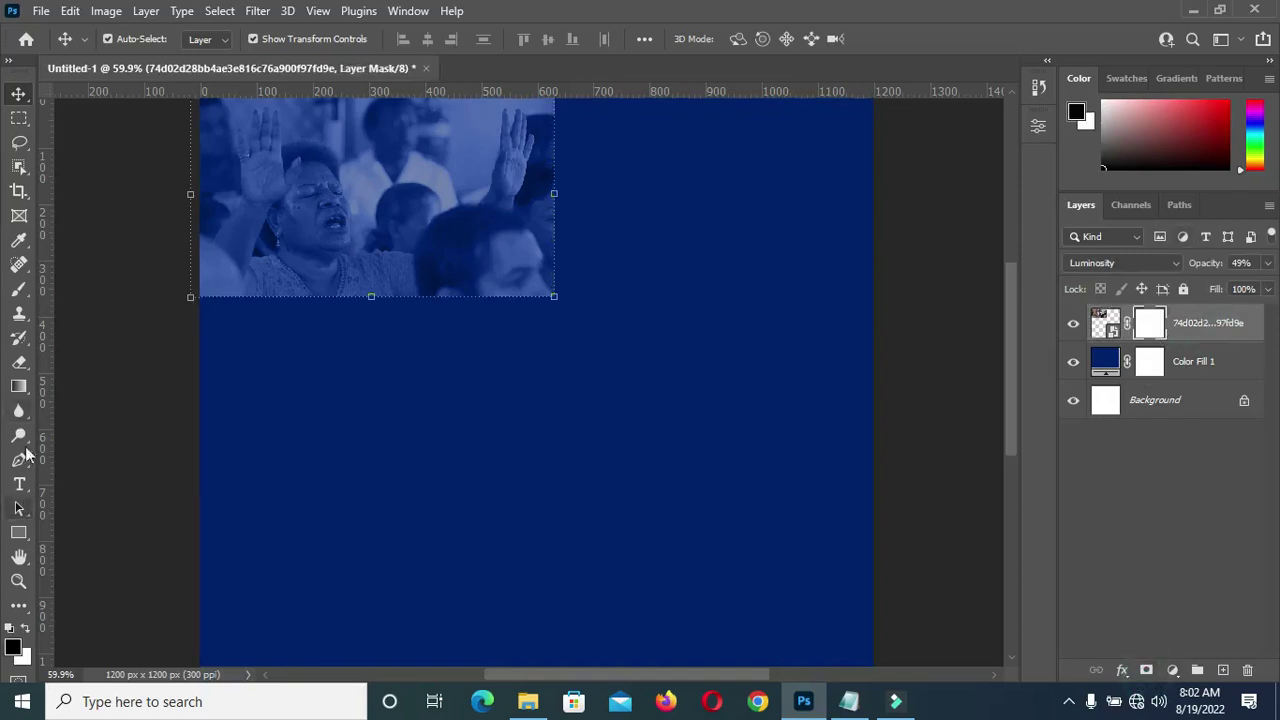
{"action": "left_click", "coordinate": [19, 386]}
{"action": "left_click", "coordinate": [130, 40]}
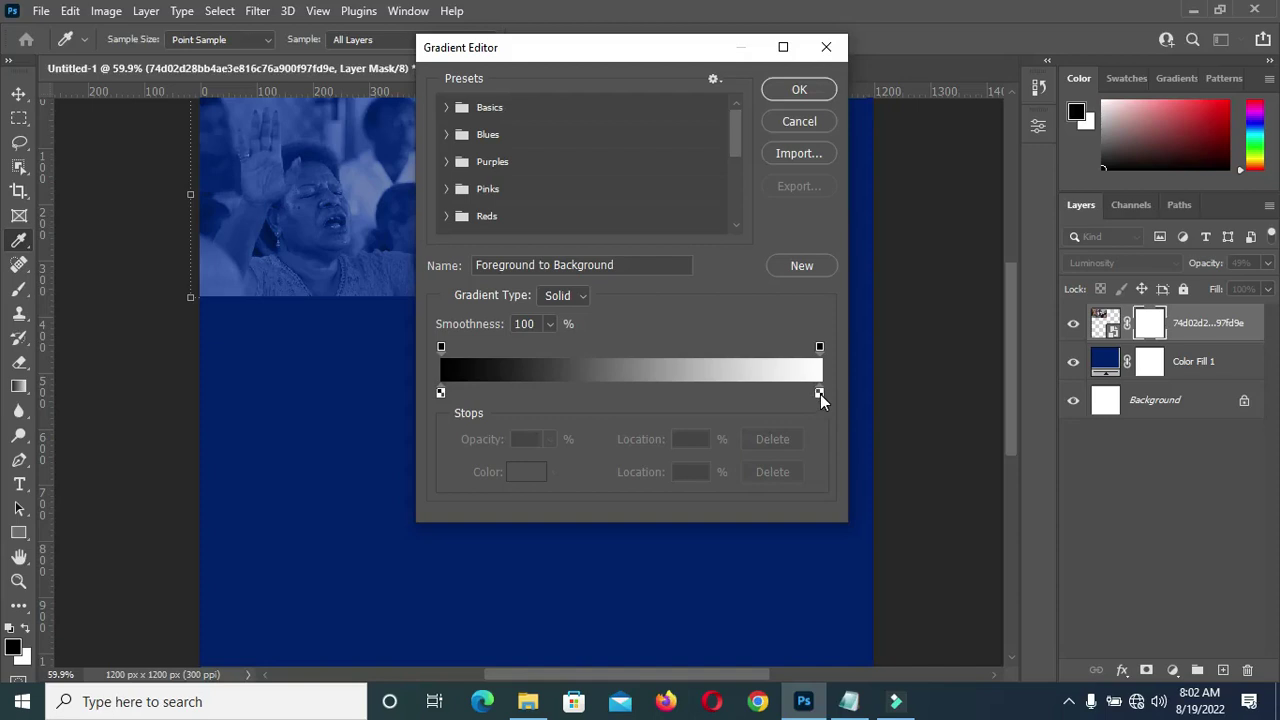
{"action": "left_click", "coordinate": [819, 392]}
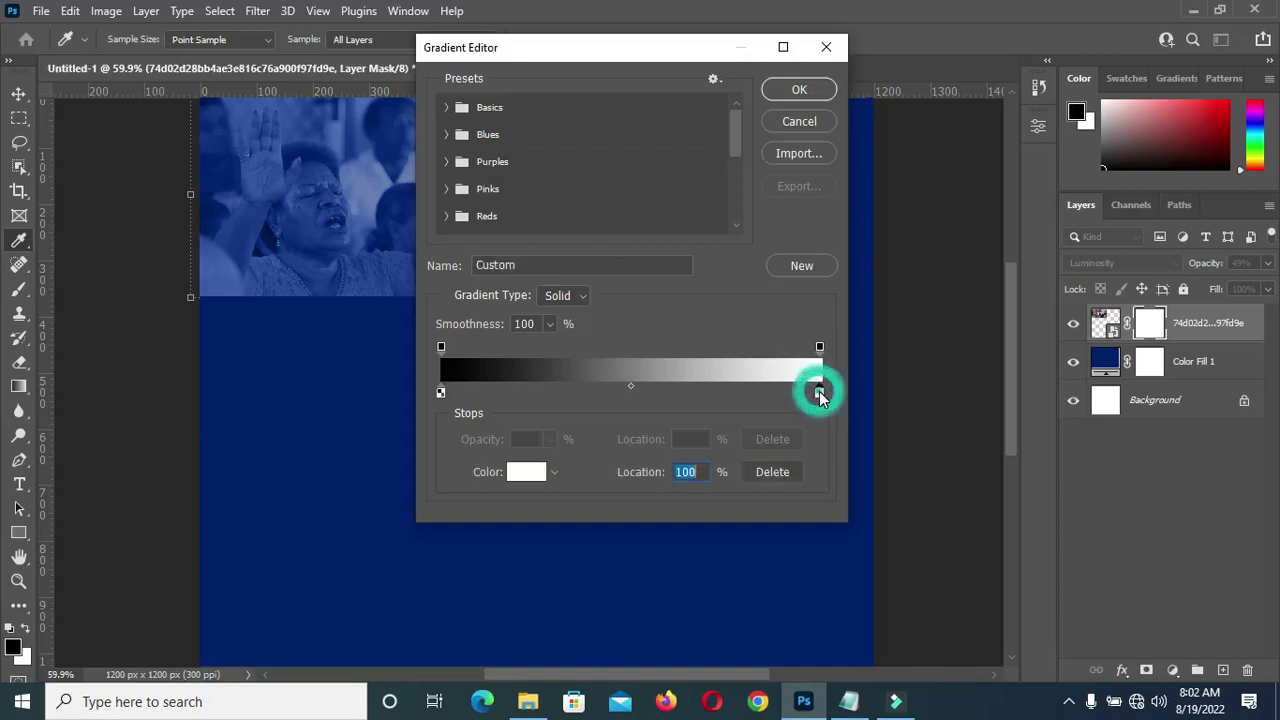
{"action": "left_click", "coordinate": [819, 347]}
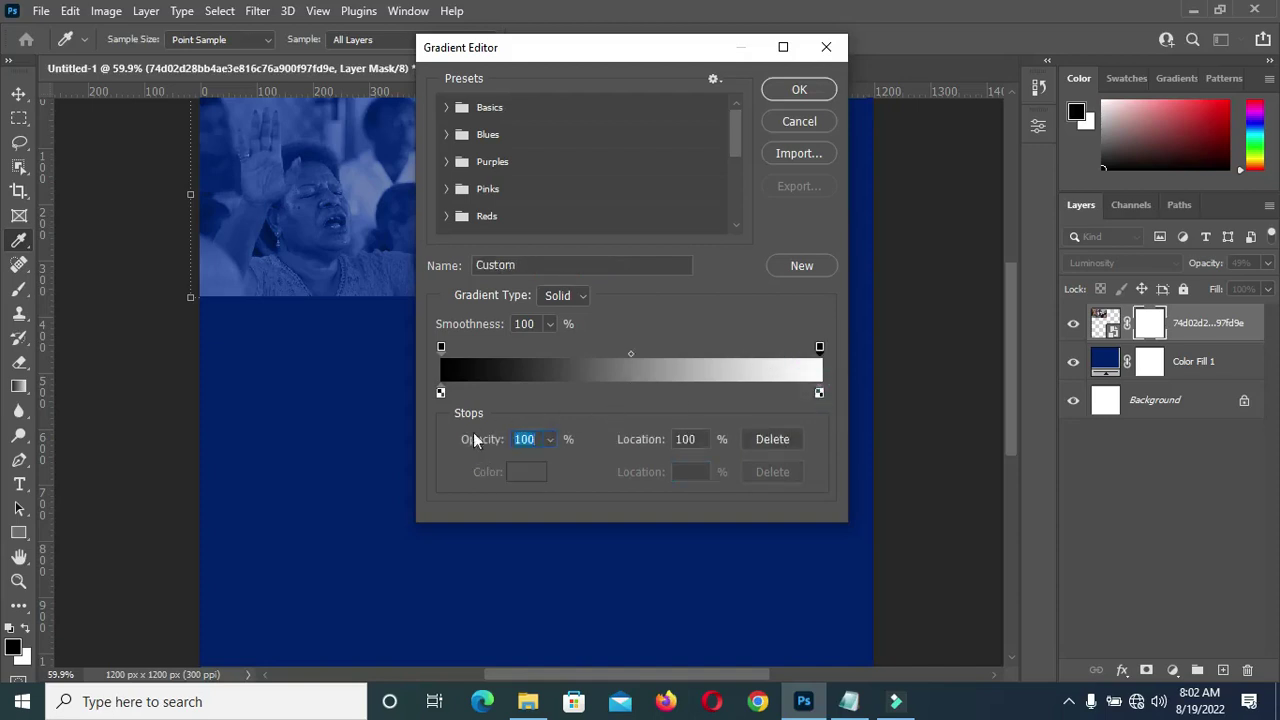
{"action": "left_click_drag", "start_coordinate": [492, 443], "coordinate": [380, 434]}
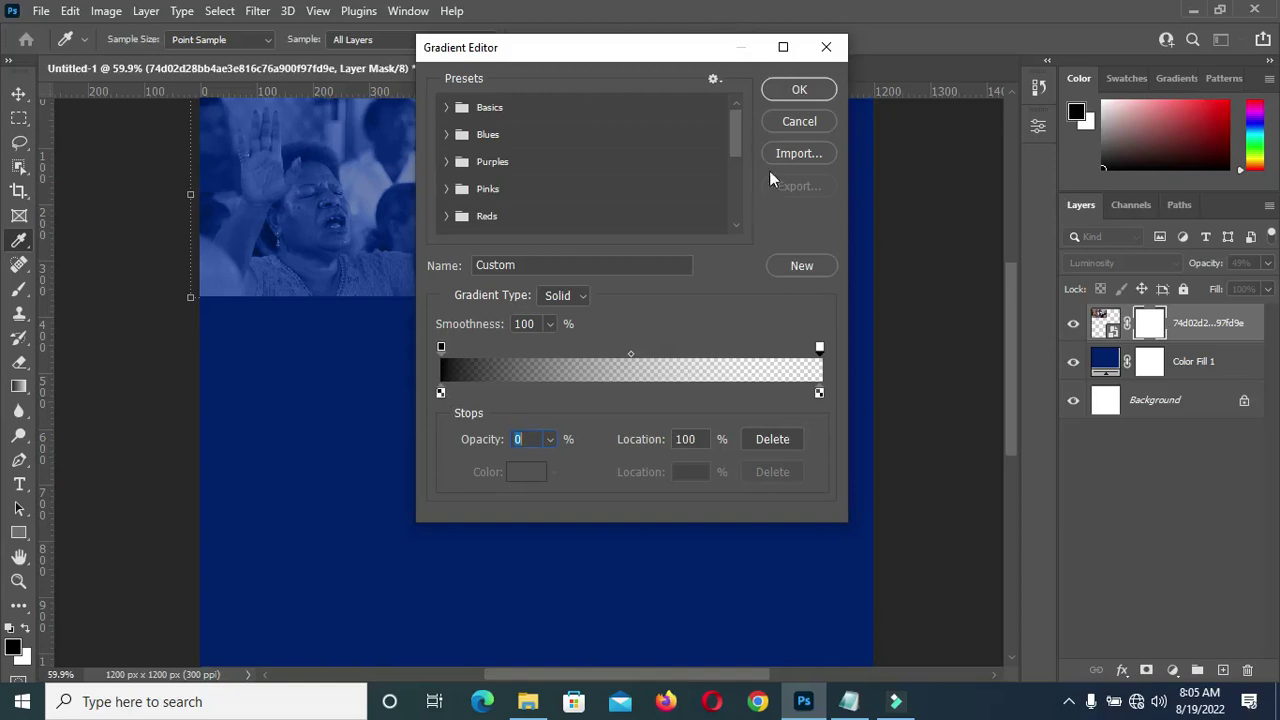
{"action": "left_click", "coordinate": [799, 89]}
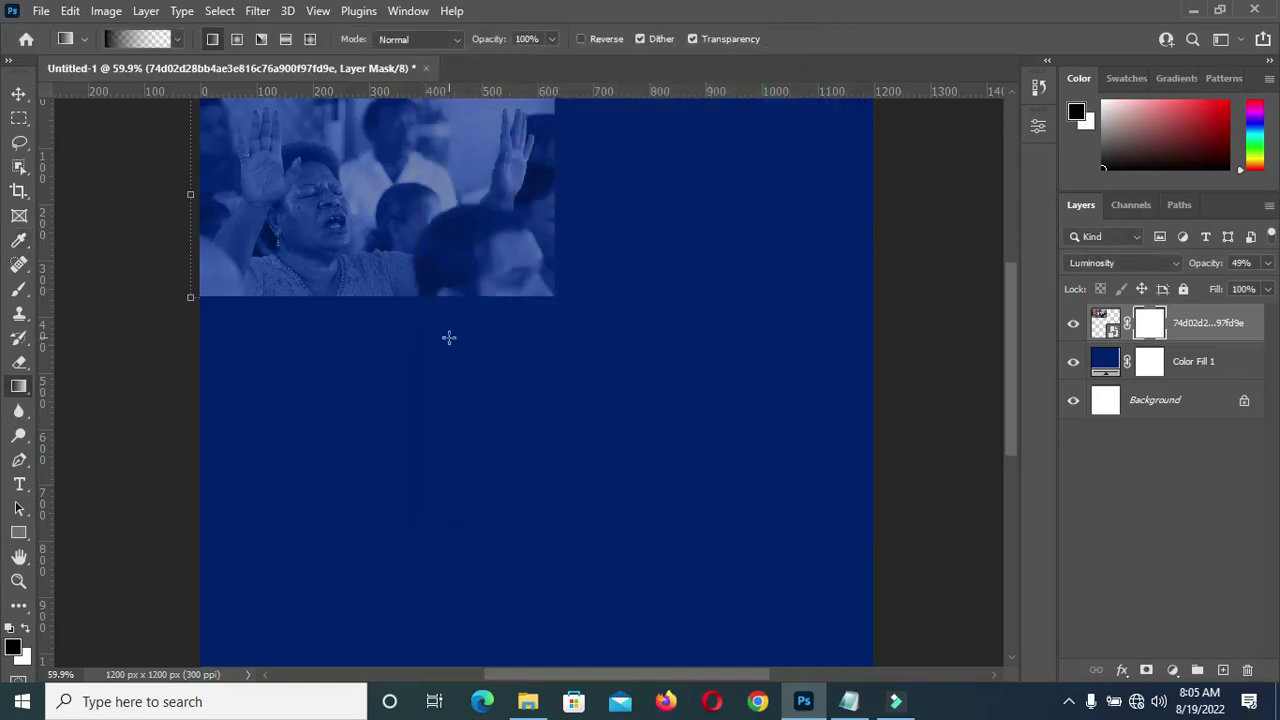
Draw gradients on the mask to fade the crowd photo's lower edge
{"action": "left_click_drag", "start_coordinate": [384, 328], "coordinate": [371, 277]}
{"action": "left_click", "coordinate": [383, 323]}
{"action": "left_click_drag", "start_coordinate": [413, 328], "coordinate": [417, 297]}
{"action": "left_click_drag", "start_coordinate": [476, 342], "coordinate": [450, 205]}
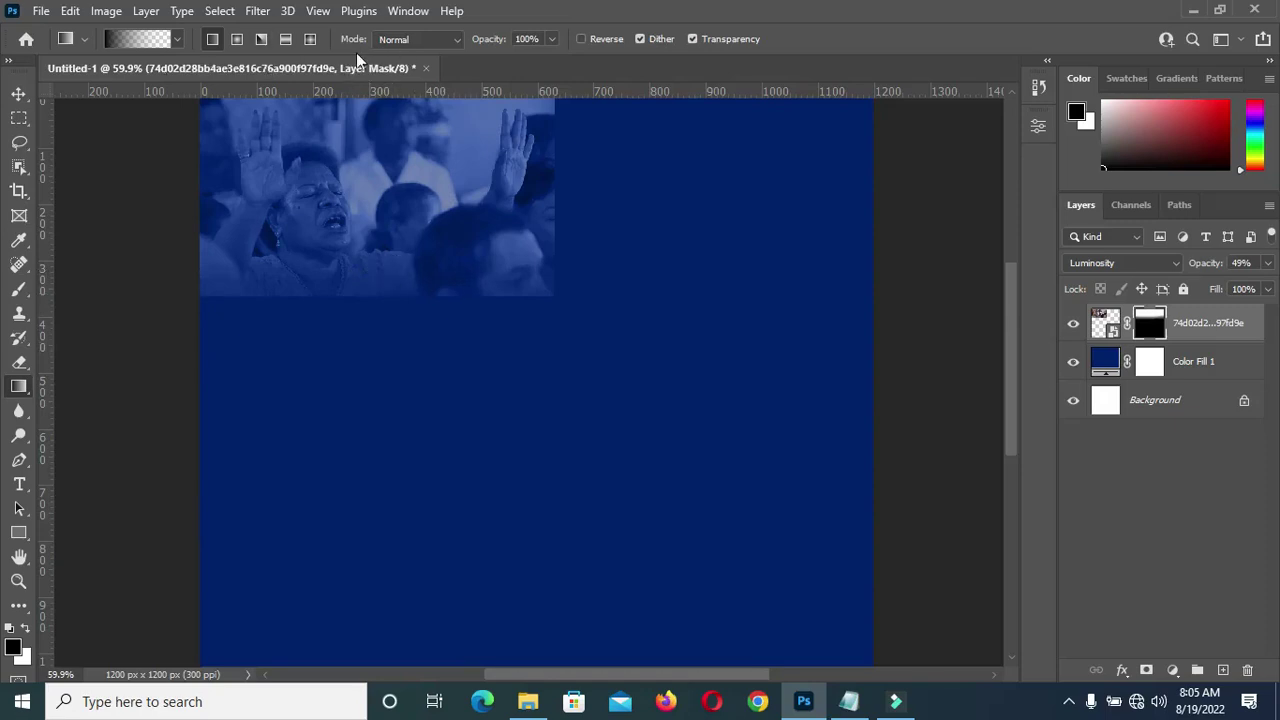
With the gradient in Multiply mode, fade the photo's bottom and right edges into the blue
{"action": "left_click", "coordinate": [454, 40]}
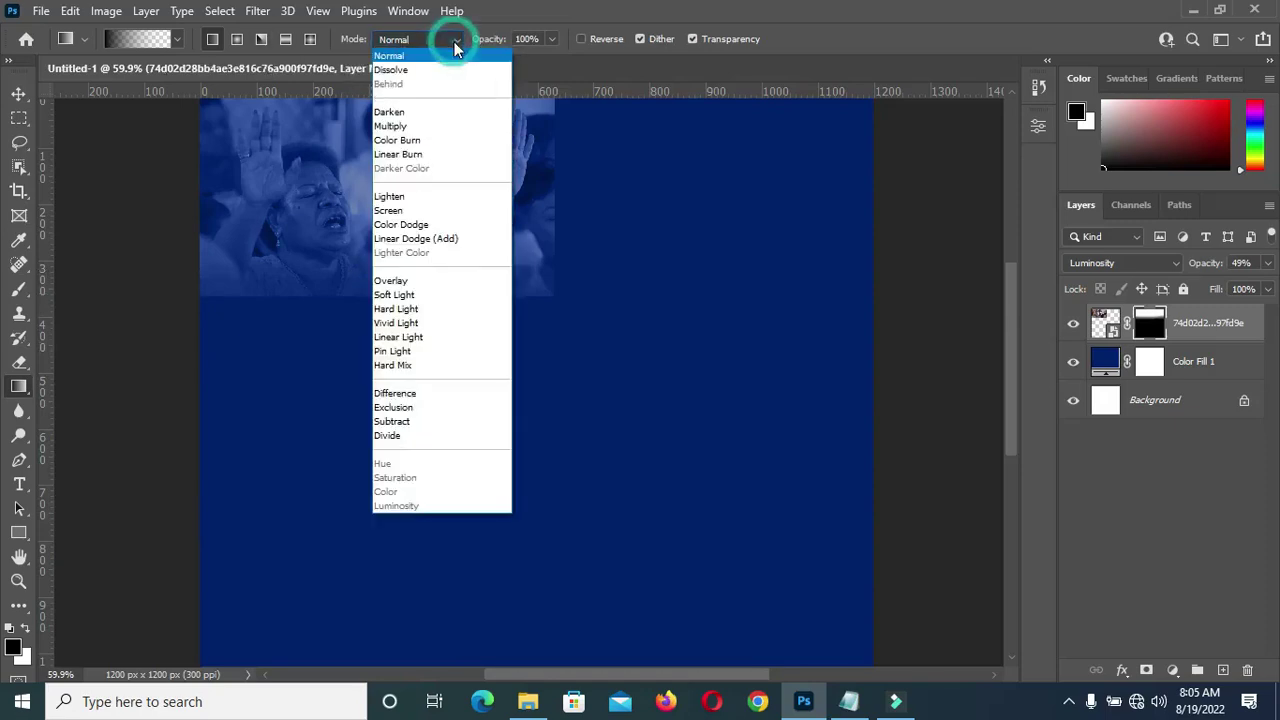
{"action": "left_click", "coordinate": [391, 127]}
{"action": "left_click_drag", "start_coordinate": [406, 330], "coordinate": [403, 214]}
{"action": "left_click_drag", "start_coordinate": [400, 295], "coordinate": [395, 229]}
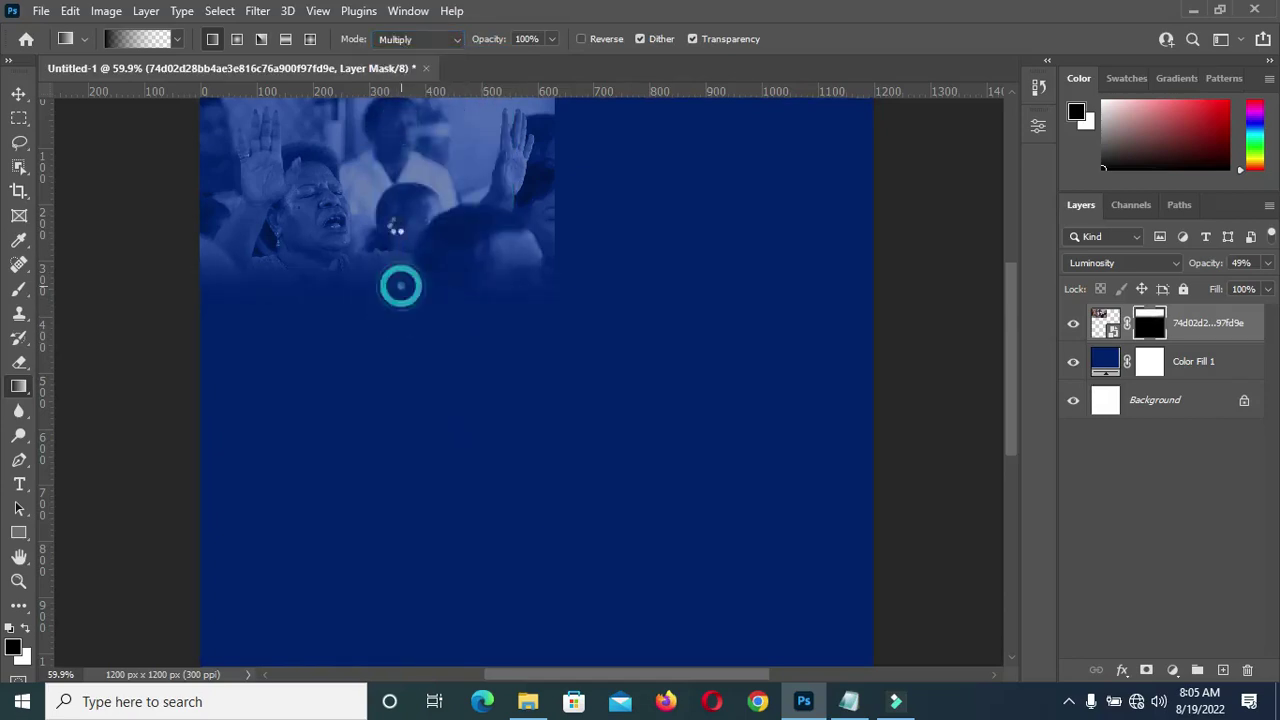
{"action": "left_click_drag", "start_coordinate": [508, 190], "coordinate": [575, 179]}
{"action": "left_click_drag", "start_coordinate": [557, 143], "coordinate": [472, 167]}
{"action": "left_click", "coordinate": [557, 249]}
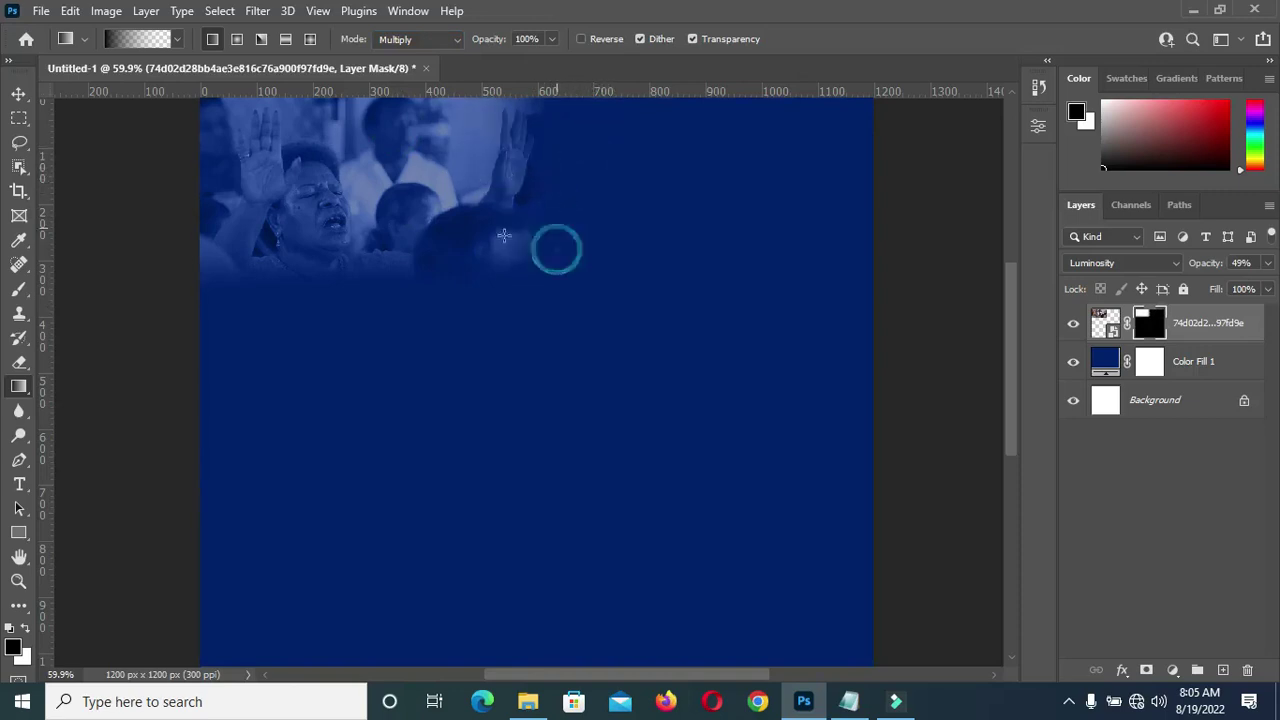
{"action": "left_click", "coordinate": [19, 96]}
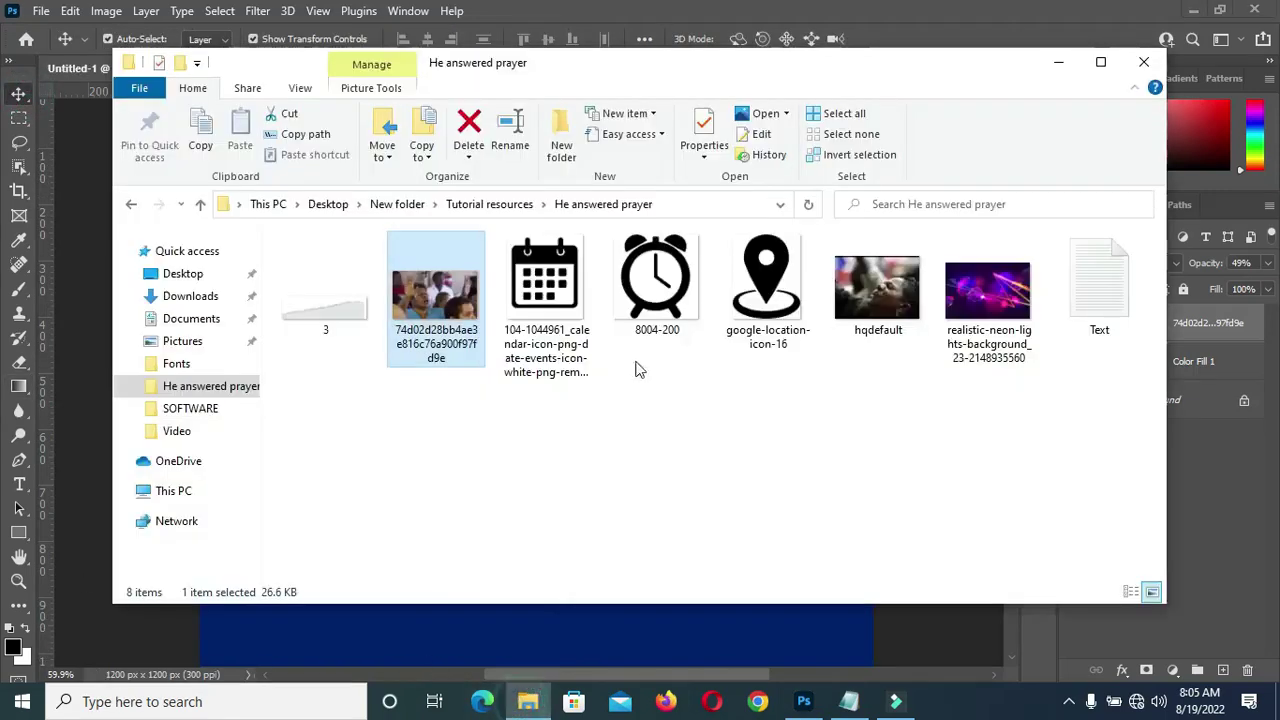
Place the hqdefault praying-woman photo scaled to 35.71% in the flyer's top-right corner
{"action": "left_click", "coordinate": [527, 701]}
{"action": "left_click_drag", "start_coordinate": [880, 318], "coordinate": [615, 625]}
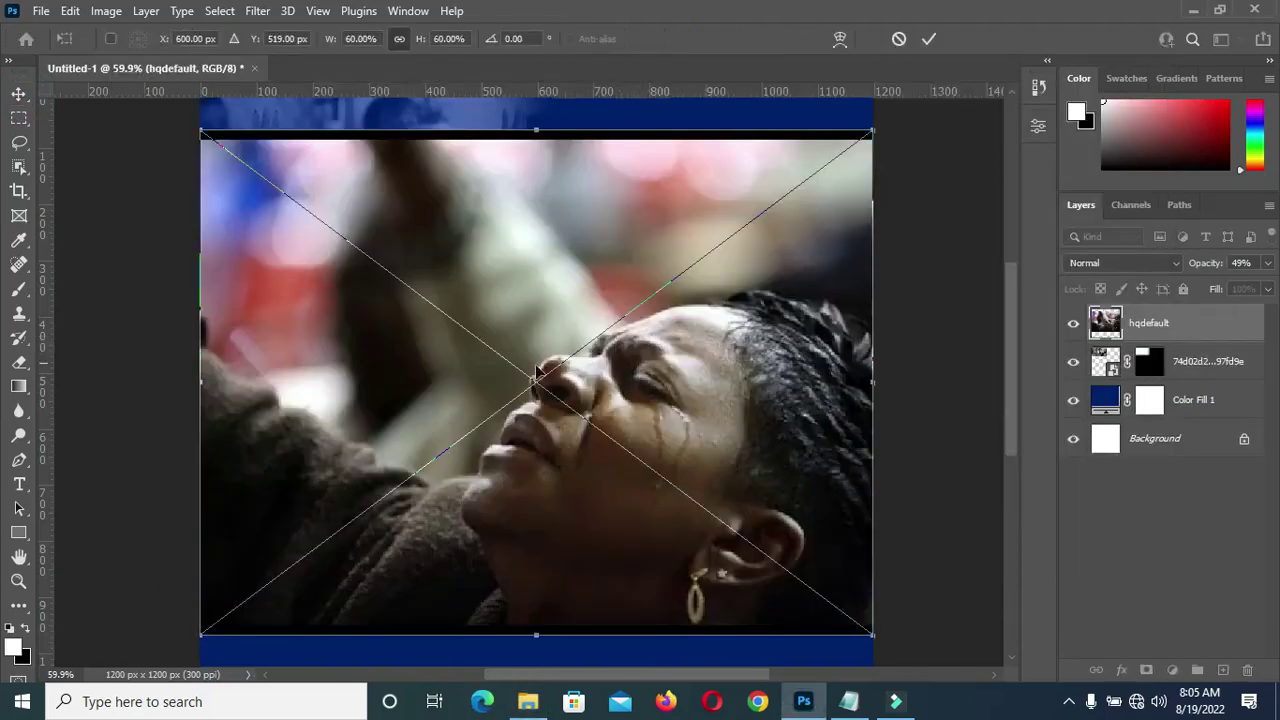
{"action": "left_click_drag", "start_coordinate": [201, 636], "coordinate": [512, 480]}
{"action": "left_click", "coordinate": [640, 354]}
{"action": "left_click_drag", "start_coordinate": [640, 354], "coordinate": [630, 300]}
{"action": "left_click_drag", "start_coordinate": [1007, 387], "coordinate": [1006, 372]}
{"action": "left_click_drag", "start_coordinate": [714, 320], "coordinate": [726, 250]}
{"action": "left_click_drag", "start_coordinate": [624, 329], "coordinate": [624, 328]}
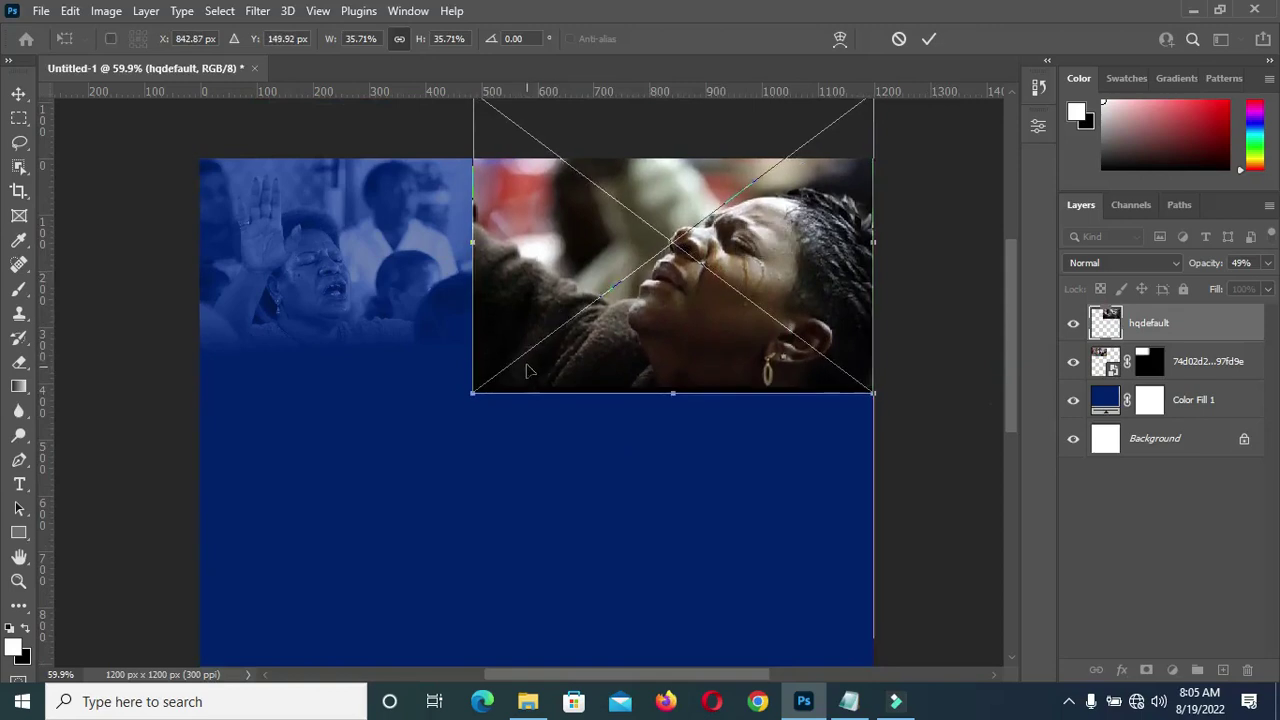
{"action": "left_click", "coordinate": [928, 40]}
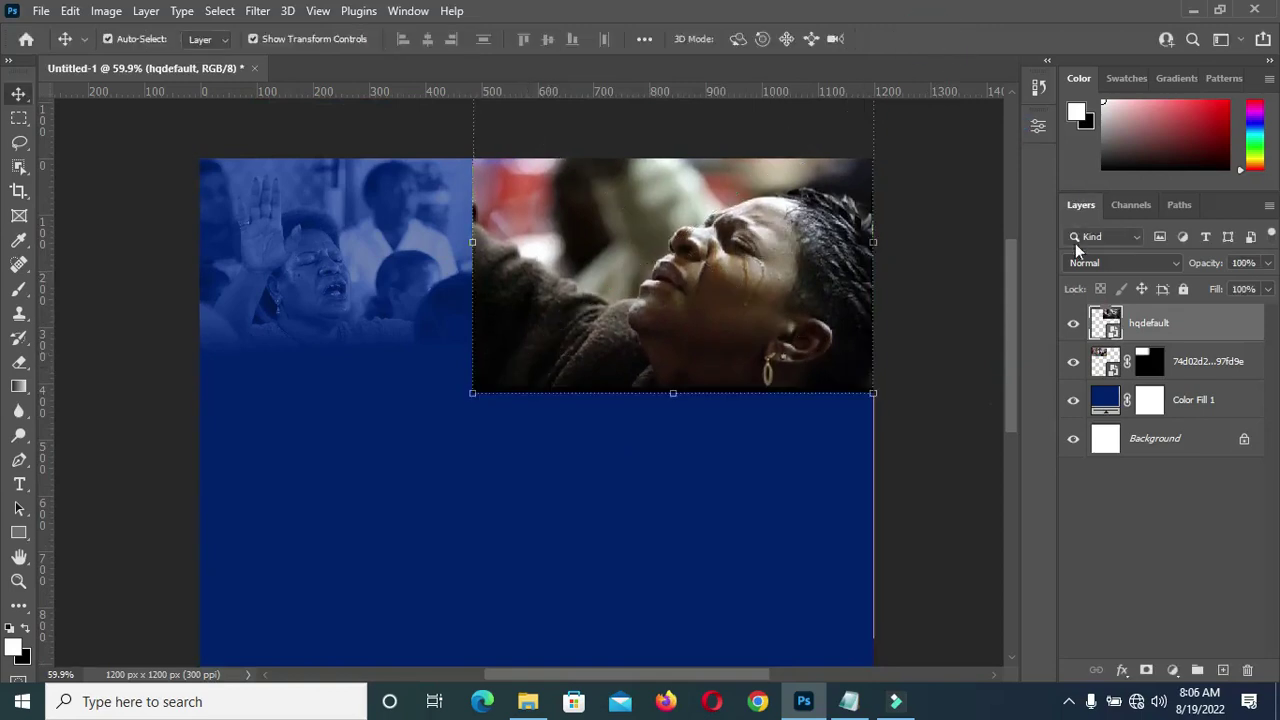
Set the hqdefault photo layer to Luminosity blend mode at 53% opacity
{"action": "left_click", "coordinate": [1152, 264]}
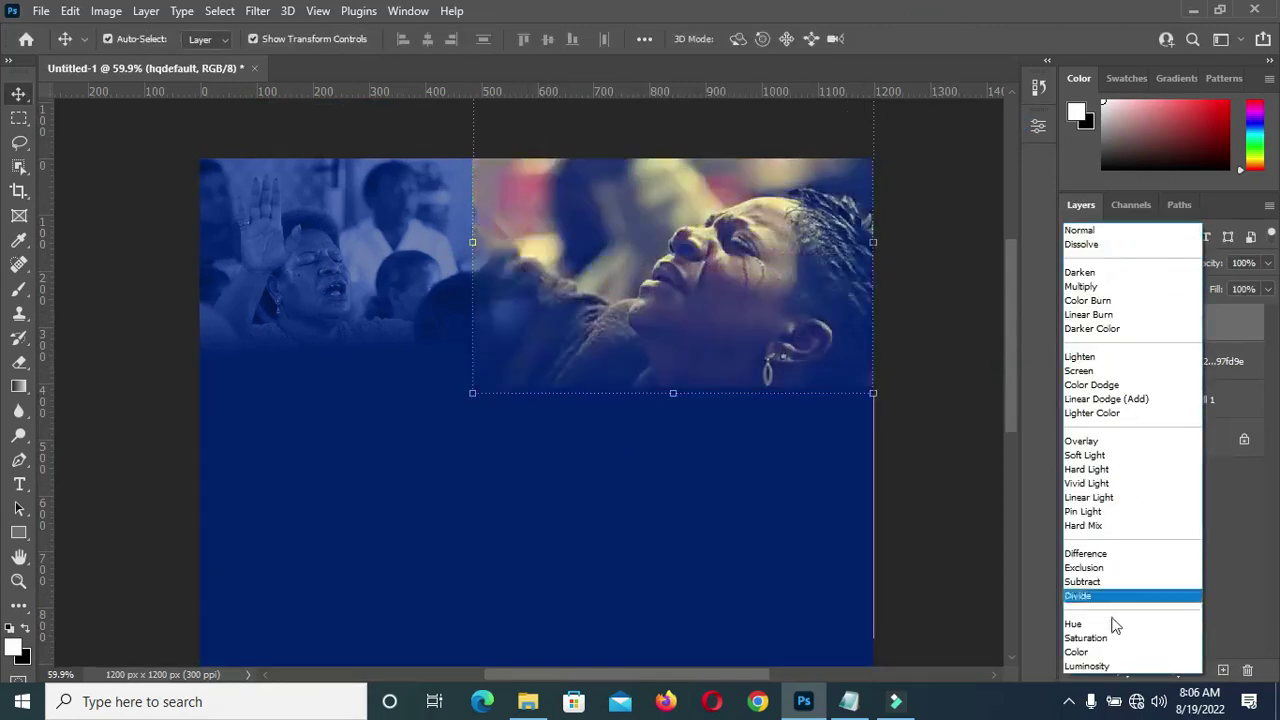
{"action": "left_click", "coordinate": [1102, 666]}
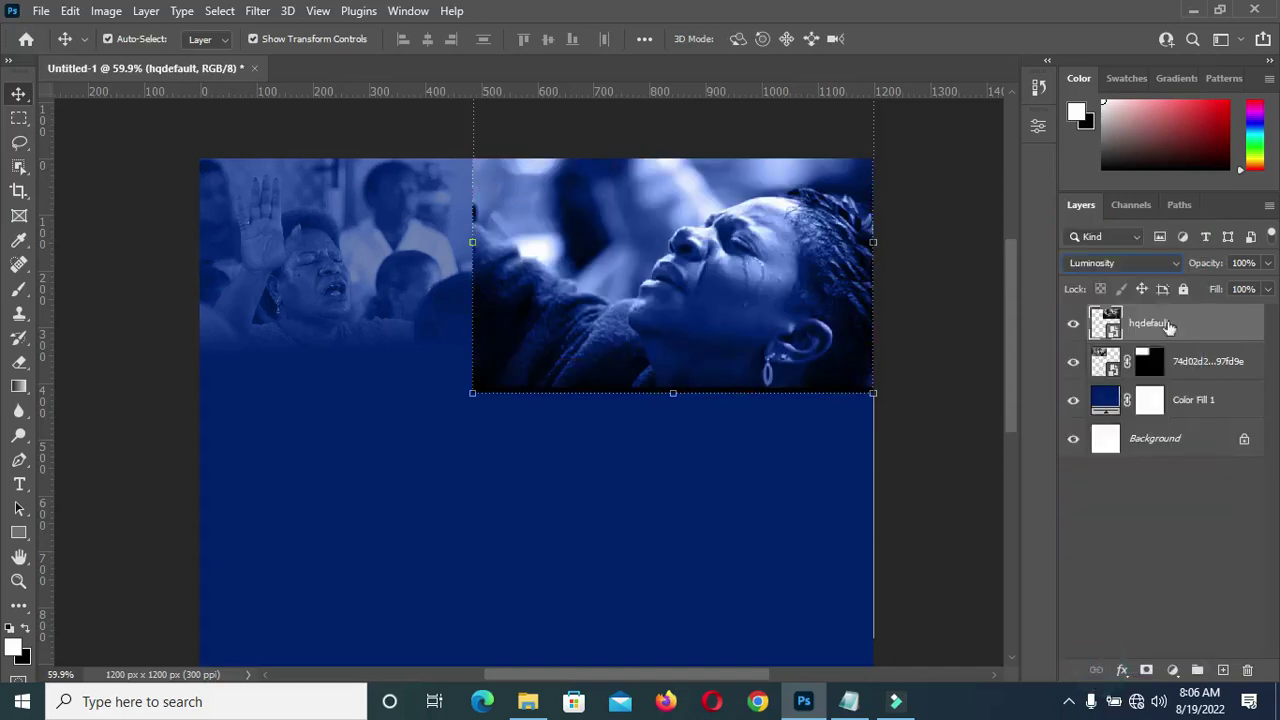
{"action": "left_click", "coordinate": [1236, 262]}
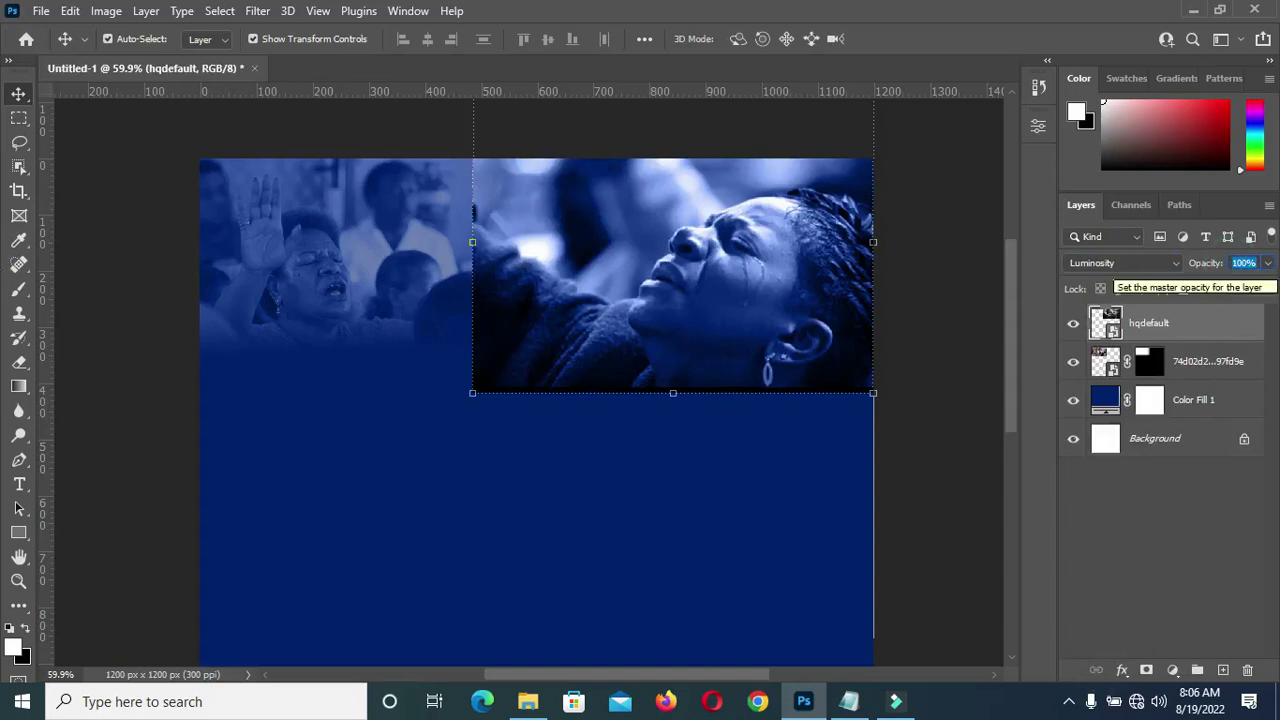
{"action": "type", "text": "53"}
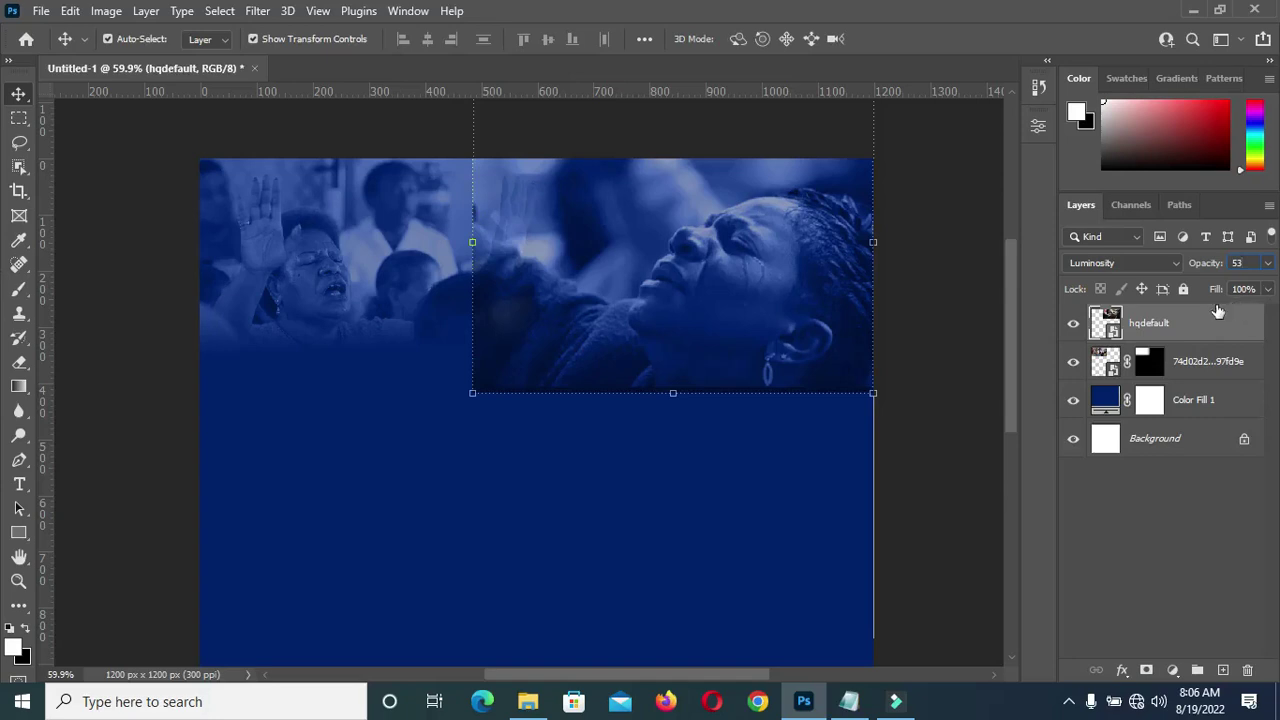
{"action": "left_click", "coordinate": [940, 417]}
Add a layer mask to the hqdefault photo and gradient-fade its lower edge into the blue
{"action": "left_click", "coordinate": [806, 281]}
{"action": "left_click", "coordinate": [1147, 670]}
{"action": "left_click", "coordinate": [19, 386]}
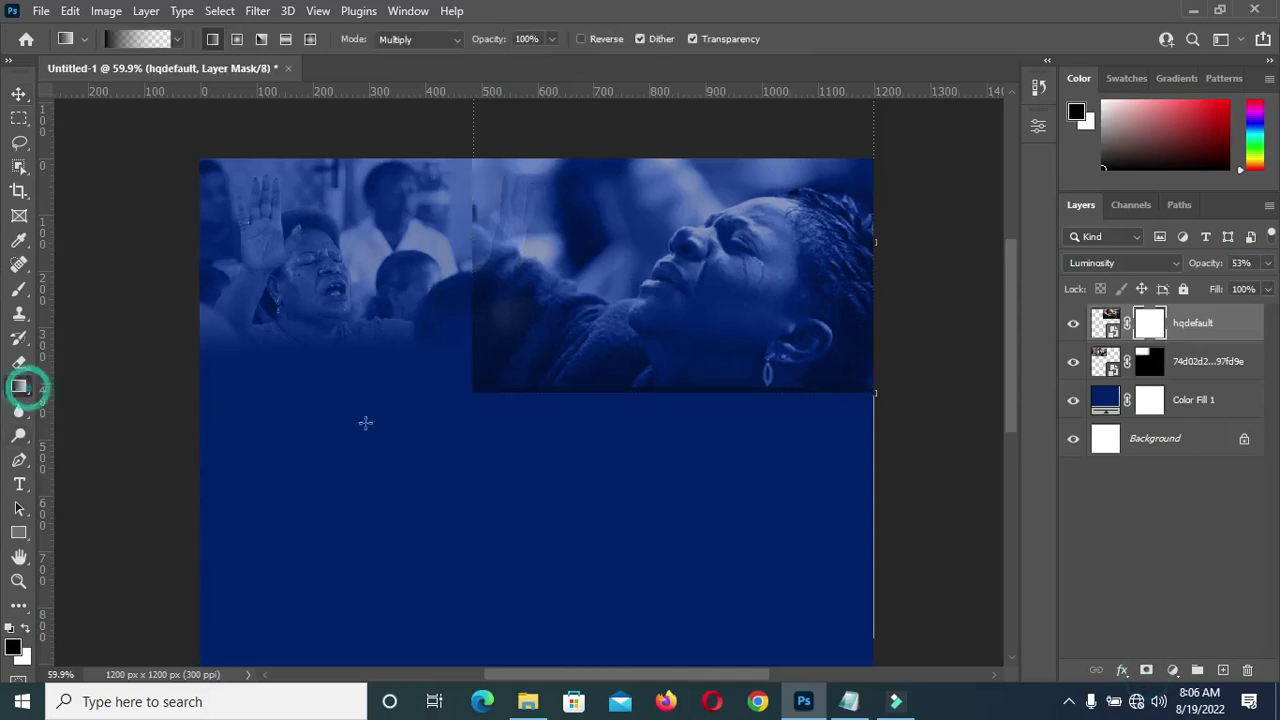
{"action": "left_click_drag", "start_coordinate": [652, 424], "coordinate": [634, 354]}
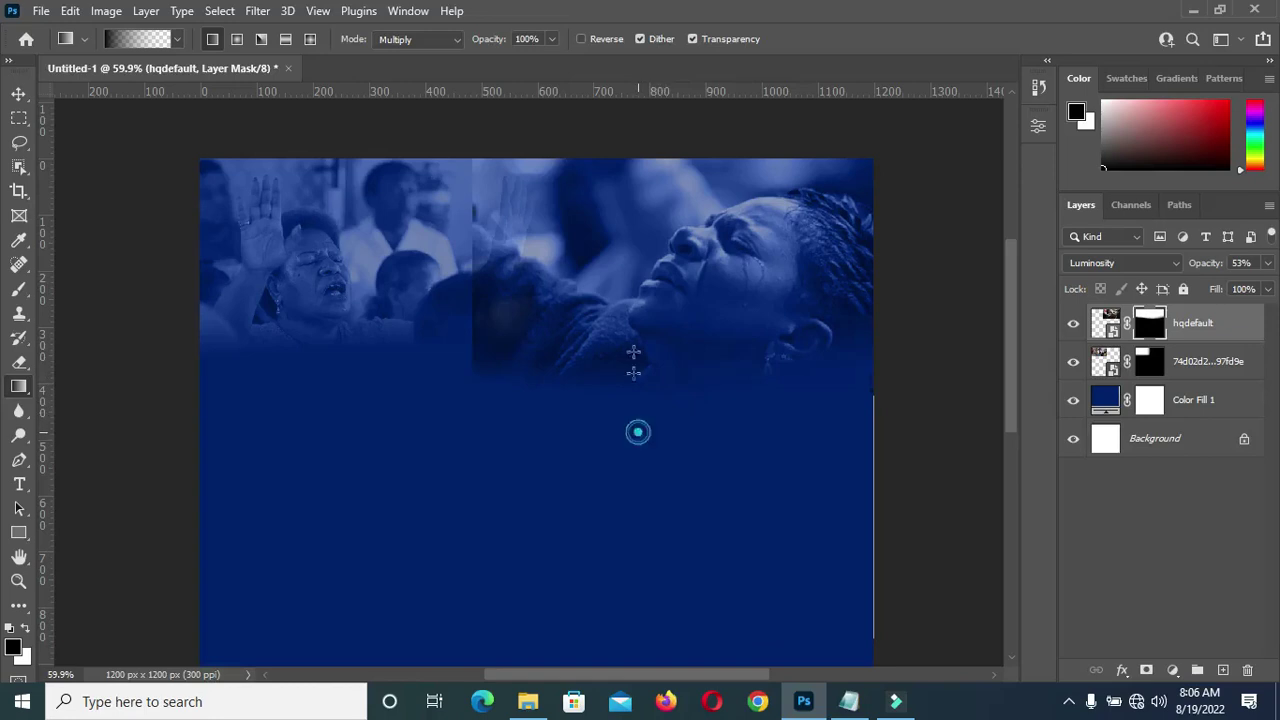
{"action": "left_click_drag", "start_coordinate": [444, 284], "coordinate": [547, 307]}
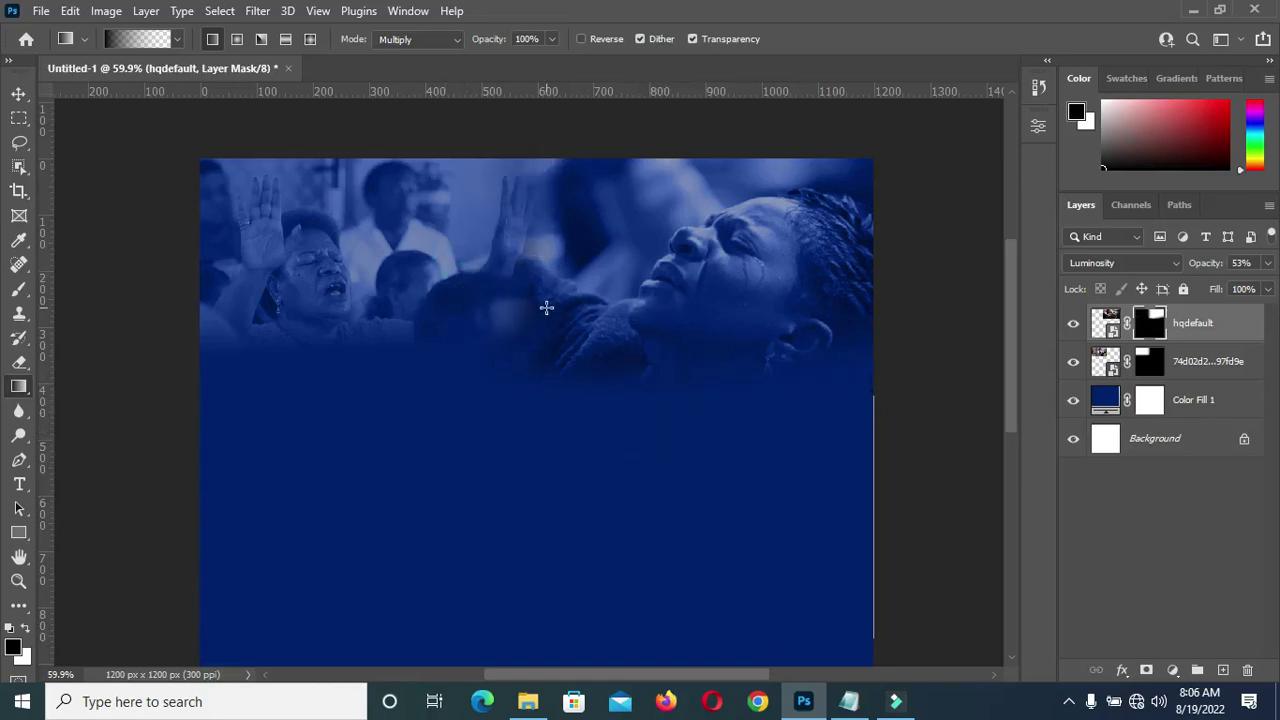
{"action": "left_click", "coordinate": [18, 93]}
{"action": "left_click", "coordinate": [288, 240]}
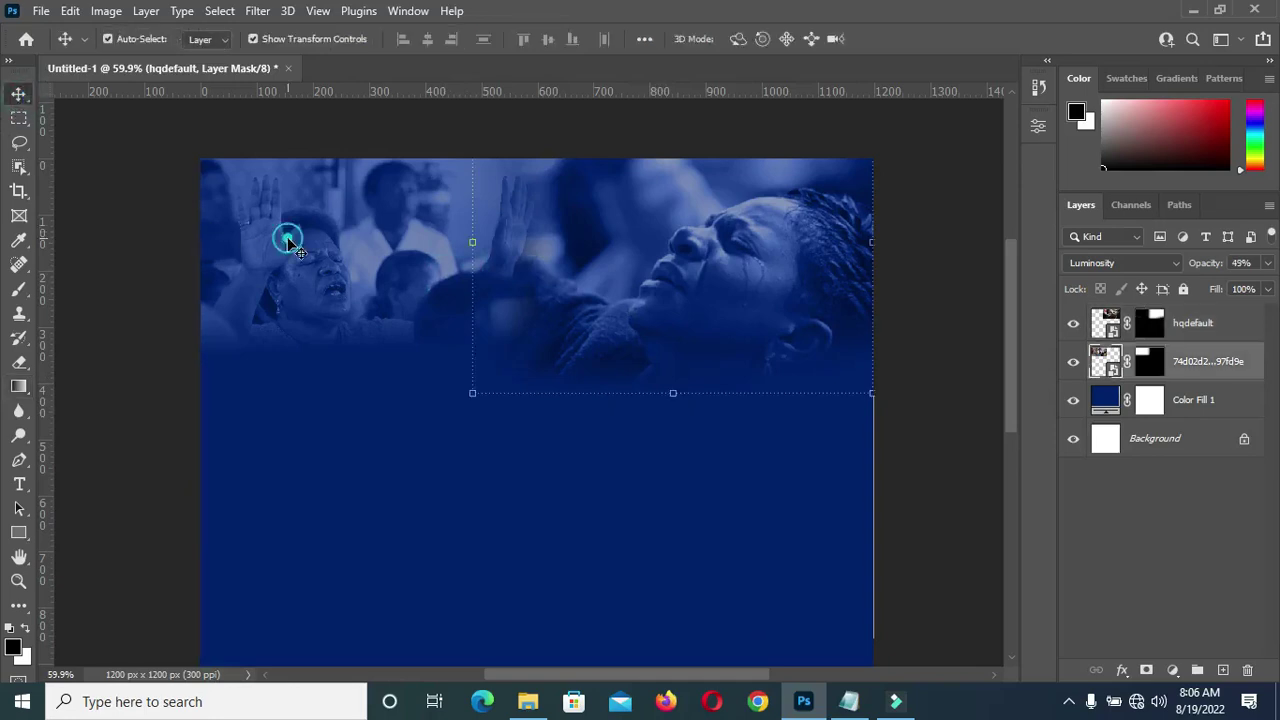
Scale the crowd photo up to 113.25% so it spreads further across the top
{"action": "scroll", "coordinate": [290, 240], "scroll_direction": "up", "scroll_amount": 1}
{"action": "left_click_drag", "start_coordinate": [580, 377], "coordinate": [633, 423]}
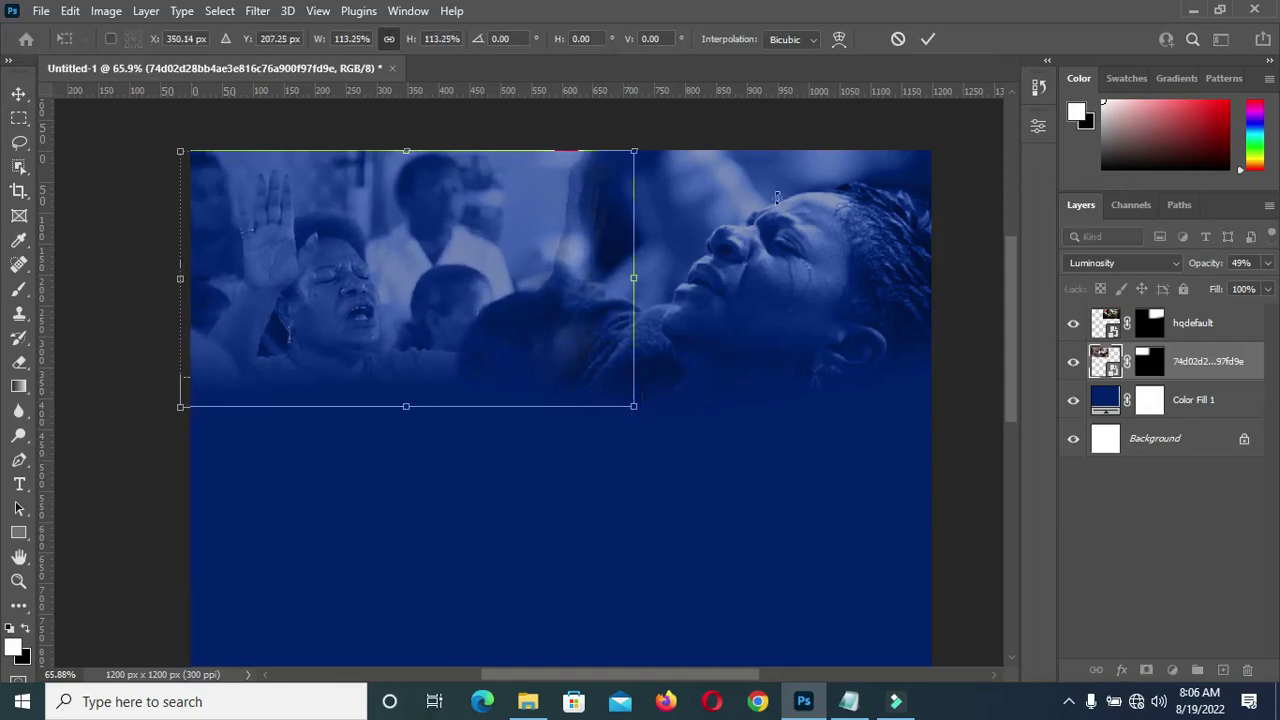
{"action": "left_click", "coordinate": [925, 45]}
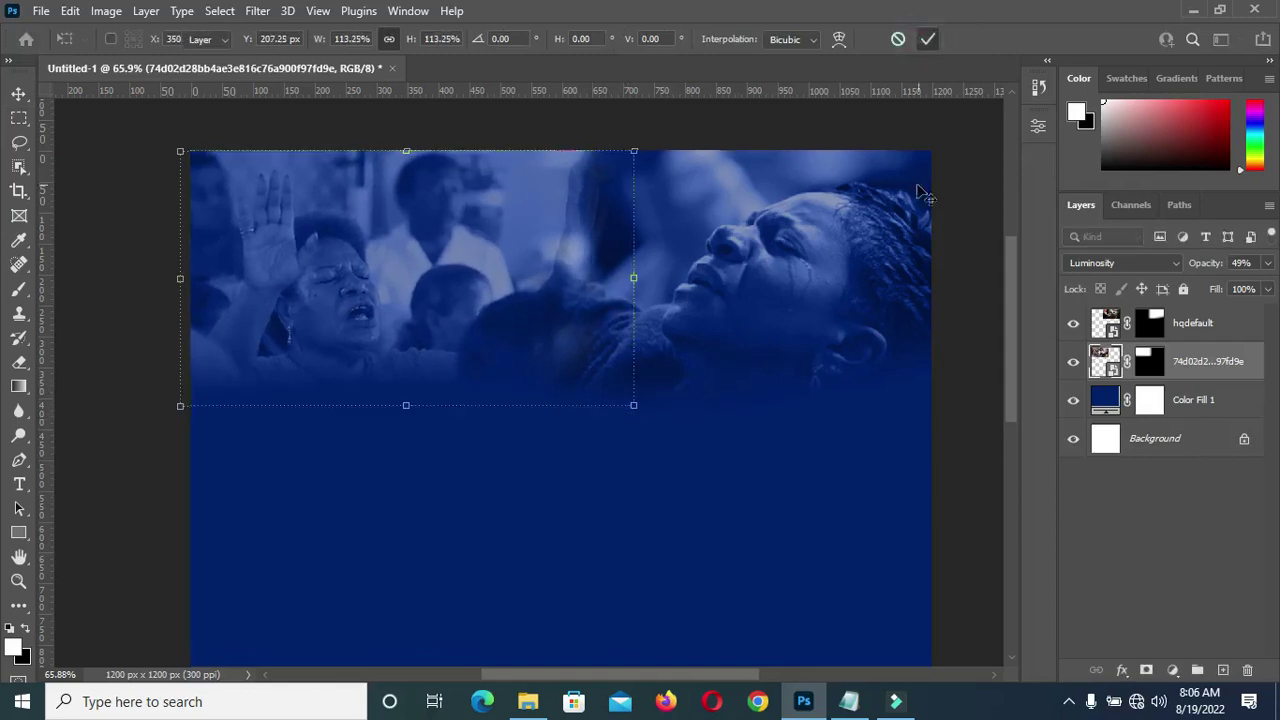
{"action": "scroll", "coordinate": [851, 178], "scroll_direction": "down", "scroll_amount": 2}
{"action": "left_click", "coordinate": [965, 283]}
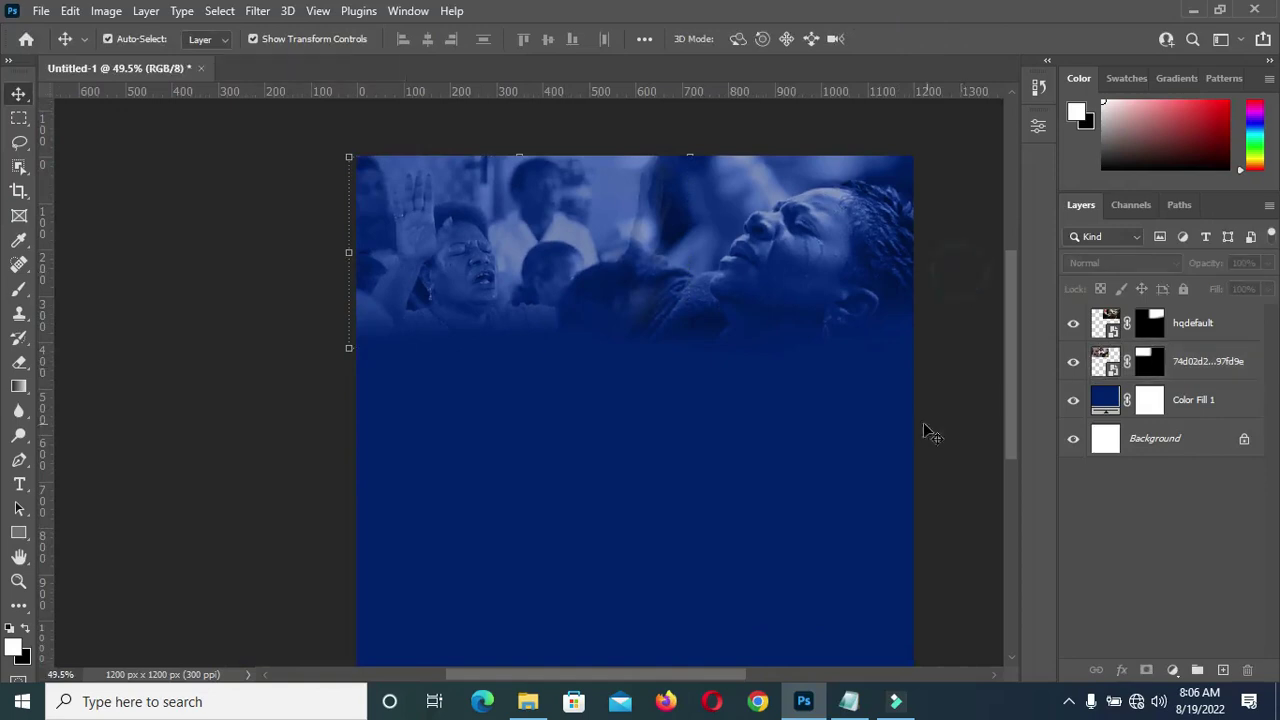
{"action": "scroll", "coordinate": [806, 380], "scroll_direction": "down", "scroll_amount": 2}
{"action": "scroll", "coordinate": [685, 372], "scroll_direction": "up", "scroll_amount": 2}
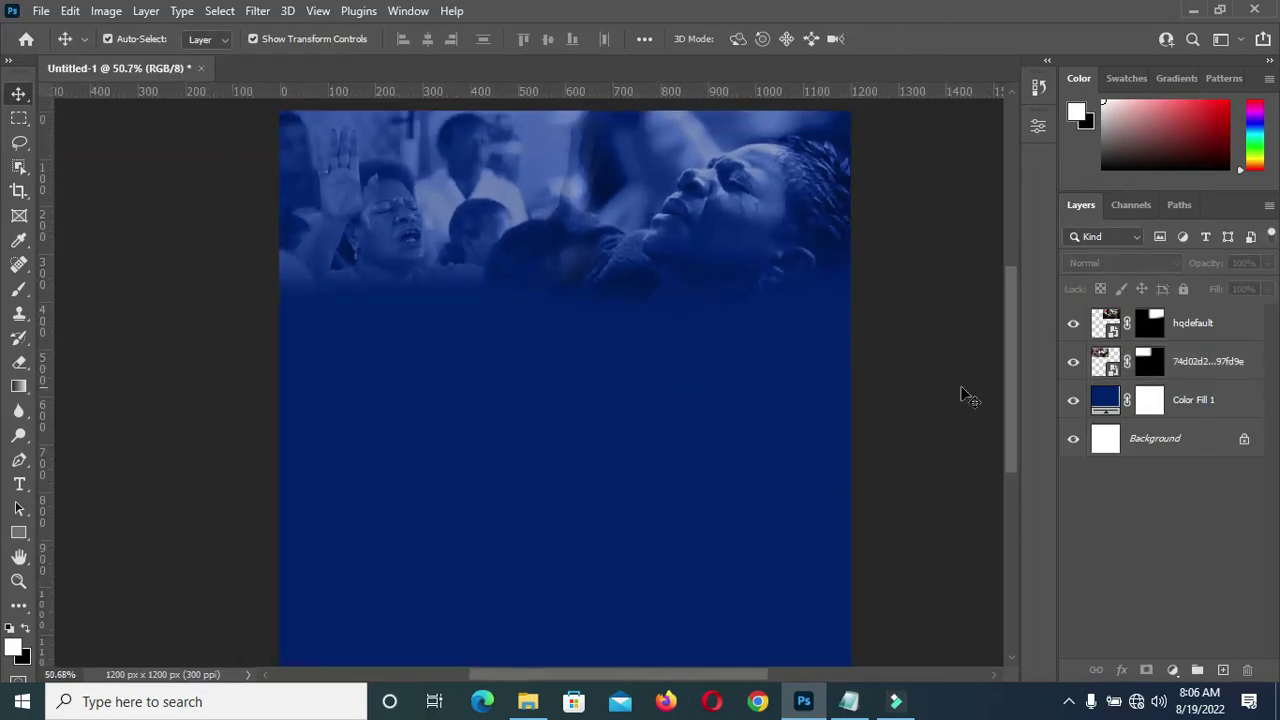
Place the neon-lights image at about 59.79% scale below the top photos
{"action": "left_click", "coordinate": [528, 701]}
{"action": "left_click_drag", "start_coordinate": [995, 298], "coordinate": [711, 412]}
{"action": "scroll", "coordinate": [548, 450], "scroll_direction": "down", "scroll_amount": 3}
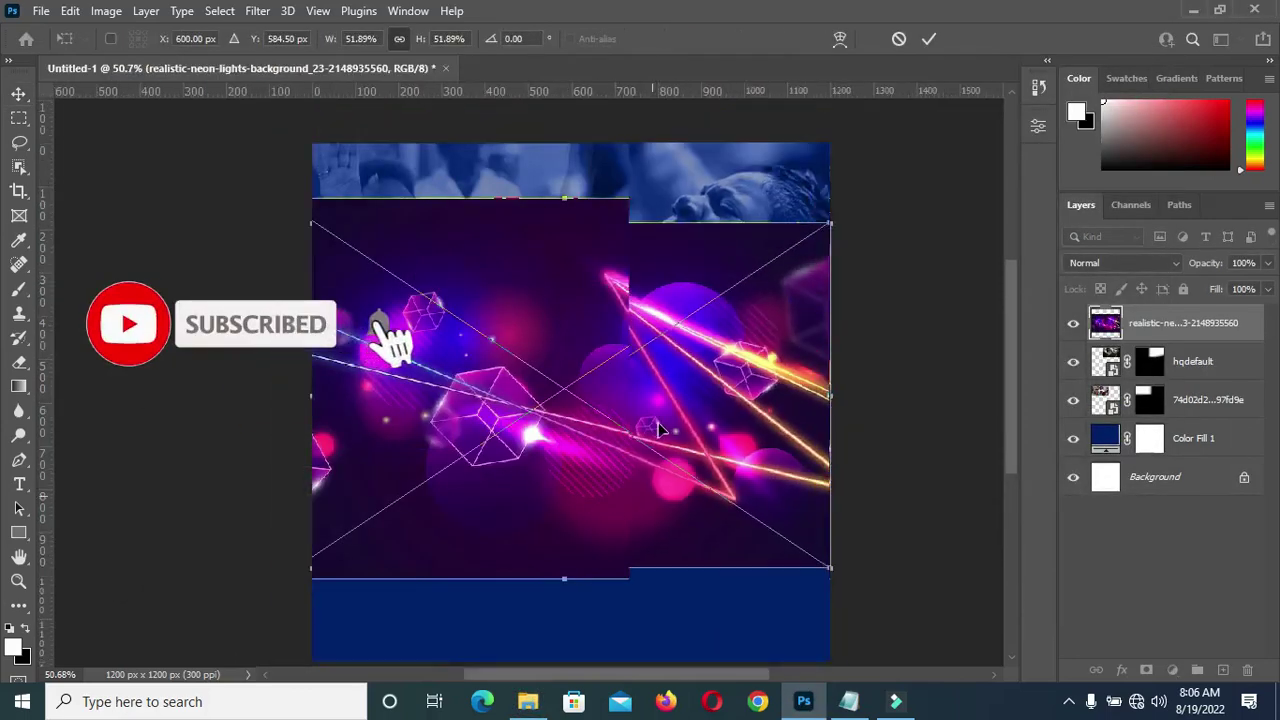
{"action": "left_click_drag", "start_coordinate": [587, 550], "coordinate": [587, 632]}
{"action": "scroll", "coordinate": [596, 441], "scroll_direction": "up", "scroll_amount": 2}
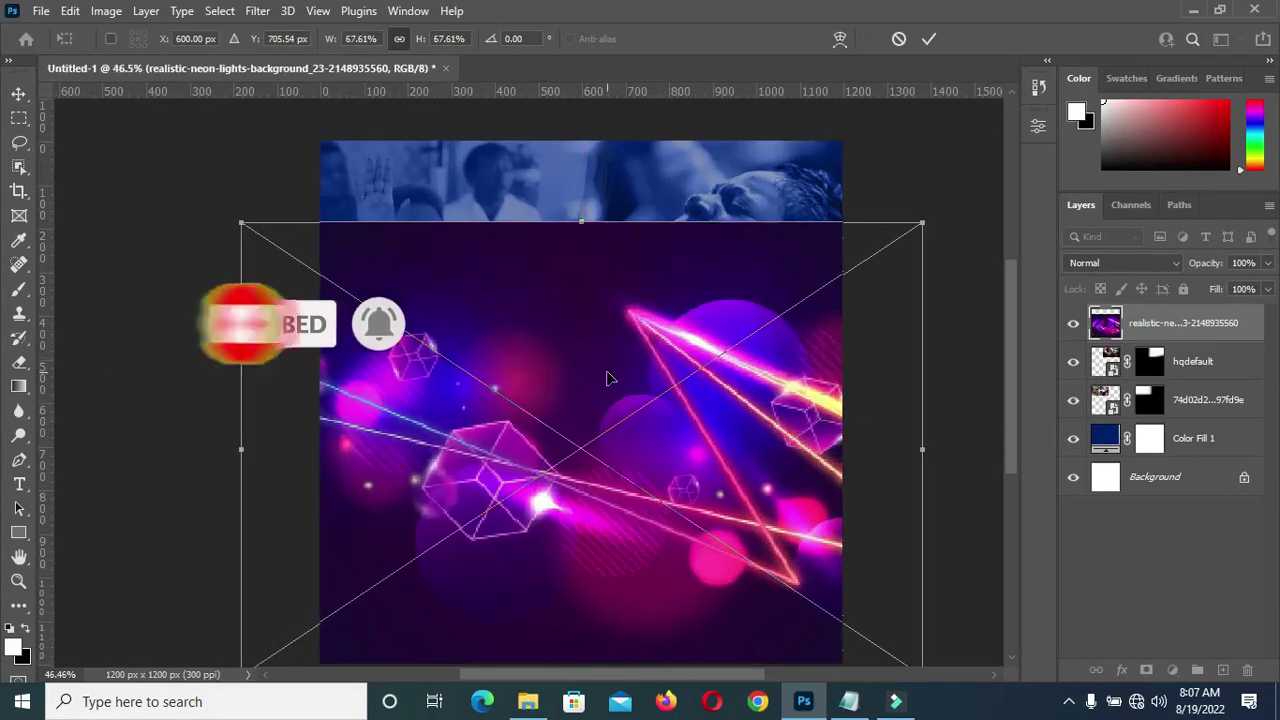
{"action": "left_click_drag", "start_coordinate": [582, 222], "coordinate": [584, 274]}
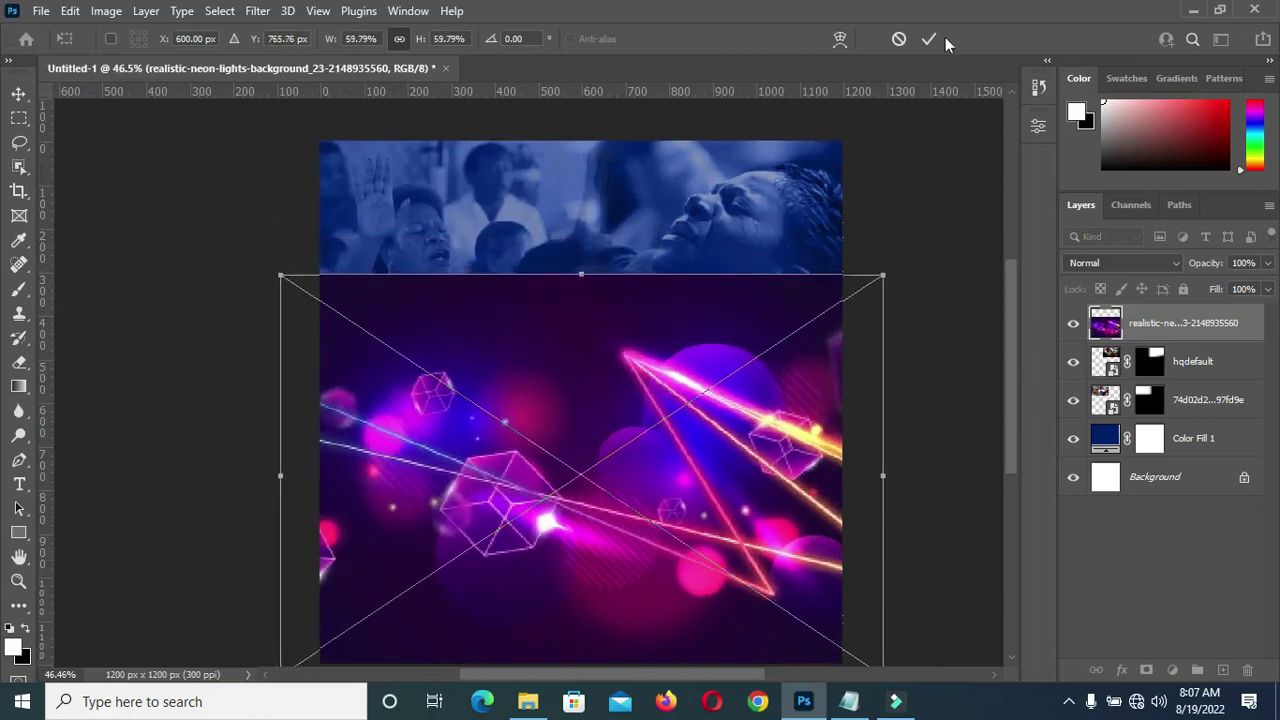
{"action": "left_click_drag", "start_coordinate": [1012, 402], "coordinate": [1010, 442]}
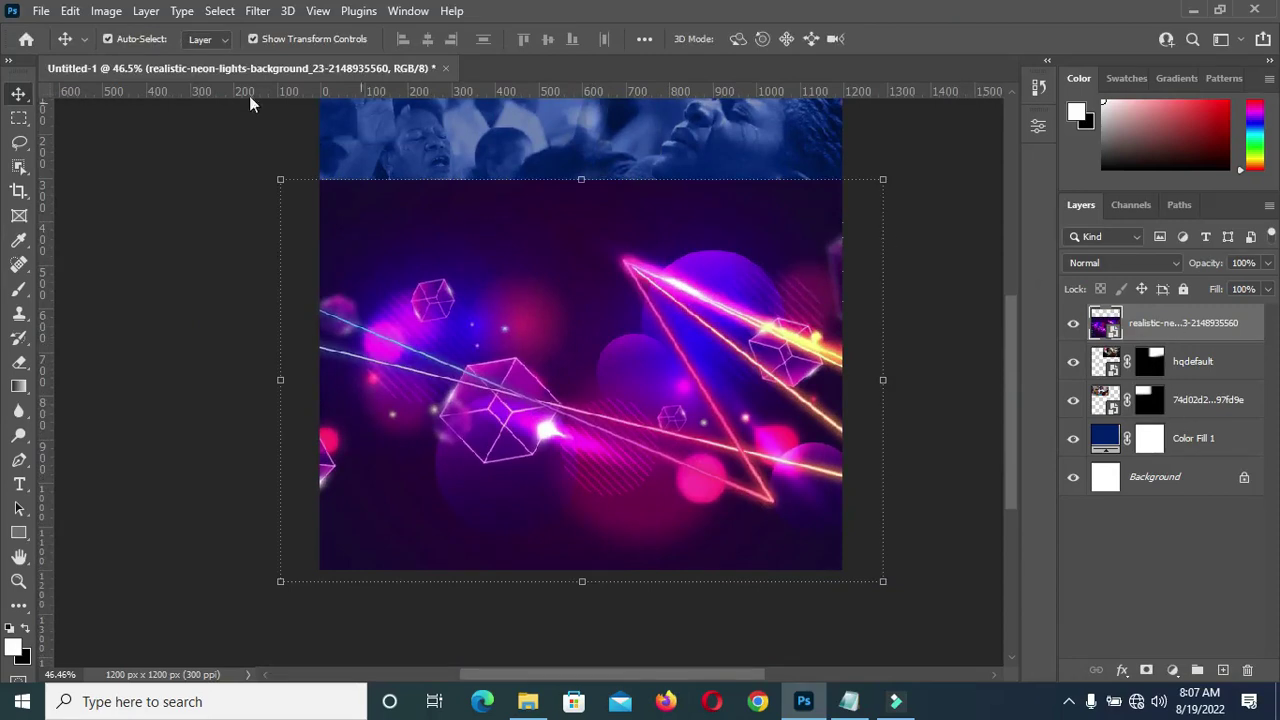
Apply a 9.6 pixel Gaussian Blur to the neon layer and collapse its Smart Filters row
{"action": "mouse_move", "coordinate": [309, 251]}
{"action": "left_click", "coordinate": [545, 318]}
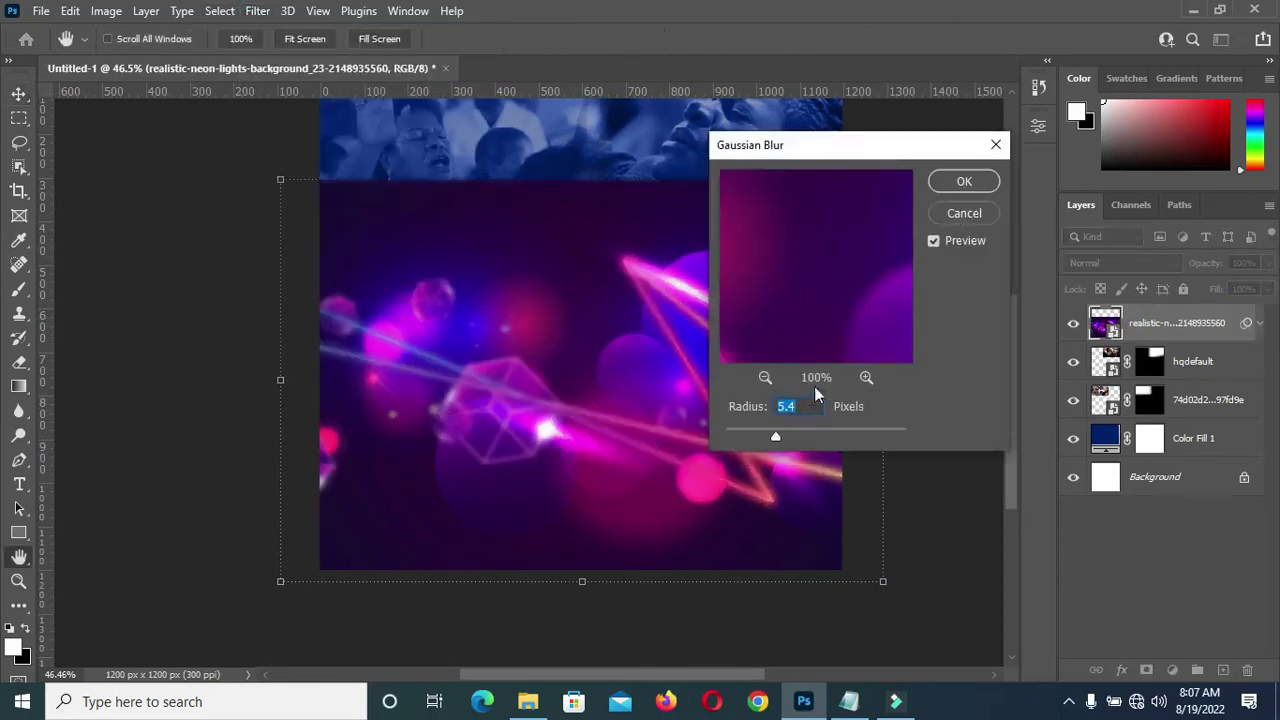
{"action": "type", "text": "9.6"}
{"action": "left_click", "coordinate": [965, 180]}
{"action": "scroll", "coordinate": [847, 376], "scroll_direction": "up", "scroll_amount": 1}
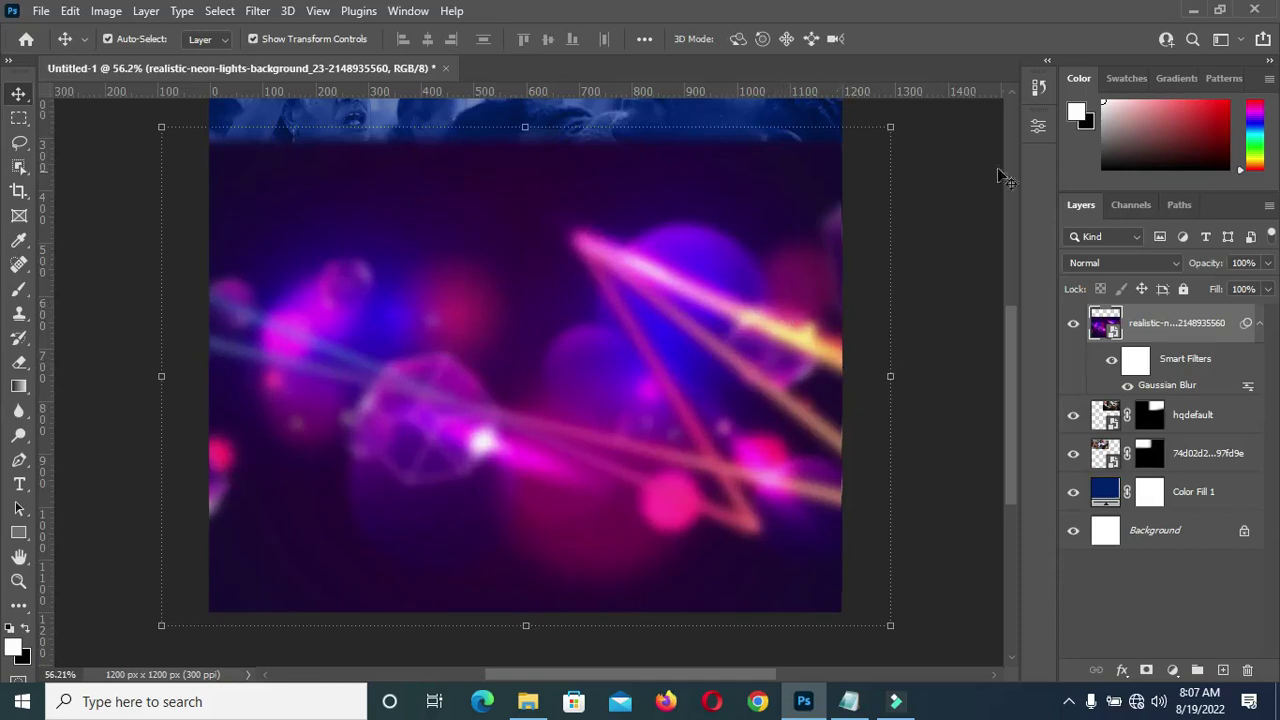
{"action": "left_click", "coordinate": [1261, 324]}
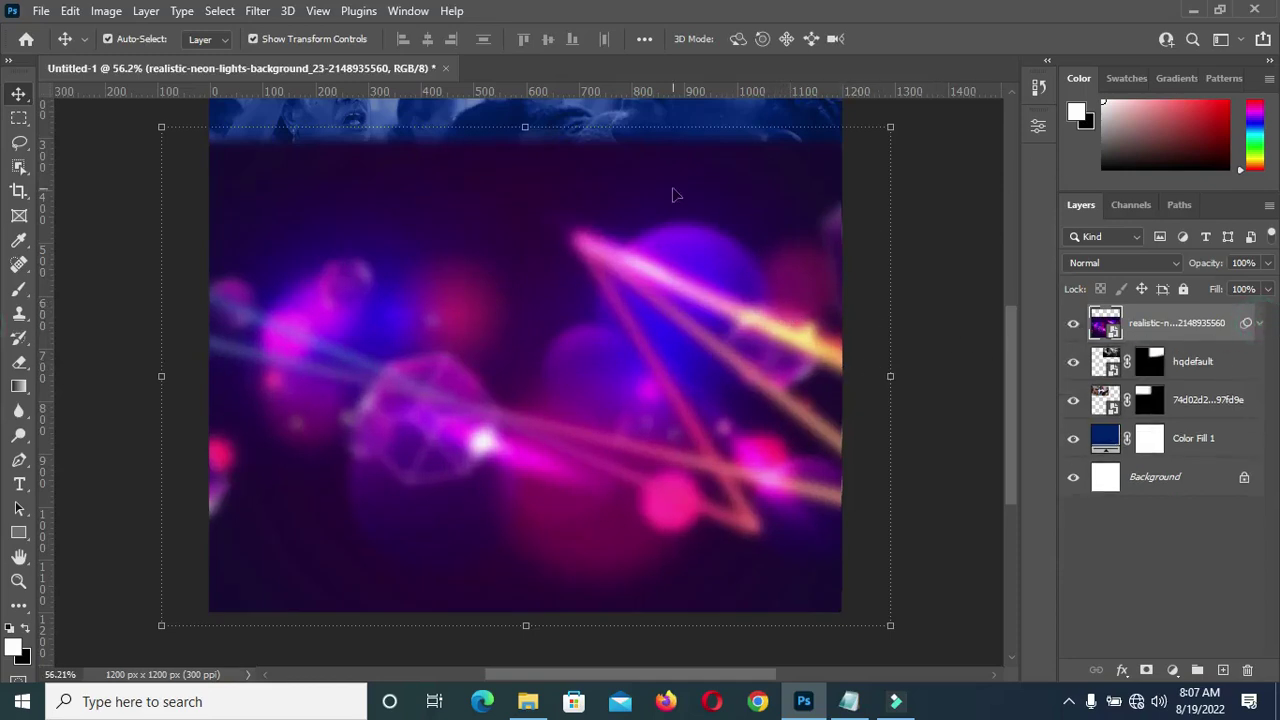
{"action": "scroll", "coordinate": [760, 200], "scroll_direction": "down", "scroll_amount": 1}
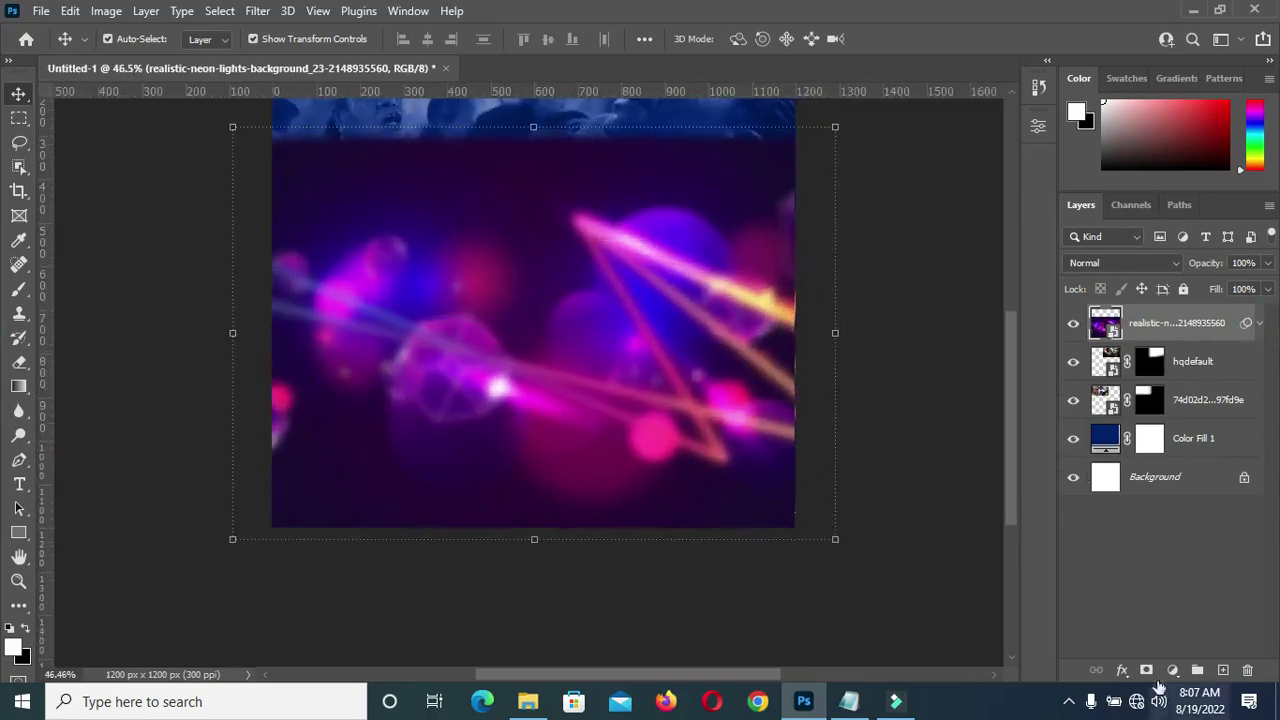
Mask the neon-lights layer with a gradient fading its top edge into the photos above
{"action": "left_click", "coordinate": [1146, 670]}
{"action": "left_click", "coordinate": [19, 386]}
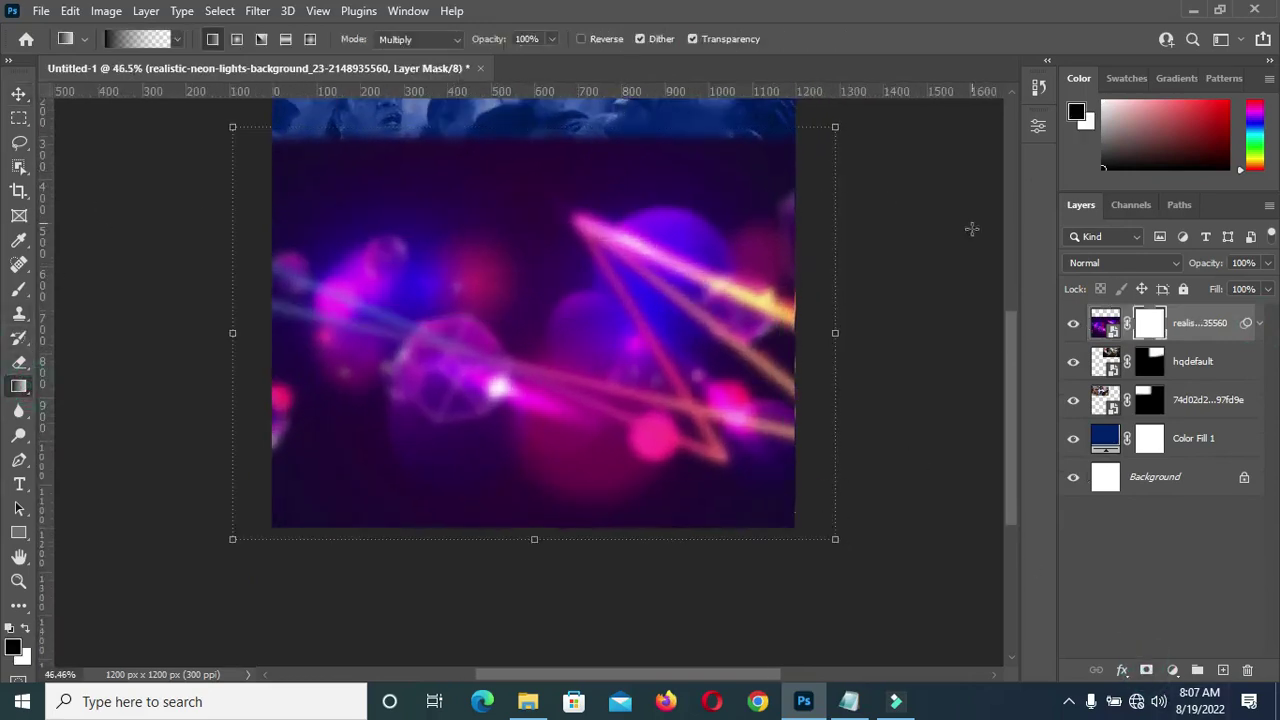
{"action": "left_click_drag", "start_coordinate": [1012, 397], "coordinate": [1008, 364]}
{"action": "scroll", "coordinate": [551, 241], "scroll_direction": "up", "scroll_amount": 3}
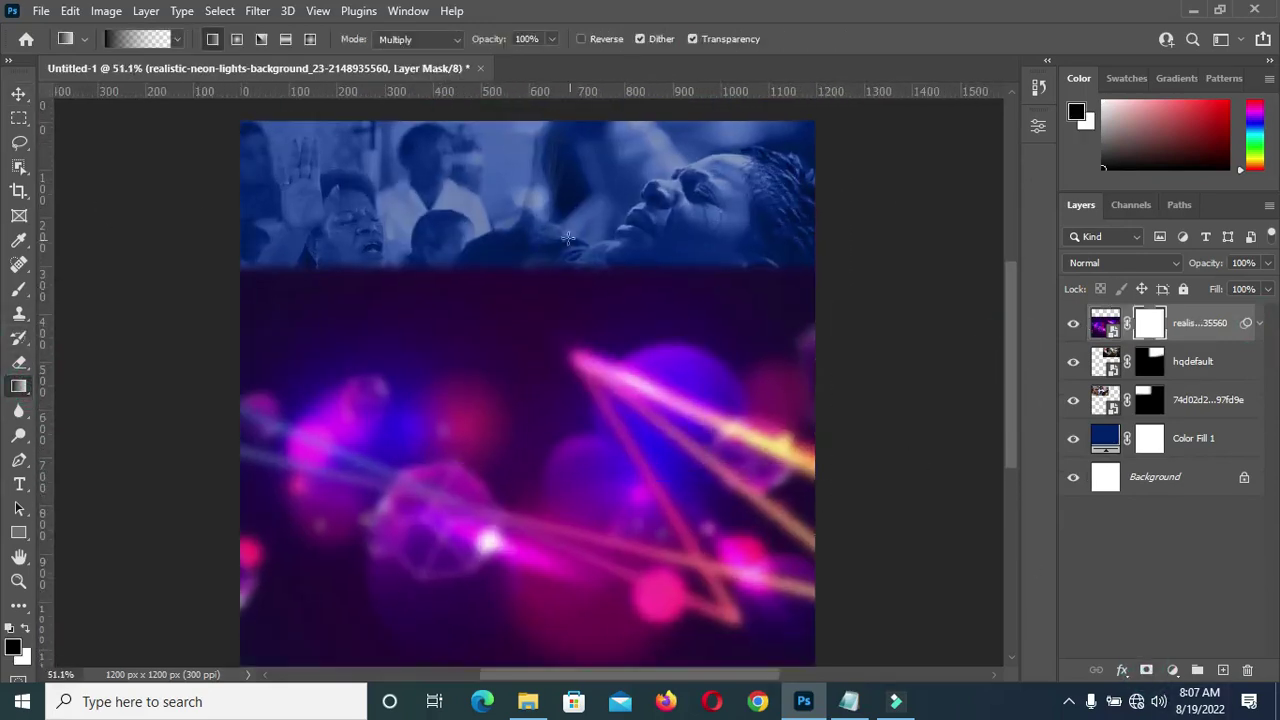
{"action": "left_click_drag", "start_coordinate": [548, 239], "coordinate": [518, 362]}
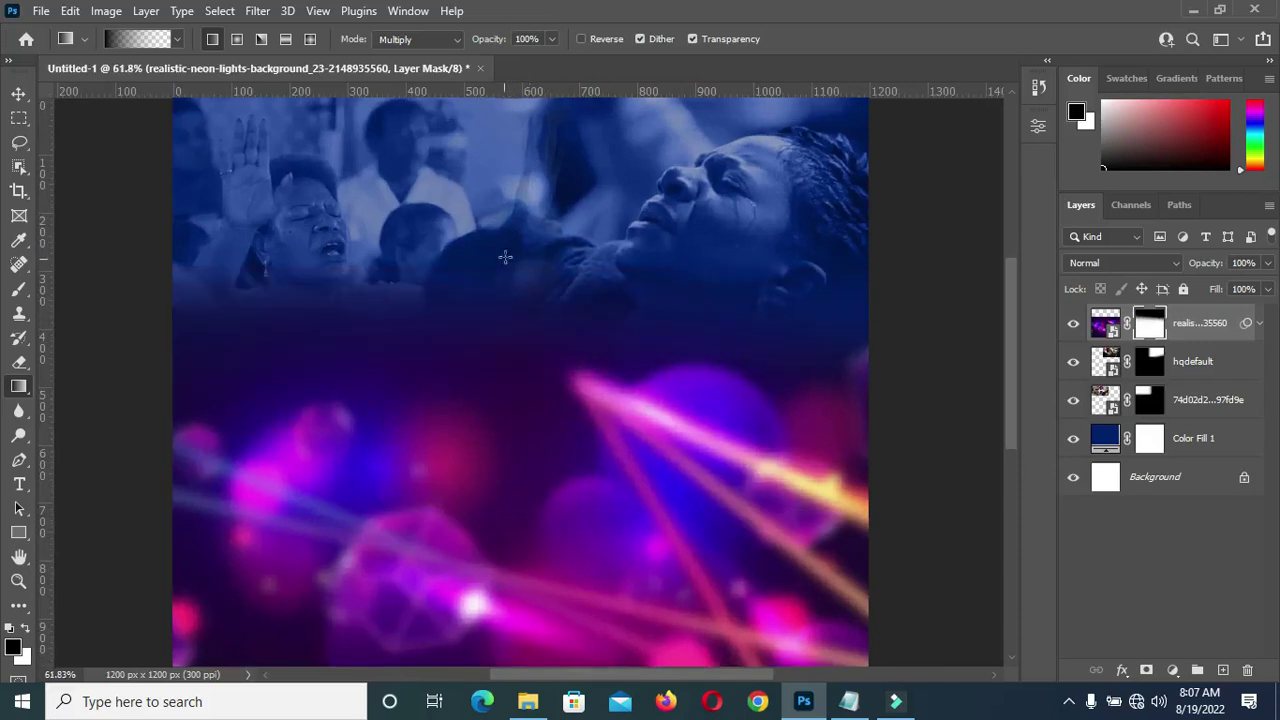
{"action": "left_click", "coordinate": [19, 93]}
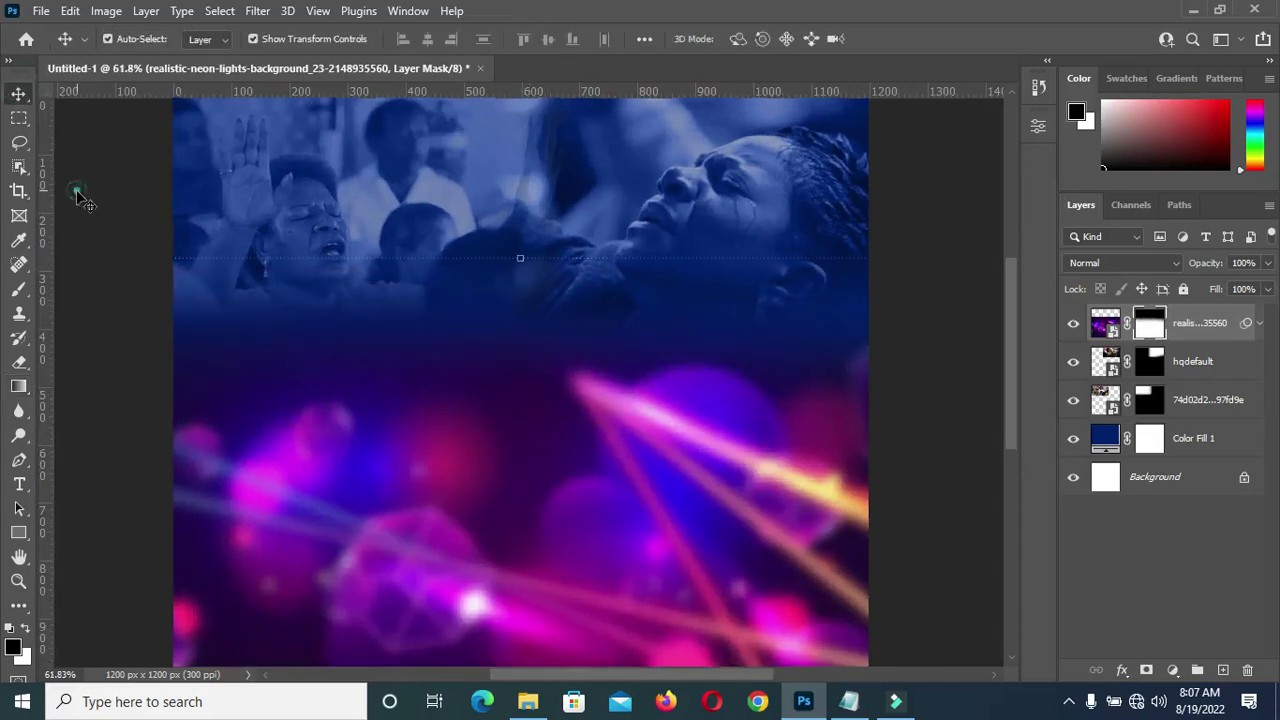
{"action": "scroll", "coordinate": [557, 262], "scroll_direction": "down", "scroll_amount": 1}
{"action": "scroll", "coordinate": [557, 262], "scroll_direction": "down", "scroll_amount": 2}
{"action": "scroll", "coordinate": [507, 215], "scroll_direction": "up", "scroll_amount": 1}
{"action": "left_click", "coordinate": [505, 340]}
{"action": "scroll", "coordinate": [505, 340], "scroll_direction": "up", "scroll_amount": 1}
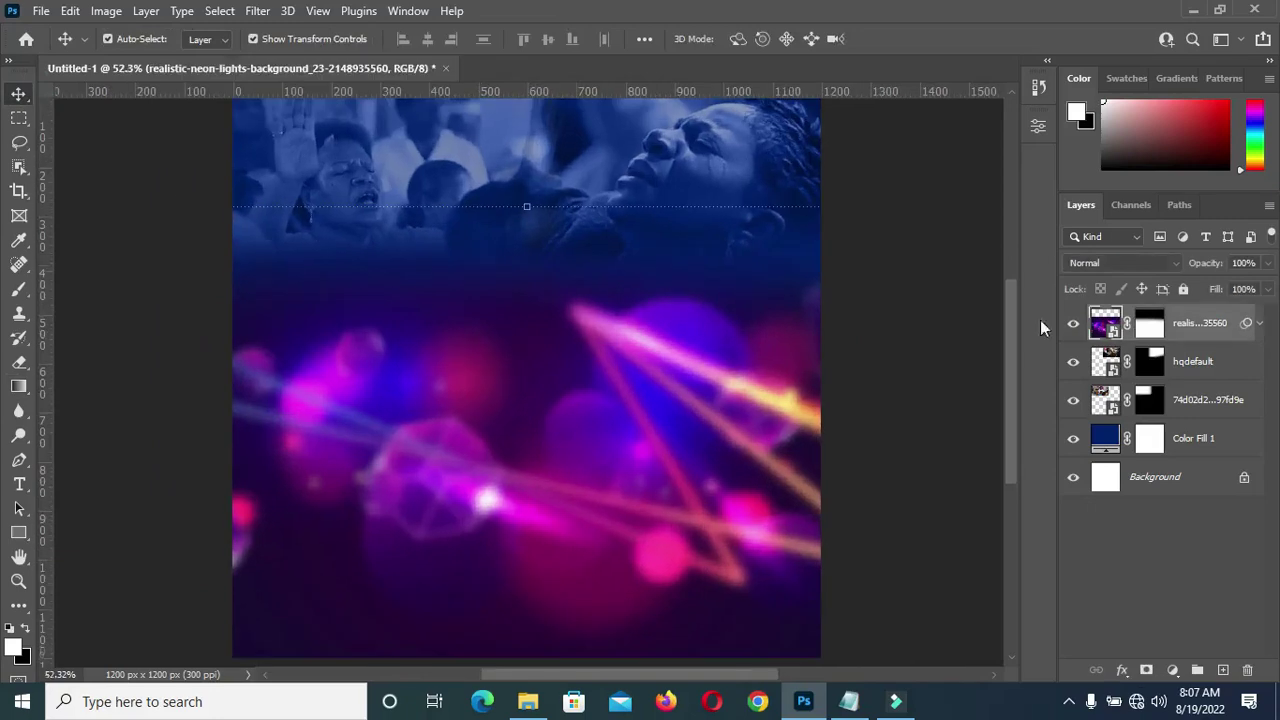
Reapply a 9.6-pixel Gaussian Blur to the neon lights layer, then deselect it
{"action": "left_click", "coordinate": [257, 11]}
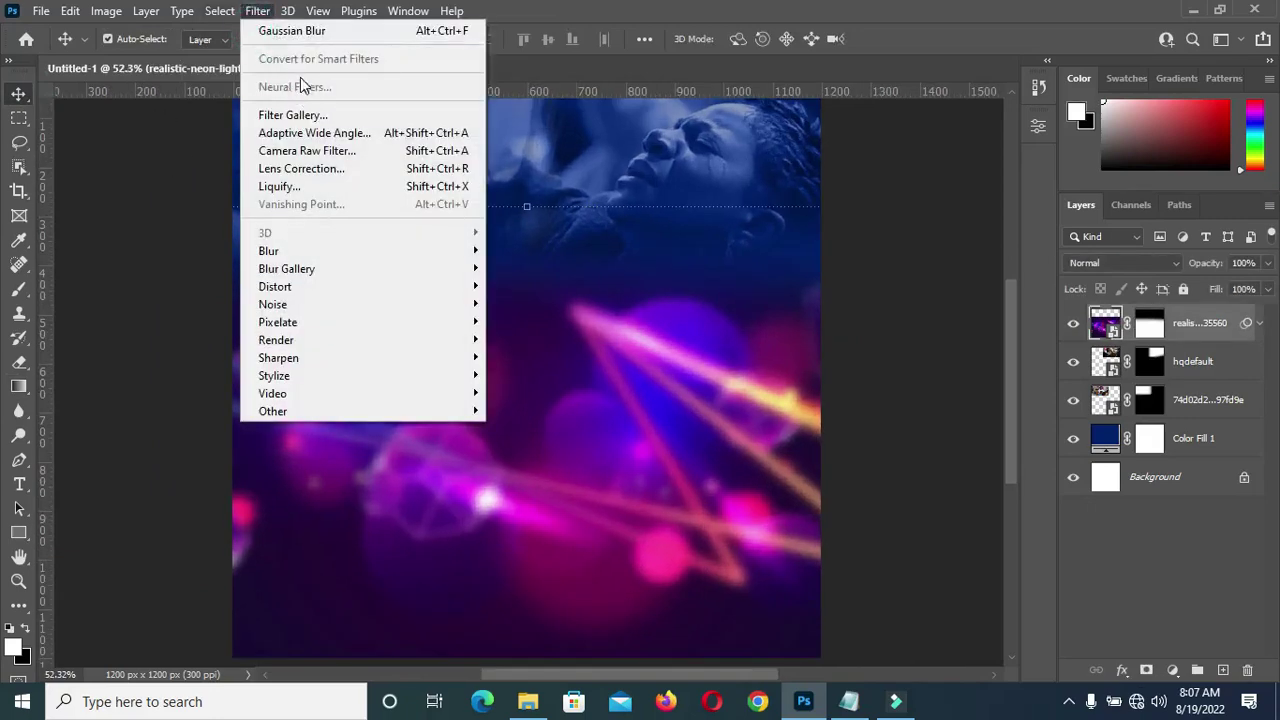
{"action": "mouse_move", "coordinate": [306, 252]}
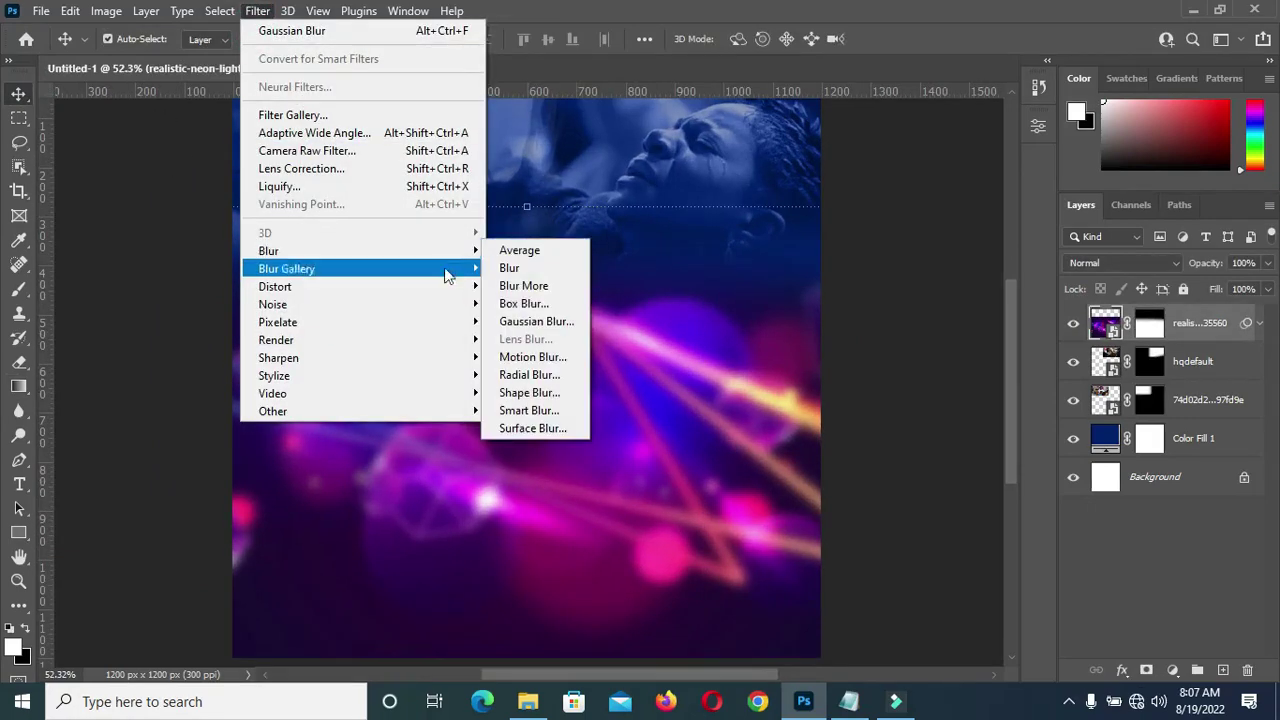
{"action": "left_click", "coordinate": [551, 322]}
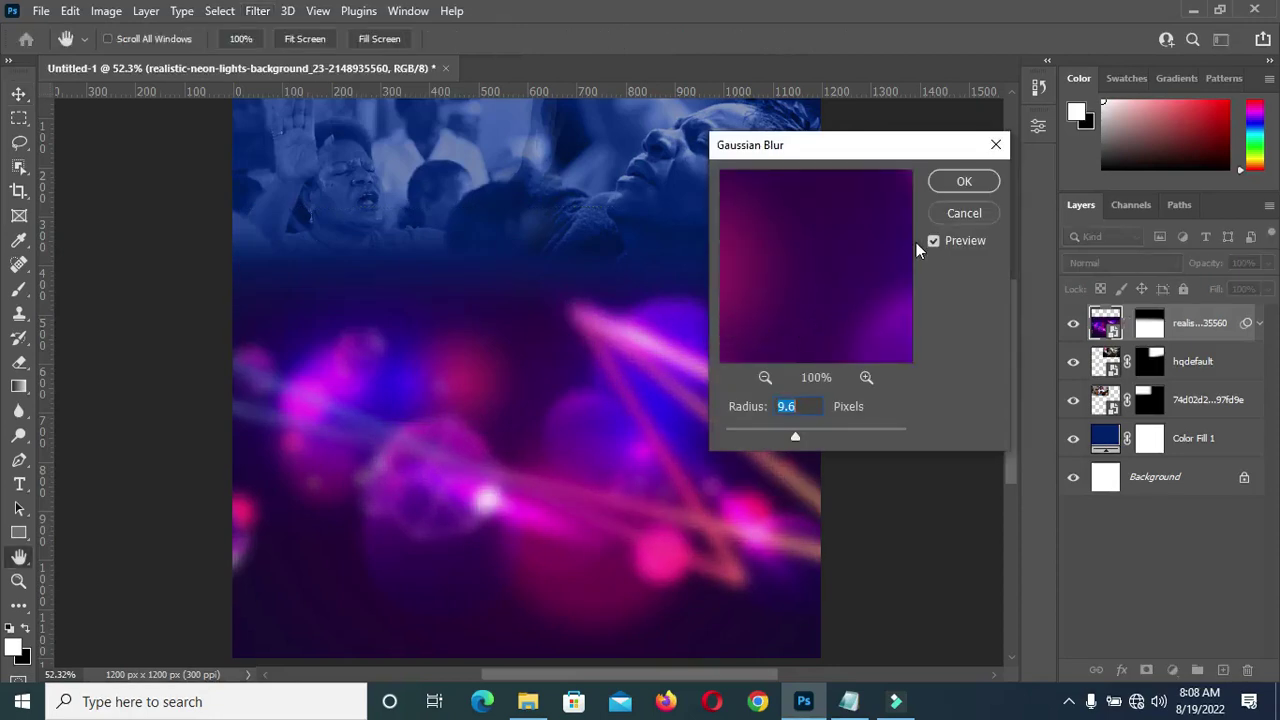
{"action": "left_click", "coordinate": [964, 181]}
{"action": "scroll", "coordinate": [645, 378], "scroll_direction": "down", "scroll_amount": 1}
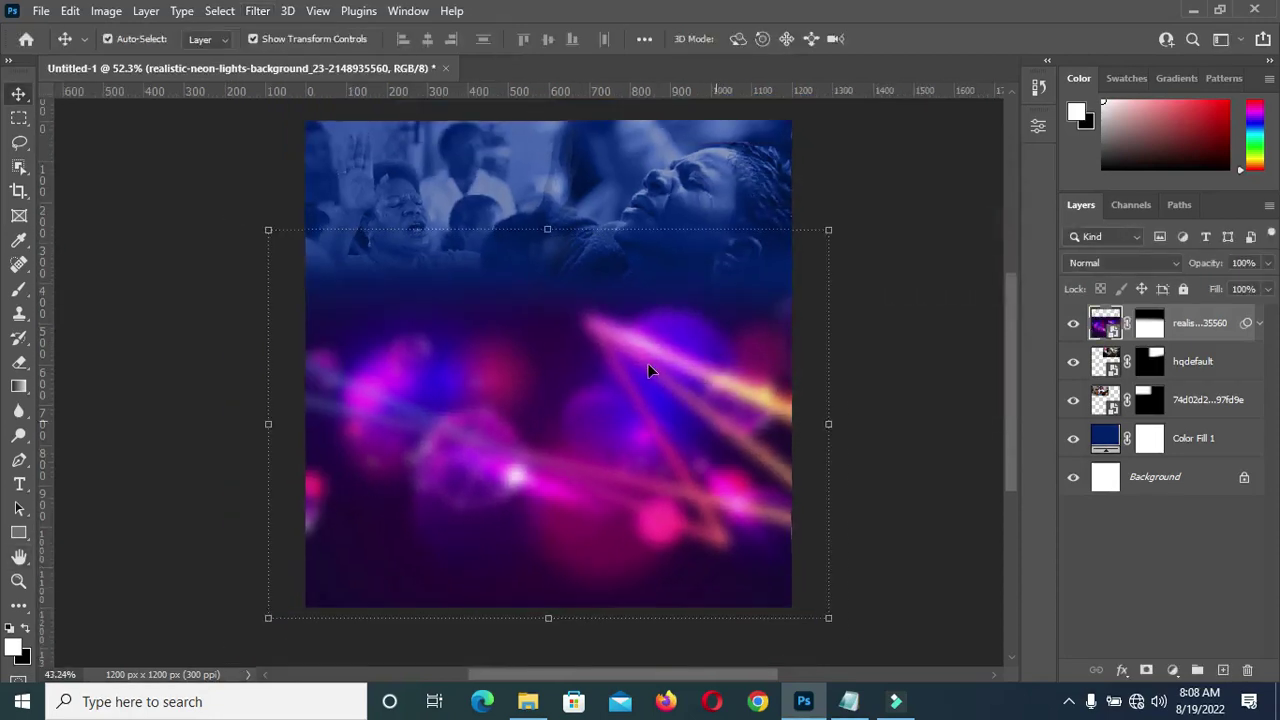
{"action": "scroll", "coordinate": [650, 370], "scroll_direction": "up", "scroll_amount": 2}
{"action": "left_click", "coordinate": [921, 352]}
{"action": "scroll", "coordinate": [915, 365], "scroll_direction": "down", "scroll_amount": 1}
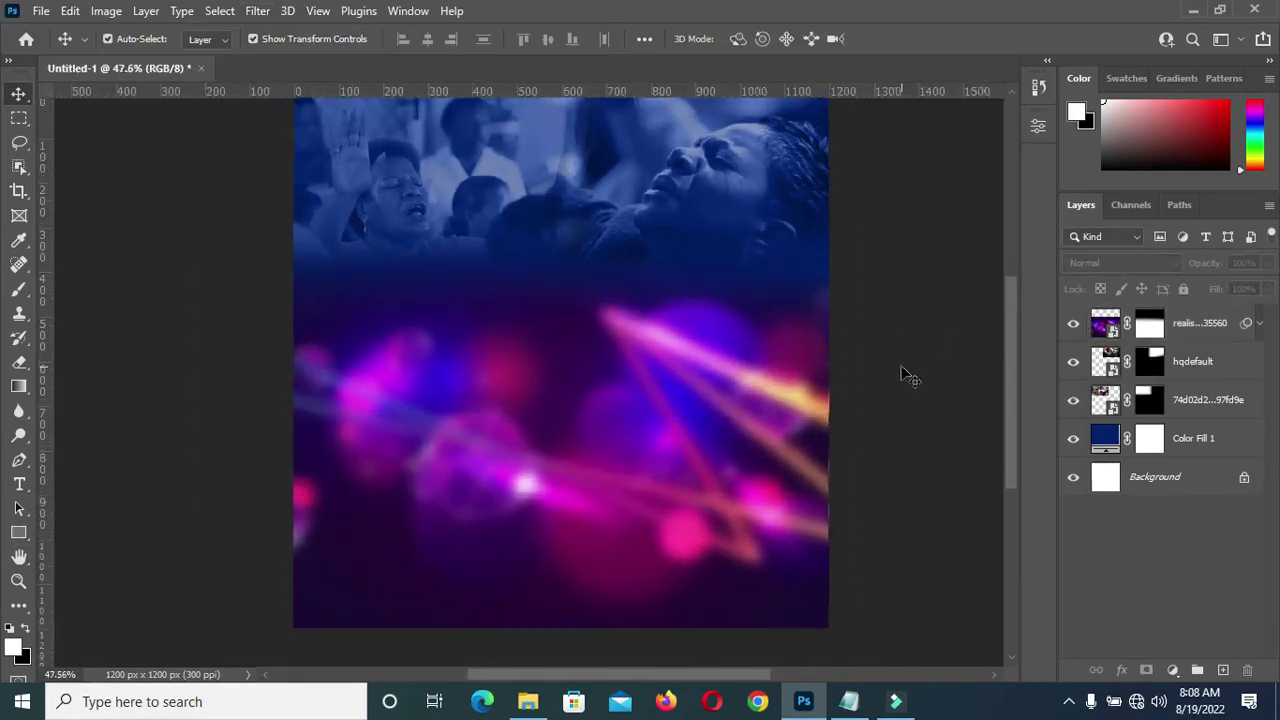
{"action": "scroll", "coordinate": [910, 374], "scroll_direction": "up", "scroll_amount": 2}
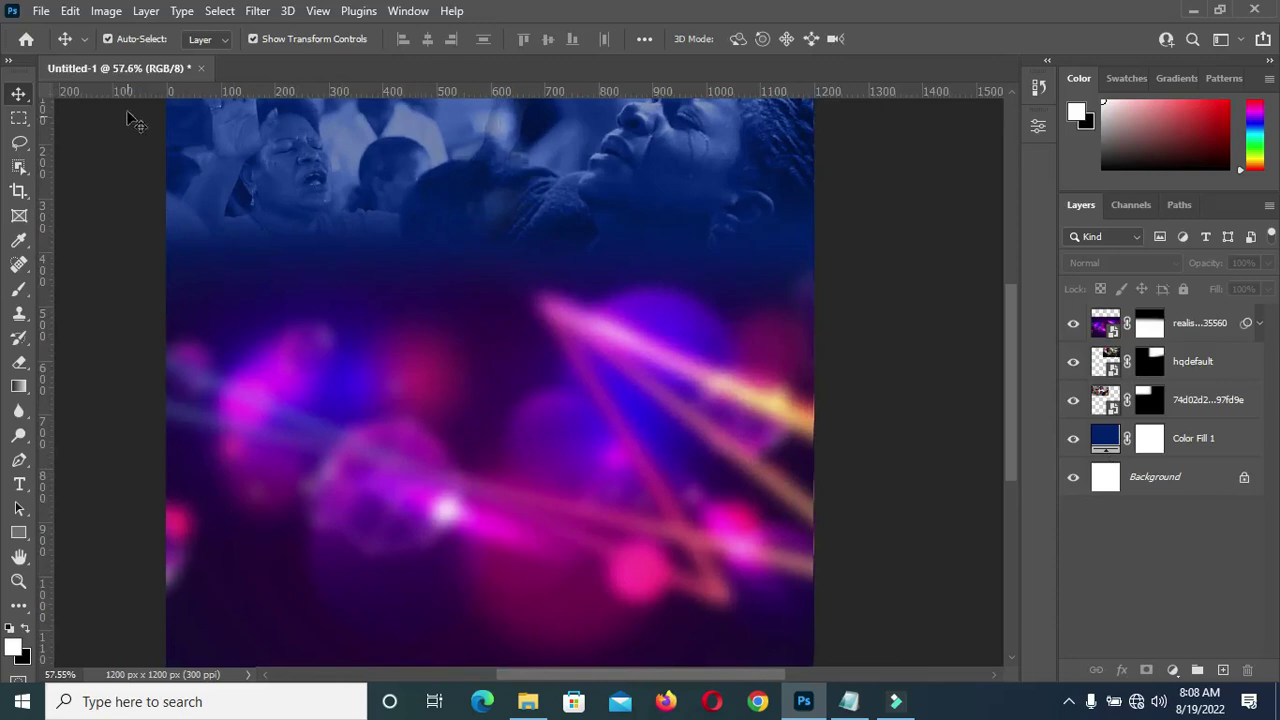
Place image 3's torn paper strip, enlarge it and move it to the flyer's bottom edge
{"action": "left_click", "coordinate": [527, 701]}
{"action": "left_click_drag", "start_coordinate": [338, 318], "coordinate": [335, 467]}
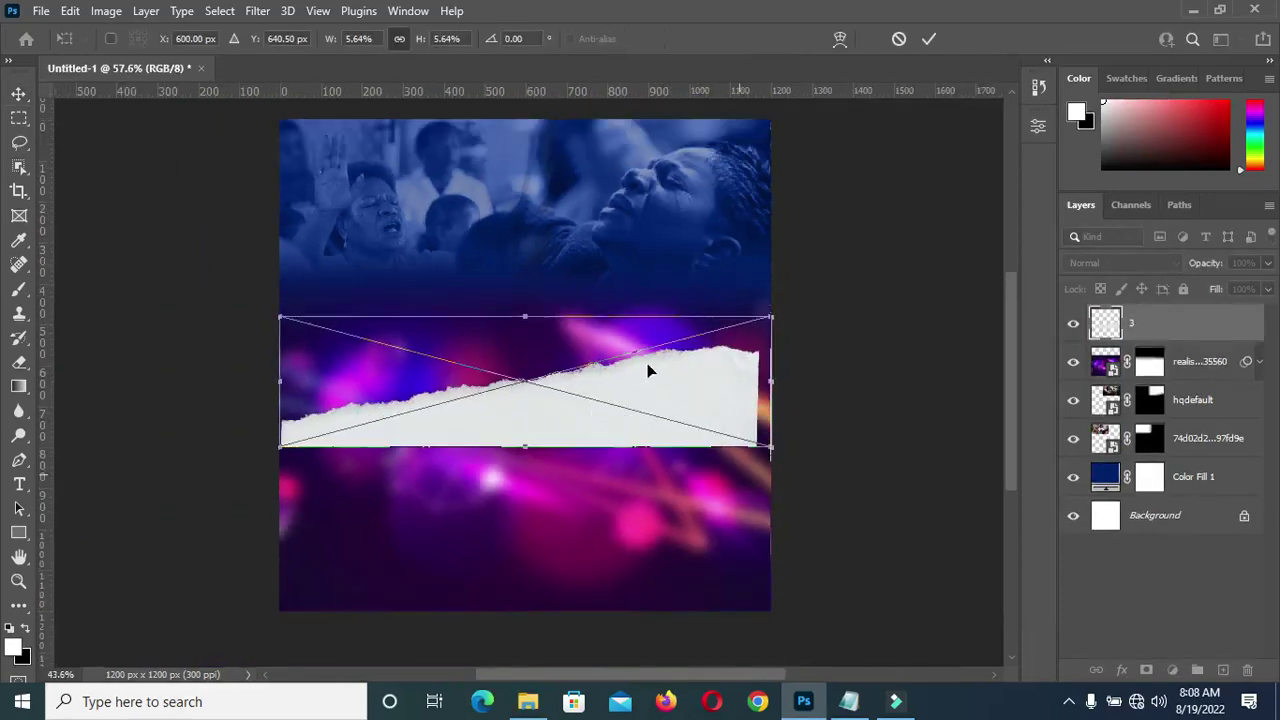
{"action": "left_click_drag", "start_coordinate": [526, 444], "coordinate": [531, 582]}
{"action": "left_click_drag", "start_coordinate": [616, 515], "coordinate": [617, 516]}
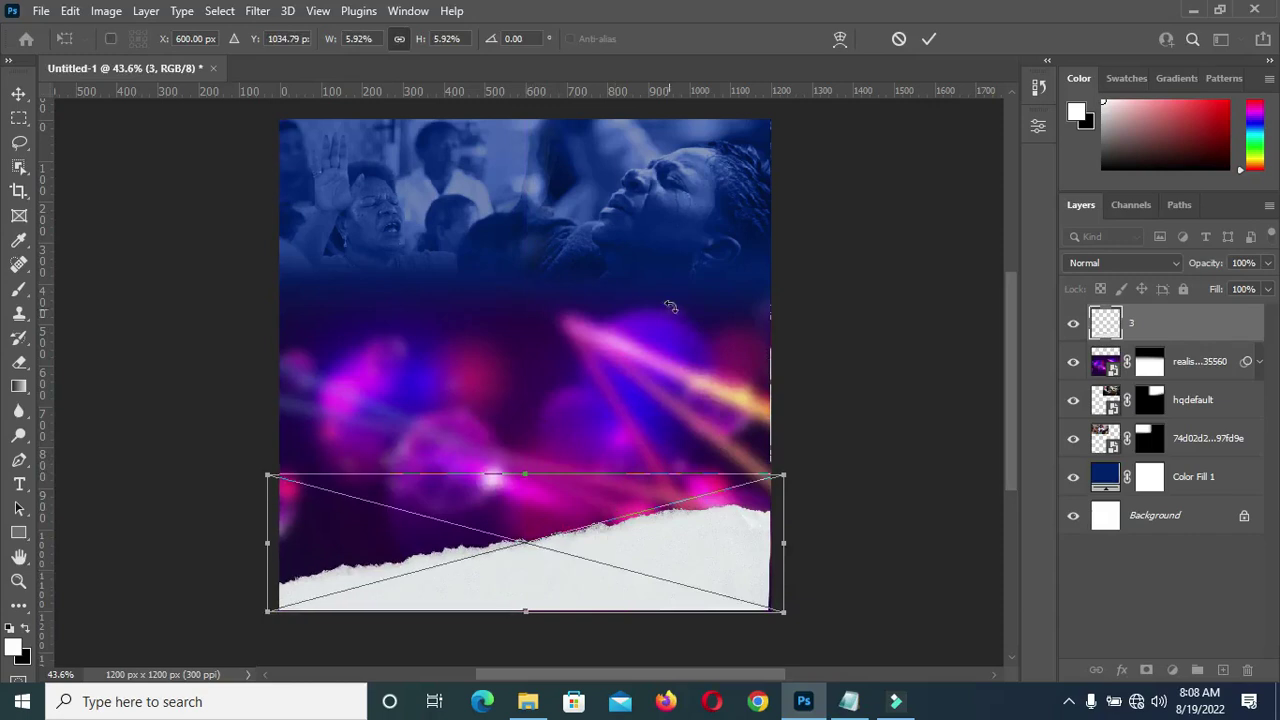
{"action": "left_click", "coordinate": [930, 40]}
Put away the resources folder and reselect the torn paper layer 3
{"action": "scroll", "coordinate": [567, 563], "scroll_direction": "up", "scroll_amount": 2}
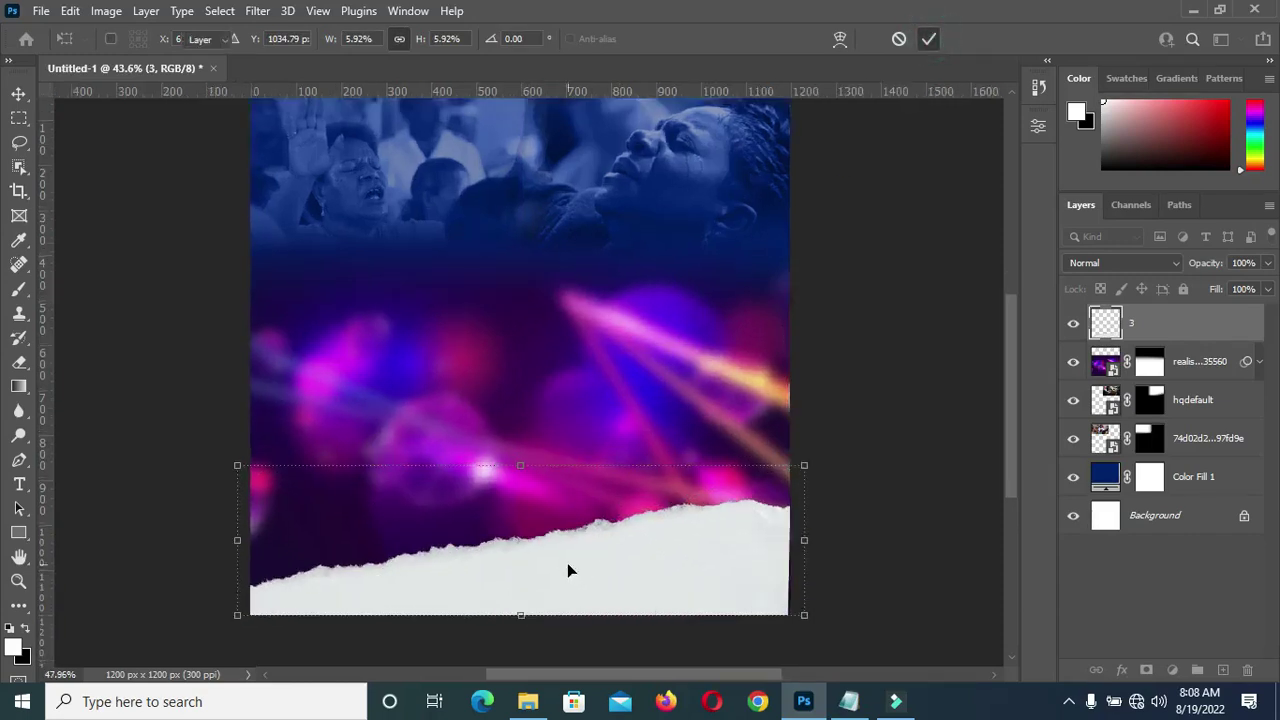
{"action": "scroll", "coordinate": [834, 367], "scroll_direction": "down", "scroll_amount": 2}
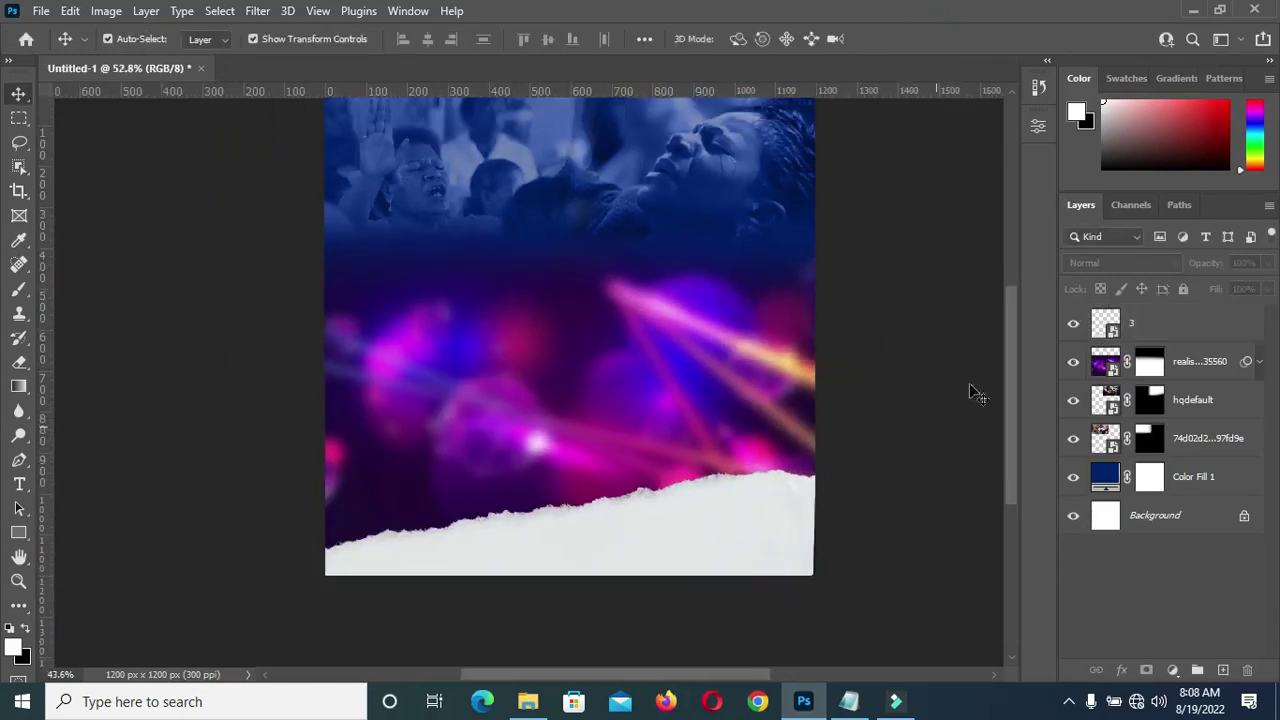
{"action": "left_click", "coordinate": [1203, 323]}
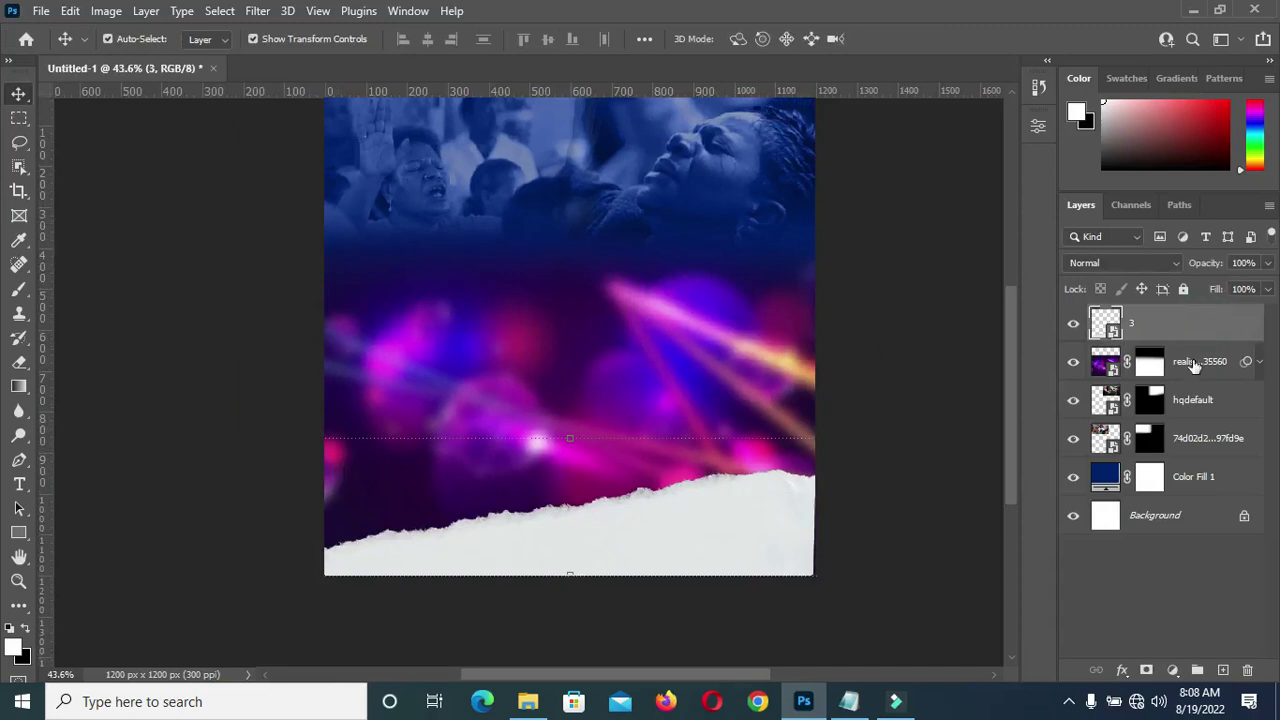
{"action": "scroll", "coordinate": [894, 457], "scroll_direction": "down", "scroll_amount": 1}
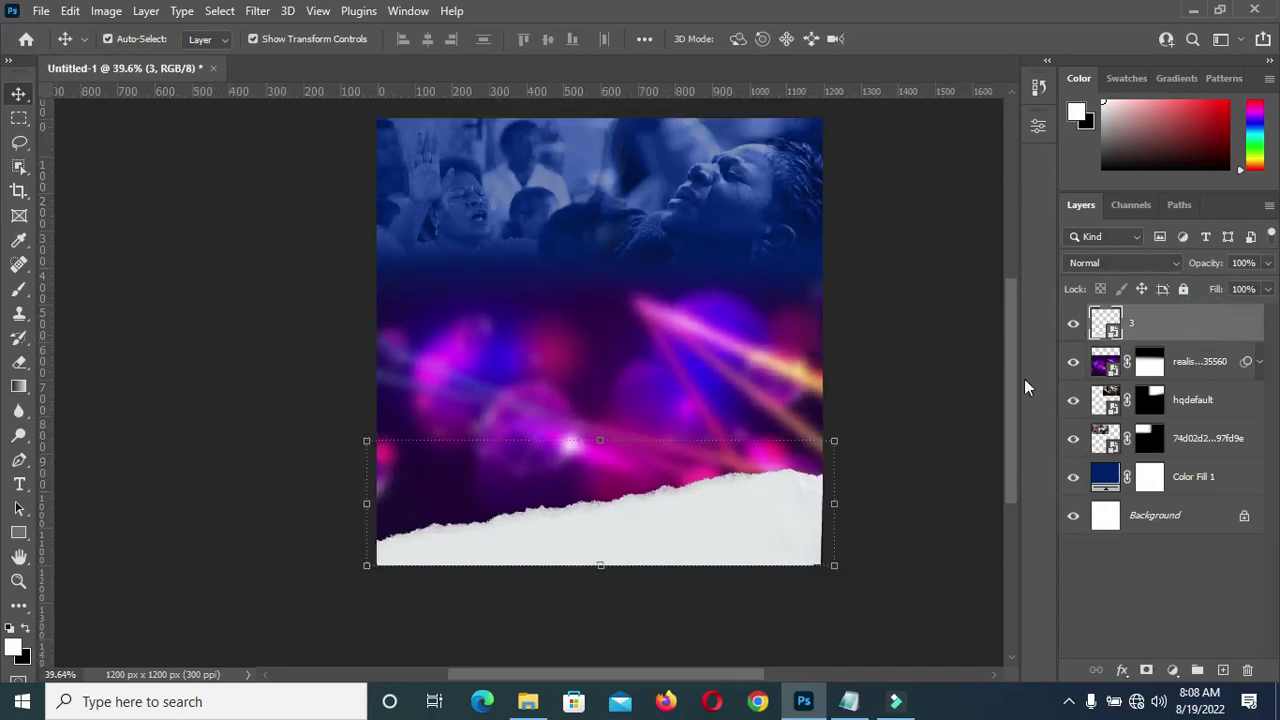
{"action": "mouse_move", "coordinate": [1014, 380]}
{"action": "left_mouse_down"}
{"action": "mouse_move", "coordinate": [1005, 344]}
{"action": "mouse_move", "coordinate": [1006, 361]}
{"action": "left_mouse_up"}
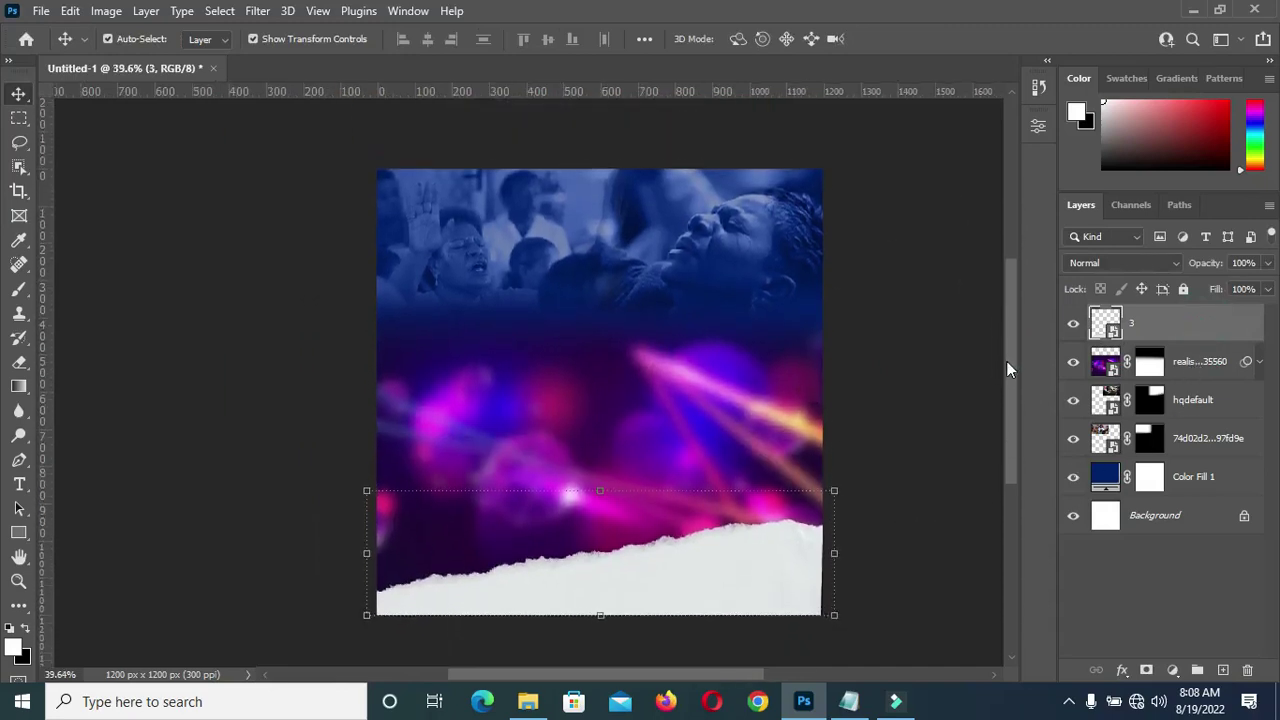
{"action": "scroll", "coordinate": [894, 428], "scroll_direction": "up", "scroll_amount": 2}
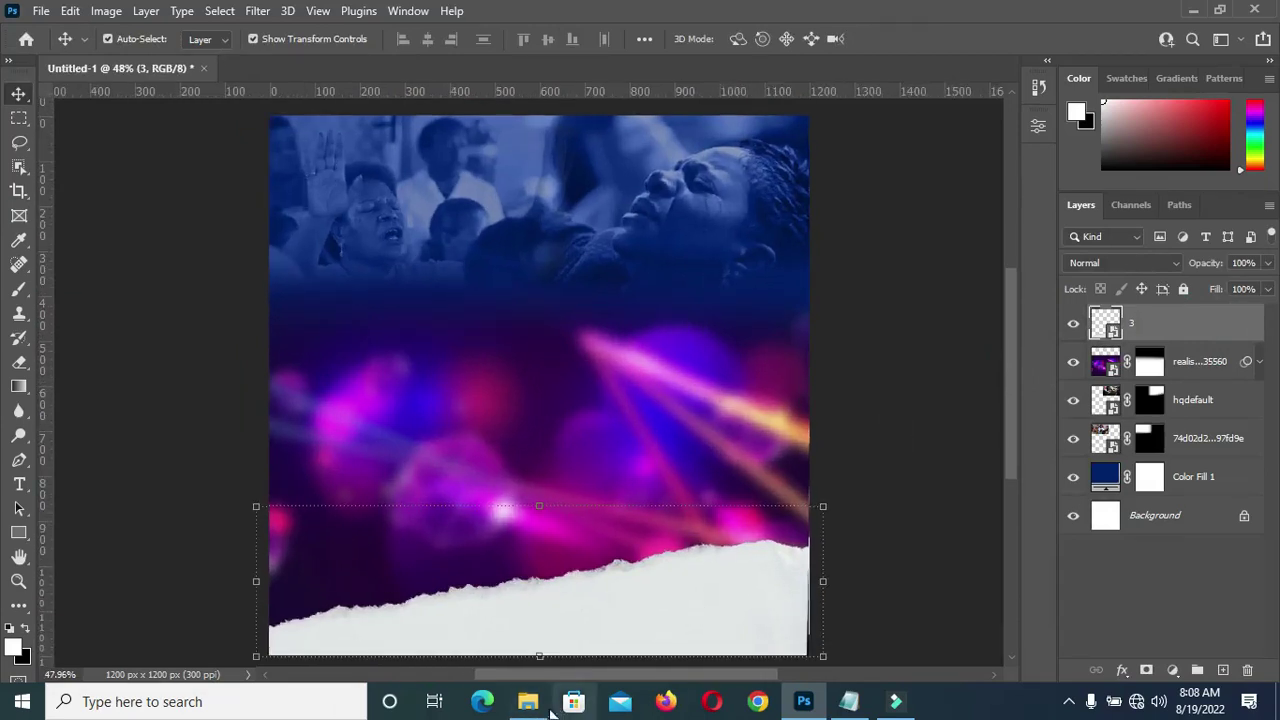
{"action": "left_click", "coordinate": [529, 702]}
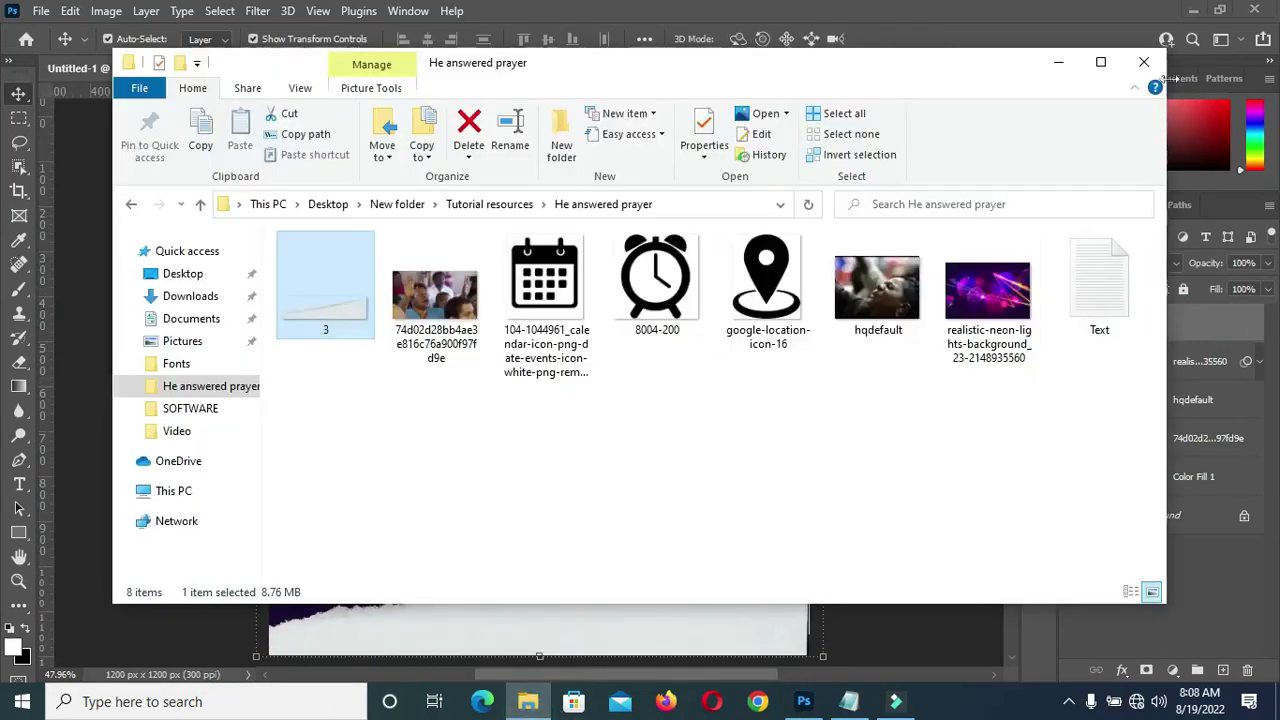
{"action": "left_click", "coordinate": [1058, 62]}
{"action": "left_click", "coordinate": [857, 334]}
{"action": "left_click", "coordinate": [1158, 323]}
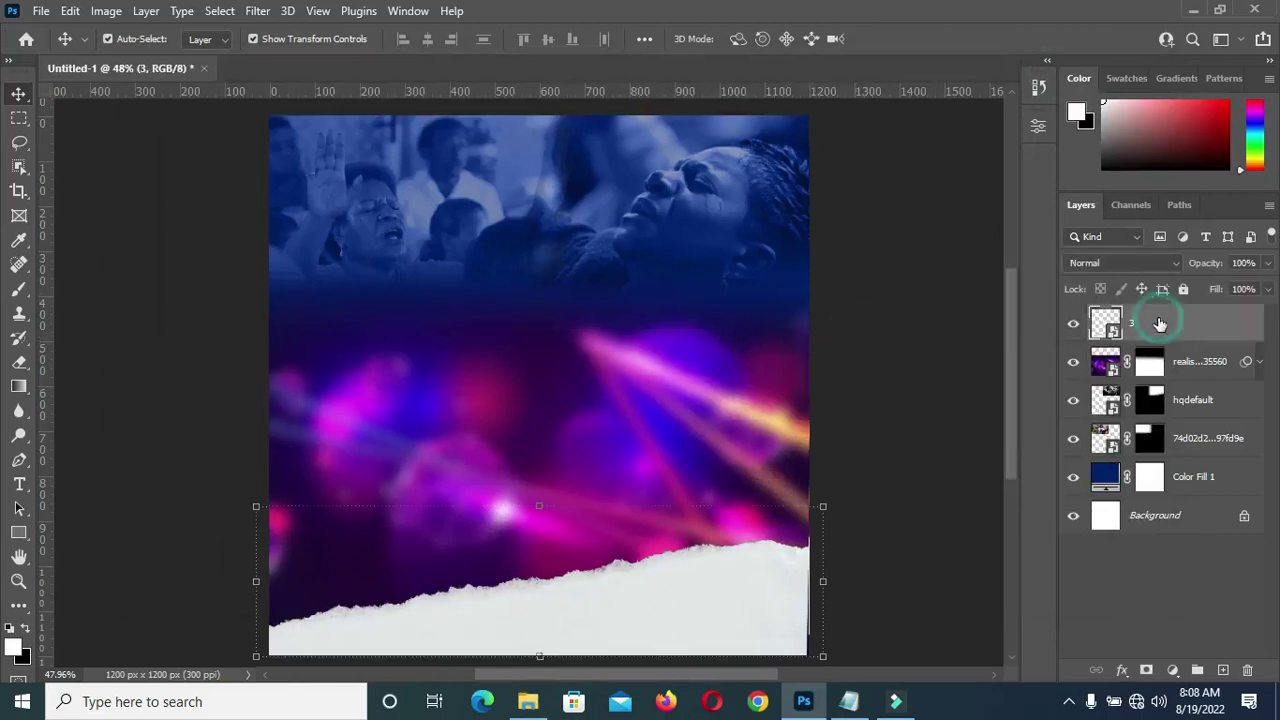
Group layers 3 through Color Fill 1, set the neon layer to Luminosity, and stamp a merged copy
{"action": "left_click", "coordinate": [1195, 478], "text": "shift"}
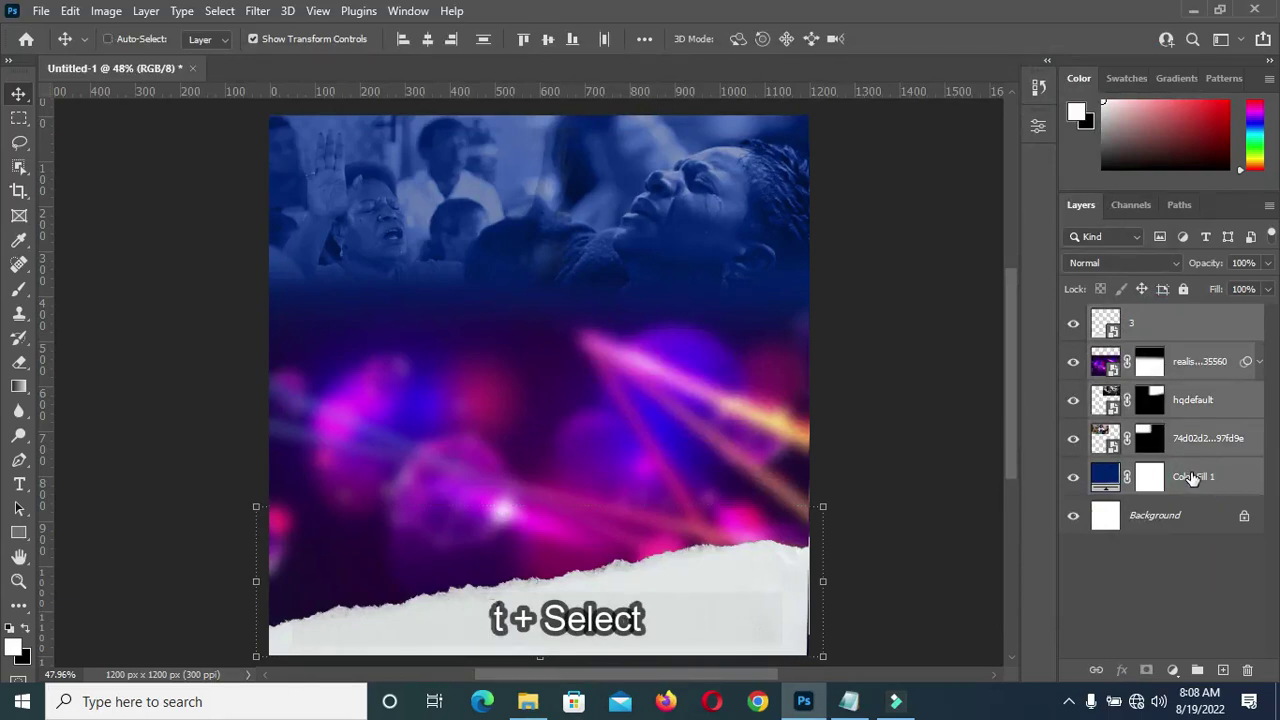
{"action": "key", "text": "ctrl+g"}
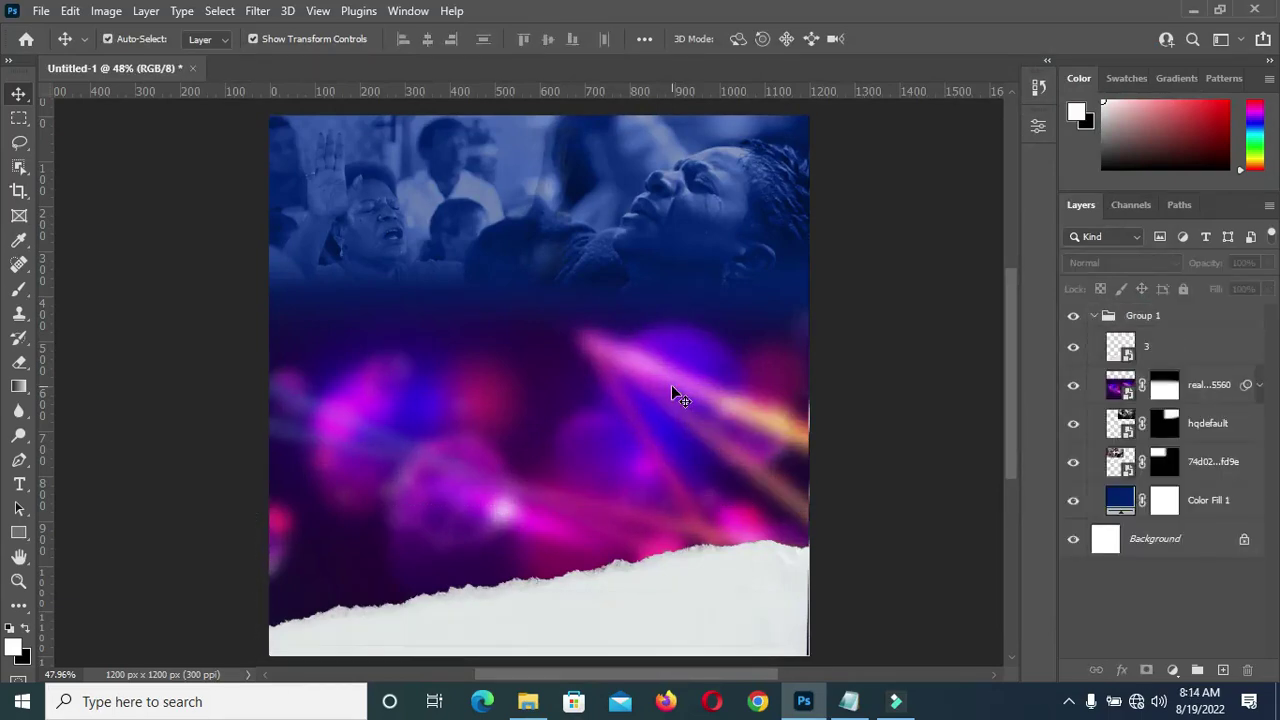
{"action": "left_click", "coordinate": [494, 409]}
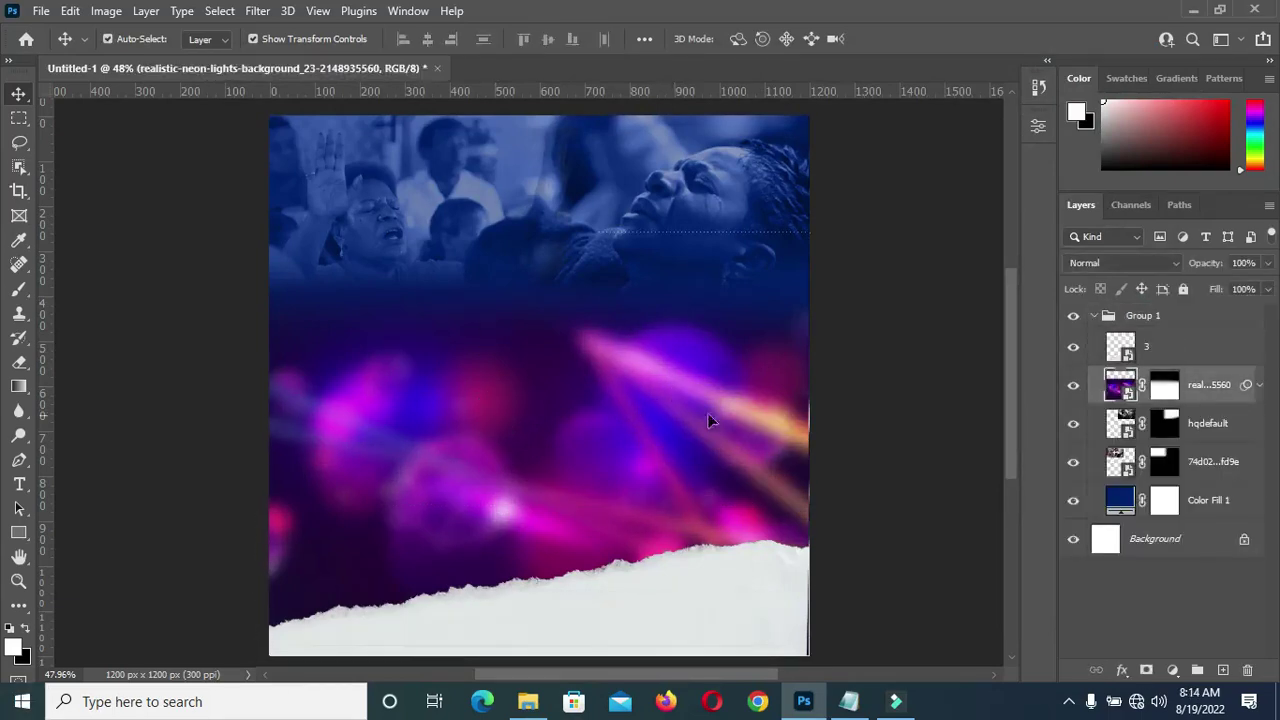
{"action": "left_click", "coordinate": [1143, 262]}
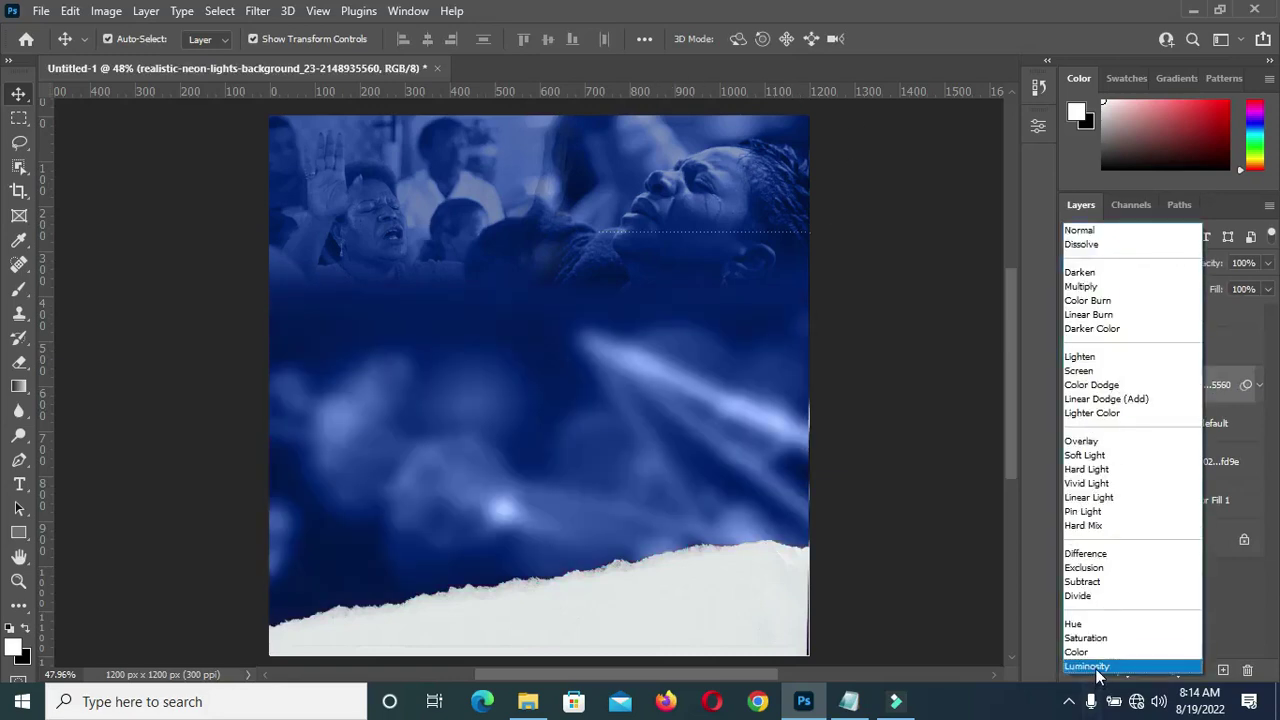
{"action": "left_click", "coordinate": [1098, 666]}
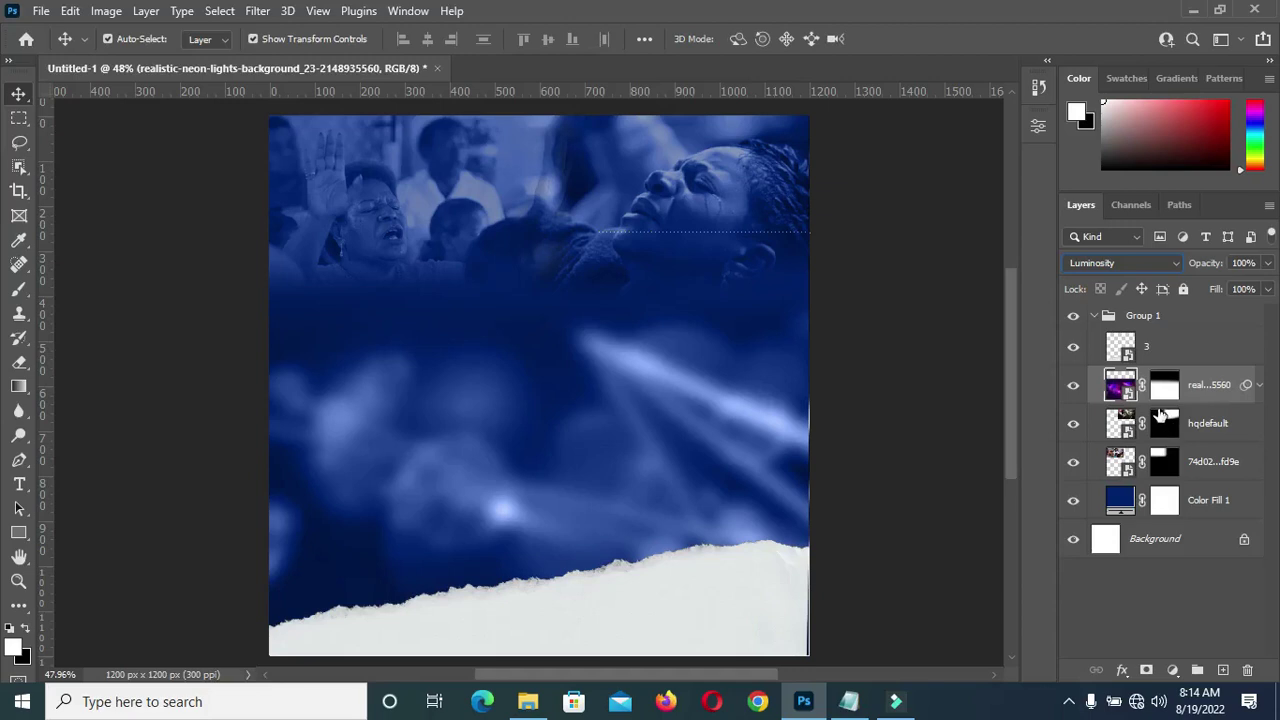
{"action": "left_click", "coordinate": [1092, 316]}
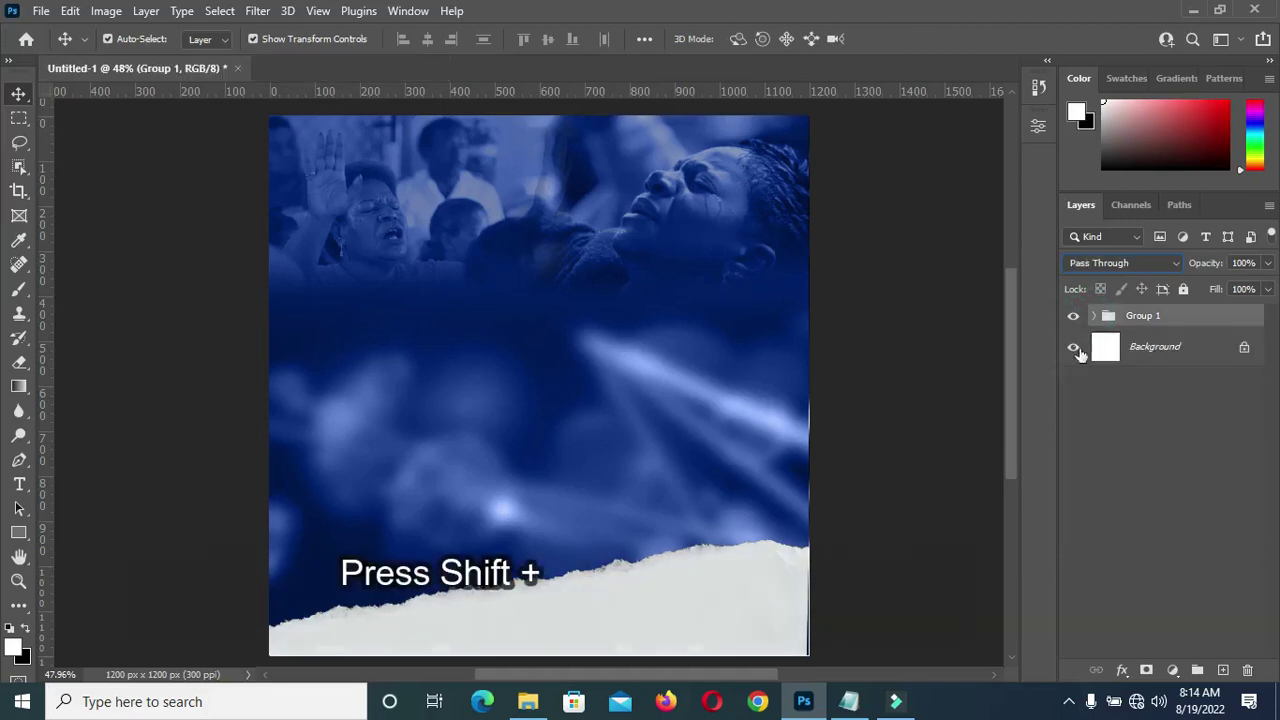
{"action": "key", "text": "shift+ctrl+alt+e"}
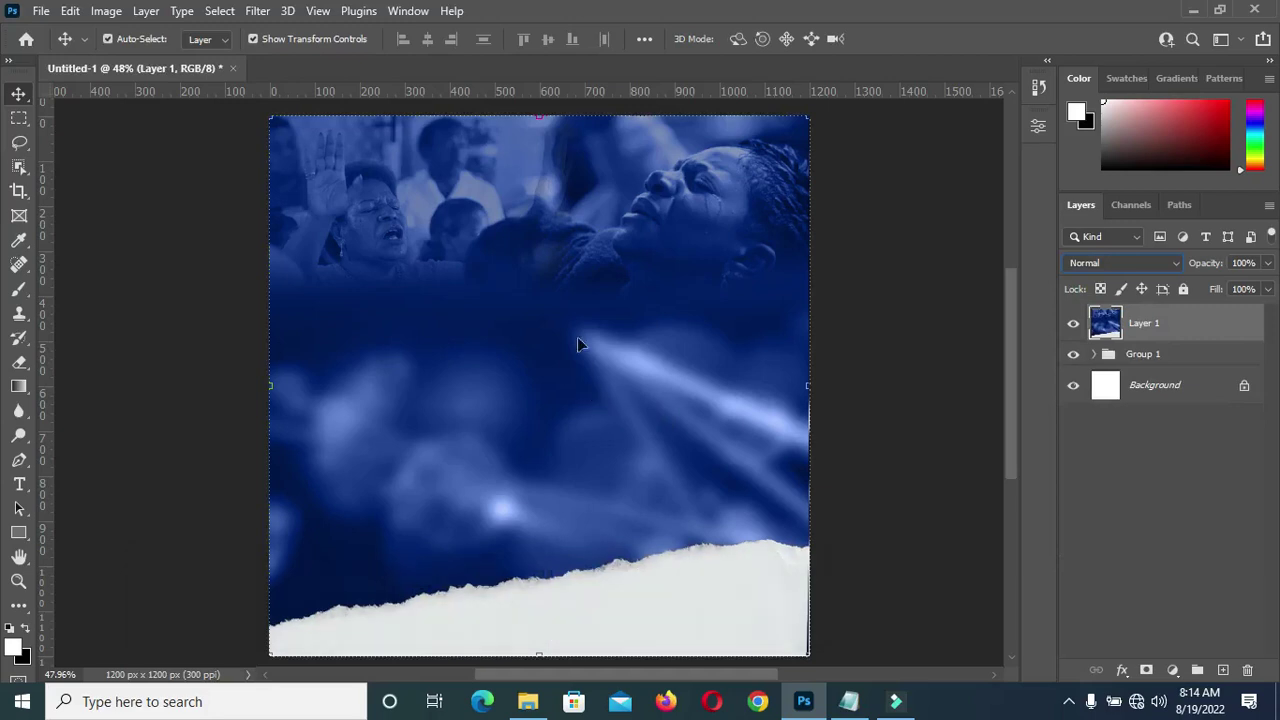
In the Camera Raw Filter, set Contrast +100, Highlights -17 and Shadows -50
{"action": "left_click", "coordinate": [258, 12]}
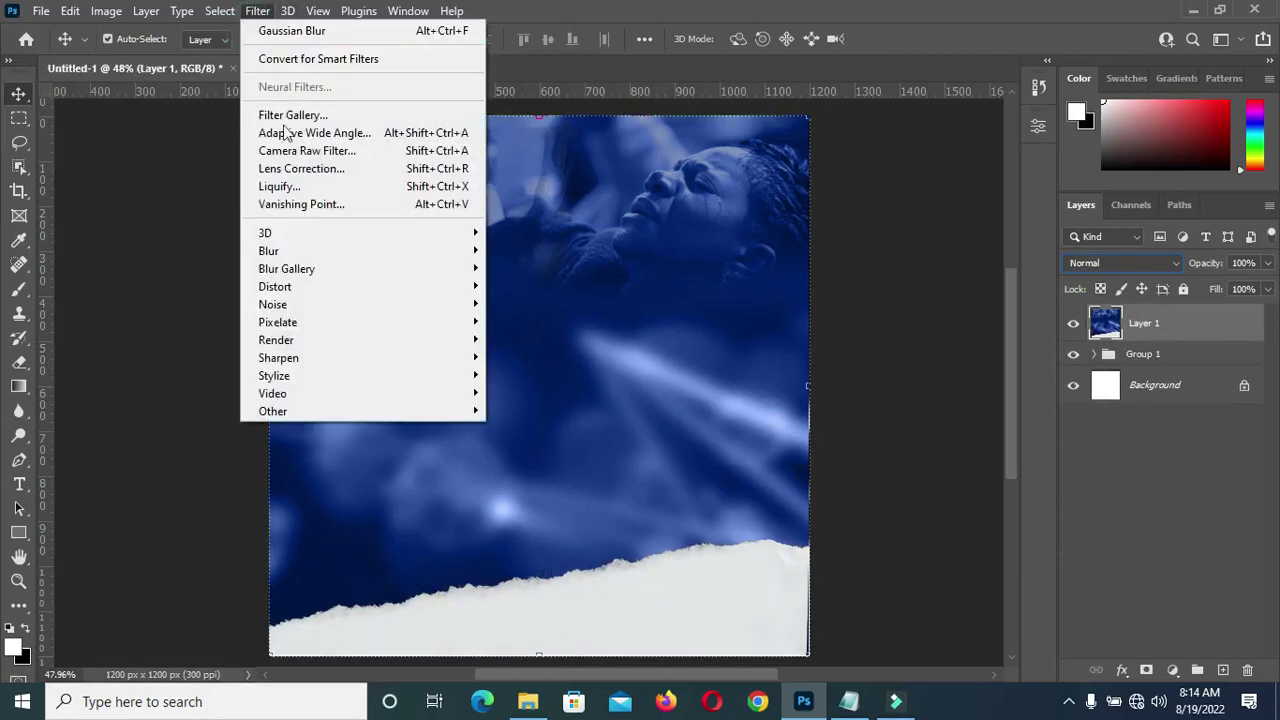
{"action": "left_click", "coordinate": [306, 151]}
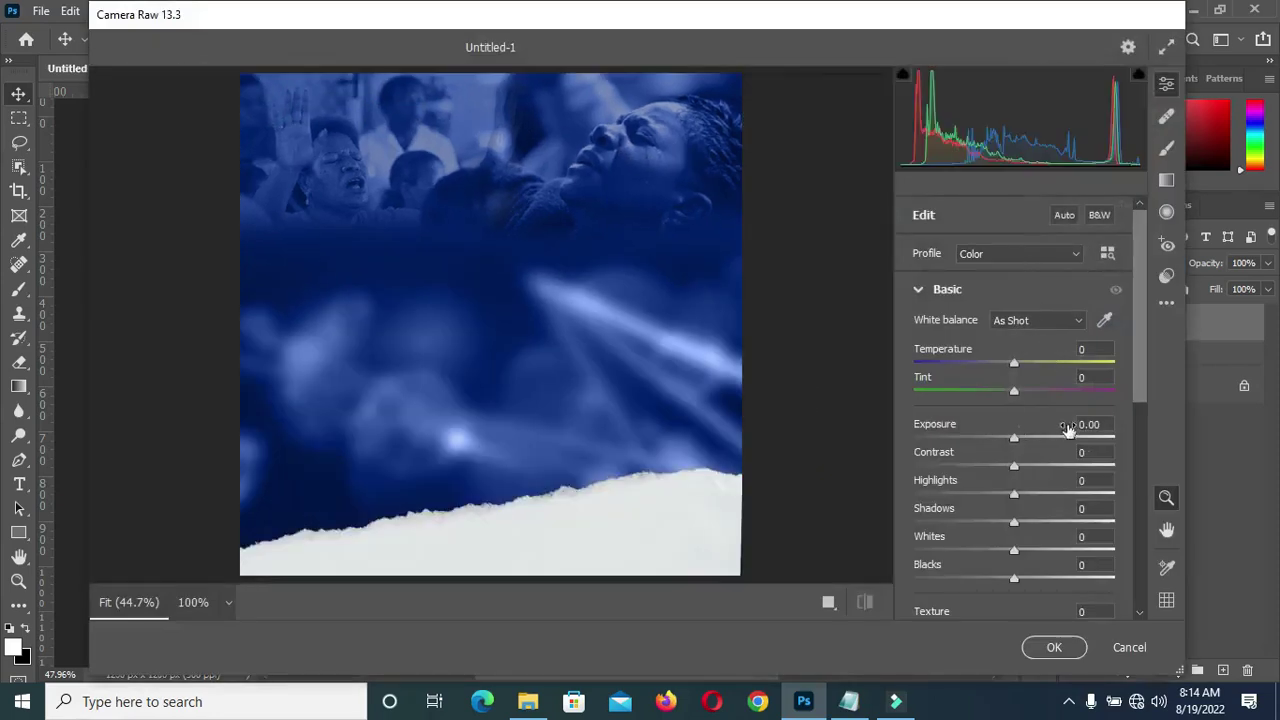
{"action": "left_click_drag", "start_coordinate": [1014, 466], "coordinate": [1114, 466]}
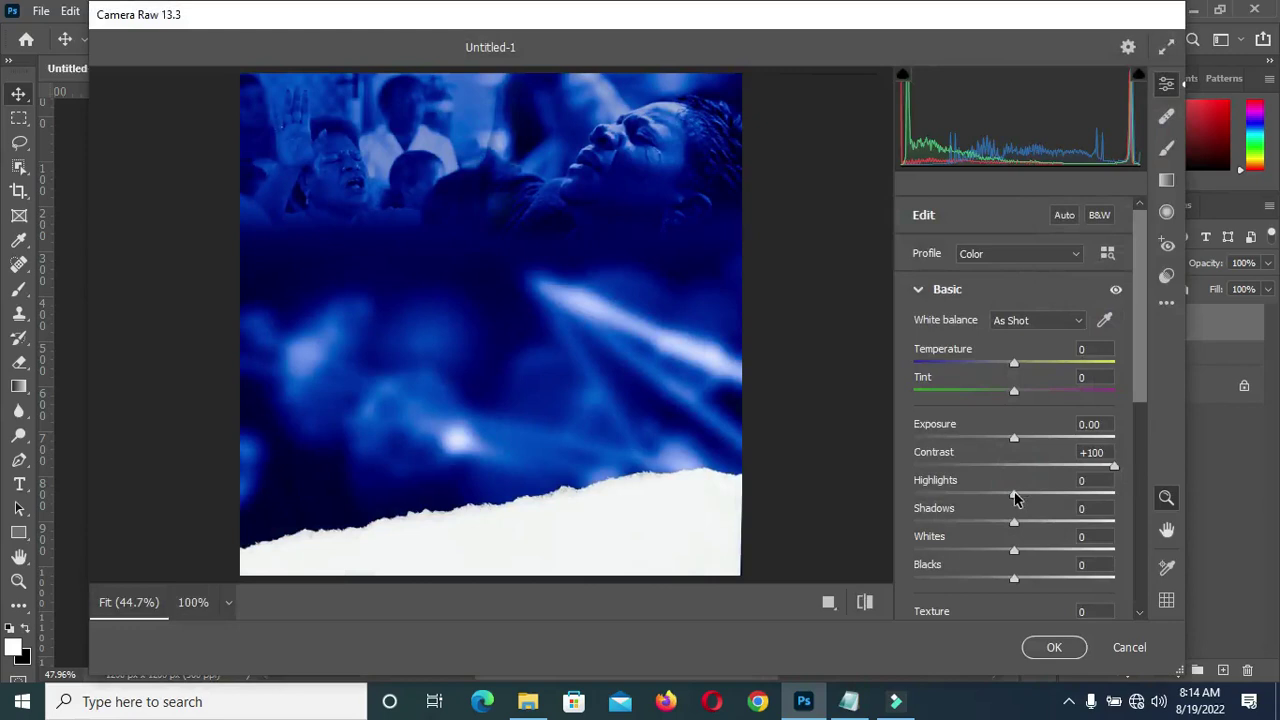
{"action": "left_click_drag", "start_coordinate": [1006, 494], "coordinate": [998, 493]}
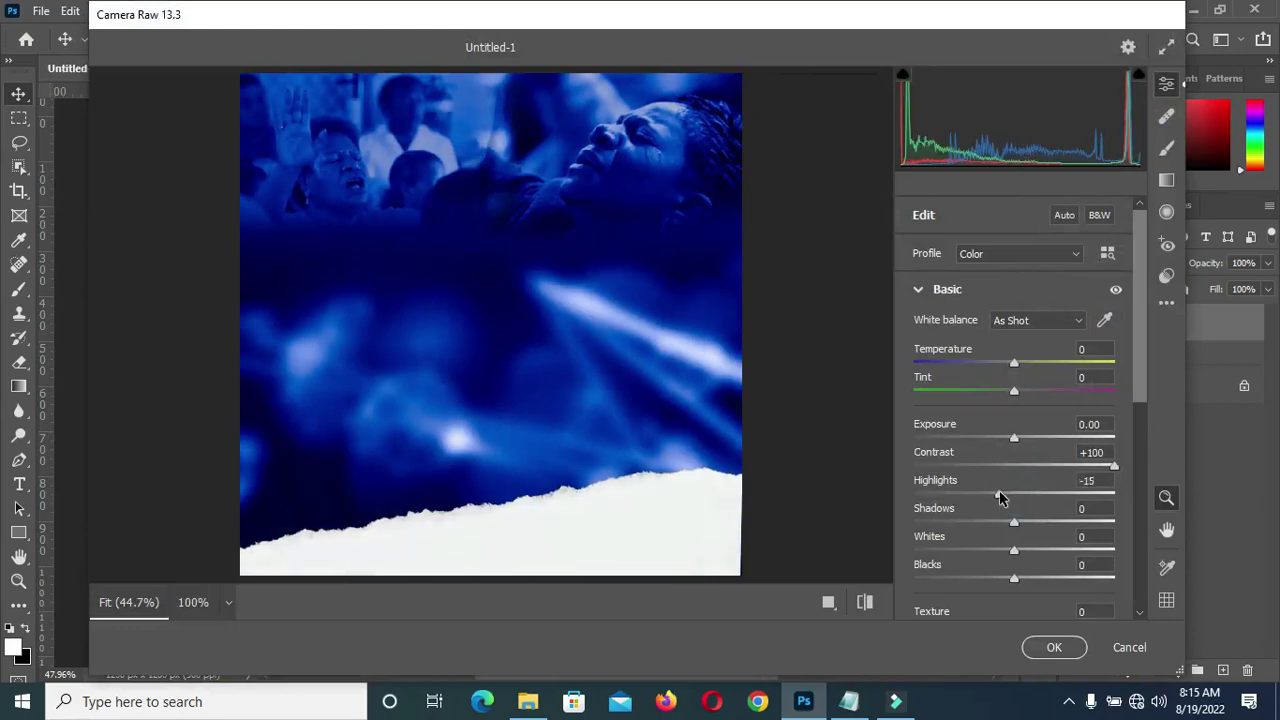
{"action": "left_click", "coordinate": [1094, 510]}
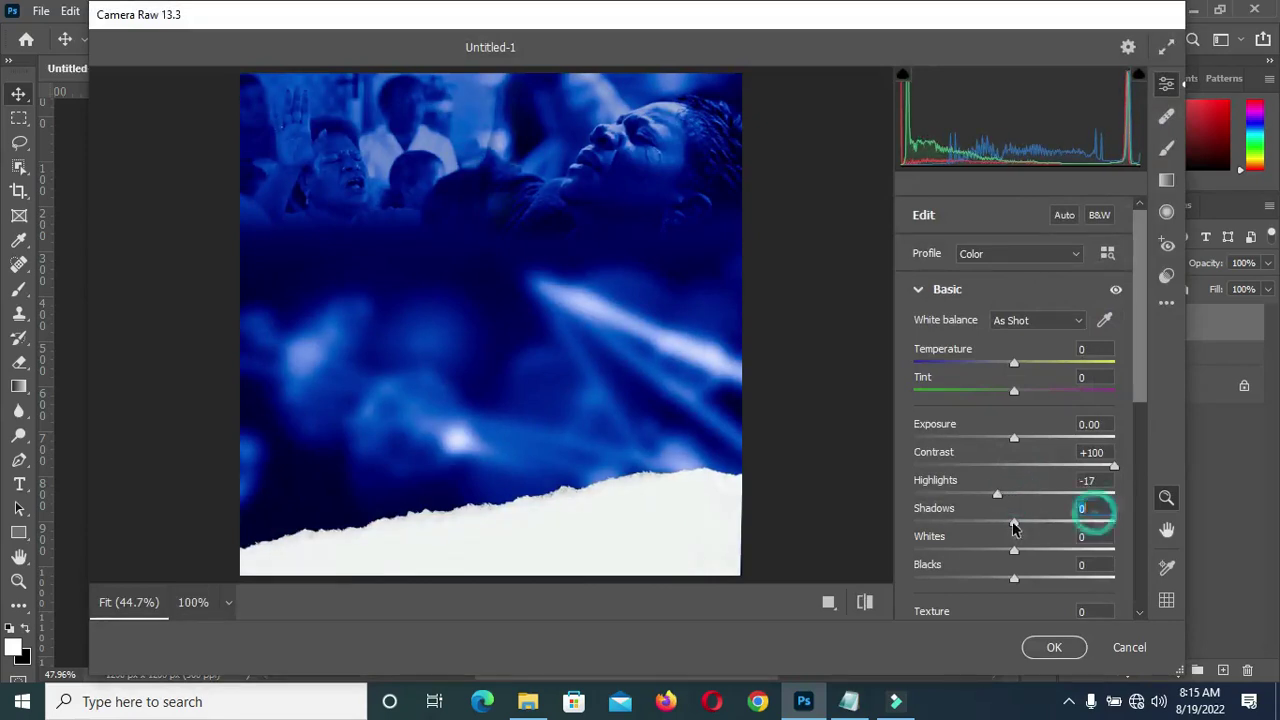
{"action": "type", "text": "-"}
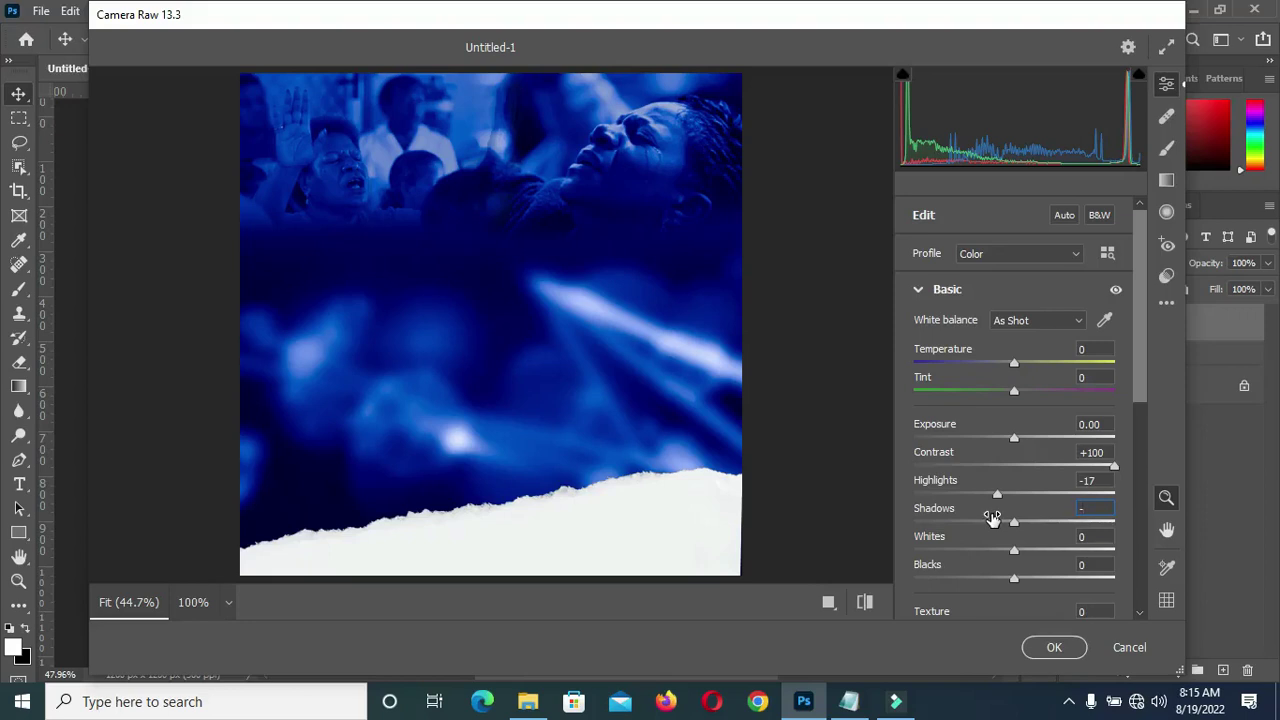
{"action": "type", "text": "50"}
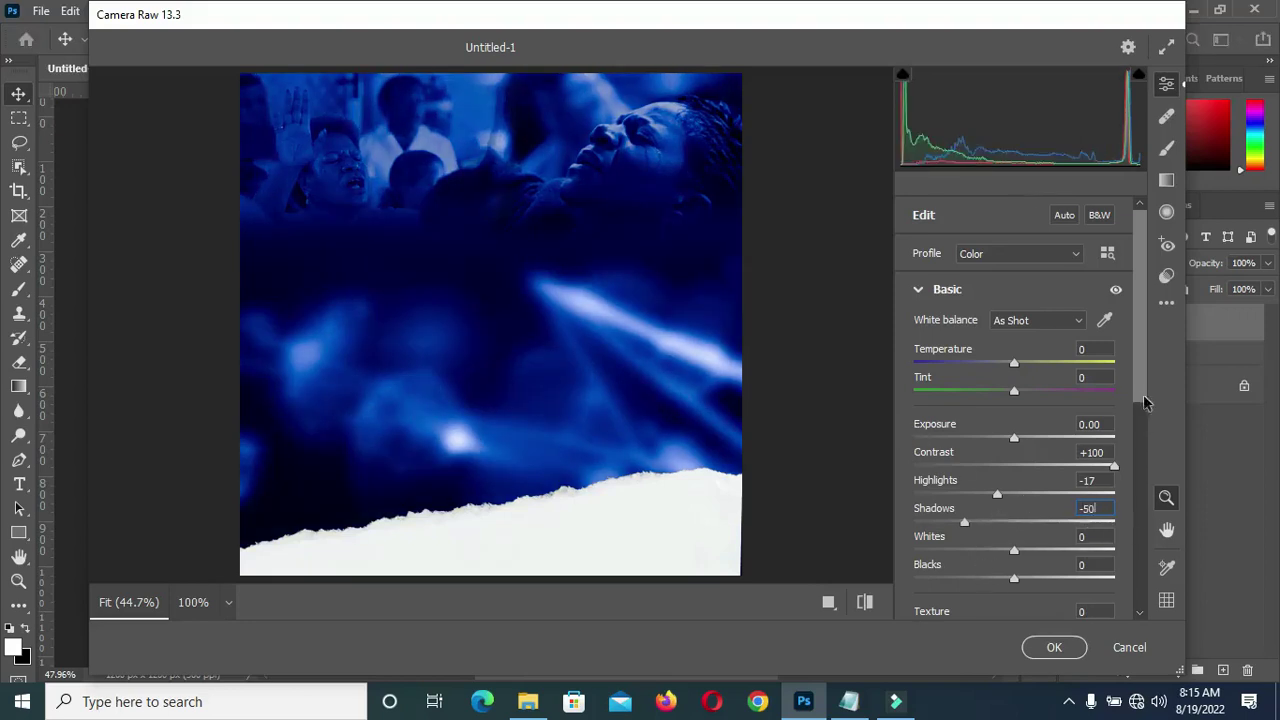
Set Blacks -11, Clarity -51 and Vibrance -100, and apply the Camera Raw edits
{"action": "scroll", "coordinate": [1147, 418], "scroll_direction": "down", "scroll_amount": 3}
{"action": "left_click", "coordinate": [1090, 428]}
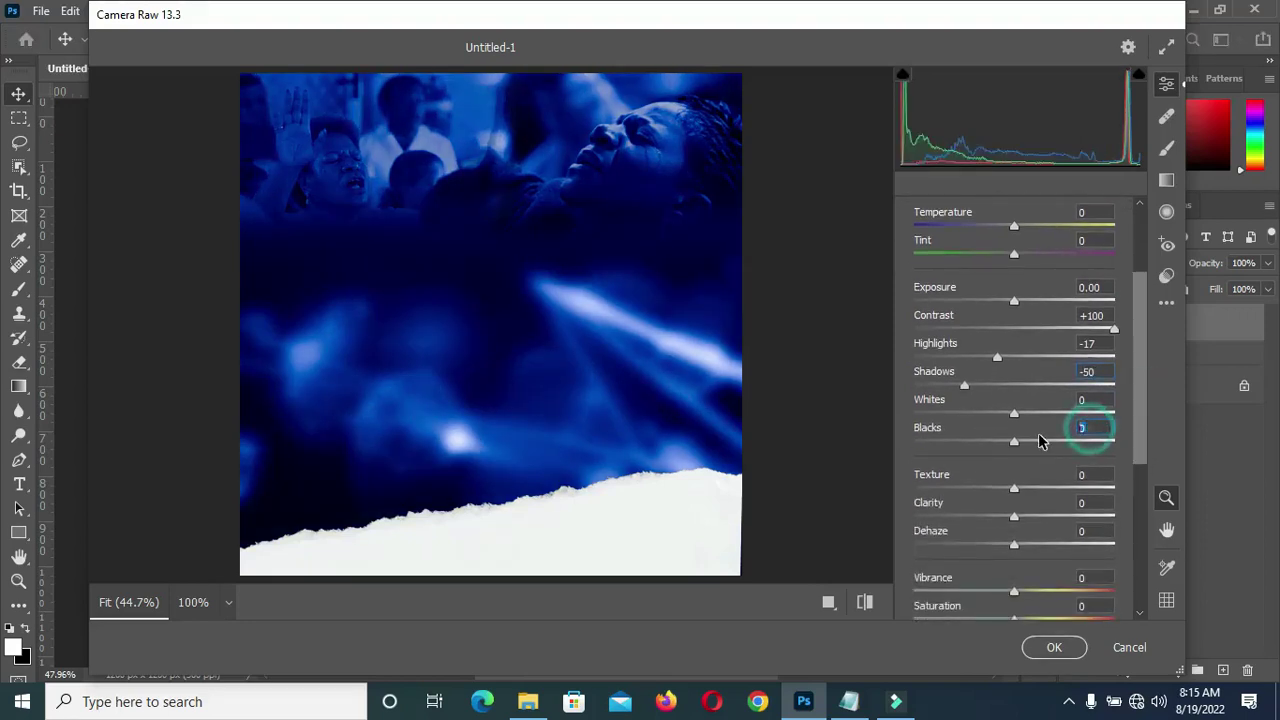
{"action": "type", "text": "-11"}
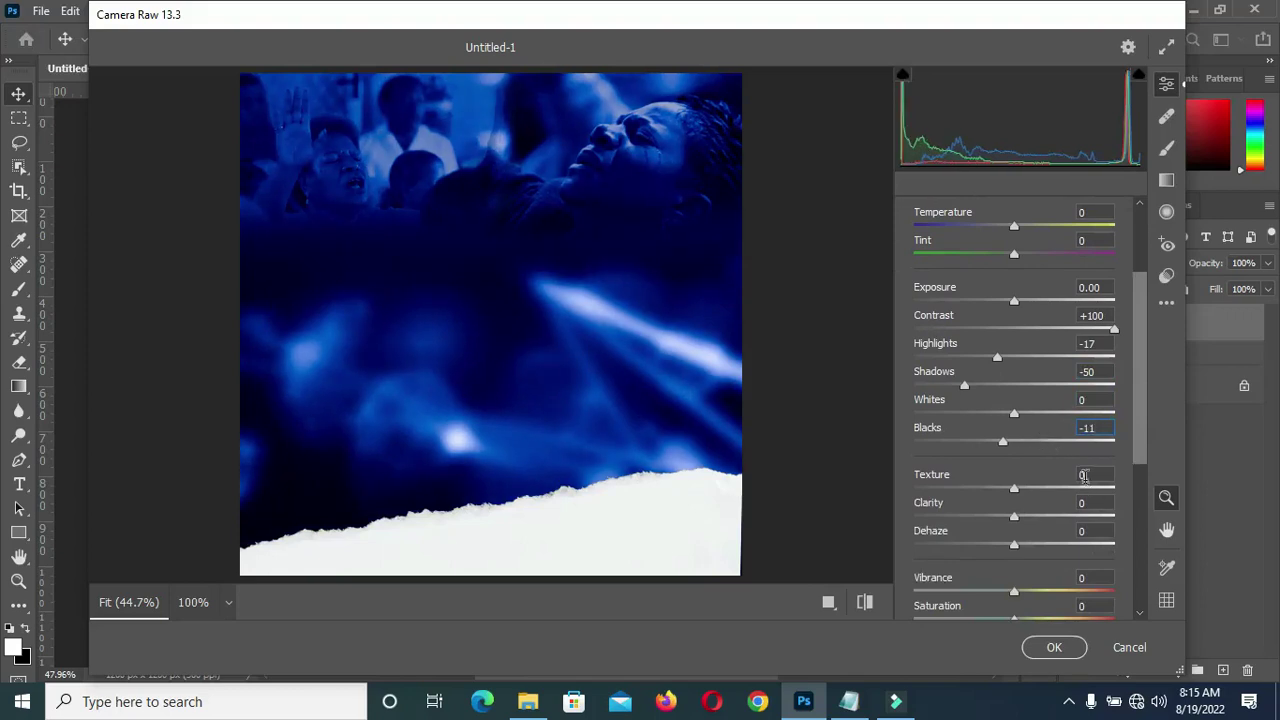
{"action": "type", "text": "-51"}
{"action": "left_click_drag", "start_coordinate": [1140, 451], "coordinate": [1148, 490]}
{"action": "left_click", "coordinate": [1089, 499]}
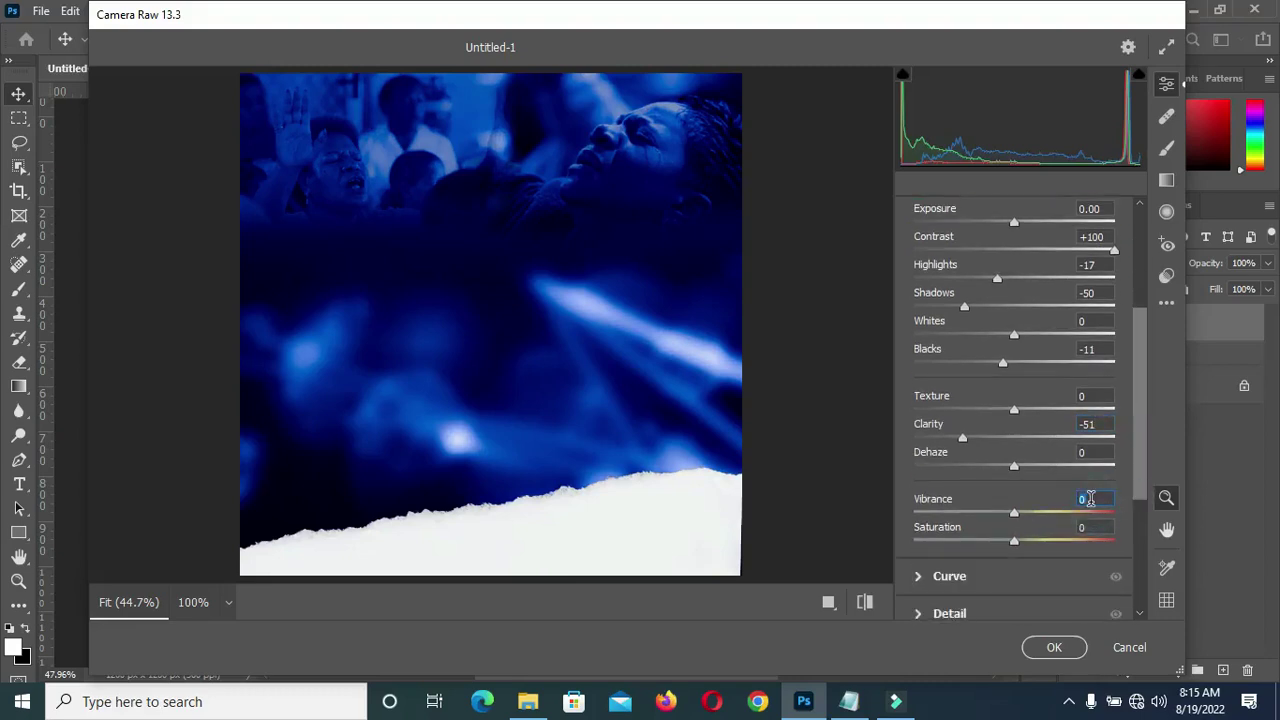
{"action": "type", "text": "100"}
{"action": "left_click", "coordinate": [1075, 505]}
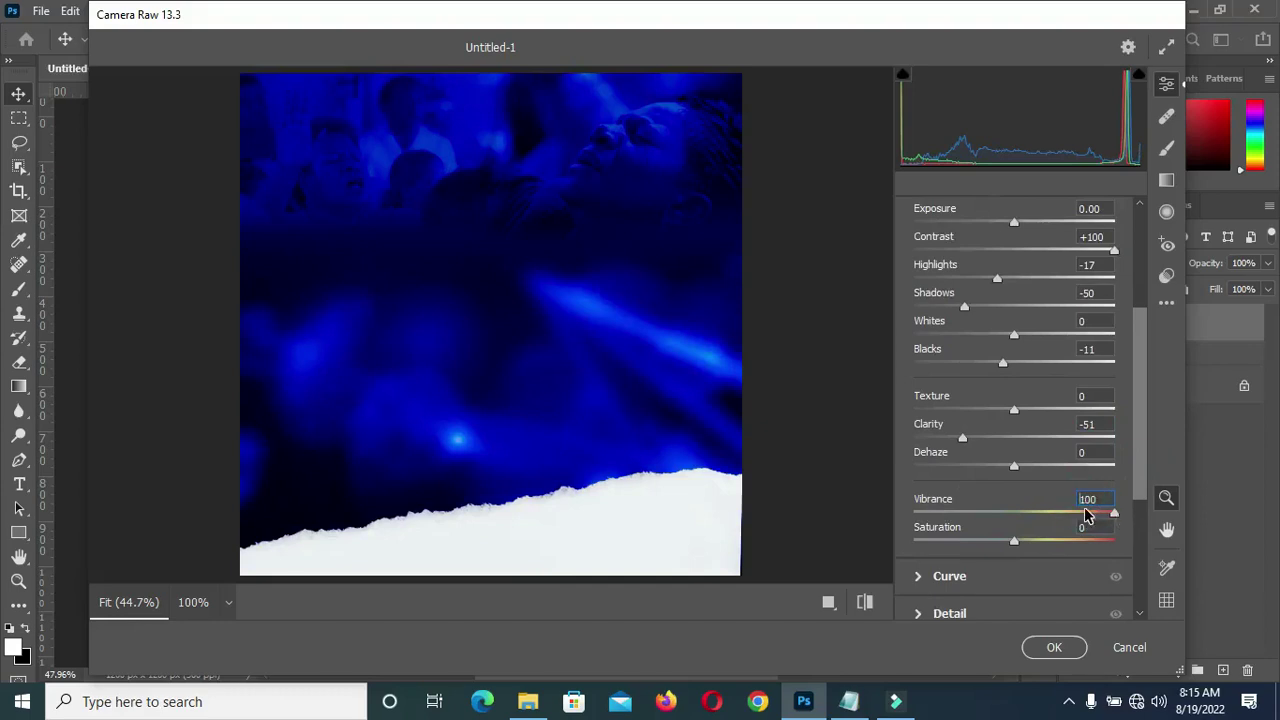
{"action": "type", "text": "-"}
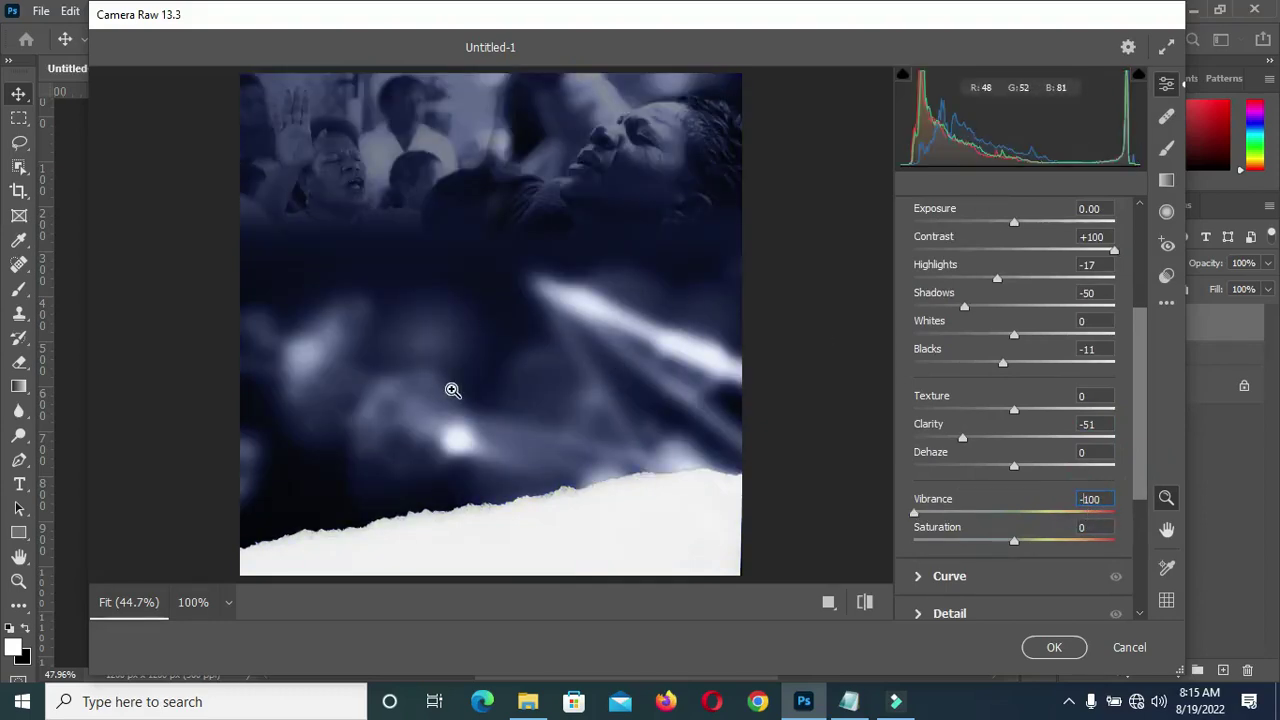
{"action": "left_click", "coordinate": [1053, 648]}
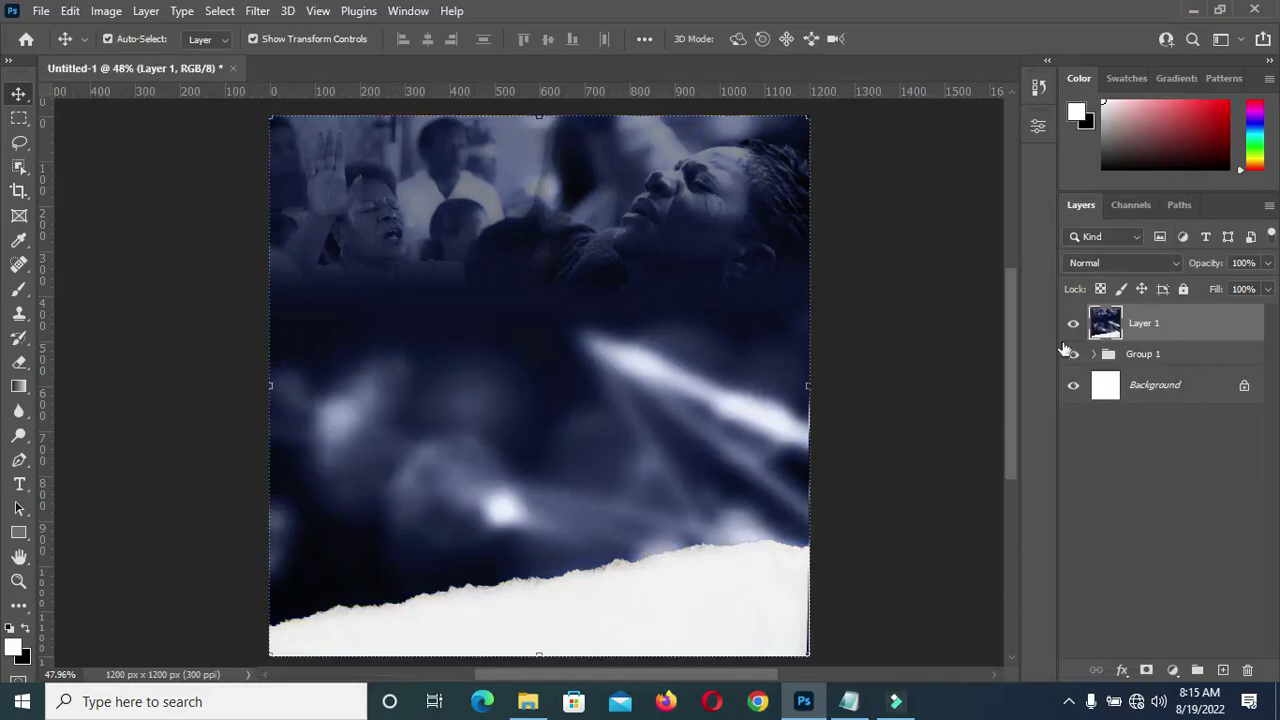
Move the merged Layer 1 into Group 1 and collapse the group
{"action": "left_click", "coordinate": [1094, 356]}
{"action": "left_click_drag", "start_coordinate": [1184, 323], "coordinate": [1182, 368]}
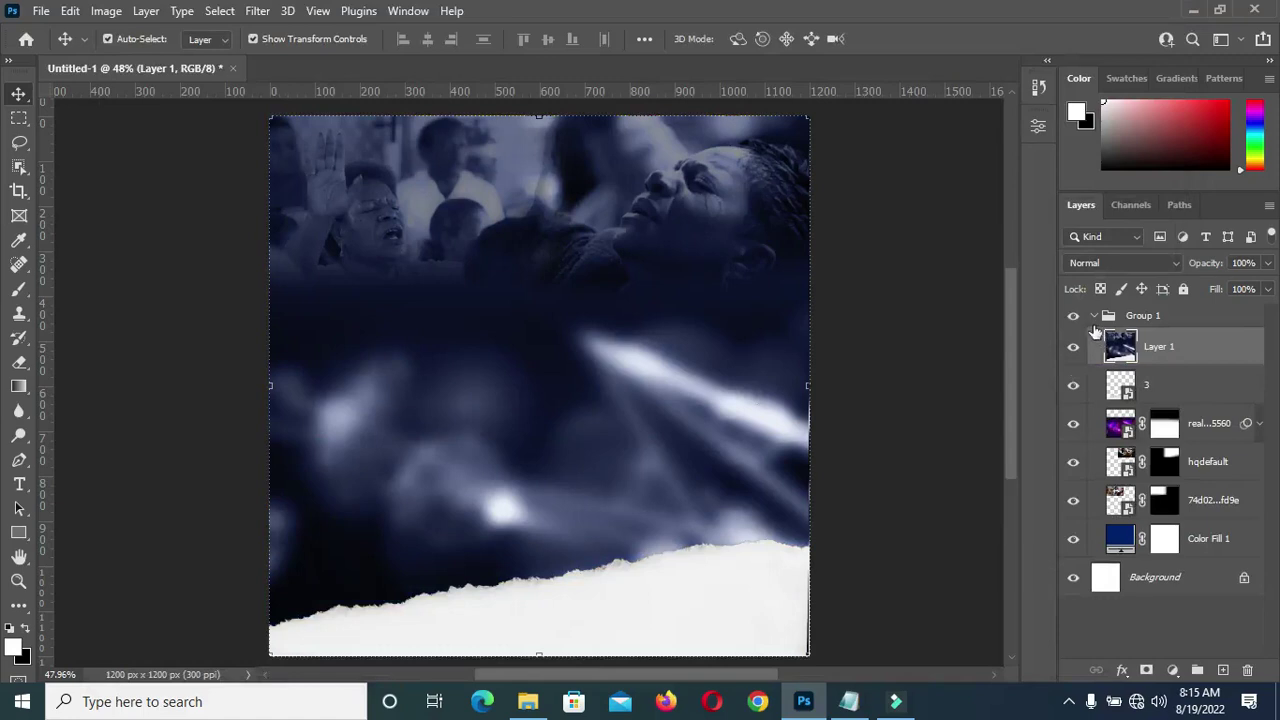
{"action": "left_click", "coordinate": [1093, 318]}
{"action": "left_click", "coordinate": [886, 306]}
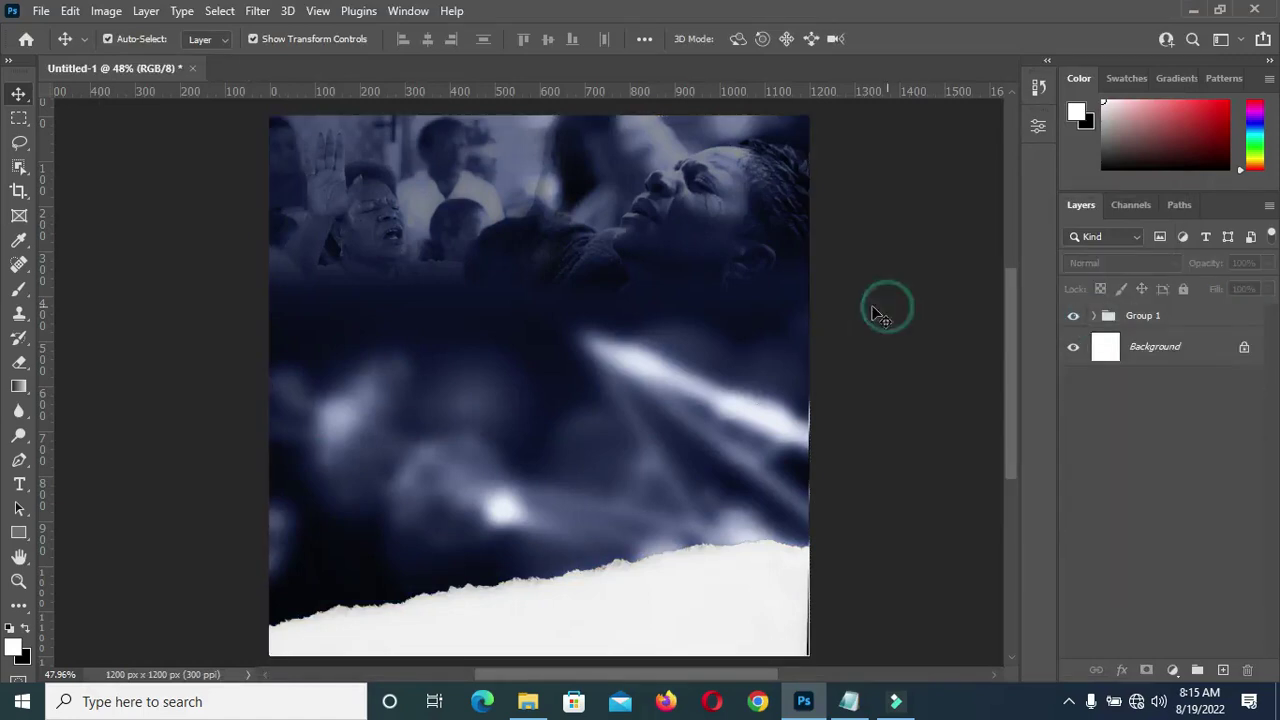
Copy the FAITH TABERNACLE MINISTRY line from the Notepad notes
{"action": "key", "text": "alt+Tab"}
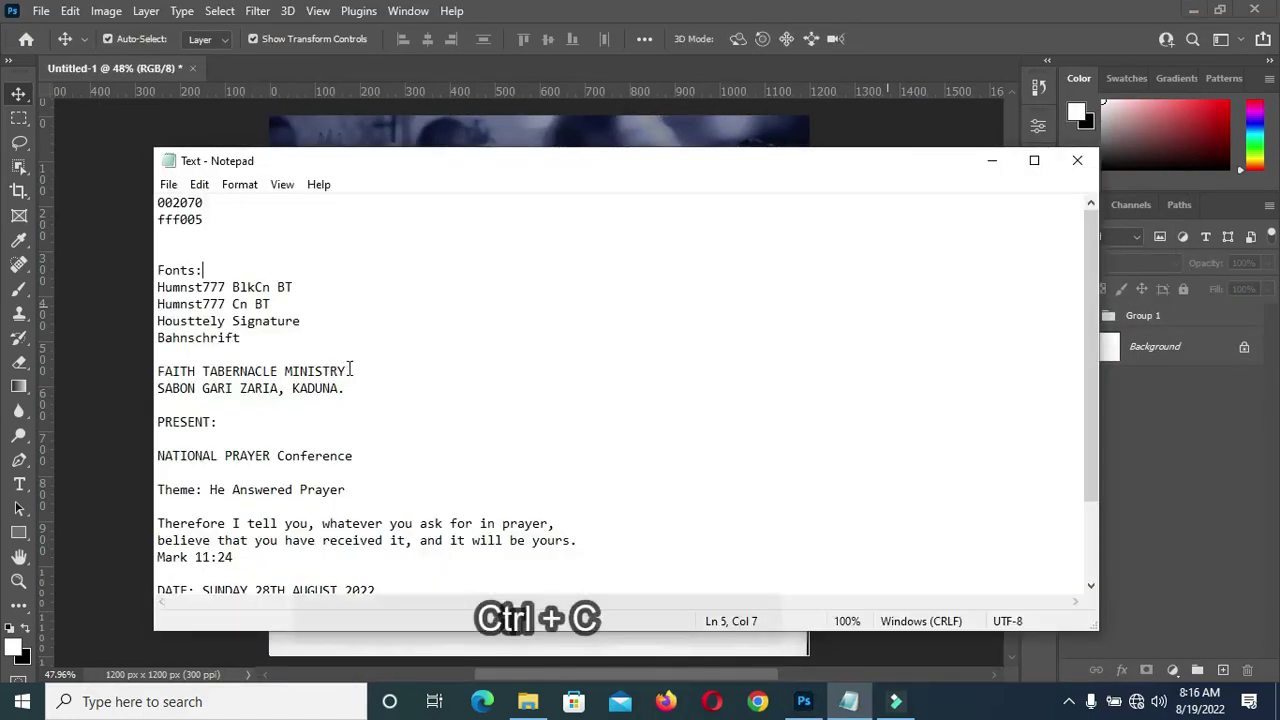
{"action": "left_click_drag", "start_coordinate": [350, 371], "coordinate": [157, 371]}
{"action": "key", "text": "ctrl+c"}
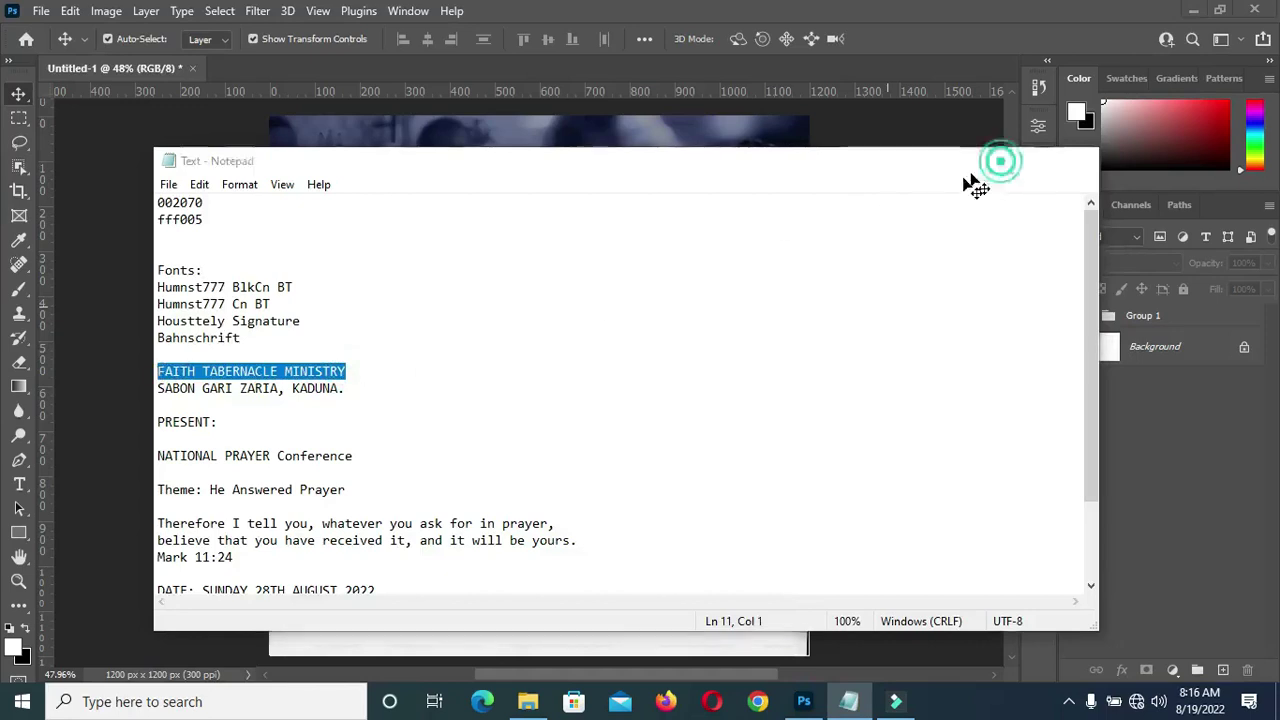
{"action": "left_click", "coordinate": [993, 161]}
Start a new white text layer near the top of the flyer
{"action": "key", "text": "t"}
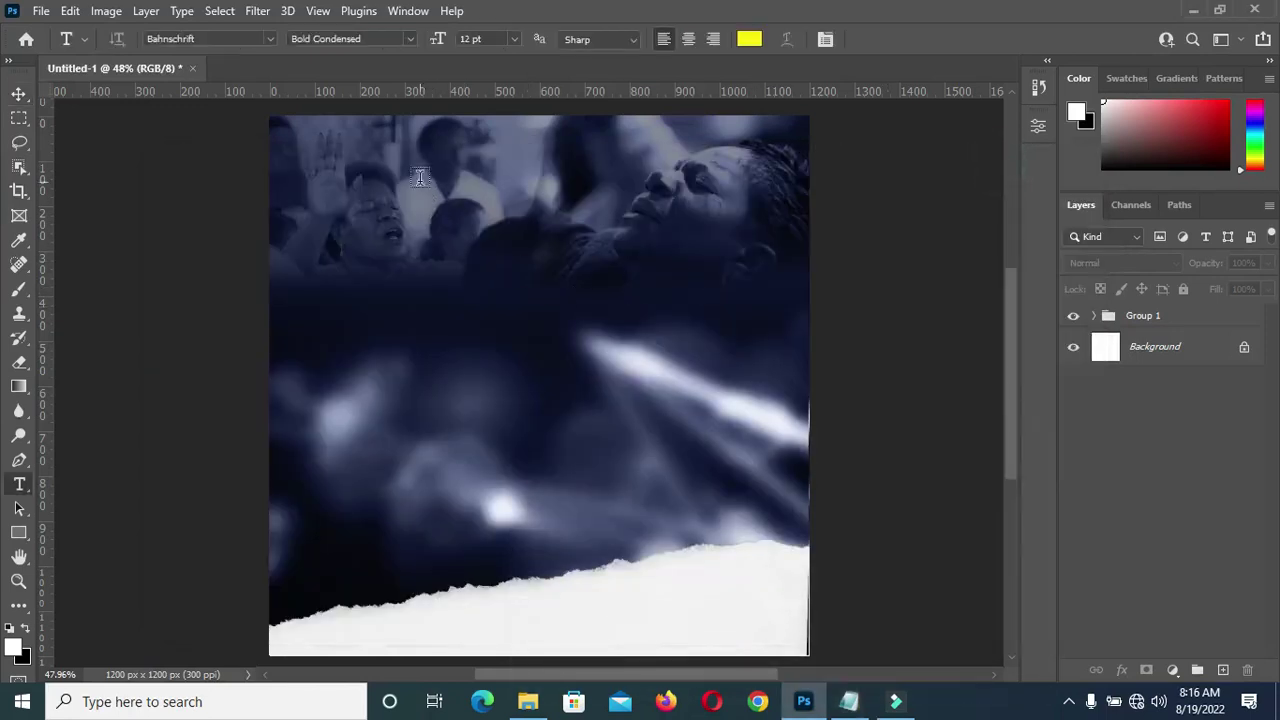
{"action": "left_click", "coordinate": [417, 163]}
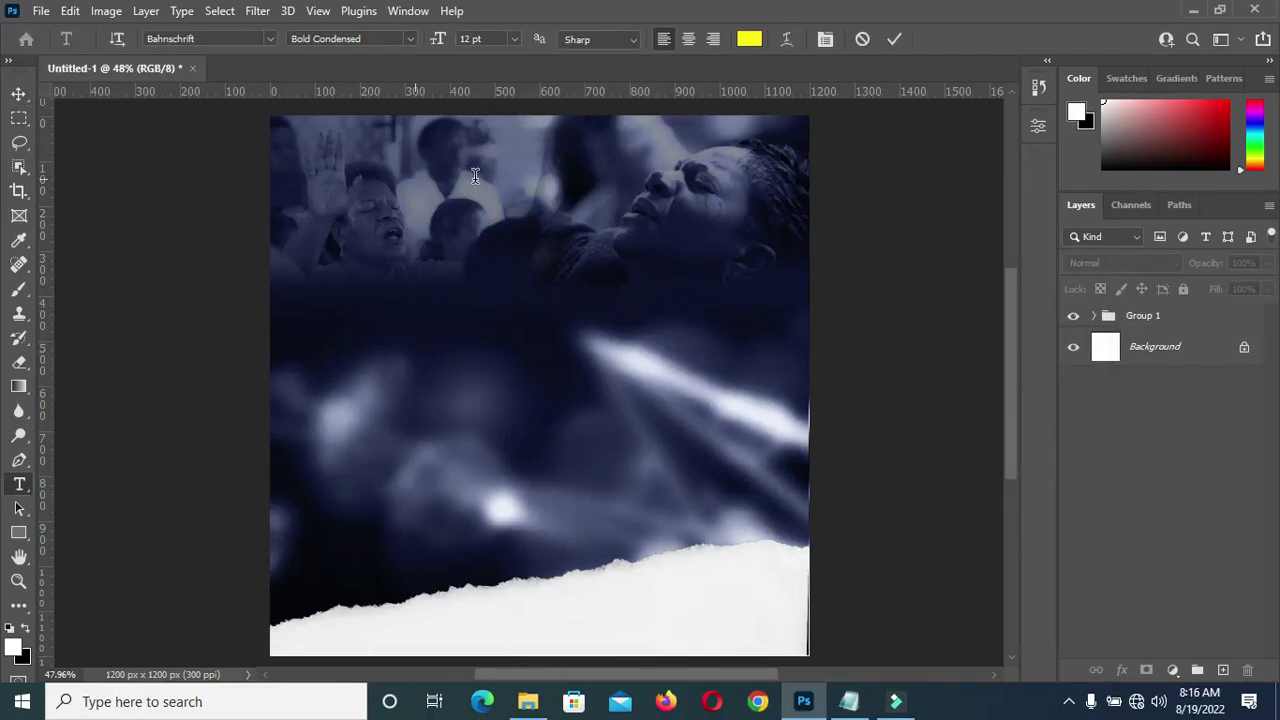
{"action": "left_click", "coordinate": [750, 40]}
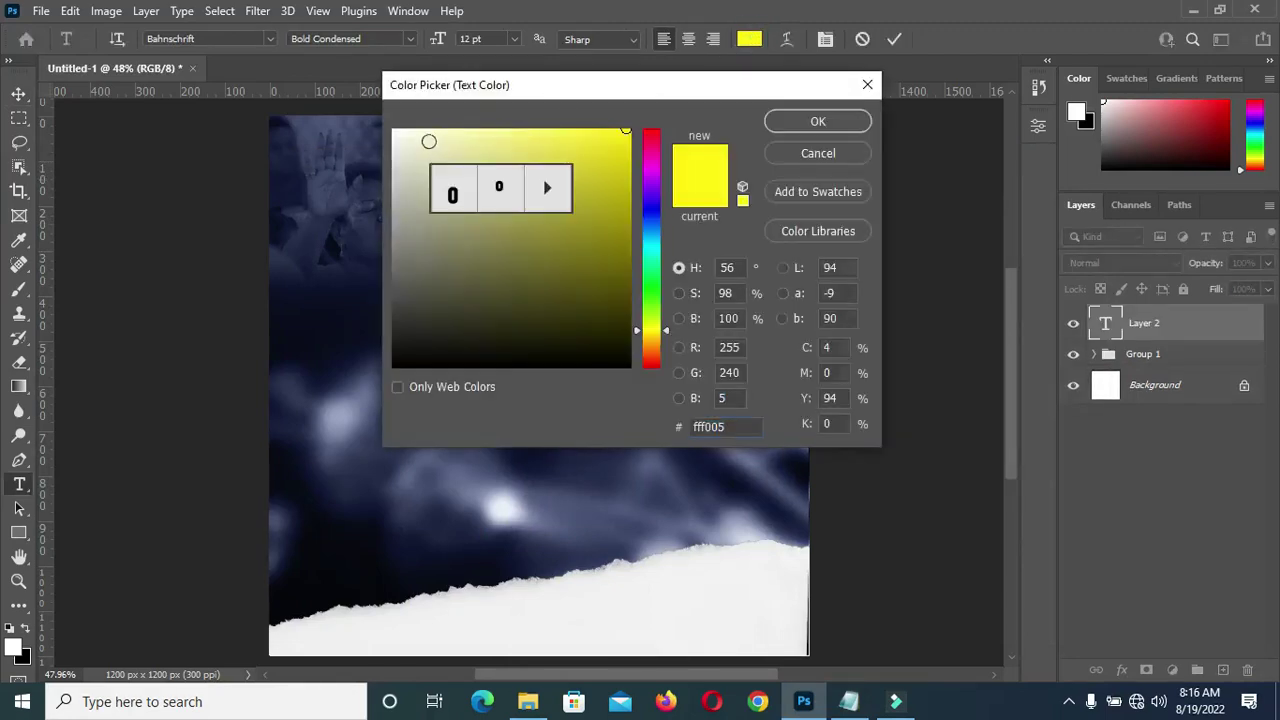
{"action": "mouse_move", "coordinate": [402, 145]}
{"action": "left_mouse_down"}
{"action": "mouse_move", "coordinate": [434, 131]}
{"action": "mouse_move", "coordinate": [393, 129]}
{"action": "left_mouse_up"}
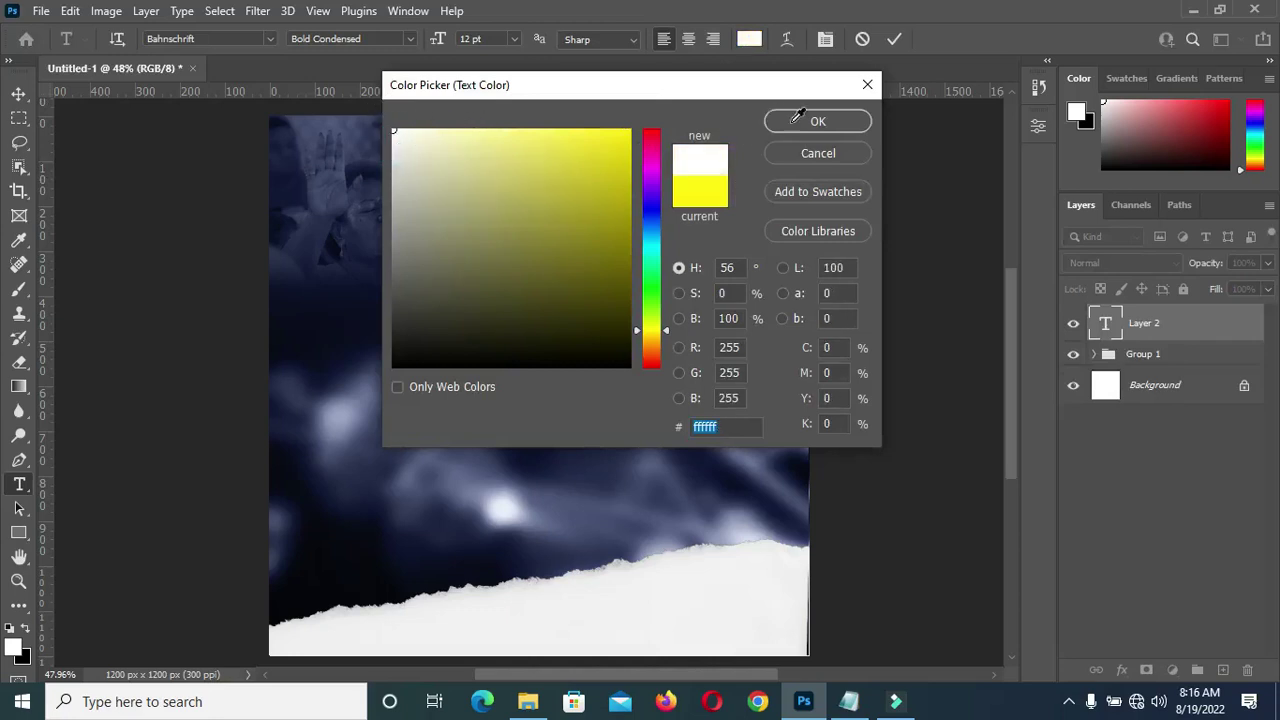
{"action": "left_click", "coordinate": [816, 123]}
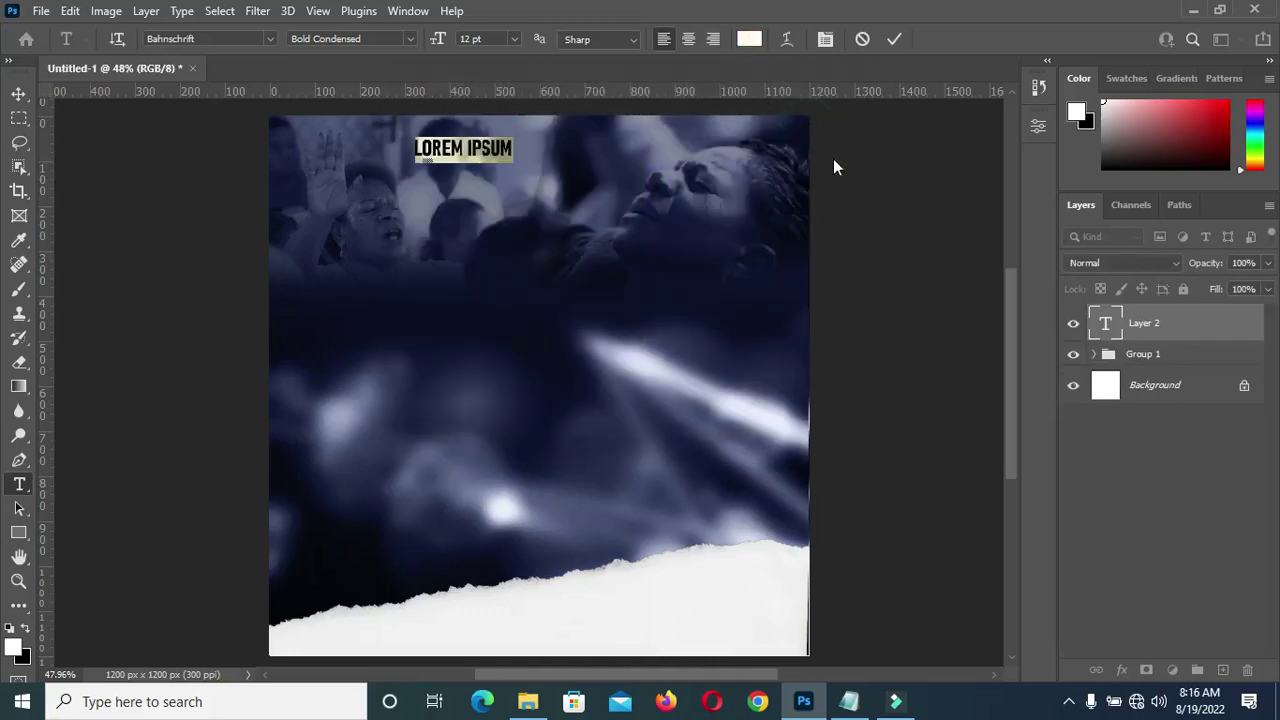
Copy the first listed font name from the notes
{"action": "left_click", "coordinate": [852, 703]}
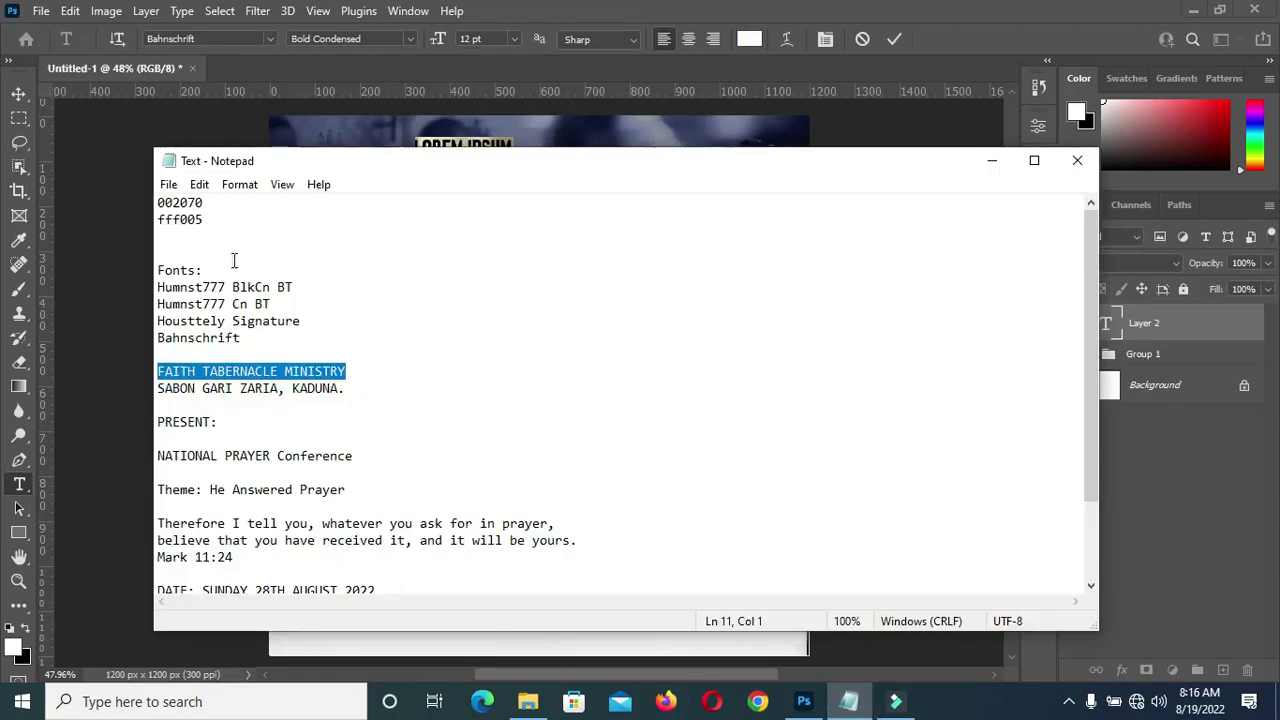
{"action": "left_click_drag", "start_coordinate": [162, 287], "coordinate": [303, 290]}
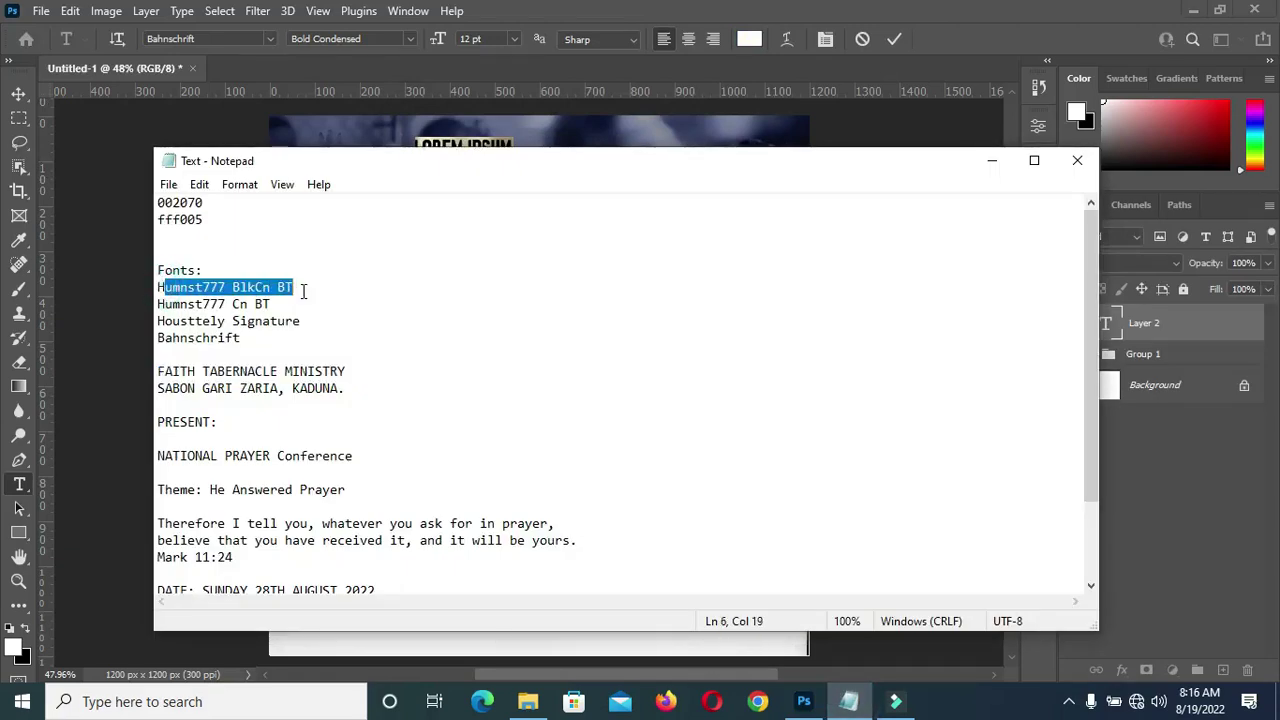
{"action": "left_click", "coordinate": [994, 163]}
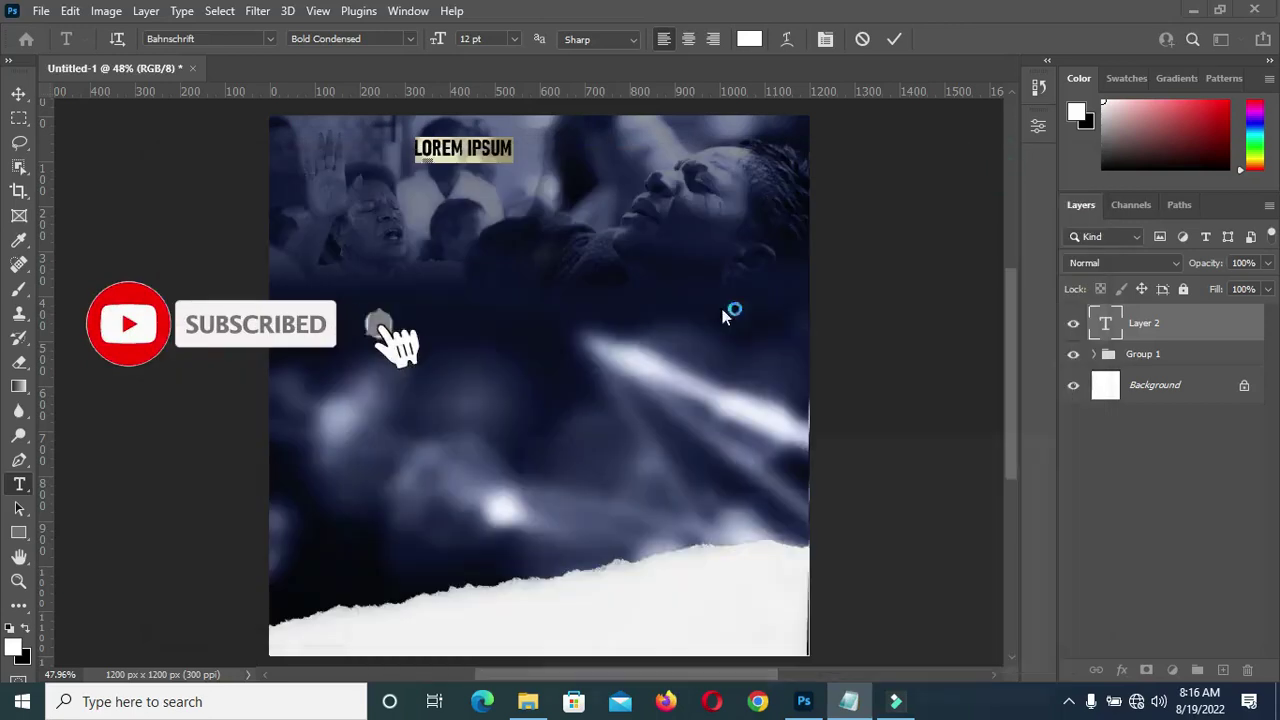
Switch the font to Humnst777 Blk BT, paste FAITH TABERNACLE MINISTRY, and centre it near the top
{"action": "left_click", "coordinate": [270, 38]}
{"action": "type", "text": "humn"}
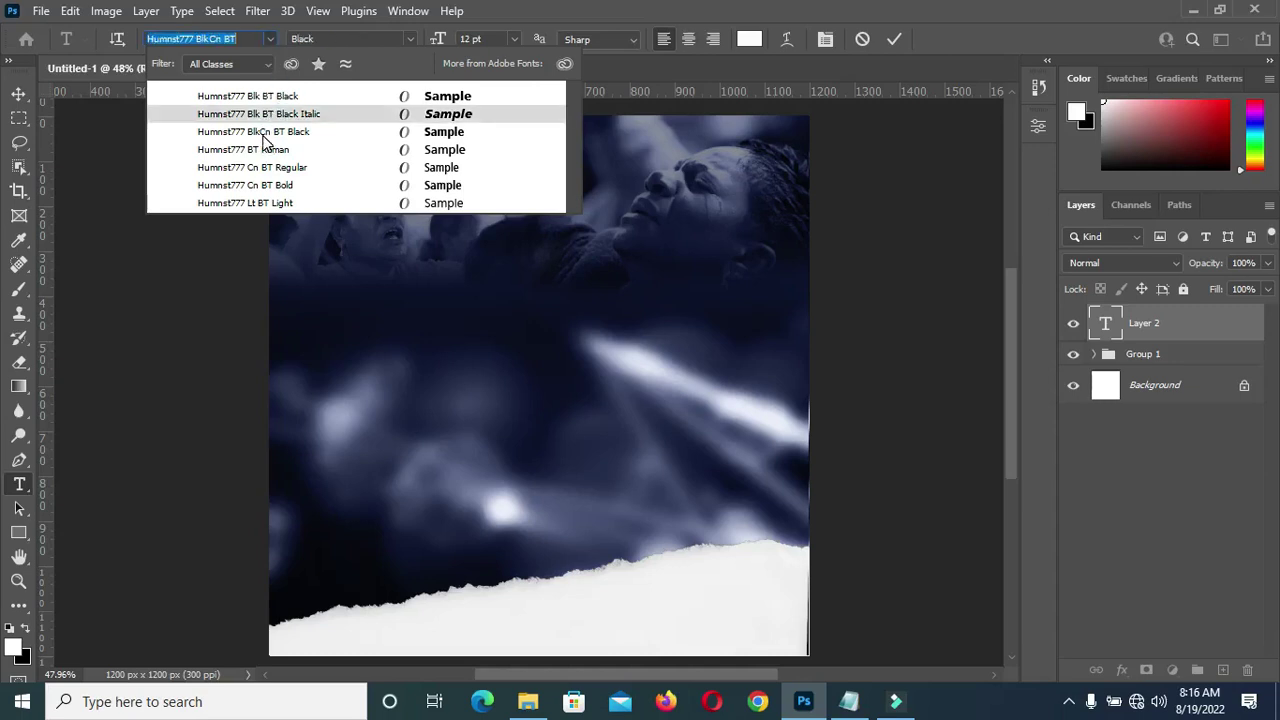
{"action": "left_click", "coordinate": [248, 96]}
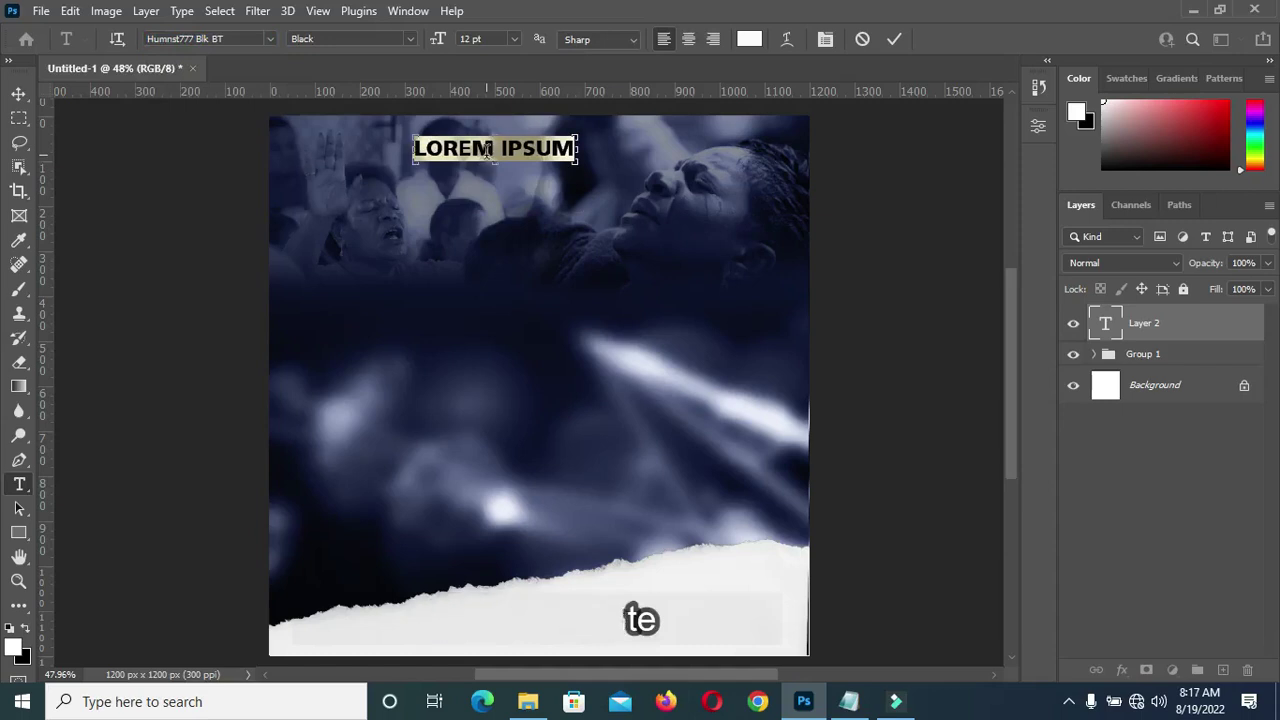
{"action": "key", "text": "ctrl+v"}
{"action": "left_click", "coordinate": [894, 38]}
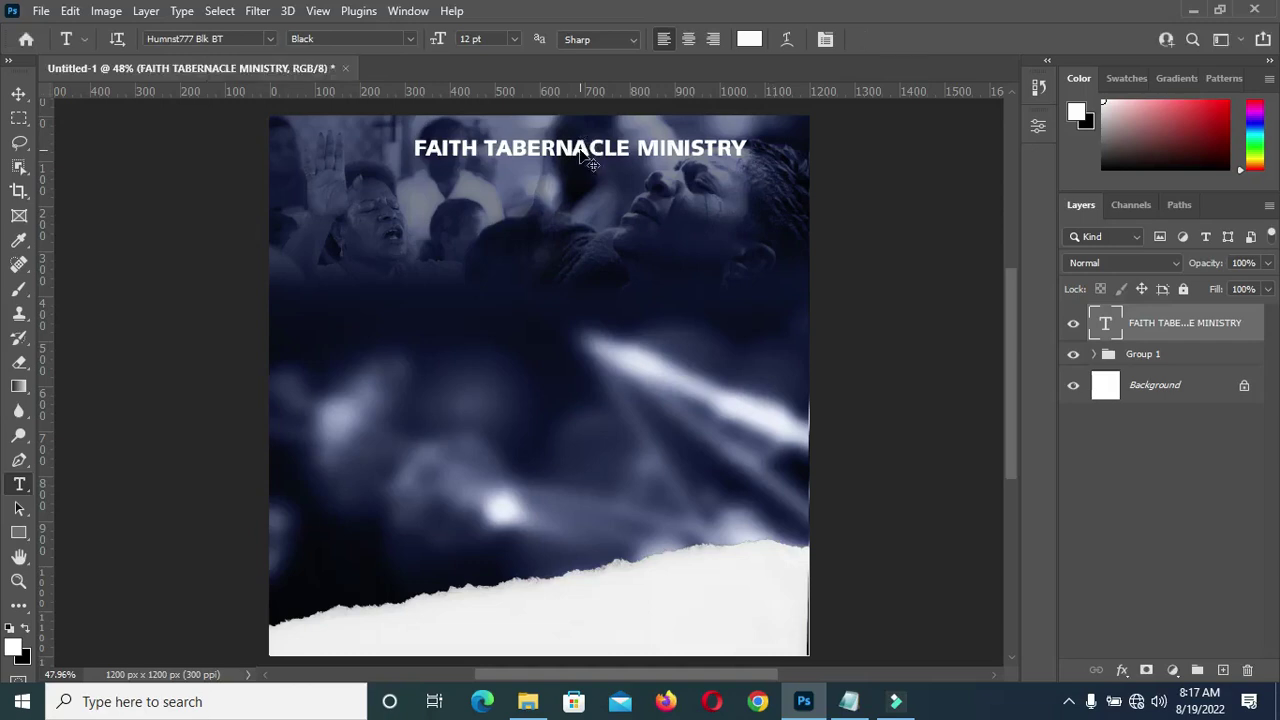
{"action": "left_click_drag", "start_coordinate": [578, 150], "coordinate": [537, 146]}
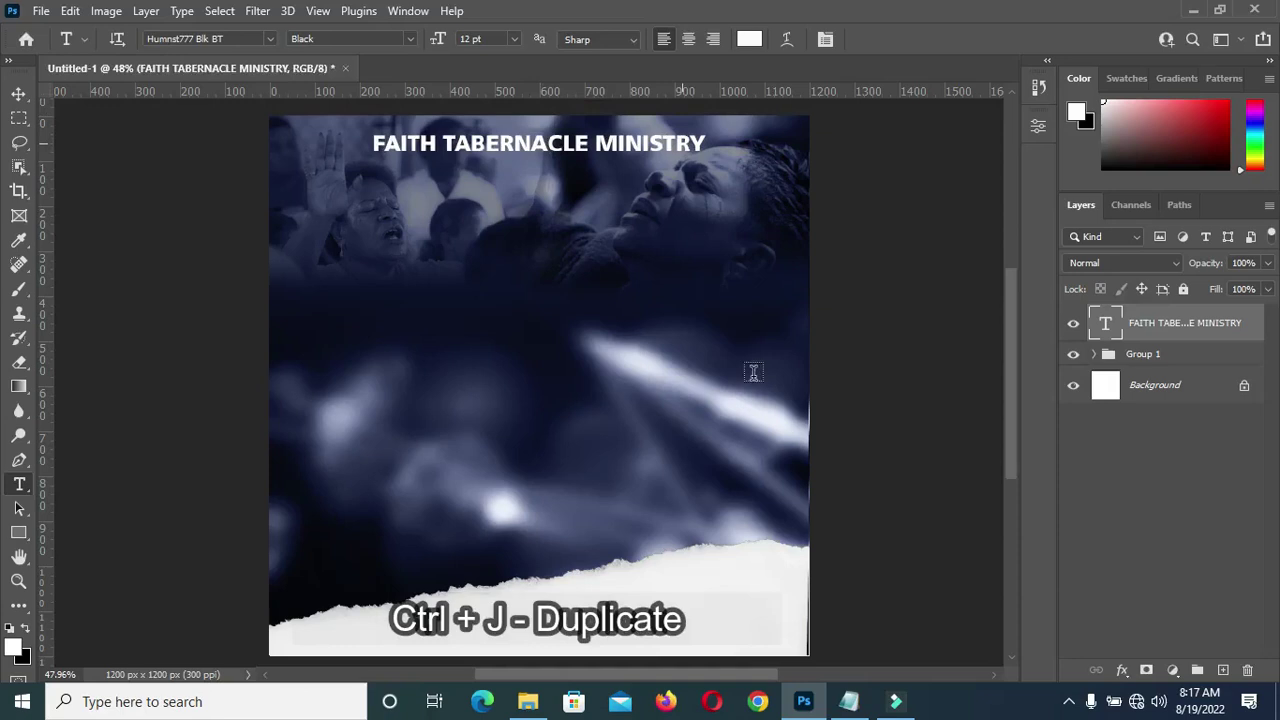
Duplicate the ministry name line just below the original and select its text for replacement
{"action": "key", "text": "ctrl+j"}
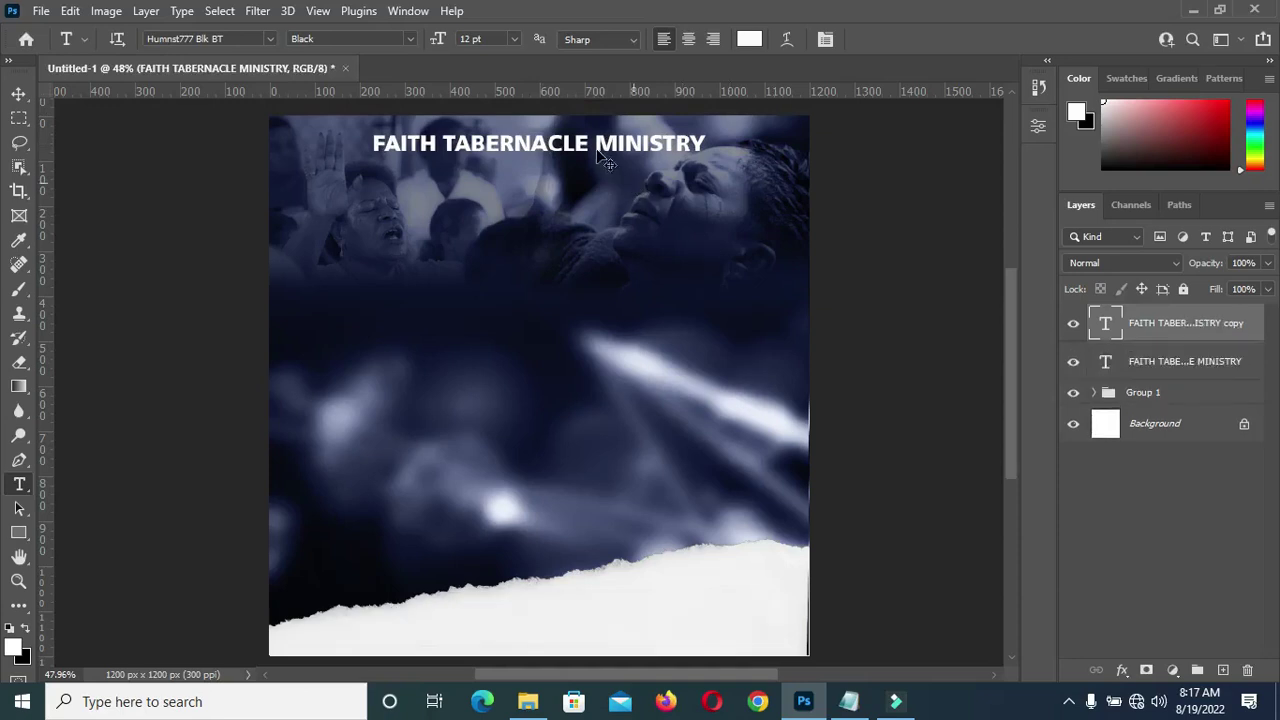
{"action": "left_click_drag", "start_coordinate": [617, 142], "coordinate": [615, 166]}
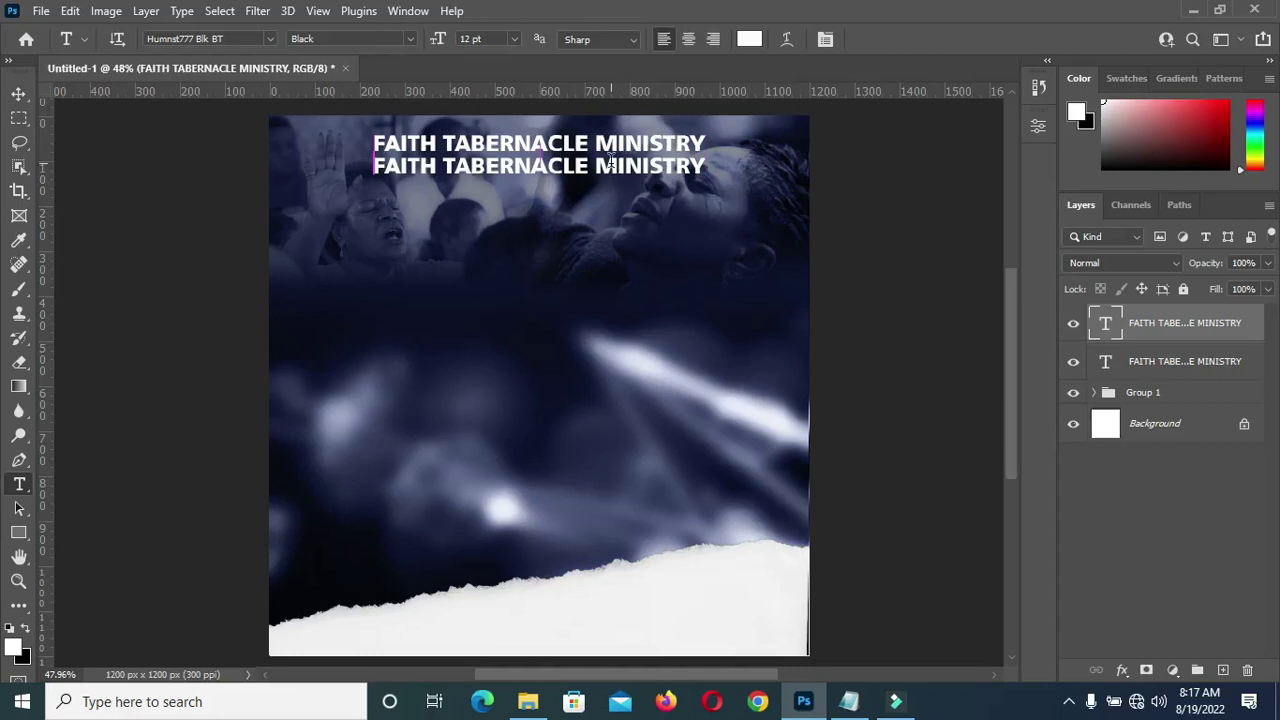
{"action": "left_click", "coordinate": [612, 160]}
{"action": "key", "text": "ctrl+a"}
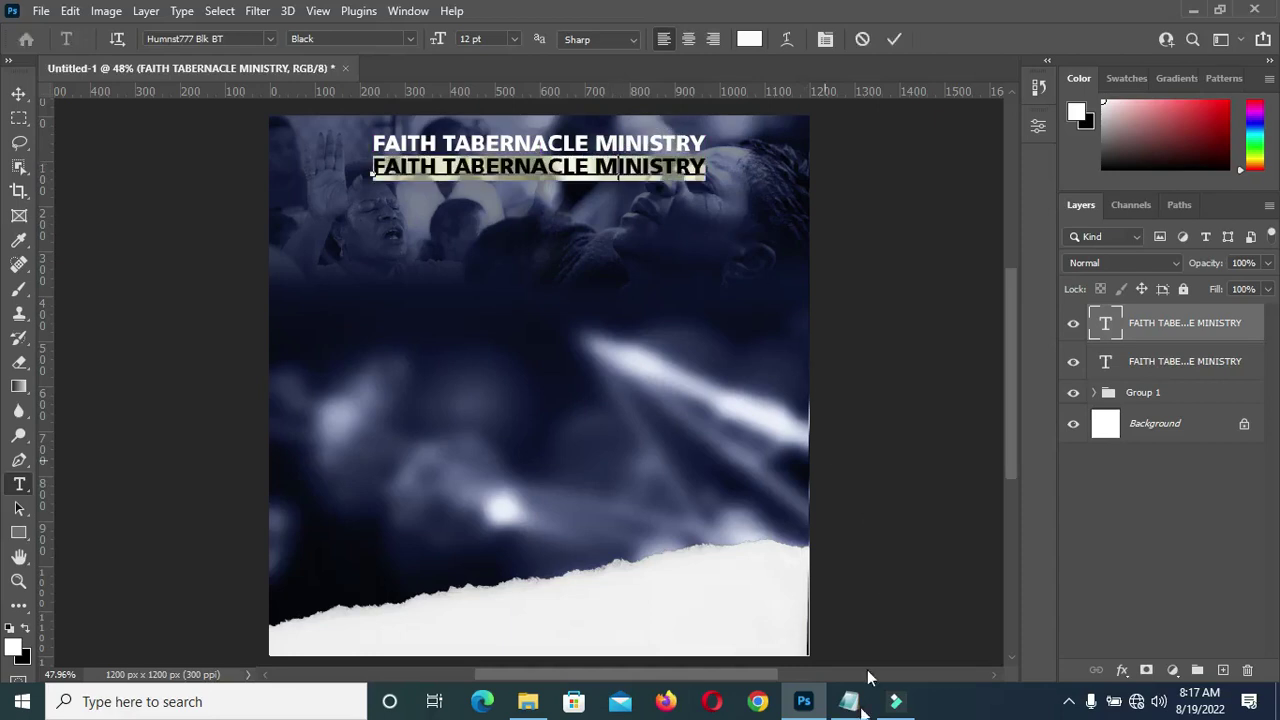
Copy the SABON GARI ZARIA, KADUNA. address line from the notes
{"action": "left_click", "coordinate": [849, 701]}
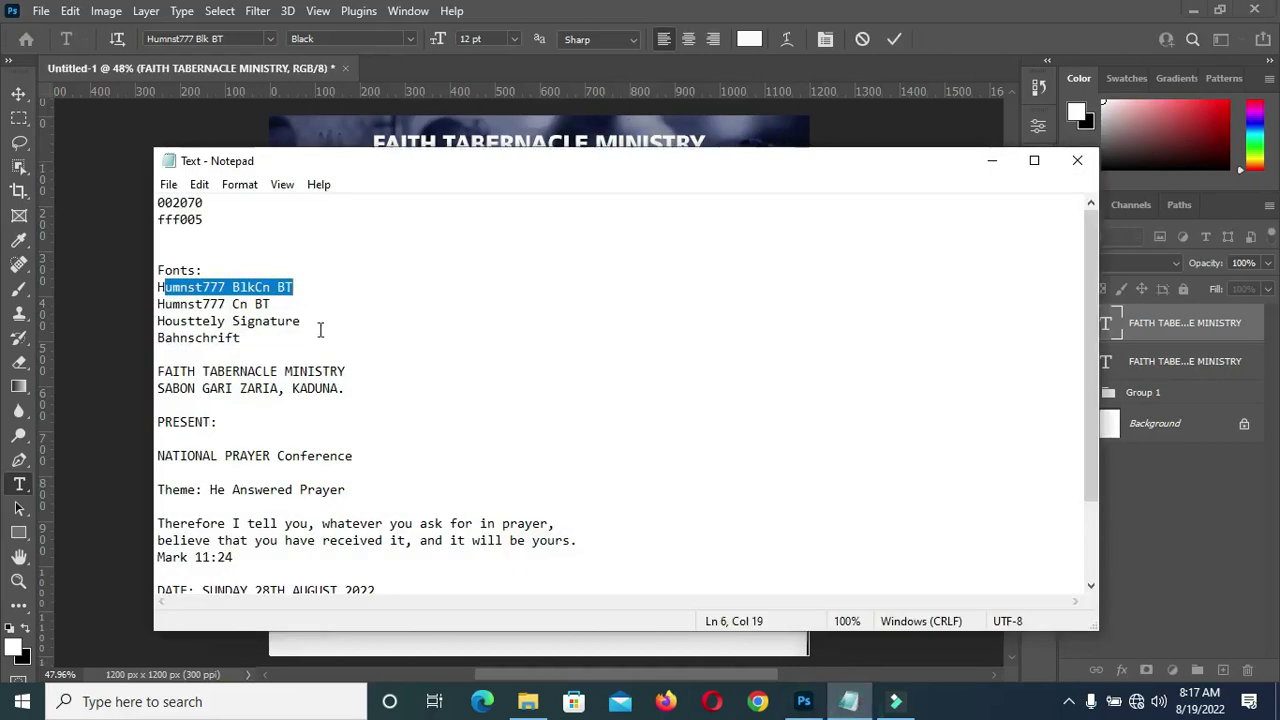
{"action": "key", "text": "ctrl+c"}
{"action": "left_click_drag", "start_coordinate": [346, 389], "coordinate": [155, 386]}
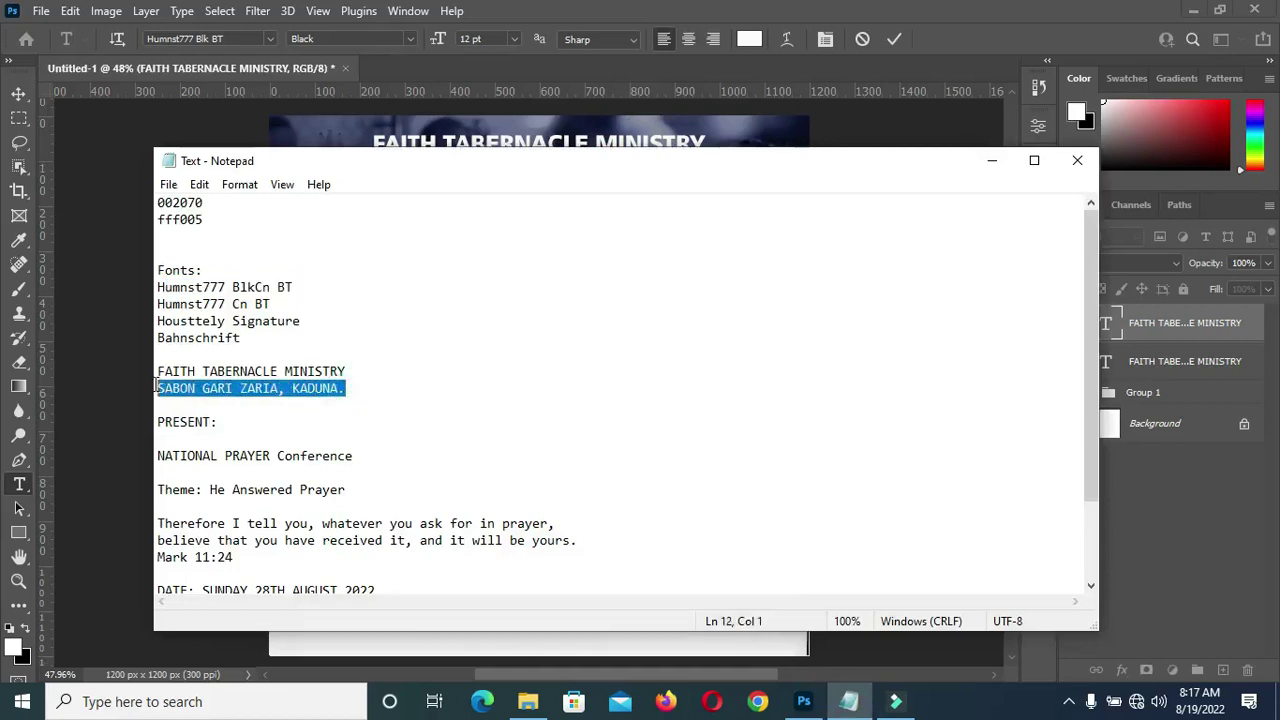
{"action": "left_click", "coordinate": [992, 160]}
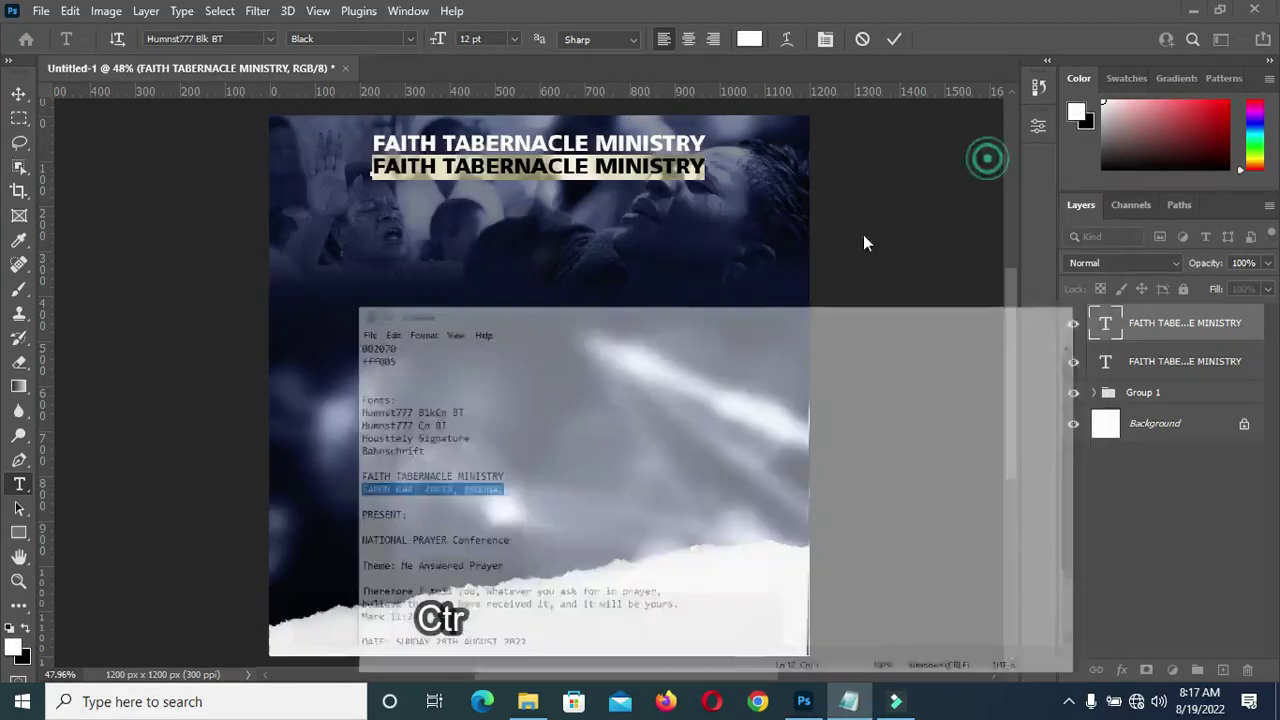
Replace the second line's text with SABON GARI ZARIA, KADUNA. and bring up its text colour picker
{"action": "key", "text": "ctrl+a"}
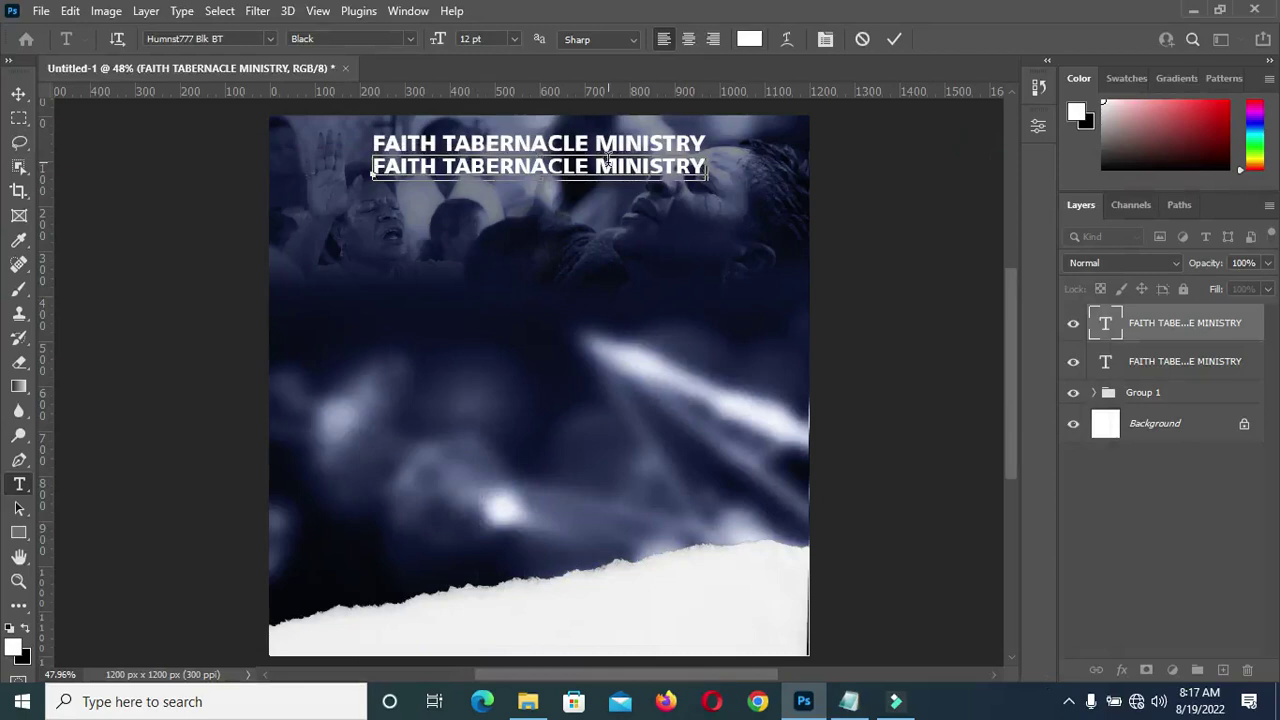
{"action": "key", "text": "ctrl+v"}
{"action": "left_click", "coordinate": [894, 39]}
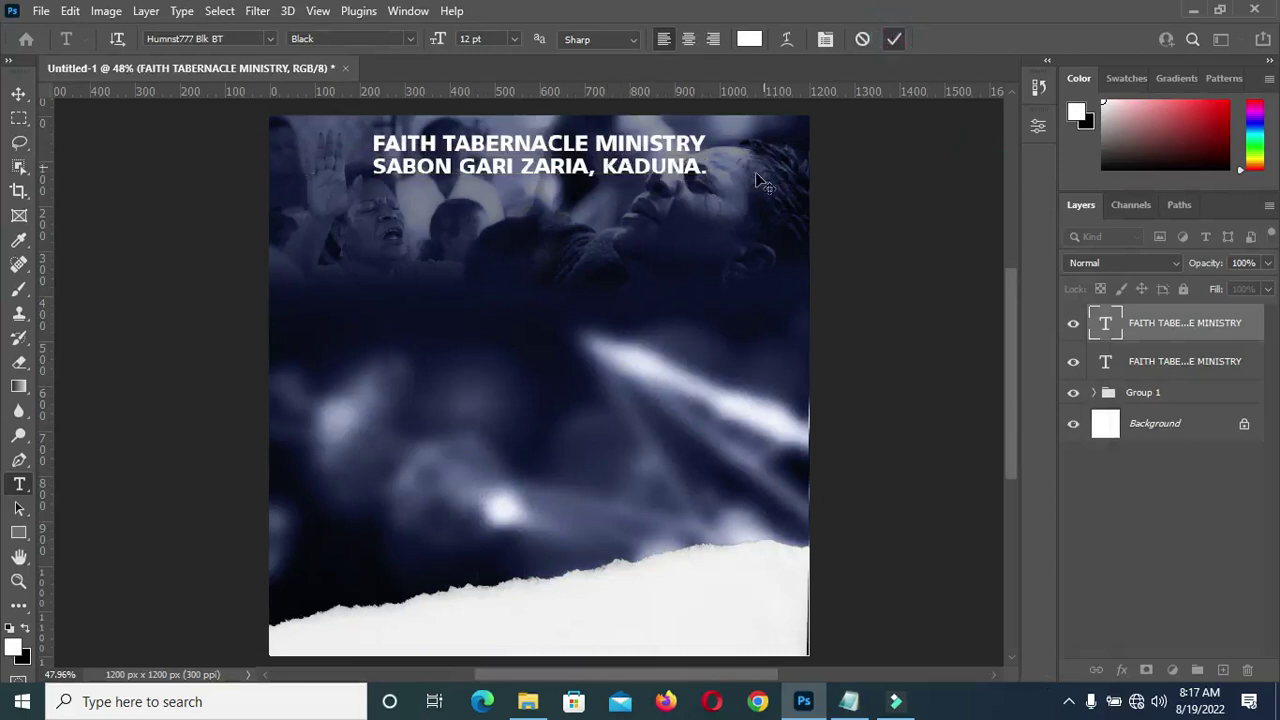
{"action": "key", "text": "ctrl+Return"}
{"action": "key", "text": "ctrl+shift+Up"}
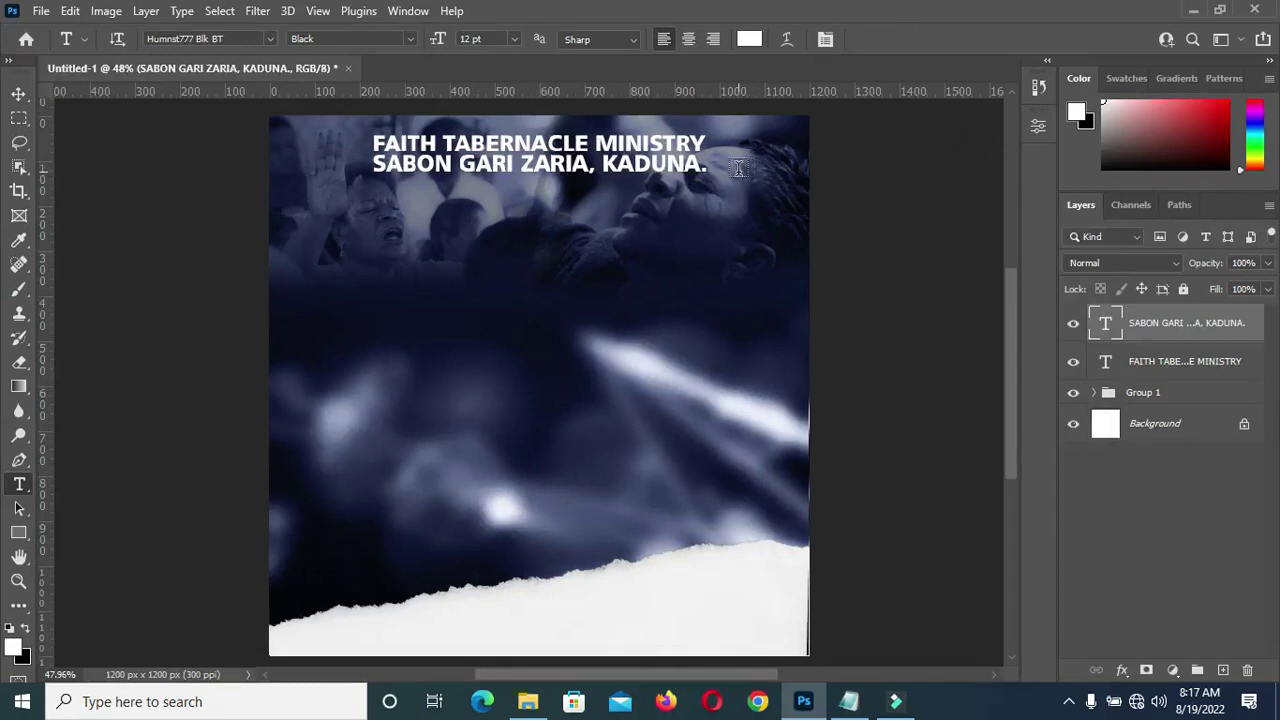
{"action": "left_click", "coordinate": [749, 42]}
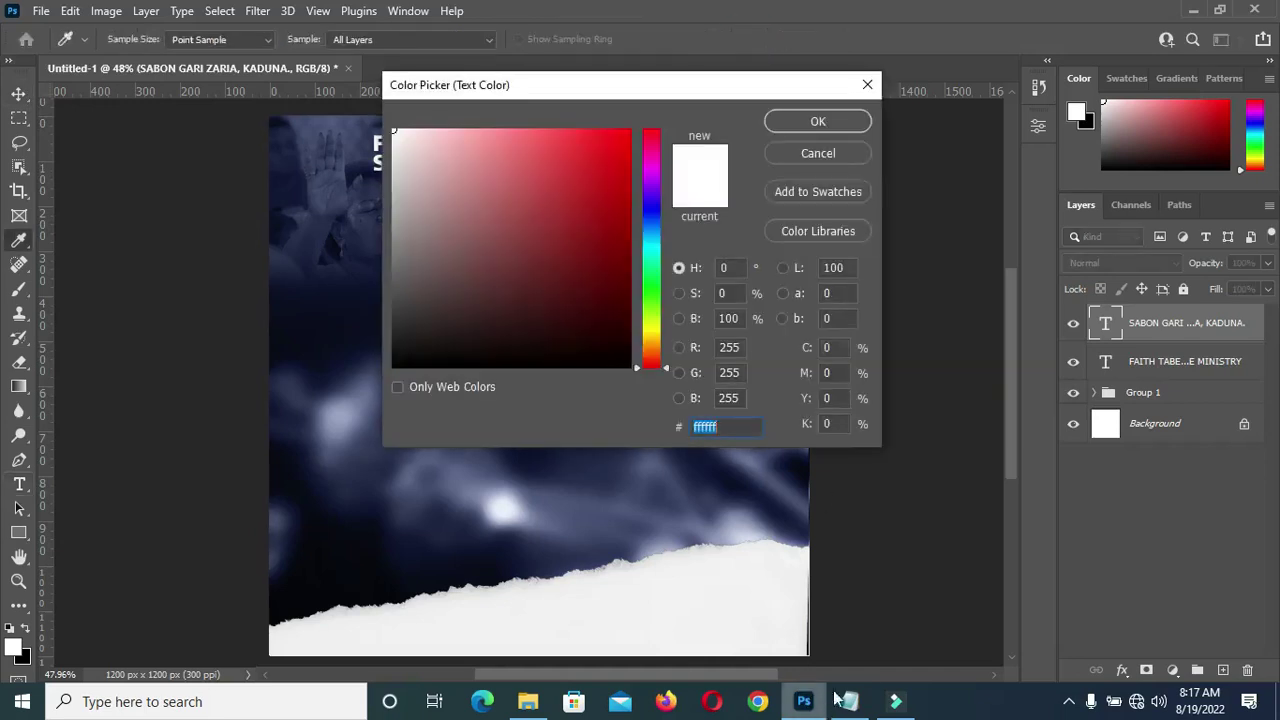
Colour the address line yellow using hex fff005 copied from the notes
{"action": "left_click", "coordinate": [850, 706]}
{"action": "key", "text": "ctrl+c"}
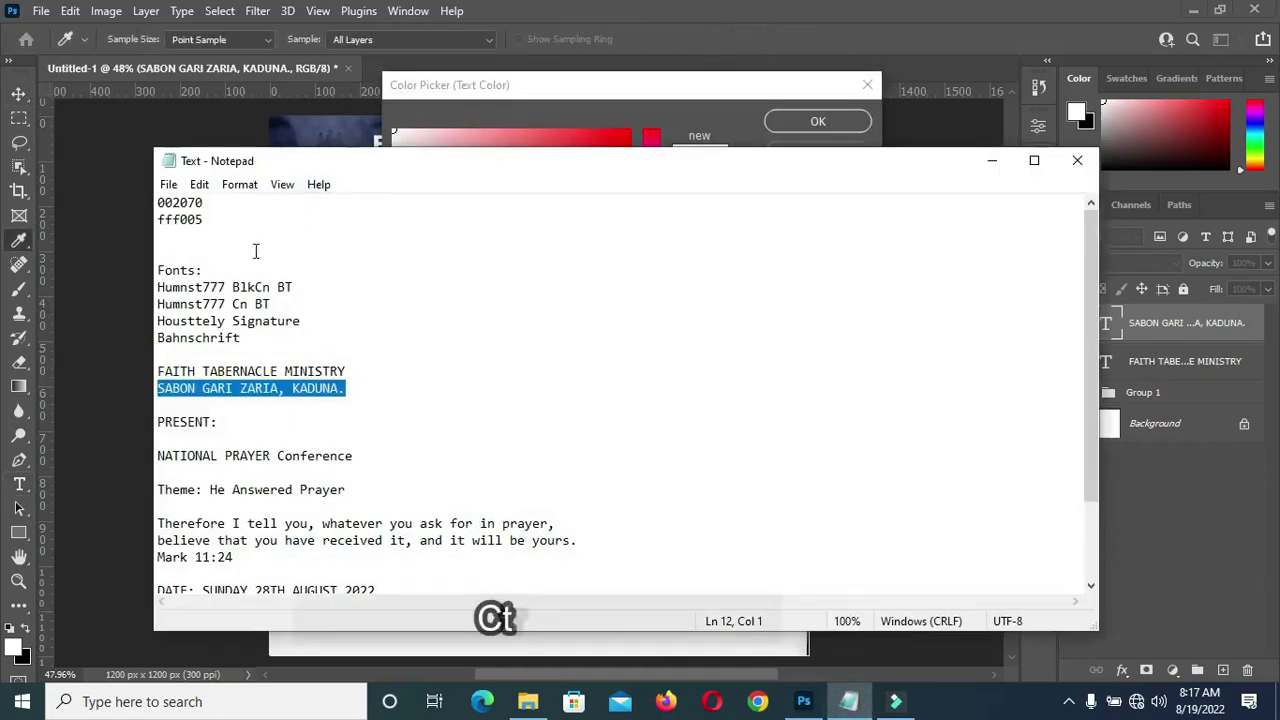
{"action": "double_click", "coordinate": [200, 220]}
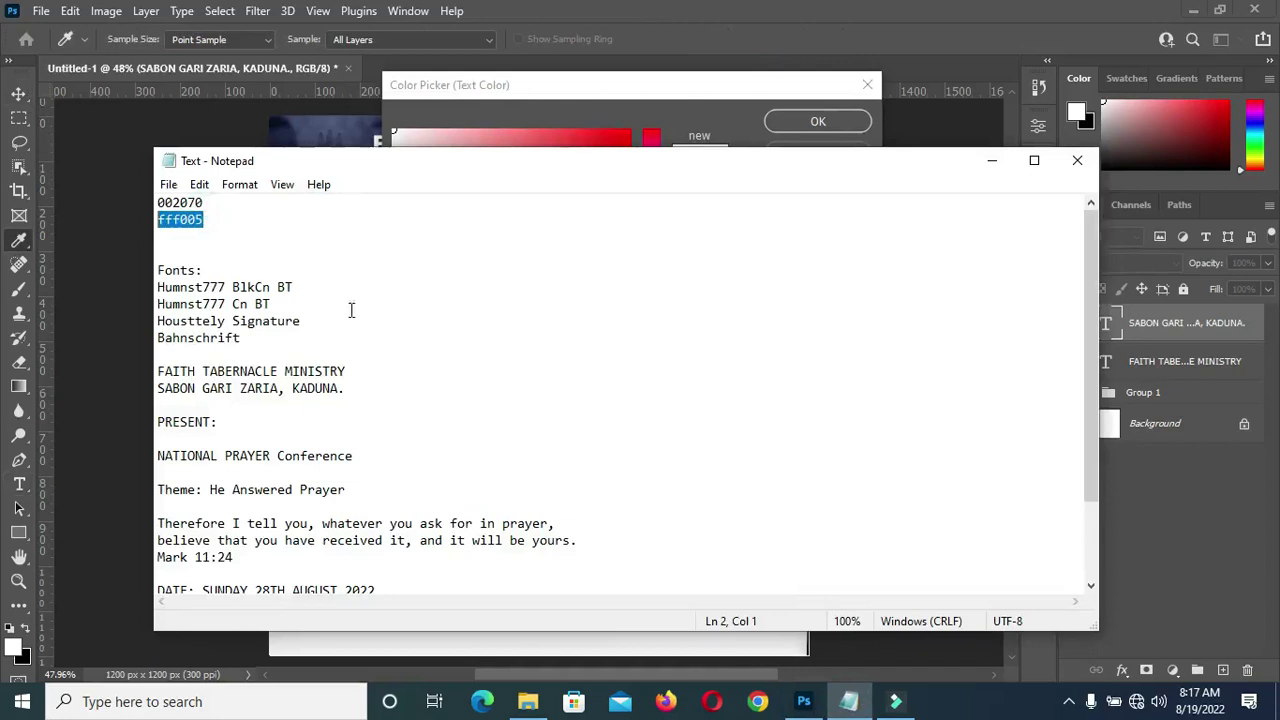
{"action": "left_click", "coordinate": [991, 161]}
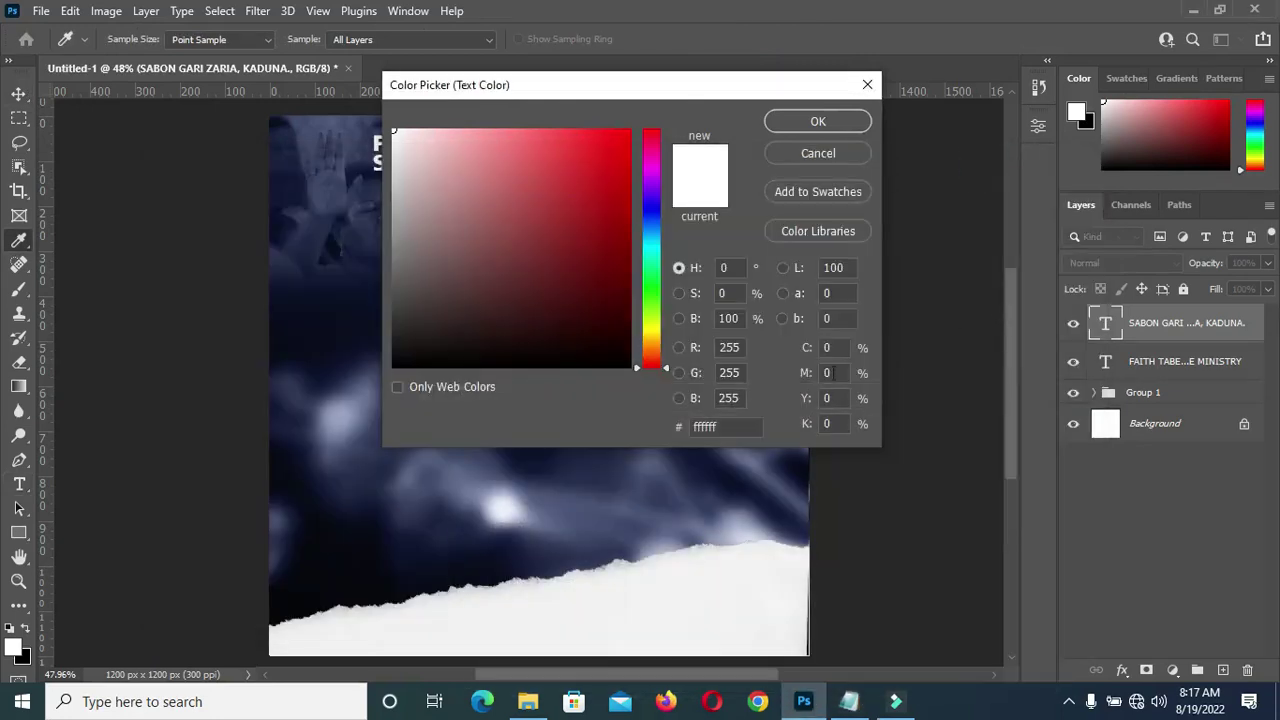
{"action": "key", "text": "ctrl+v"}
{"action": "left_click_drag", "start_coordinate": [733, 427], "coordinate": [609, 434]}
{"action": "key", "text": "ctrl+v"}
{"action": "left_click", "coordinate": [826, 120]}
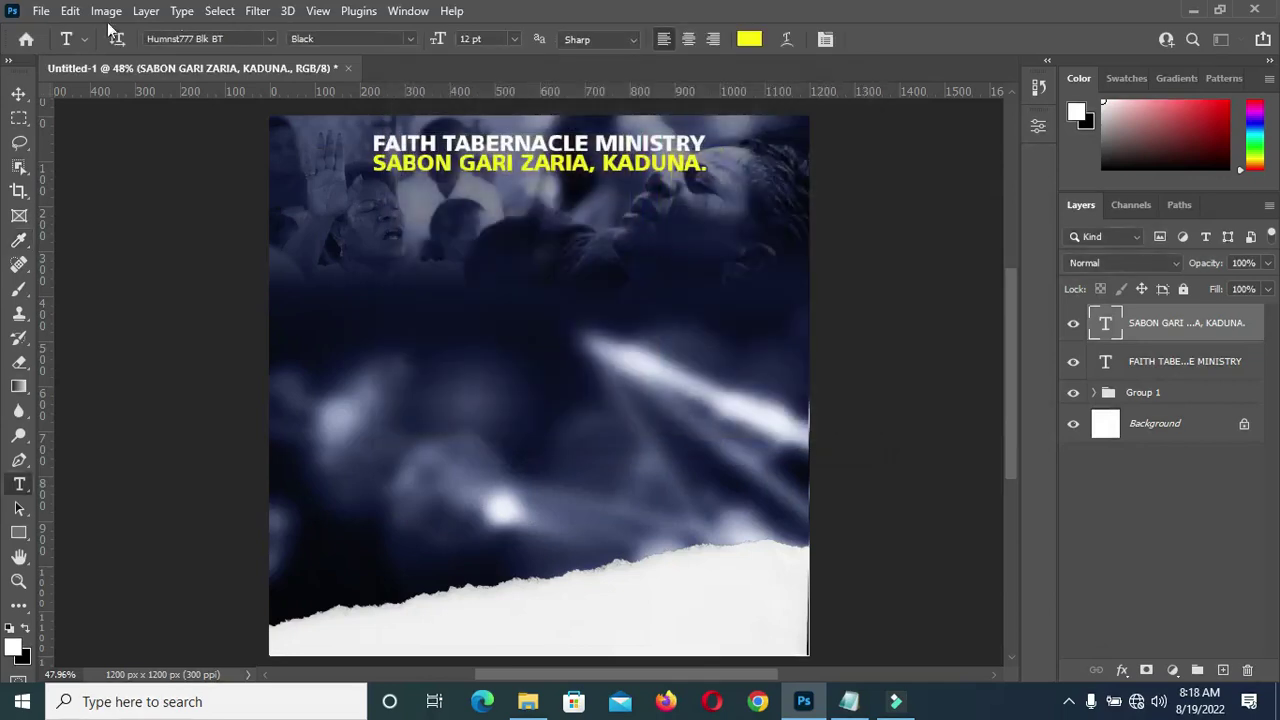
{"action": "left_click", "coordinate": [17, 88]}
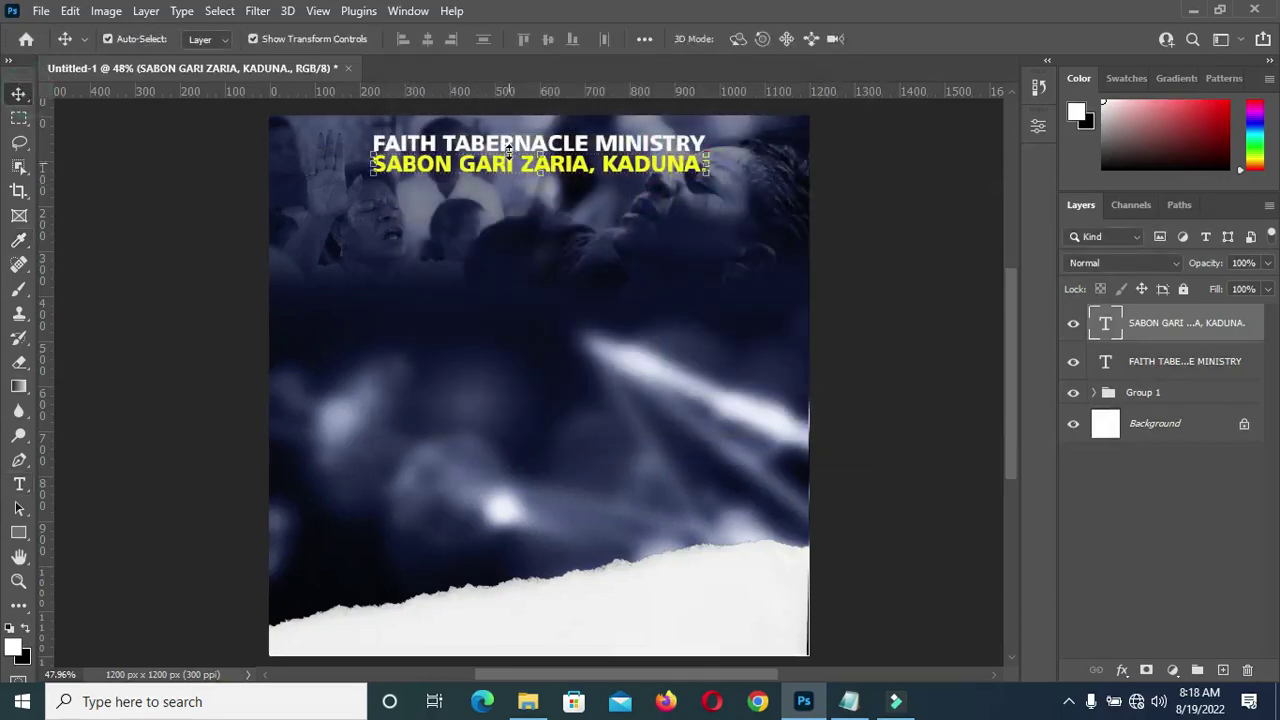
Select both header text lines, scale them to about 79.5%, and nudge them up slightly
{"action": "scroll", "coordinate": [500, 172], "scroll_direction": "up", "scroll_amount": 1}
{"action": "scroll", "coordinate": [746, 175], "scroll_direction": "up", "scroll_amount": 1}
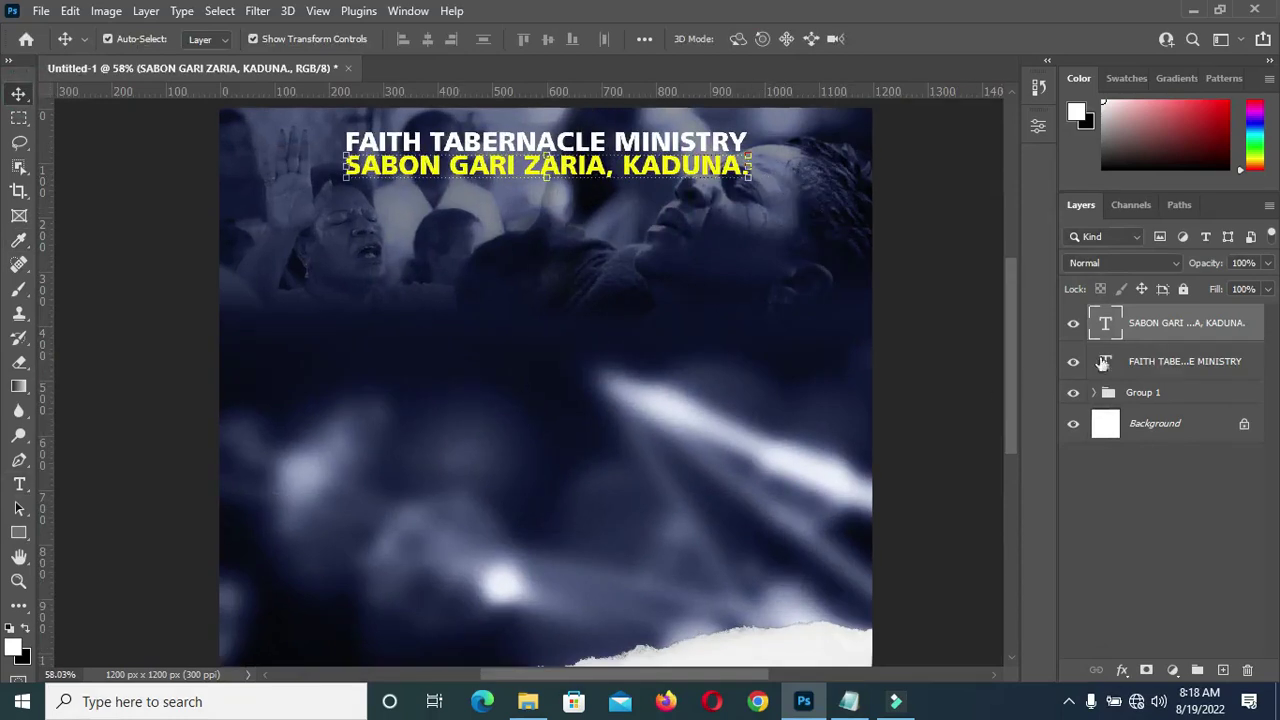
{"action": "key", "text": "ctrl"}
{"action": "left_click", "coordinate": [547, 176], "text": "ctrl+shift"}
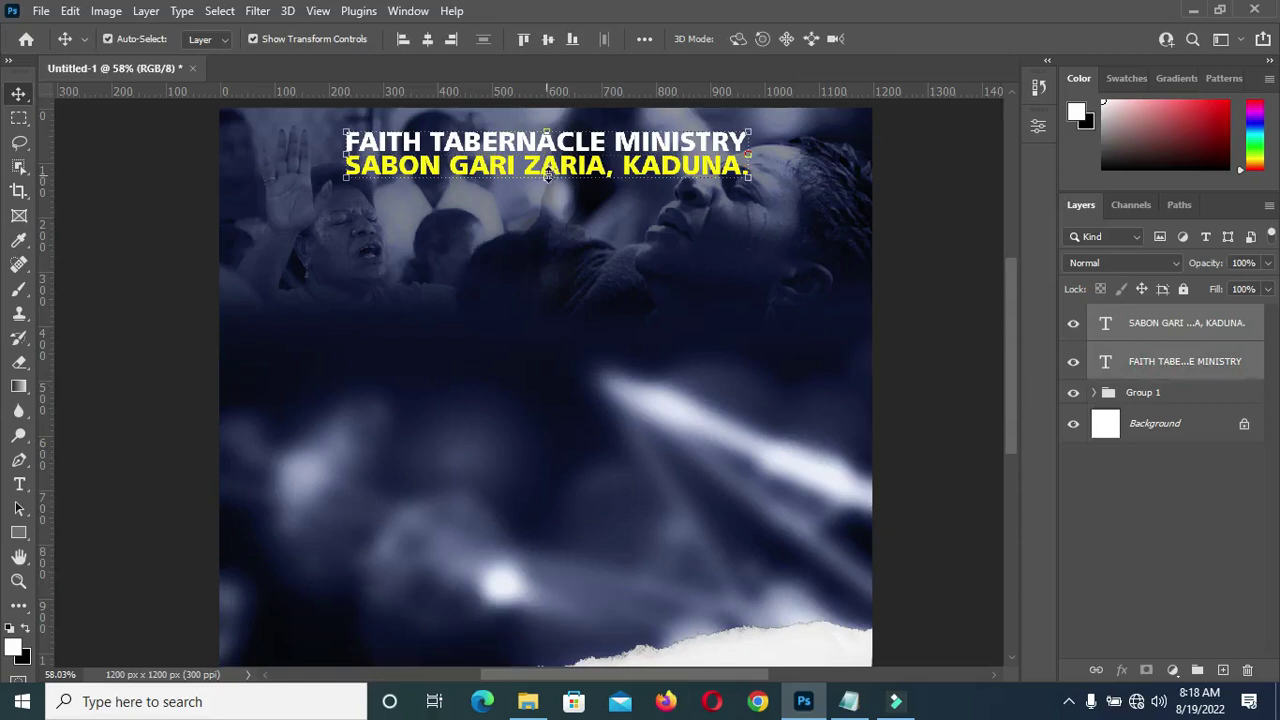
{"action": "key", "text": "ctrl+t"}
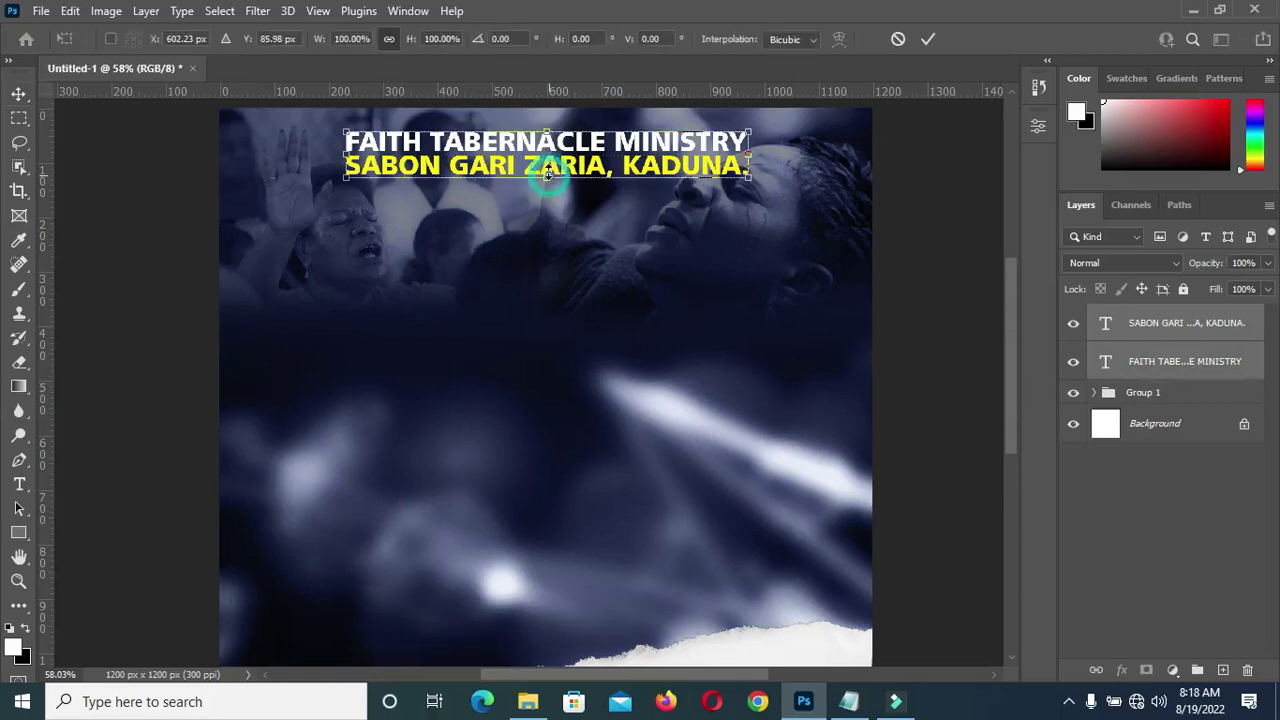
{"action": "left_click_drag", "start_coordinate": [548, 170], "coordinate": [548, 167]}
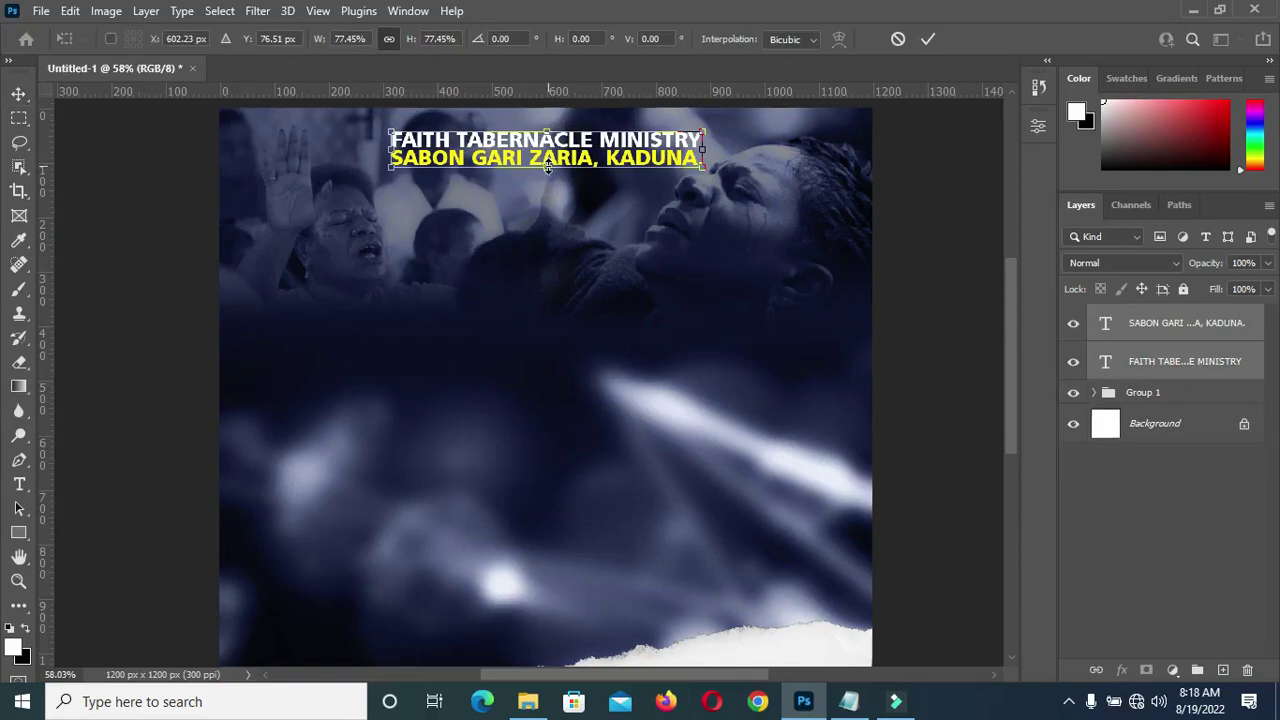
{"action": "key", "text": "Return"}
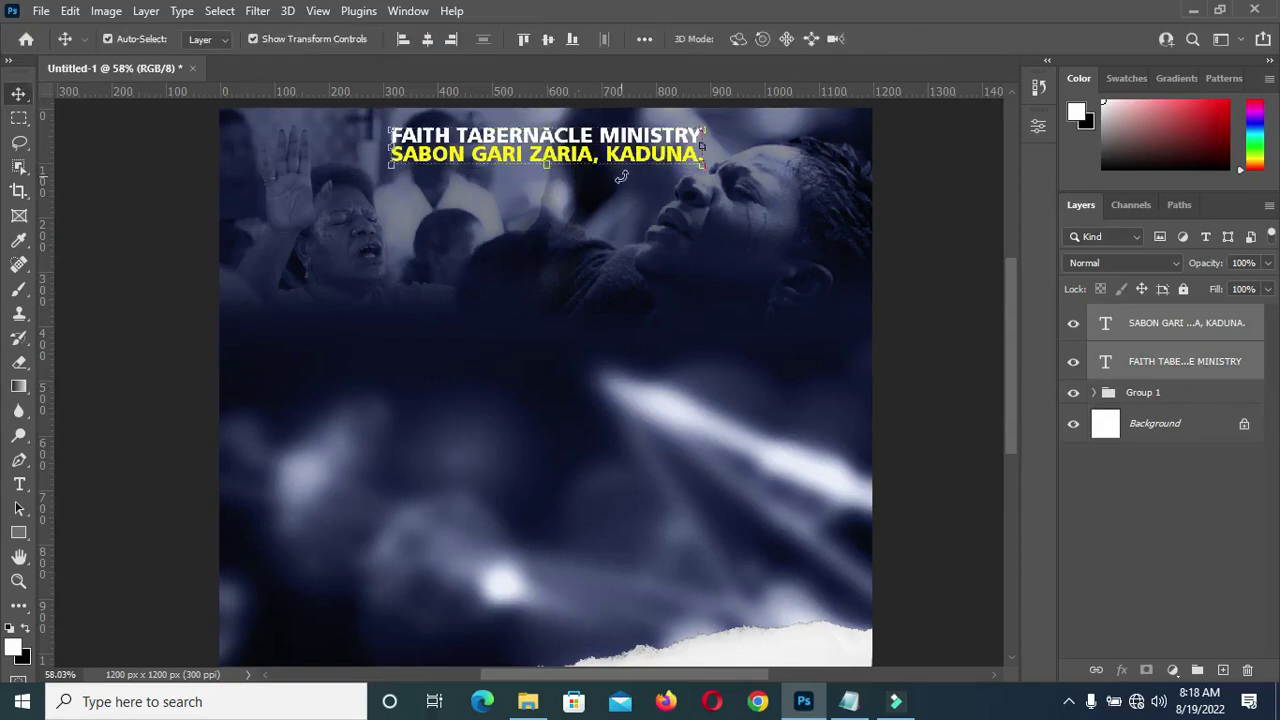
{"action": "key", "text": "Up"}
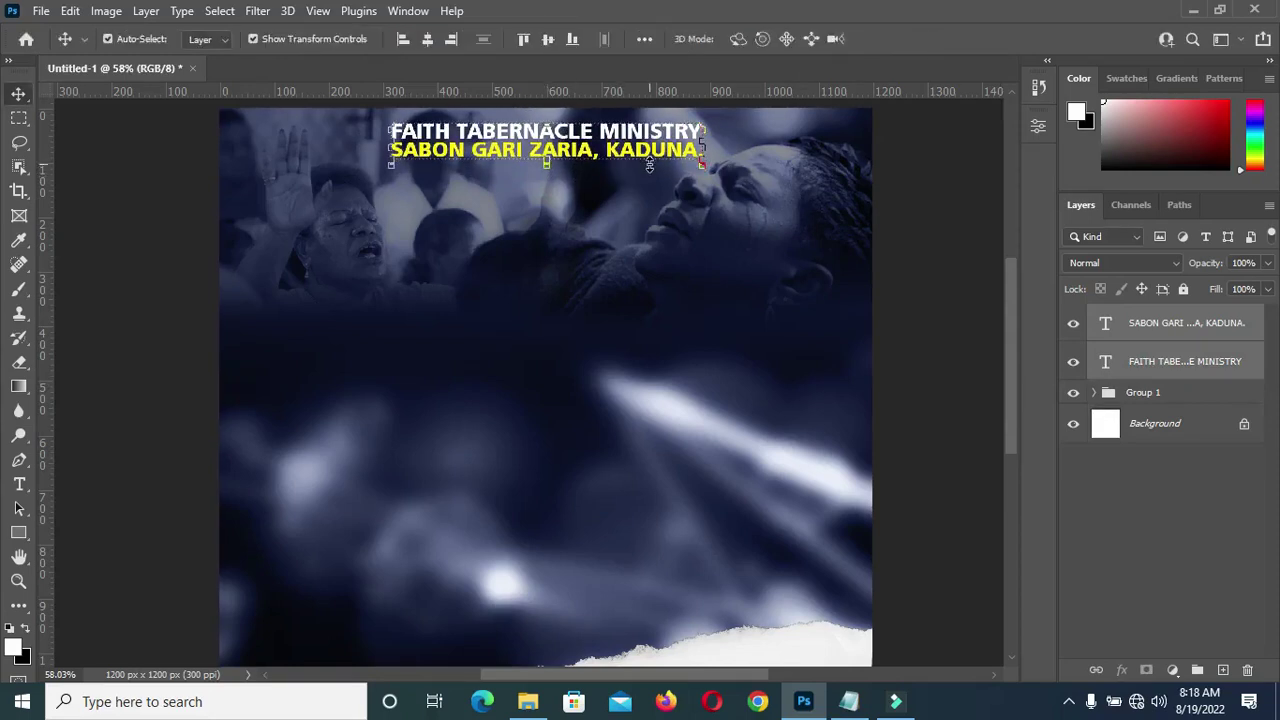
{"action": "scroll", "coordinate": [650, 165], "scroll_direction": "down", "scroll_amount": 3}
Scale the yellow SABON GARI ZARIA, KADUNA. line down further to 84.22%
{"action": "left_click", "coordinate": [871, 209]}
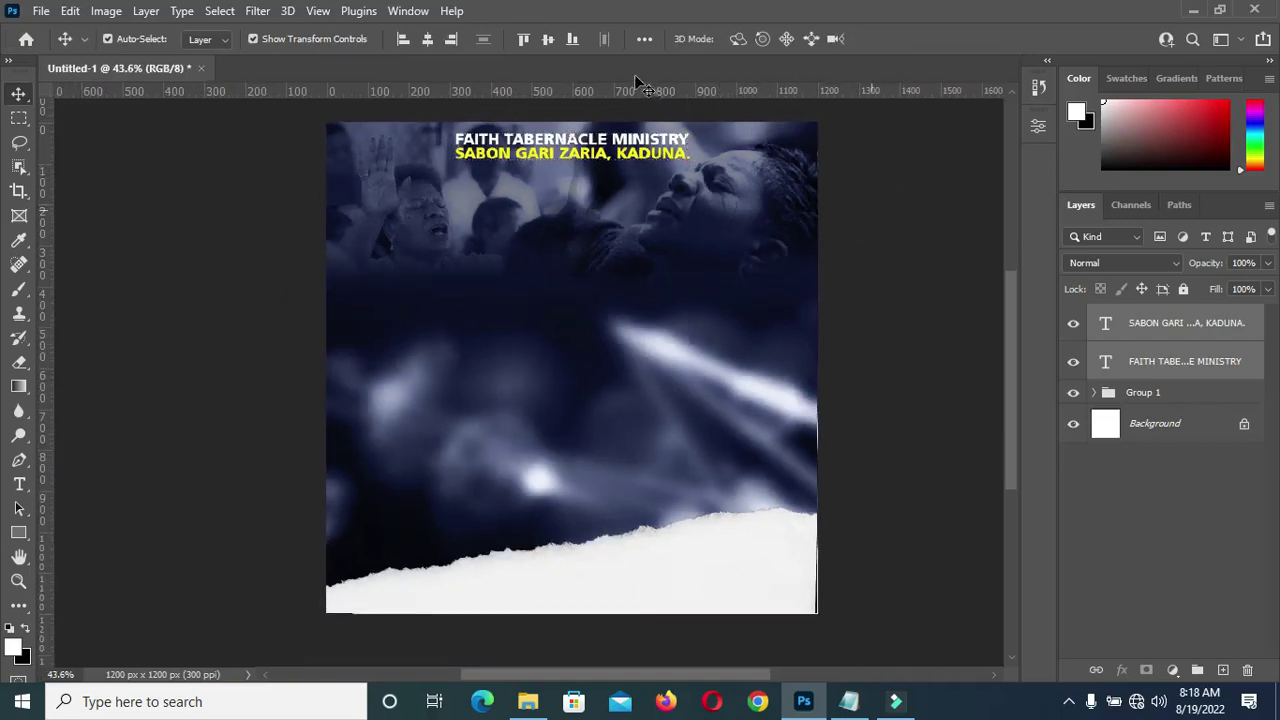
{"action": "scroll", "coordinate": [652, 117], "scroll_direction": "up", "scroll_amount": 4}
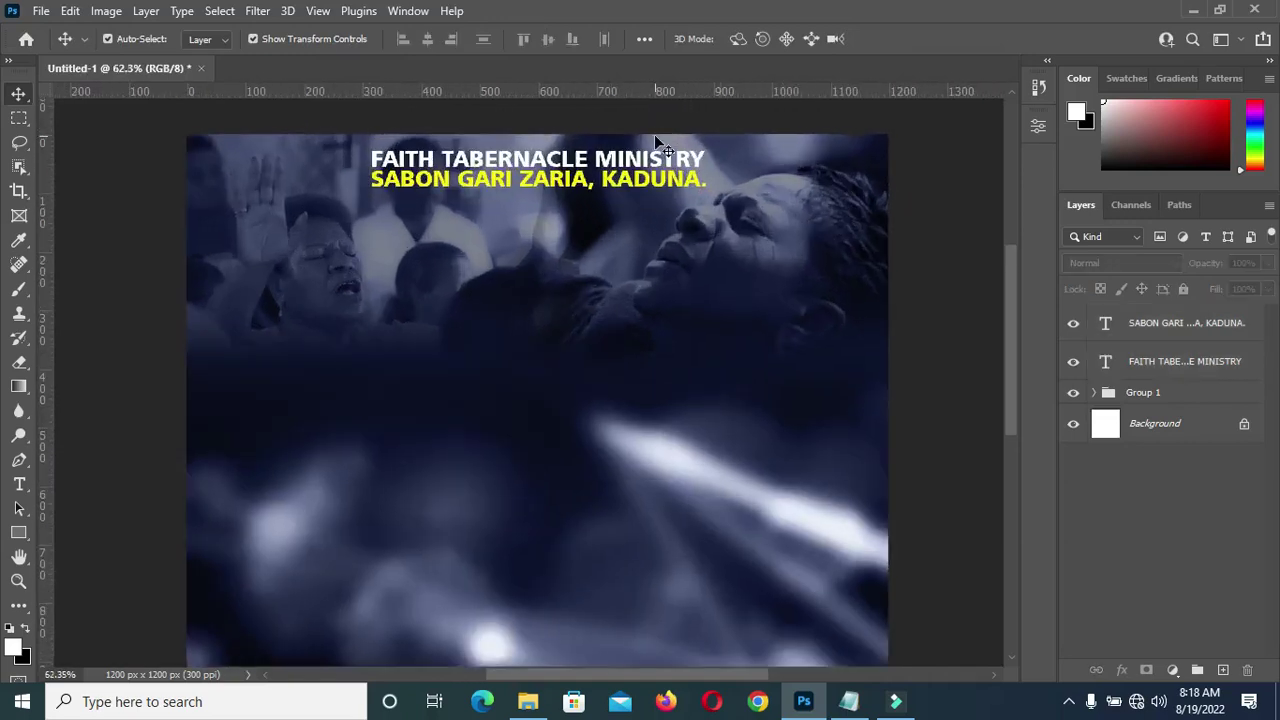
{"action": "scroll", "coordinate": [654, 135], "scroll_direction": "up", "scroll_amount": 2}
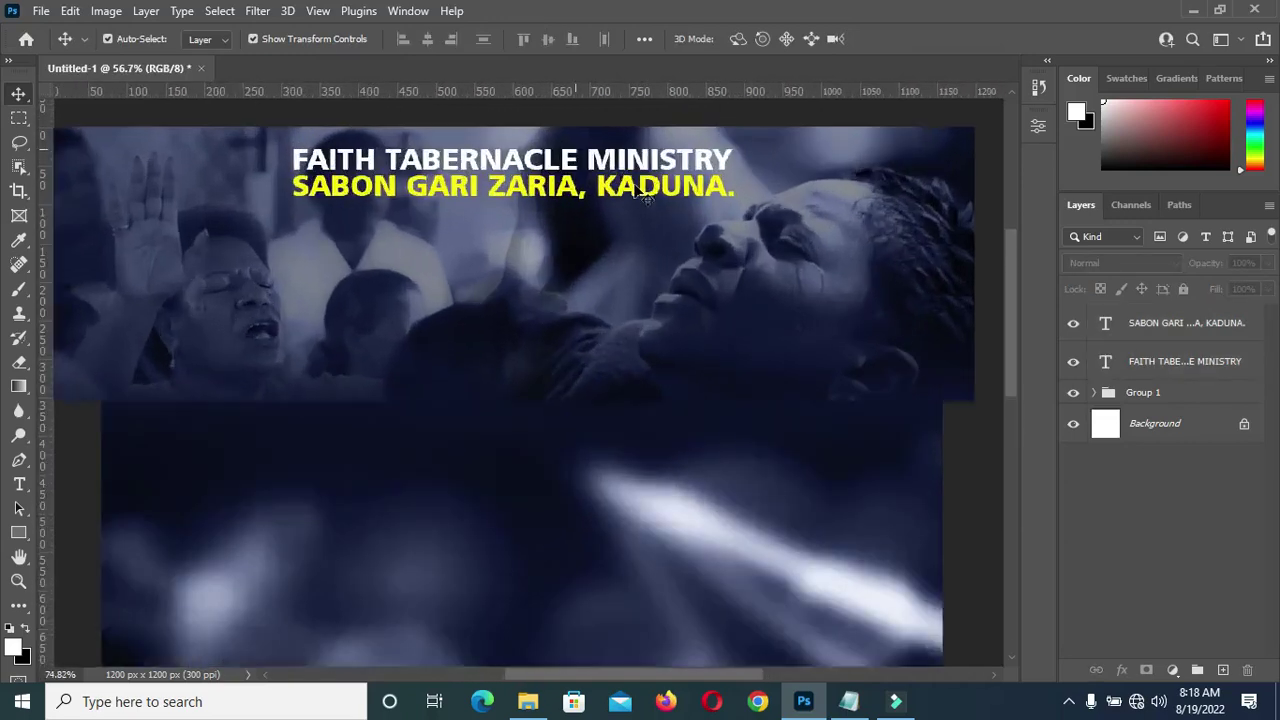
{"action": "left_click", "coordinate": [645, 197]}
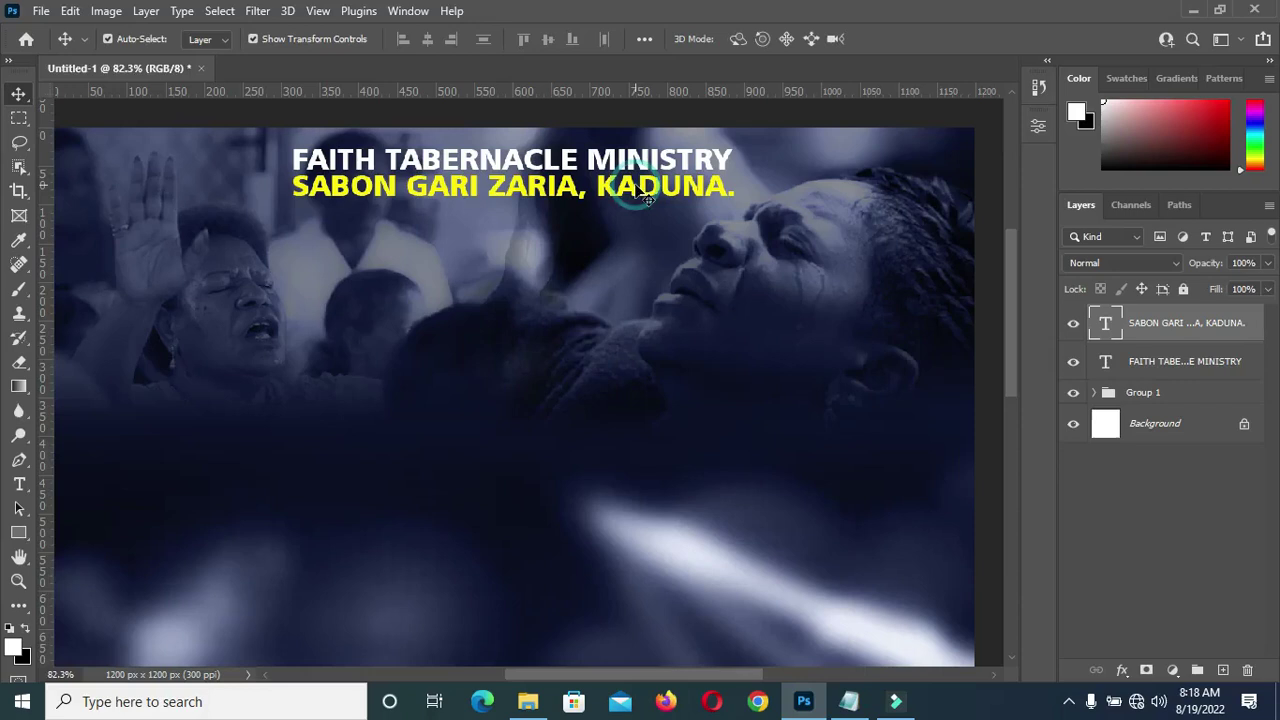
{"action": "scroll", "coordinate": [512, 200], "scroll_direction": "up", "scroll_amount": 1}
{"action": "key", "text": "ctrl+t"}
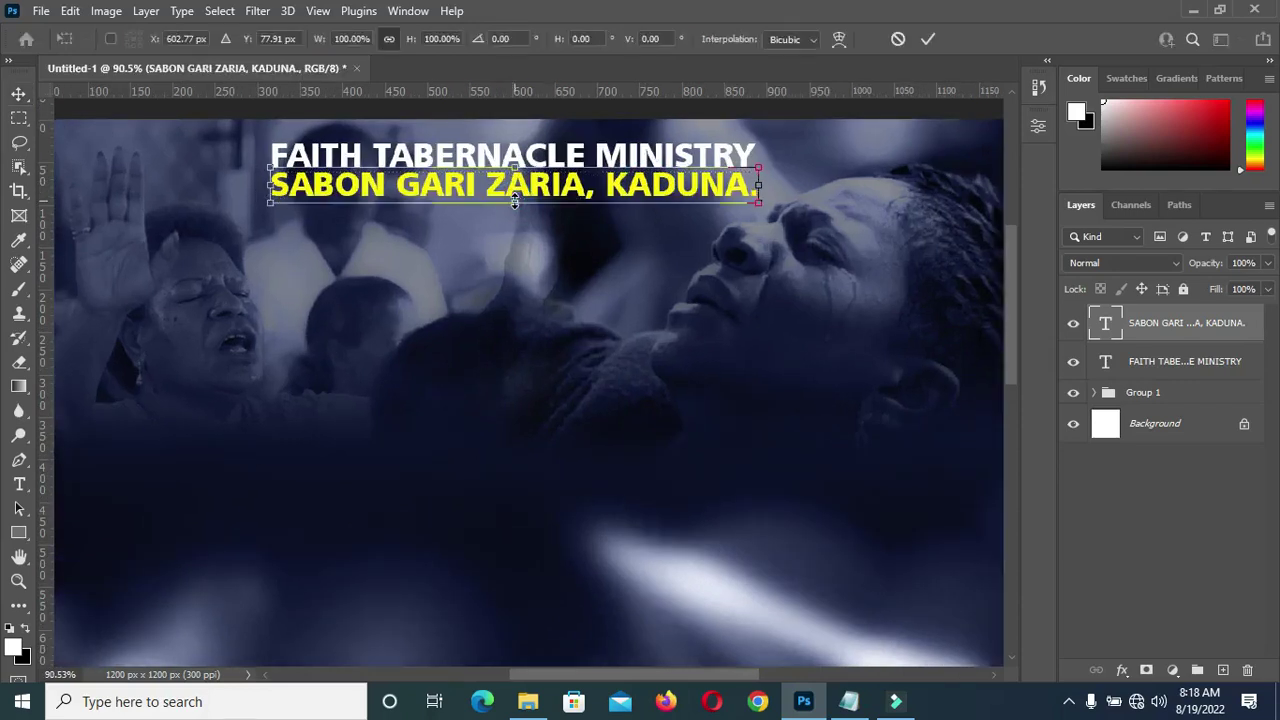
{"action": "left_click_drag", "start_coordinate": [514, 203], "coordinate": [514, 197]}
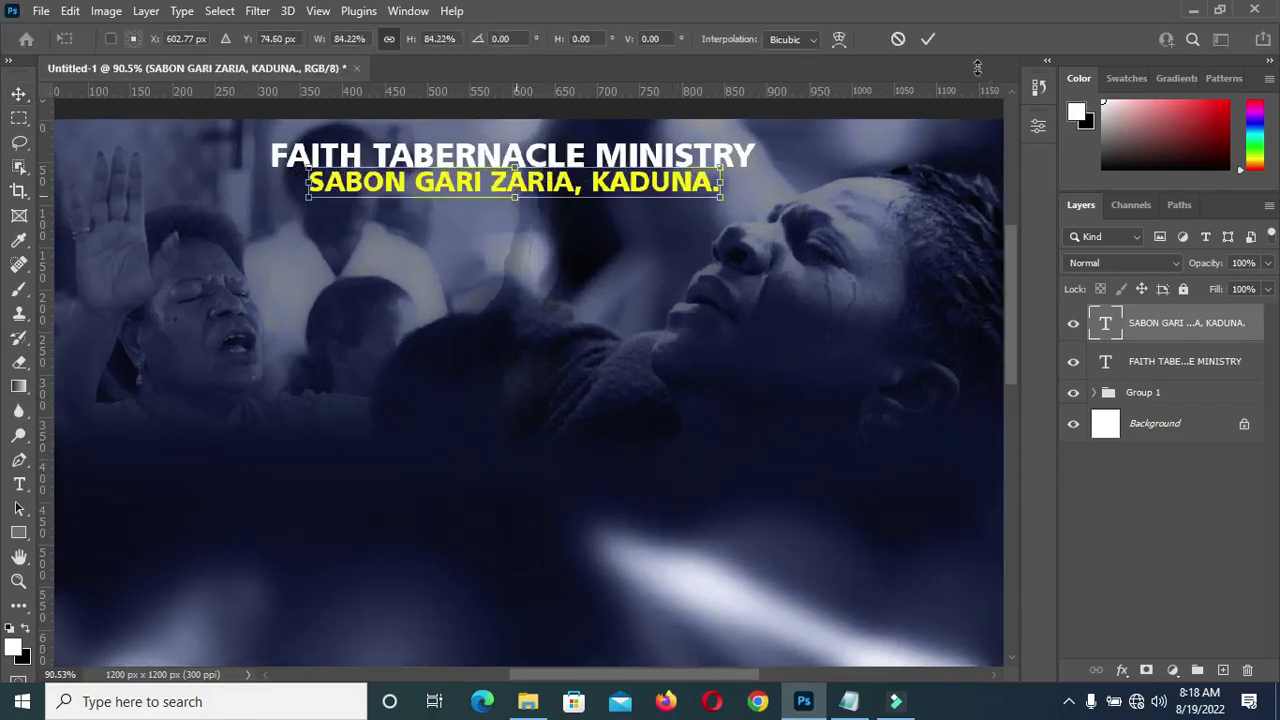
{"action": "scroll", "coordinate": [880, 198], "scroll_direction": "down", "scroll_amount": 3}
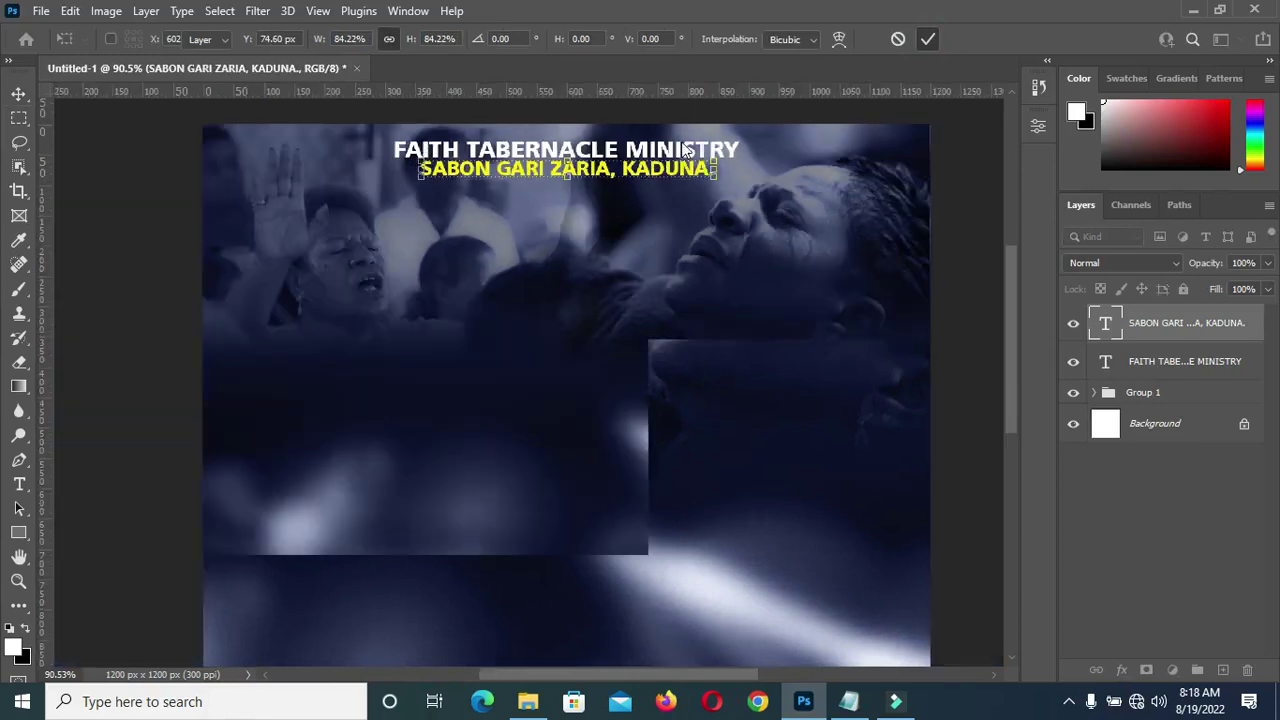
{"action": "key", "text": "Return"}
Duplicate the SABON GARI line, move the copy below the header, and make its text white
{"action": "scroll", "coordinate": [770, 248], "scroll_direction": "up", "scroll_amount": 2}
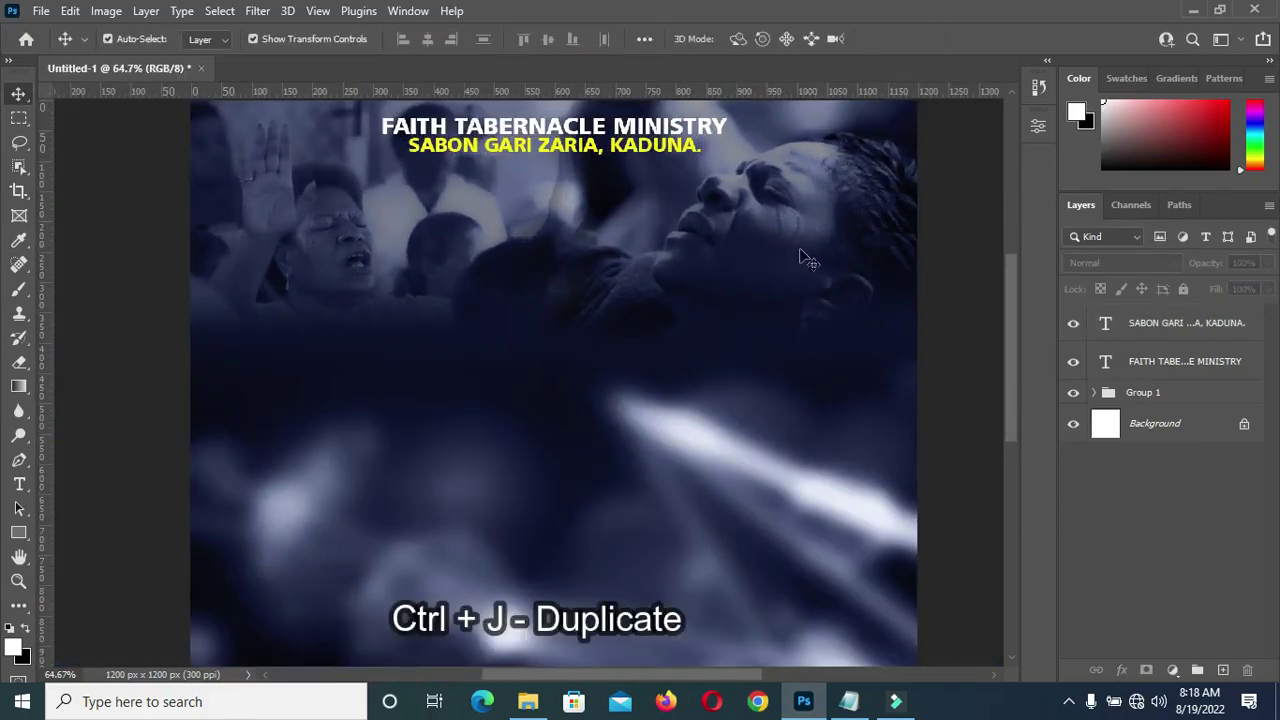
{"action": "key", "text": "ctrl+j"}
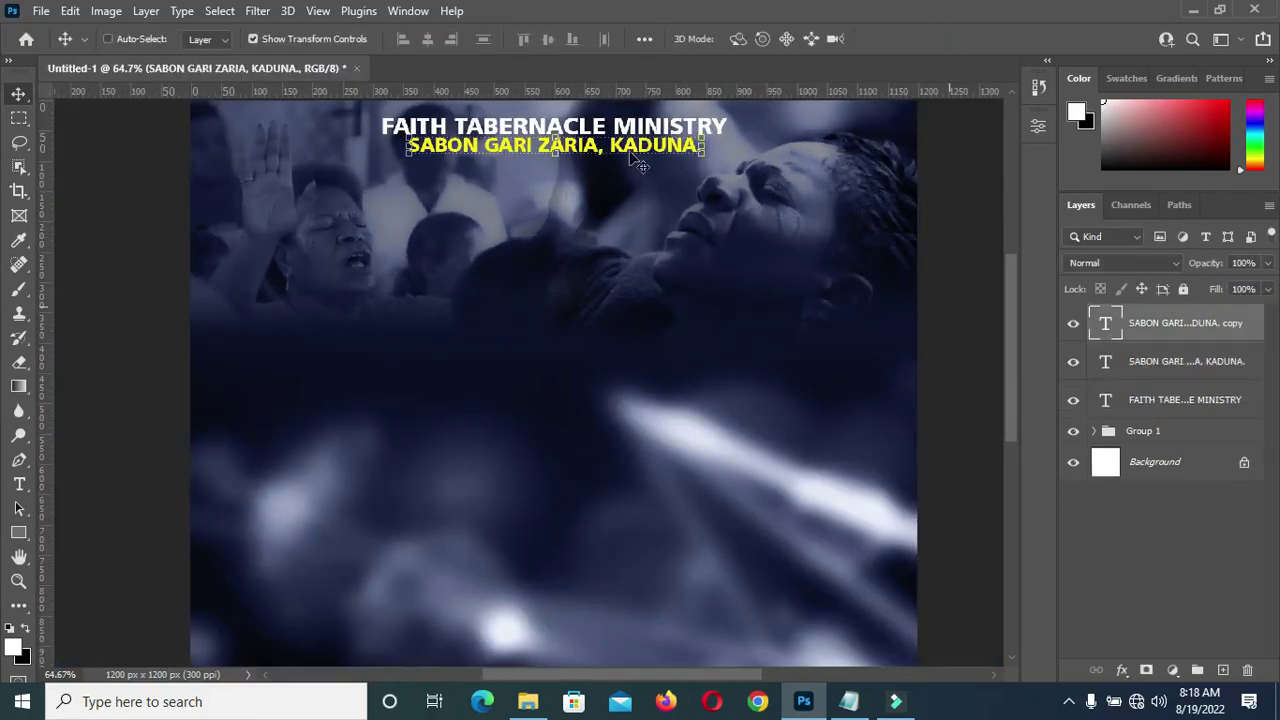
{"action": "left_click_drag", "start_coordinate": [636, 148], "coordinate": [627, 258]}
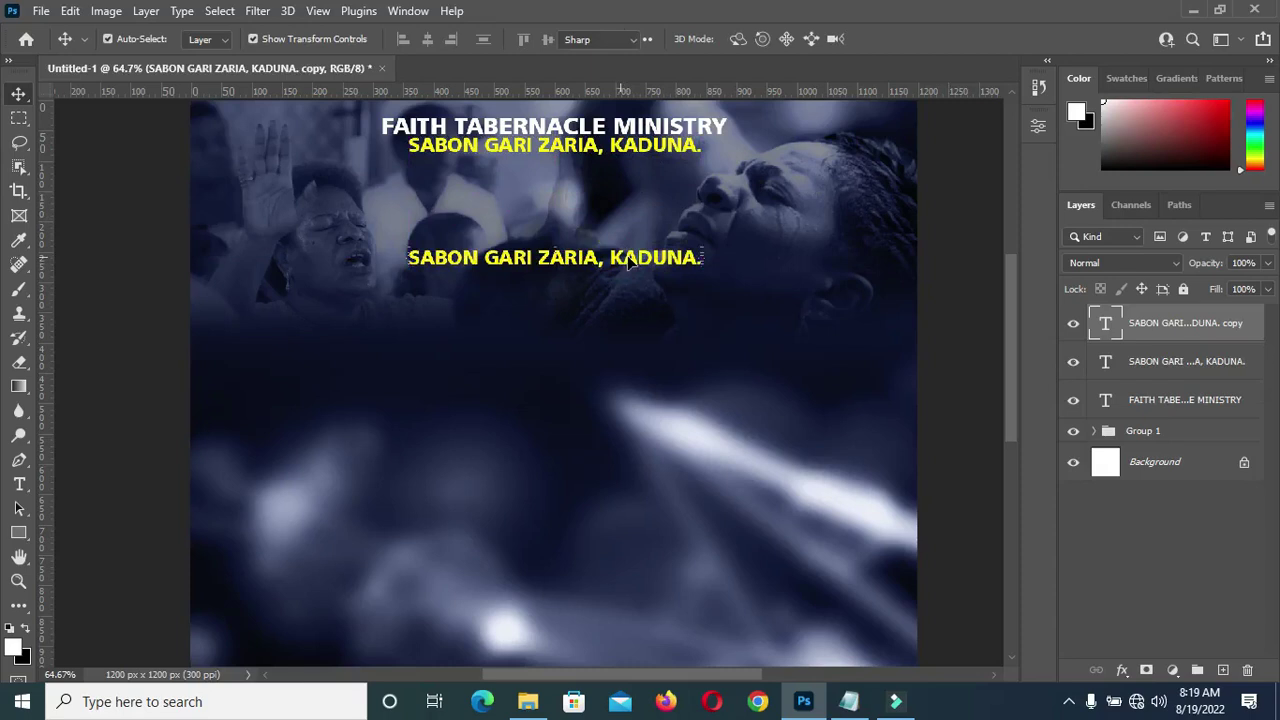
{"action": "double_click", "coordinate": [660, 262]}
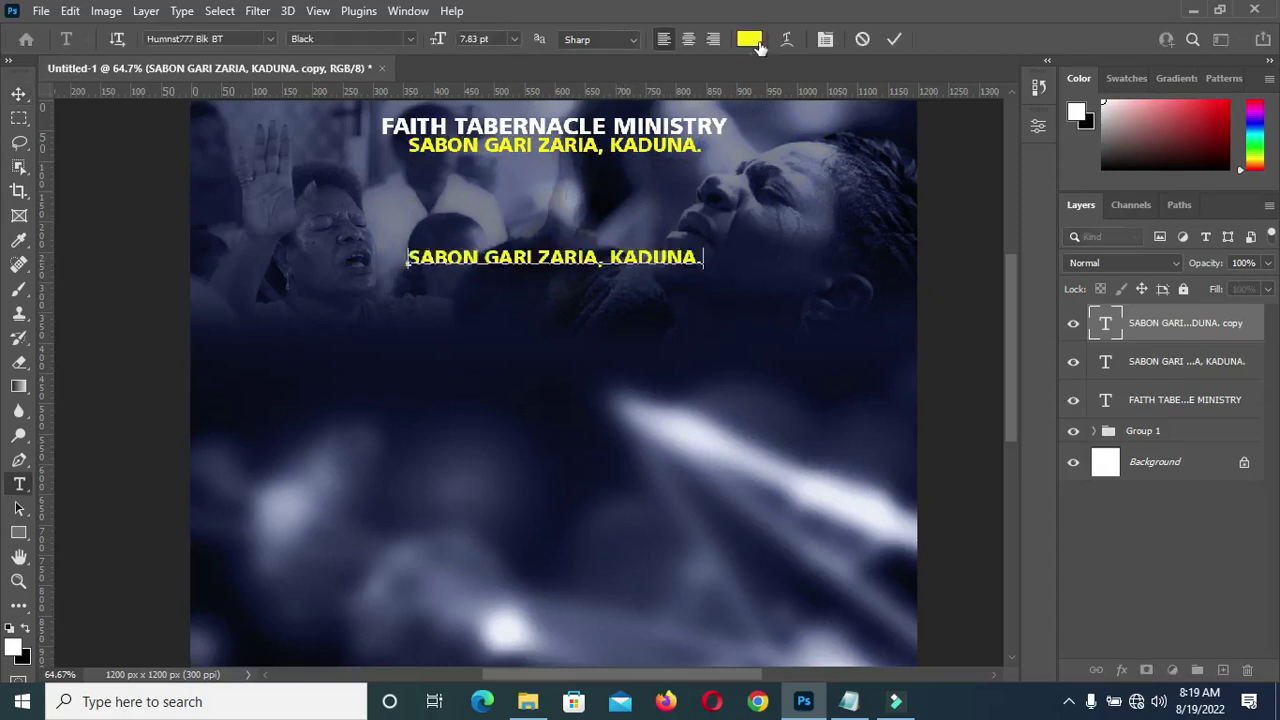
{"action": "left_click", "coordinate": [749, 39]}
{"action": "left_click_drag", "start_coordinate": [437, 160], "coordinate": [392, 129]}
{"action": "left_click", "coordinate": [818, 121]}
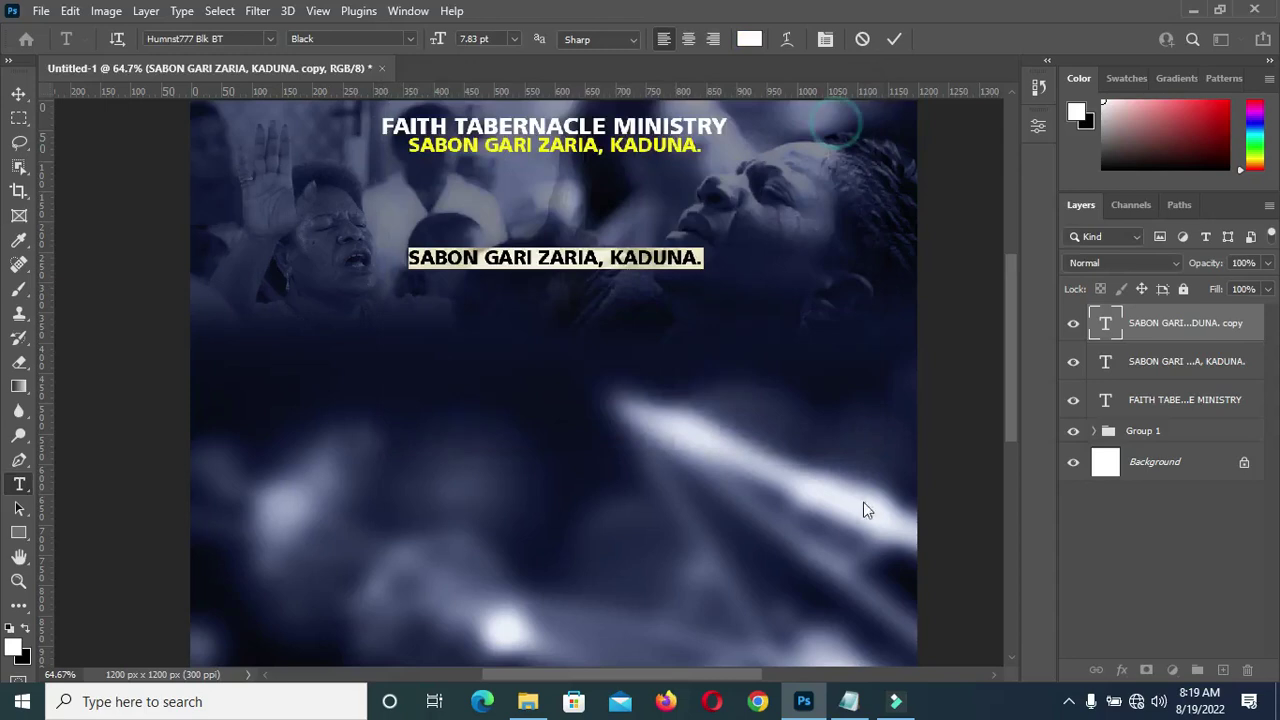
Replace the copy's text with 'PRESENT:' taken from the Notepad notes and commit it
{"action": "left_click", "coordinate": [848, 701]}
{"action": "key", "text": "ctrl+c"}
{"action": "left_click_drag", "start_coordinate": [218, 418], "coordinate": [106, 424]}
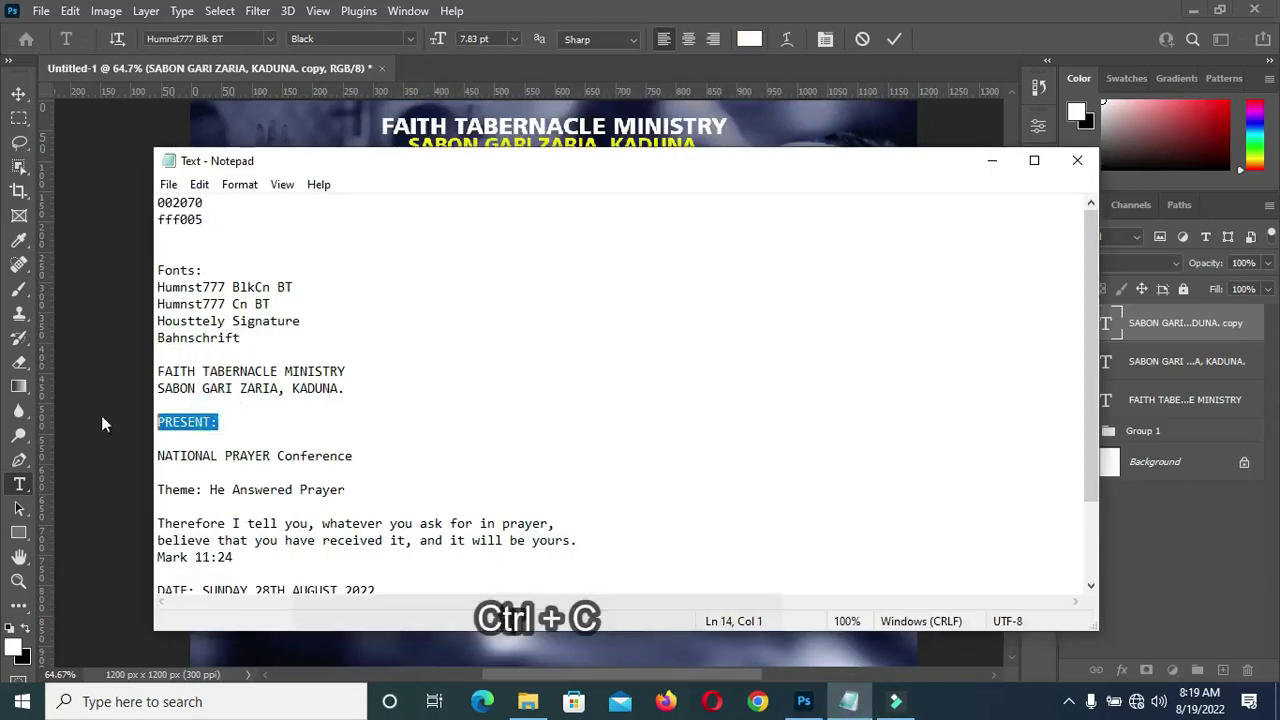
{"action": "left_click", "coordinate": [990, 166]}
{"action": "key", "text": "ctrl+v"}
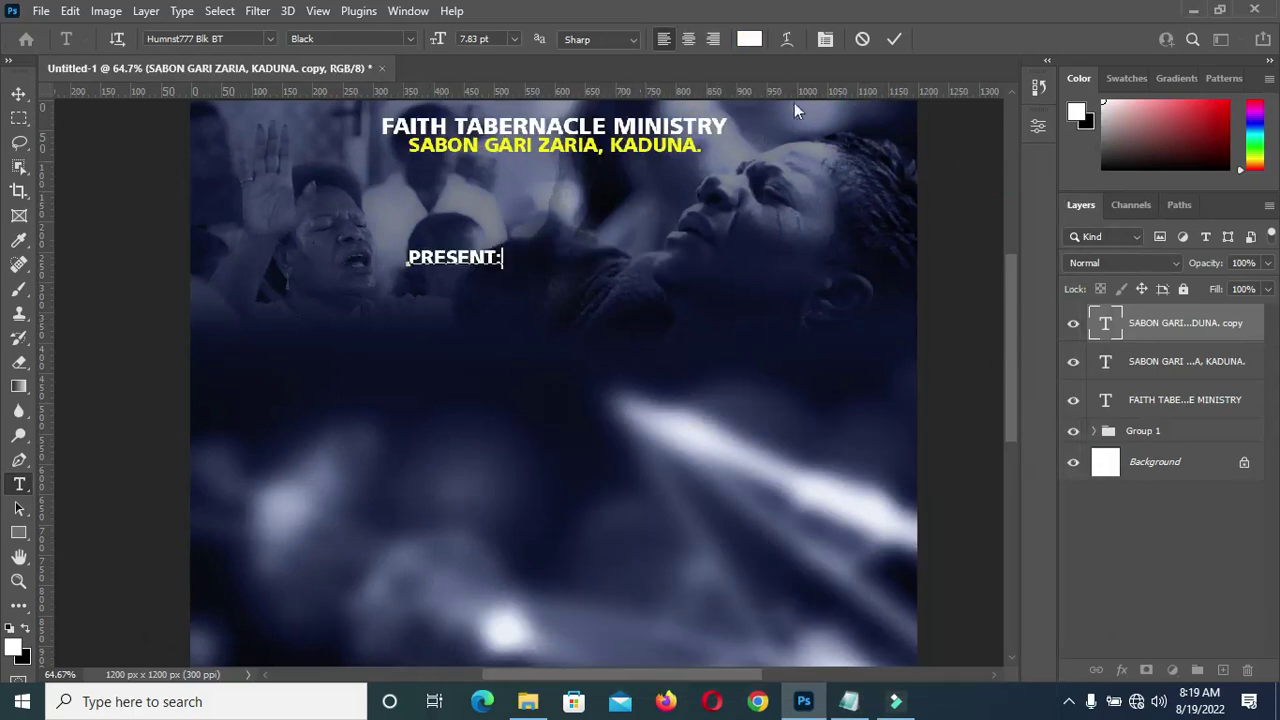
{"action": "left_click", "coordinate": [894, 38]}
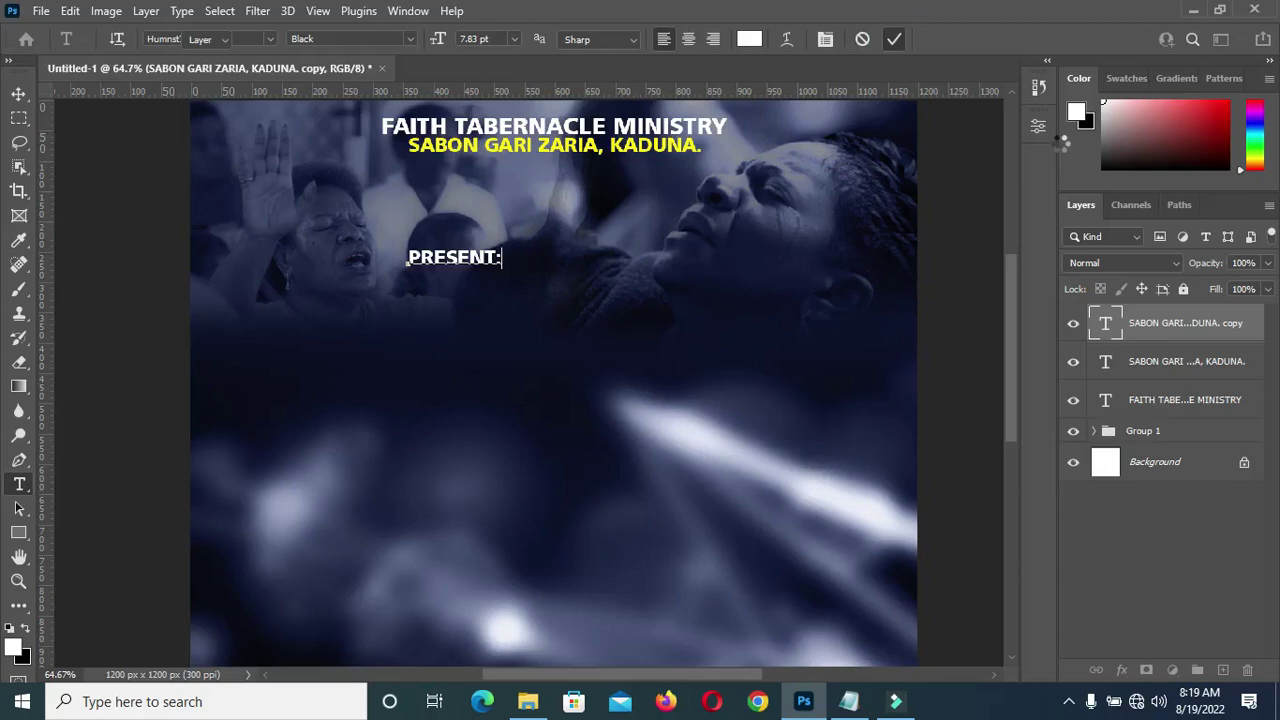
{"action": "key", "text": "v"}
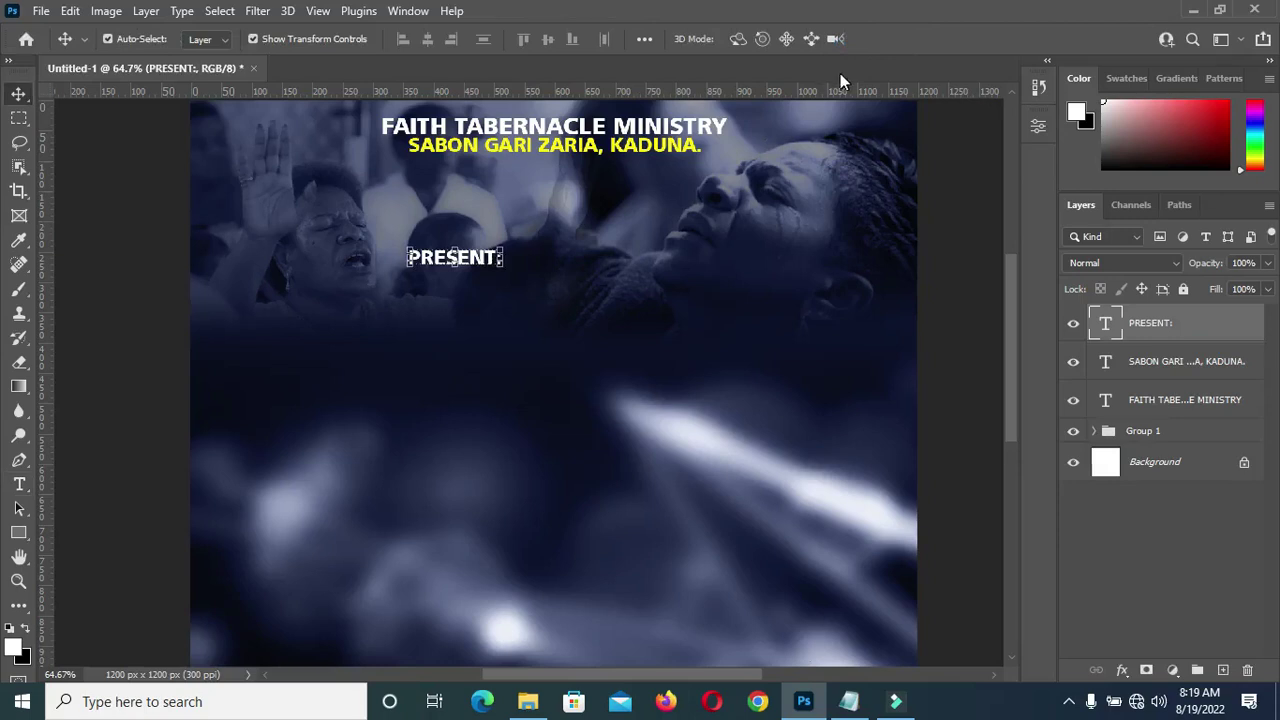
Move PRESENT: to the right and widen its letter spacing to about 600
{"action": "left_click", "coordinate": [16, 95]}
{"action": "left_click_drag", "start_coordinate": [474, 258], "coordinate": [576, 261]}
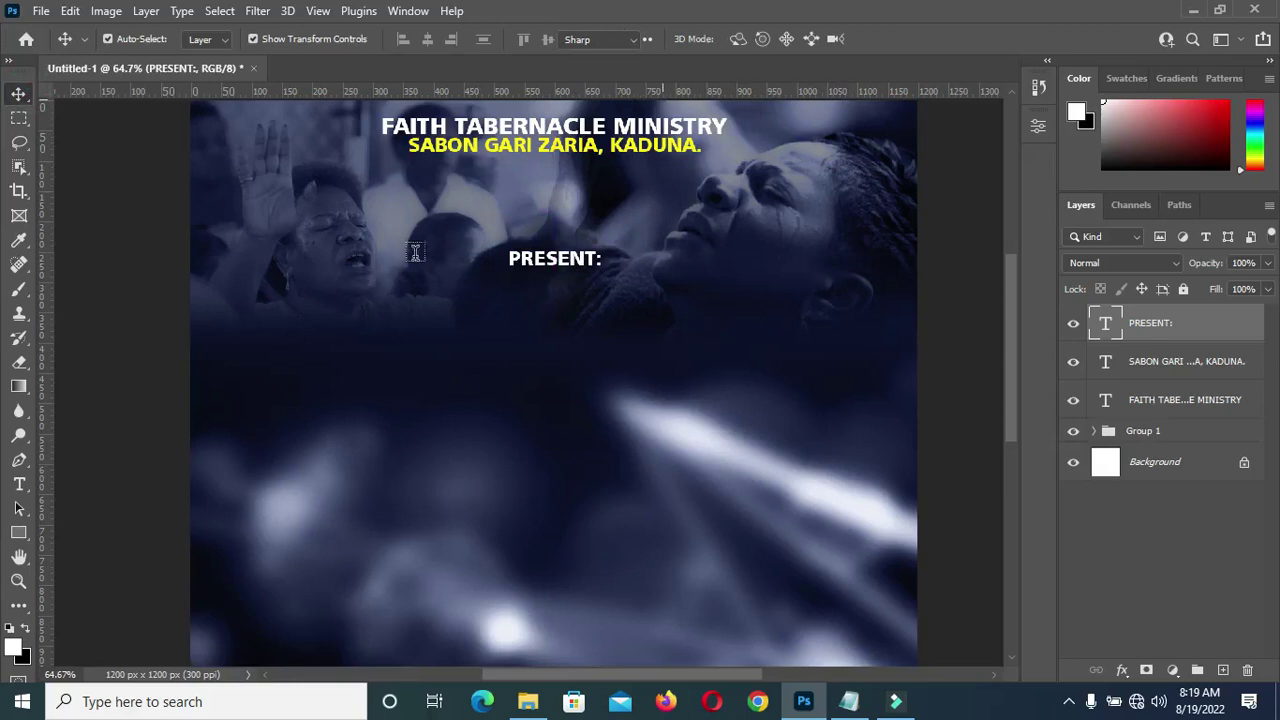
{"action": "left_click", "coordinate": [18, 485]}
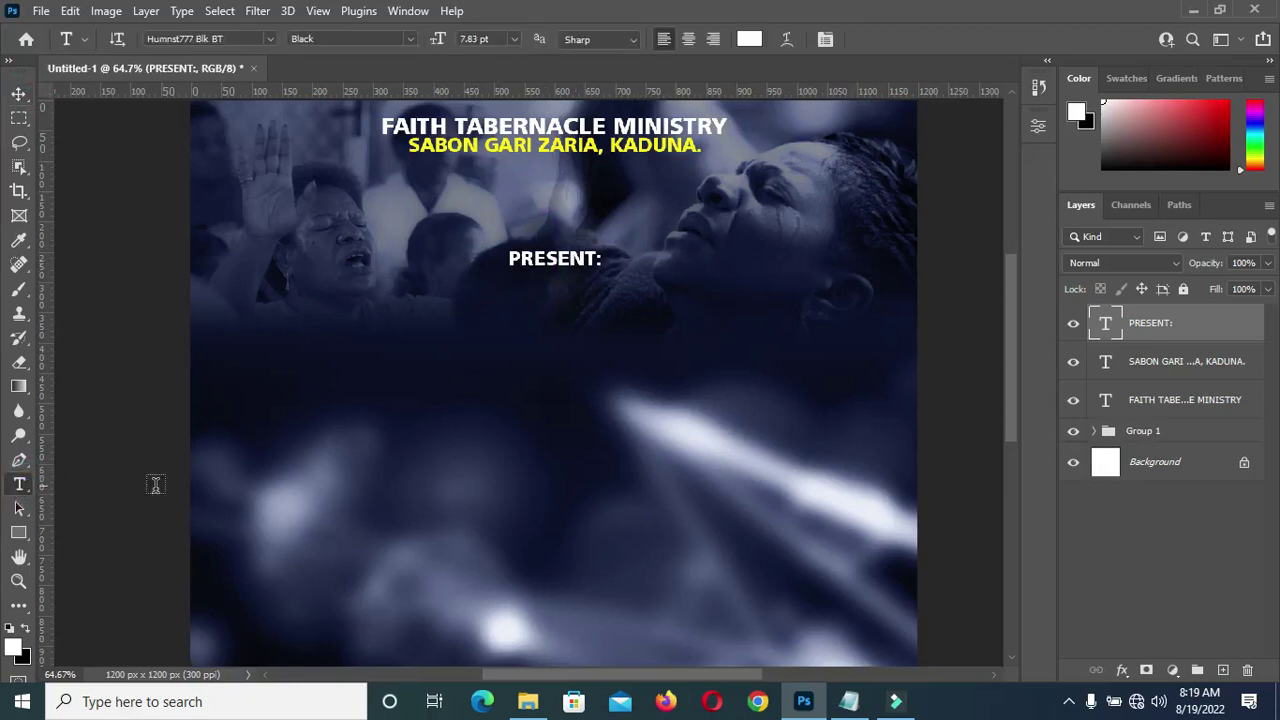
{"action": "left_click", "coordinate": [826, 40]}
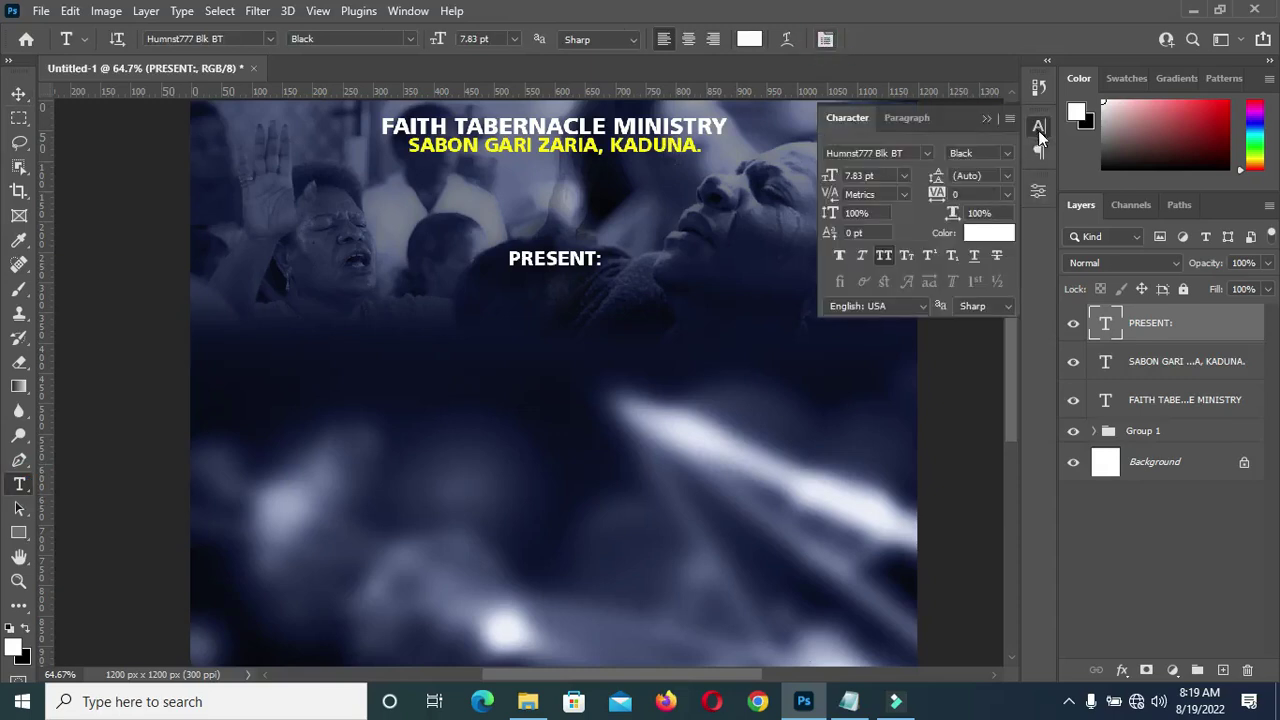
{"action": "mouse_move", "coordinate": [937, 197]}
{"action": "left_mouse_down"}
{"action": "mouse_move", "coordinate": [952, 200]}
{"action": "mouse_move", "coordinate": [928, 217]}
{"action": "mouse_move", "coordinate": [937, 192]}
{"action": "left_mouse_up"}
{"action": "left_click", "coordinate": [936, 193]}
{"action": "left_click_drag", "start_coordinate": [935, 196], "coordinate": [938, 193]}
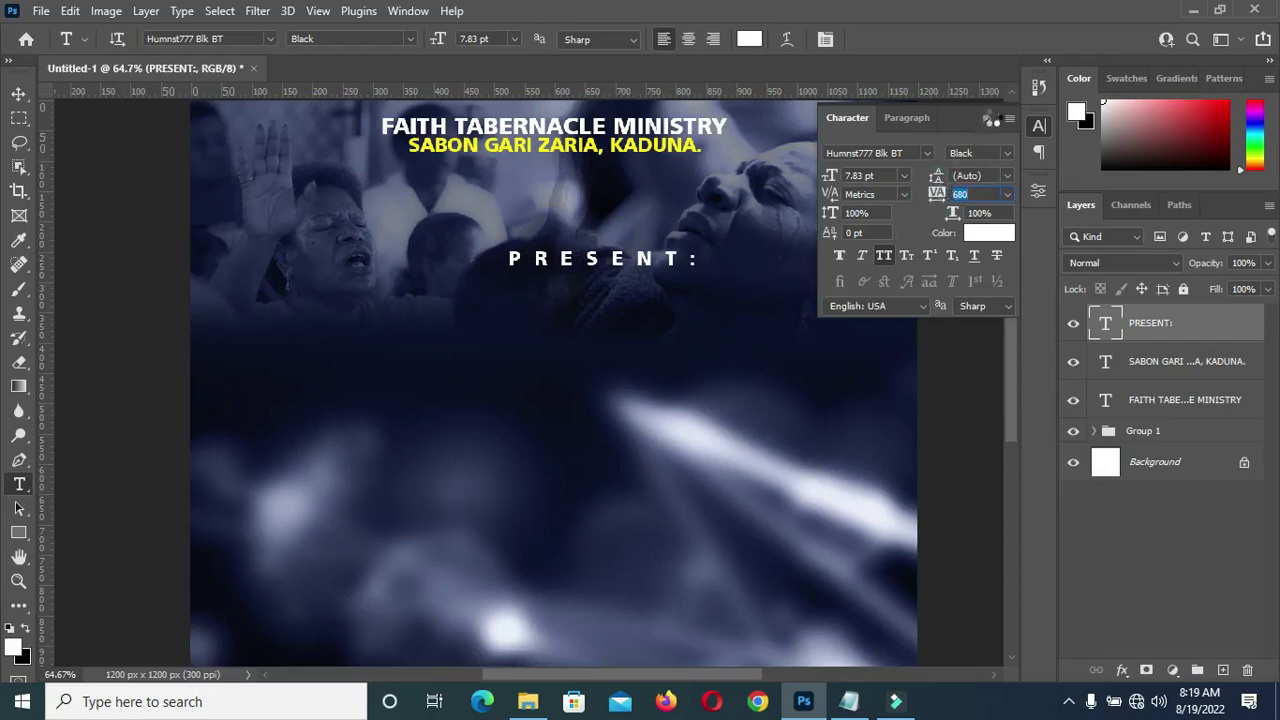
{"action": "left_click", "coordinate": [983, 119]}
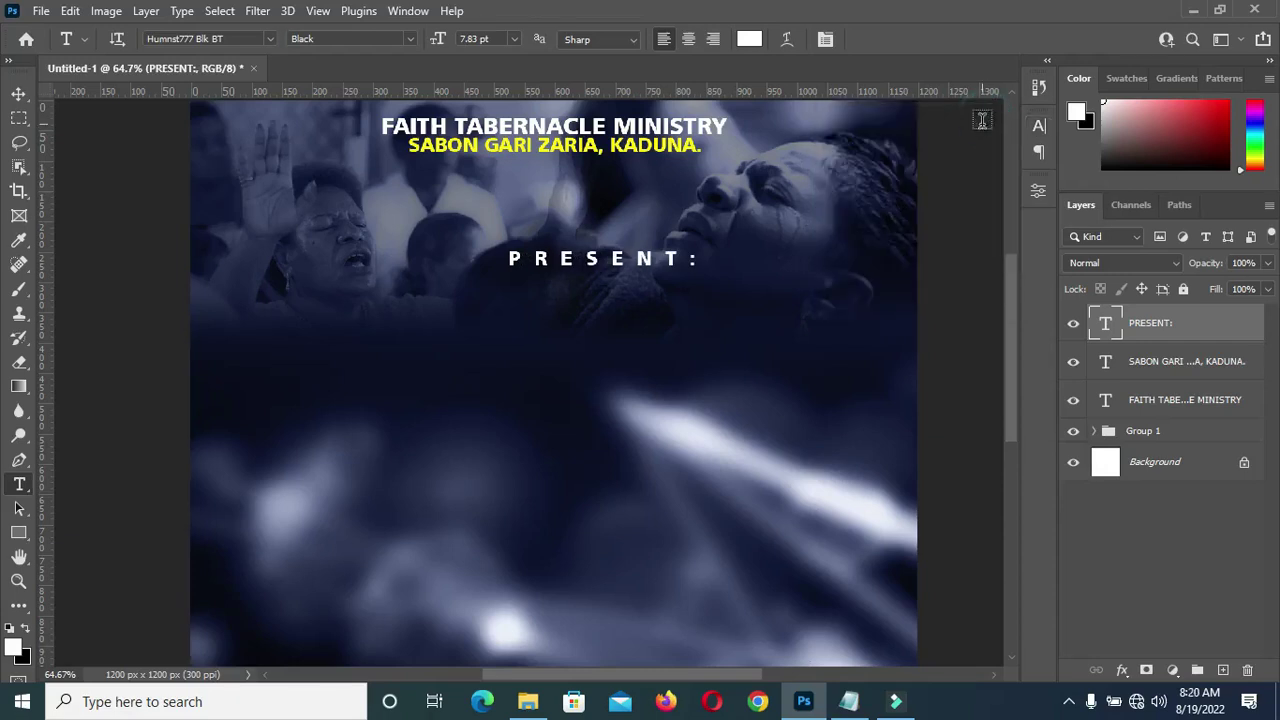
Reposition PRESENT: just under the header and centre it horizontally on the canvas
{"action": "scroll", "coordinate": [670, 244], "scroll_direction": "up", "scroll_amount": 2}
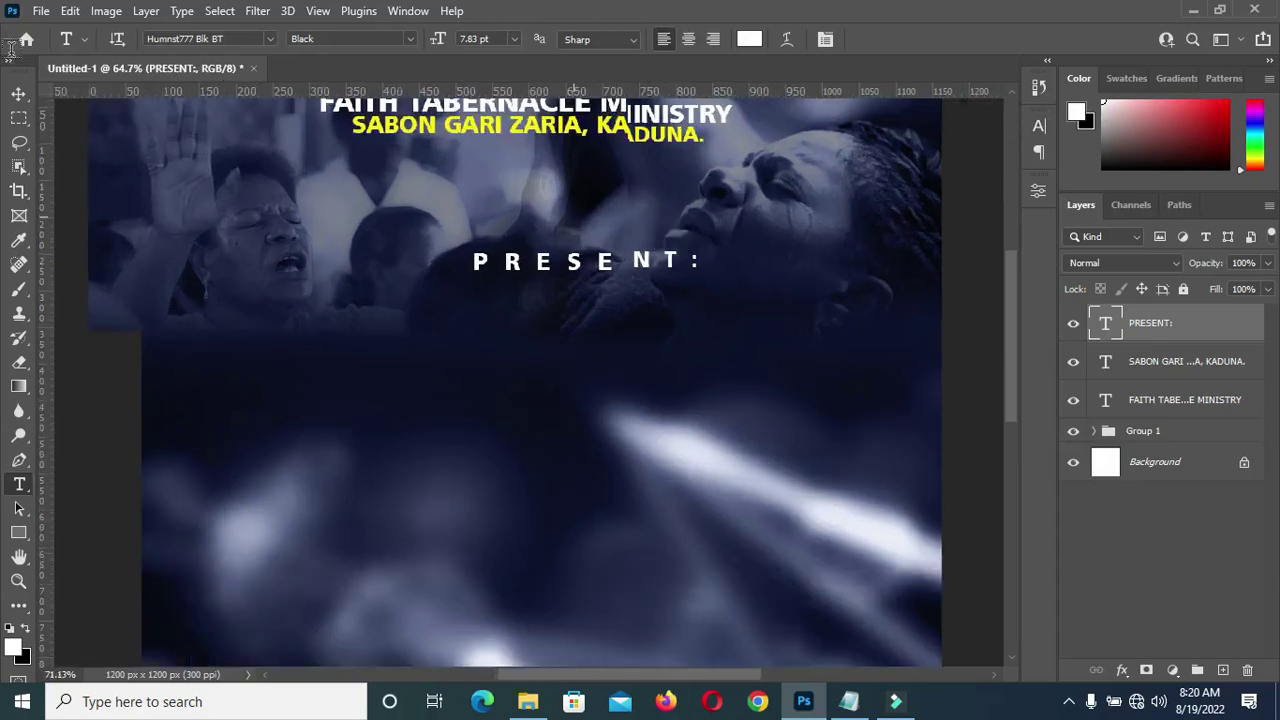
{"action": "left_click", "coordinate": [18, 93]}
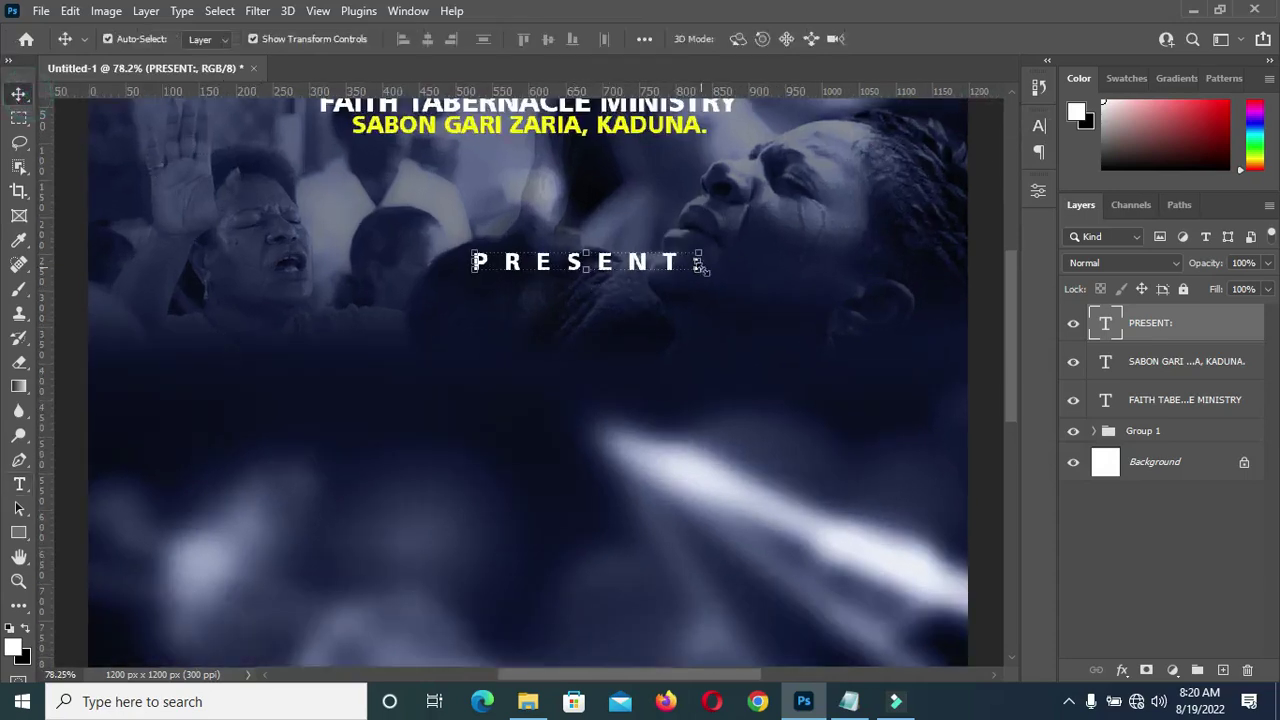
{"action": "left_click_drag", "start_coordinate": [698, 268], "coordinate": [652, 270]}
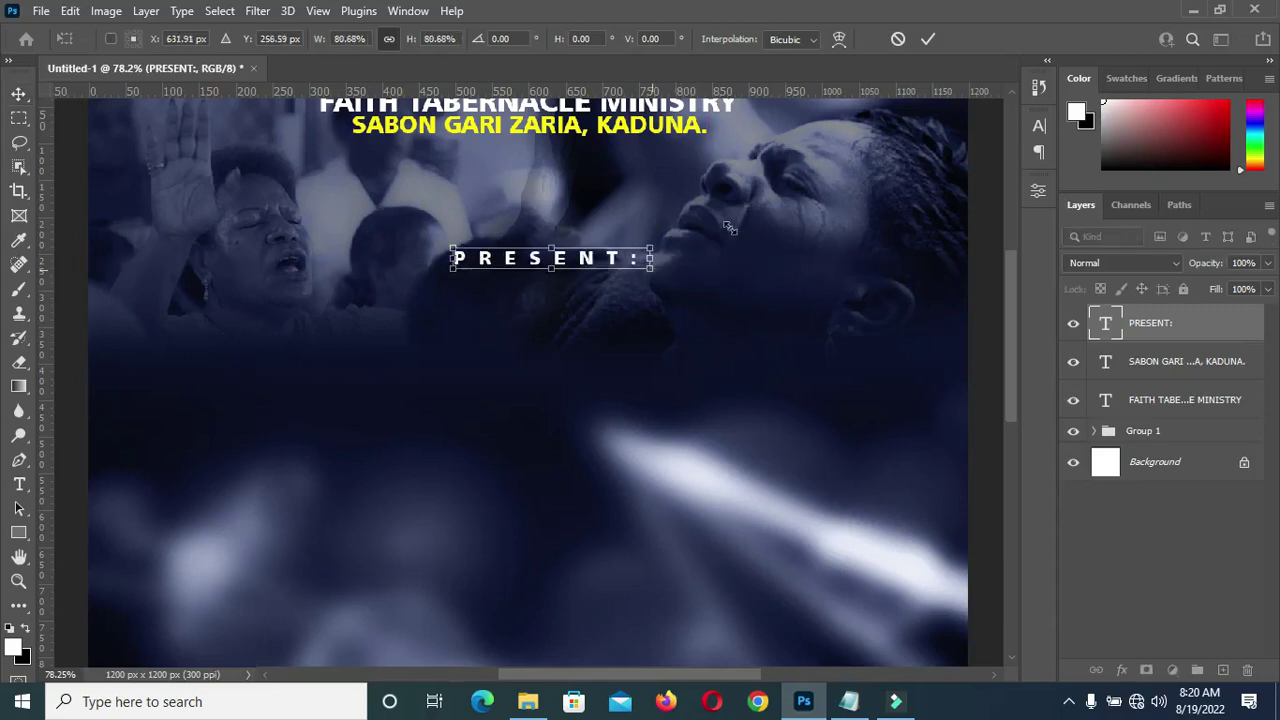
{"action": "left_click", "coordinate": [927, 40]}
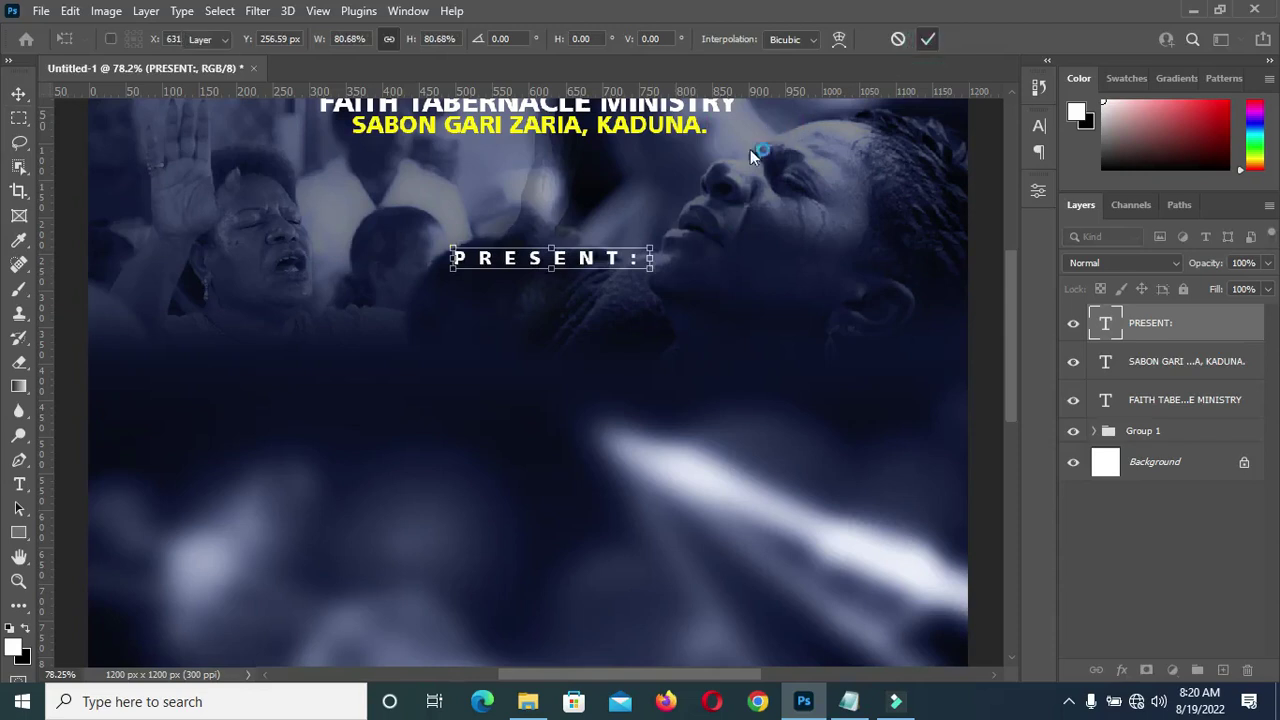
{"action": "key", "text": "ctrl+0"}
{"action": "left_click_drag", "start_coordinate": [712, 250], "coordinate": [705, 243]}
{"action": "key", "text": "ctrl+a"}
{"action": "left_click", "coordinate": [427, 39]}
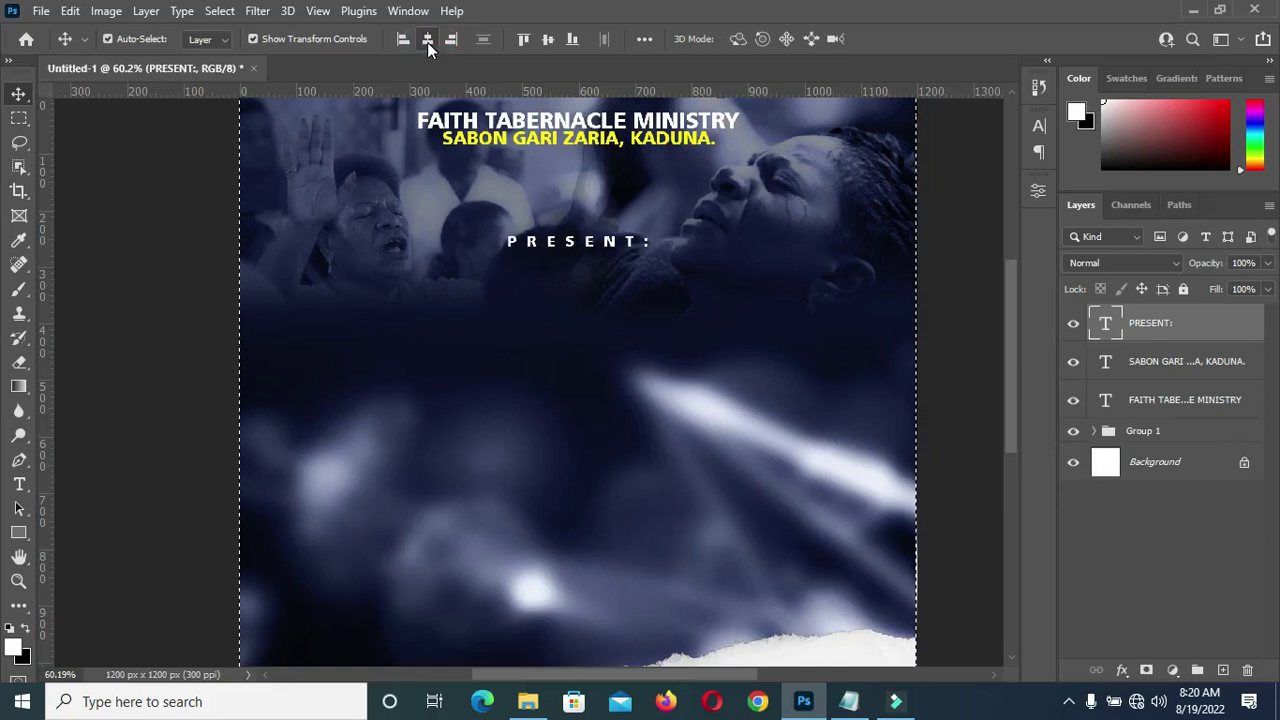
{"action": "key", "text": "ctrl"}
{"action": "key", "text": "ctrl+d"}
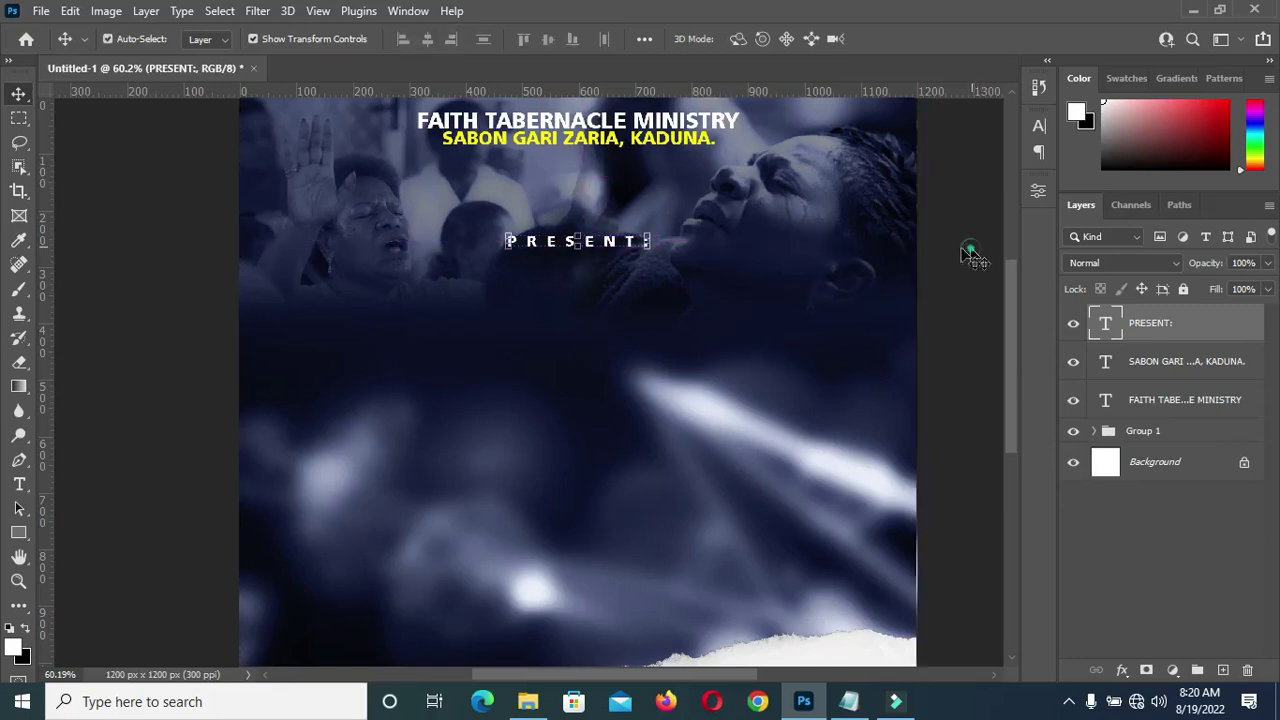
{"action": "scroll", "coordinate": [700, 360], "scroll_direction": "down", "scroll_amount": 2}
{"action": "scroll", "coordinate": [671, 331], "scroll_direction": "up", "scroll_amount": 2}
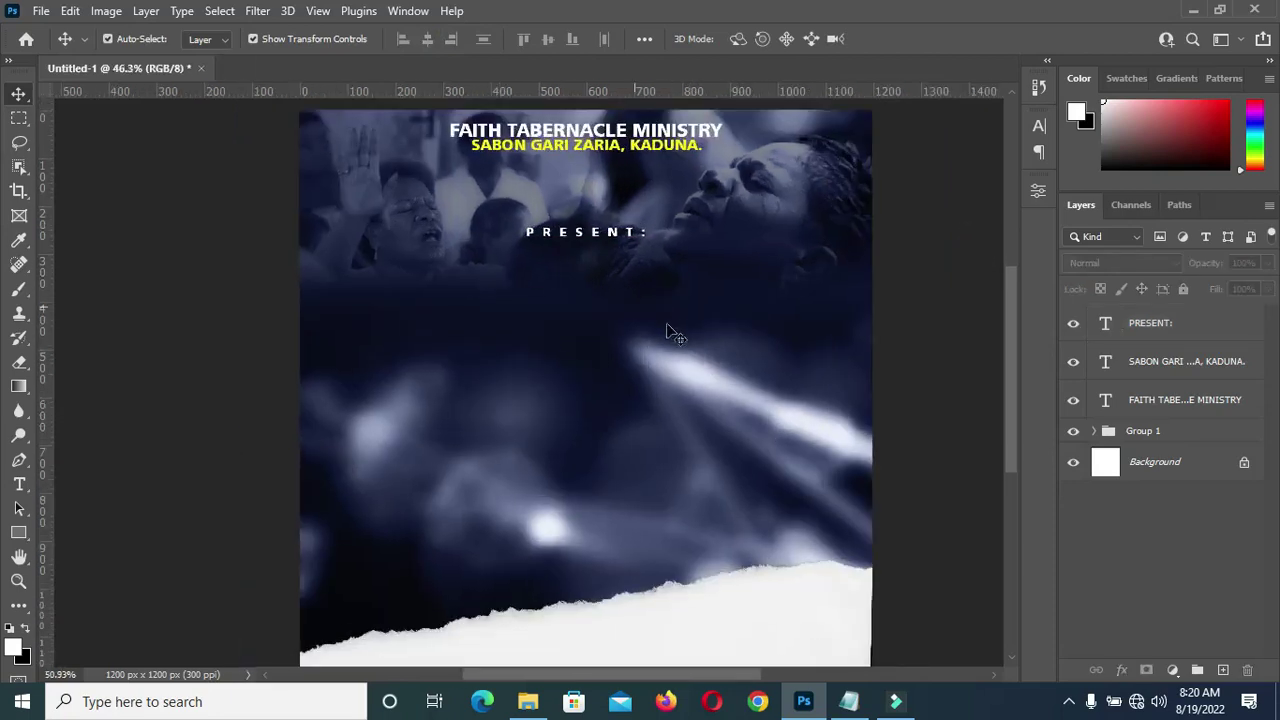
Add a new 'NATIONAL PRAYER' text line below PRESENT:, pasted from the Notepad notes
{"action": "left_click", "coordinate": [848, 701]}
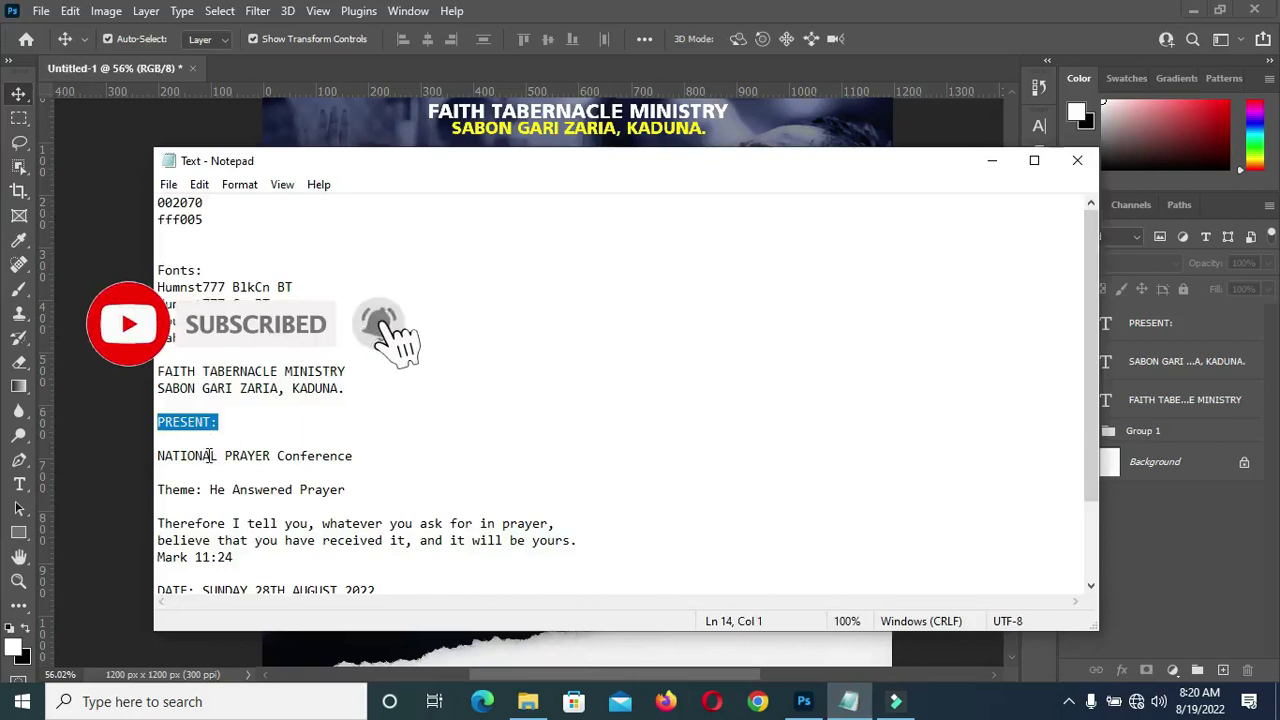
{"action": "left_click_drag", "start_coordinate": [272, 455], "coordinate": [157, 455]}
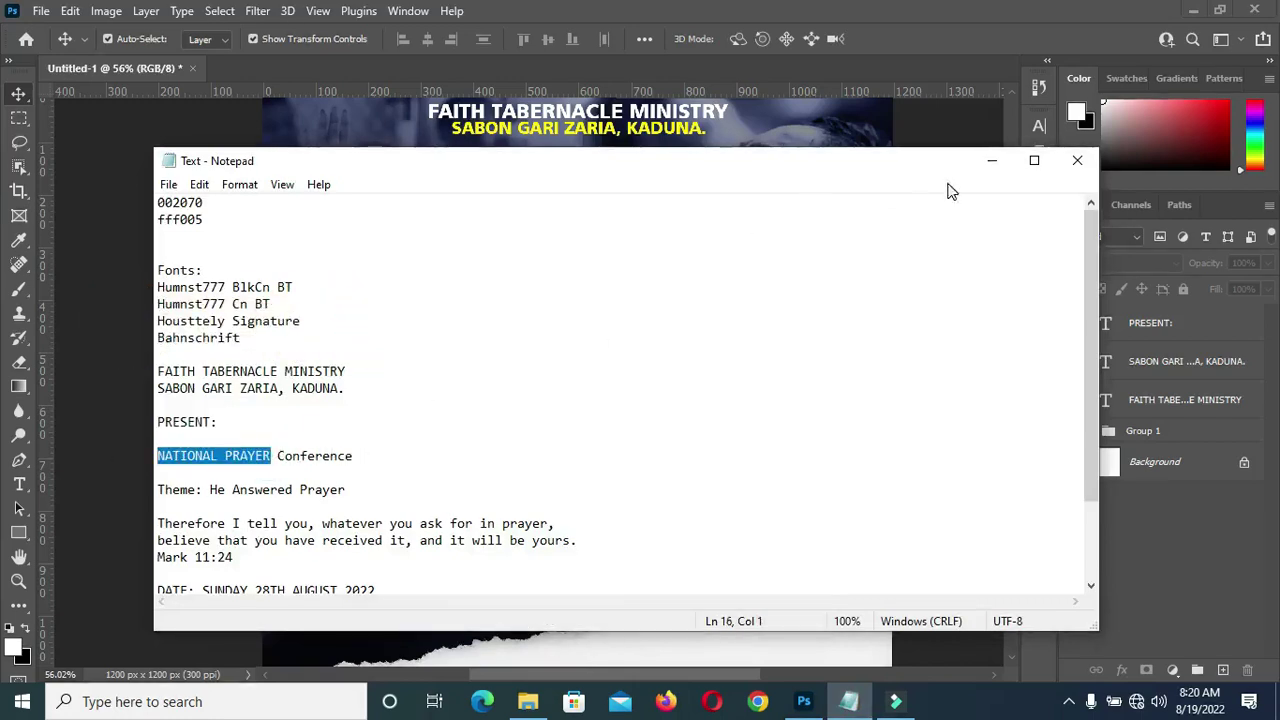
{"action": "left_click", "coordinate": [988, 160]}
{"action": "scroll", "coordinate": [608, 257], "scroll_direction": "up", "scroll_amount": 1}
{"action": "key", "text": "t"}
{"action": "left_click", "coordinate": [394, 346]}
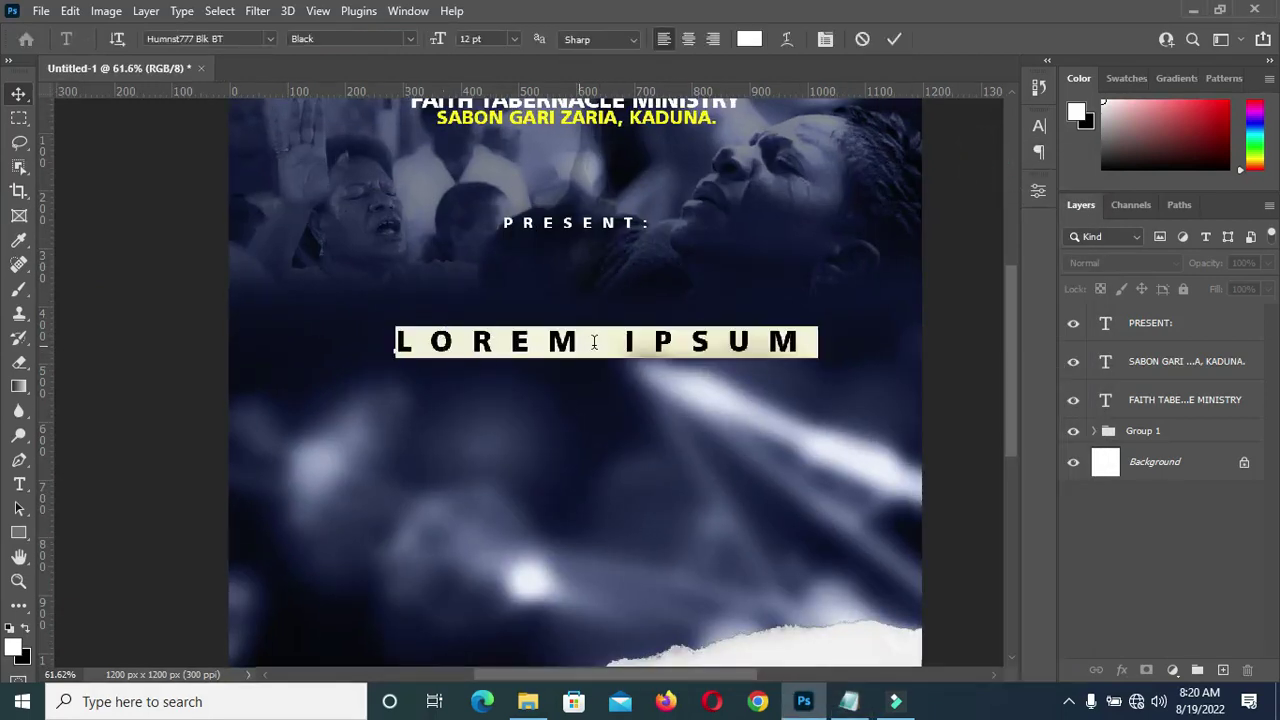
{"action": "type", "text": "LOREM IPSUM"}
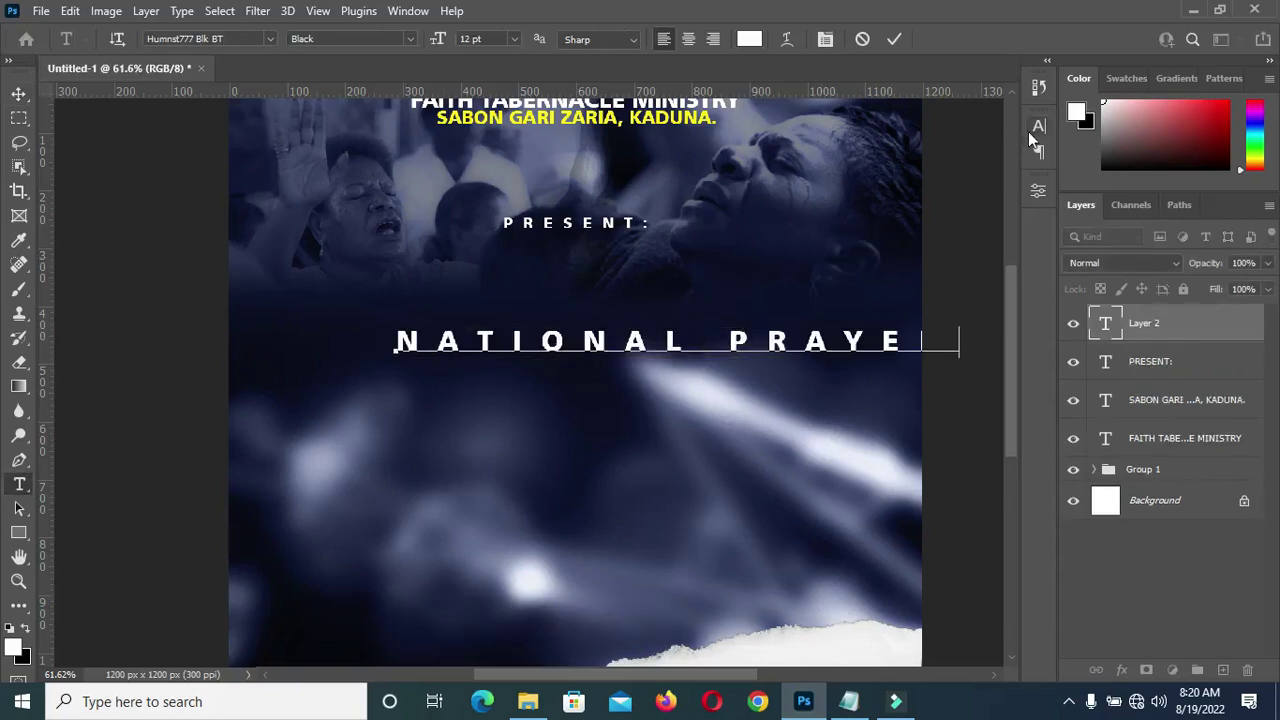
{"action": "left_click", "coordinate": [894, 39]}
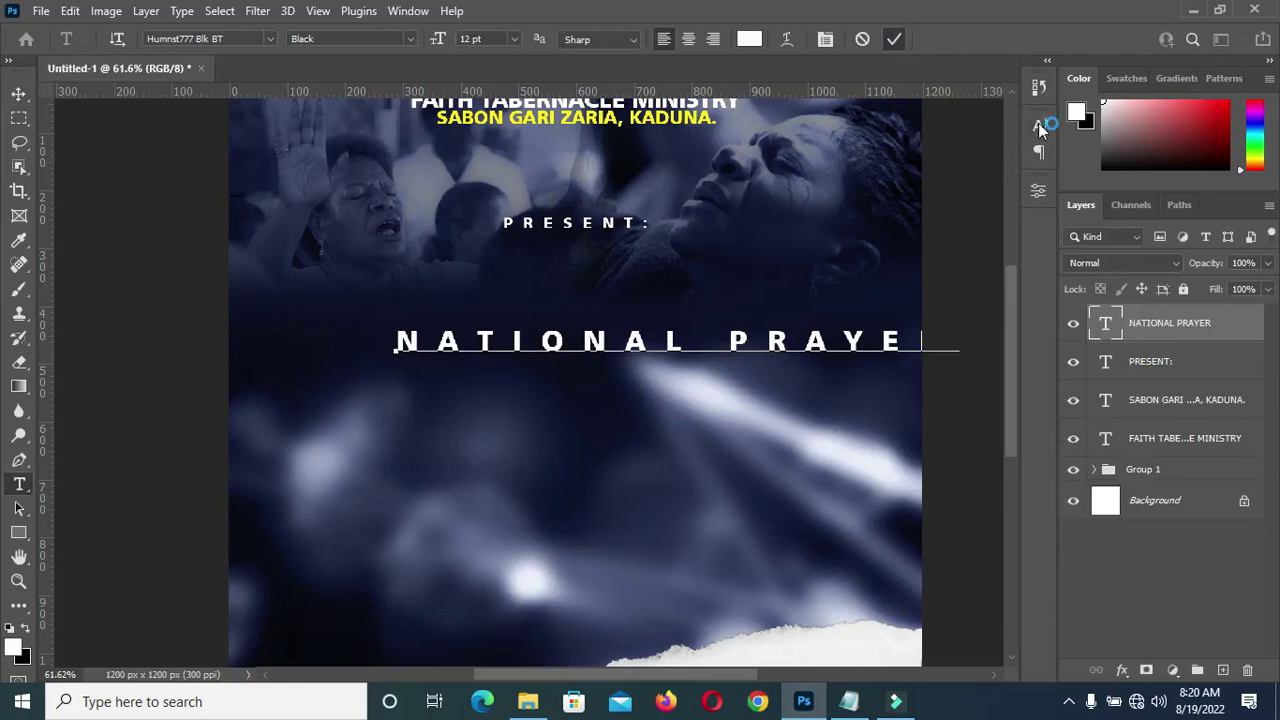
Reset the NATIONAL PRAYER letter spacing to 0
{"action": "left_click", "coordinate": [1040, 127]}
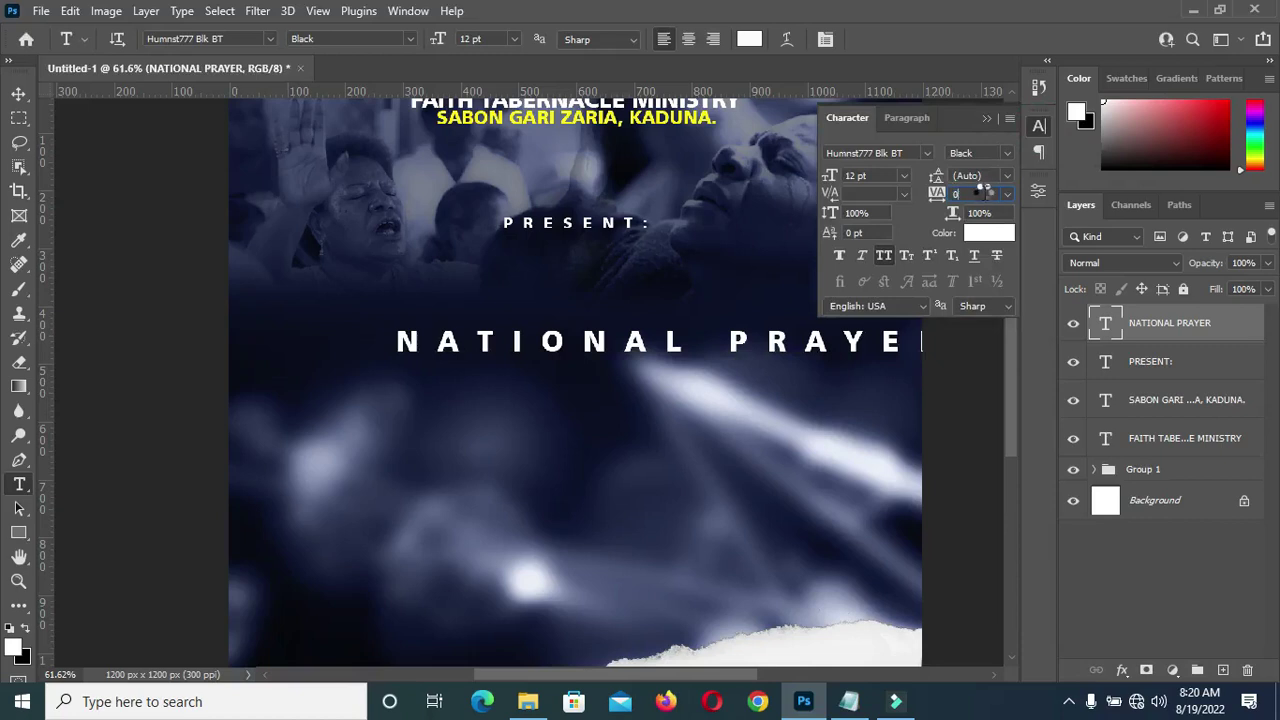
{"action": "key", "text": "Return"}
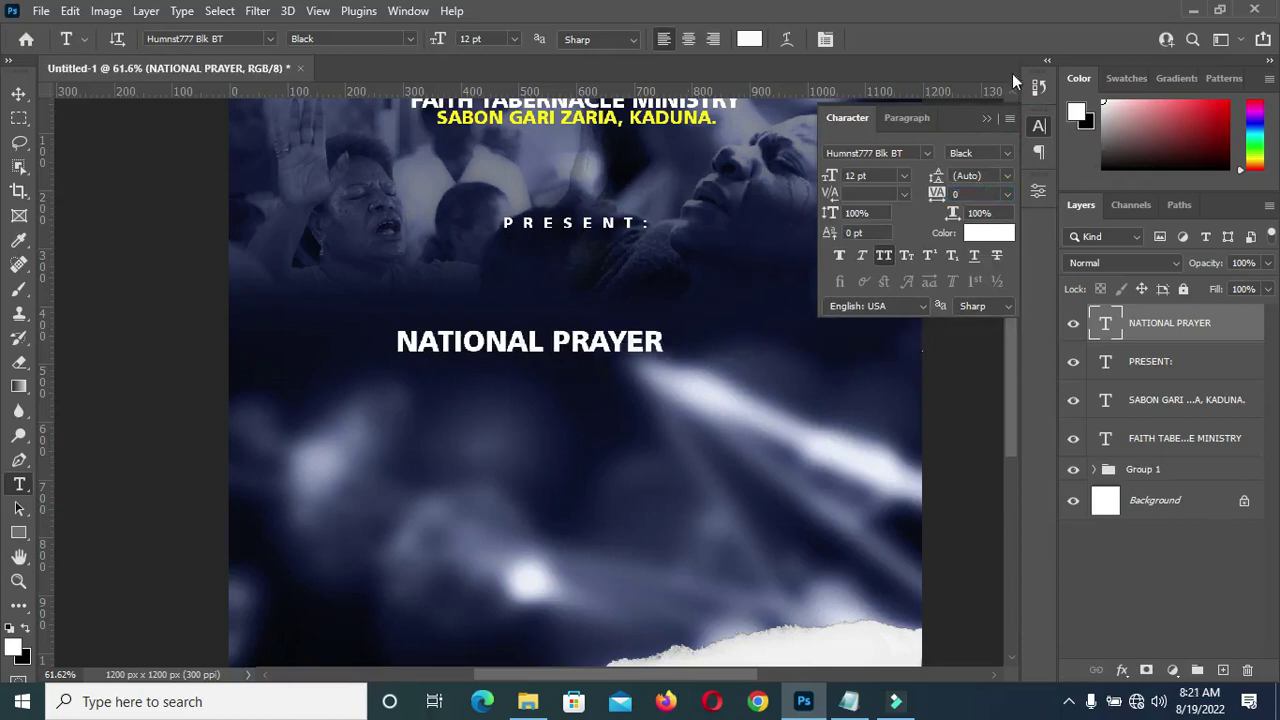
{"action": "left_click", "coordinate": [986, 120]}
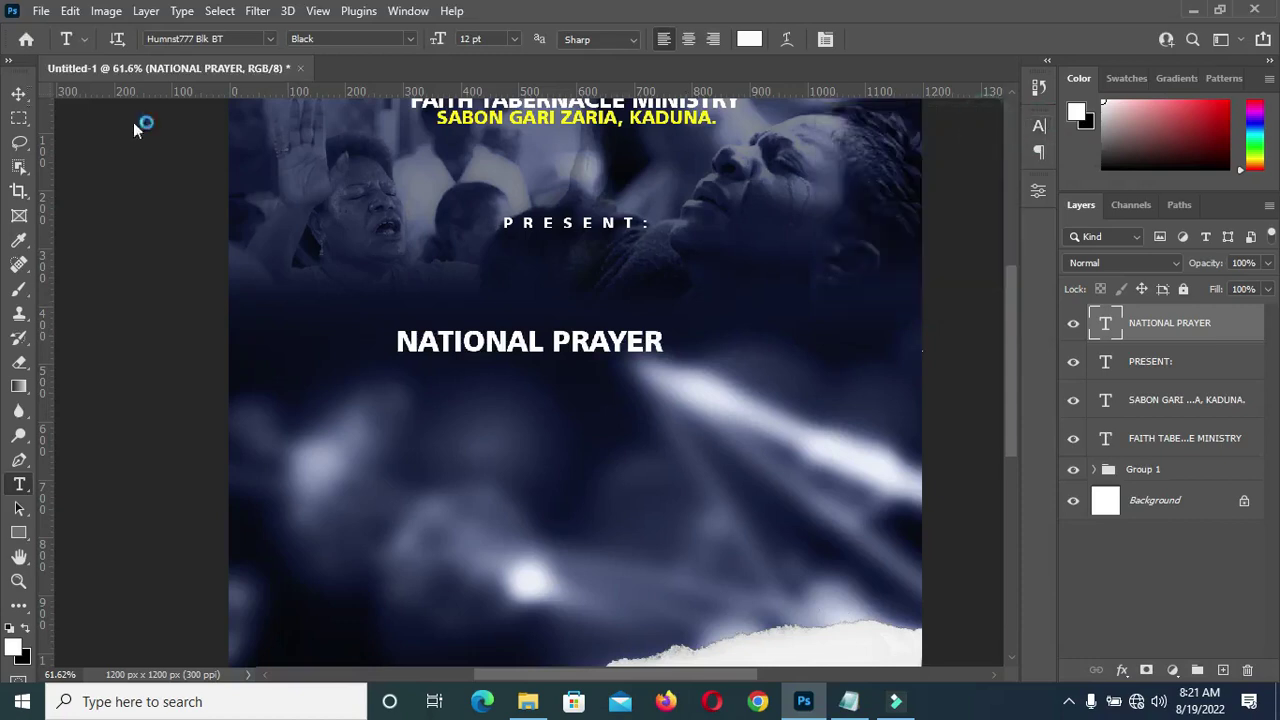
{"action": "left_click", "coordinate": [19, 93]}
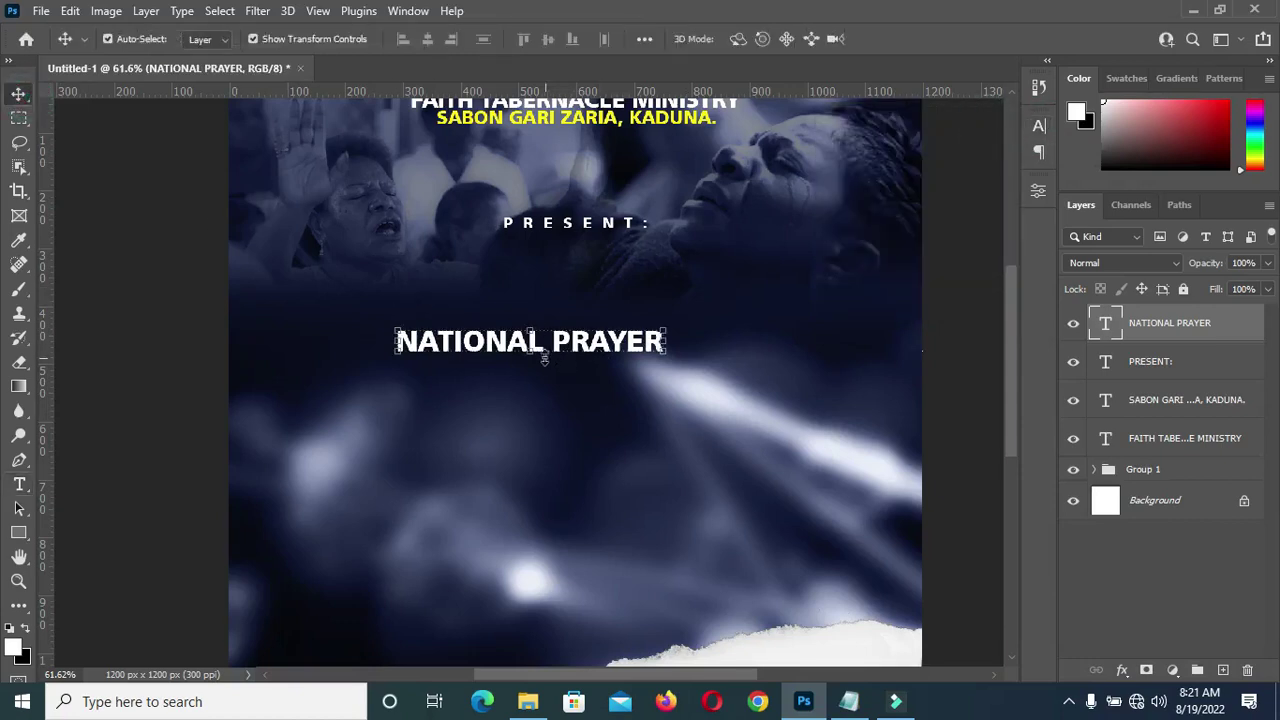
Scale NATIONAL PRAYER to about 200% and move it up closer to PRESENT:
{"action": "left_click_drag", "start_coordinate": [533, 352], "coordinate": [528, 408]}
{"action": "scroll", "coordinate": [529, 366], "scroll_direction": "up", "scroll_amount": 1}
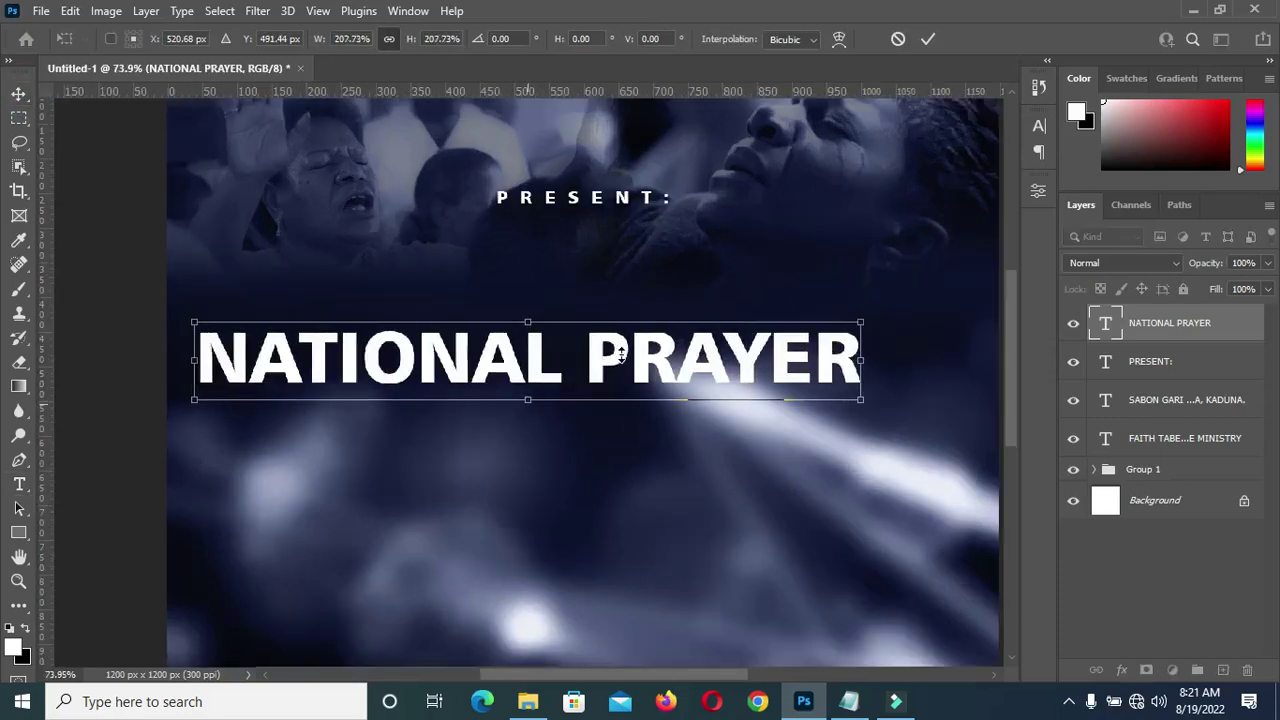
{"action": "scroll", "coordinate": [623, 306], "scroll_direction": "down", "scroll_amount": 1}
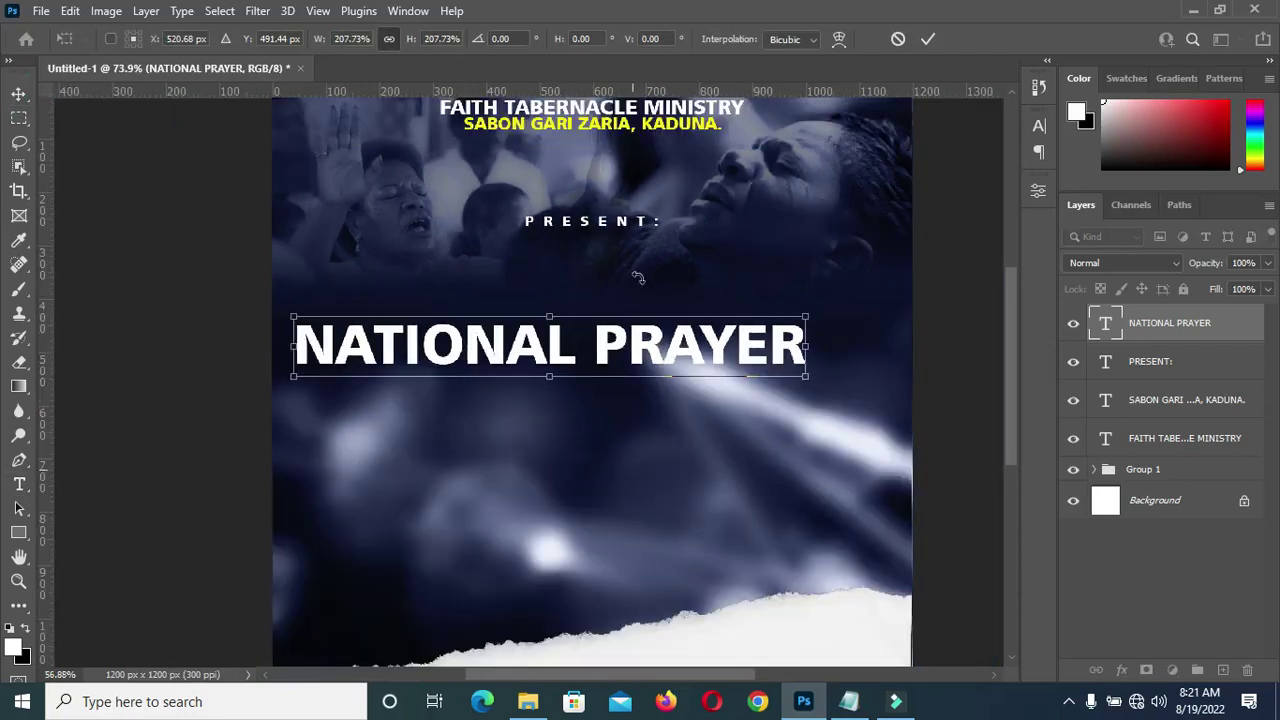
{"action": "left_click_drag", "start_coordinate": [612, 348], "coordinate": [651, 295]}
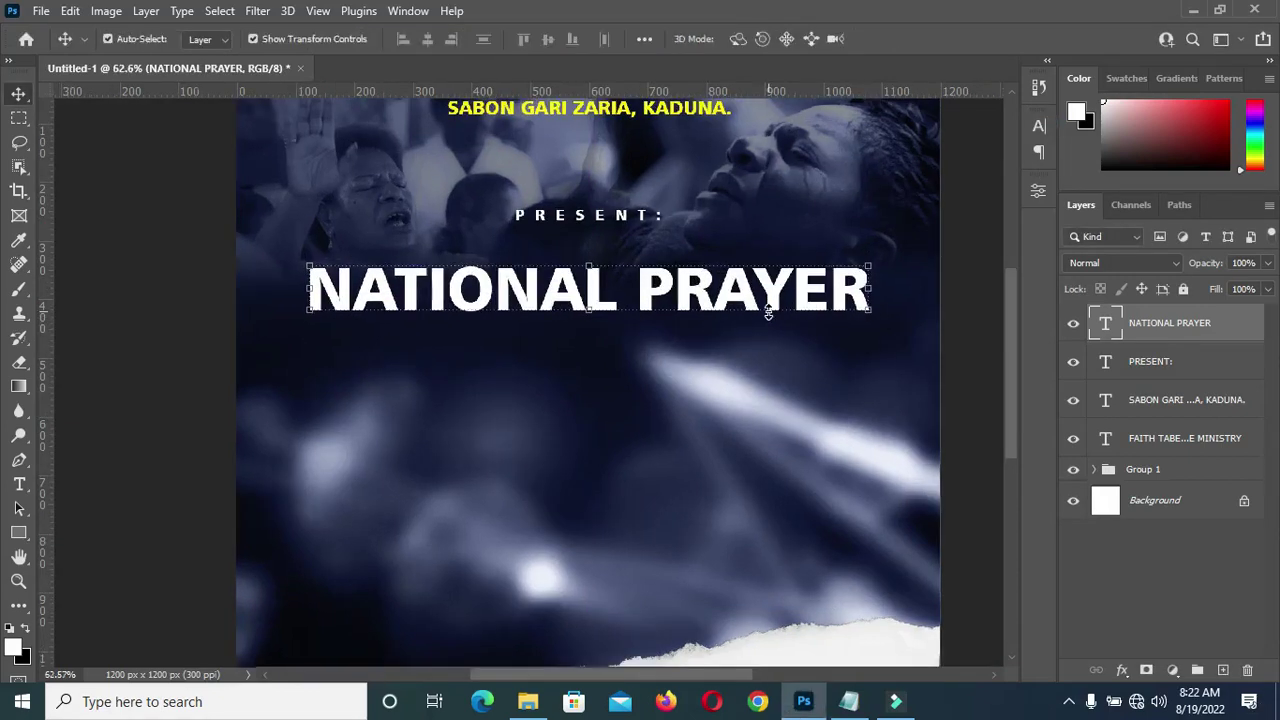
Tighten NATIONAL PRAYER's letter spacing to -20 and centre it horizontally on the canvas
{"action": "left_click", "coordinate": [1041, 126]}
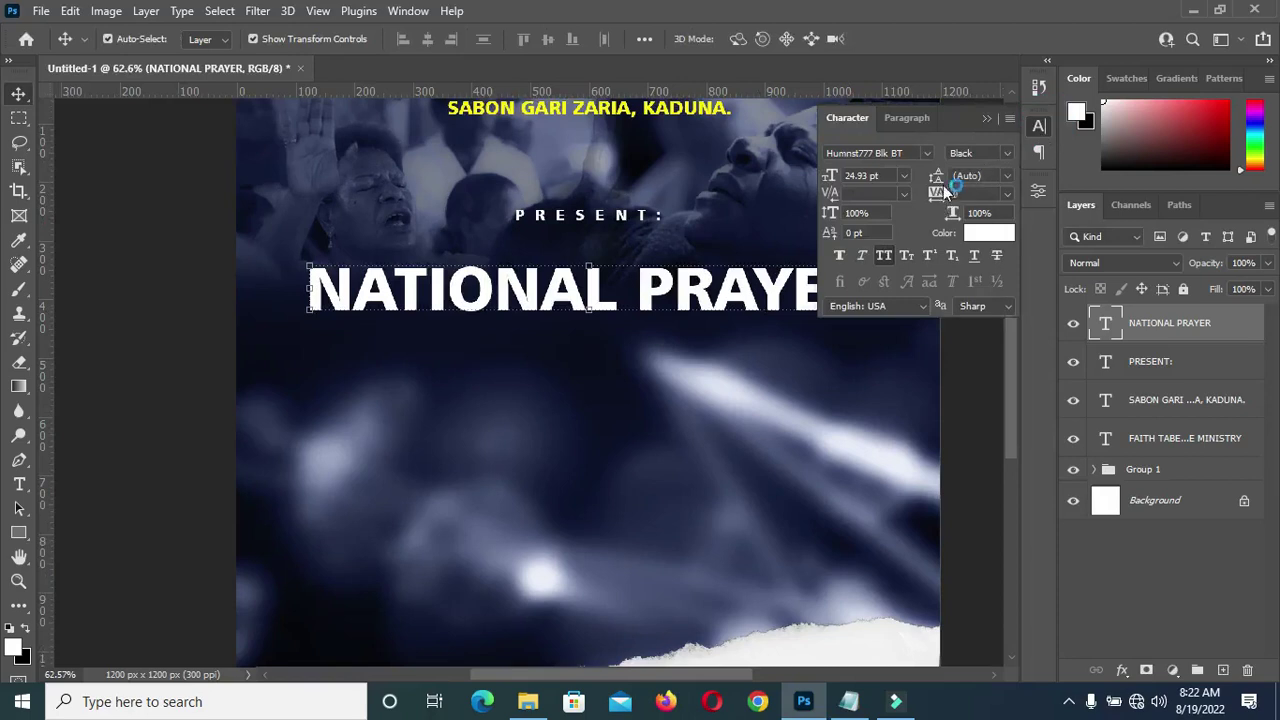
{"action": "left_click_drag", "start_coordinate": [943, 192], "coordinate": [935, 195]}
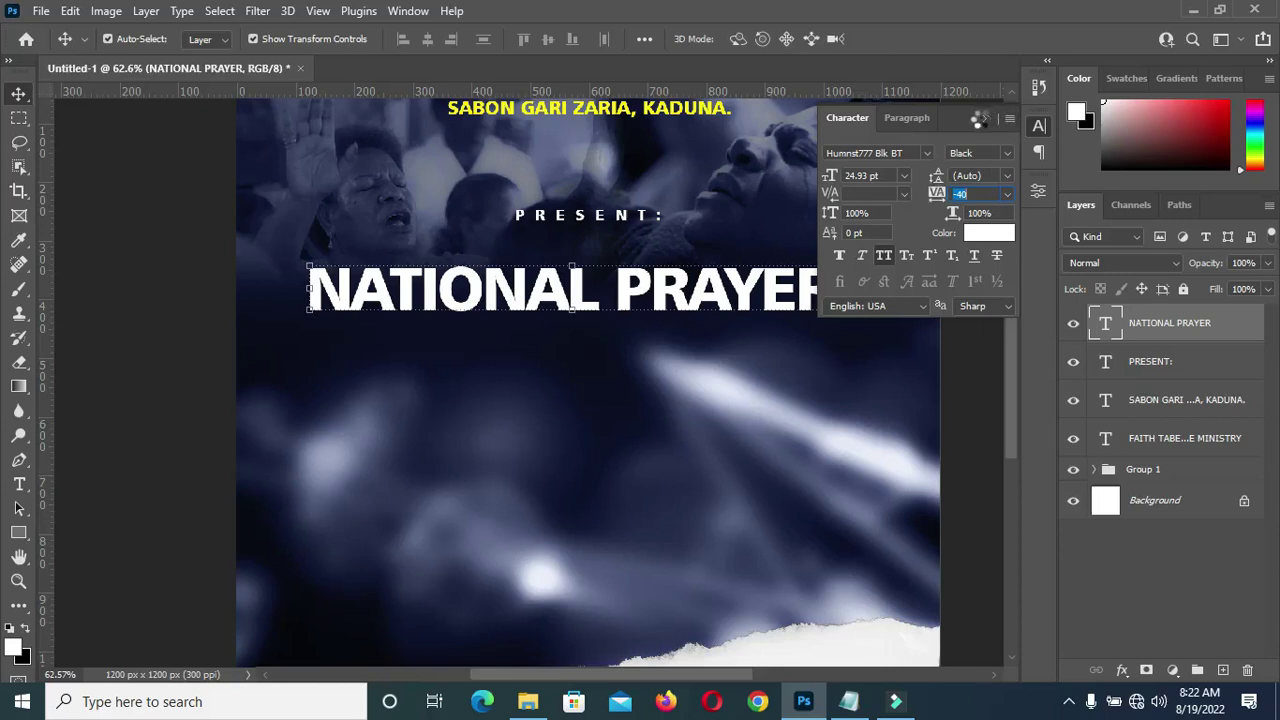
{"action": "left_click", "coordinate": [983, 118]}
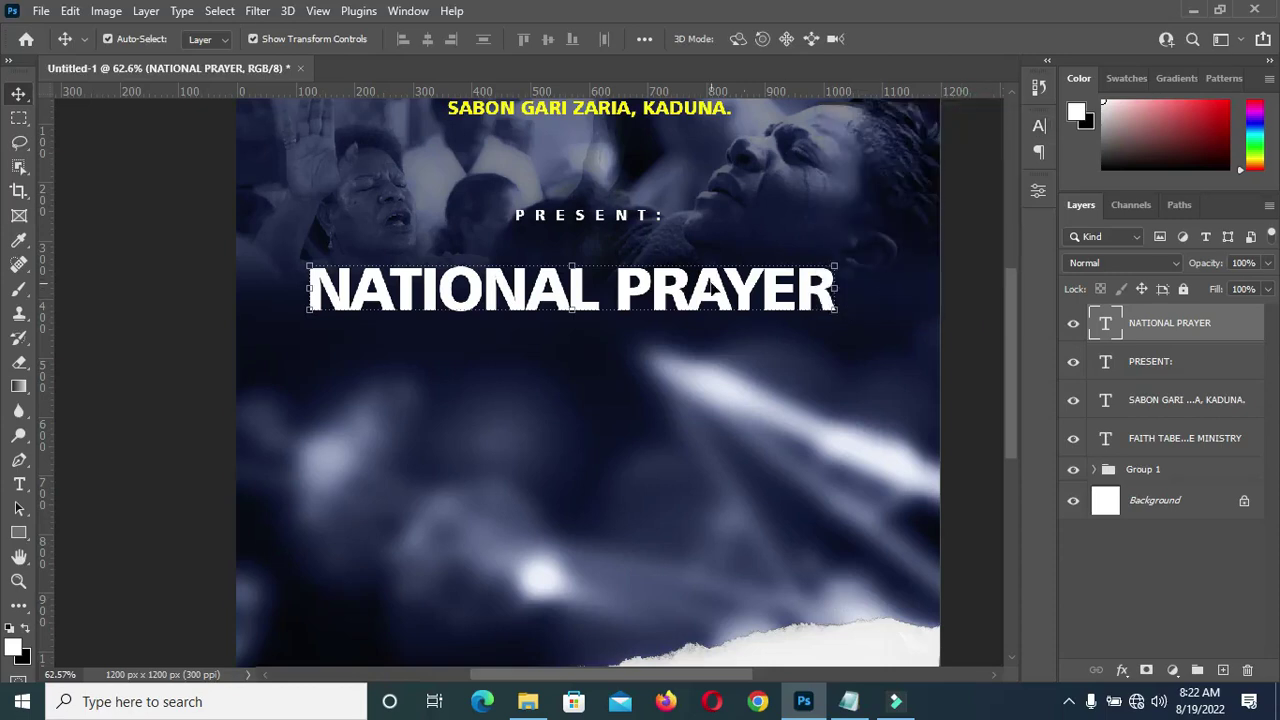
{"action": "key", "text": "ctrl+a"}
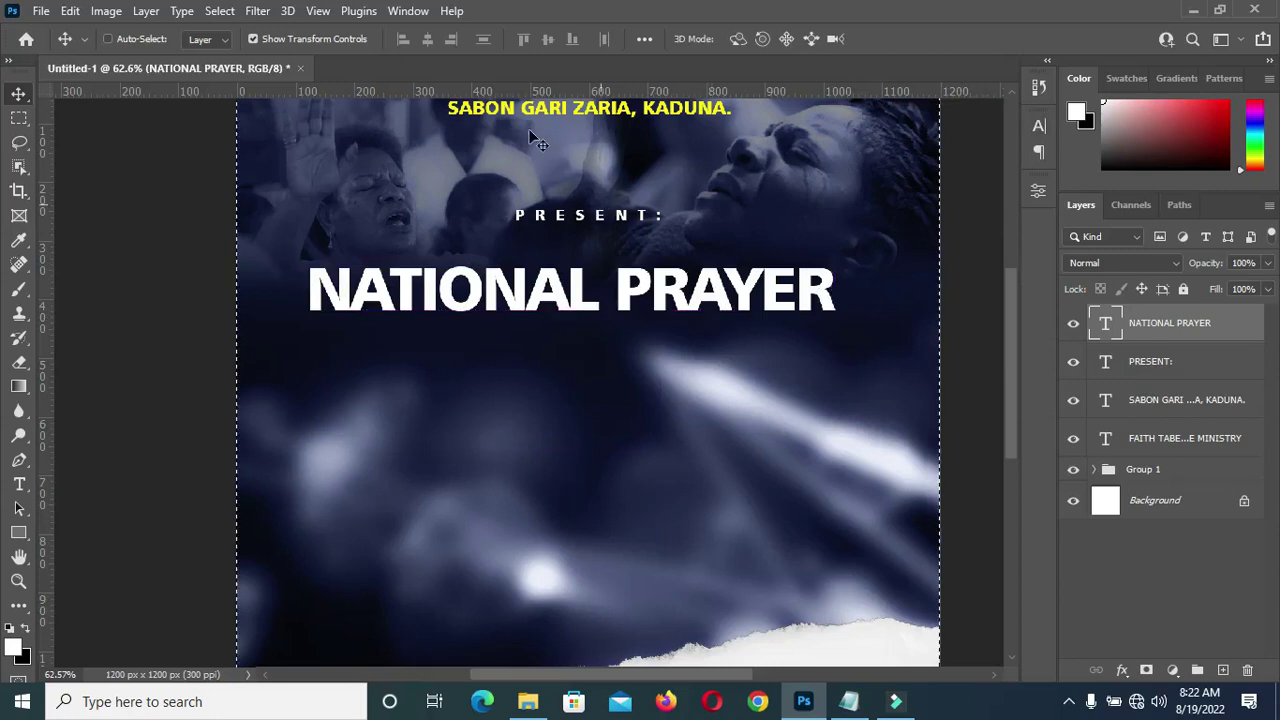
{"action": "left_click", "coordinate": [427, 39]}
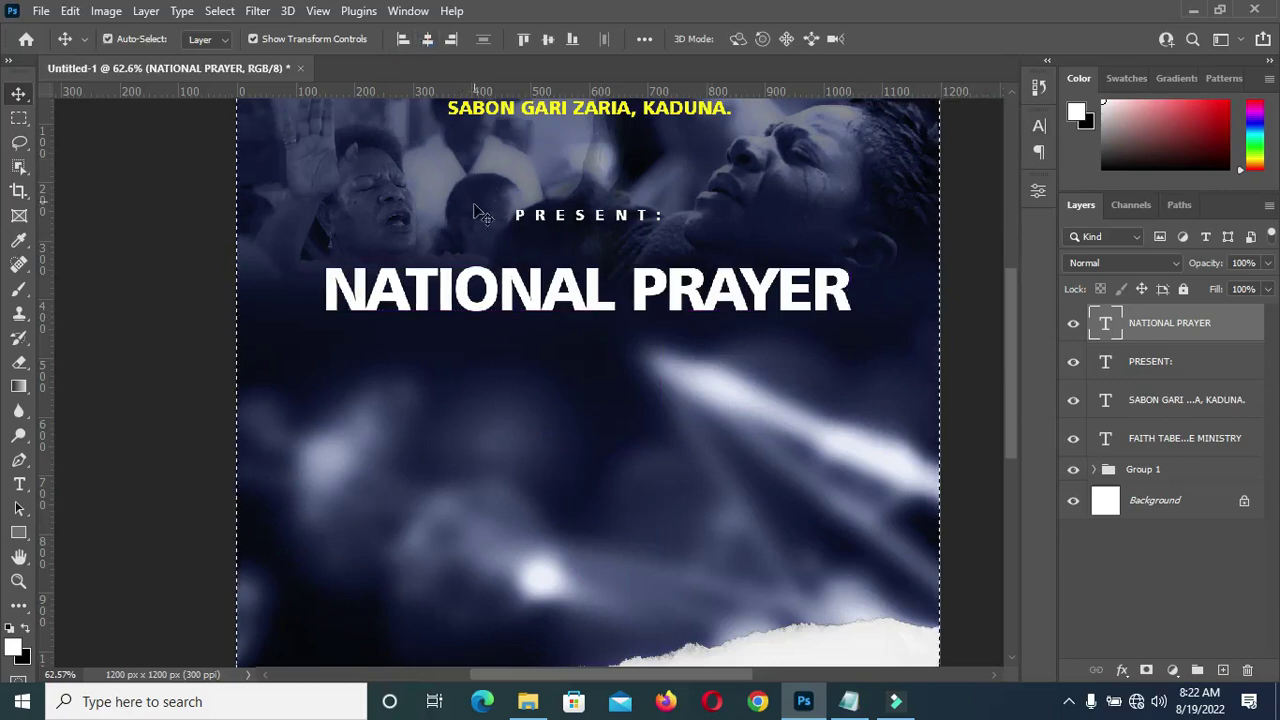
{"action": "key", "text": "ctrl+d"}
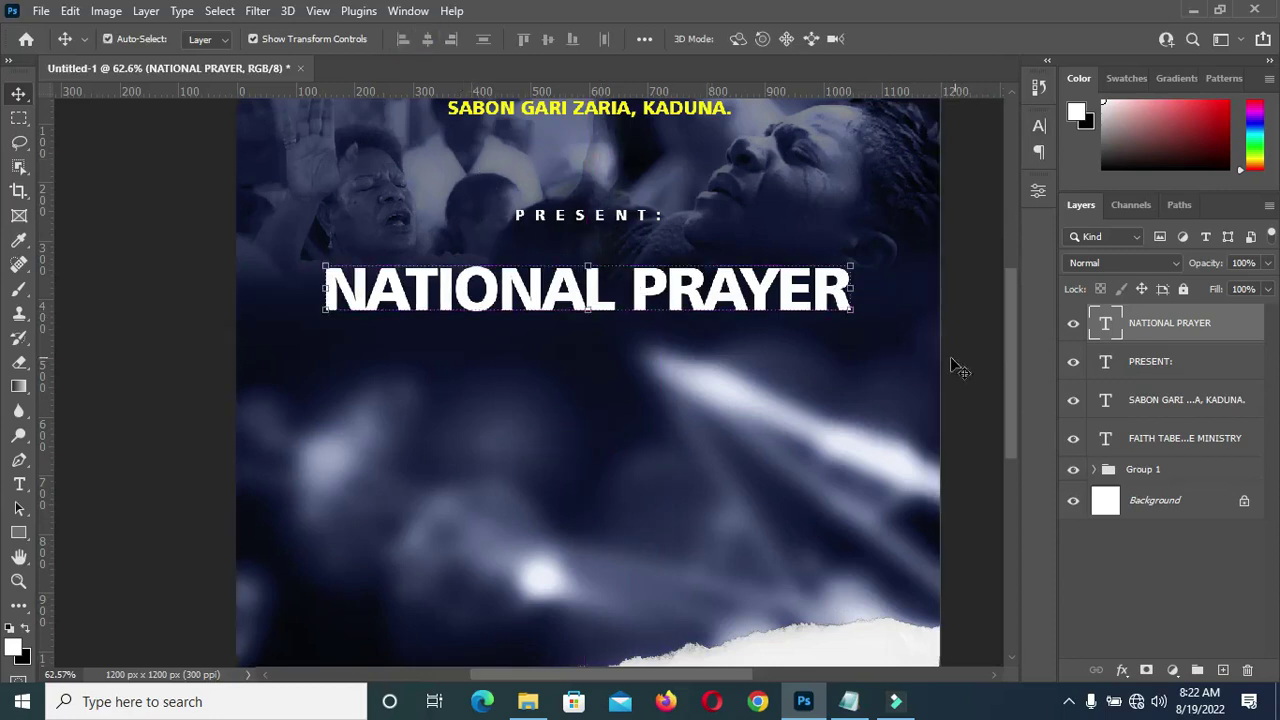
Duplicate the SABON GARI ZARIA, KADUNA. line, drag the copy under NATIONAL PRAYER, and edit its text
{"action": "left_click", "coordinate": [689, 117]}
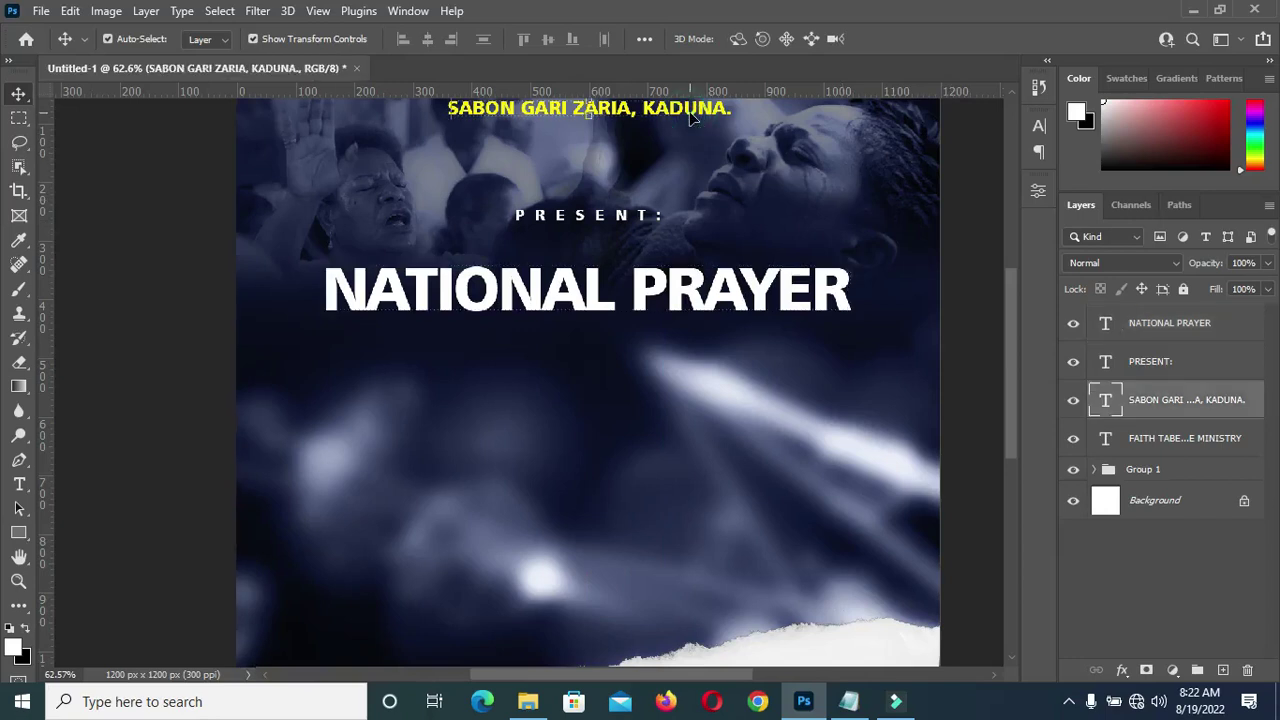
{"action": "key", "text": "ctrl+j"}
{"action": "left_click_drag", "start_coordinate": [686, 124], "coordinate": [668, 326]}
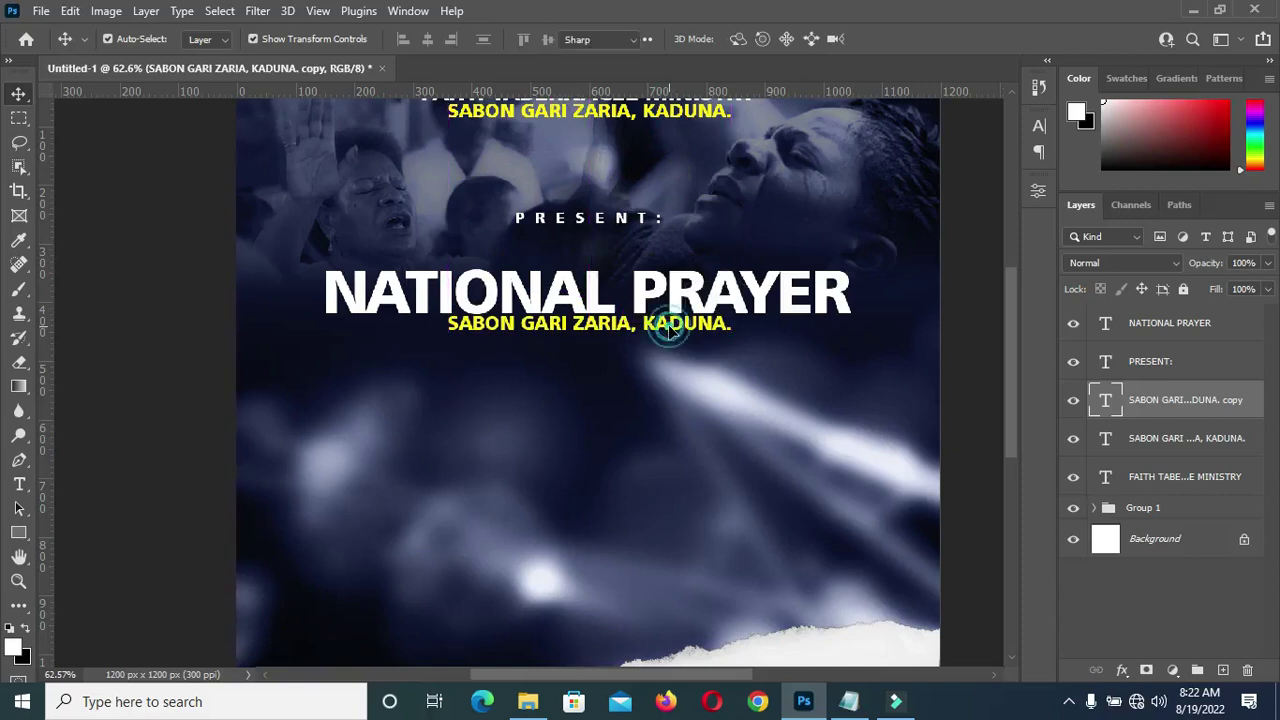
{"action": "double_click", "coordinate": [670, 330]}
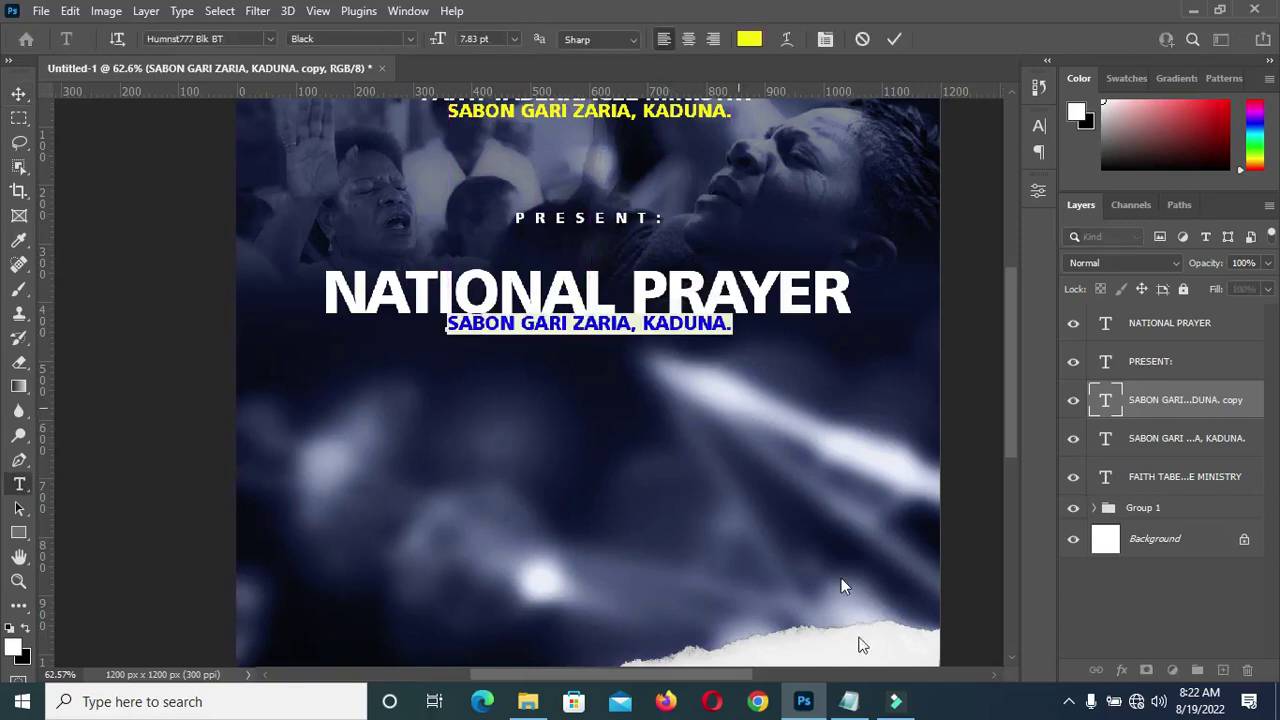
Replace the copied line's text with 'Conference' from the notes, remove the extra line, and commit
{"action": "left_click", "coordinate": [848, 701]}
{"action": "key", "text": "ctrl+c"}
{"action": "left_click_drag", "start_coordinate": [278, 456], "coordinate": [352, 458]}
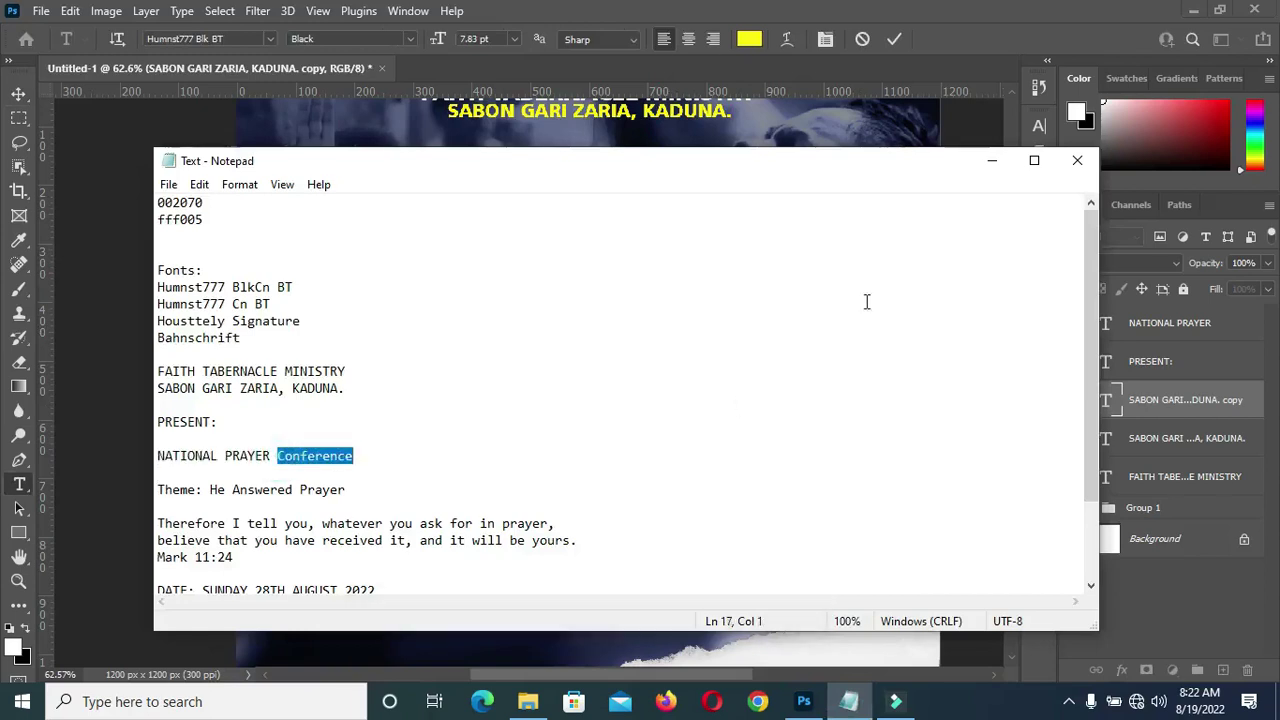
{"action": "left_click", "coordinate": [991, 160]}
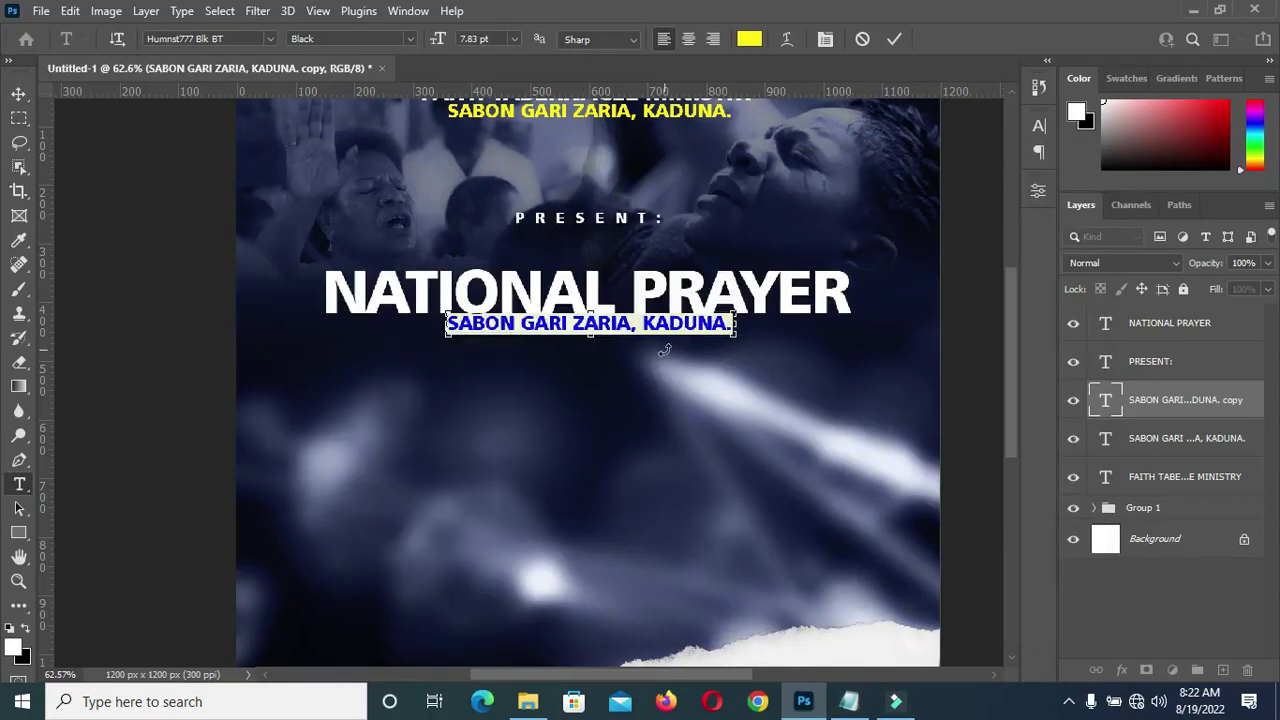
{"action": "key", "text": "ctrl+v"}
{"action": "key", "text": "BackSpace"}
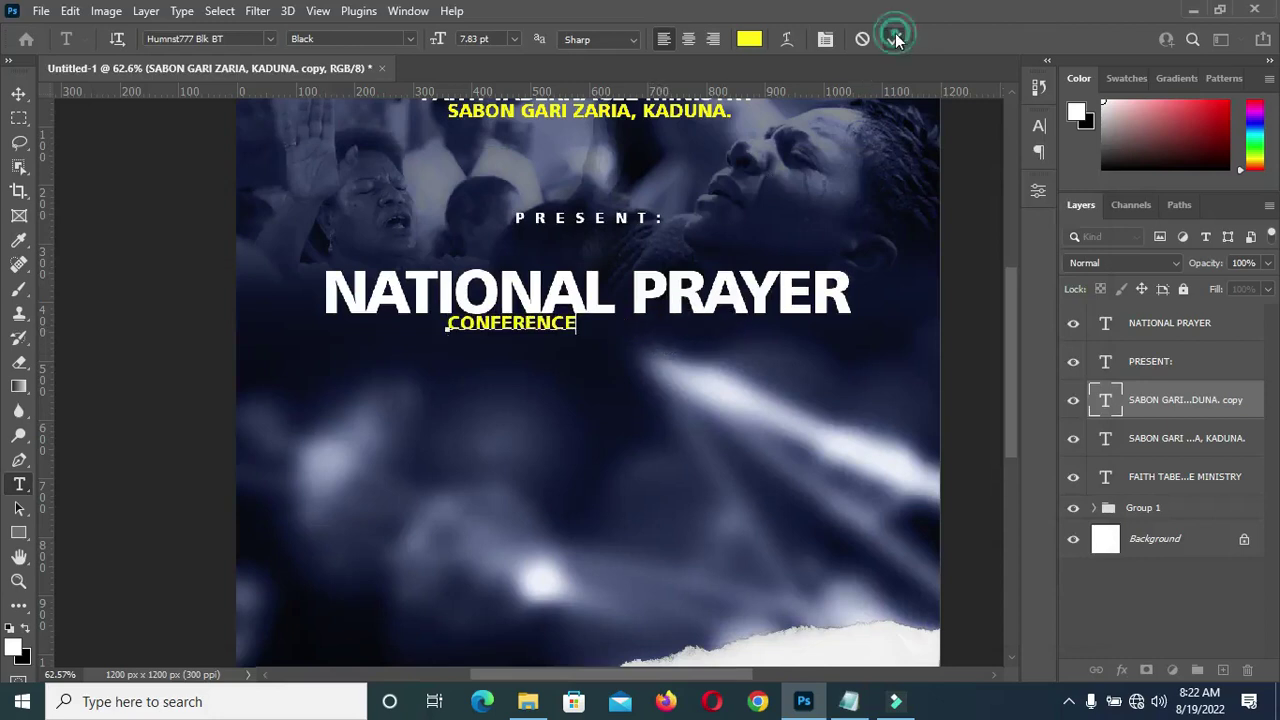
{"action": "key", "text": "ctrl+Return"}
{"action": "key", "text": "v"}
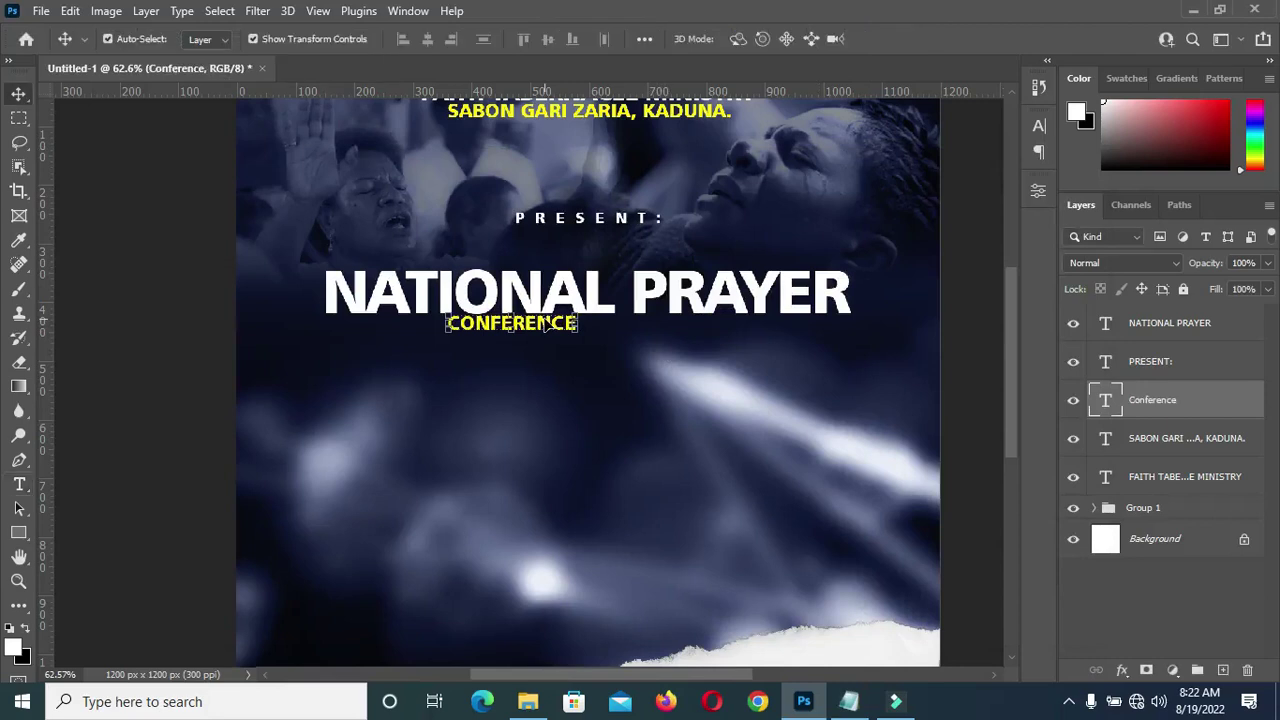
{"action": "key", "text": "t"}
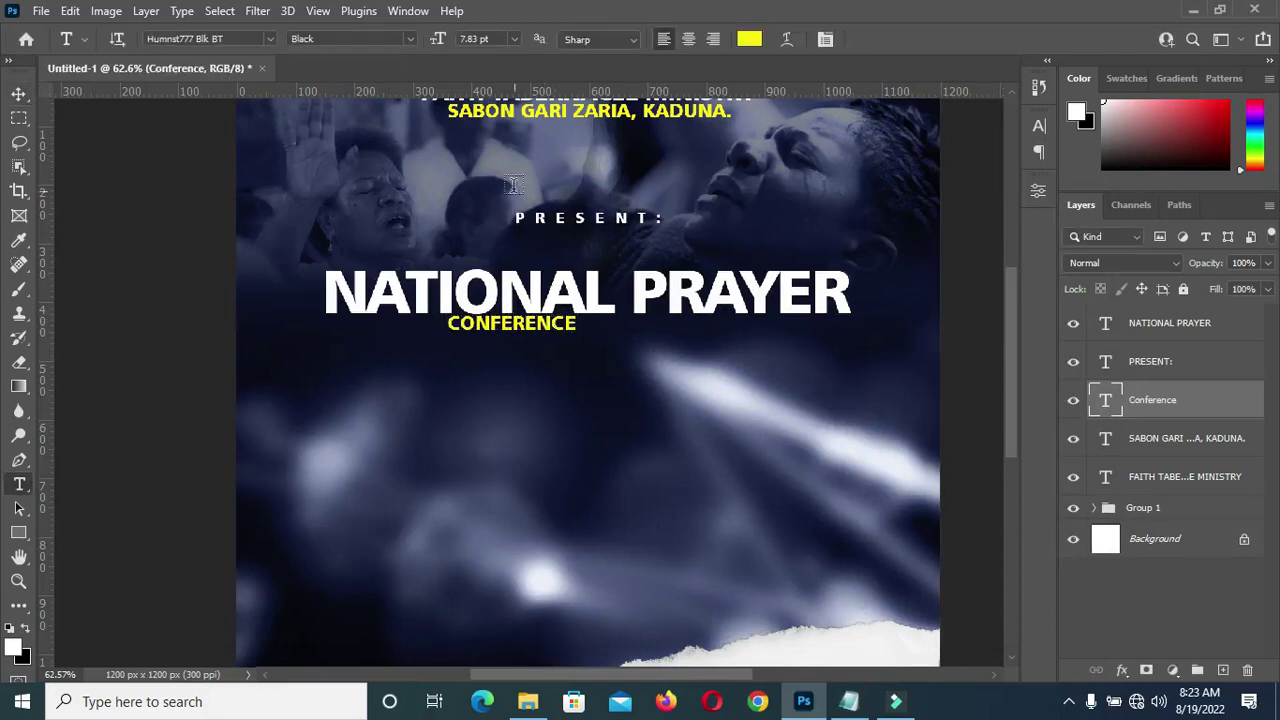
Change the CONFERENCE text's font to the Embassy BT script
{"action": "scroll", "coordinate": [530, 287], "scroll_direction": "up", "scroll_amount": 2}
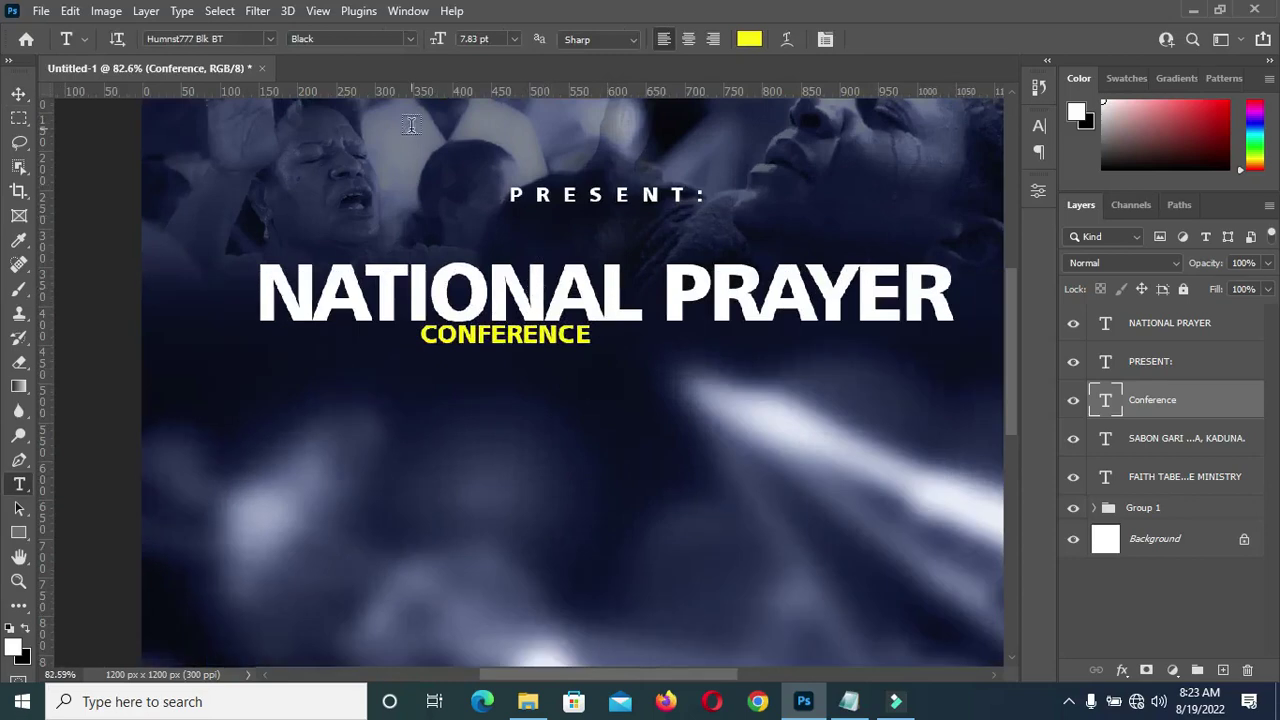
{"action": "left_click", "coordinate": [271, 38]}
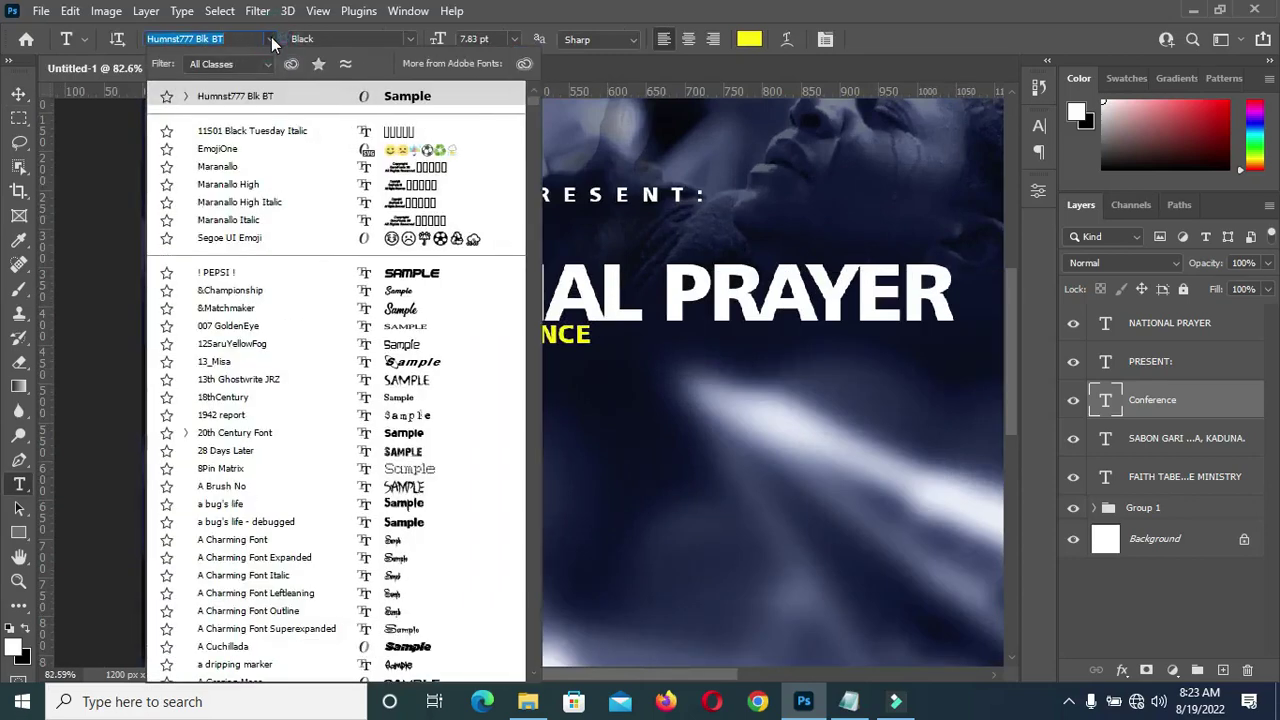
{"action": "type", "text": "emba"}
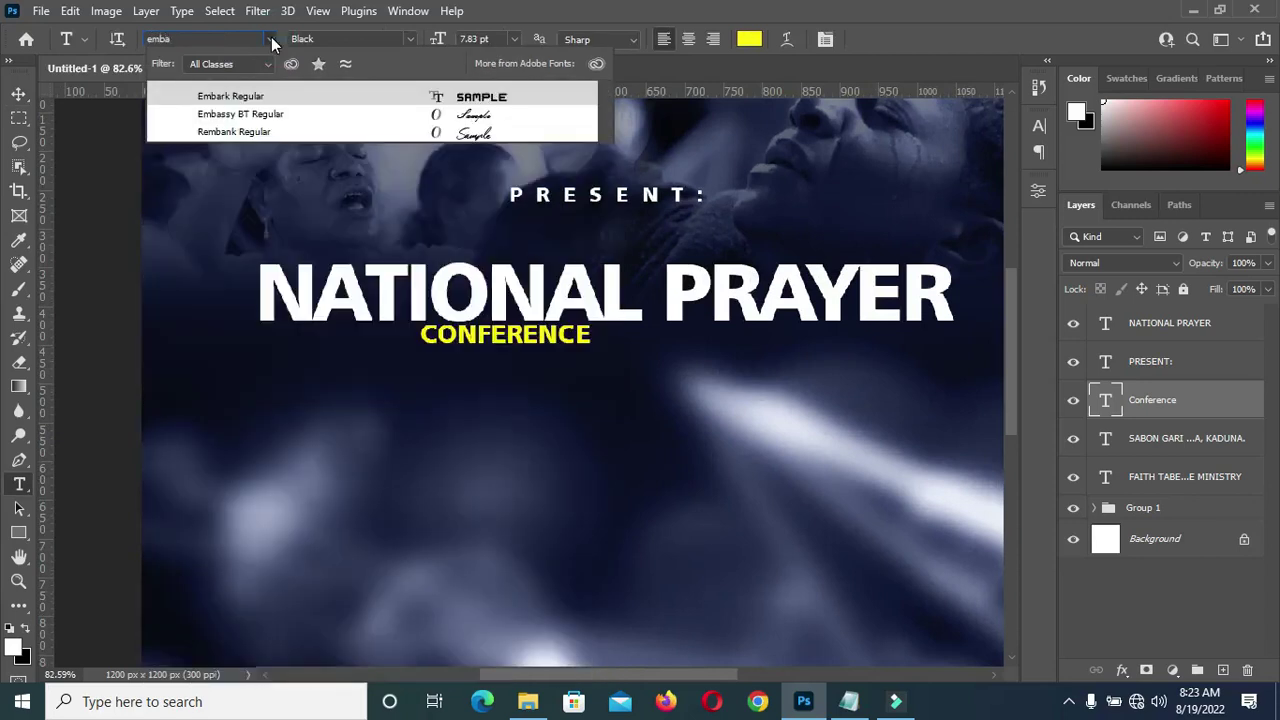
{"action": "key", "text": "Return"}
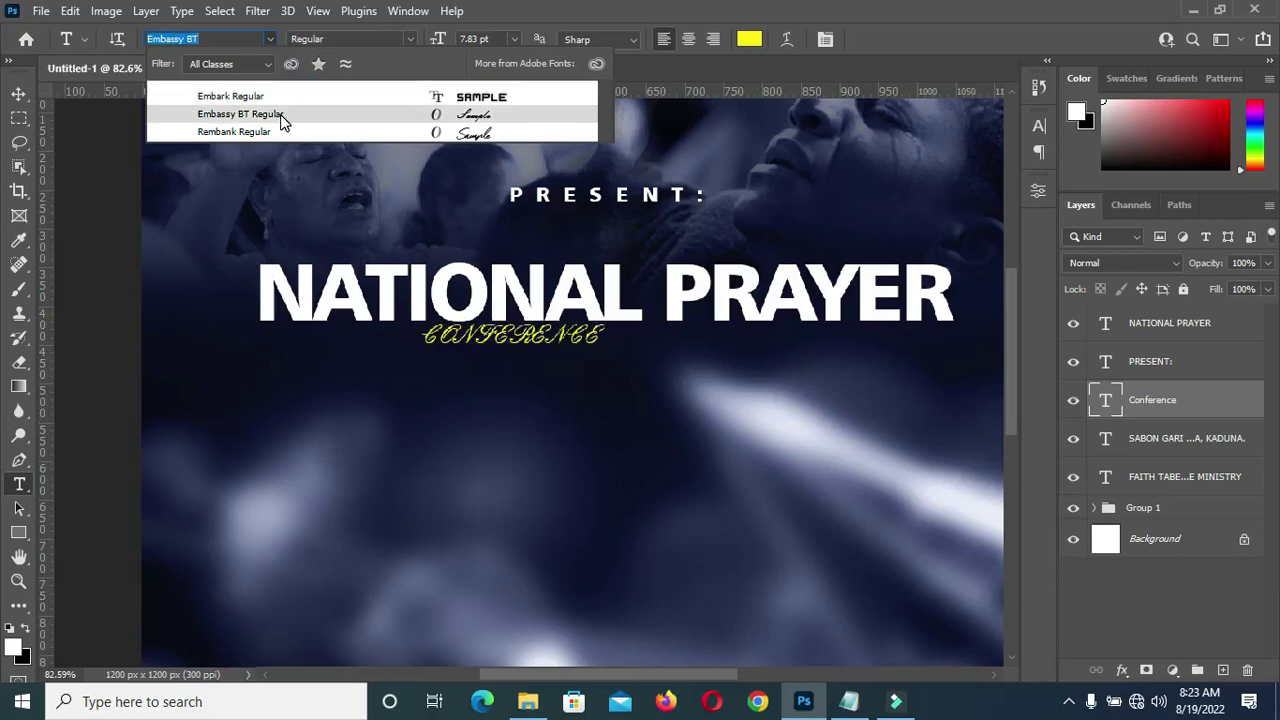
{"action": "left_click", "coordinate": [272, 132]}
{"action": "left_click", "coordinate": [278, 116]}
{"action": "key", "text": "Return"}
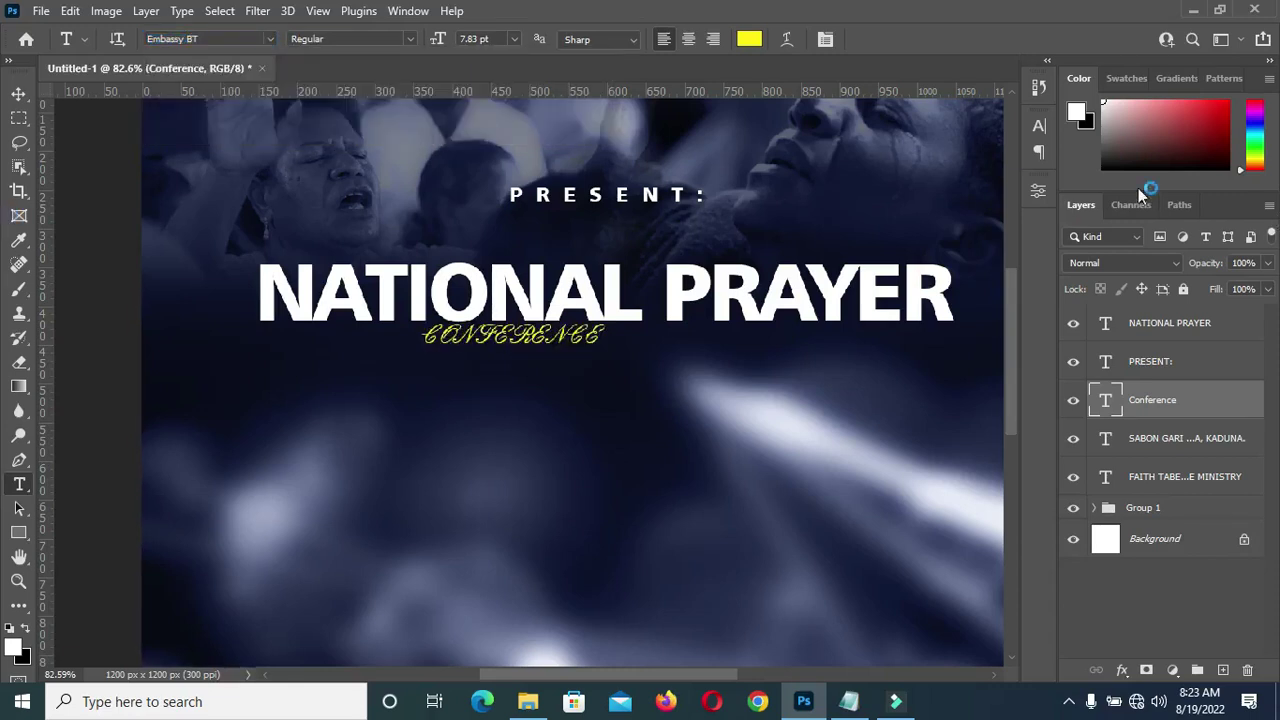
Turn off All Caps so the word reads 'Conference' in mixed case
{"action": "left_click", "coordinate": [1036, 121]}
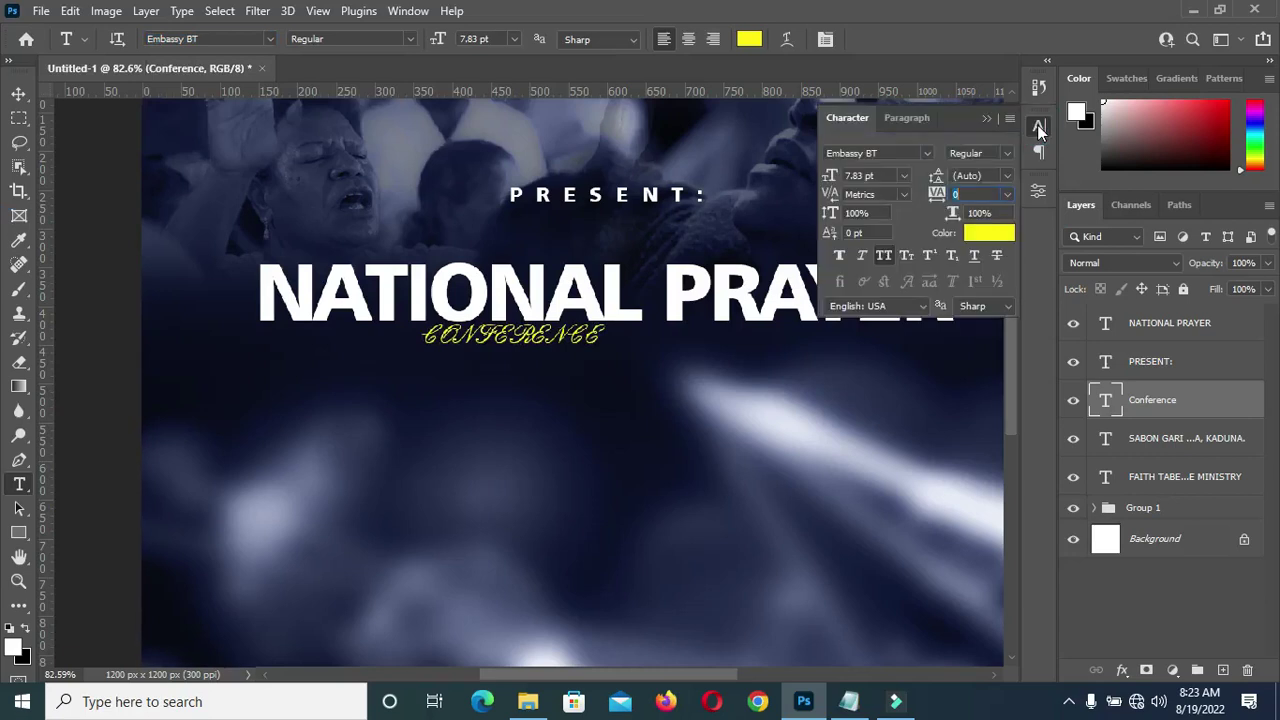
{"action": "left_click", "coordinate": [886, 256]}
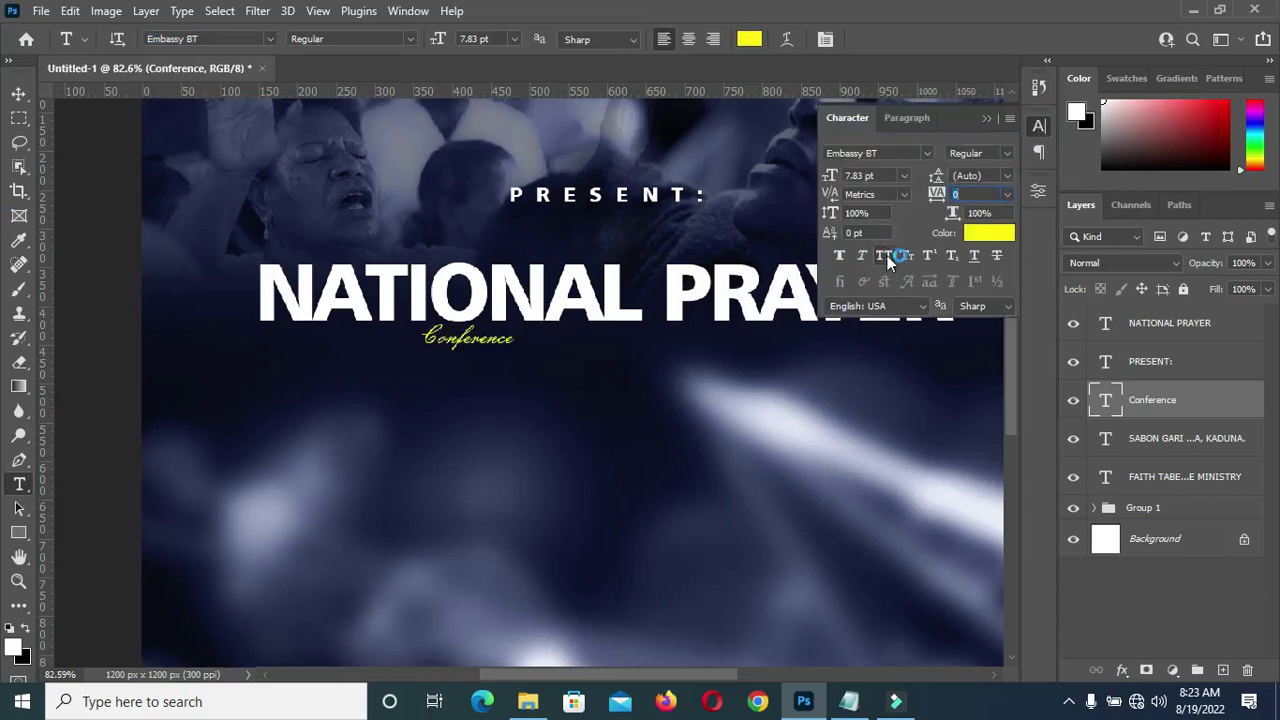
{"action": "left_click", "coordinate": [987, 118]}
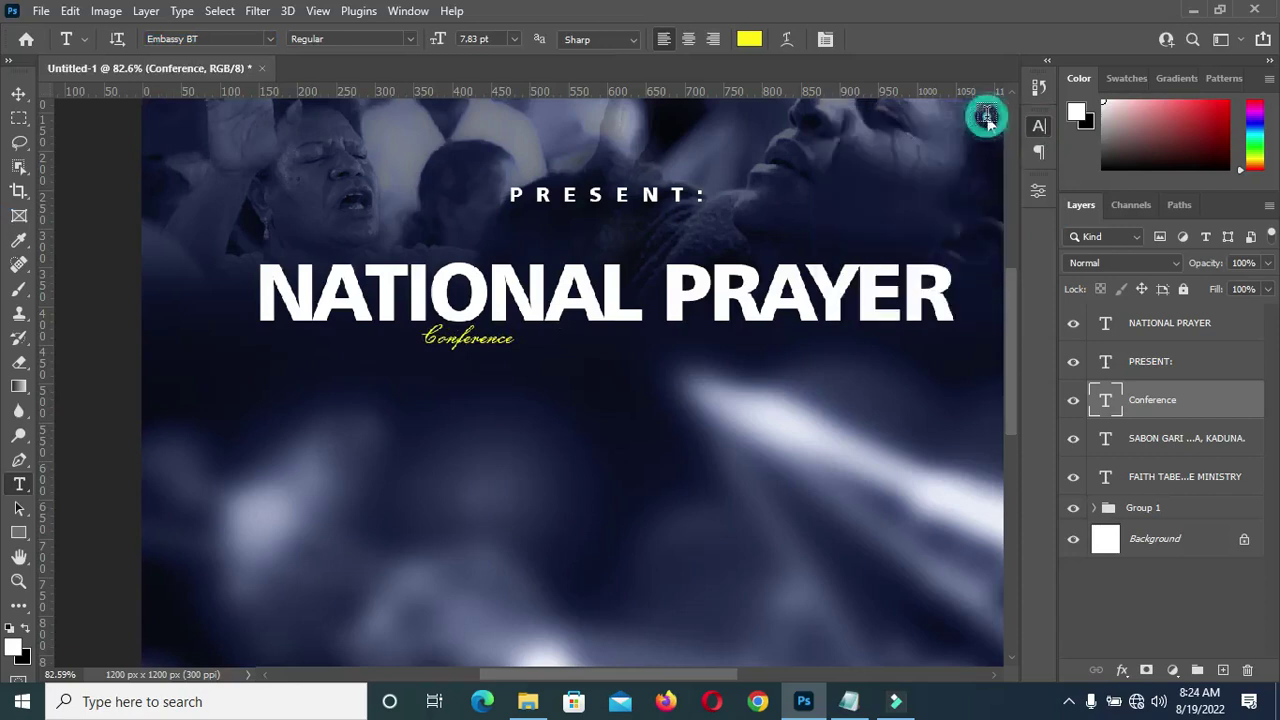
{"action": "left_click", "coordinate": [18, 93]}
{"action": "scroll", "coordinate": [466, 331], "scroll_direction": "up", "scroll_amount": 1}
{"action": "key", "text": "ctrl+t"}
Enlarge the Conference script to about 402%
{"action": "left_click_drag", "start_coordinate": [526, 341], "coordinate": [862, 340]}
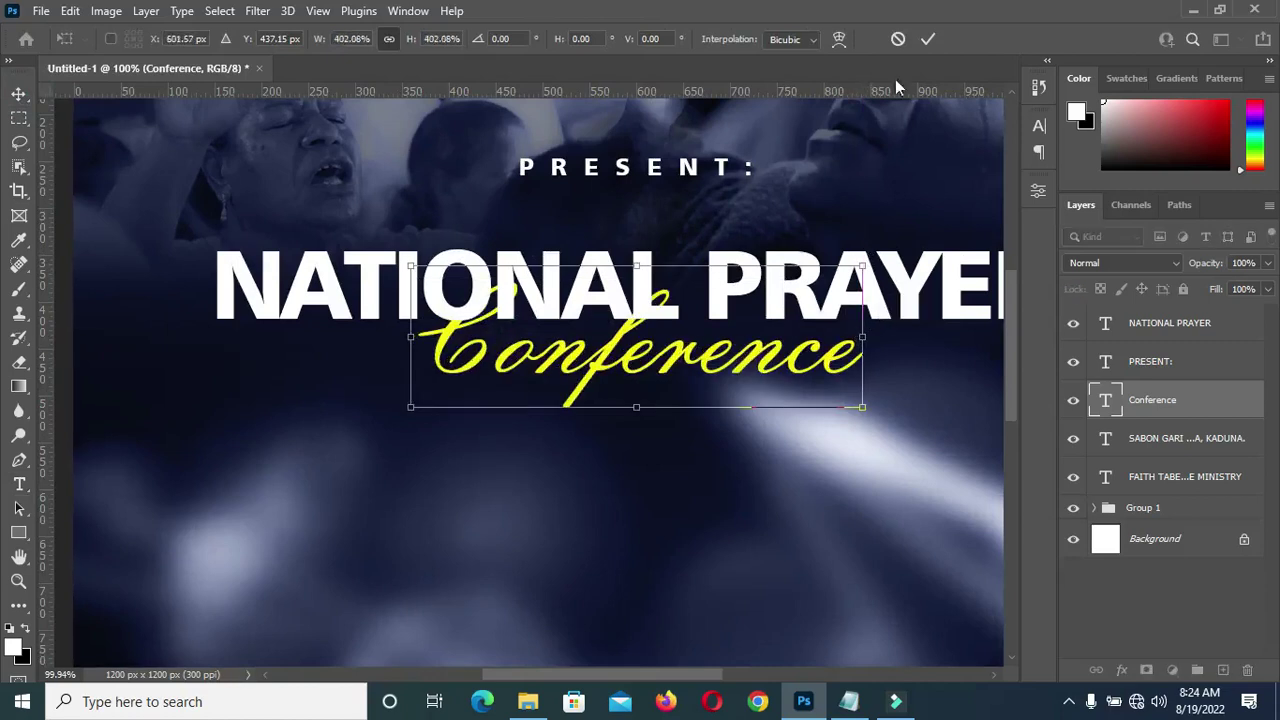
{"action": "left_click", "coordinate": [928, 38]}
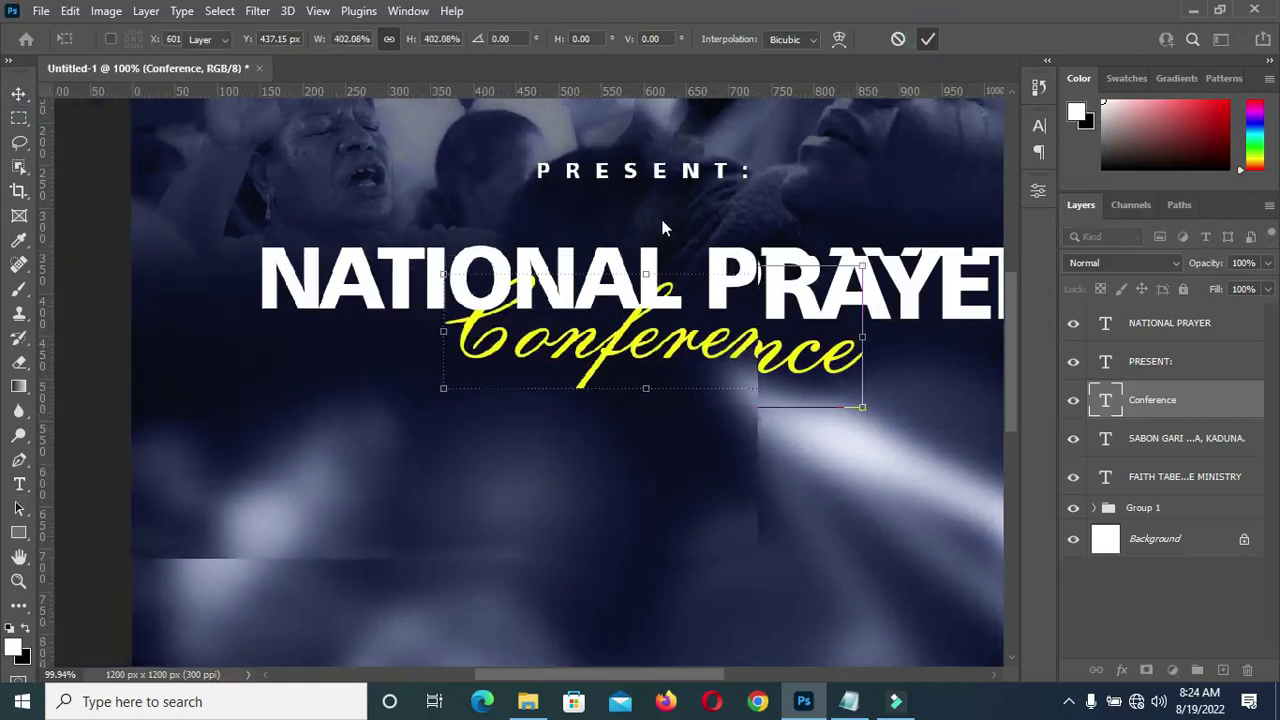
{"action": "scroll", "coordinate": [662, 228], "scroll_direction": "down", "scroll_amount": 5}
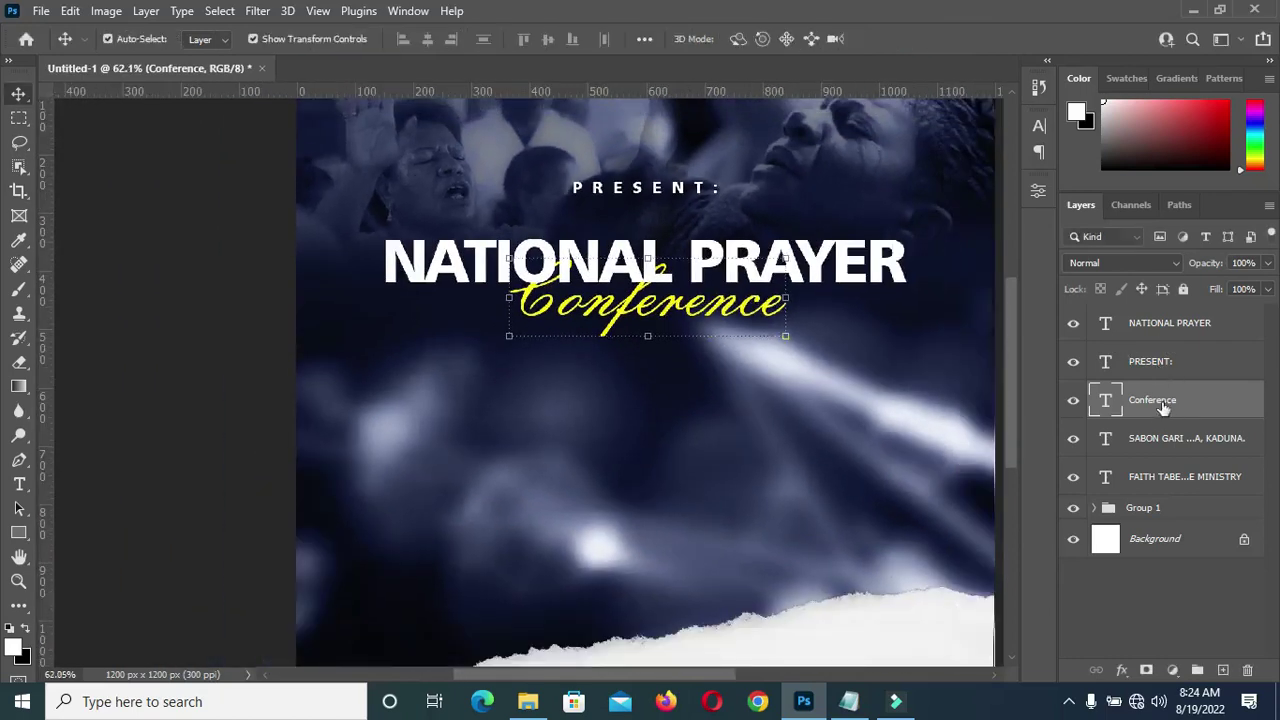
Bring the Conference layer to the top of the stack and centre it horizontally on the canvas
{"action": "left_click", "coordinate": [1163, 408]}
{"action": "key", "text": "ctrl+shift+bracketright"}
{"action": "scroll", "coordinate": [492, 290], "scroll_direction": "down", "scroll_amount": 2}
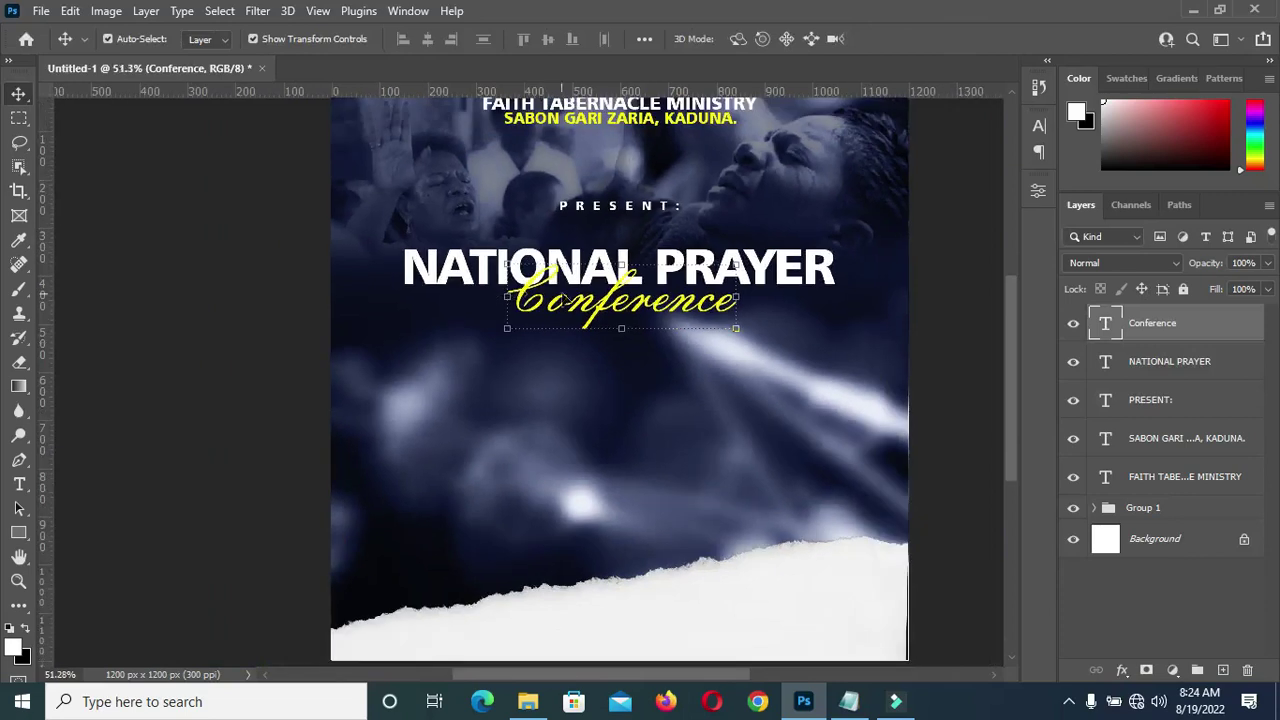
{"action": "scroll", "coordinate": [698, 280], "scroll_direction": "up", "scroll_amount": 1}
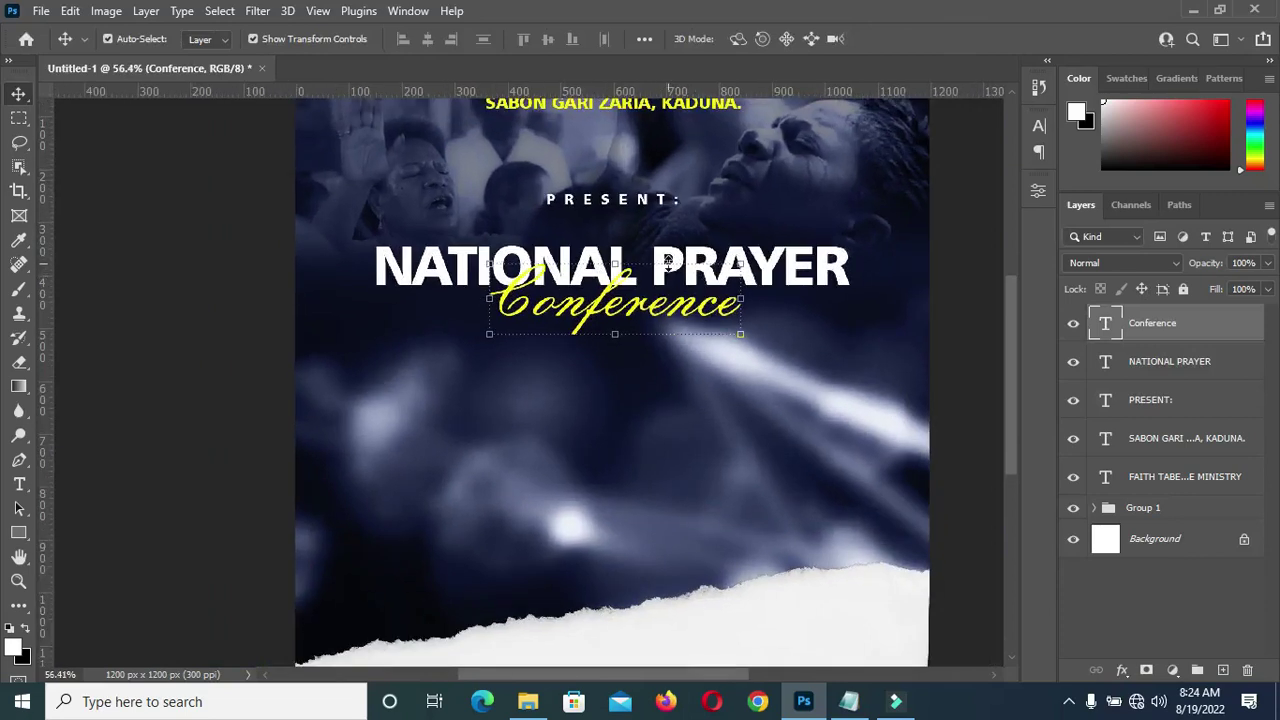
{"action": "key", "text": "ctrl+a"}
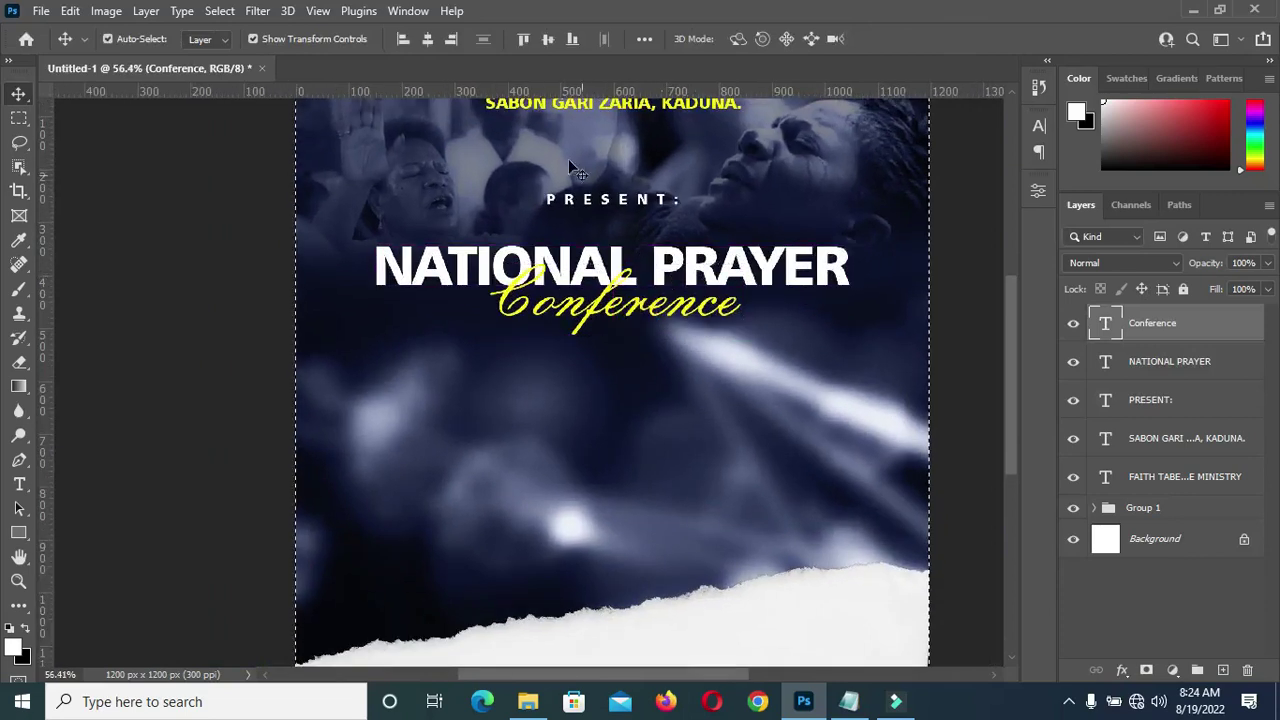
{"action": "left_click", "coordinate": [427, 38]}
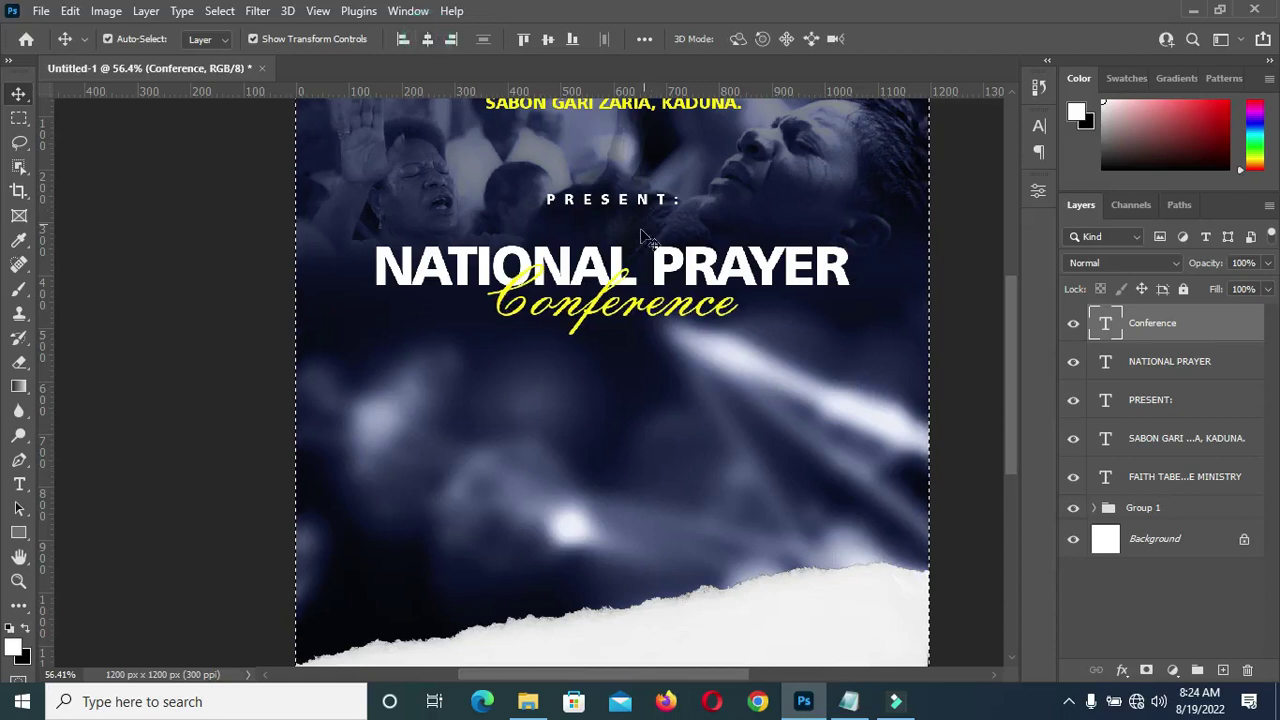
{"action": "key", "text": "ctrl+d"}
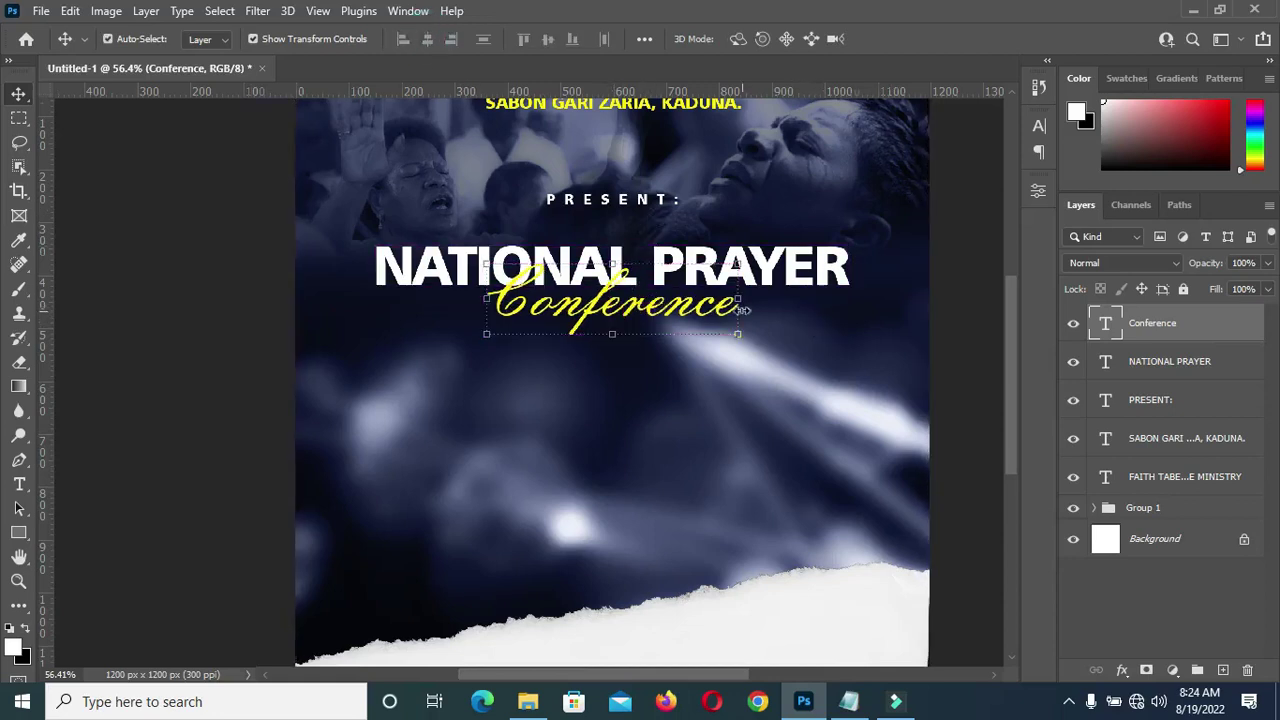
{"action": "scroll", "coordinate": [742, 310], "scroll_direction": "up", "scroll_amount": 1}
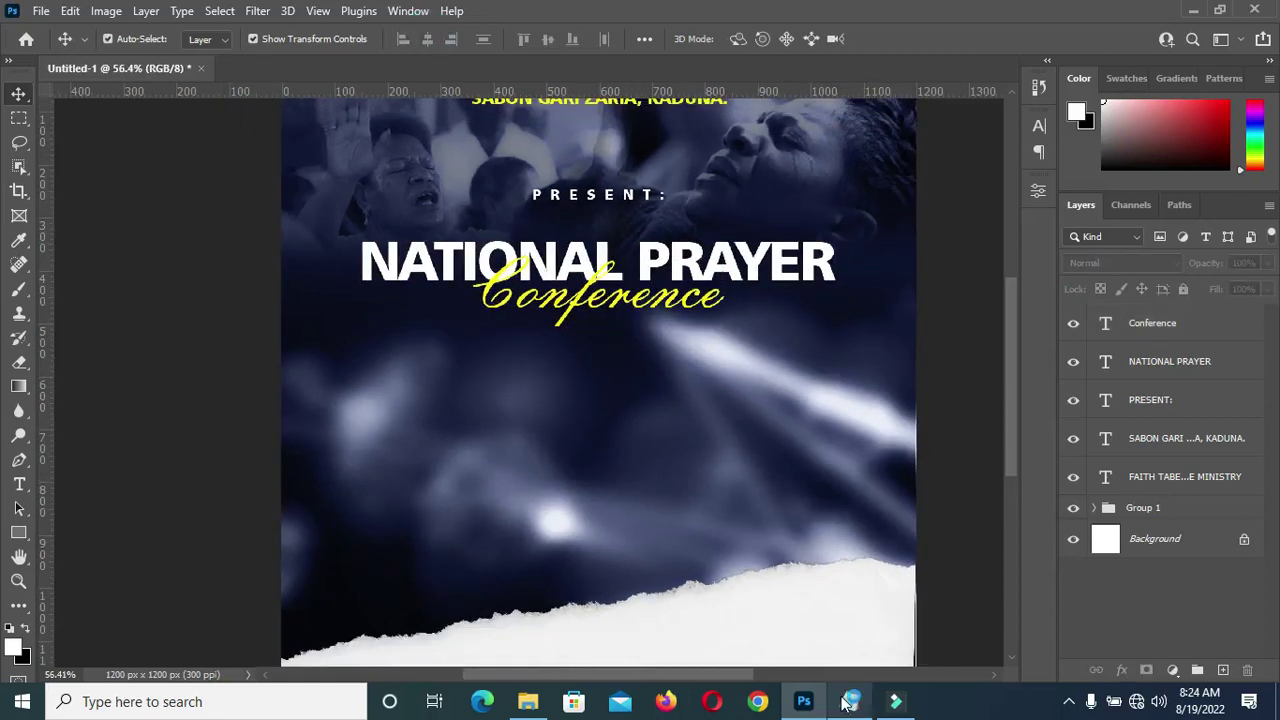
Add a 'Theme:' text layer on the left of the flyer
{"action": "left_click", "coordinate": [849, 701]}
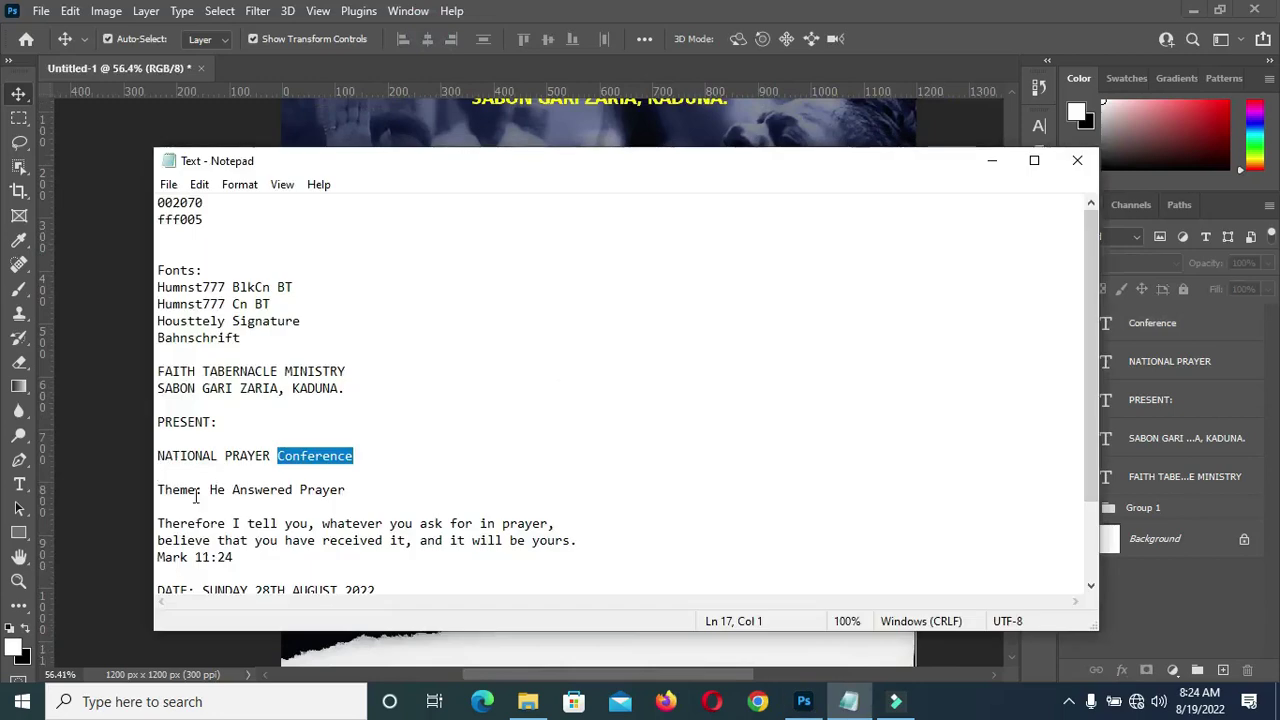
{"action": "key", "text": "ctrl+c"}
{"action": "left_click_drag", "start_coordinate": [202, 490], "coordinate": [158, 490]}
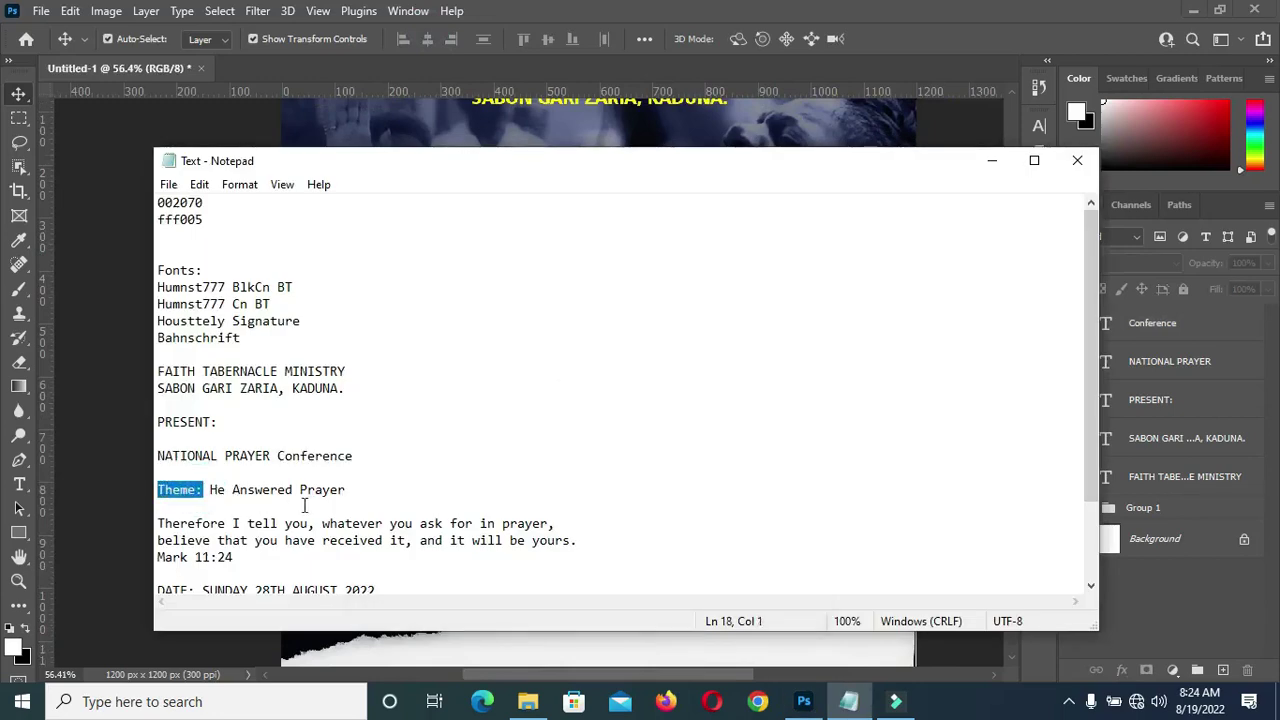
{"action": "left_click", "coordinate": [991, 161]}
{"action": "key", "text": "ctrl+plus"}
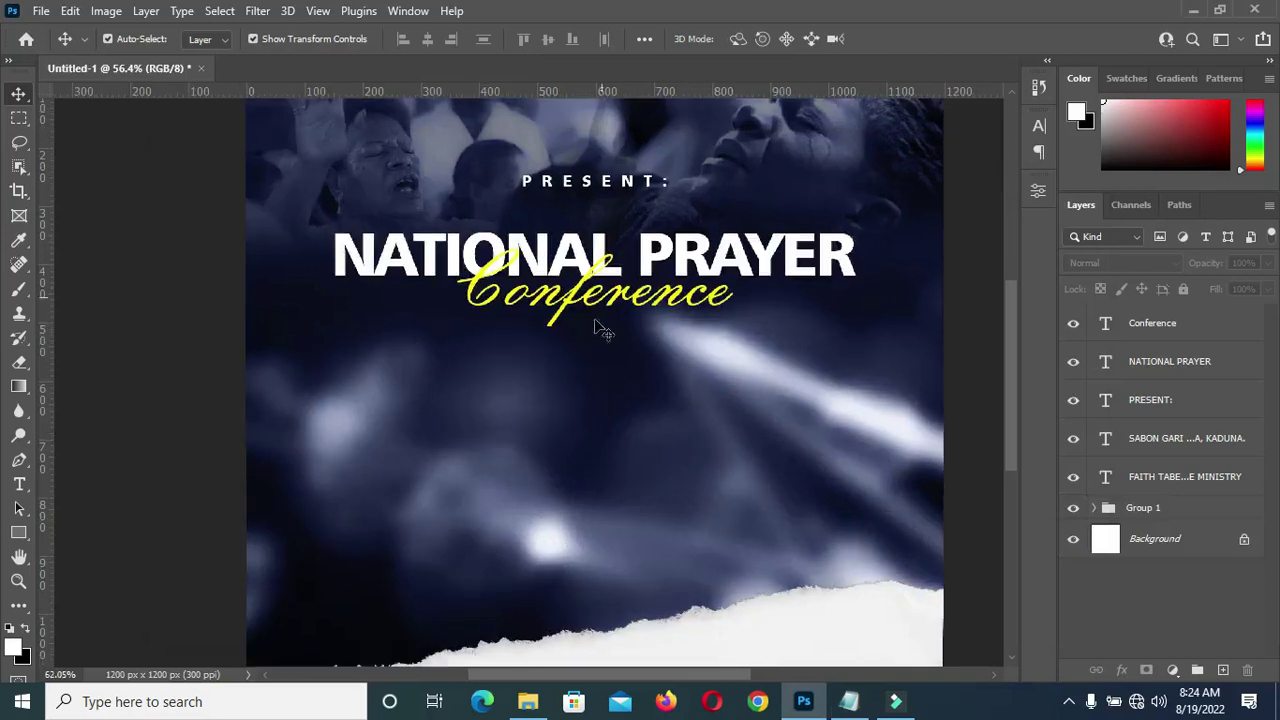
{"action": "key", "text": "t"}
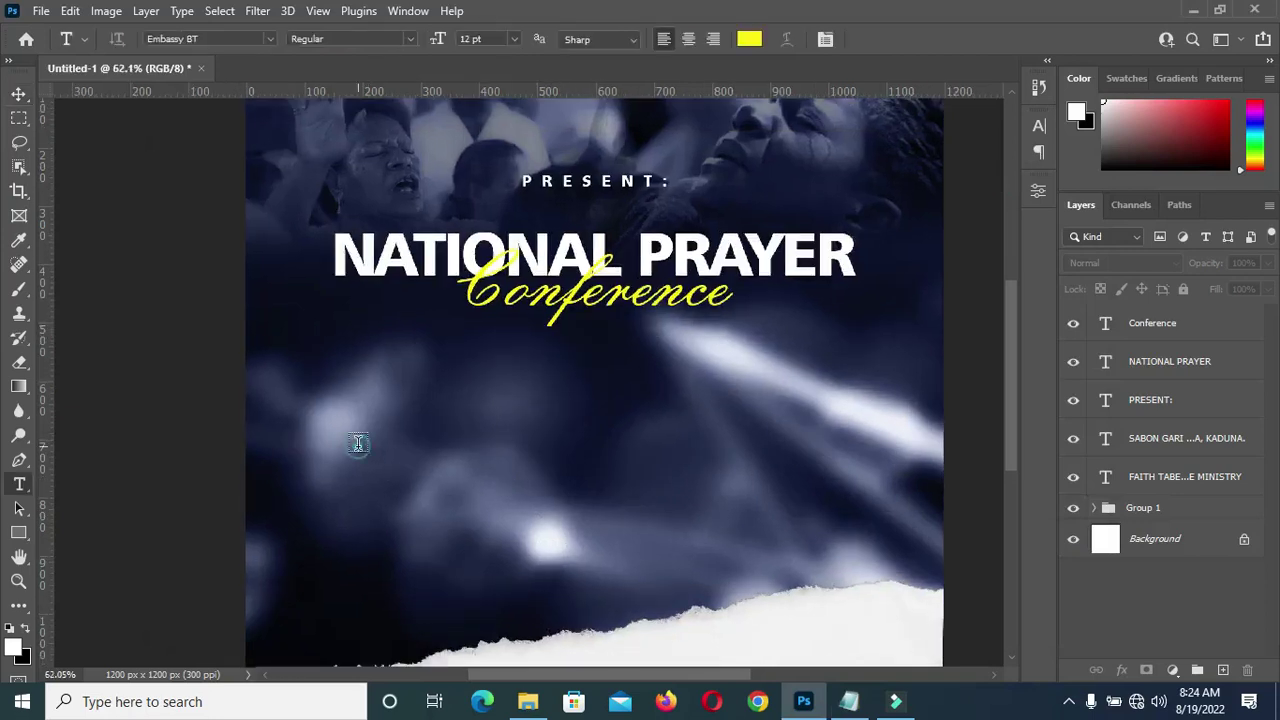
{"action": "left_click", "coordinate": [438, 437]}
{"action": "key", "text": "ctrl+v"}
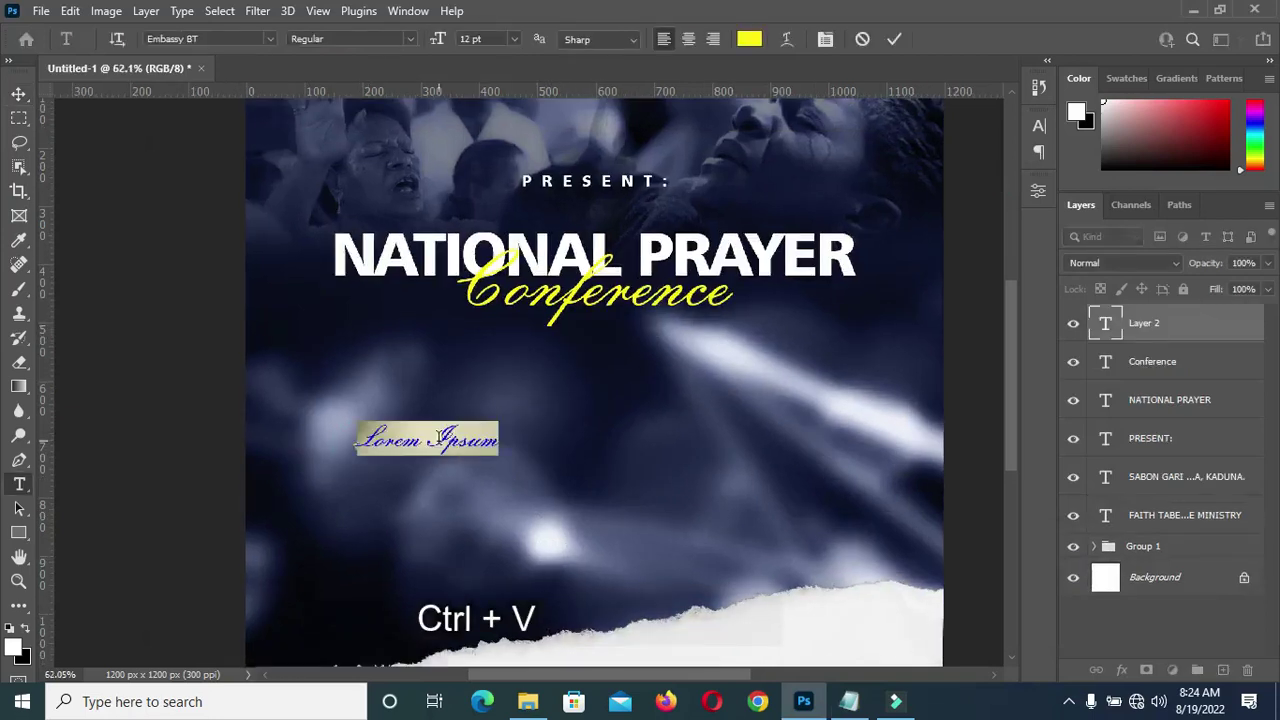
{"action": "type", "text": "Theme:"}
{"action": "left_click", "coordinate": [892, 40]}
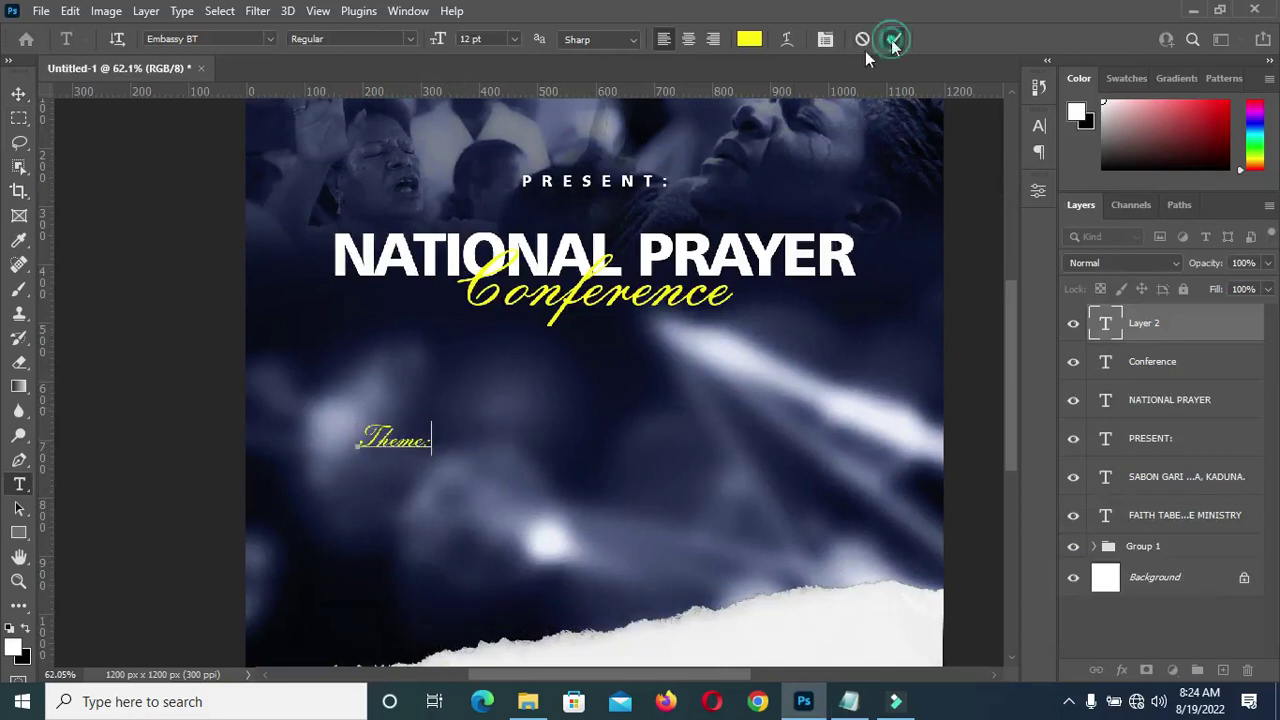
Set Theme: in the Houstely Signature font and pick white as its text colour
{"action": "left_click", "coordinate": [270, 39]}
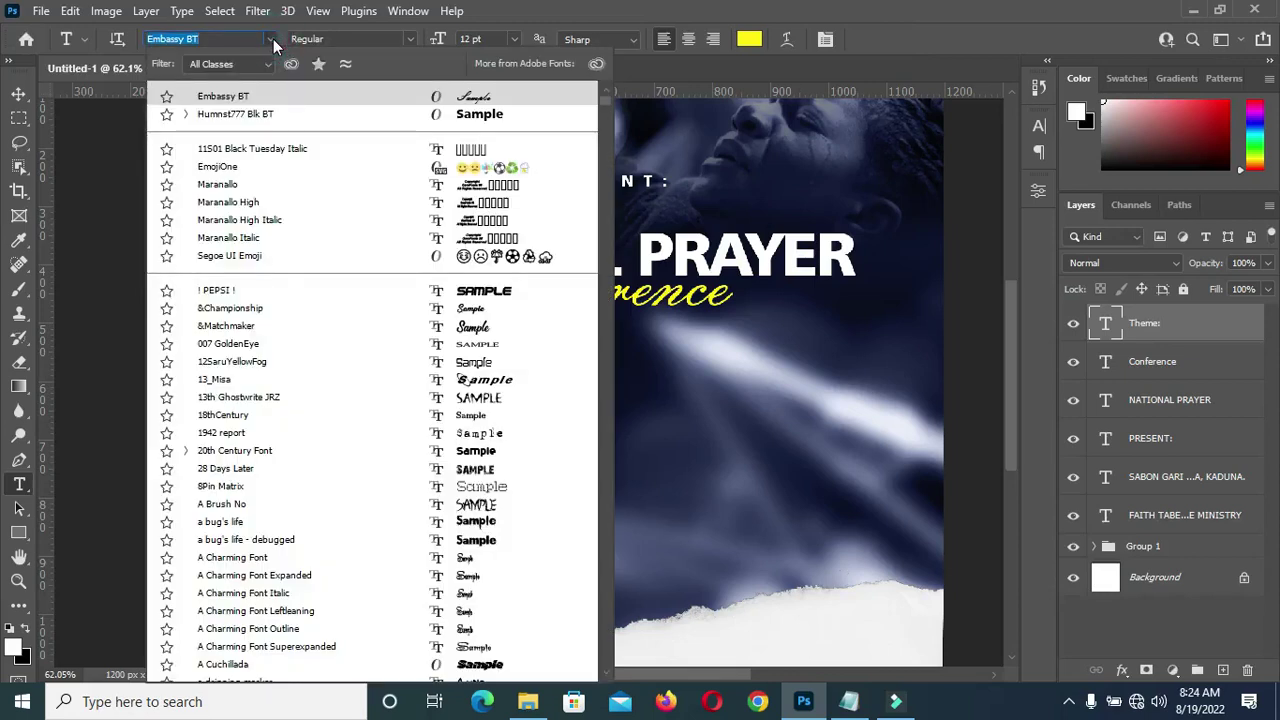
{"action": "type", "text": "h"}
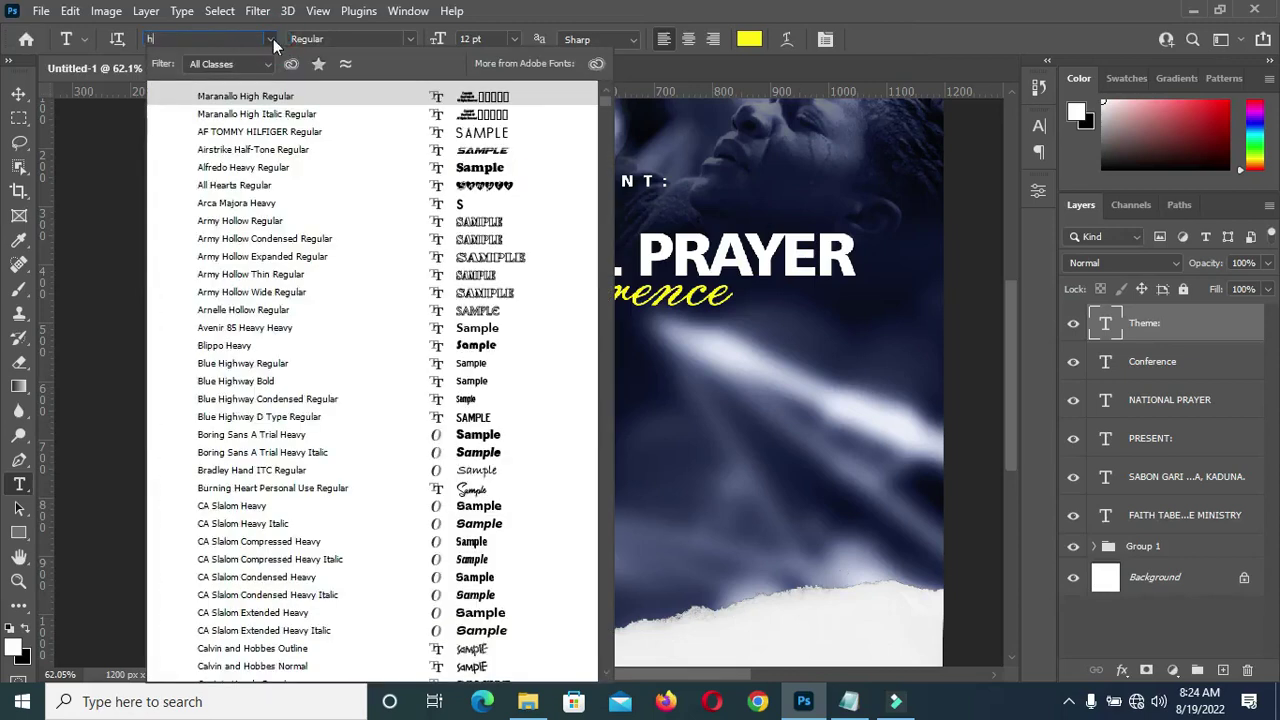
{"action": "type", "text": "oust"}
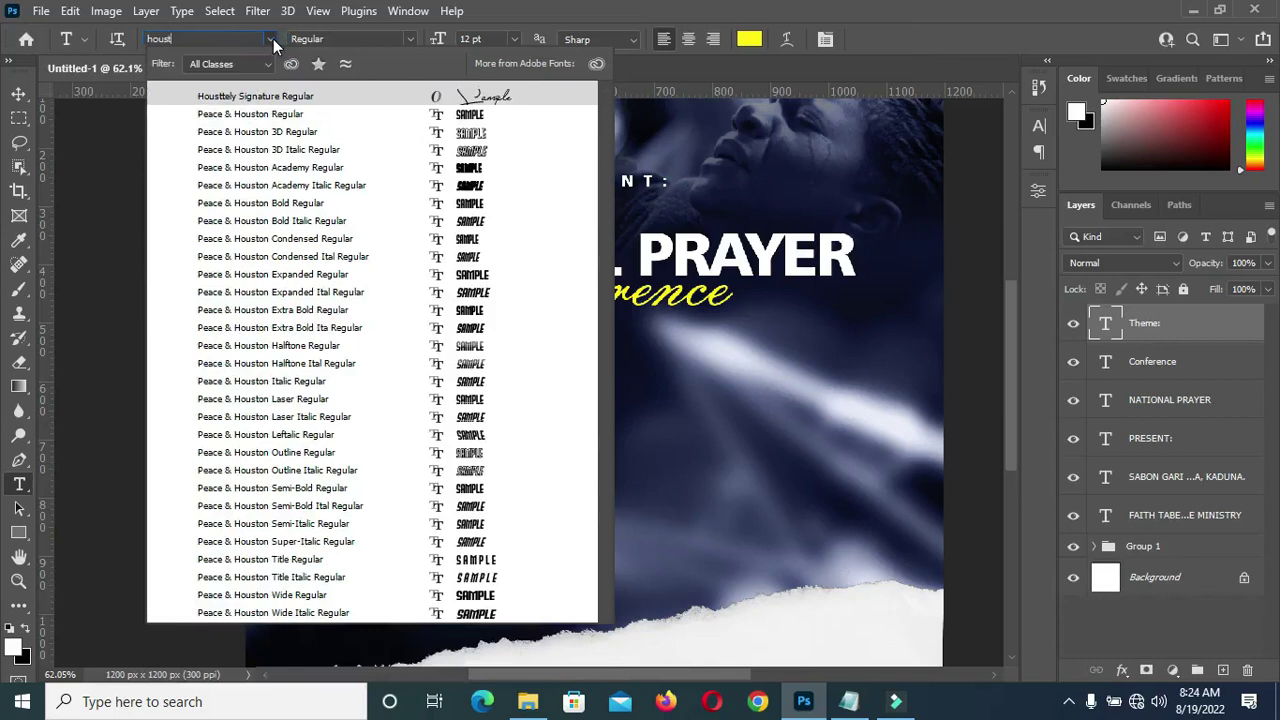
{"action": "type", "text": "e"}
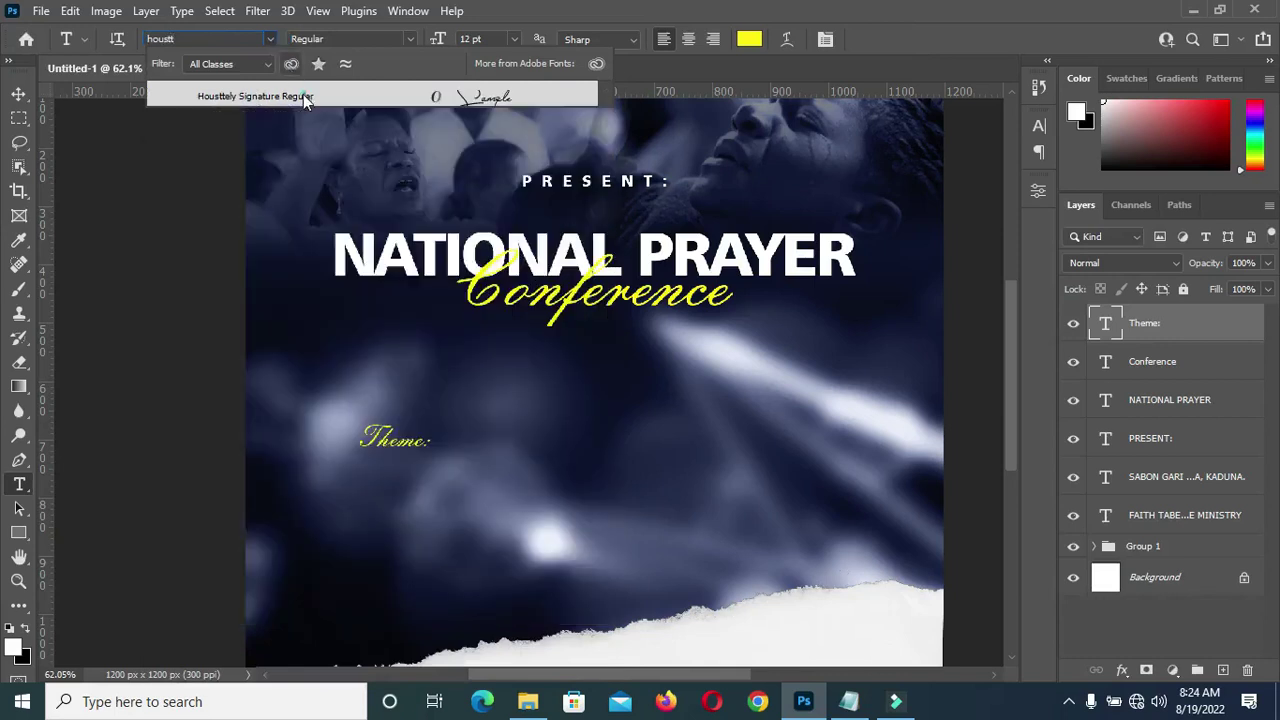
{"action": "left_click", "coordinate": [303, 95]}
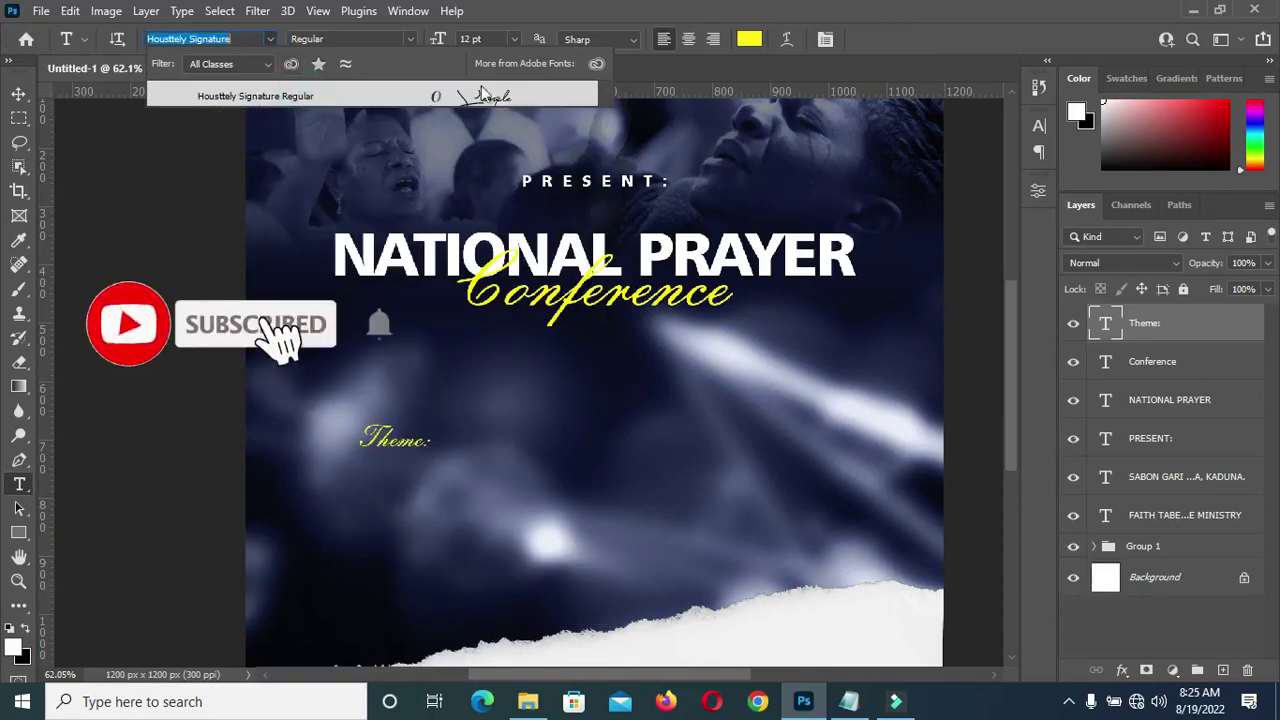
{"action": "left_click", "coordinate": [750, 40]}
{"action": "left_click", "coordinate": [400, 140]}
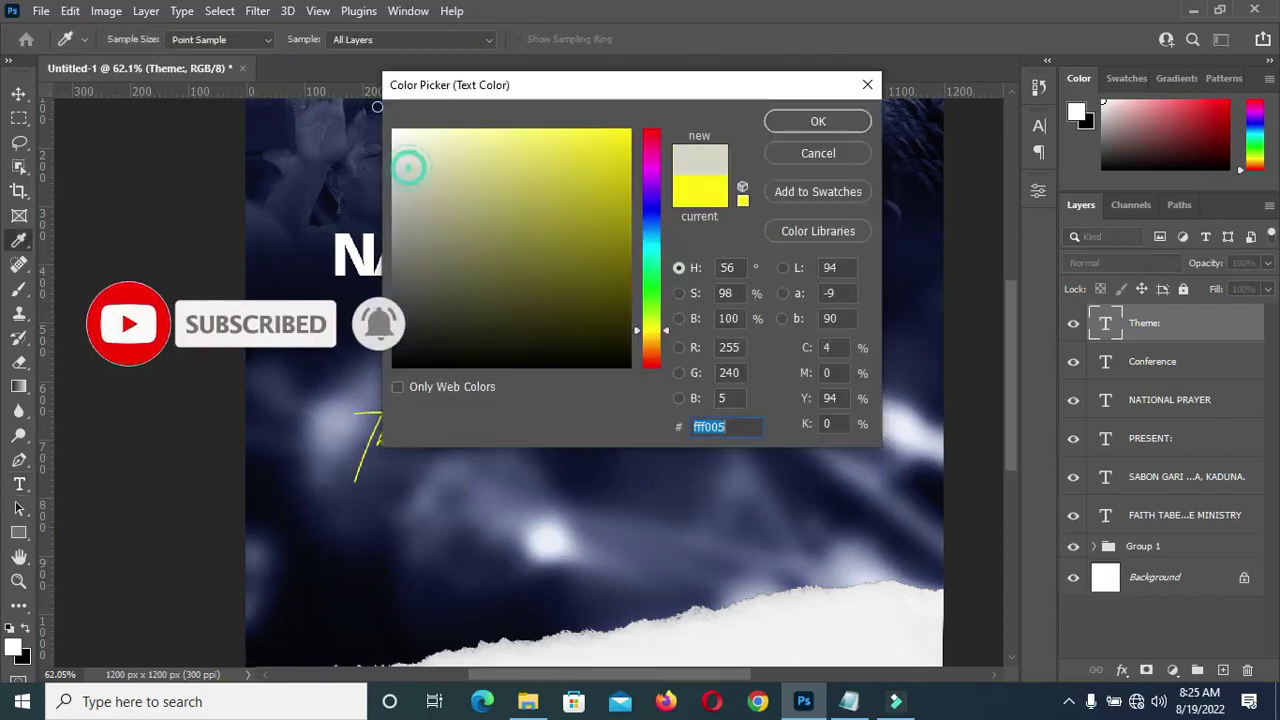
Apply white (ffffff) to the Theme: text and nudge that layer up and left beneath the Conference script
{"action": "left_click", "coordinate": [817, 124]}
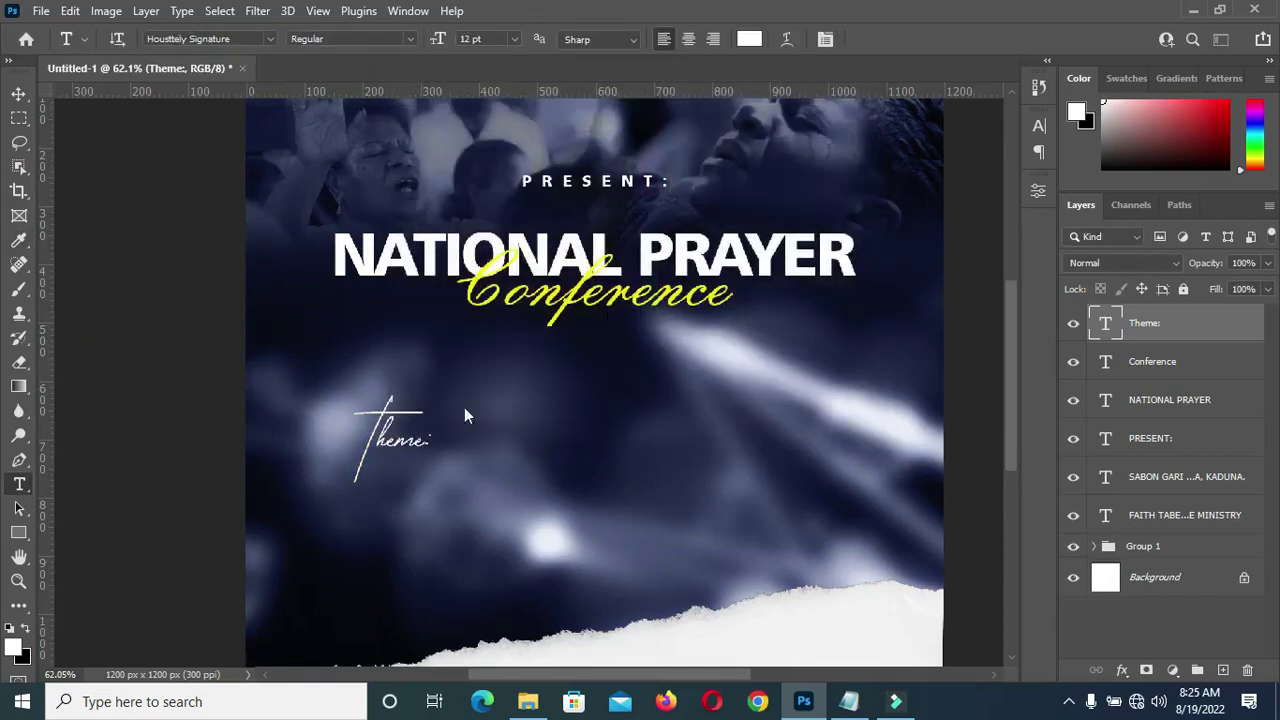
{"action": "left_click", "coordinate": [18, 93]}
{"action": "scroll", "coordinate": [595, 340], "scroll_direction": "down", "scroll_amount": 1}
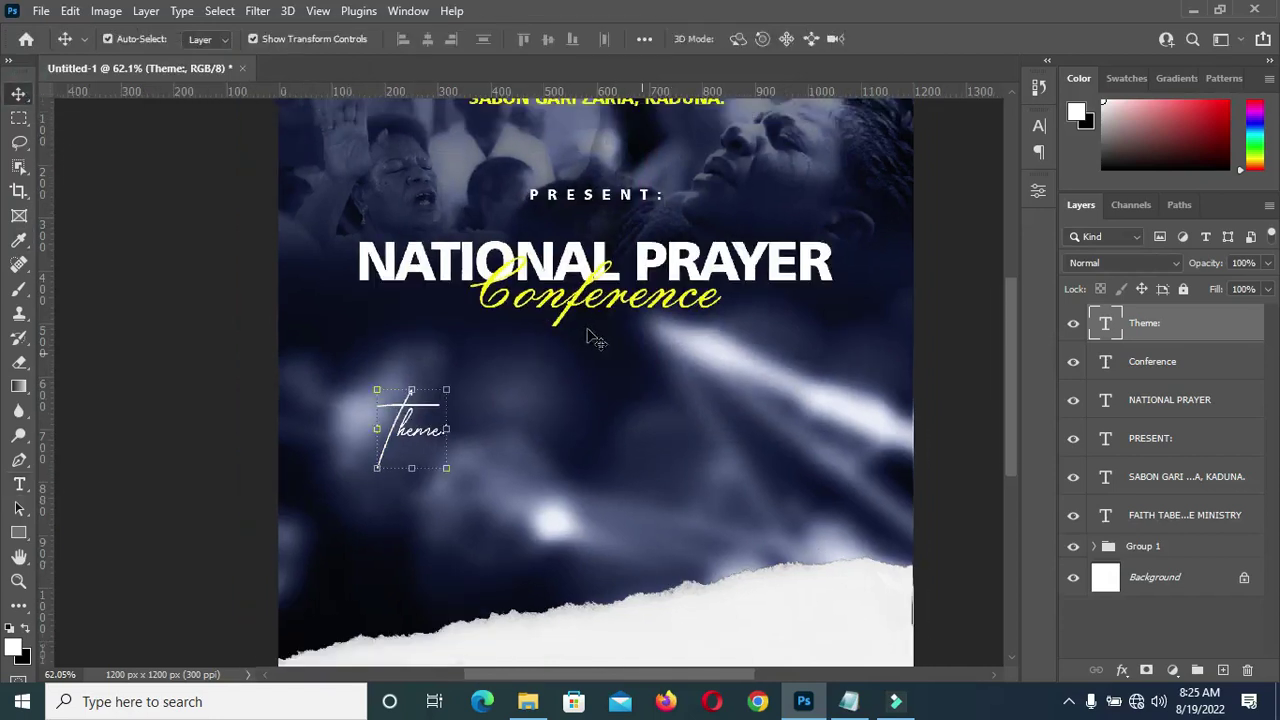
{"action": "scroll", "coordinate": [595, 340], "scroll_direction": "down", "scroll_amount": 2}
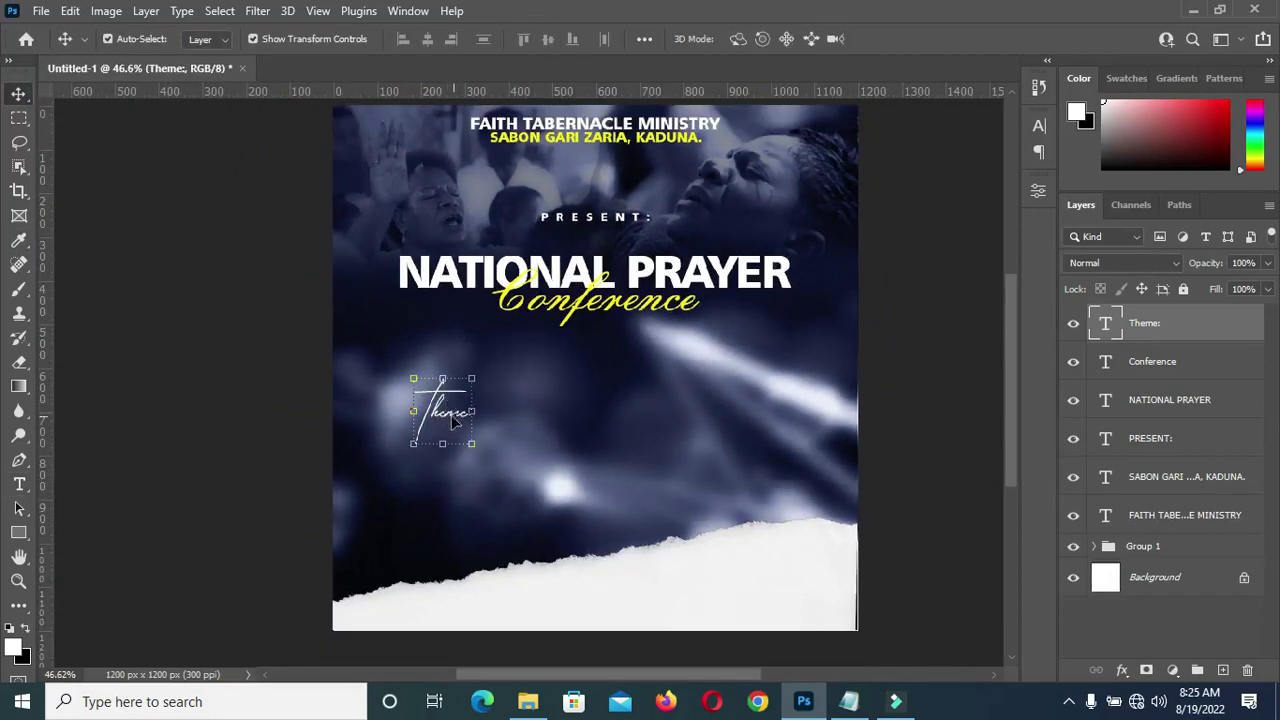
{"action": "mouse_move", "coordinate": [448, 421]}
{"action": "left_mouse_down"}
{"action": "mouse_move", "coordinate": [440, 443]}
{"action": "mouse_move", "coordinate": [441, 397]}
{"action": "left_mouse_up"}
{"action": "scroll", "coordinate": [592, 552], "scroll_direction": "up", "scroll_amount": 1}
{"action": "scroll", "coordinate": [592, 553], "scroll_direction": "up", "scroll_amount": 1}
Copy 'He Answered Prayer' from the flyer notes in Notepad
{"action": "left_click", "coordinate": [848, 701]}
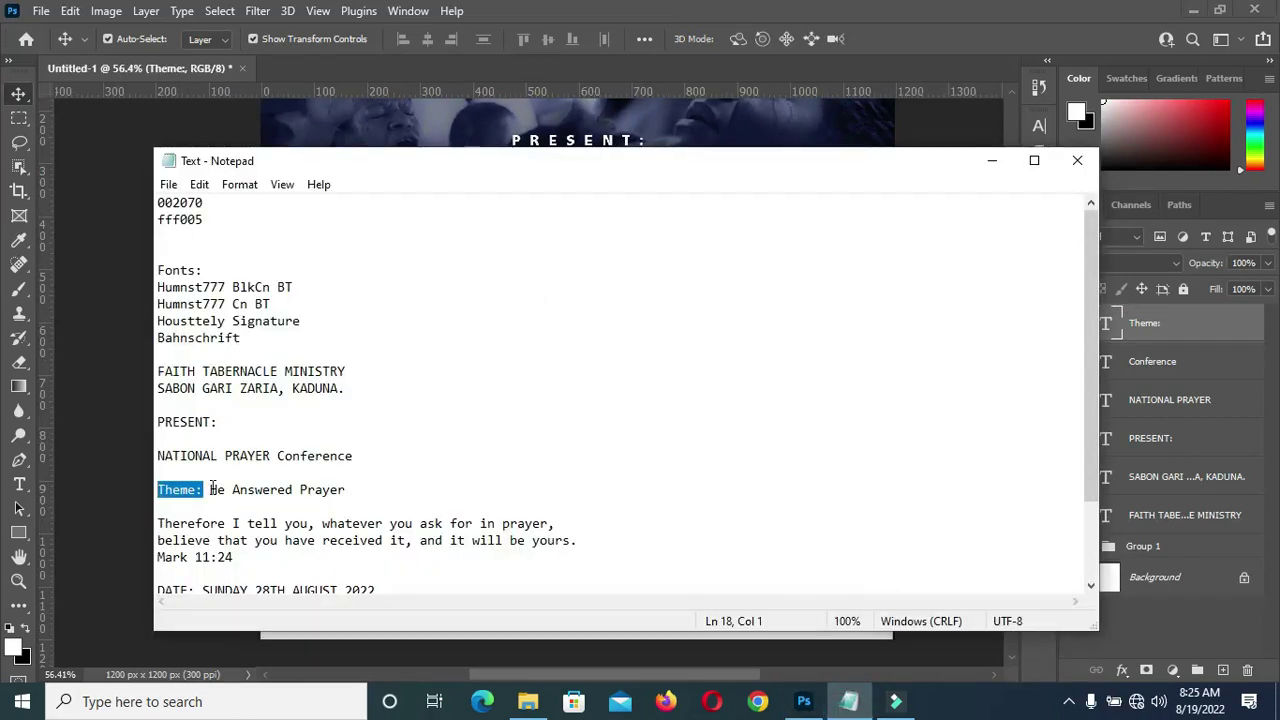
{"action": "left_click_drag", "start_coordinate": [212, 489], "coordinate": [350, 489]}
{"action": "key", "text": "ctrl+c"}
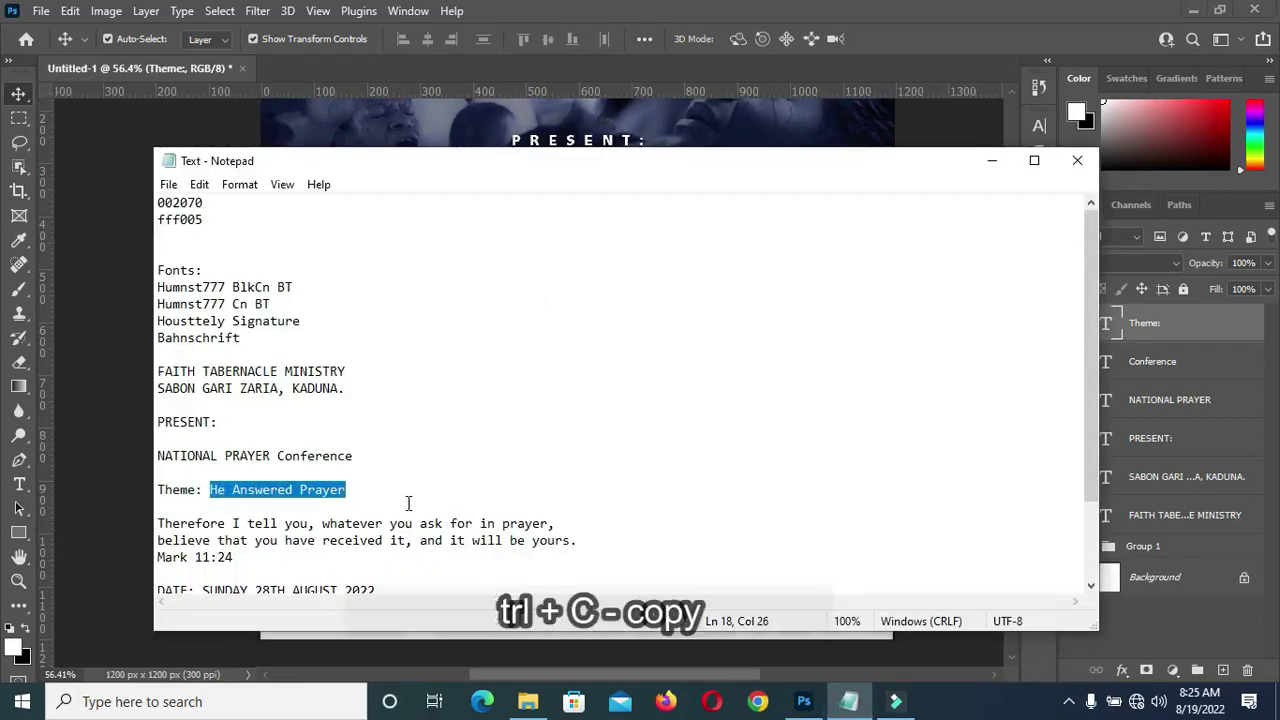
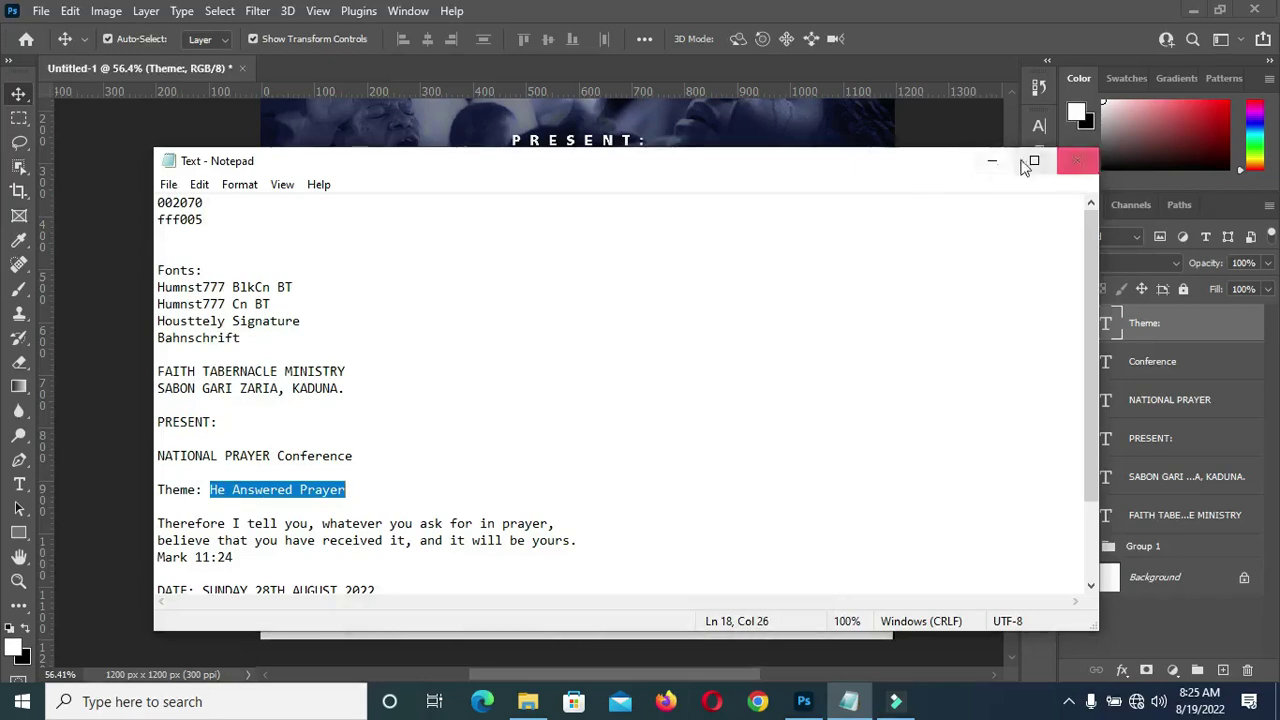
Add the pasted theme text beside Theme: in Bahnschrift Bold Condensed
{"action": "left_click", "coordinate": [993, 170]}
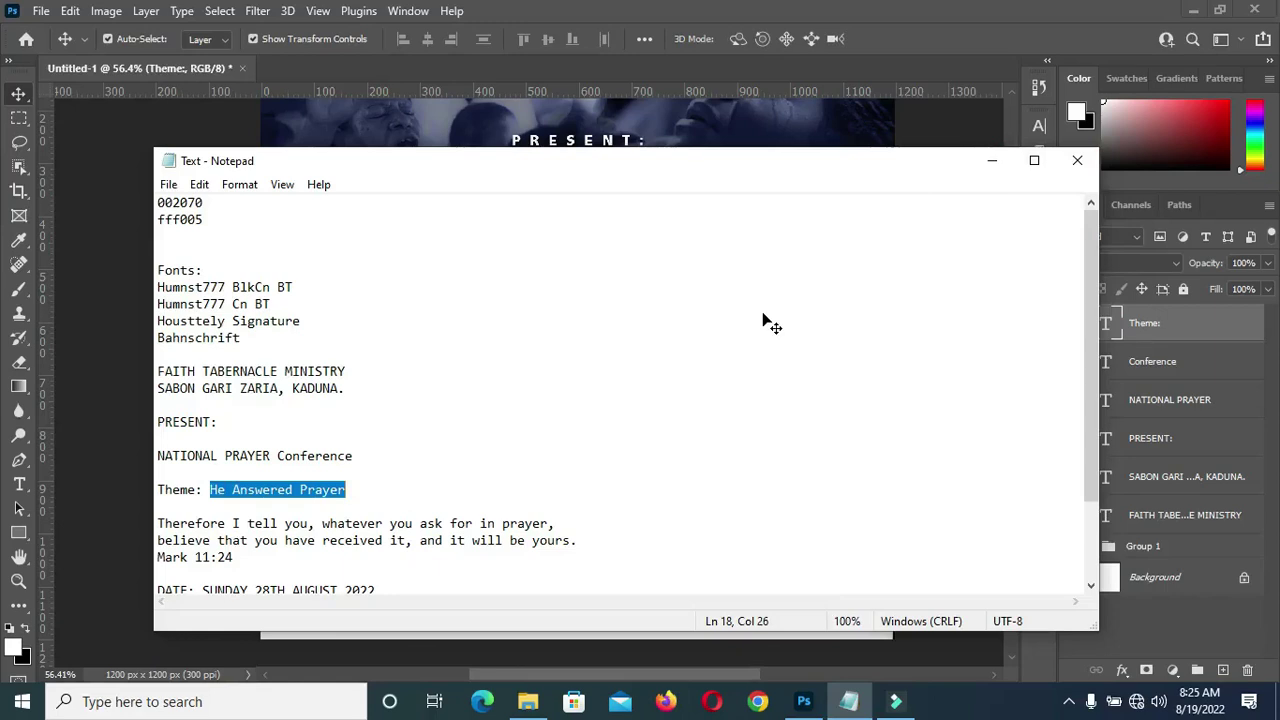
{"action": "scroll", "coordinate": [496, 370], "scroll_direction": "up", "scroll_amount": 1}
{"action": "key", "text": "t"}
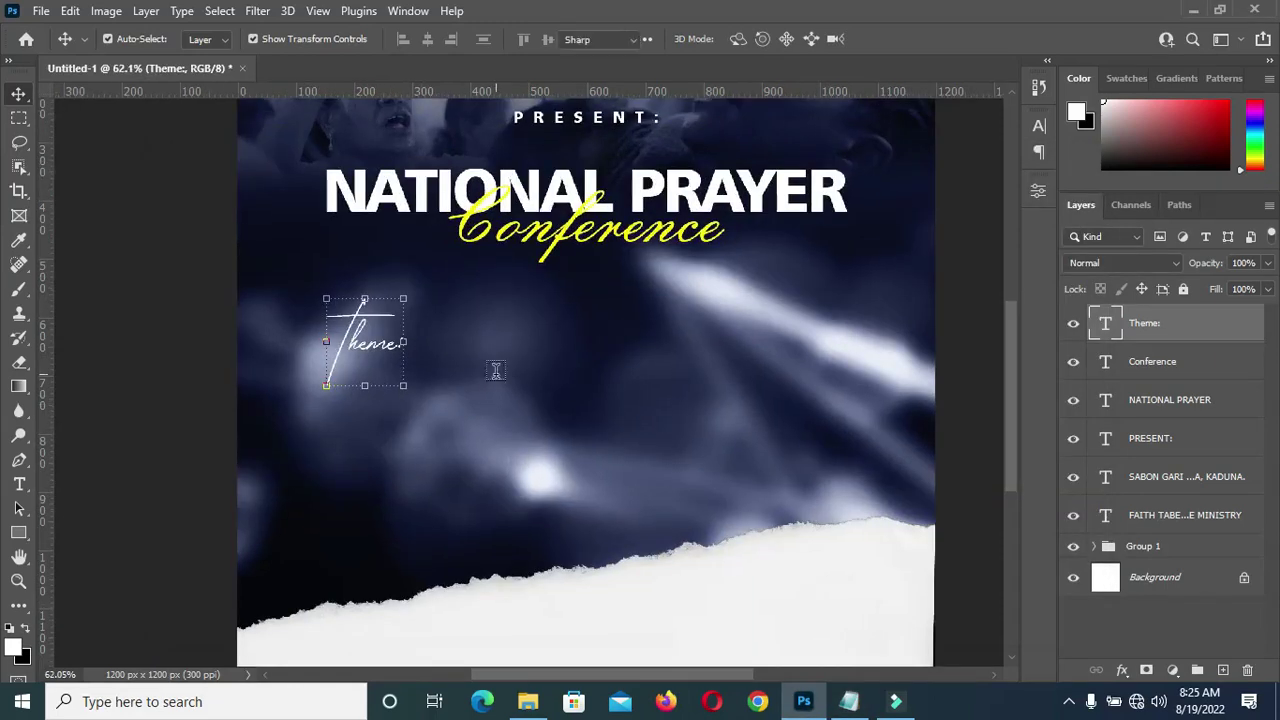
{"action": "left_click", "coordinate": [472, 382]}
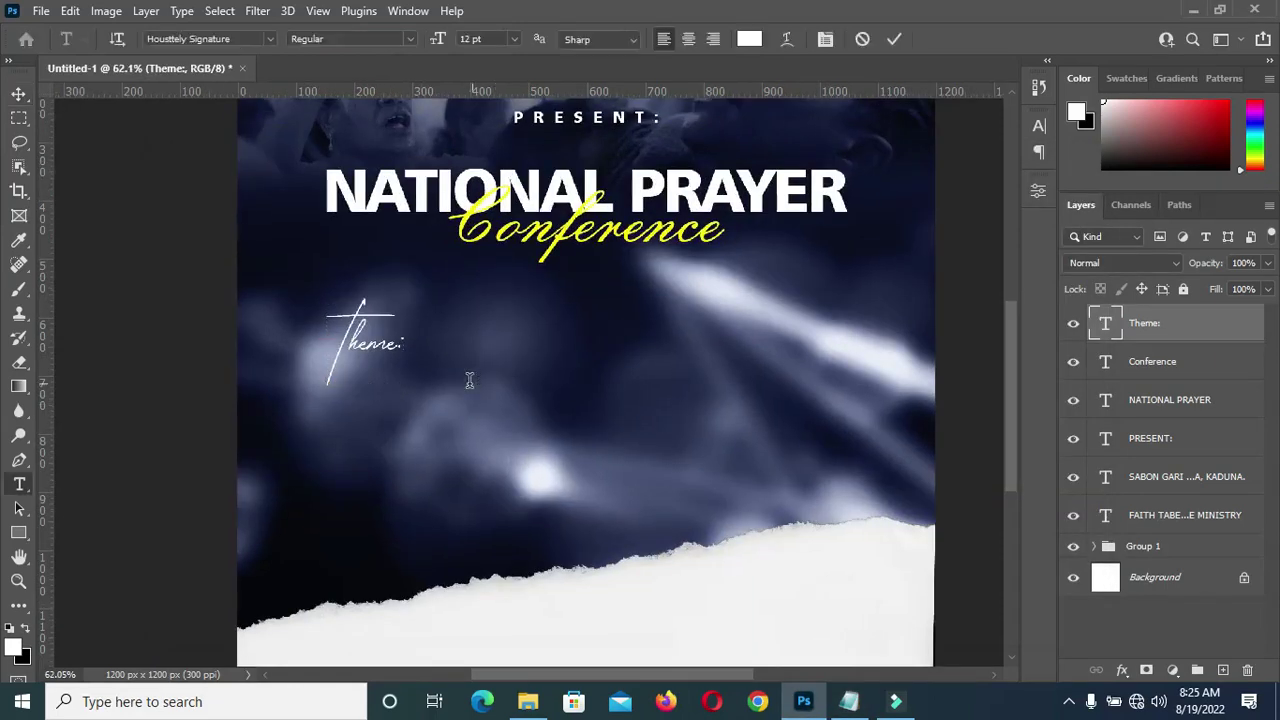
{"action": "left_click", "coordinate": [270, 40]}
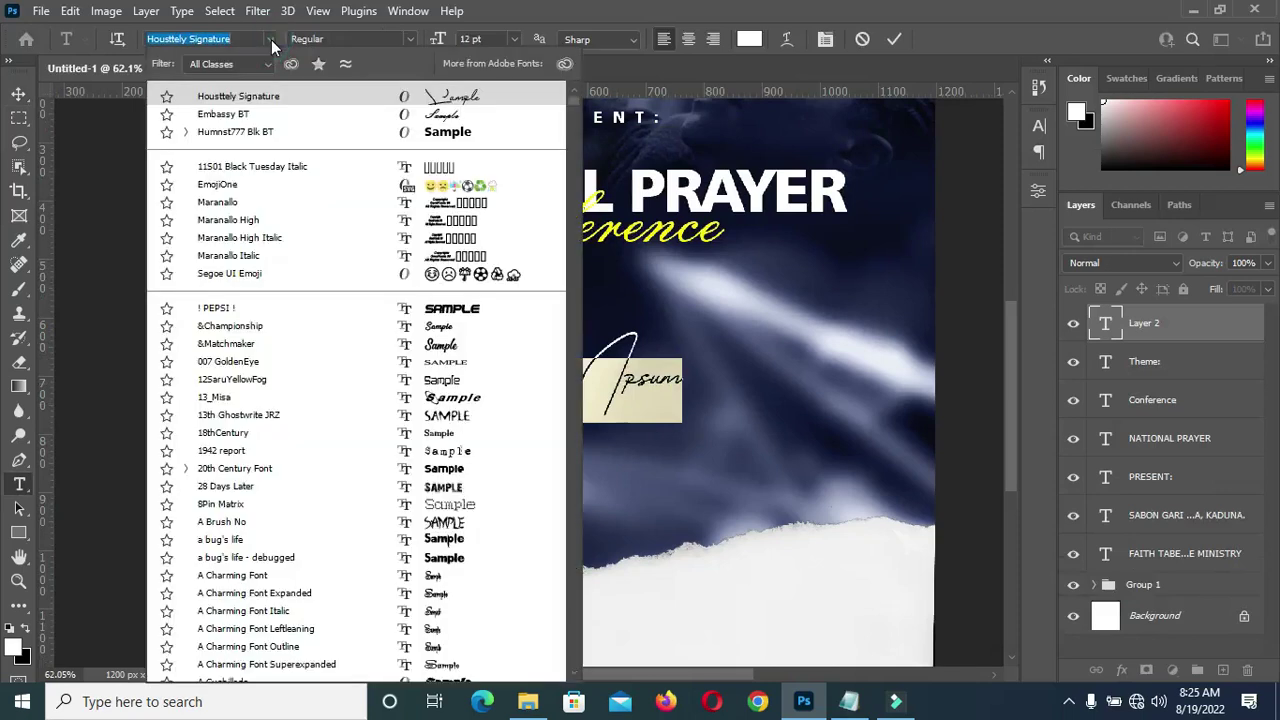
{"action": "type", "text": "bahn"}
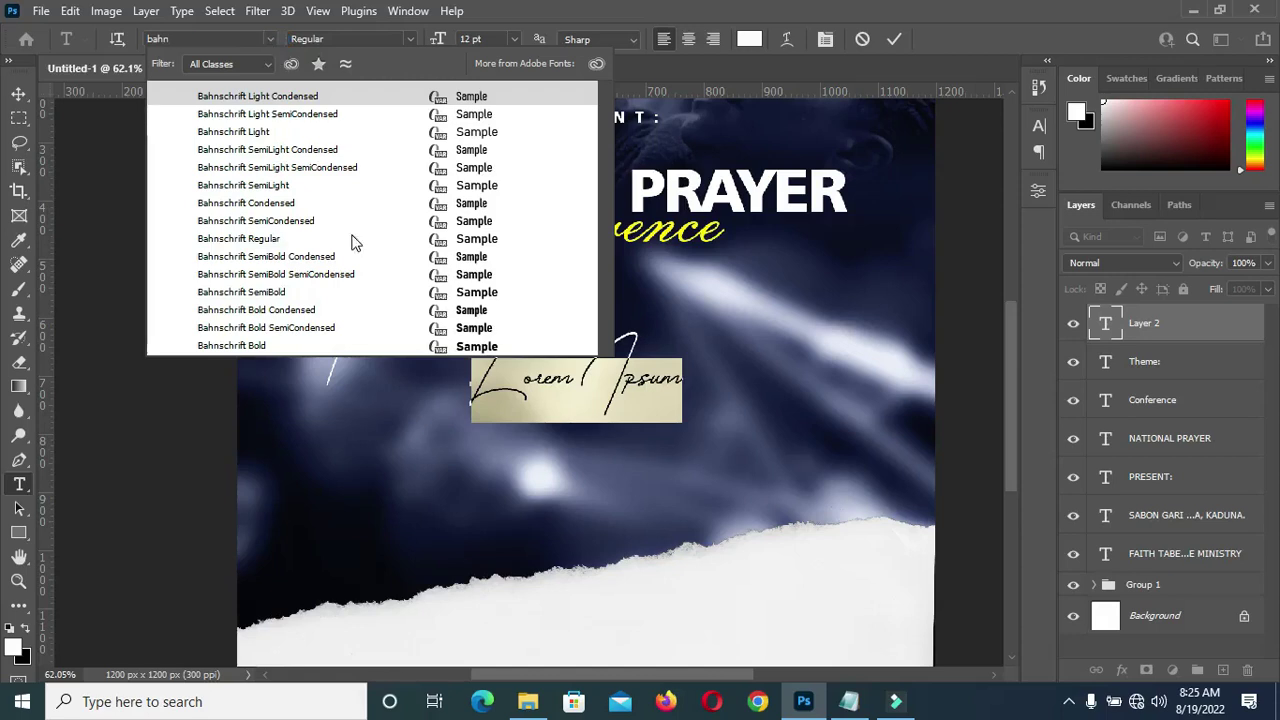
{"action": "left_click", "coordinate": [311, 312]}
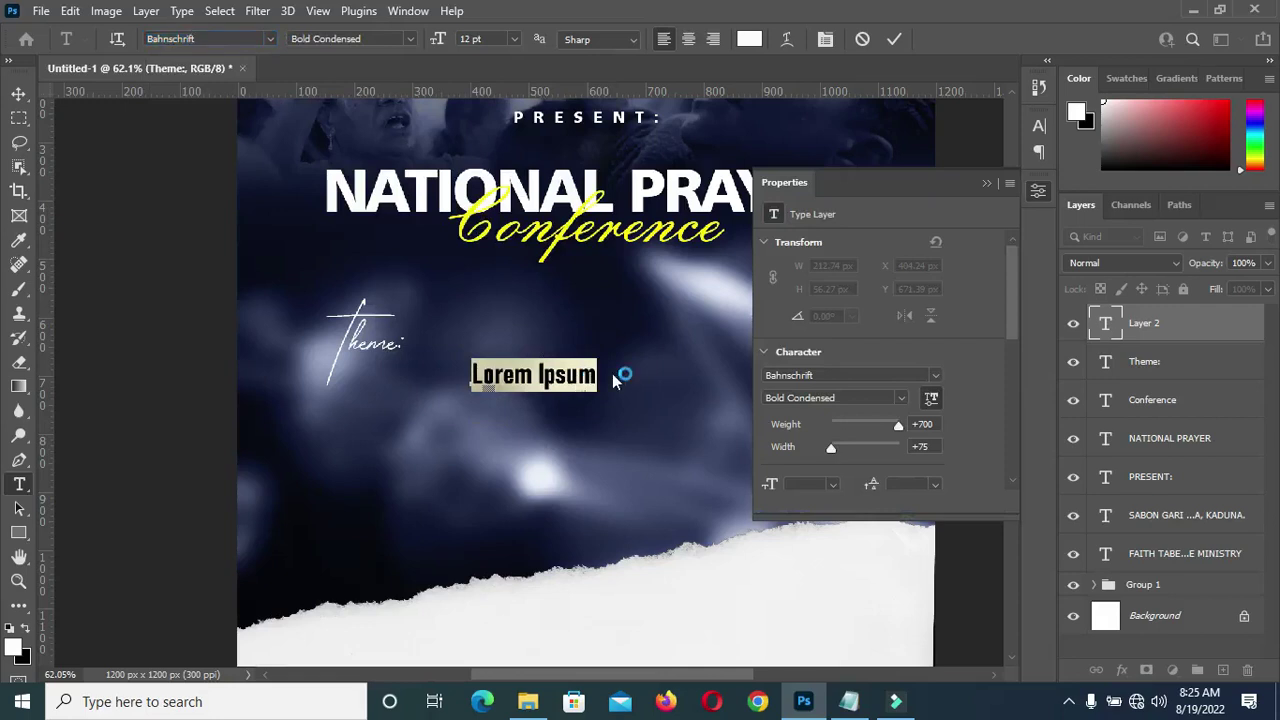
{"action": "type", "text": "He Answered Prayer"}
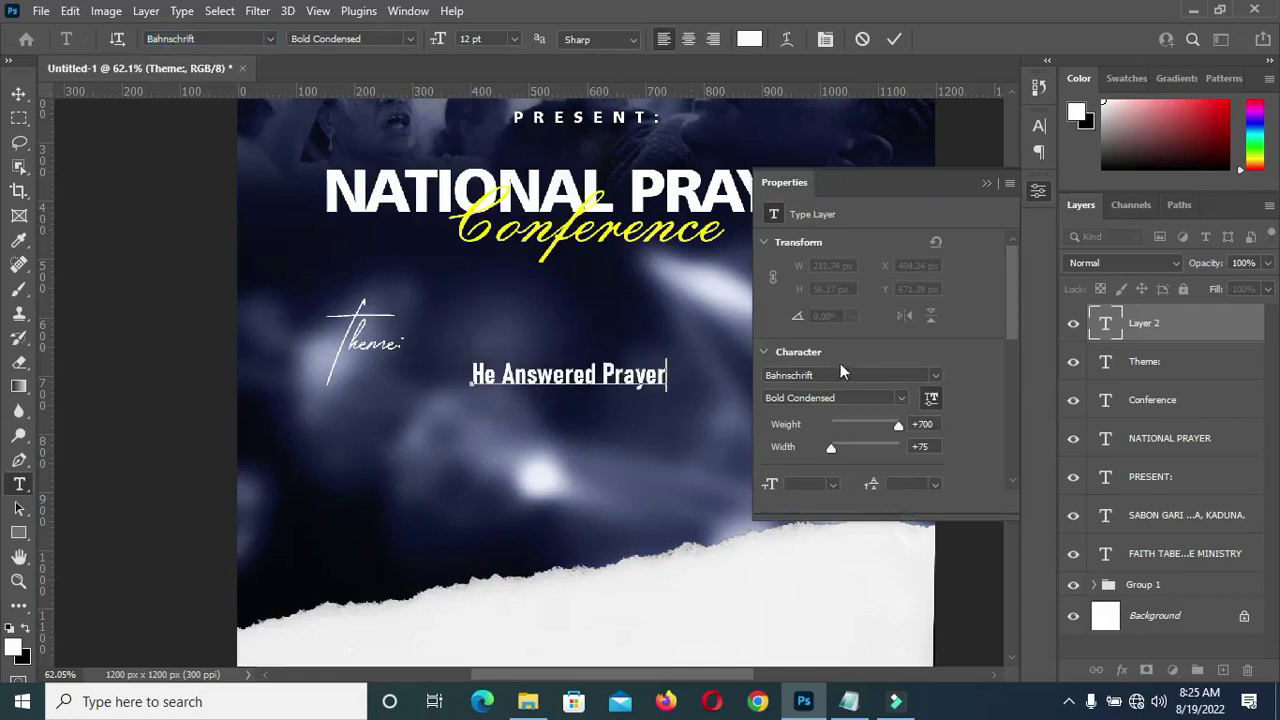
Set the theme text to All Caps in the character settings
{"action": "left_click", "coordinate": [987, 184]}
{"action": "left_click", "coordinate": [1041, 122]}
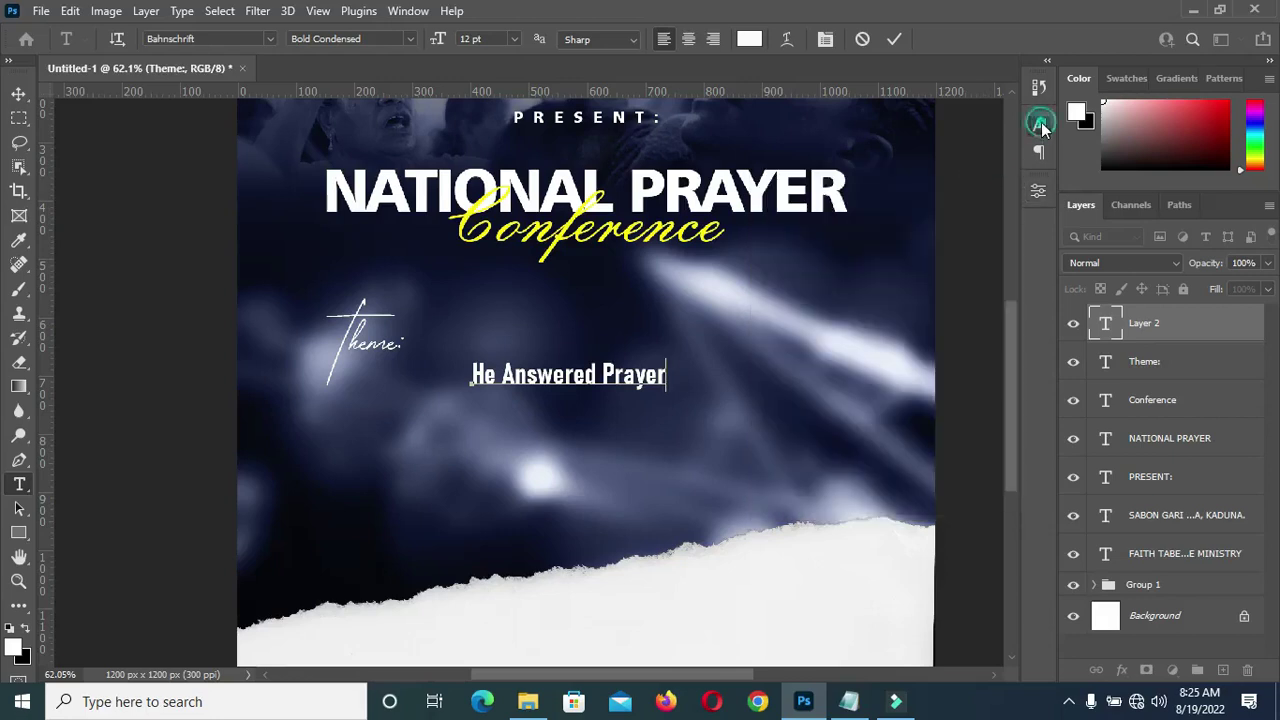
{"action": "left_click", "coordinate": [894, 38]}
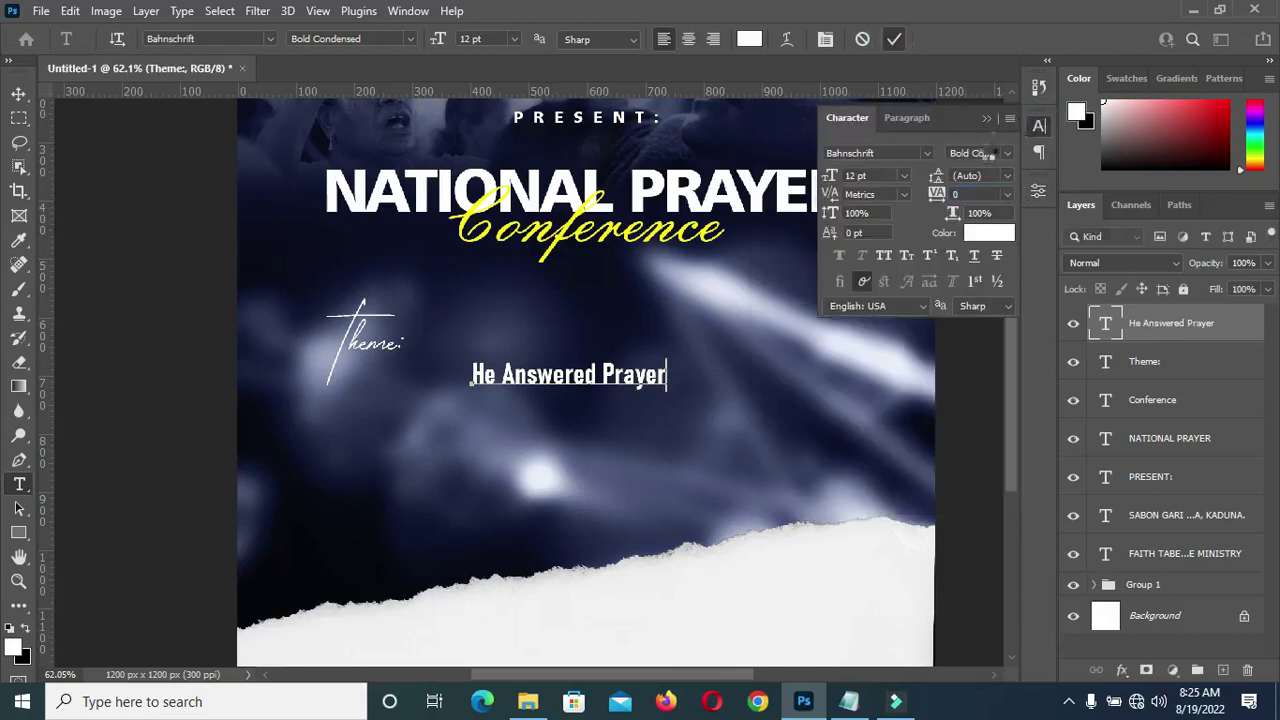
{"action": "left_click", "coordinate": [885, 255]}
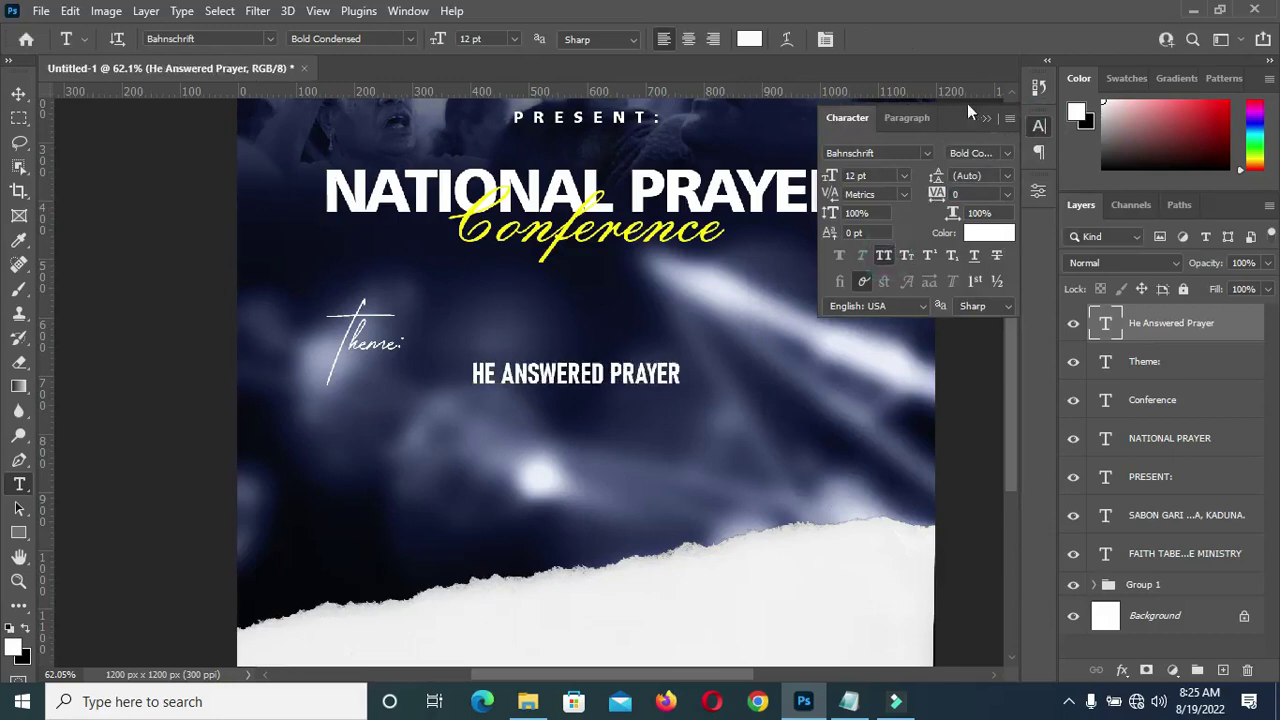
{"action": "left_click", "coordinate": [992, 118]}
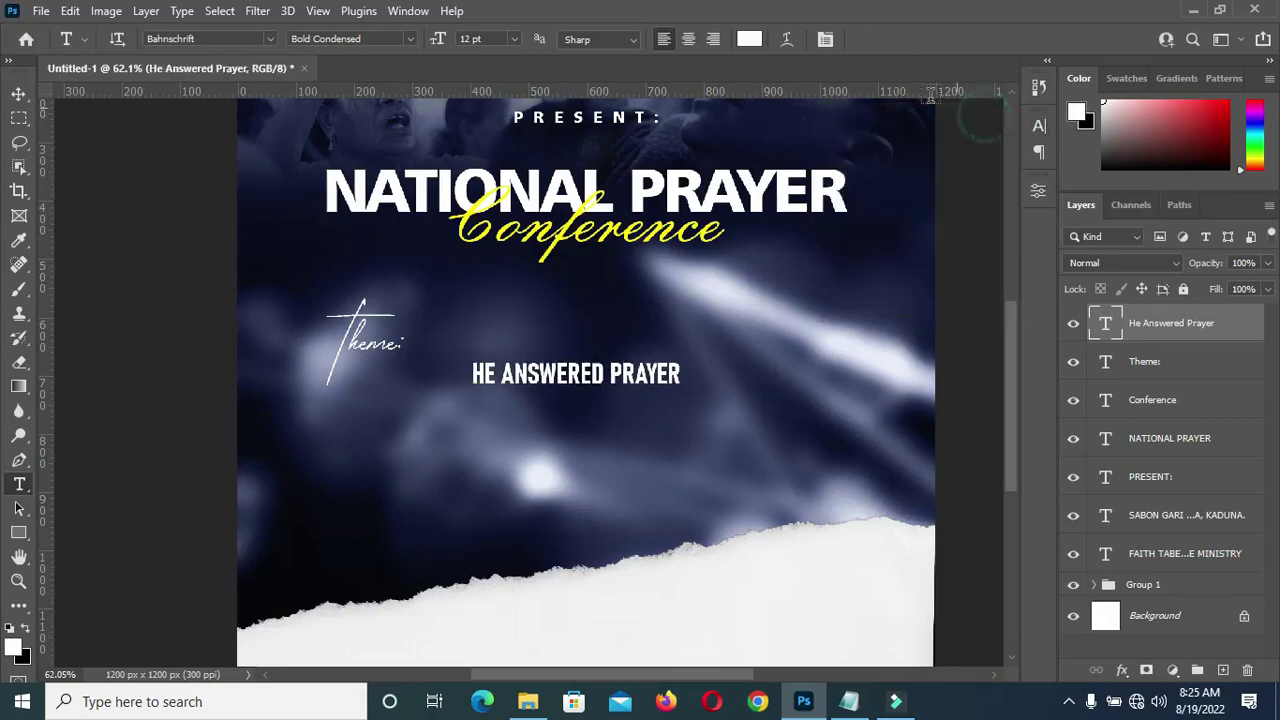
Colour the theme text yellow using hex fff005 copied from the notes
{"action": "left_click", "coordinate": [749, 39]}
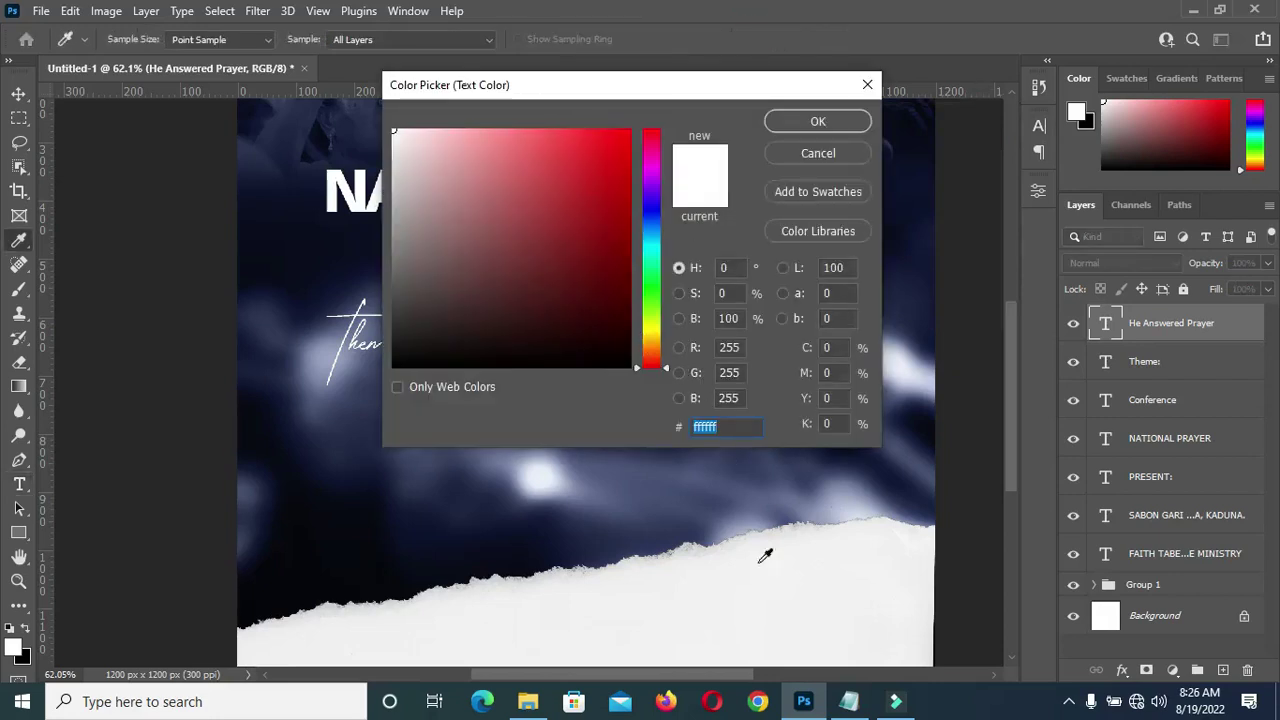
{"action": "left_click", "coordinate": [849, 701]}
{"action": "key", "text": "ctrl+c"}
{"action": "double_click", "coordinate": [204, 219]}
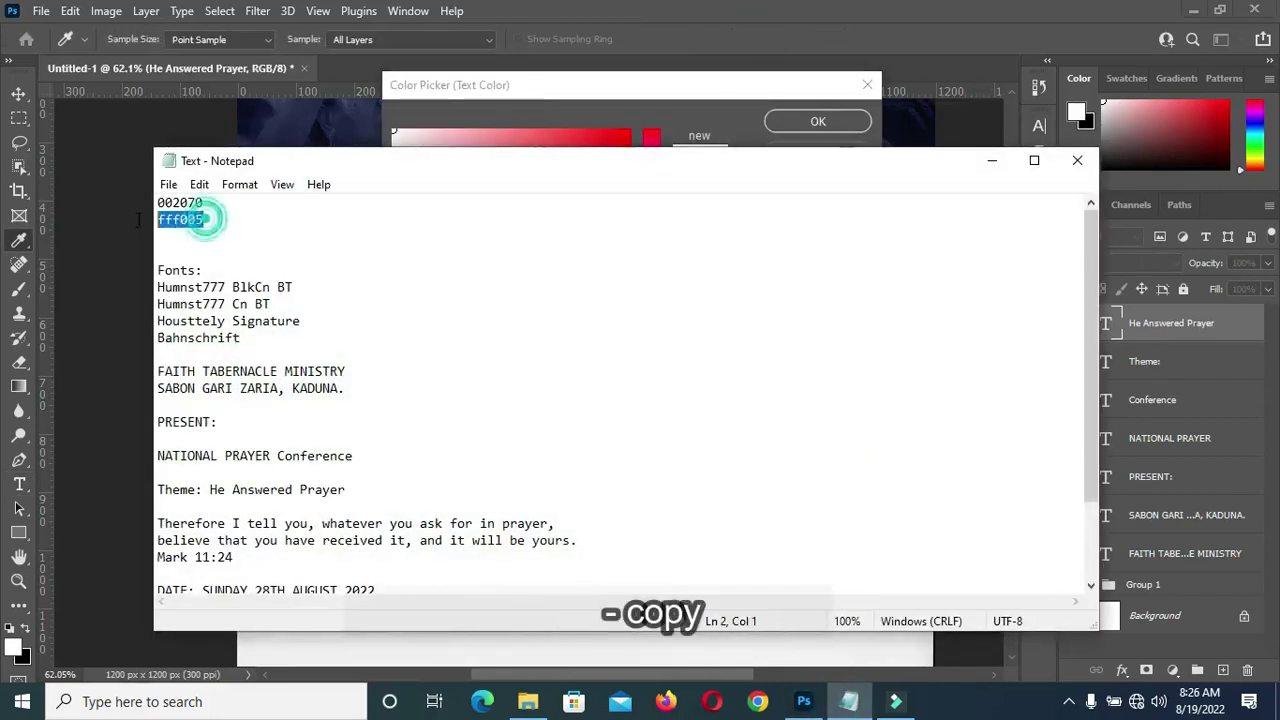
{"action": "left_click", "coordinate": [990, 160]}
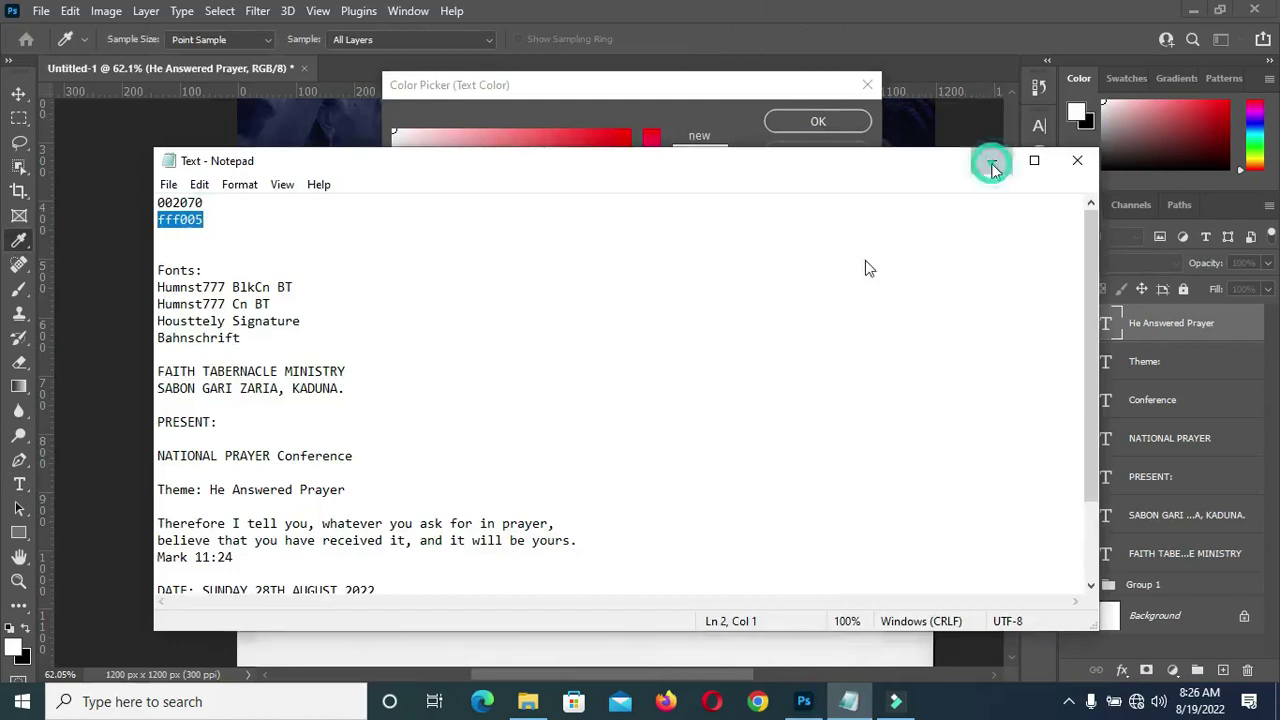
{"action": "left_click", "coordinate": [726, 426]}
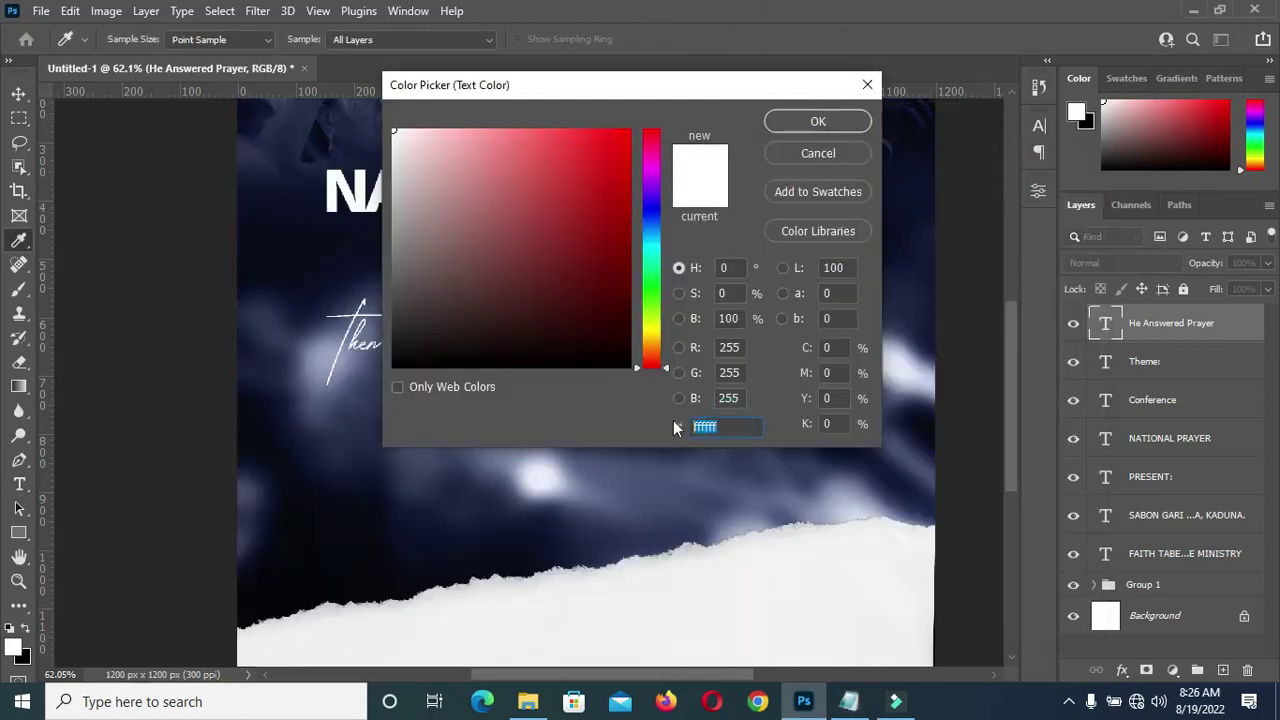
{"action": "key", "text": "ctrl+v"}
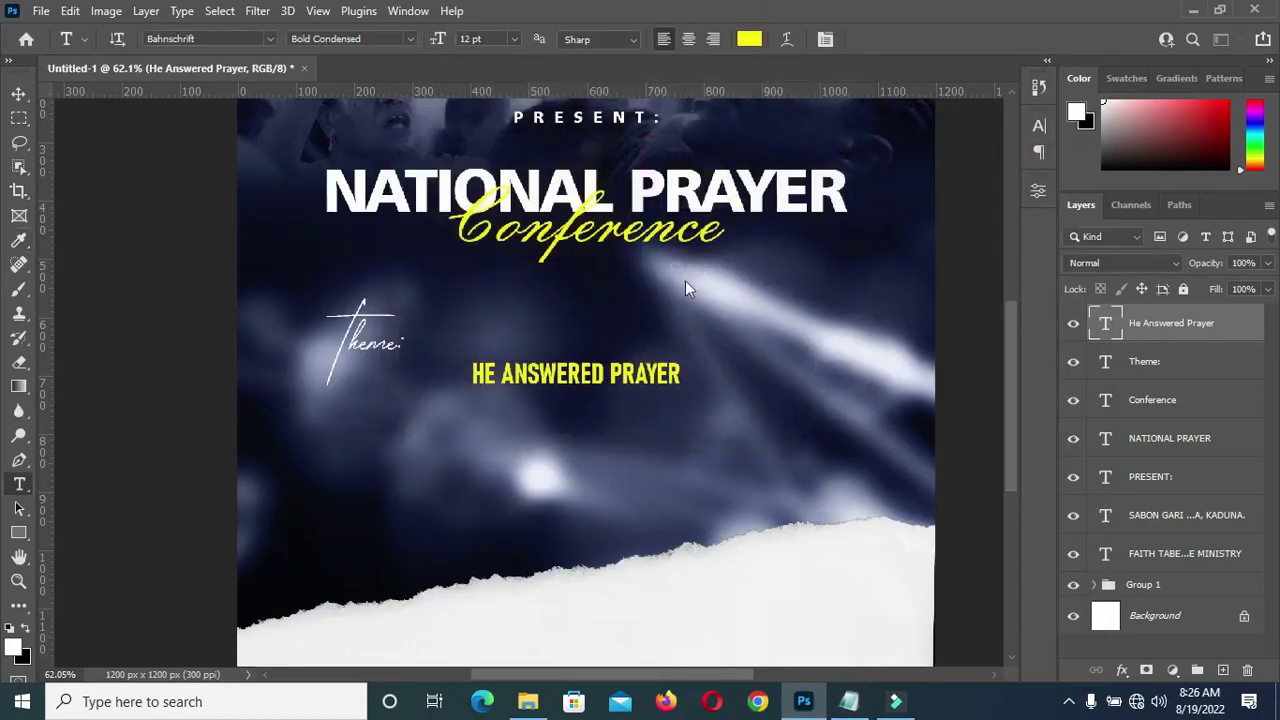
{"action": "left_click", "coordinate": [18, 93]}
{"action": "scroll", "coordinate": [486, 322], "scroll_direction": "up", "scroll_amount": 2}
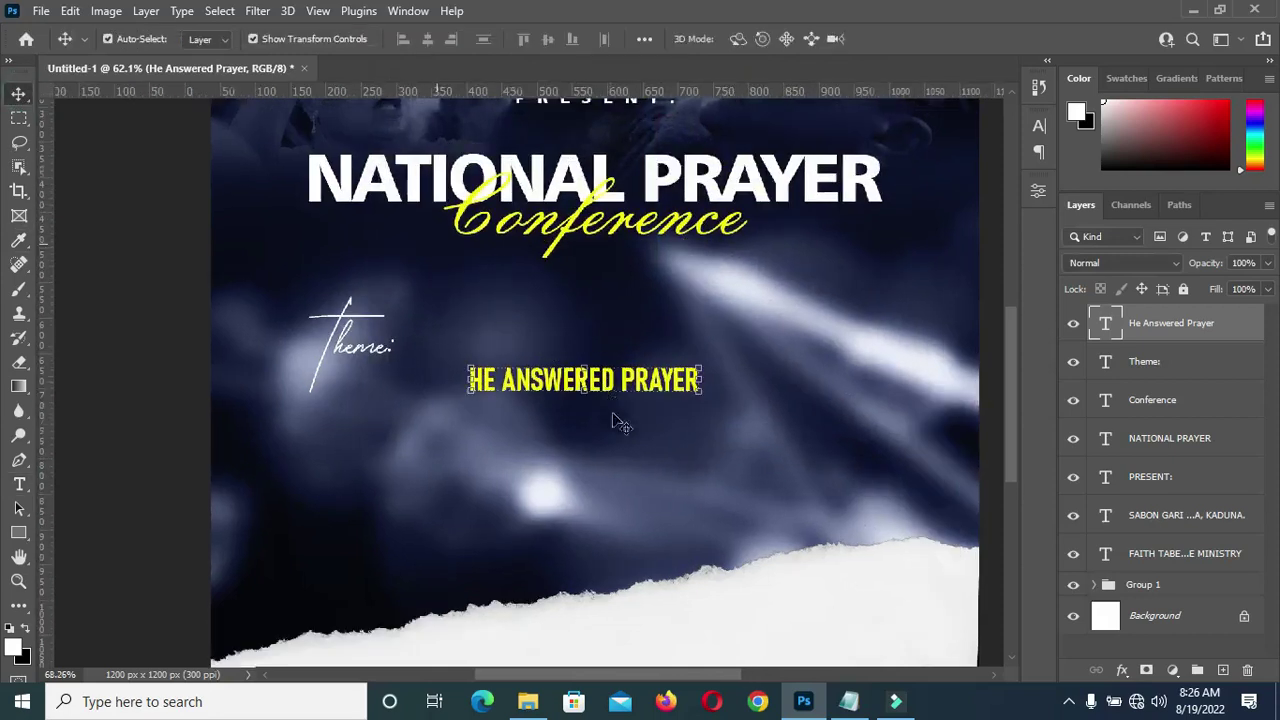
Scale HE ANSWERED PRAYER to roughly double size and bring the Notepad notes back
{"action": "mouse_move", "coordinate": [597, 399]}
{"action": "left_mouse_down"}
{"action": "mouse_move", "coordinate": [593, 452]}
{"action": "mouse_move", "coordinate": [592, 400]}
{"action": "mouse_move", "coordinate": [578, 401]}
{"action": "left_mouse_up"}
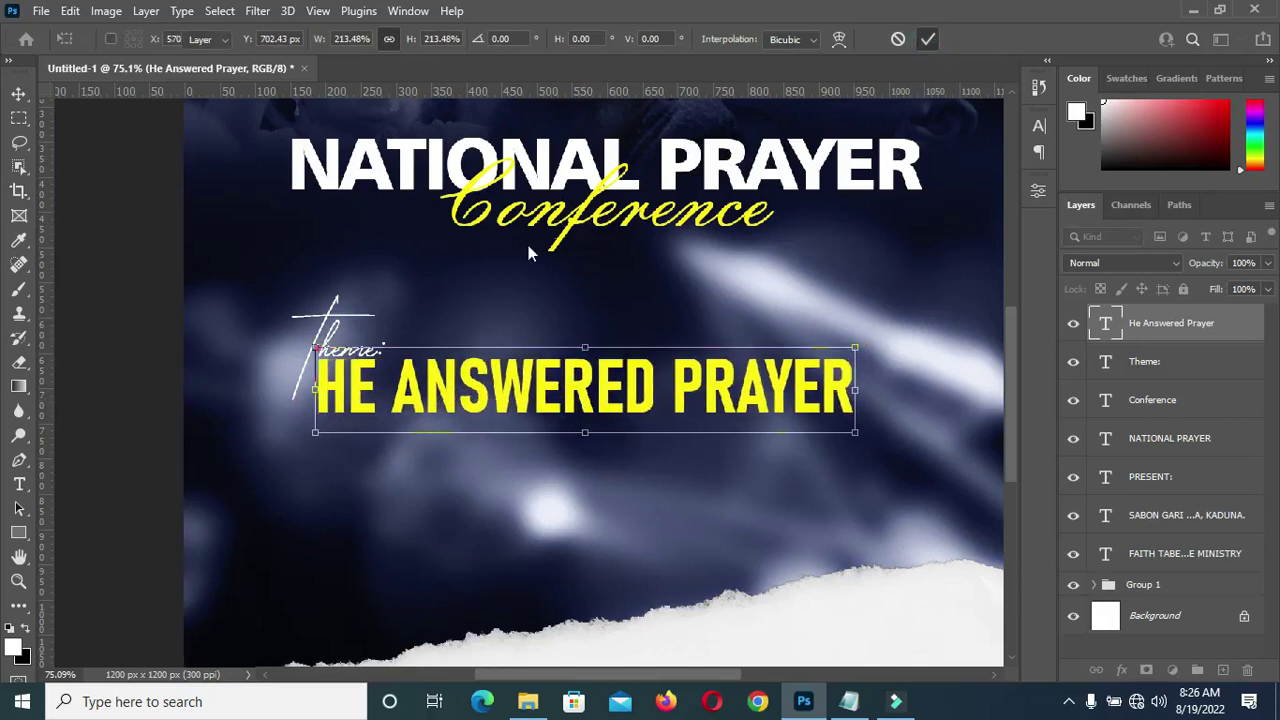
{"action": "scroll", "coordinate": [540, 250], "scroll_direction": "down", "scroll_amount": 2}
{"action": "scroll", "coordinate": [550, 258], "scroll_direction": "down", "scroll_amount": 1}
{"action": "key", "text": "Return"}
{"action": "scroll", "coordinate": [600, 265], "scroll_direction": "down", "scroll_amount": 1}
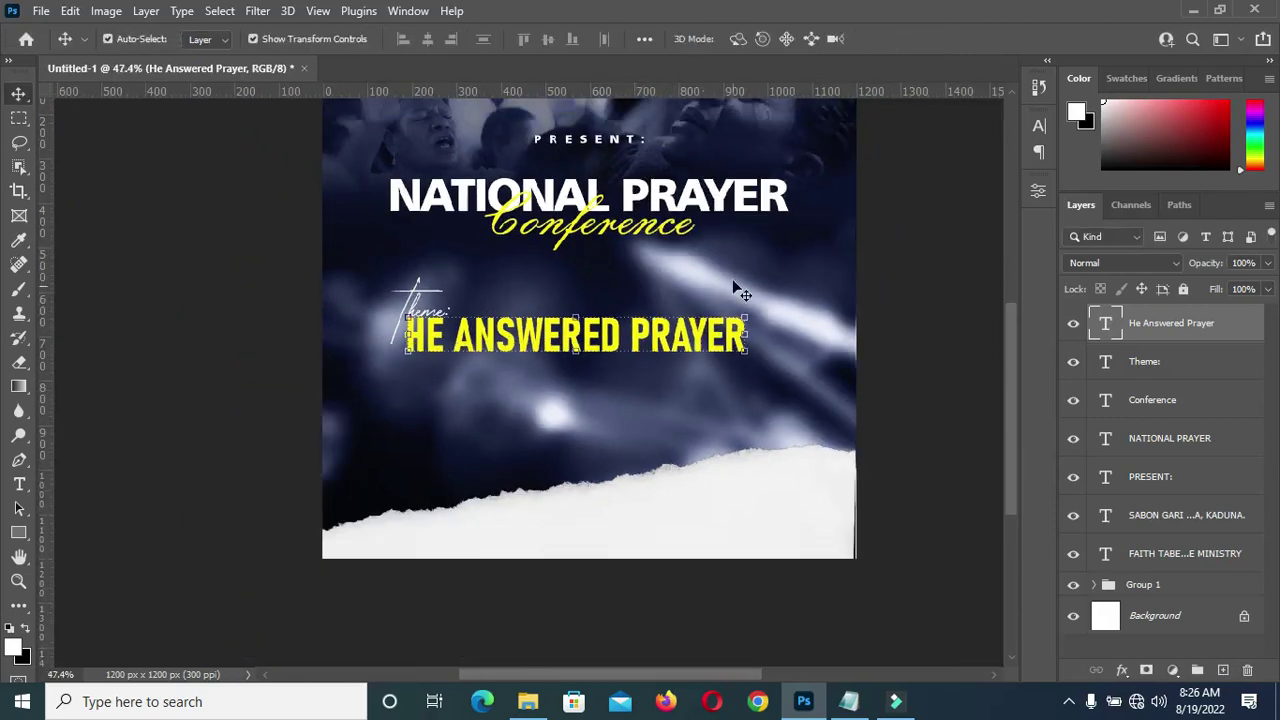
{"action": "scroll", "coordinate": [734, 283], "scroll_direction": "down", "scroll_amount": 1}
{"action": "scroll", "coordinate": [800, 255], "scroll_direction": "up", "scroll_amount": 2}
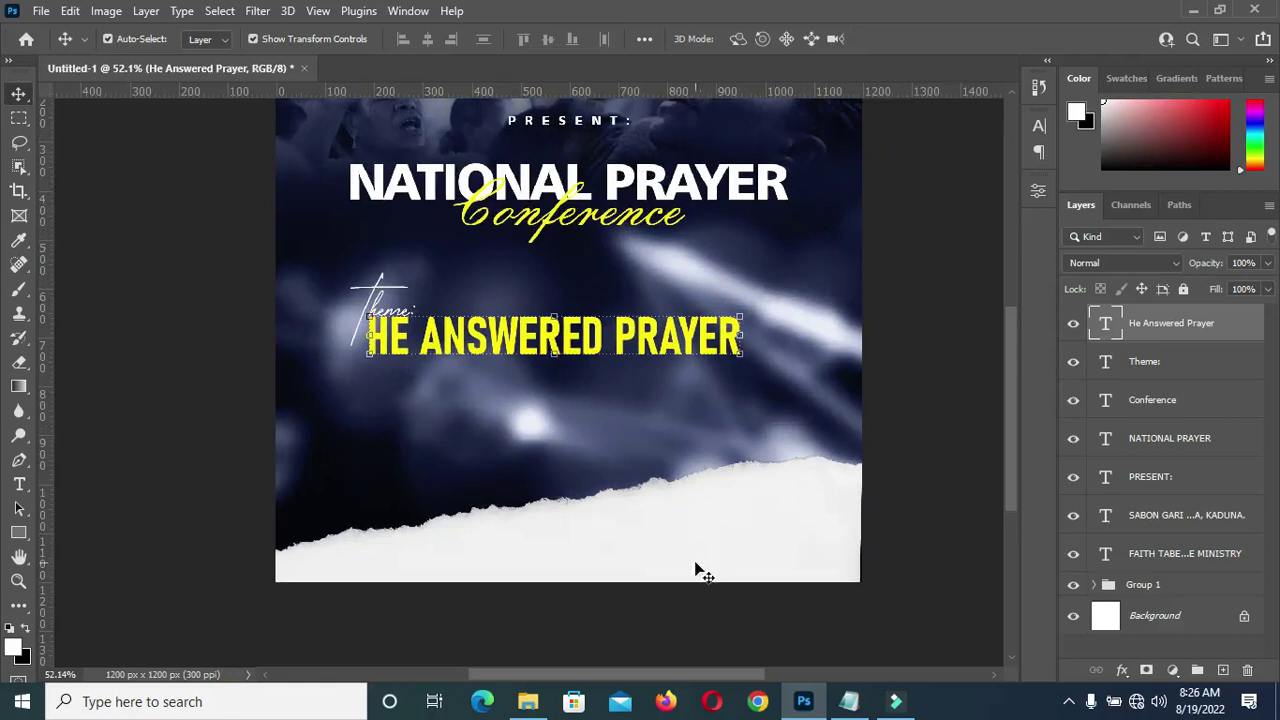
{"action": "left_click", "coordinate": [849, 703]}
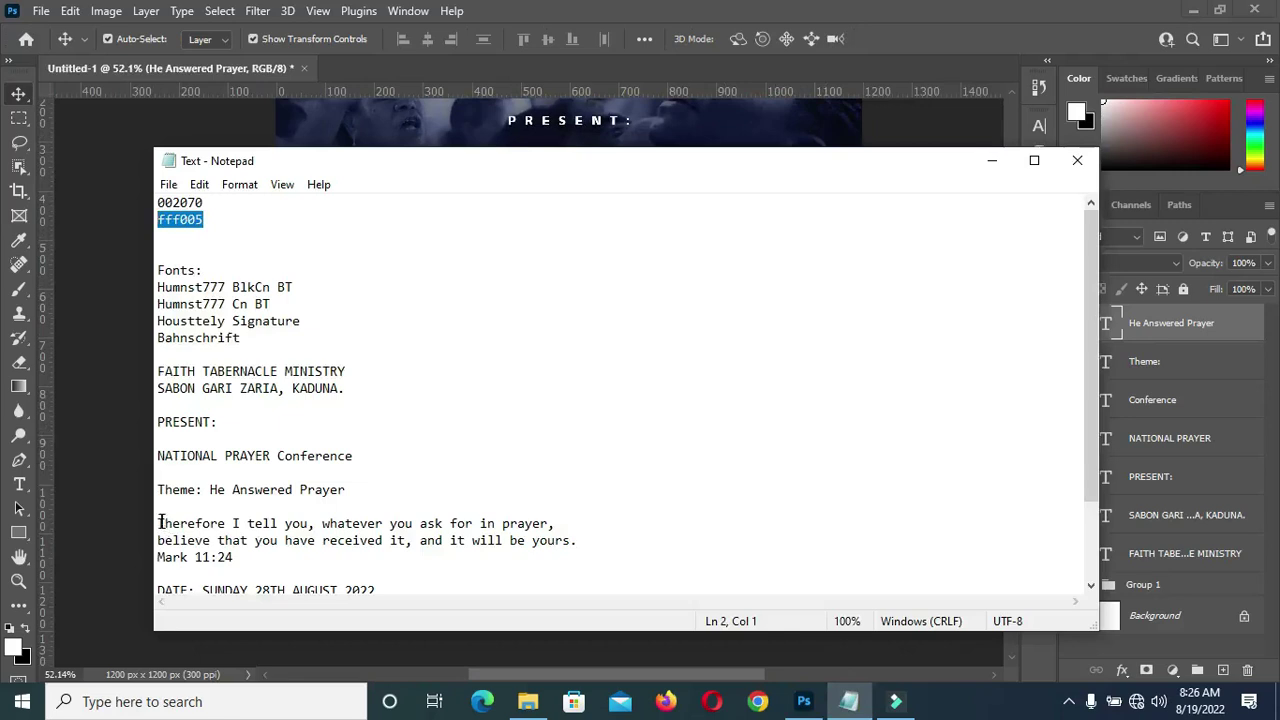
Paste the two-line verse from the notes as a new text layer below the theme
{"action": "left_click_drag", "start_coordinate": [160, 522], "coordinate": [580, 540]}
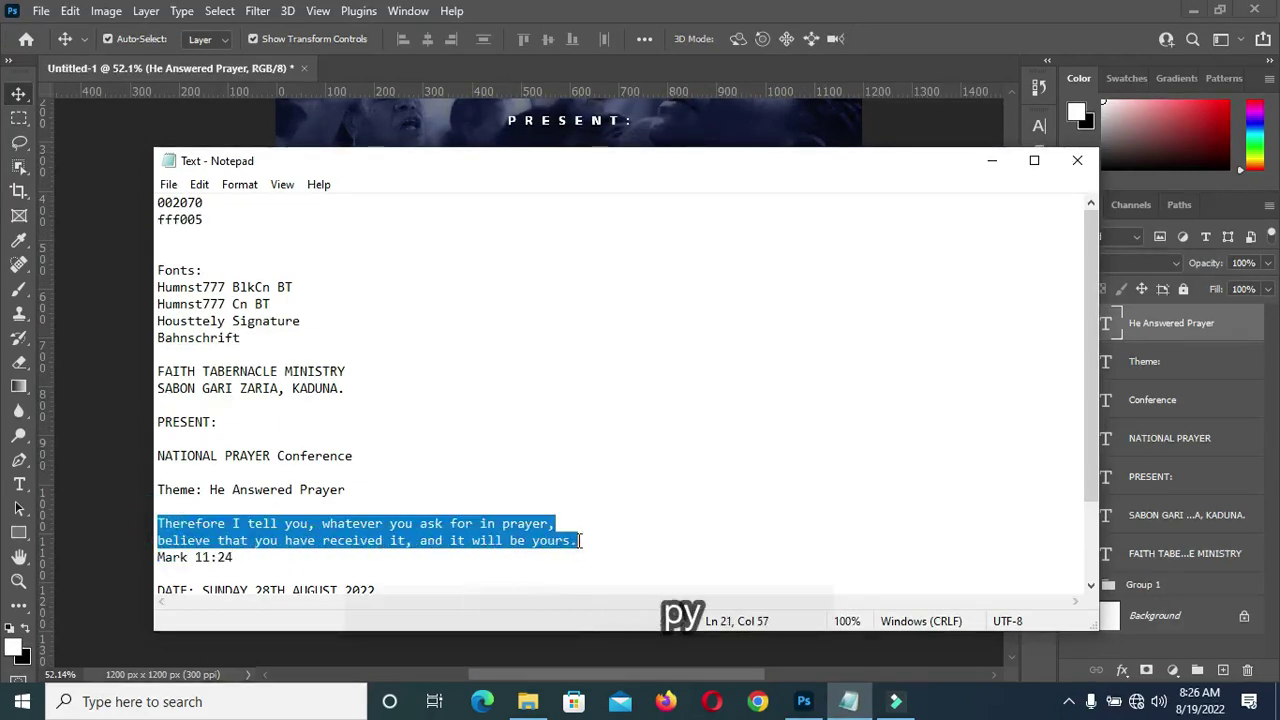
{"action": "left_click", "coordinate": [992, 160]}
{"action": "scroll", "coordinate": [479, 375], "scroll_direction": "up", "scroll_amount": 1}
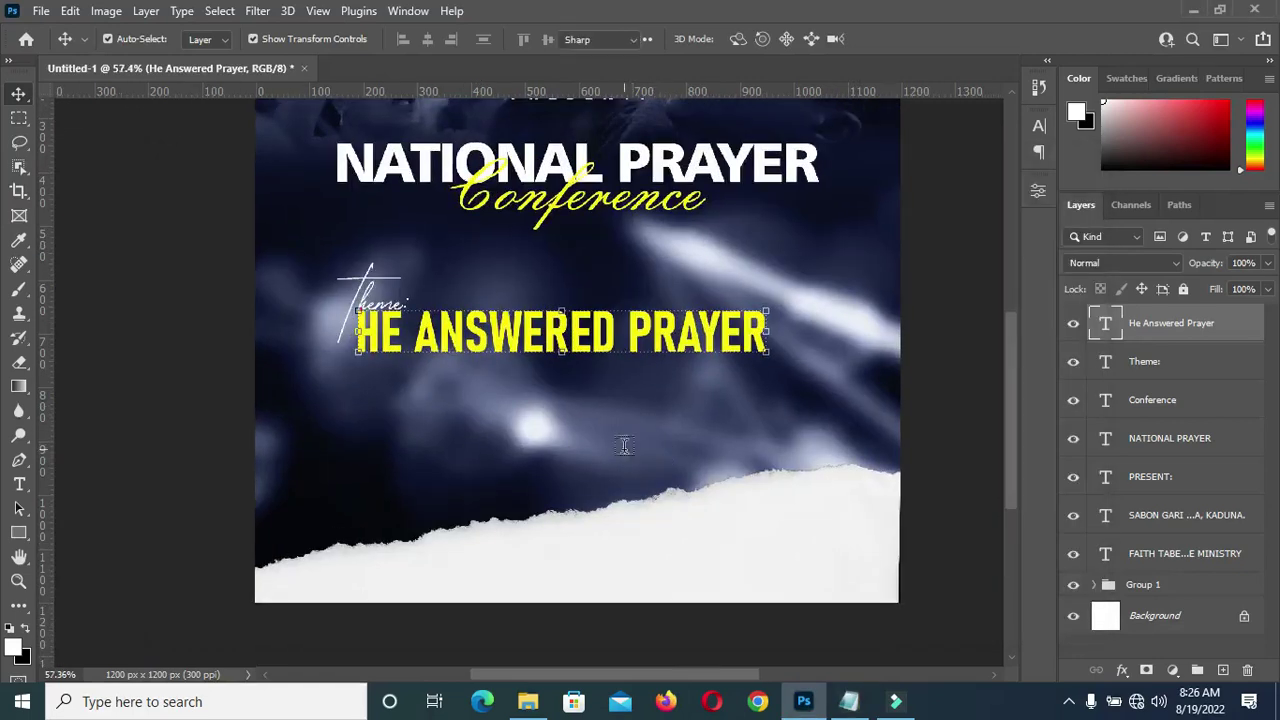
{"action": "key", "text": "t"}
{"action": "left_click", "coordinate": [396, 396]}
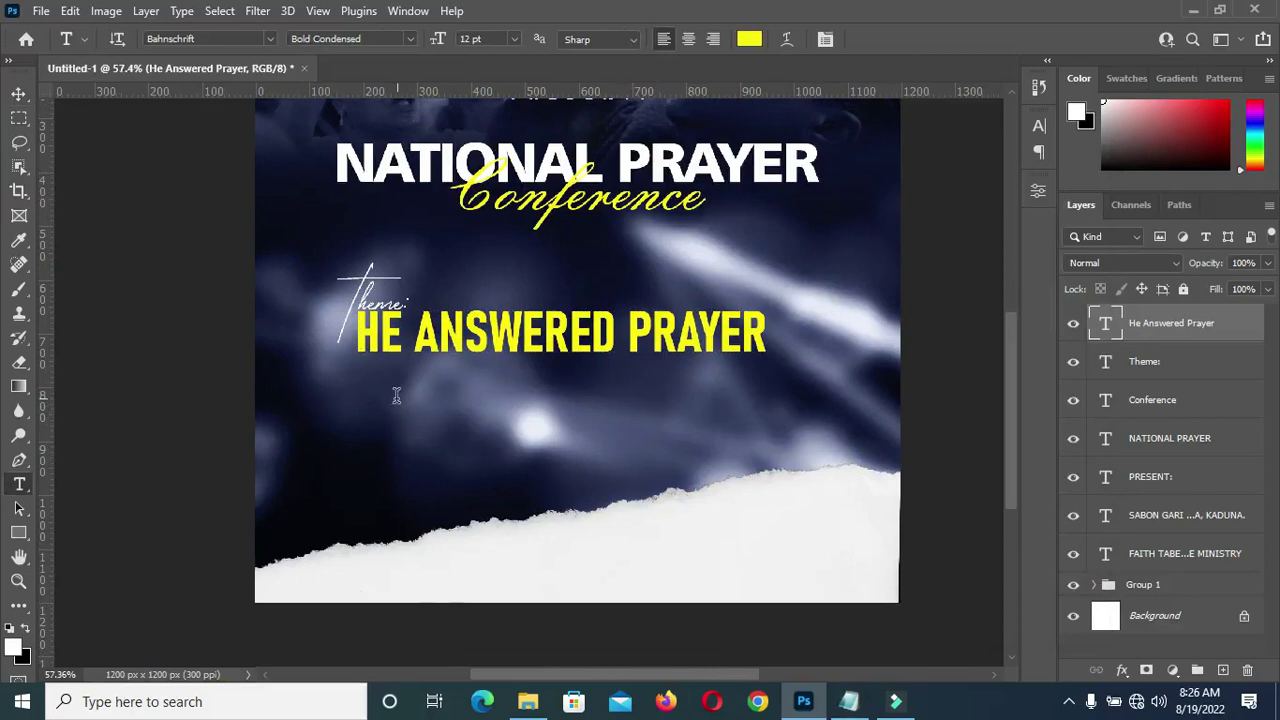
{"action": "key", "text": "ctrl+v"}
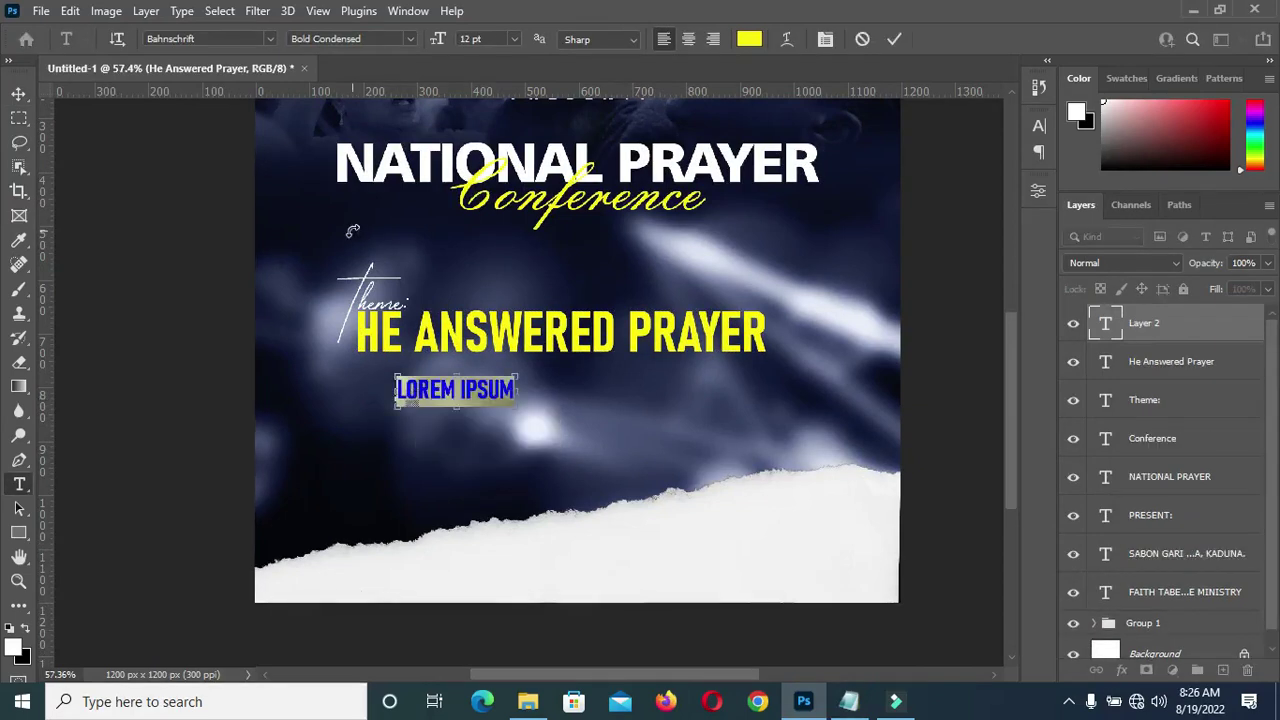
{"action": "type", "text": "THEREFORE I TELL YOU, WHATEVER YOU ASK FOR IN PRAYER, BELIEVE THAT YOU HAVE RECEIVED IT, AND IT WILL BE YOURS"}
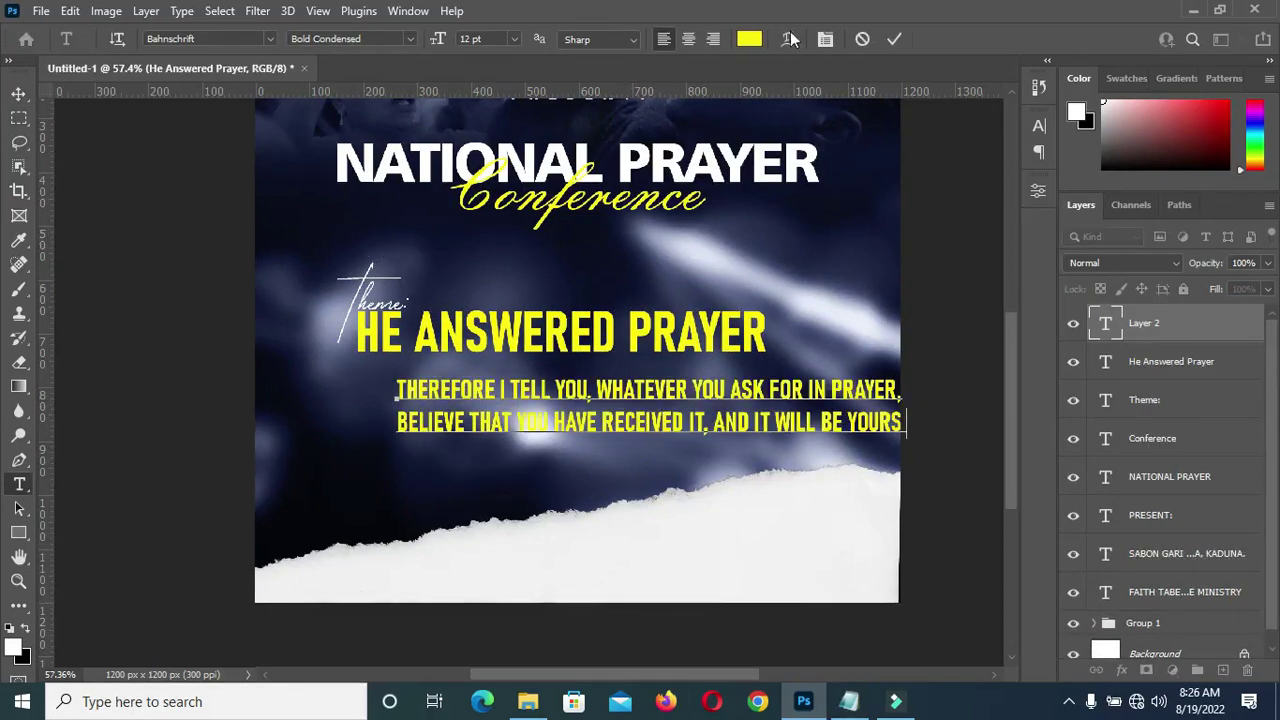
{"action": "left_click", "coordinate": [894, 39]}
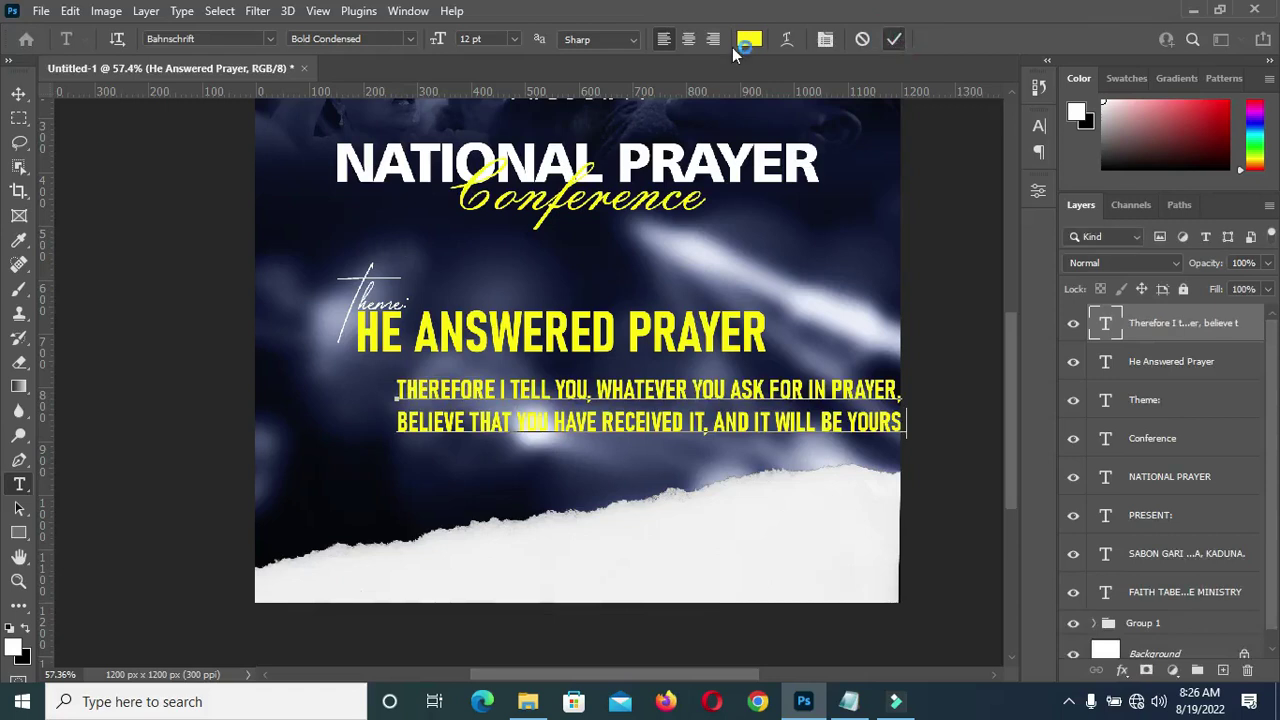
Make the verse text white
{"action": "left_click", "coordinate": [750, 42]}
{"action": "left_click_drag", "start_coordinate": [446, 161], "coordinate": [337, 103]}
{"action": "left_click", "coordinate": [787, 124]}
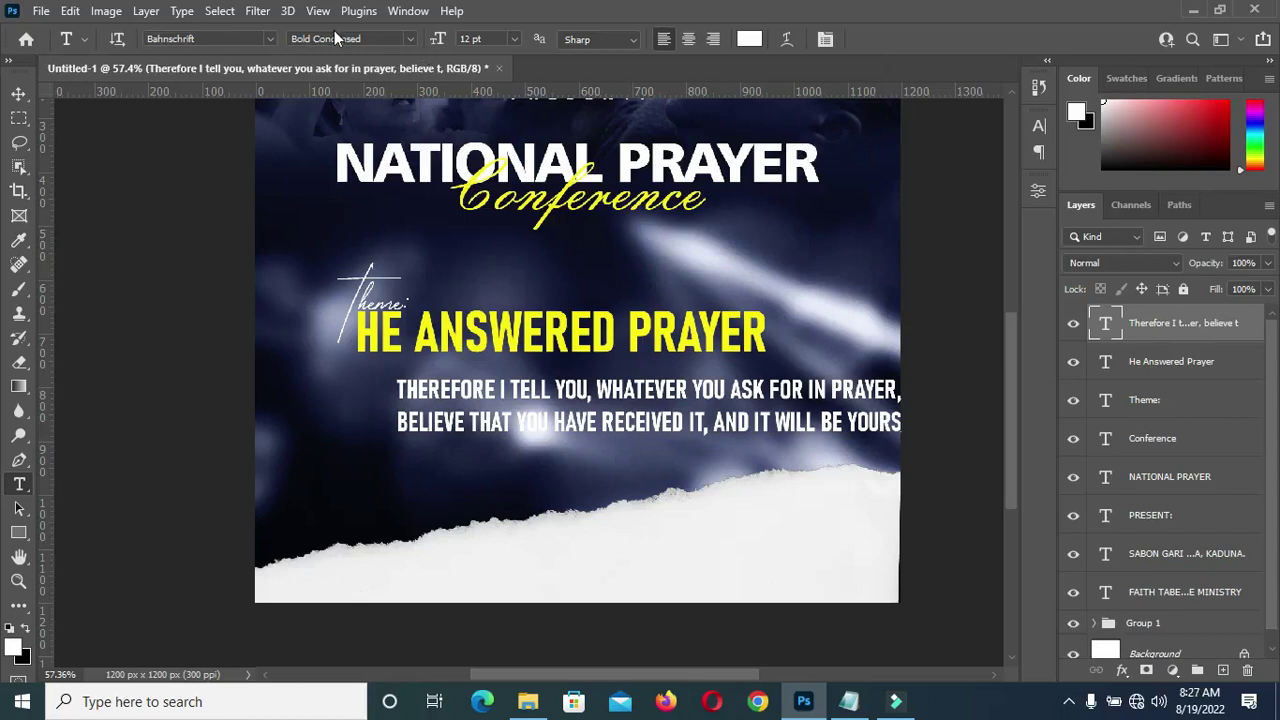
Set the verse in Humnst777 Blk BT with tighter leading
{"action": "left_click", "coordinate": [270, 39]}
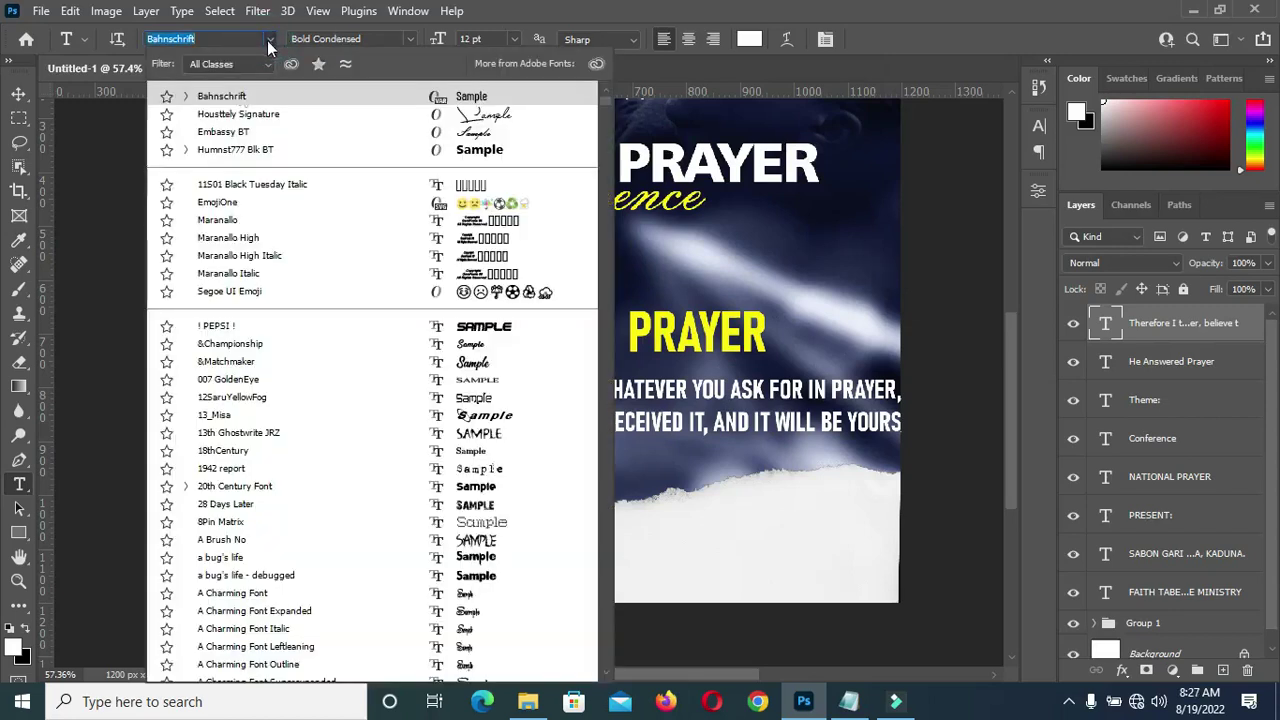
{"action": "left_click", "coordinate": [233, 133]}
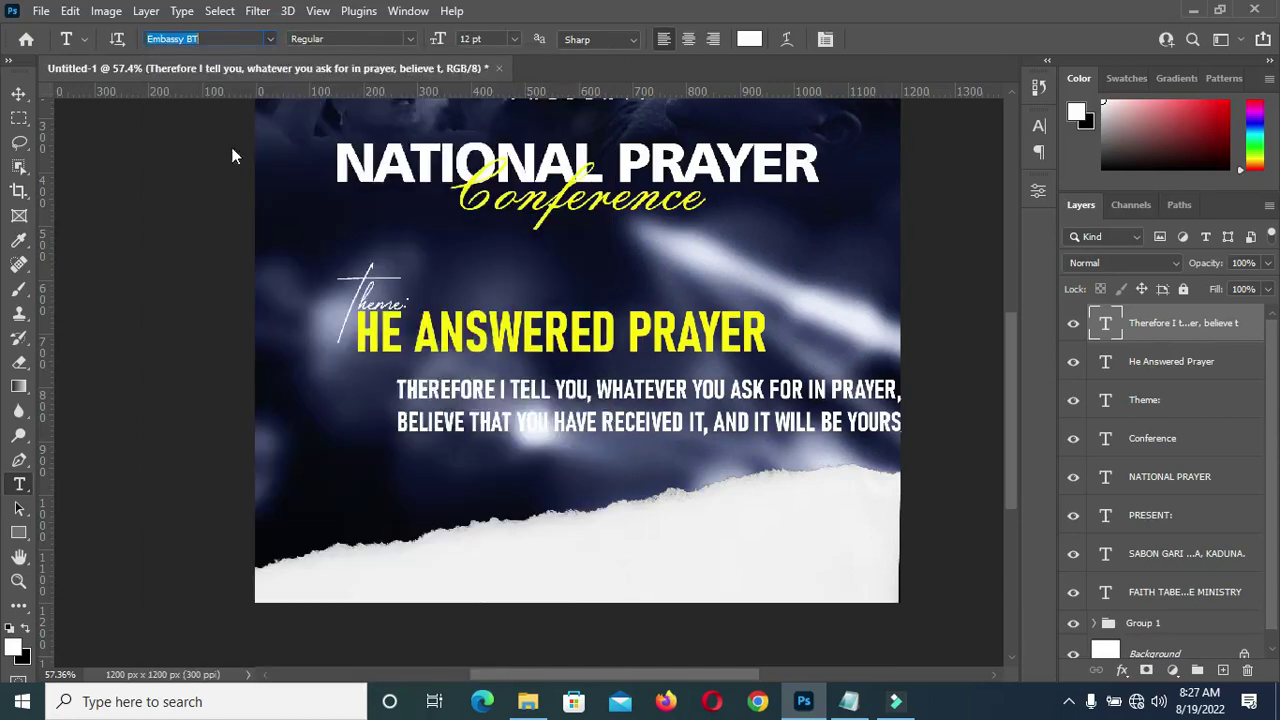
{"action": "left_click", "coordinate": [270, 41]}
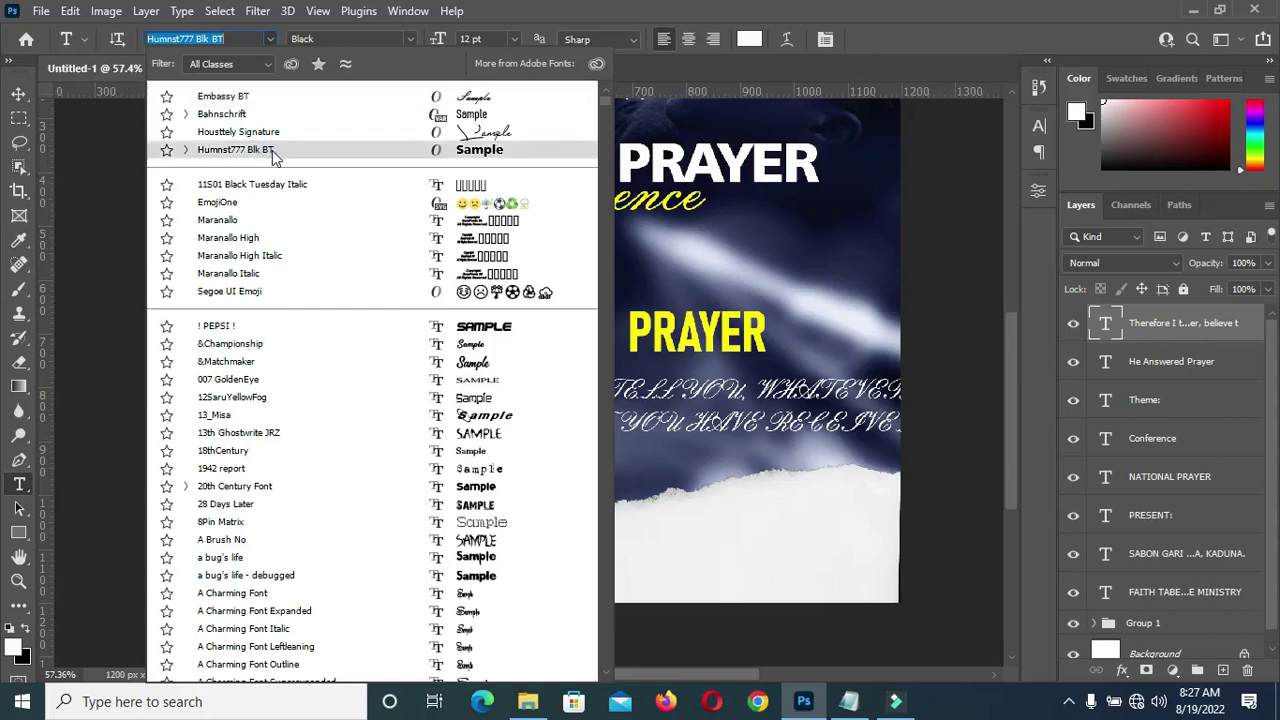
{"action": "left_click", "coordinate": [262, 152]}
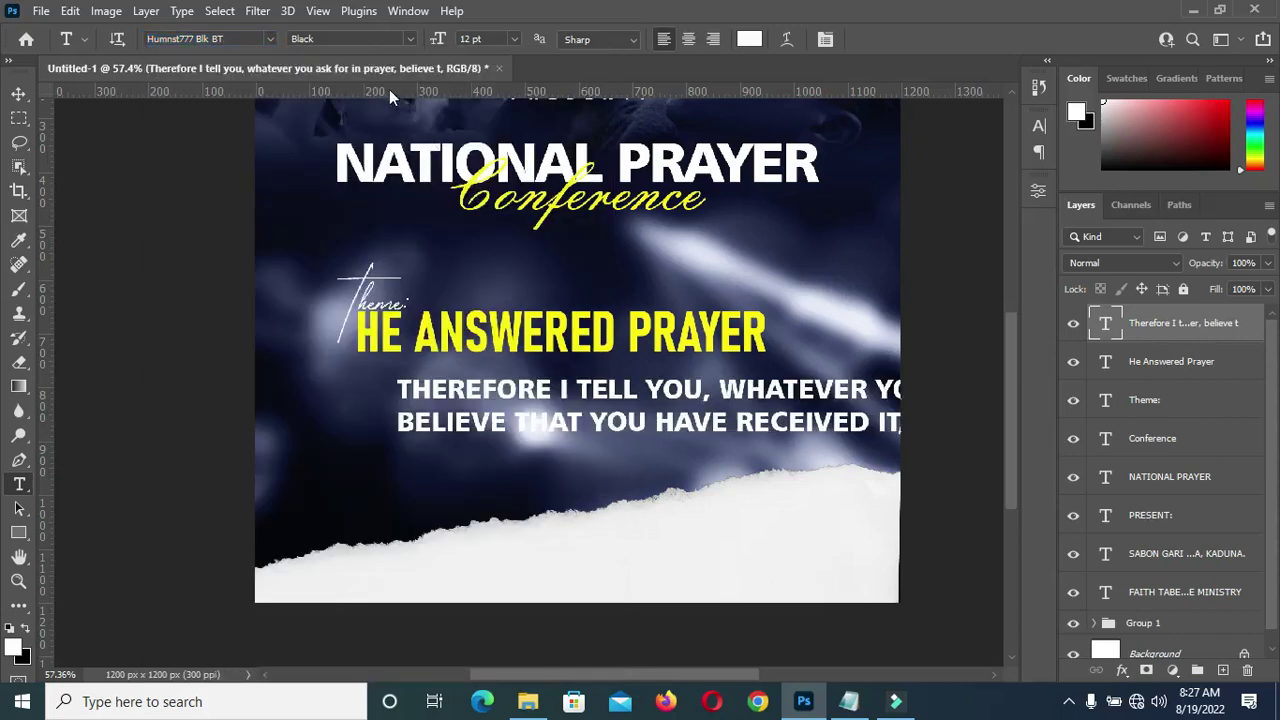
{"action": "left_click", "coordinate": [1039, 125]}
{"action": "left_click", "coordinate": [936, 177]}
{"action": "left_click_drag", "start_coordinate": [933, 177], "coordinate": [926, 175]}
{"action": "key", "text": "Tab"}
{"action": "left_click", "coordinate": [984, 118]}
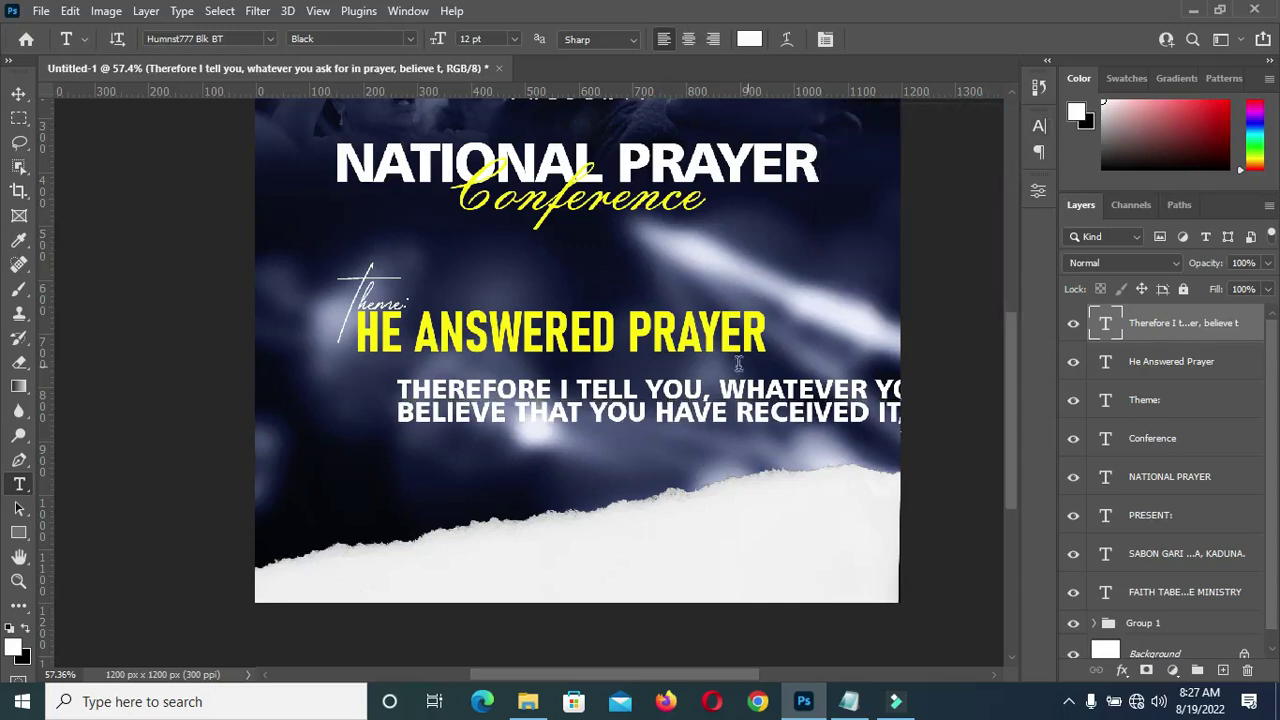
Shrink the verse to about 43.68% so it sits just under the theme
{"action": "left_click", "coordinate": [18, 94]}
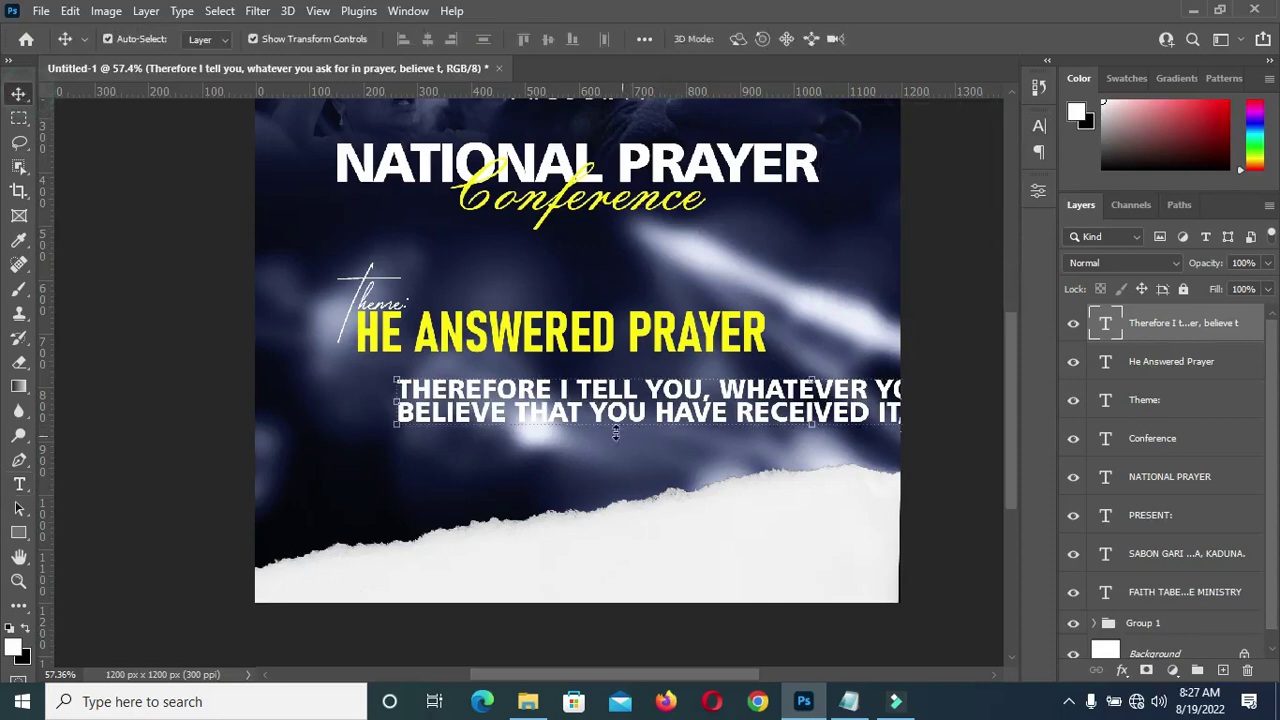
{"action": "left_click_drag", "start_coordinate": [810, 426], "coordinate": [483, 373]}
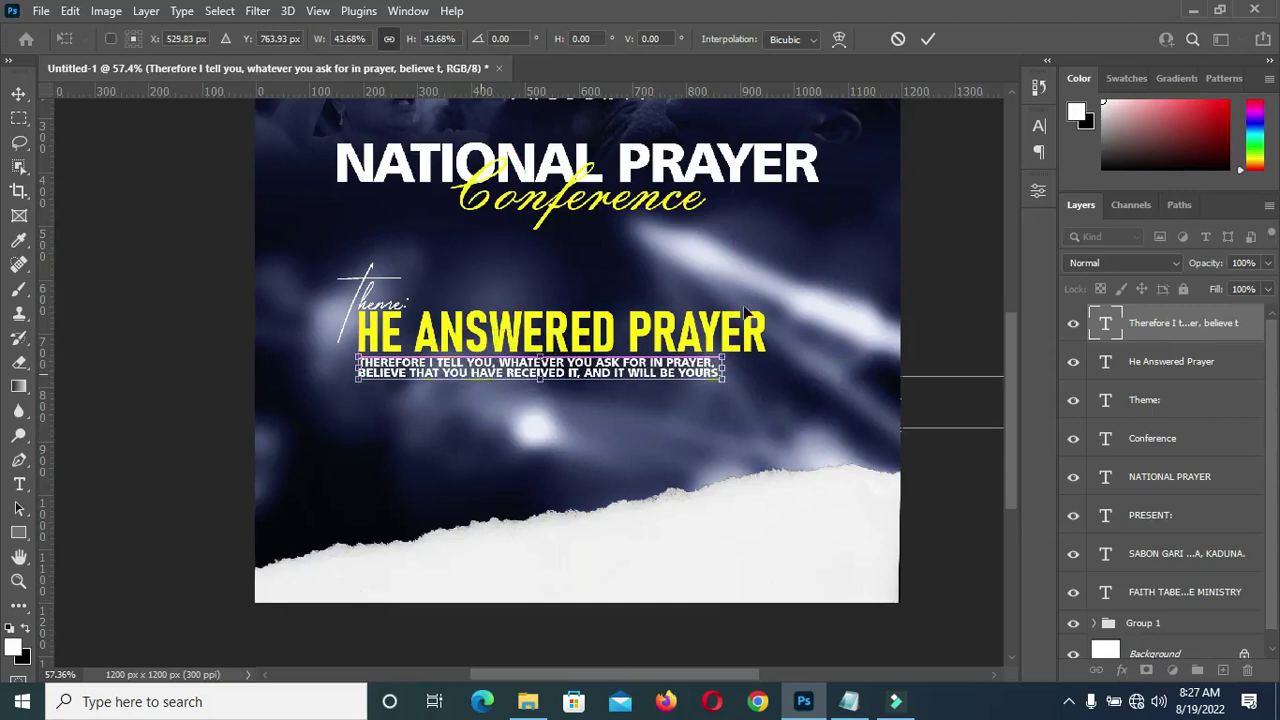
{"action": "left_click", "coordinate": [928, 39]}
Turn off All Caps on the verse and set its tracking to 0
{"action": "left_click", "coordinate": [1039, 126]}
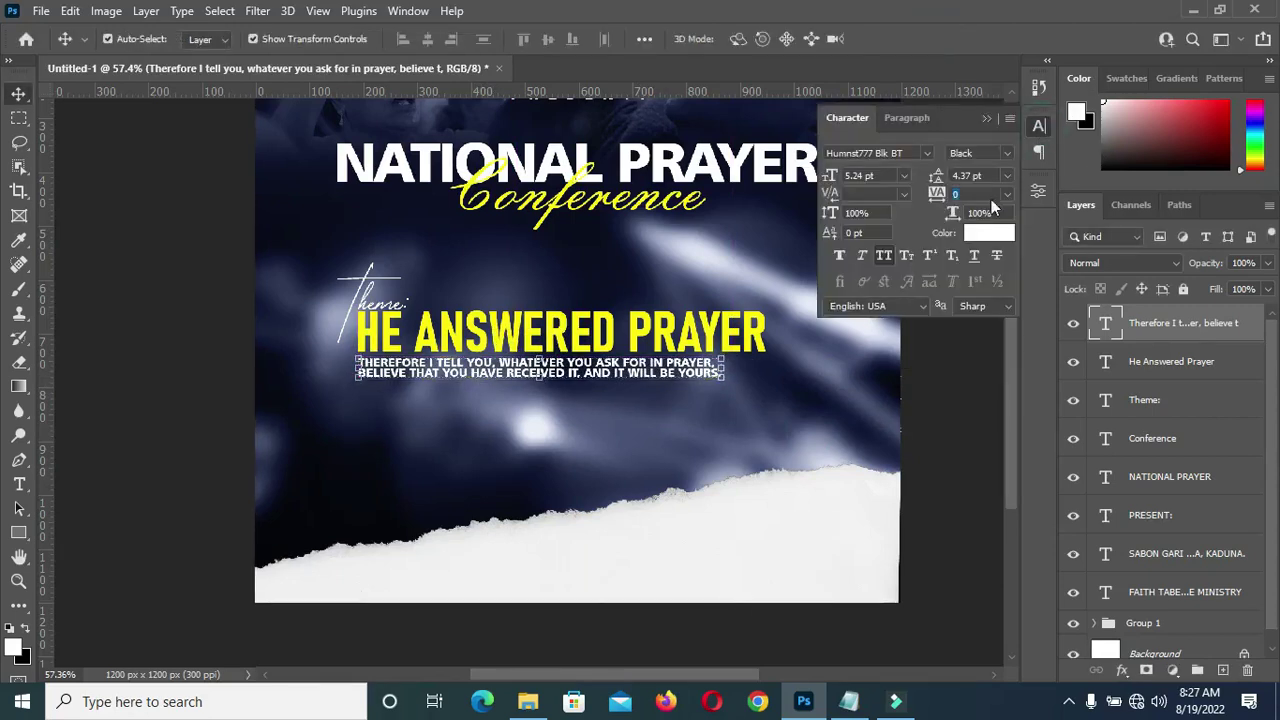
{"action": "left_click", "coordinate": [886, 257]}
{"action": "type", "text": "25"}
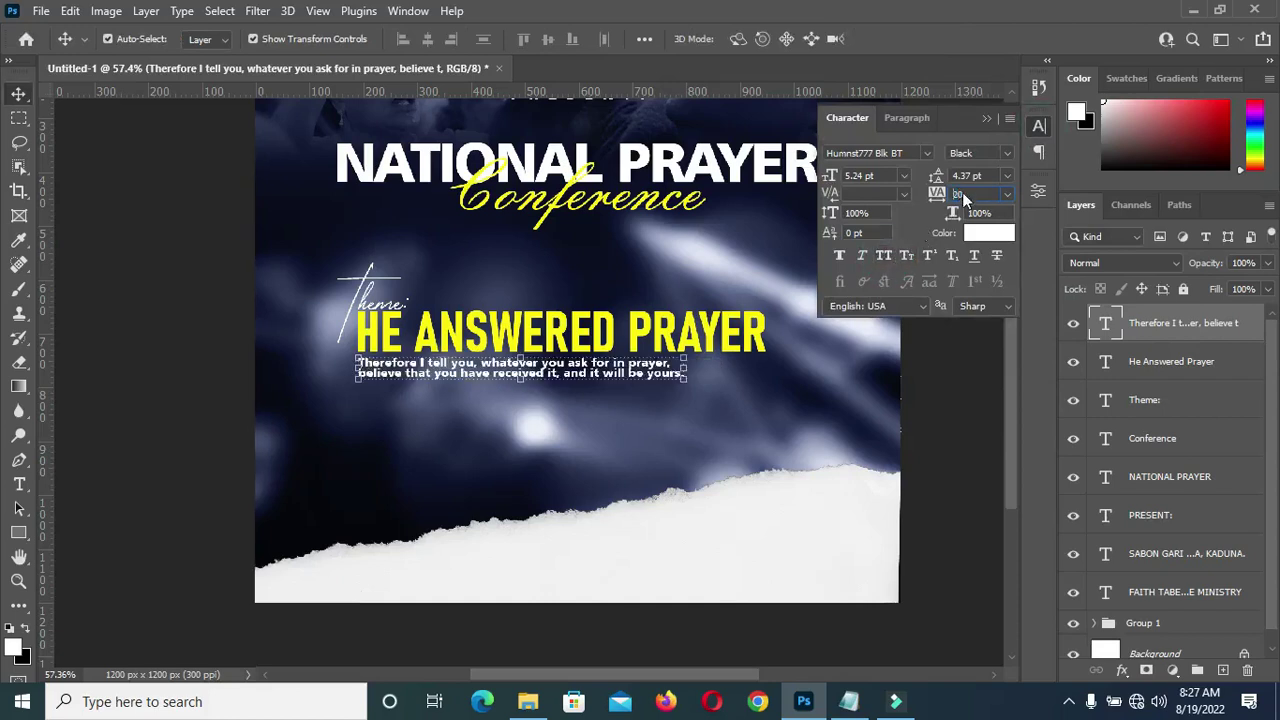
{"action": "key", "text": "Return"}
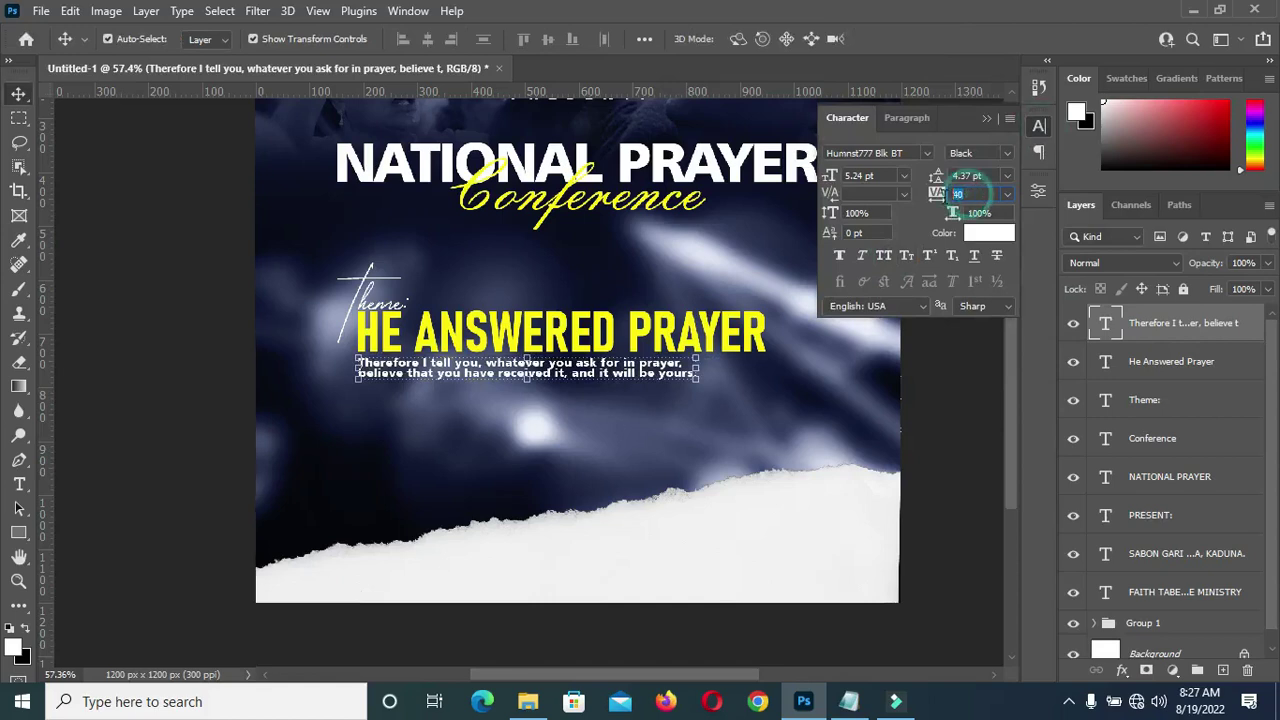
{"action": "key", "text": "Return"}
{"action": "type", "text": "0"}
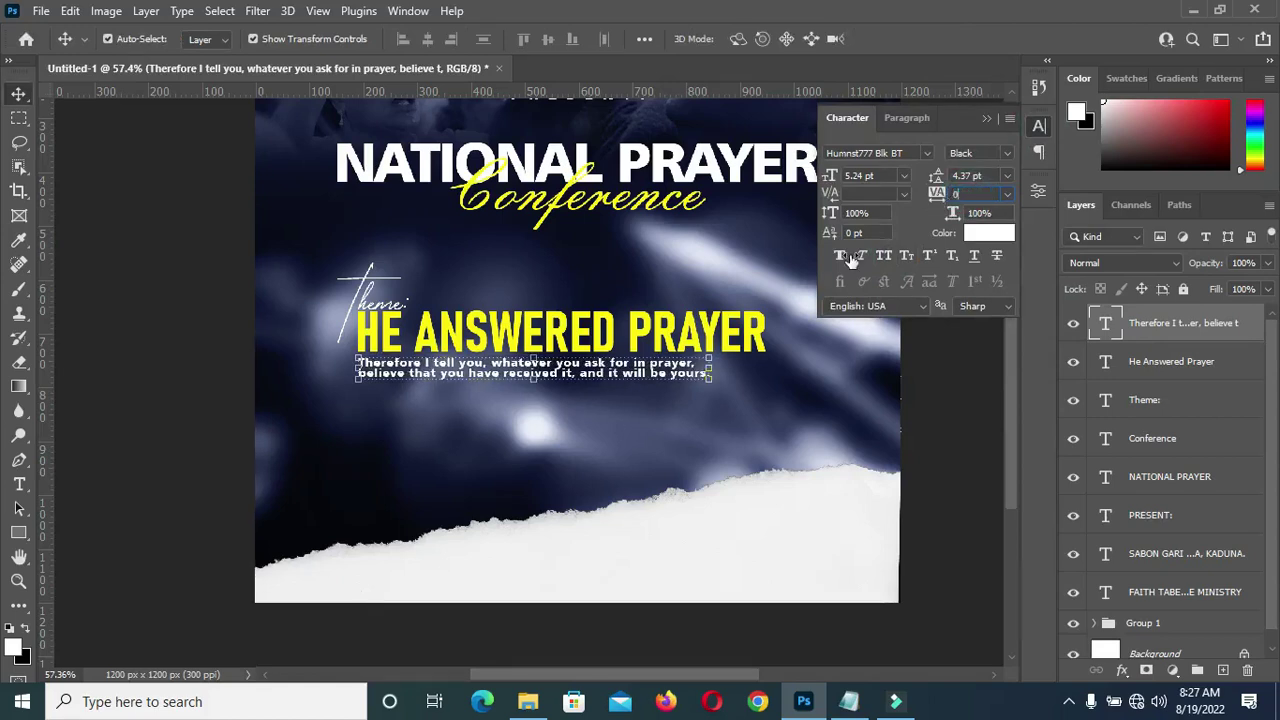
{"action": "key", "text": "Return"}
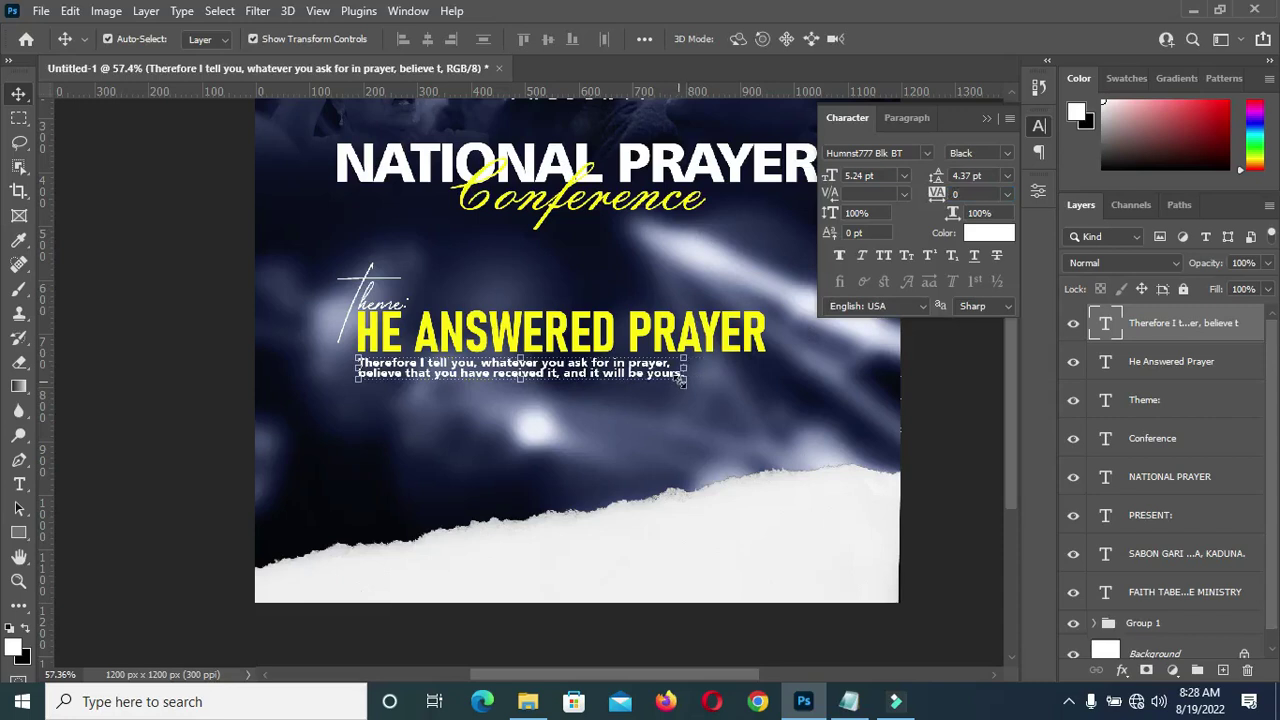
Enlarge the verse, widen its leading to 7 pt, and duplicate the verse layer
{"action": "left_click_drag", "start_coordinate": [684, 382], "coordinate": [767, 405]}
{"action": "left_click", "coordinate": [928, 39]}
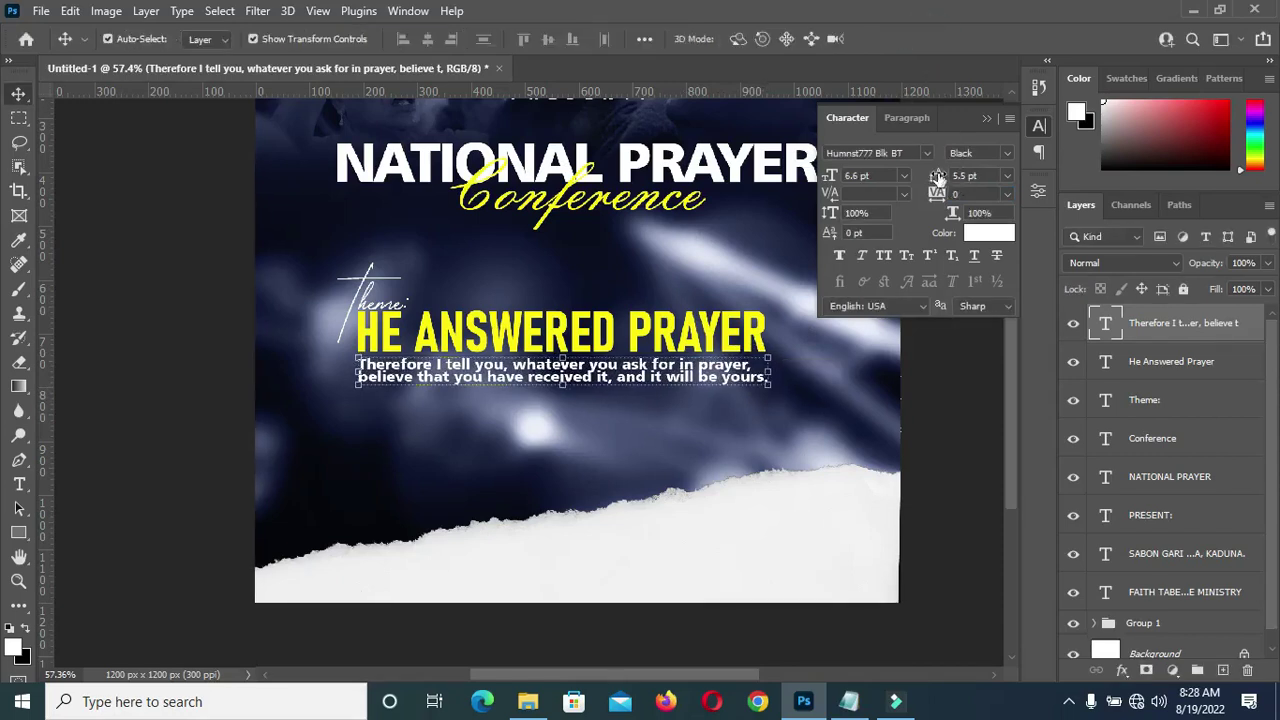
{"action": "left_click_drag", "start_coordinate": [936, 180], "coordinate": [932, 176]}
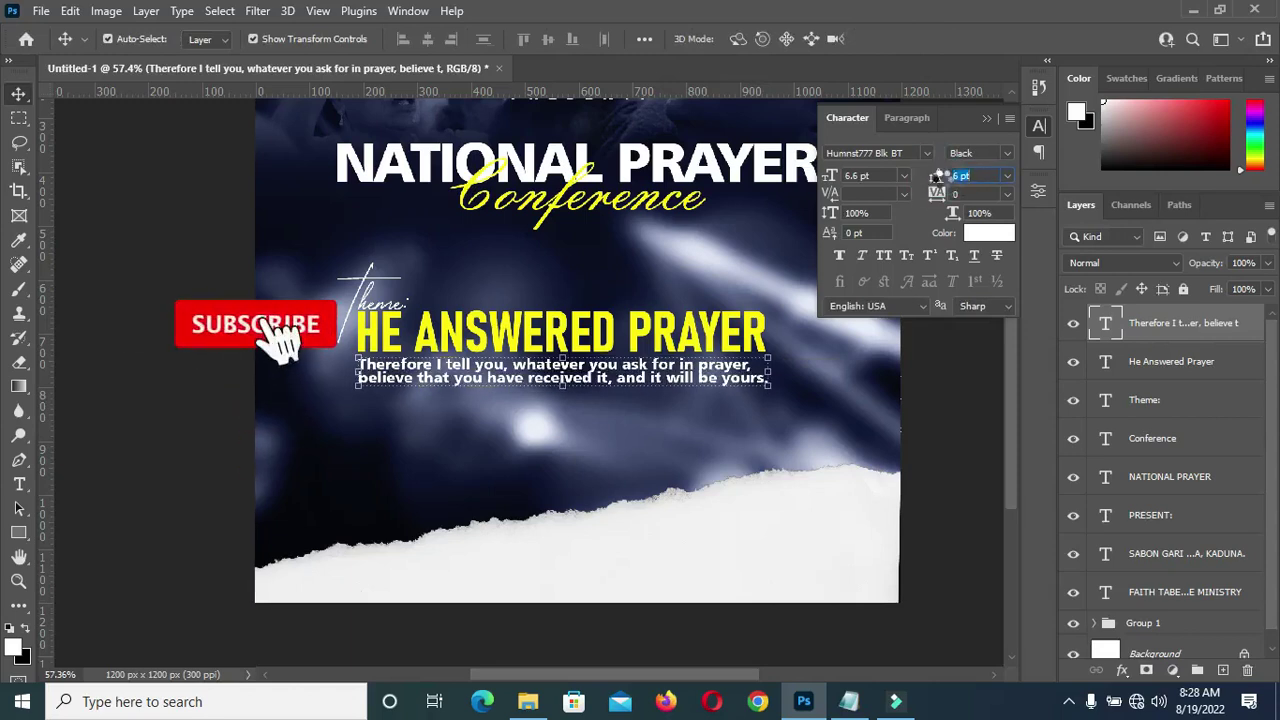
{"action": "left_click", "coordinate": [987, 118]}
{"action": "scroll", "coordinate": [780, 377], "scroll_direction": "down", "scroll_amount": 2}
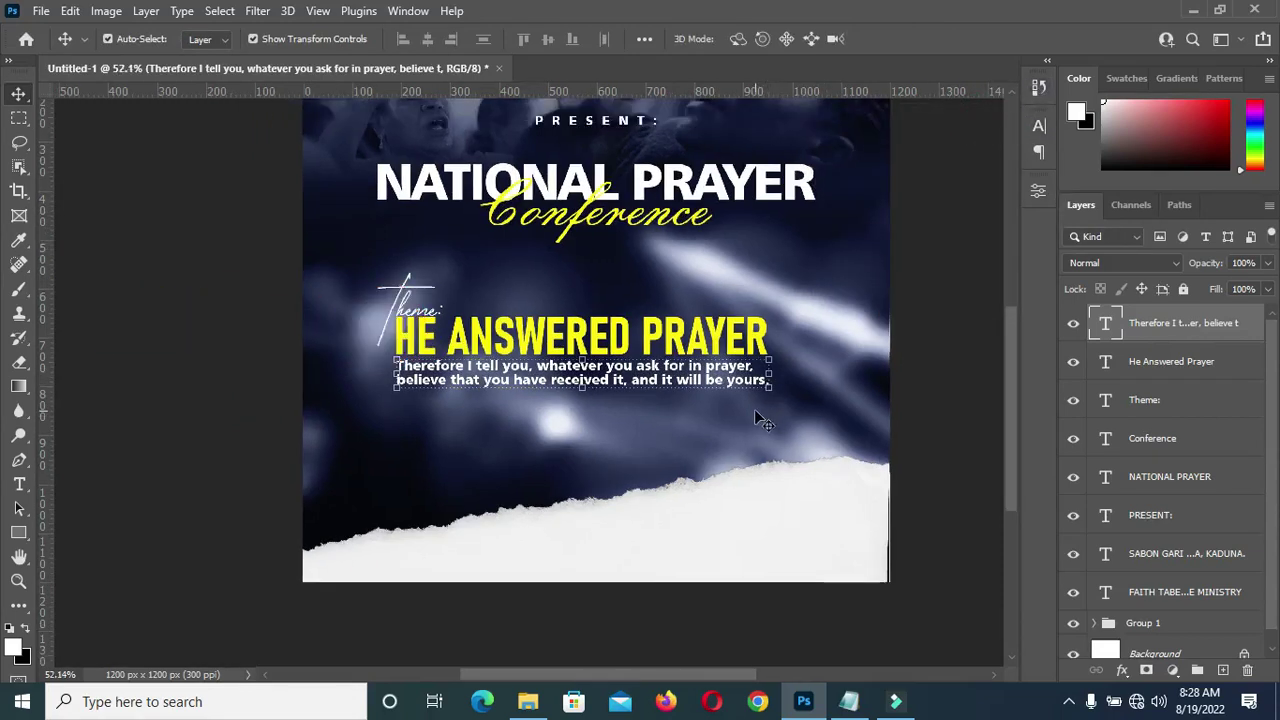
{"action": "scroll", "coordinate": [569, 434], "scroll_direction": "up", "scroll_amount": 4}
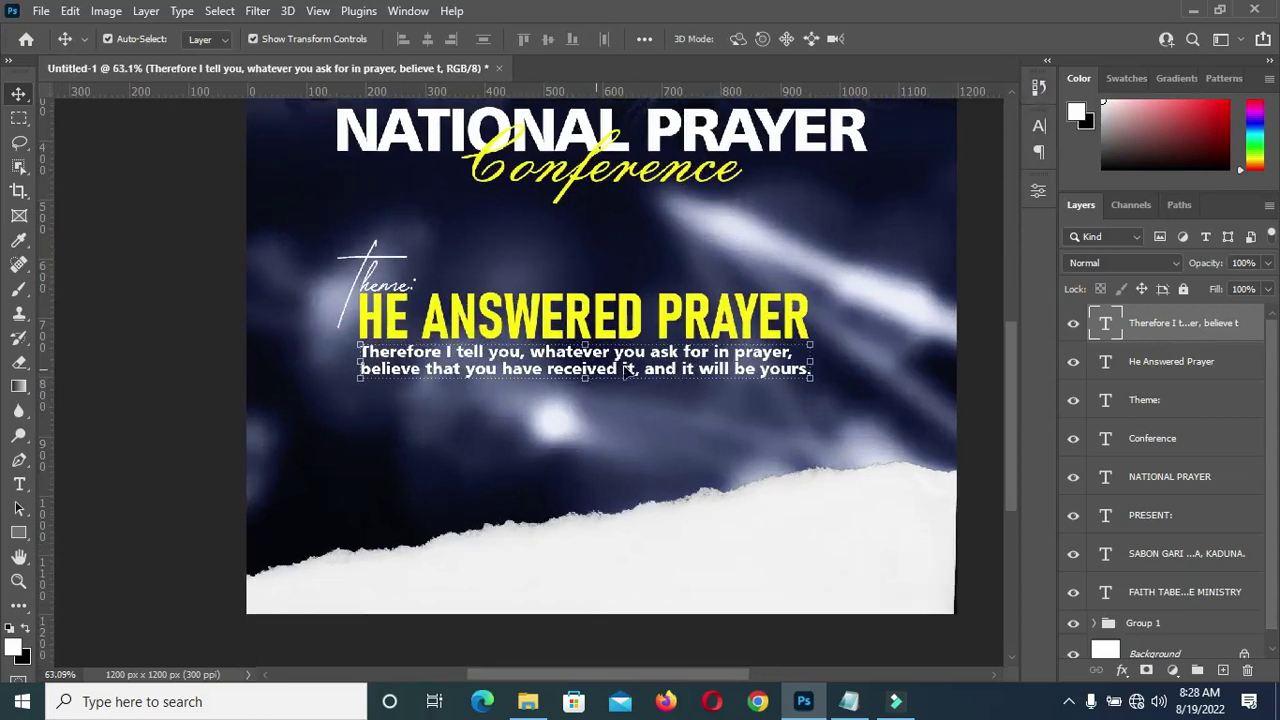
{"action": "key", "text": "ctrl+j"}
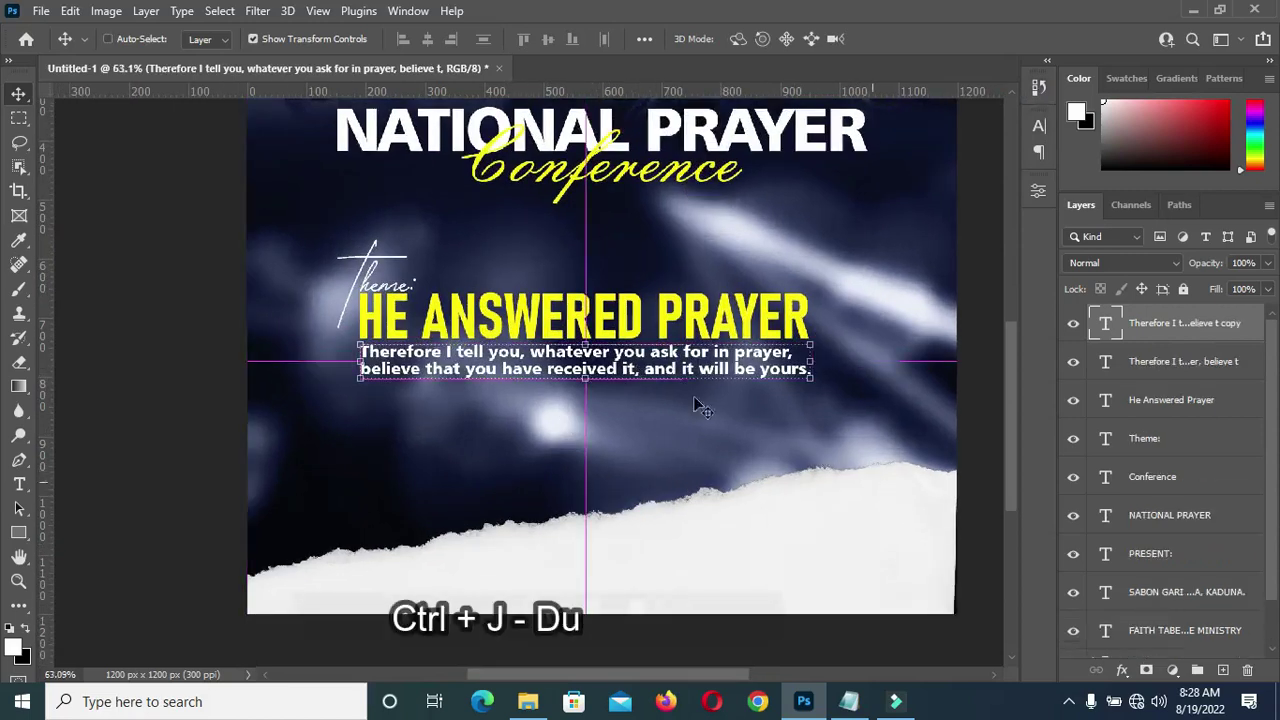
Move the verse copy below the original and replace its text with Mark 11:24
{"action": "left_click_drag", "start_coordinate": [675, 373], "coordinate": [679, 407]}
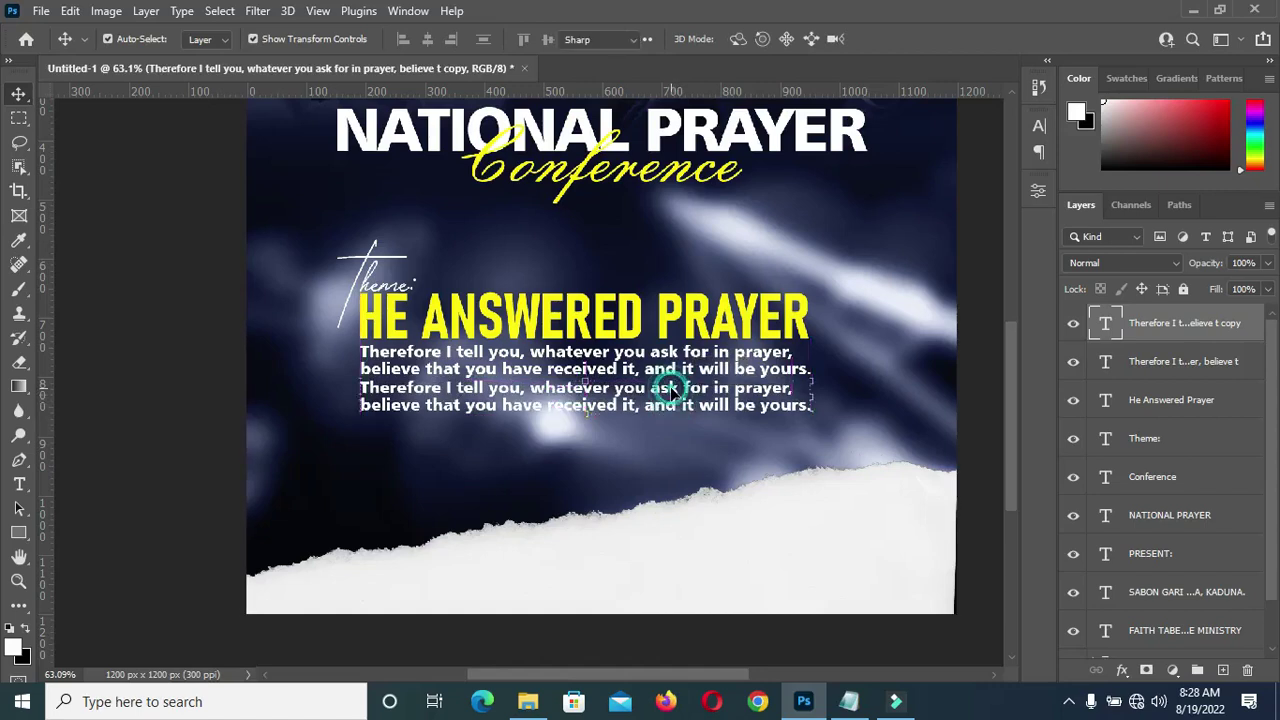
{"action": "double_click", "coordinate": [673, 390]}
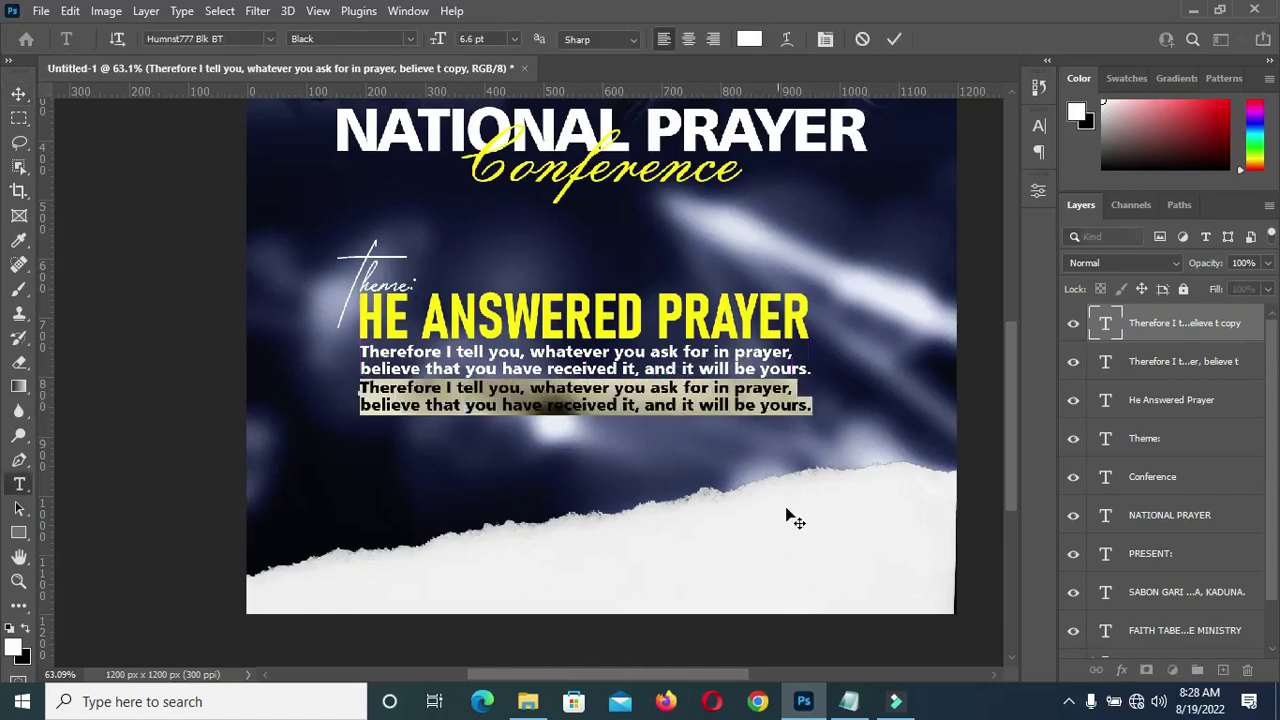
{"action": "left_click", "coordinate": [848, 701]}
{"action": "key", "text": "ctrl+c"}
{"action": "left_click_drag", "start_coordinate": [246, 556], "coordinate": [158, 557]}
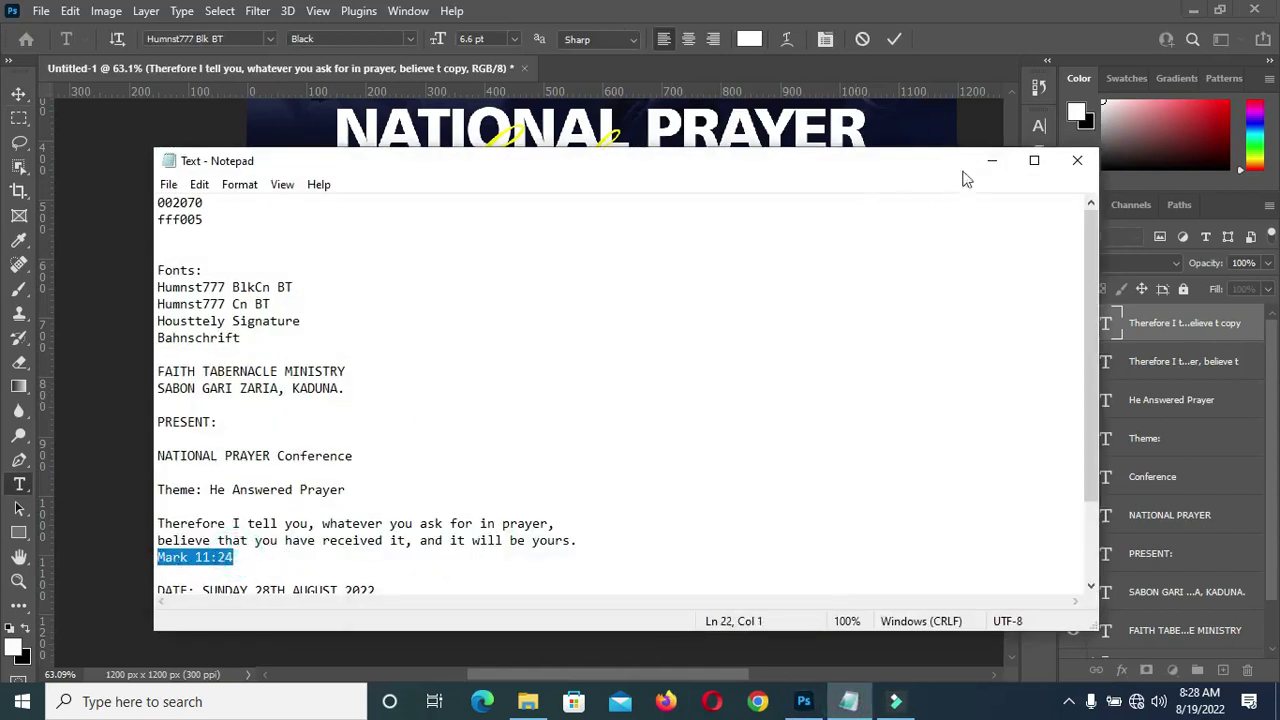
{"action": "key", "text": "alt+Tab"}
{"action": "key", "text": "ctrl+v"}
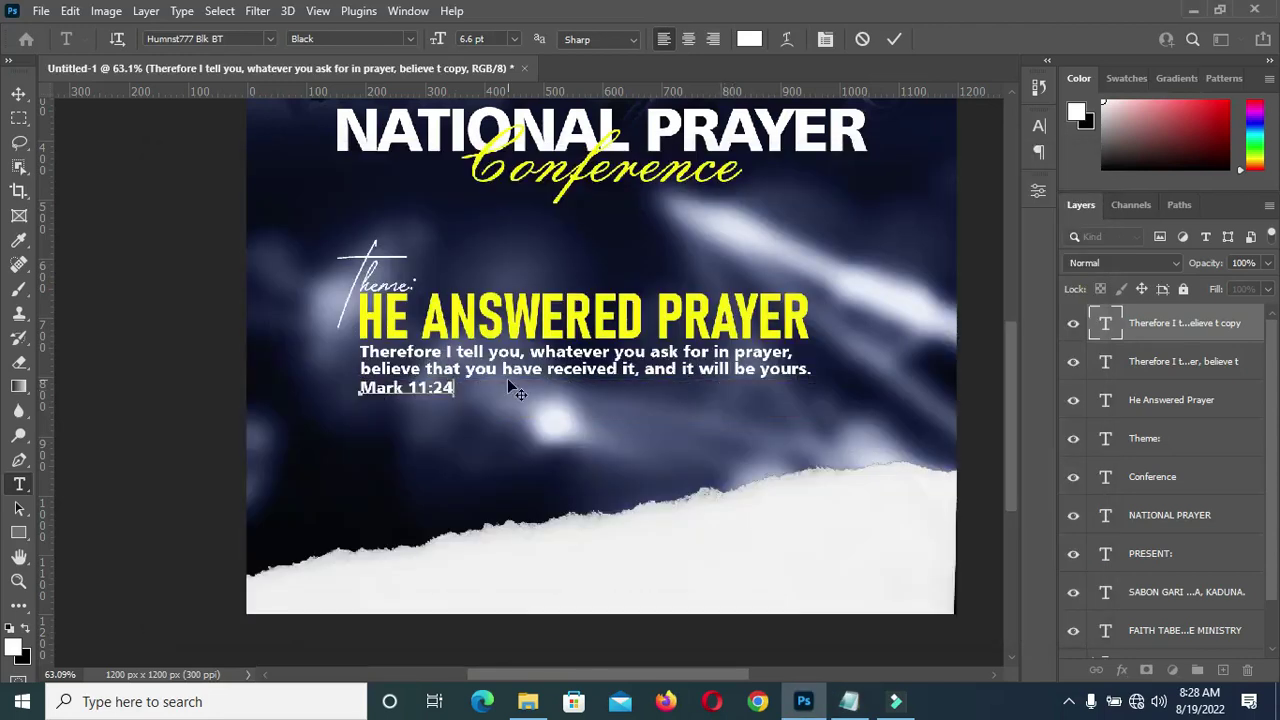
{"action": "left_click", "coordinate": [894, 39]}
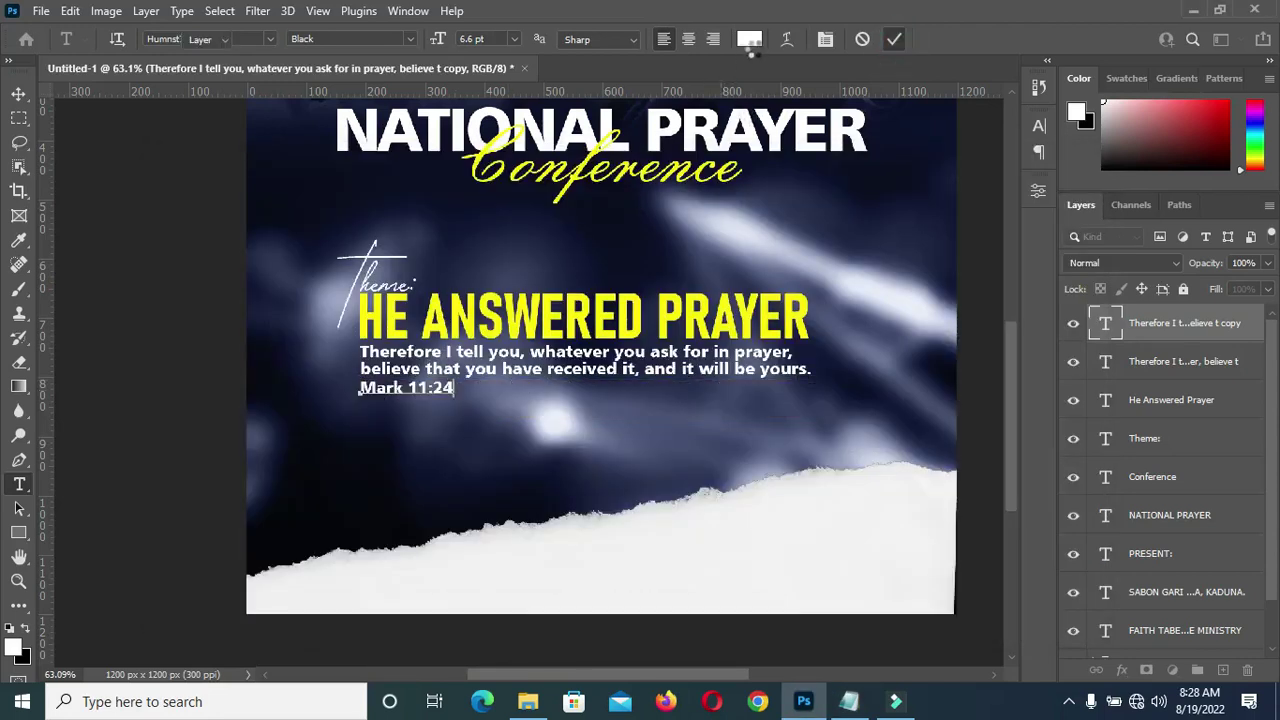
{"action": "key", "text": "v"}
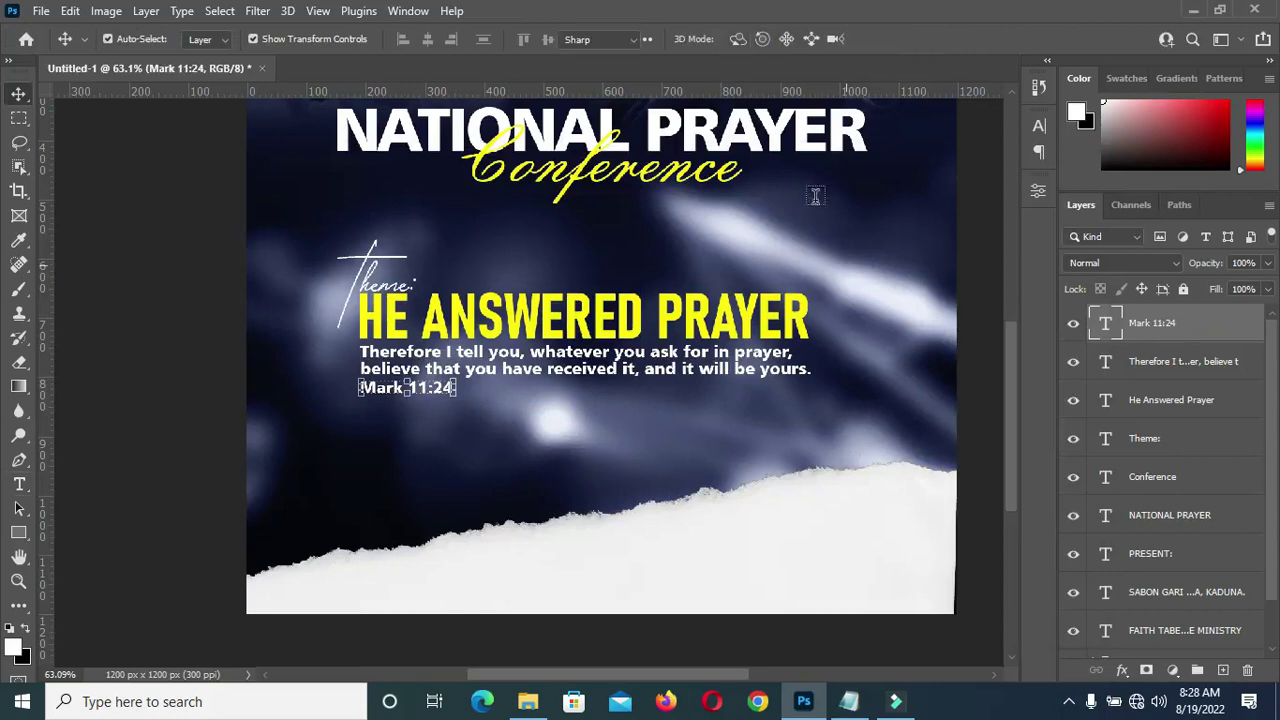
{"action": "key", "text": "t"}
{"action": "left_click", "coordinate": [754, 39]}
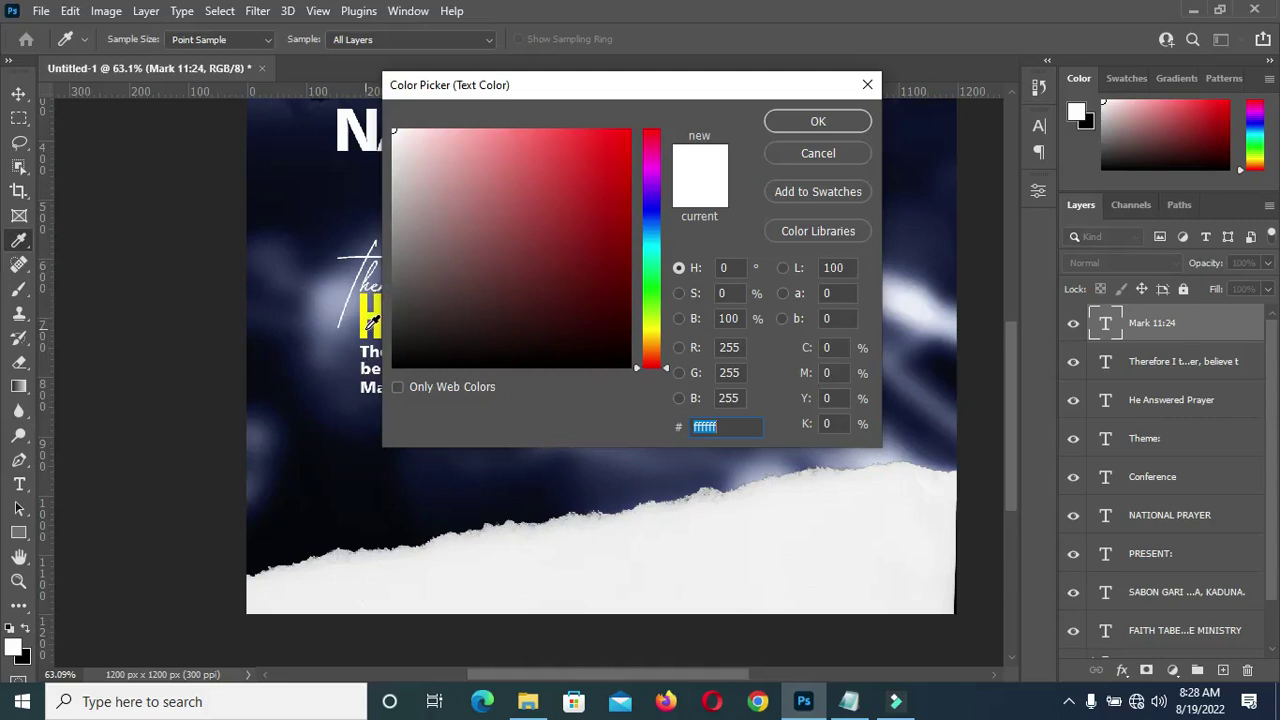
Colour Mark 11:24 yellow fff005 from the theme and move it right, under the verse's end
{"action": "left_click", "coordinate": [366, 315]}
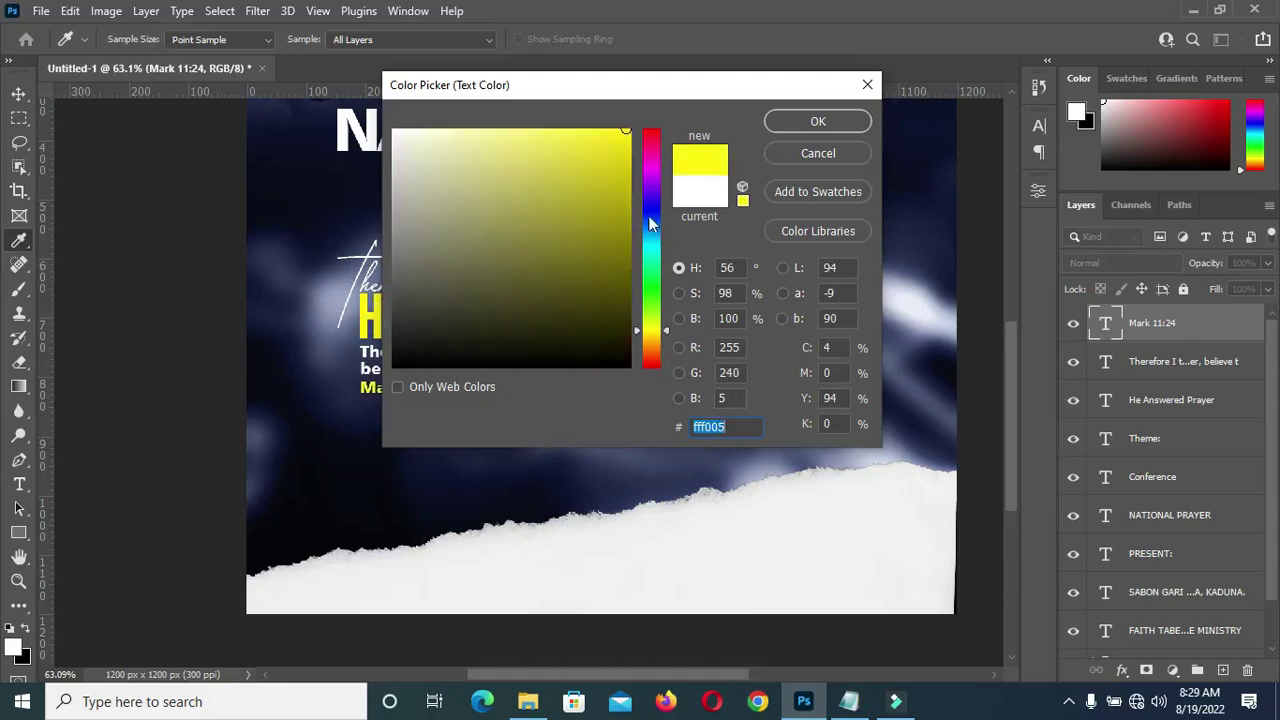
{"action": "left_click", "coordinate": [835, 121]}
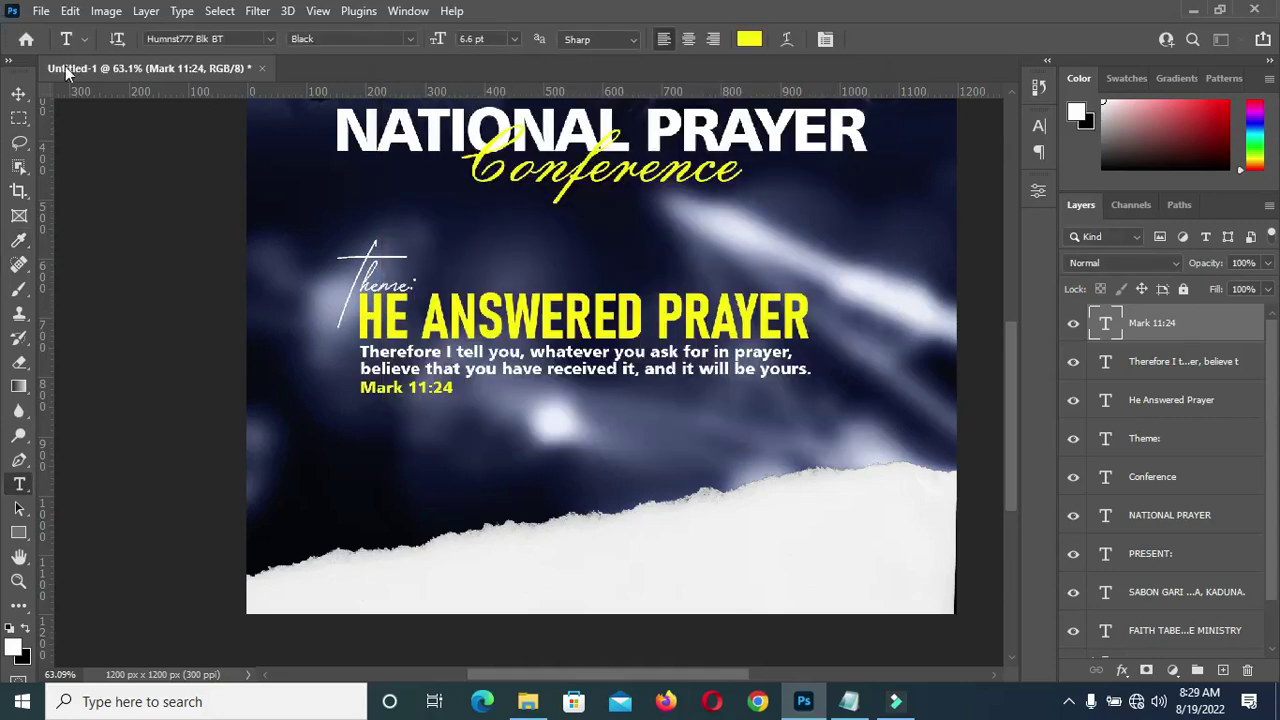
{"action": "left_click", "coordinate": [18, 93]}
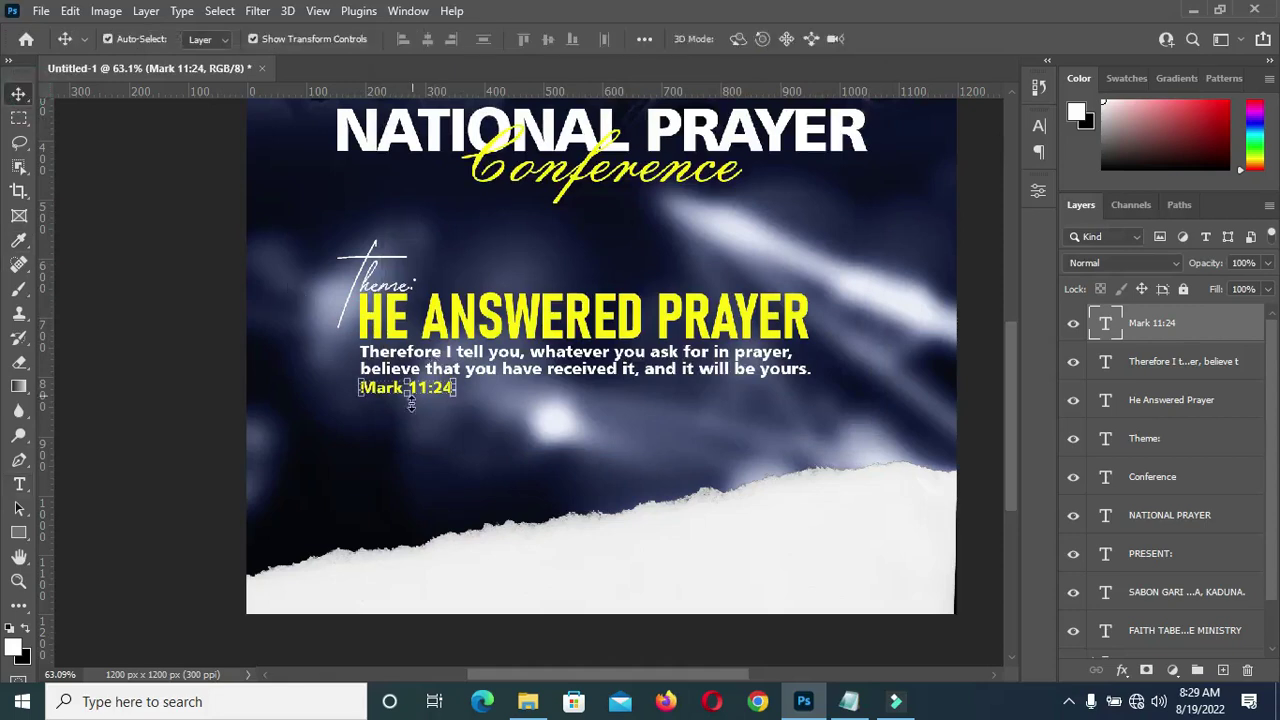
{"action": "left_click_drag", "start_coordinate": [420, 393], "coordinate": [797, 400]}
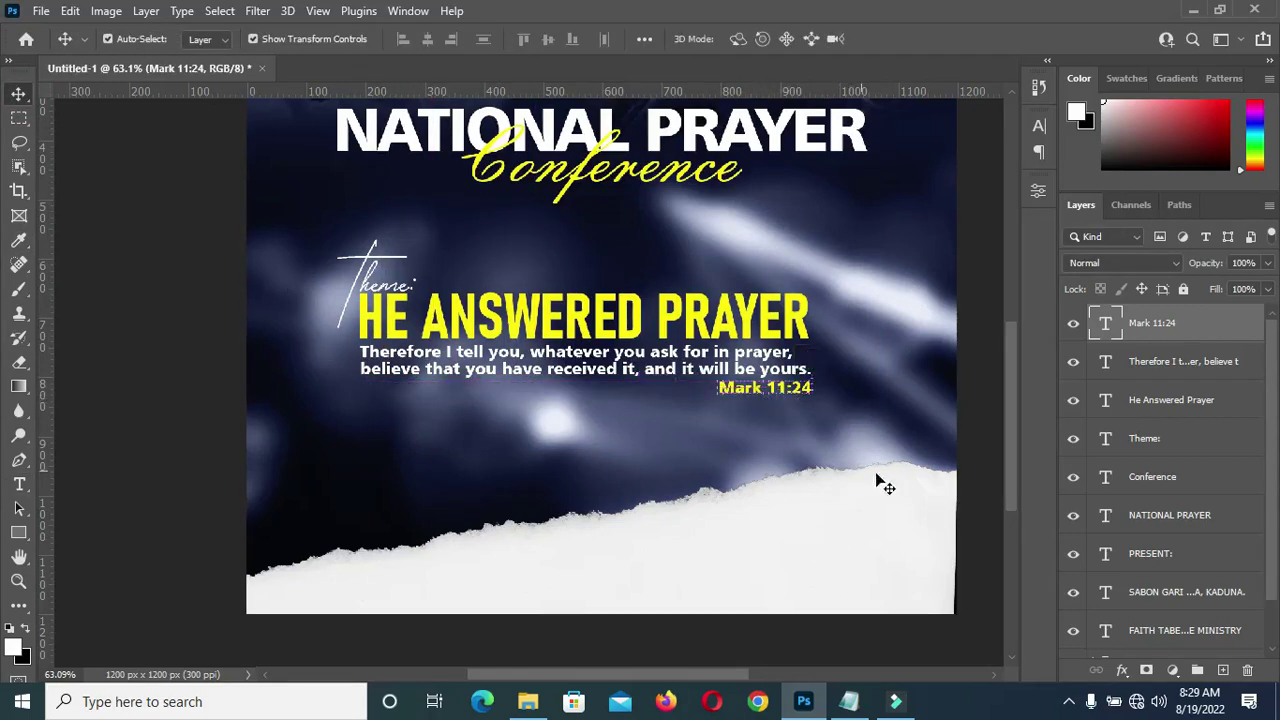
{"action": "scroll", "coordinate": [642, 405], "scroll_direction": "down", "scroll_amount": 2}
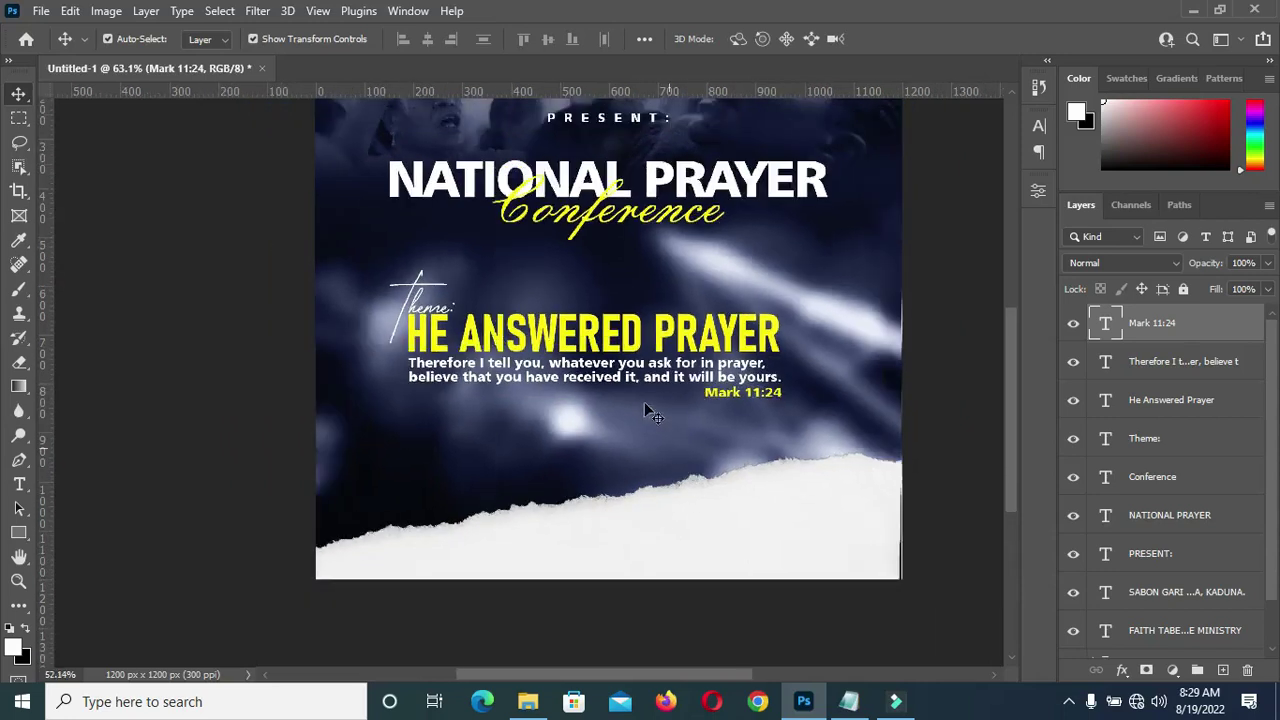
{"action": "scroll", "coordinate": [644, 402], "scroll_direction": "down", "scroll_amount": 4}
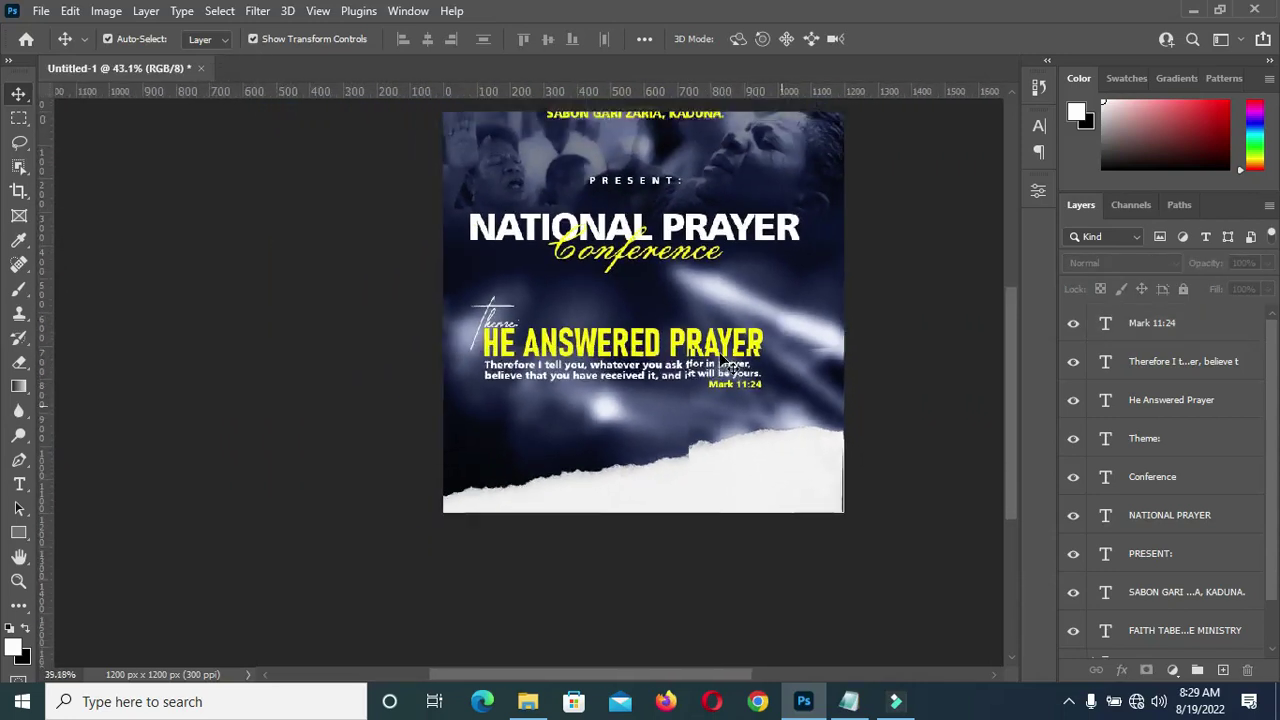
Group the four theme text layers and name the group He Answered Prayer
{"action": "left_click", "coordinate": [1168, 325]}
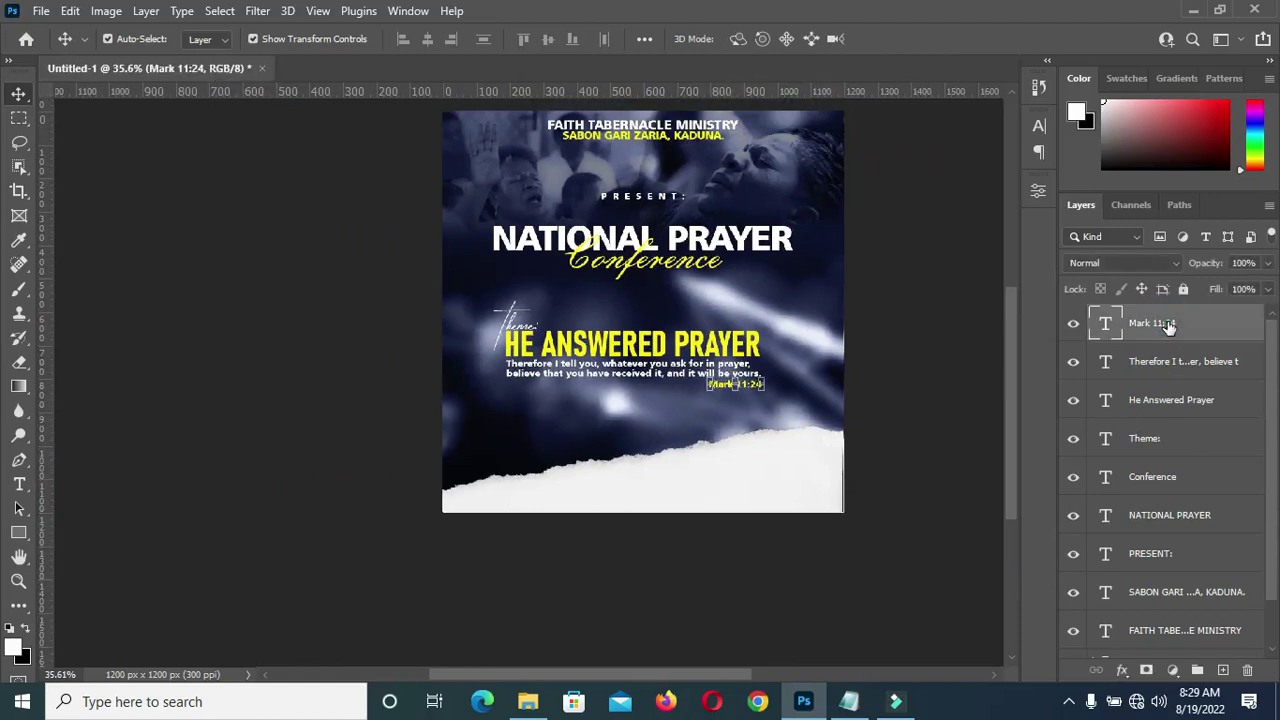
{"action": "left_click", "coordinate": [1139, 457], "text": "shift"}
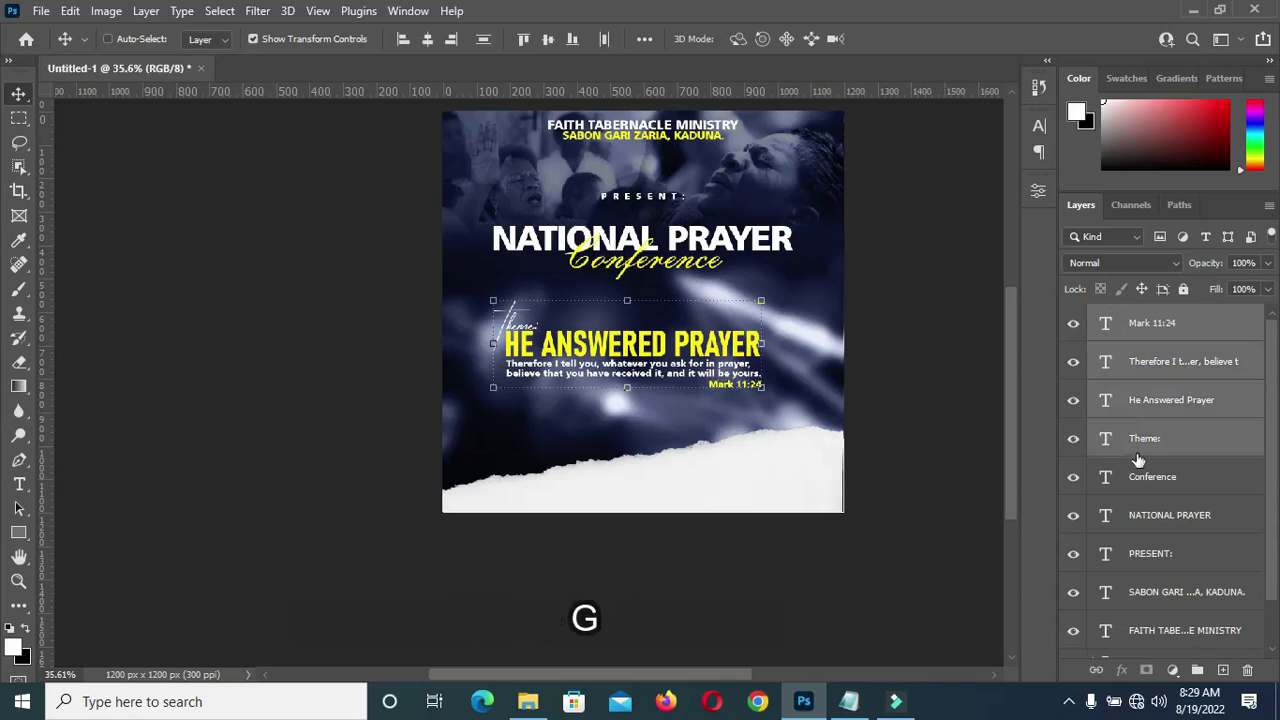
{"action": "key", "text": "ctrl+g"}
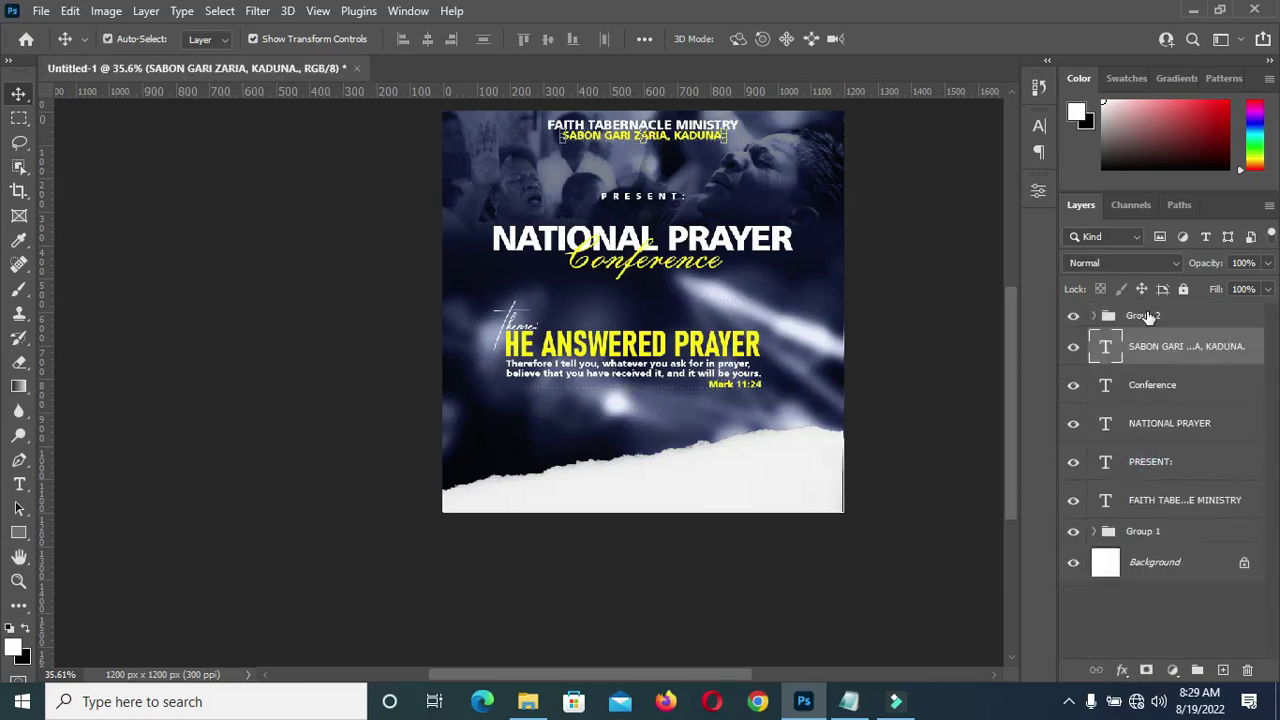
{"action": "double_click", "coordinate": [1145, 315]}
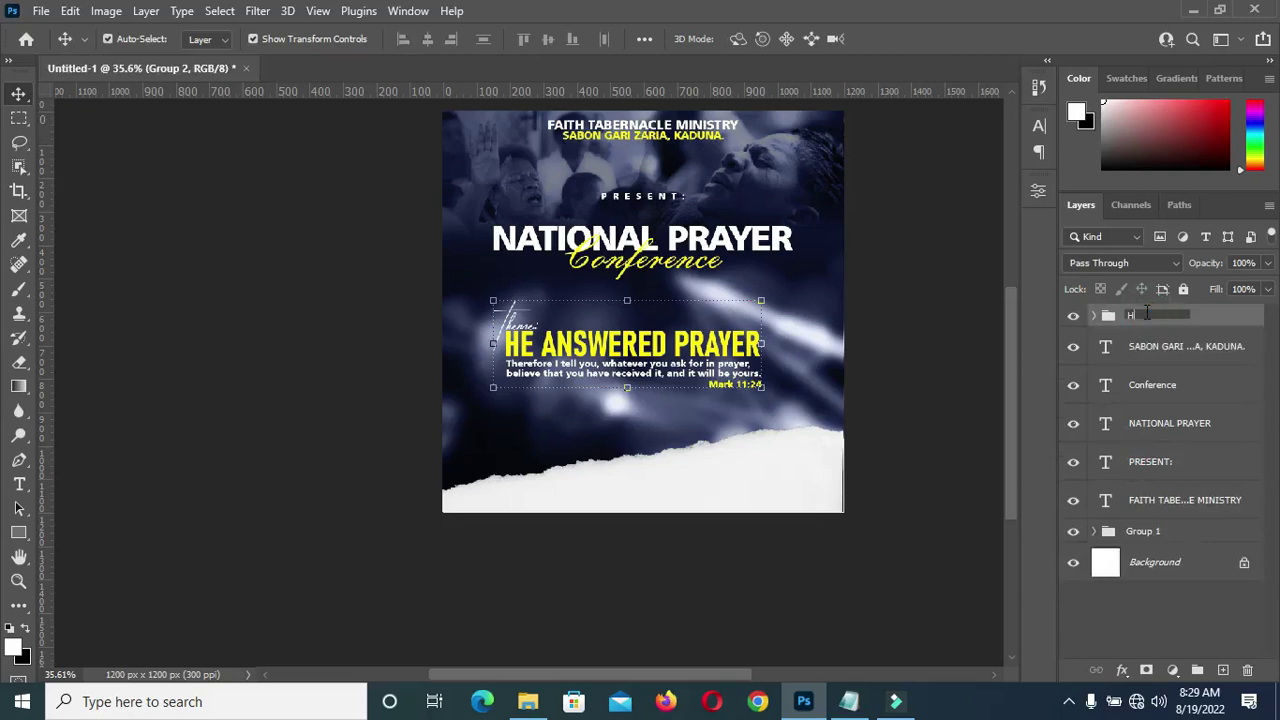
{"action": "type", "text": "He Answered Prayer"}
{"action": "key", "text": "Return"}
Group the address and FAITH TABERNACLE MINISTRY layers as Church
{"action": "left_click", "coordinate": [1183, 347]}
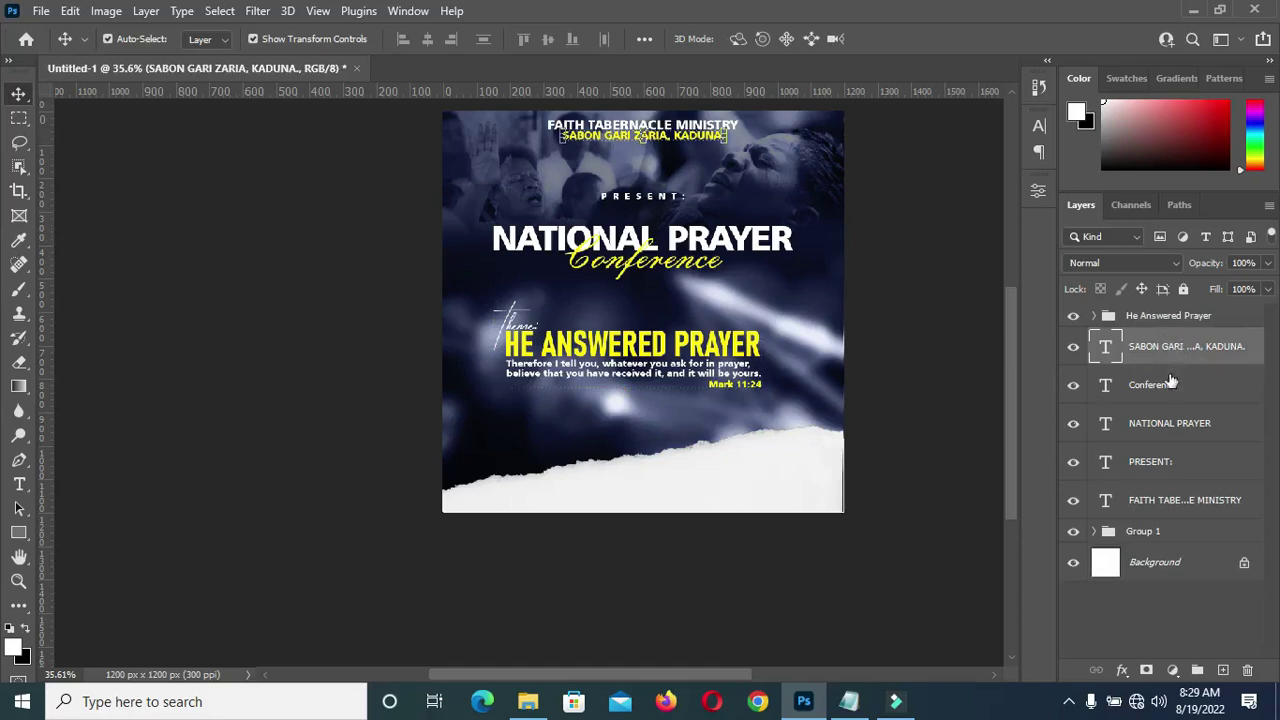
{"action": "left_click_drag", "start_coordinate": [1168, 350], "coordinate": [1165, 482]}
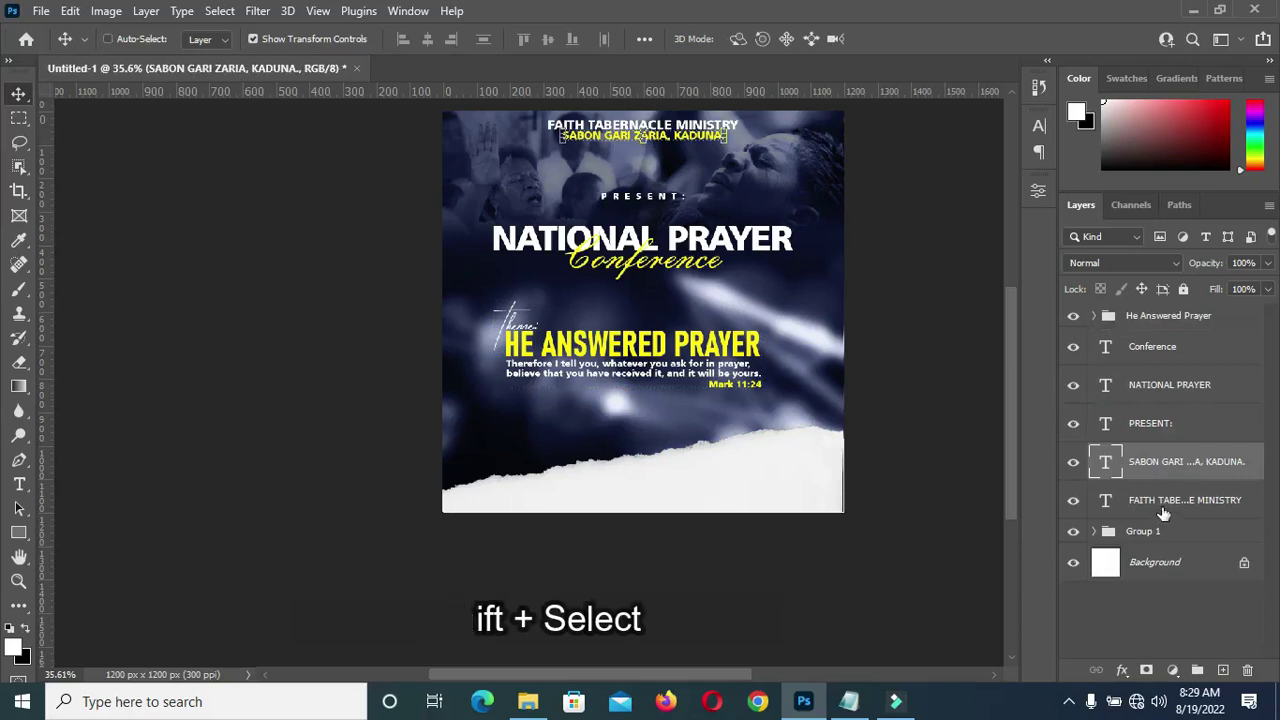
{"action": "left_click", "coordinate": [1128, 505], "text": "ctrl"}
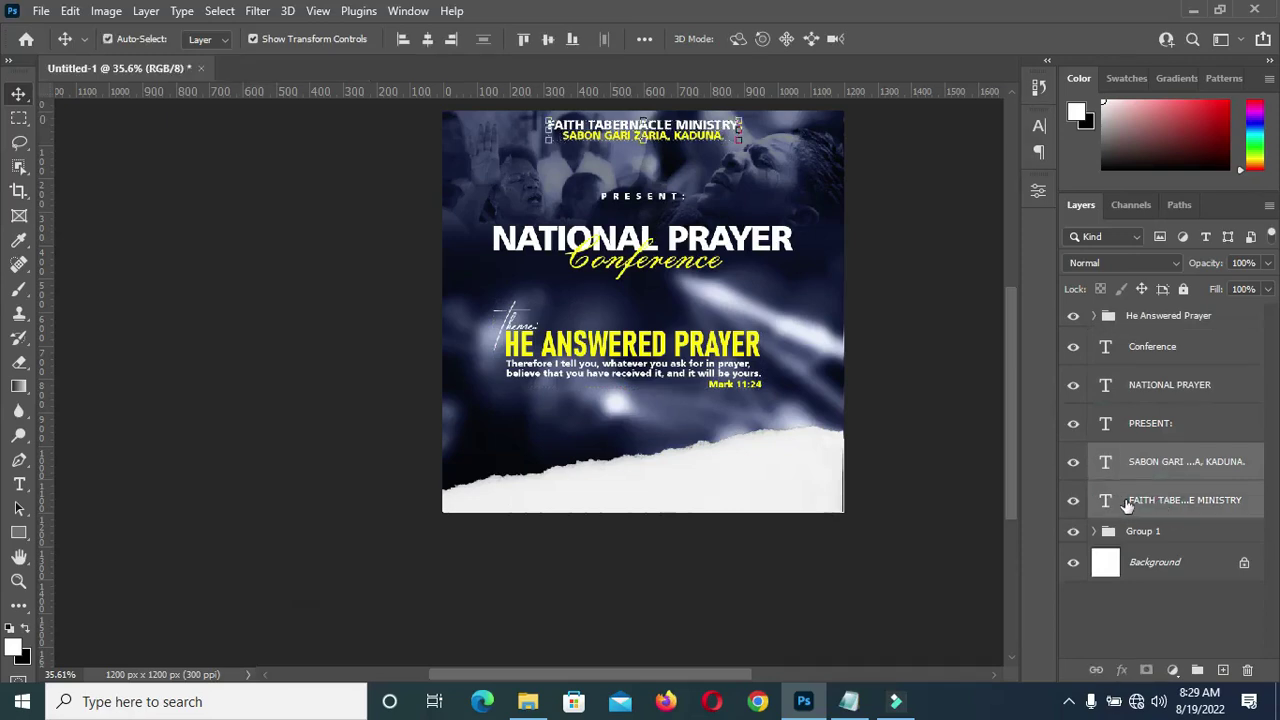
{"action": "key", "text": "ctrl+g"}
{"action": "double_click", "coordinate": [1143, 454]}
{"action": "type", "text": "Church"}
{"action": "key", "text": "Return"}
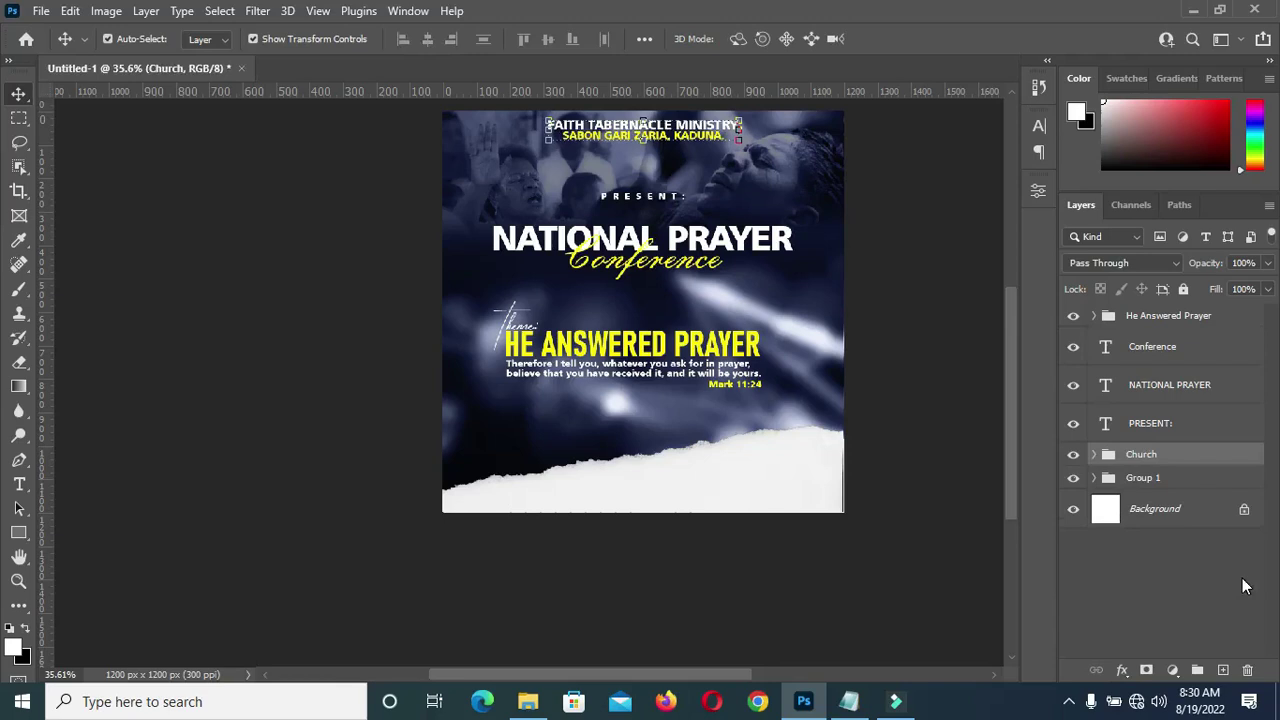
Put the PRESENT: layer in its own group named Present:
{"action": "left_click", "coordinate": [1163, 424]}
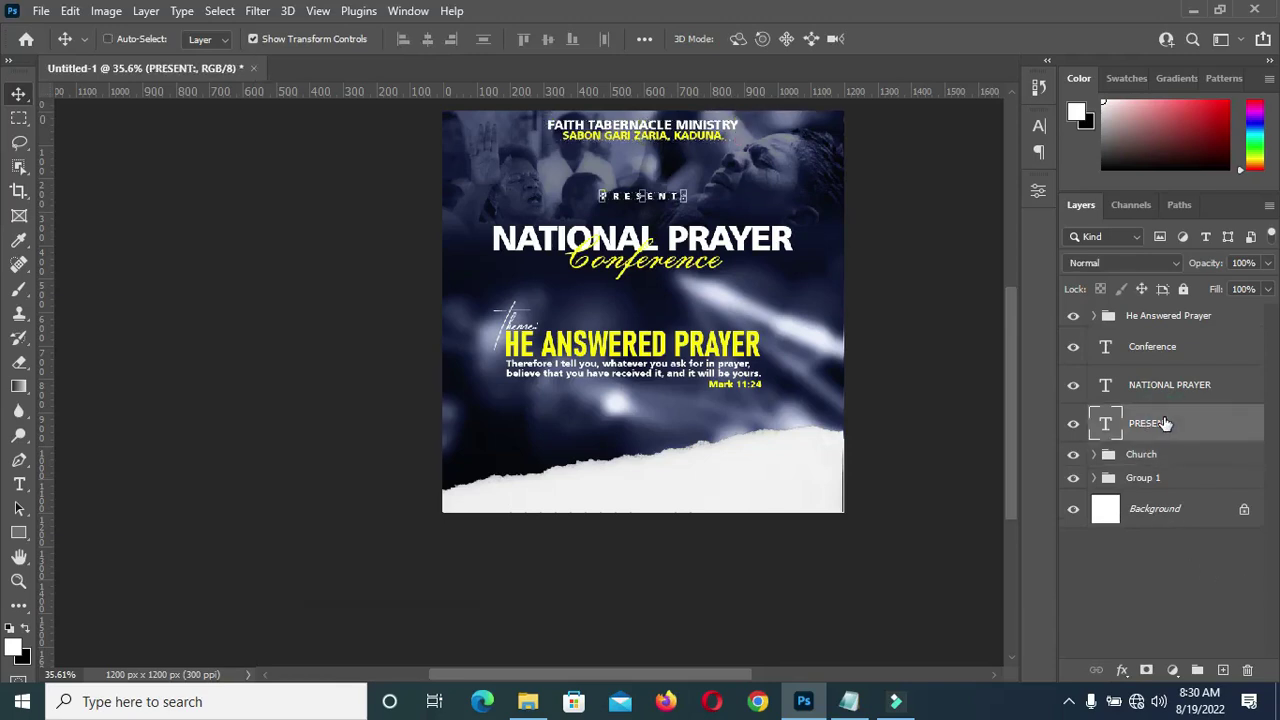
{"action": "key", "text": "ctrl+g"}
{"action": "double_click", "coordinate": [1146, 416]}
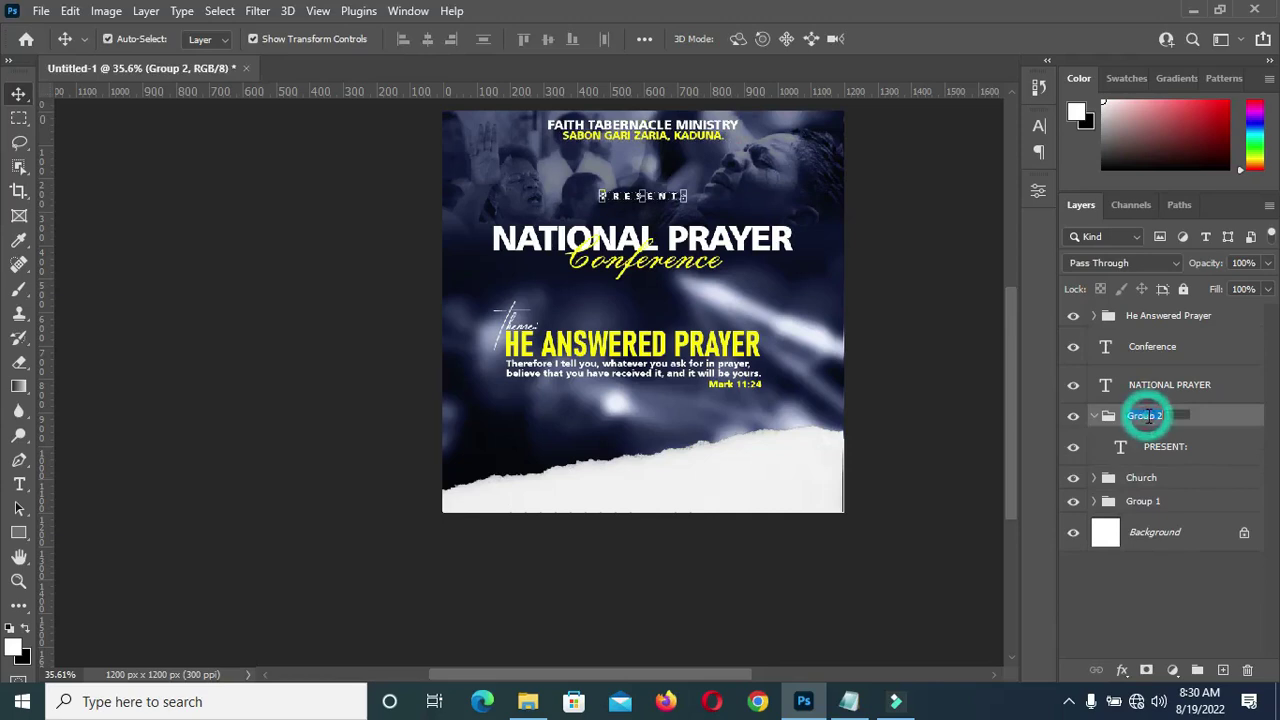
{"action": "type", "text": "Present:"}
Group the NATIONAL PRAYER and Conference layers as National Prayer Conference
{"action": "left_click", "coordinate": [1133, 390]}
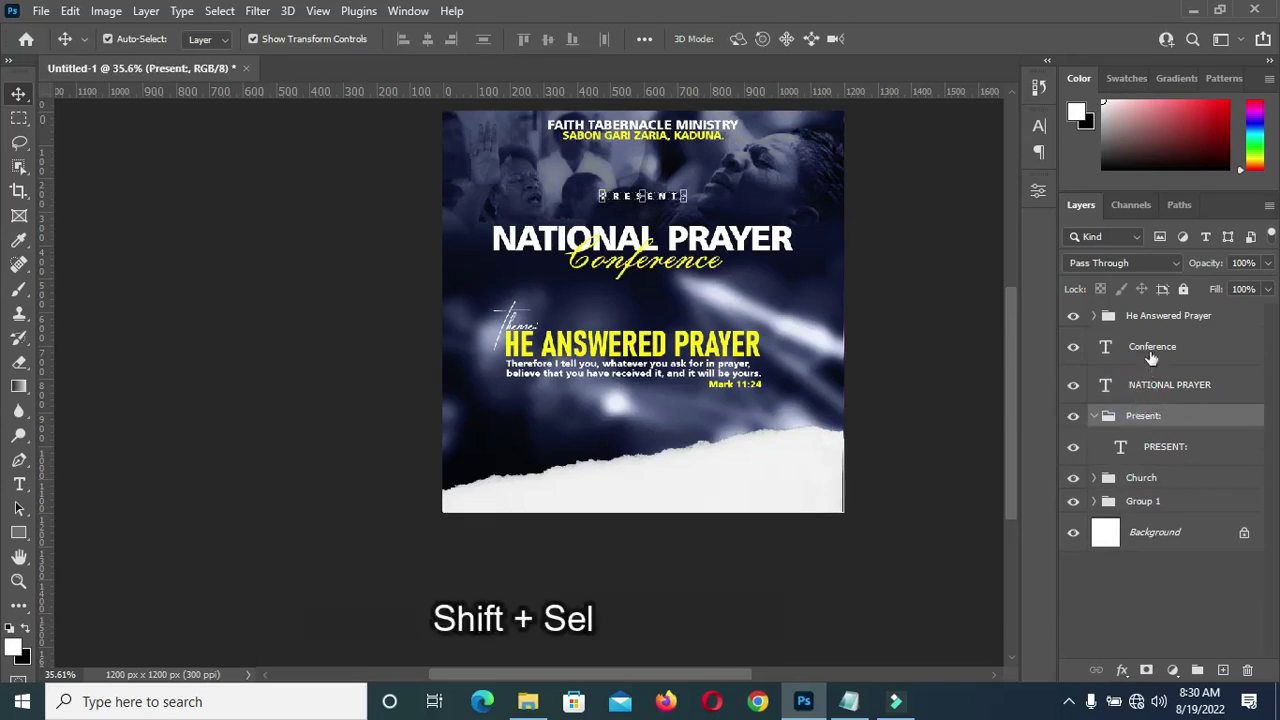
{"action": "left_click", "coordinate": [1155, 348], "text": "shift"}
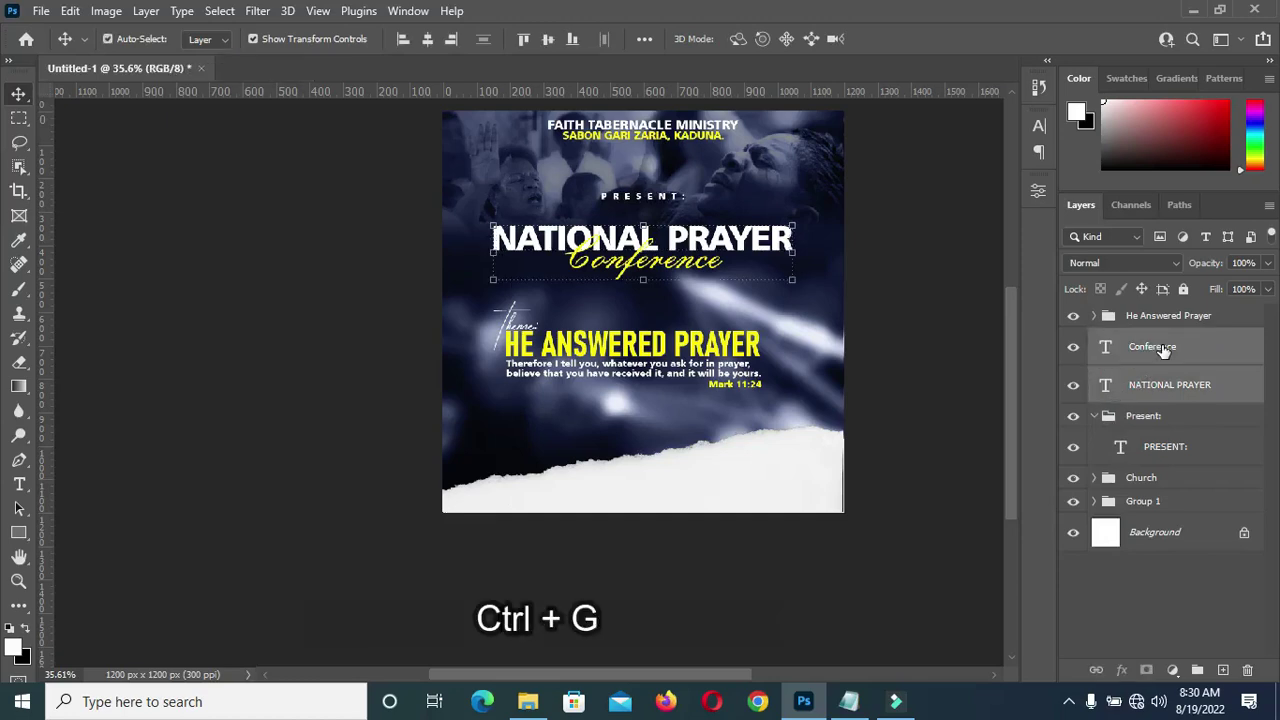
{"action": "key", "text": "ctrl+g"}
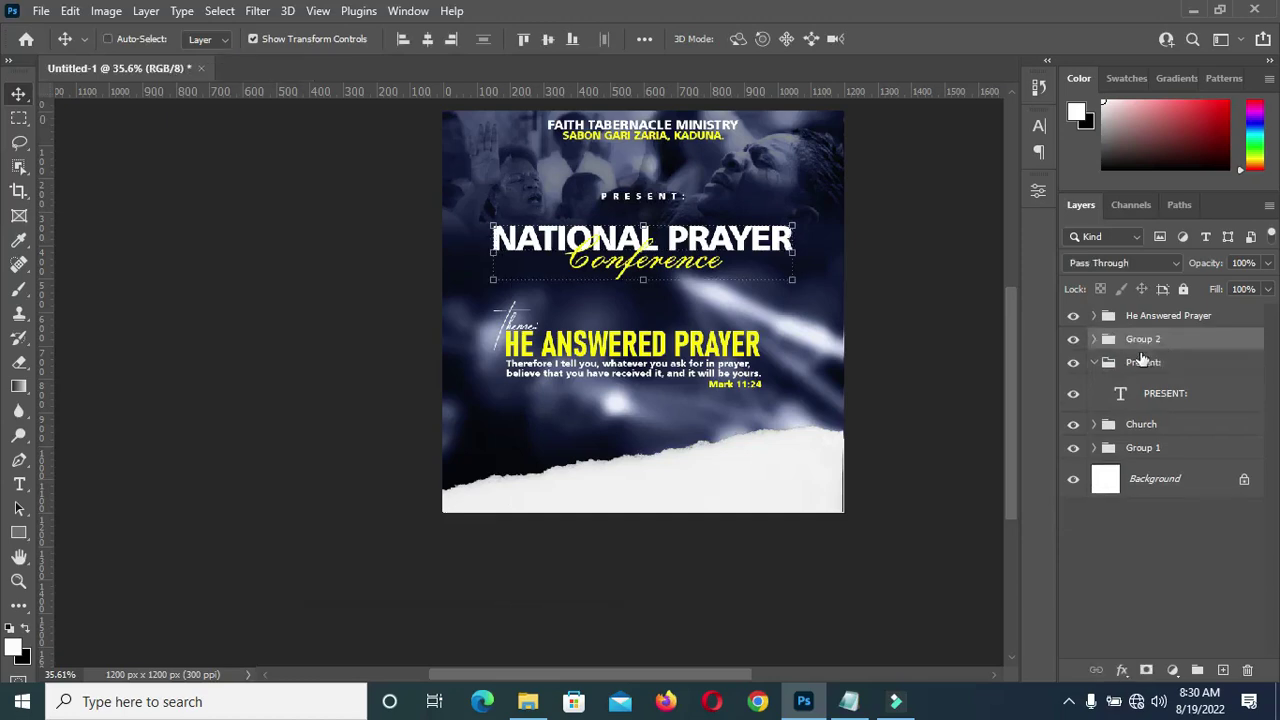
{"action": "left_click", "coordinate": [1094, 363]}
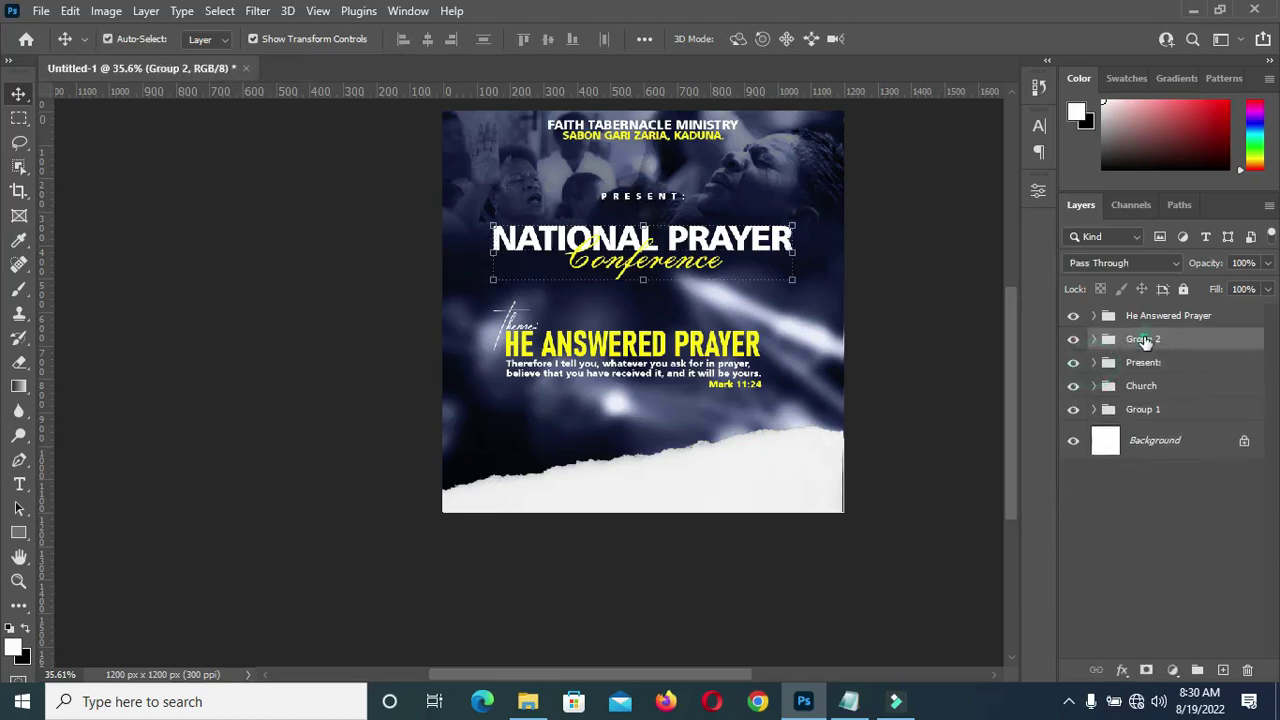
{"action": "double_click", "coordinate": [1145, 340]}
{"action": "type", "text": "National Prayer Conference"}
{"action": "left_click", "coordinate": [871, 214]}
{"action": "scroll", "coordinate": [890, 215], "scroll_direction": "up", "scroll_amount": 2}
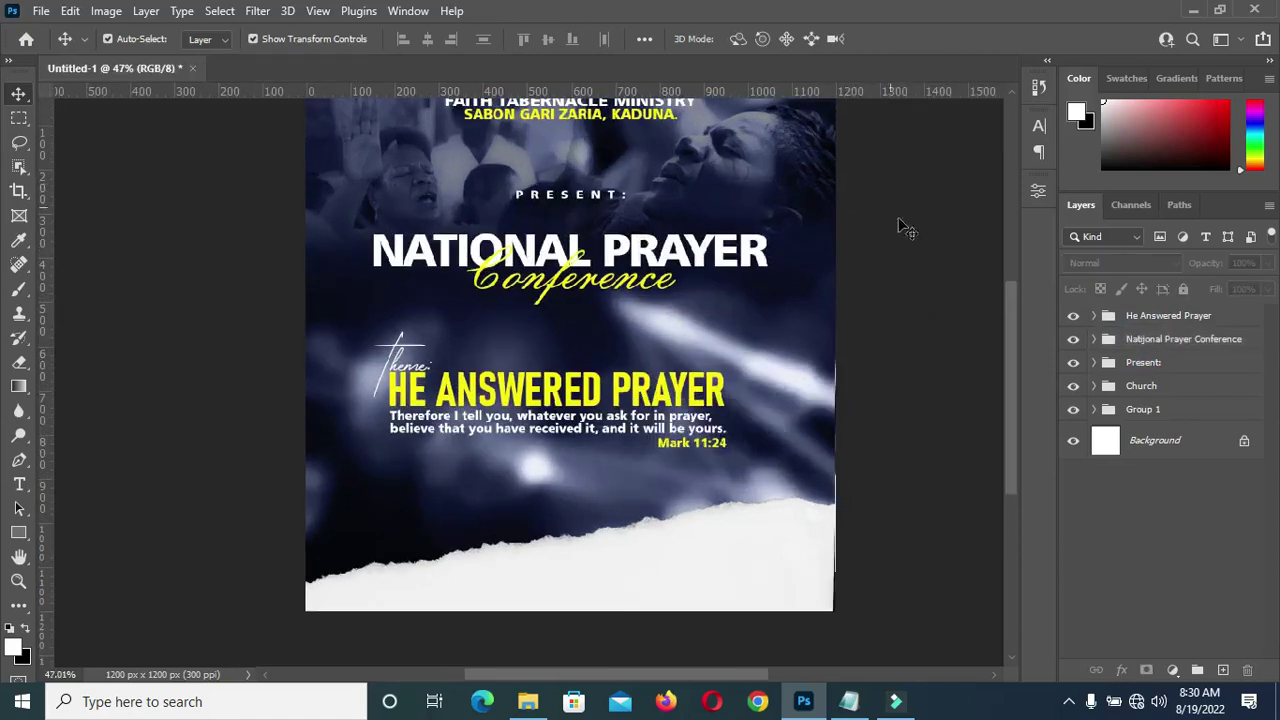
Centre the He Answered Prayer group horizontally on the canvas and nudge it up slightly
{"action": "left_click_drag", "start_coordinate": [1013, 409], "coordinate": [1015, 411]}
{"action": "left_click", "coordinate": [1154, 318]}
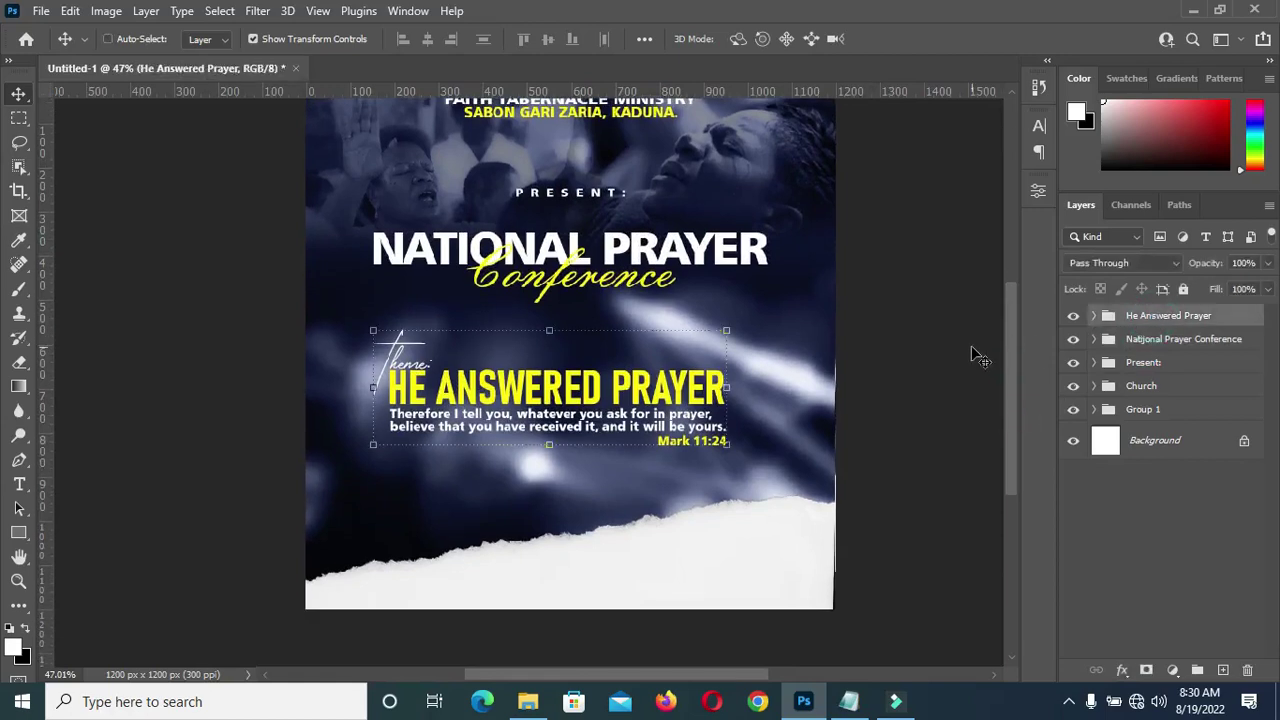
{"action": "key", "text": "ctrl+a"}
{"action": "left_click", "coordinate": [427, 38]}
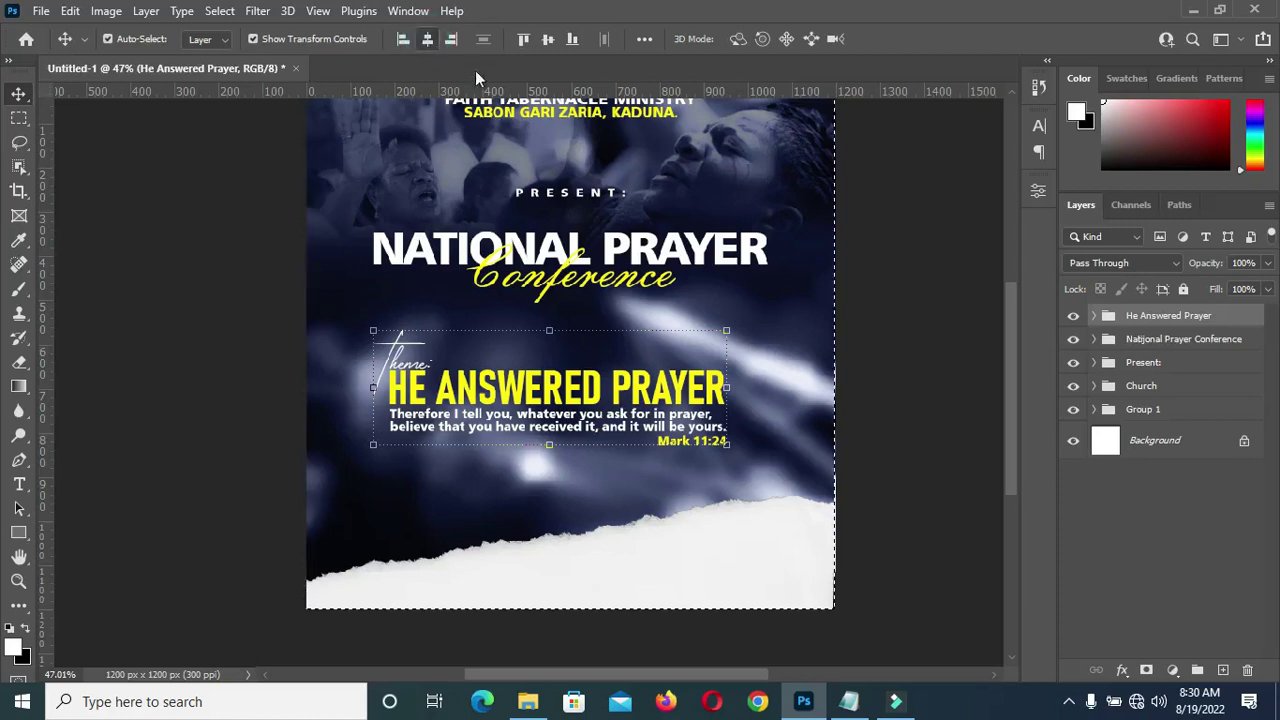
{"action": "key", "text": "ctrl+d"}
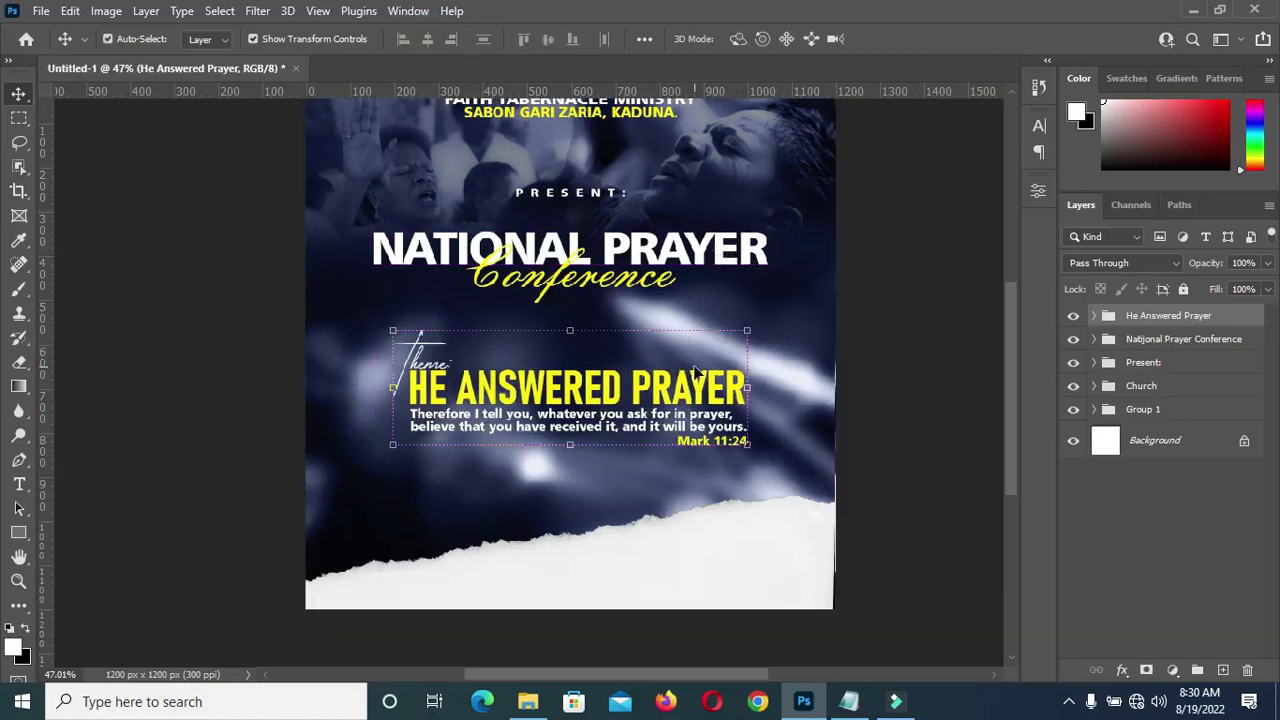
{"action": "key", "text": "shift+Up"}
{"action": "key", "text": "shift+Up"}
{"action": "key", "text": "shift+Up"}
{"action": "key", "text": "shift+Up"}
{"action": "key", "text": "shift+Up"}
{"action": "key", "text": "shift+Up"}
{"action": "key", "text": "shift+Up"}
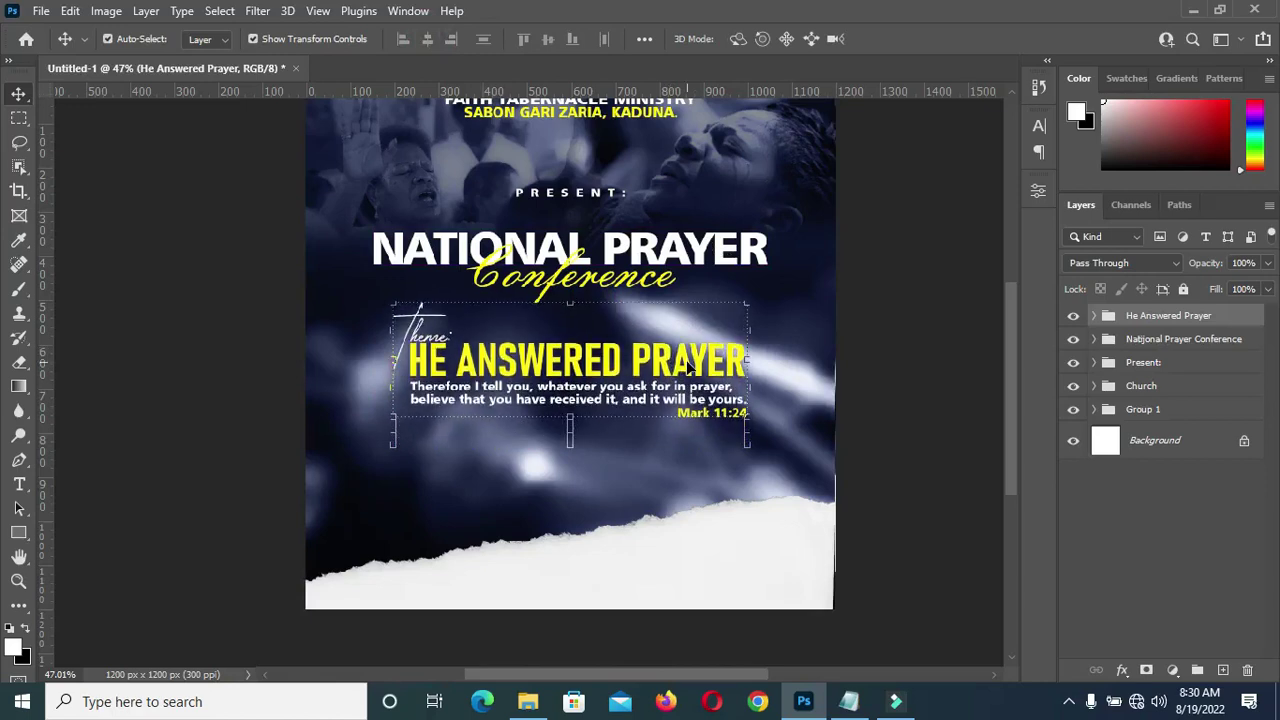
{"action": "left_click", "coordinate": [930, 300]}
{"action": "scroll", "coordinate": [560, 370], "scroll_direction": "down", "scroll_amount": 2}
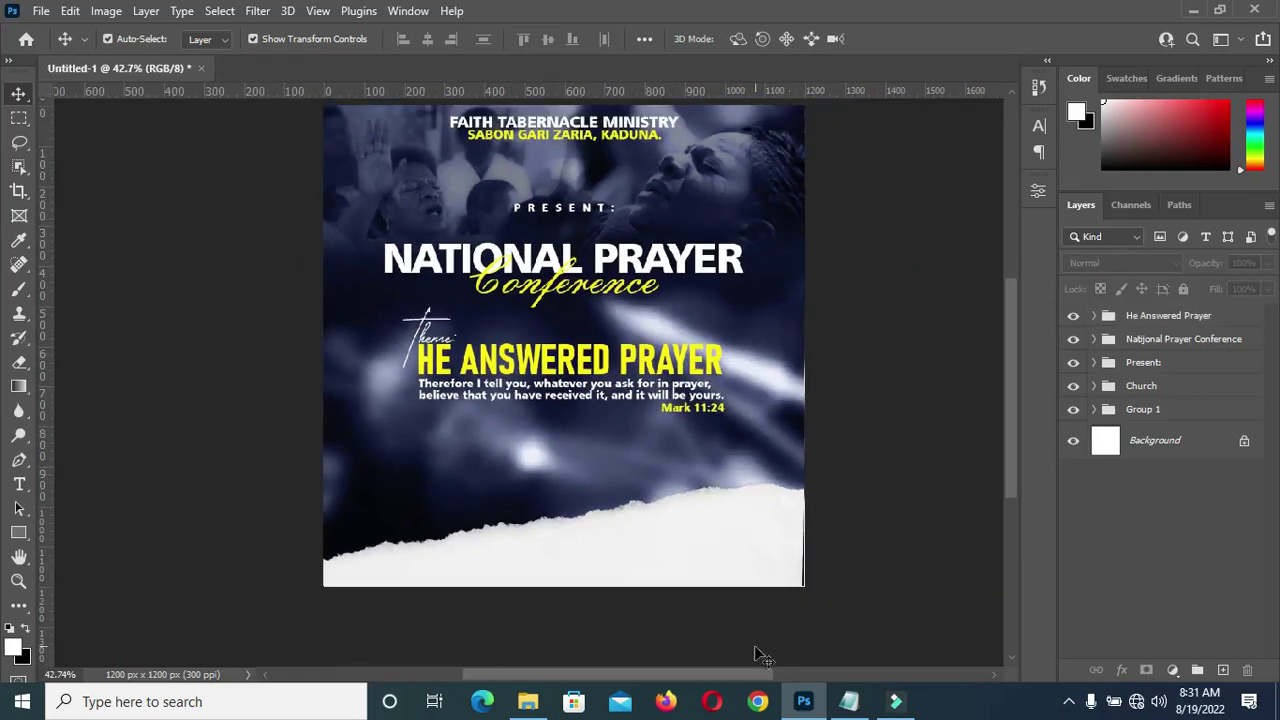
{"action": "scroll", "coordinate": [757, 462], "scroll_direction": "up", "scroll_amount": 2}
{"action": "left_click", "coordinate": [849, 702]}
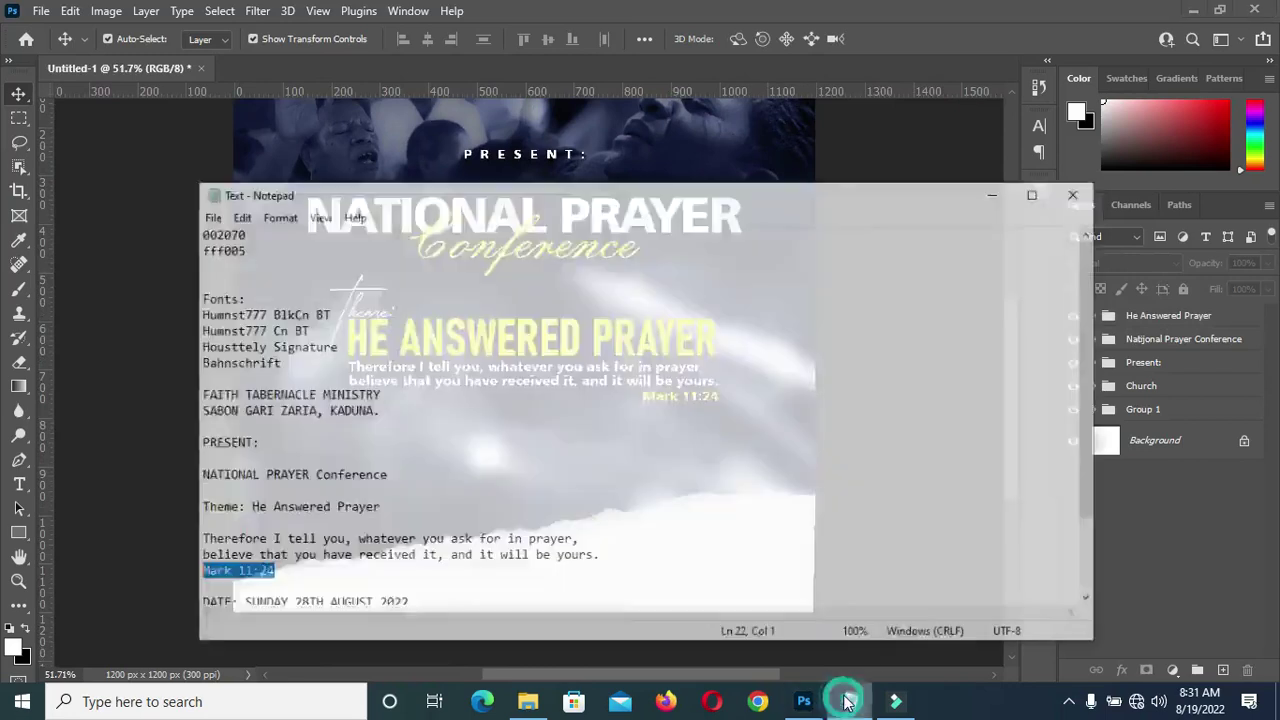
Copy SUNDAY from the notes' DATE line and return to the flyer
{"action": "scroll", "coordinate": [435, 475], "scroll_direction": "down", "scroll_amount": 2}
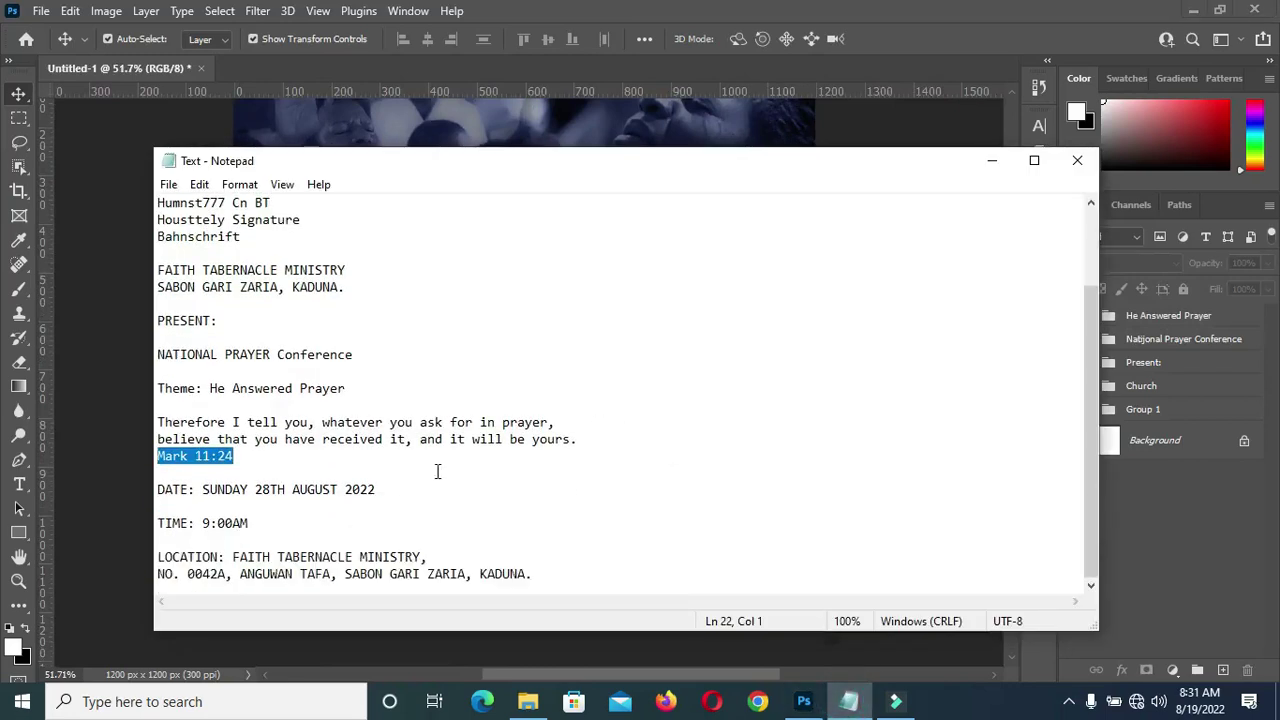
{"action": "key", "text": "ctrl+c"}
{"action": "left_click_drag", "start_coordinate": [205, 489], "coordinate": [249, 489]}
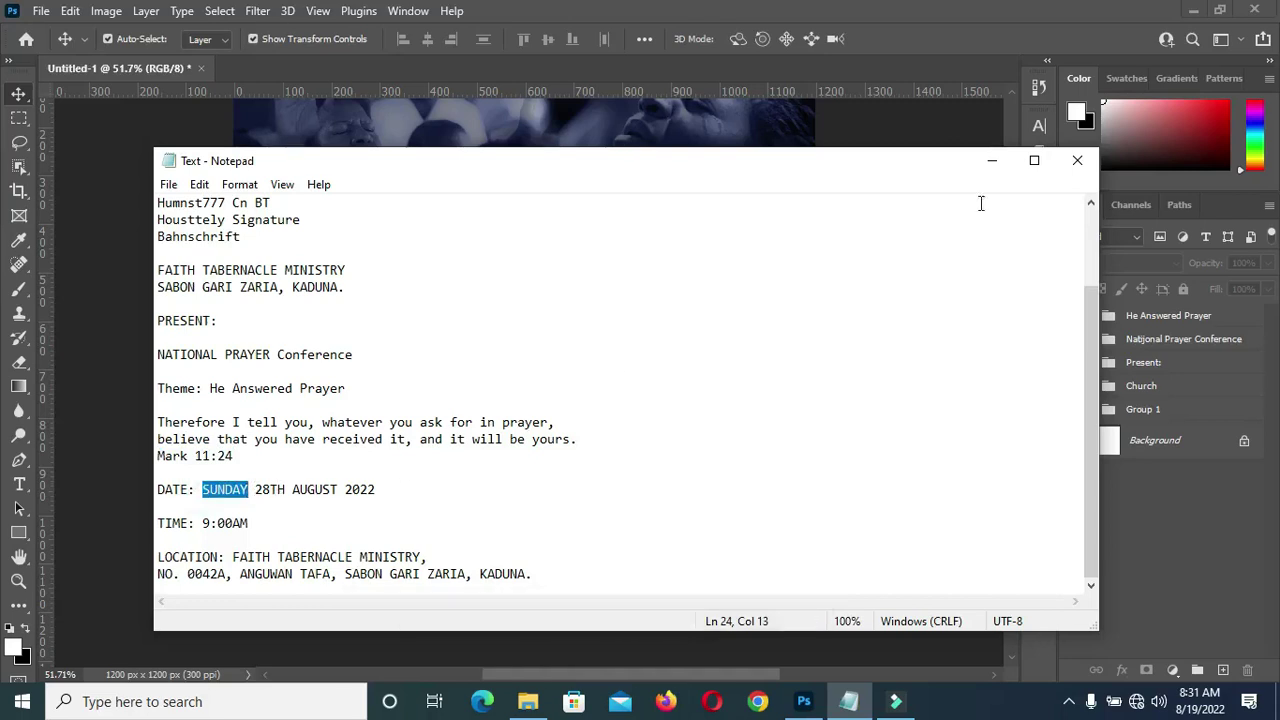
{"action": "left_click", "coordinate": [991, 161]}
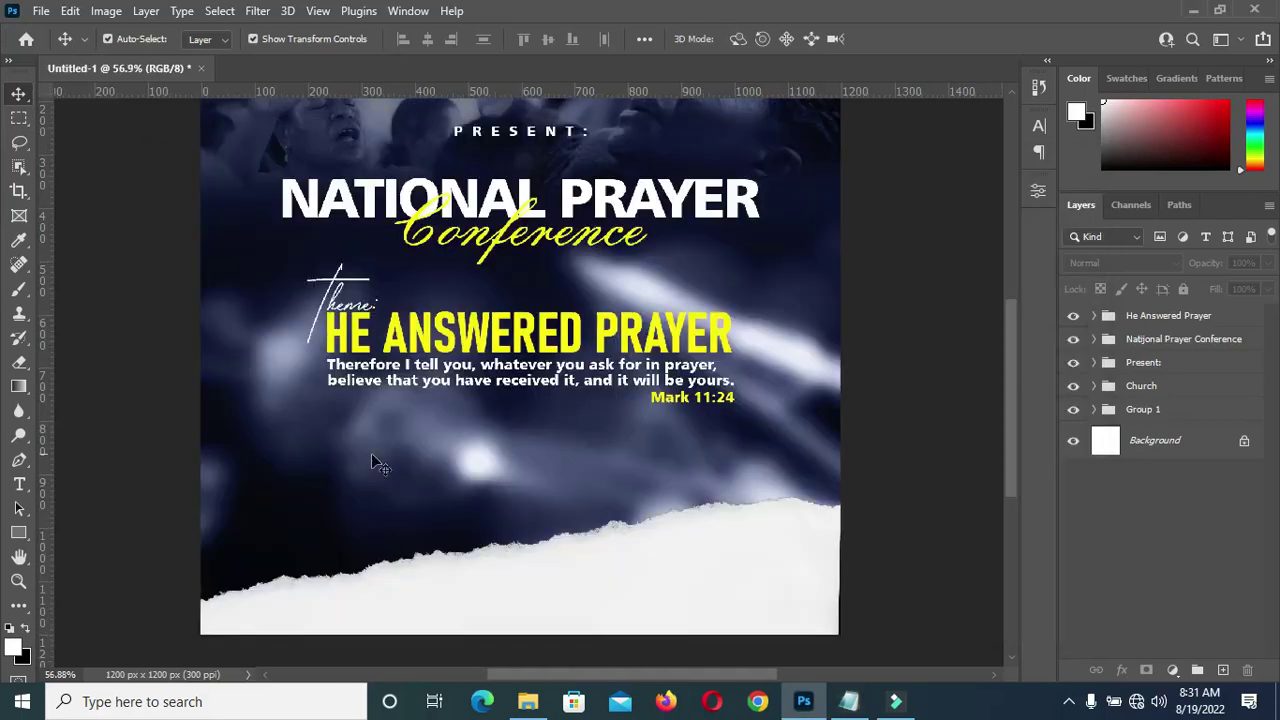
Duplicate the HE ANSWERED PRAYER title, move the copy below the verse and change its text to SUNDAY
{"action": "left_click", "coordinate": [510, 343], "text": "ctrl"}
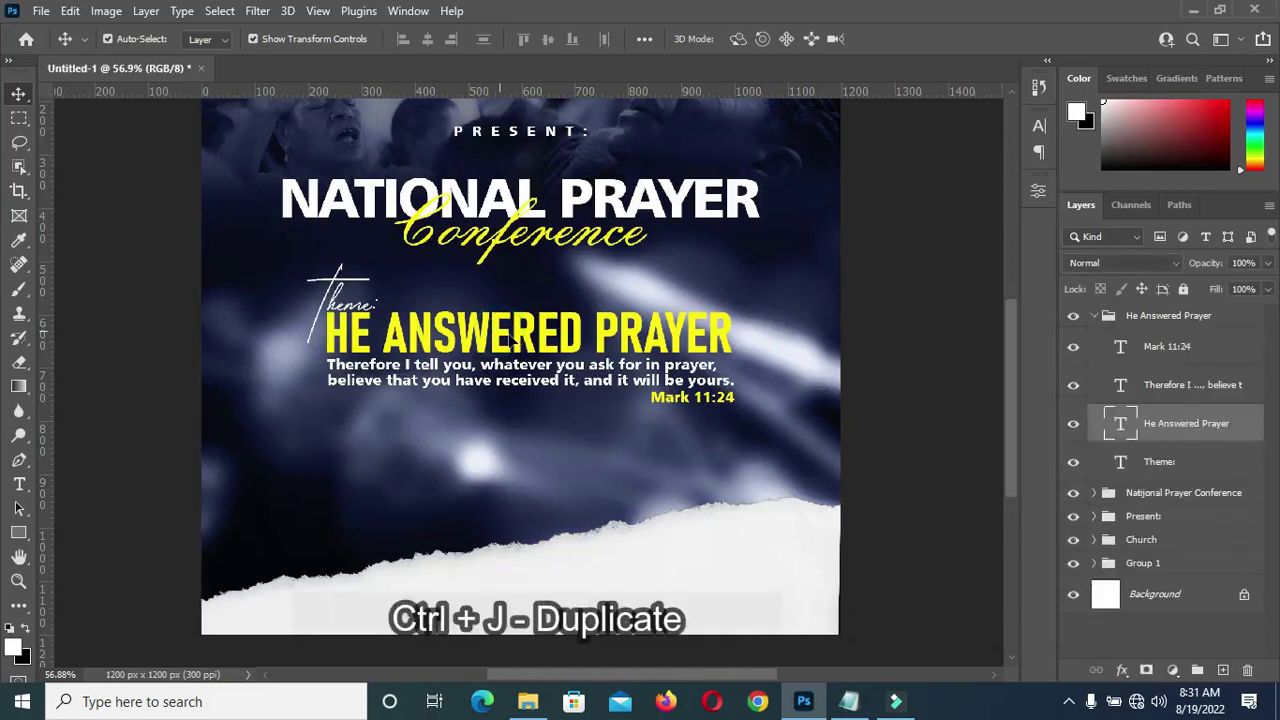
{"action": "key", "text": "ctrl+j"}
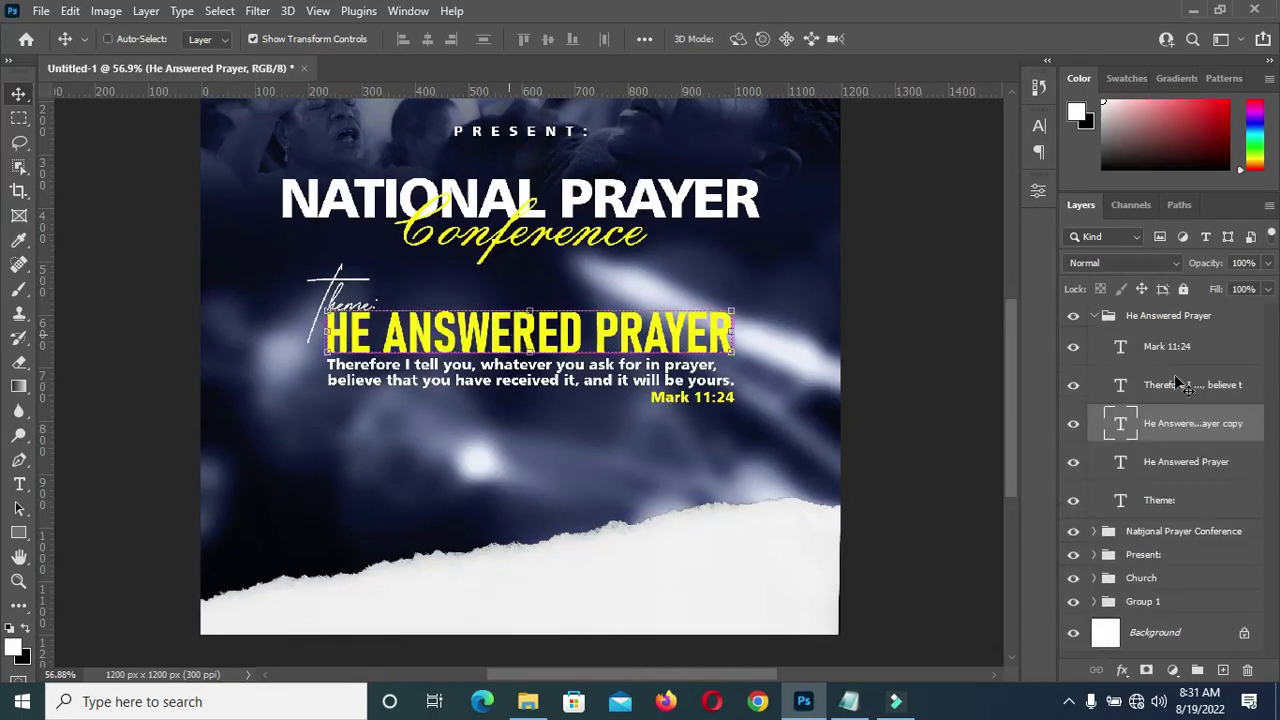
{"action": "left_click_drag", "start_coordinate": [1190, 424], "coordinate": [1086, 332]}
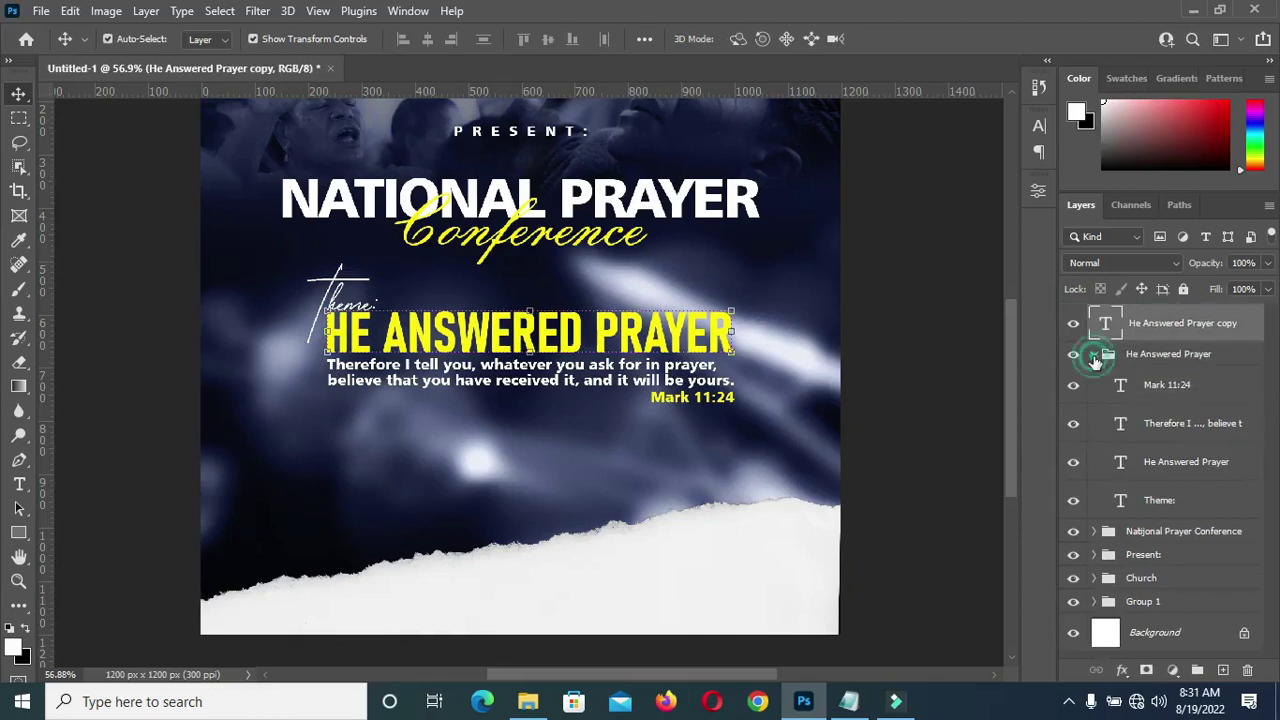
{"action": "left_click", "coordinate": [1094, 355]}
{"action": "left_click_drag", "start_coordinate": [497, 330], "coordinate": [462, 459]}
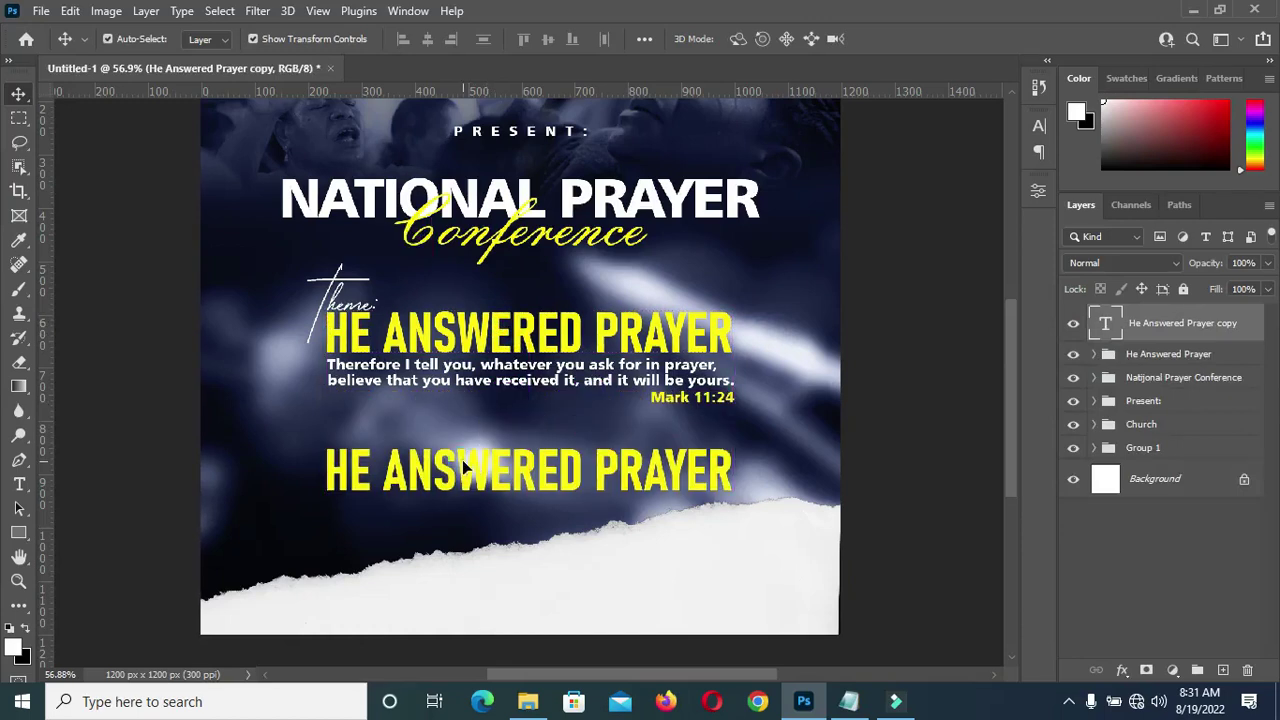
{"action": "double_click", "coordinate": [476, 469]}
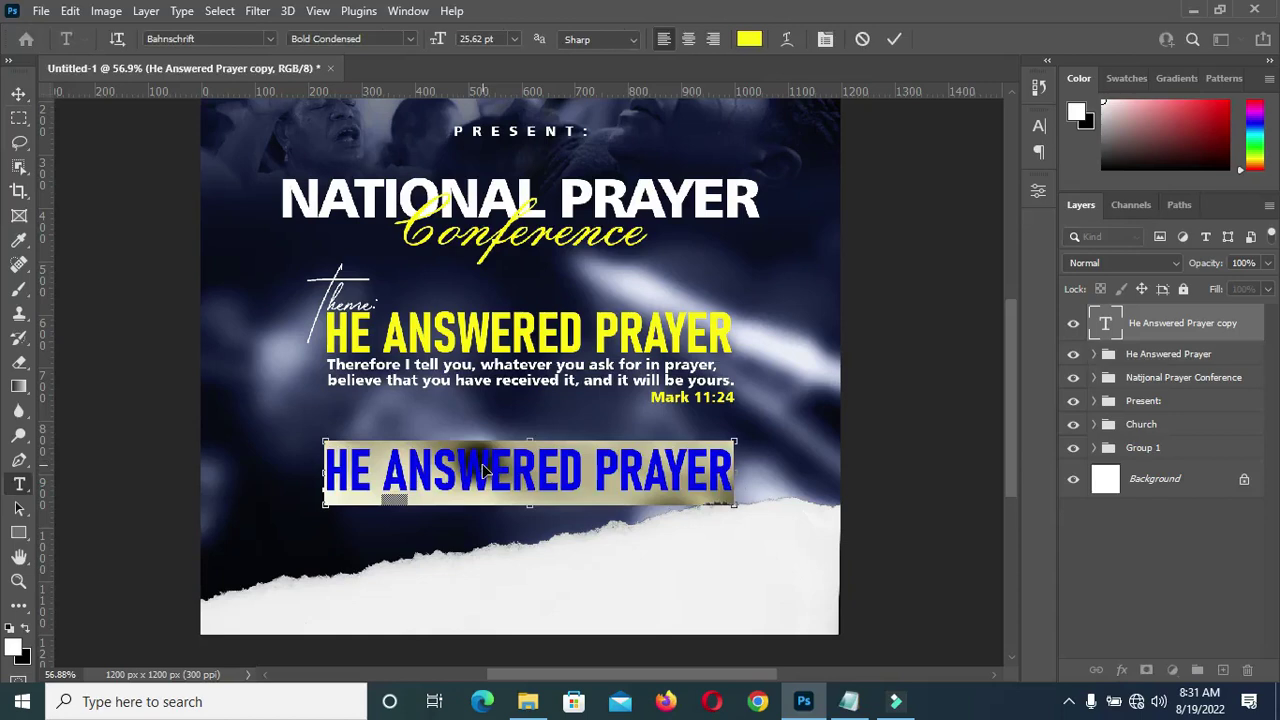
{"action": "key", "text": "ctrl+v"}
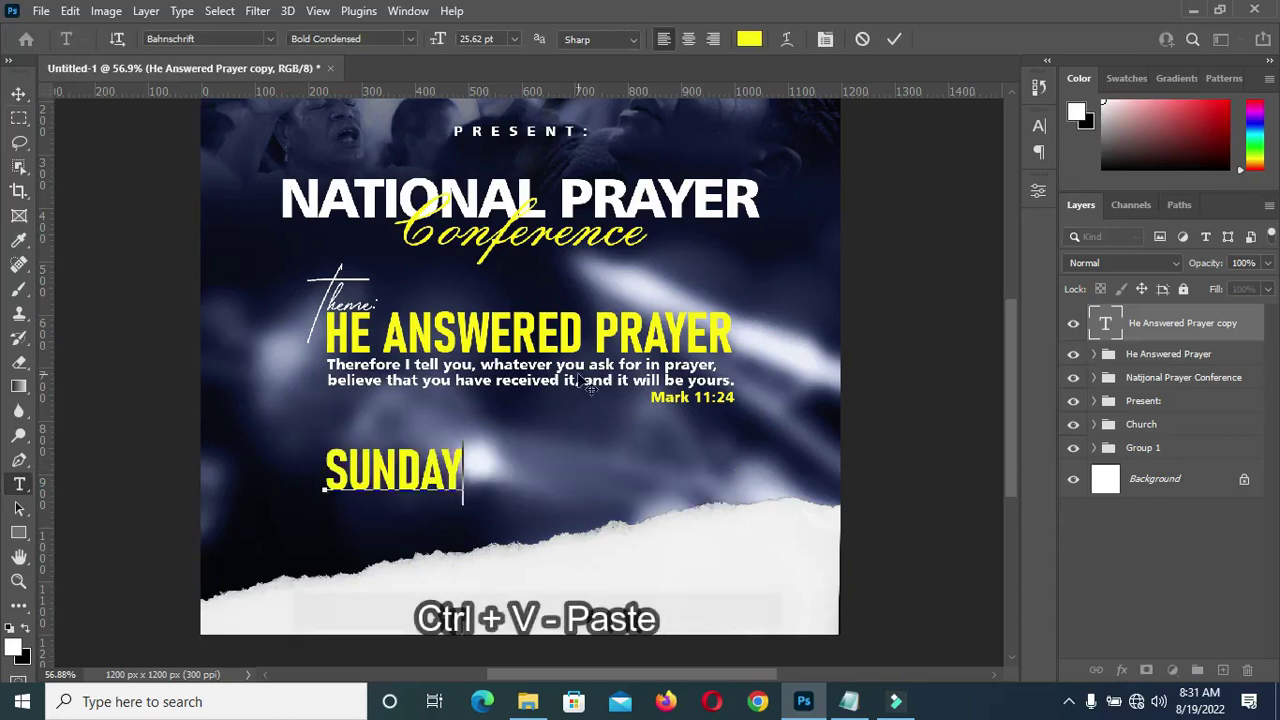
{"action": "left_click", "coordinate": [896, 38]}
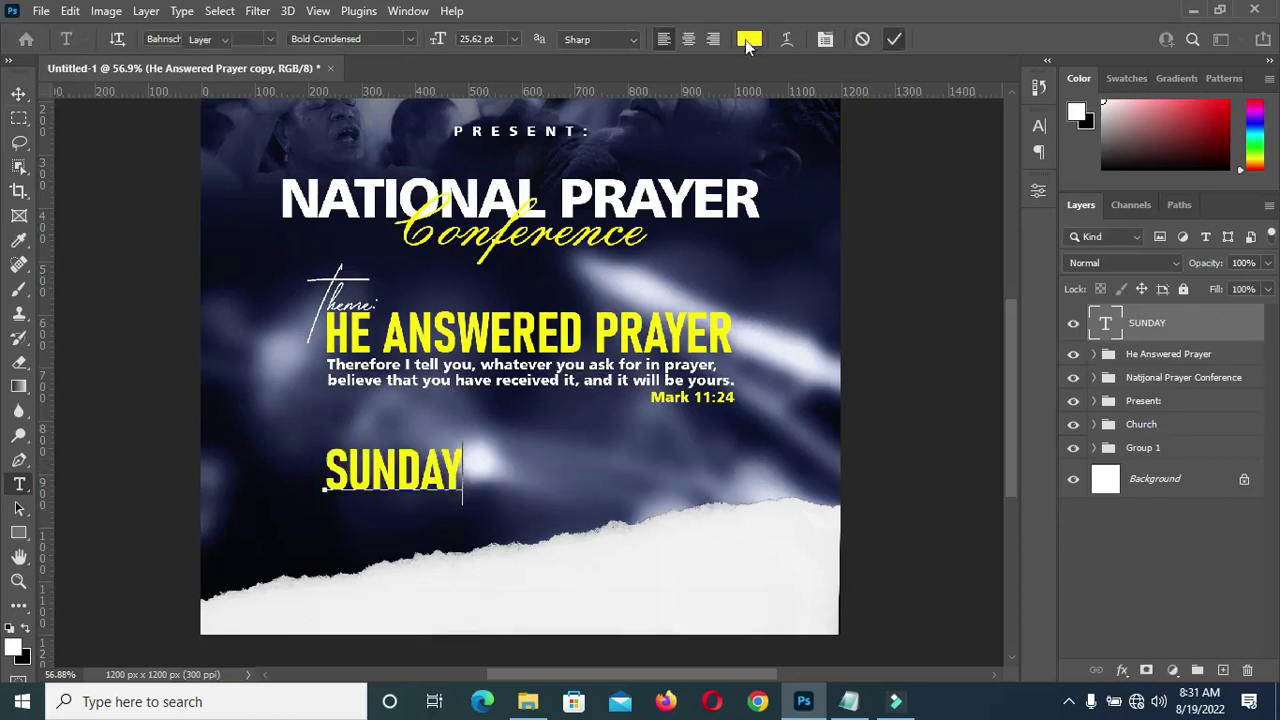
{"action": "key", "text": "v"}
Make the SUNDAY text white (#ffffff)
{"action": "key", "text": "t"}
{"action": "left_click", "coordinate": [749, 39]}
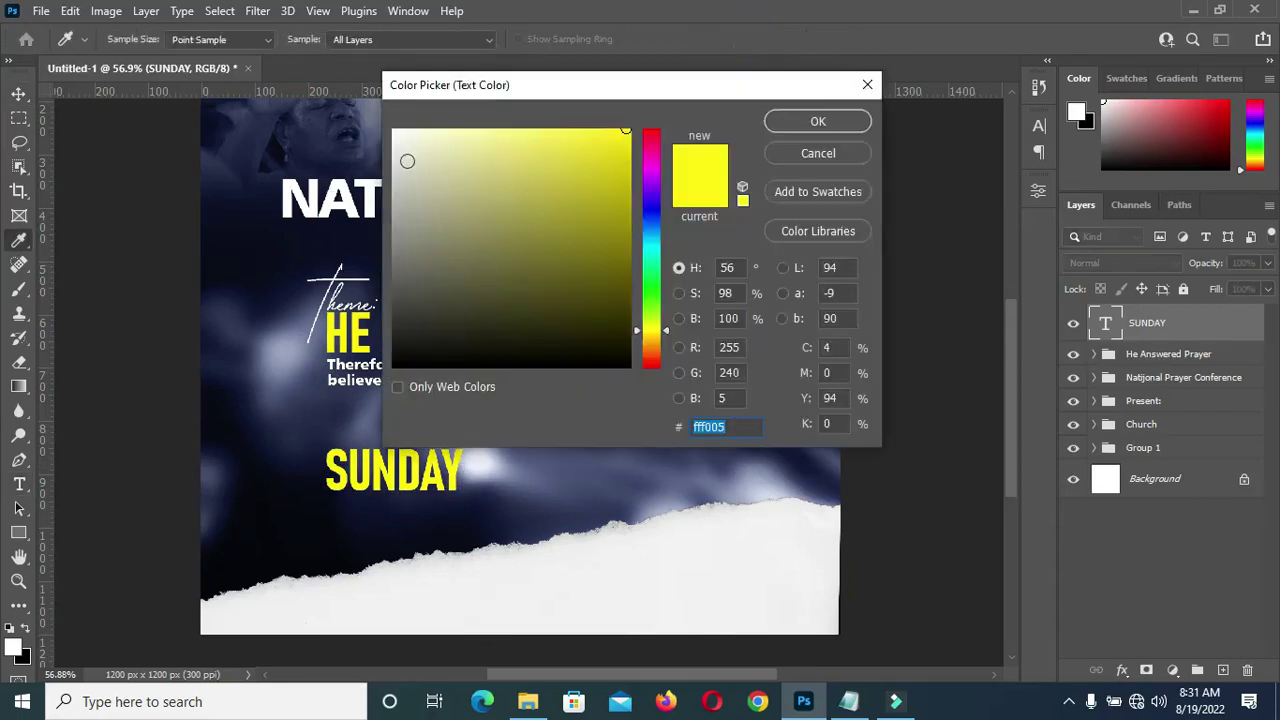
{"action": "left_click_drag", "start_coordinate": [406, 160], "coordinate": [392, 129]}
{"action": "left_click", "coordinate": [816, 119]}
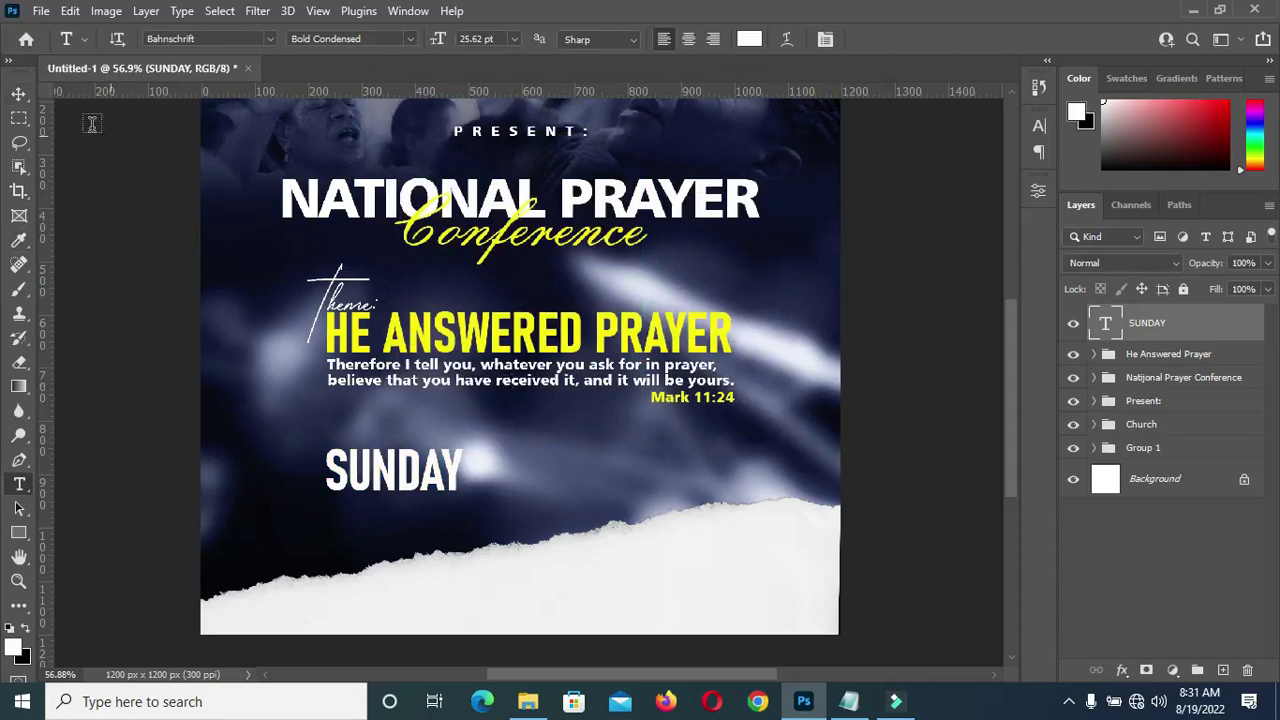
Scale the SUNDAY text down to about 44%
{"action": "left_click", "coordinate": [18, 94]}
{"action": "scroll", "coordinate": [393, 475], "scroll_direction": "up", "scroll_amount": 2}
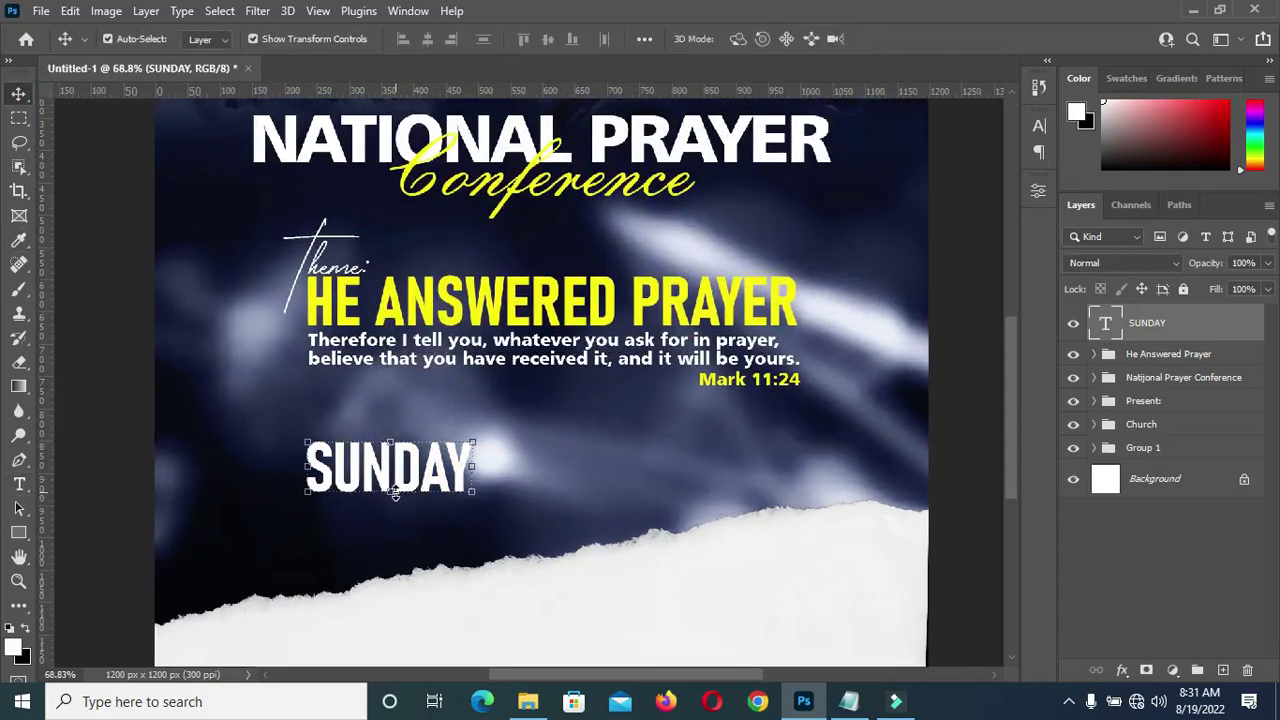
{"action": "left_click", "coordinate": [395, 495]}
{"action": "left_click_drag", "start_coordinate": [473, 509], "coordinate": [418, 439]}
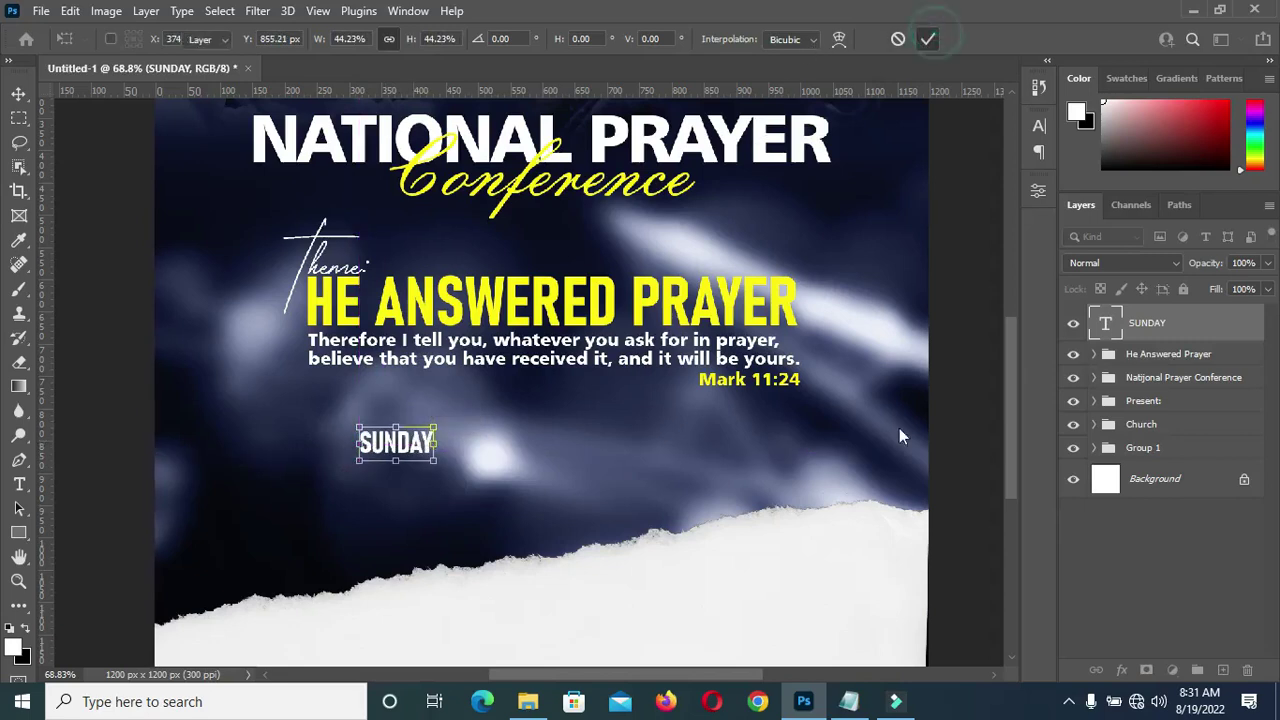
{"action": "key", "text": "Return"}
{"action": "mouse_move", "coordinate": [848, 700]}
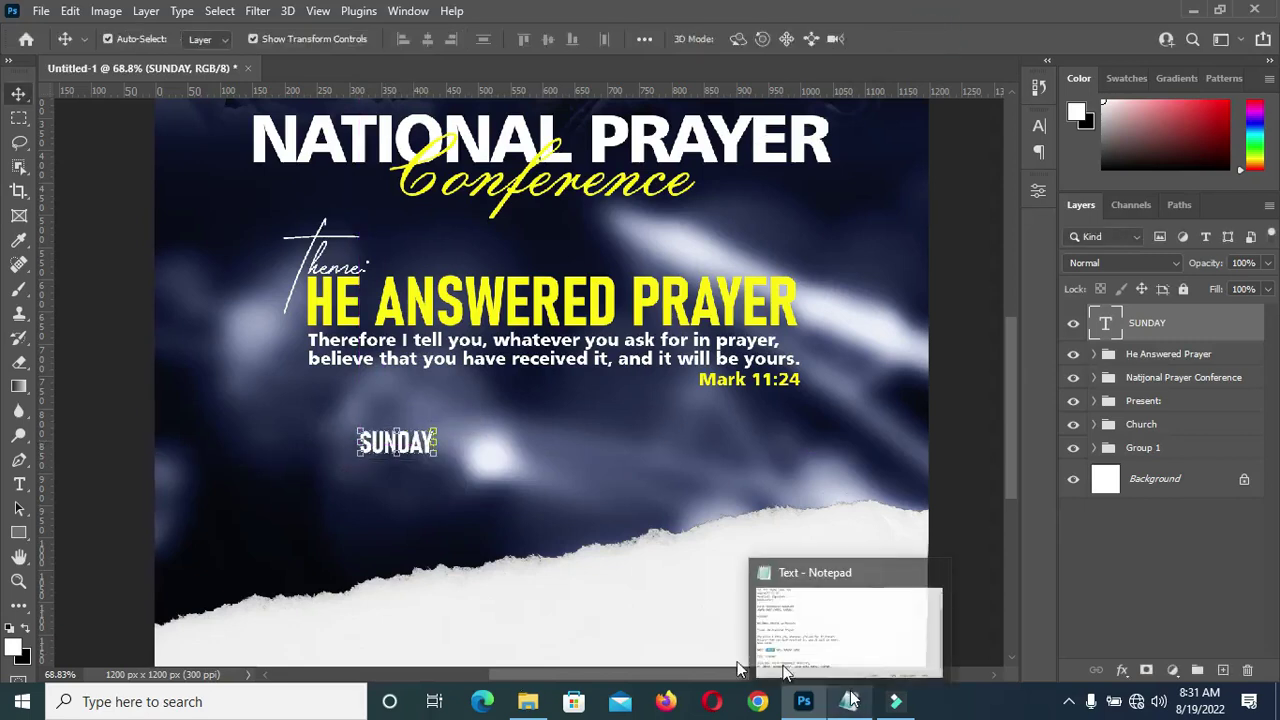
{"action": "left_click", "coordinate": [528, 701]}
Place the calendar icon PNG, shrink it to 3.53% and position it just left of SUNDAY
{"action": "left_click", "coordinate": [548, 260]}
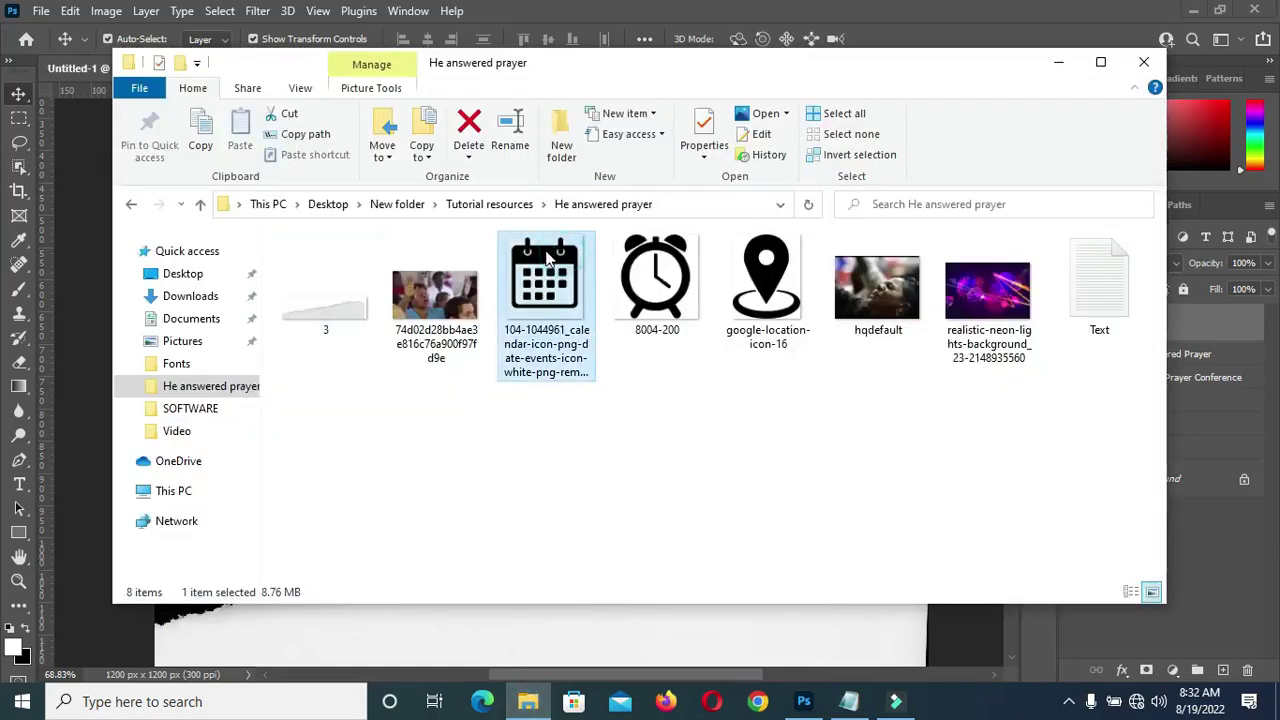
{"action": "left_click_drag", "start_coordinate": [551, 258], "coordinate": [279, 331]}
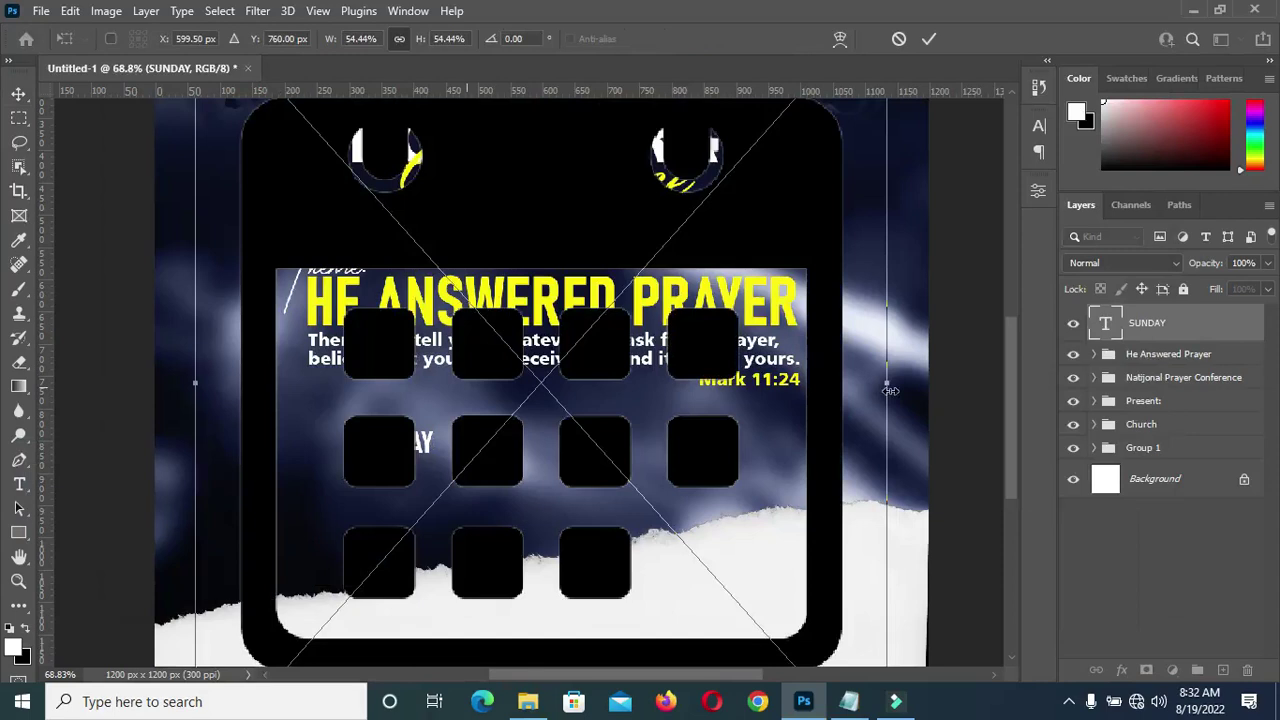
{"action": "left_click_drag", "start_coordinate": [890, 390], "coordinate": [300, 447]}
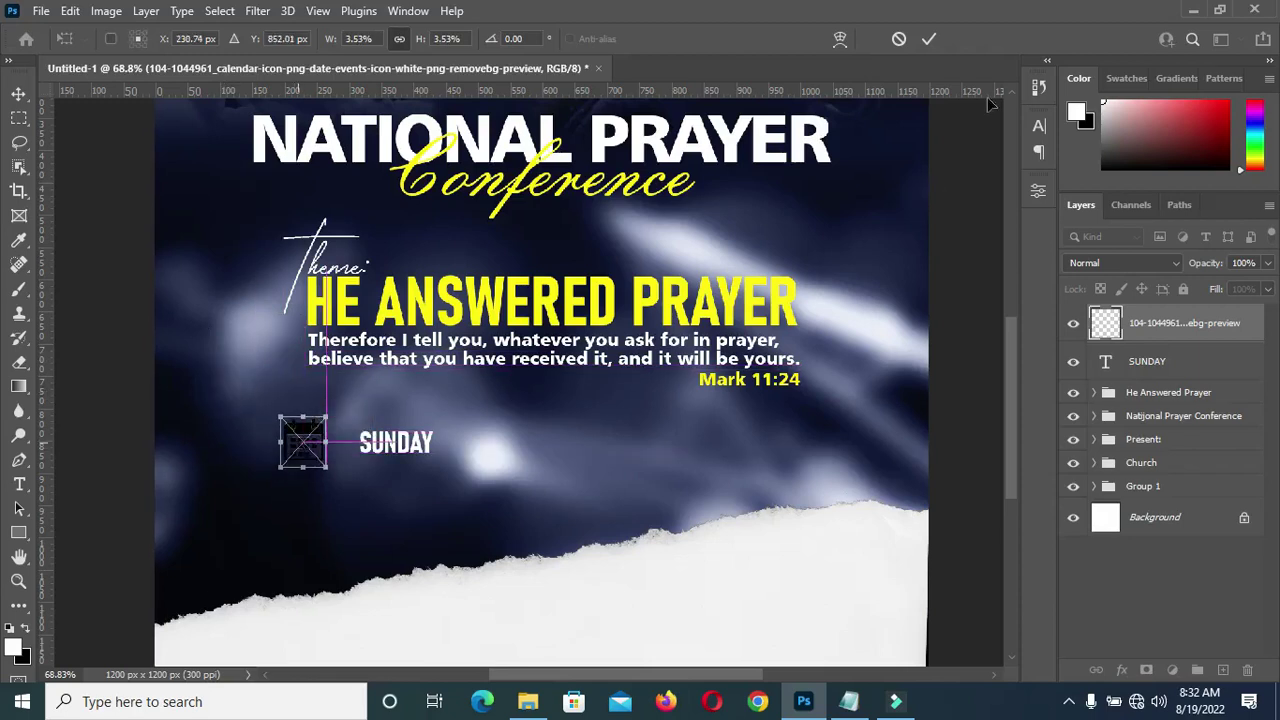
{"action": "left_click", "coordinate": [929, 38]}
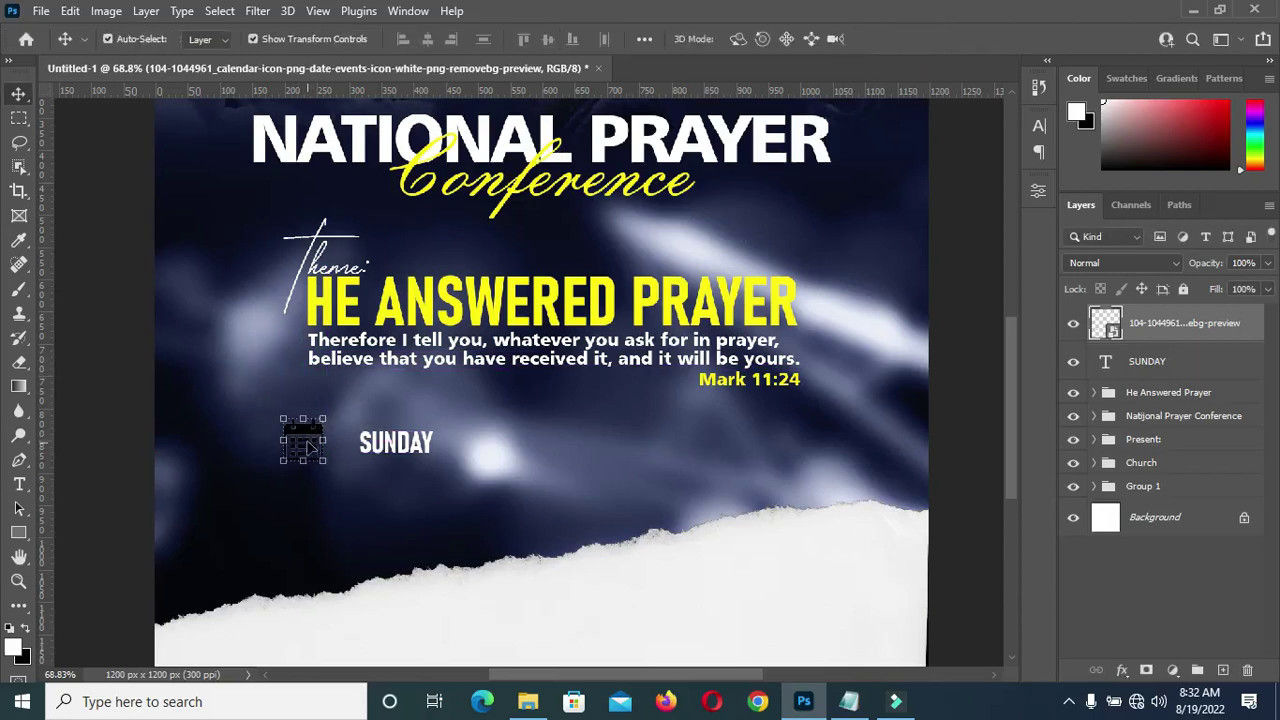
{"action": "left_click_drag", "start_coordinate": [308, 432], "coordinate": [305, 452]}
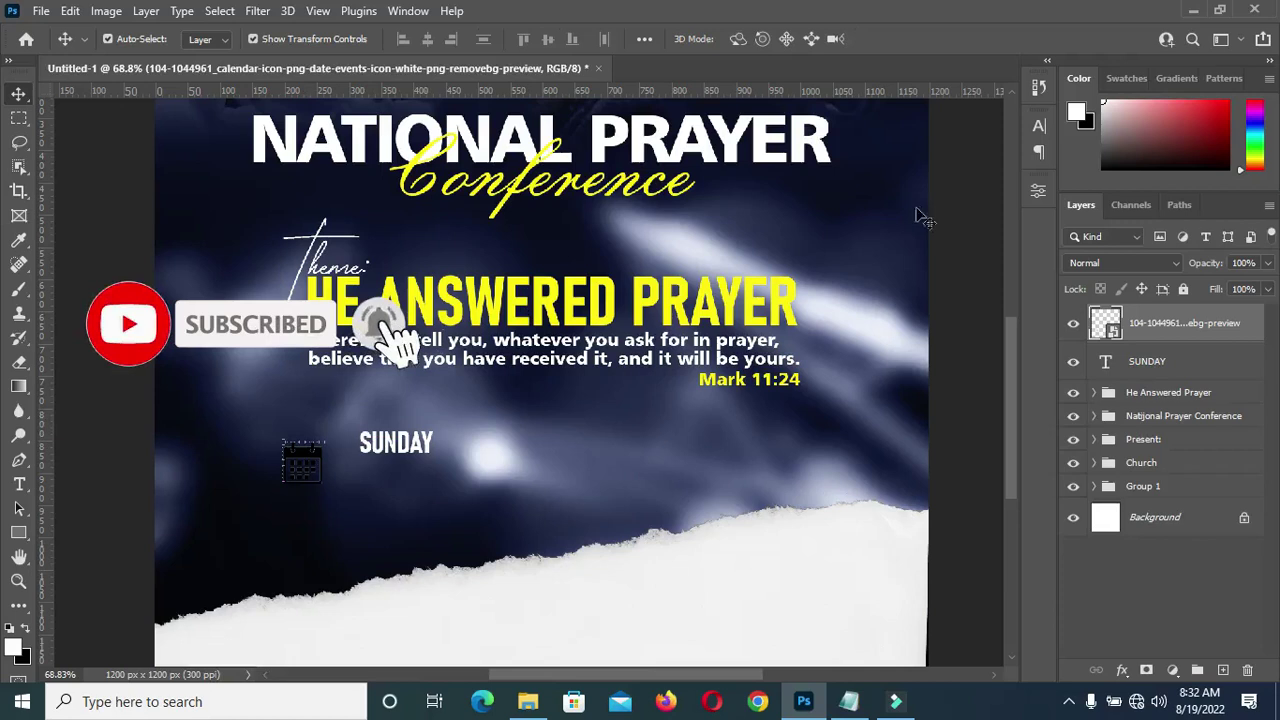
Whiten the calendar icon with a Hue/Saturation adjustment at Lightness +100
{"action": "left_click", "coordinate": [106, 11]}
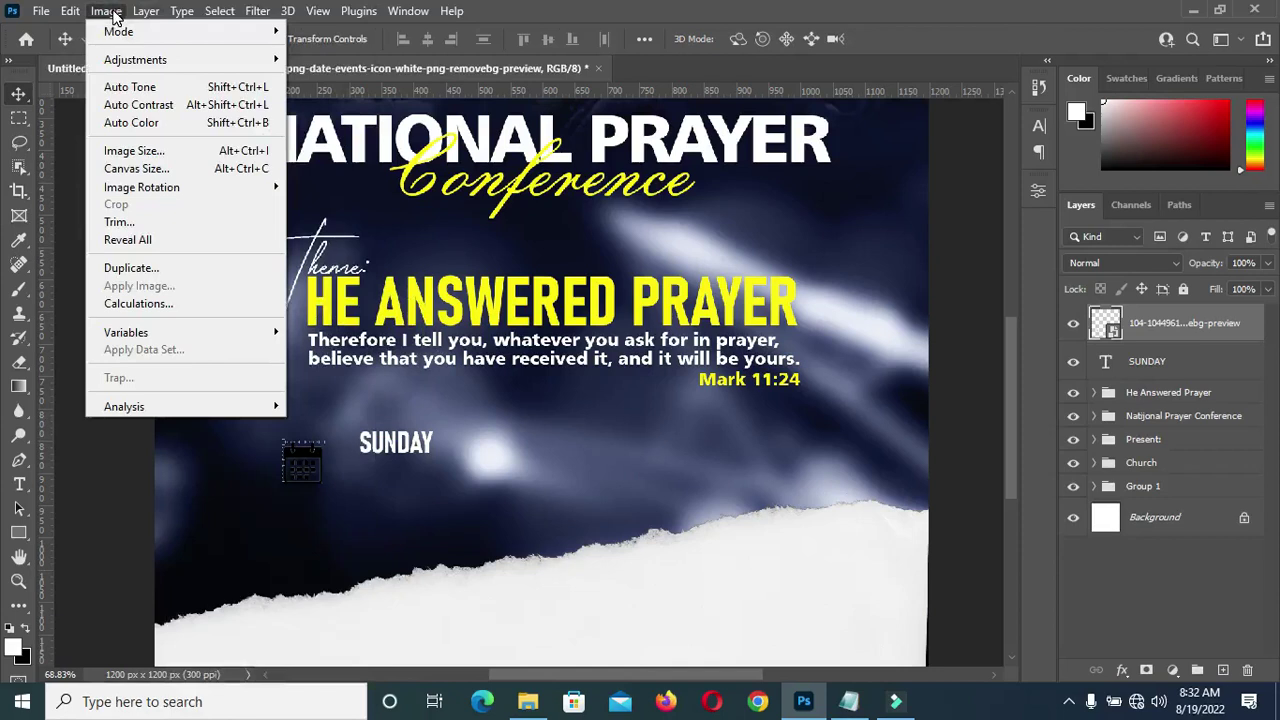
{"action": "mouse_move", "coordinate": [229, 63]}
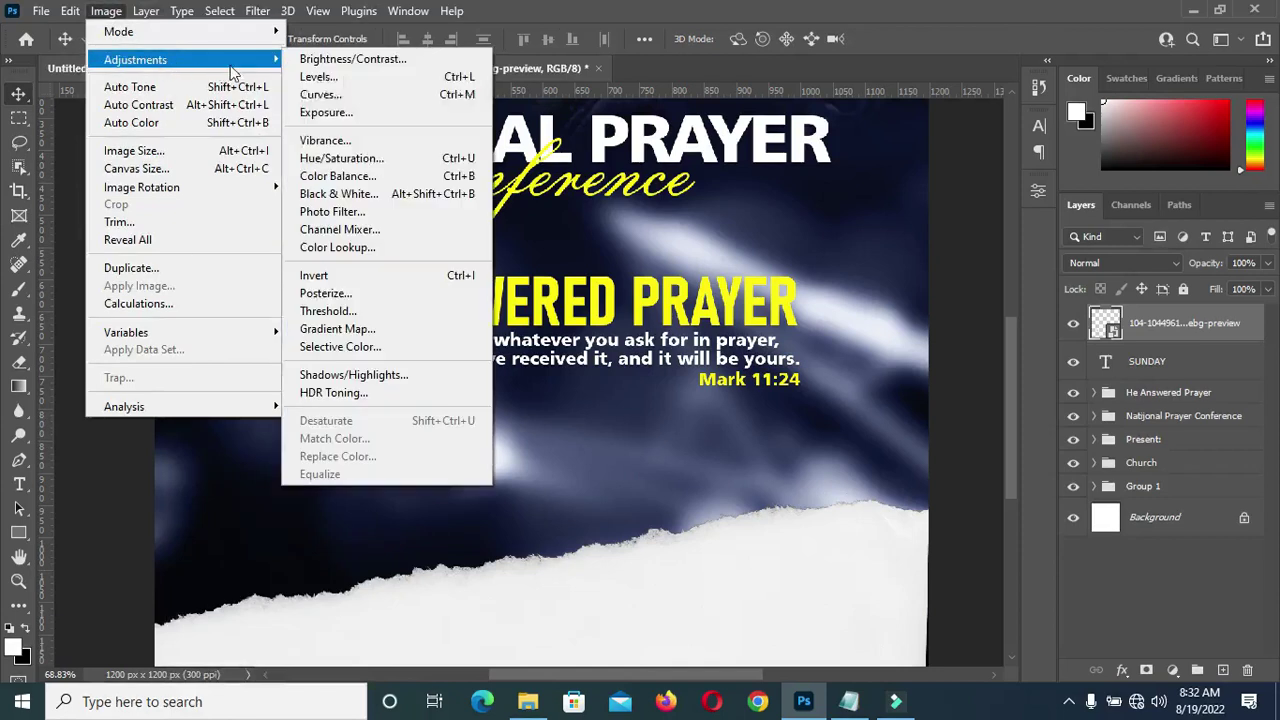
{"action": "left_click", "coordinate": [359, 162]}
{"action": "left_click_drag", "start_coordinate": [593, 331], "coordinate": [760, 335]}
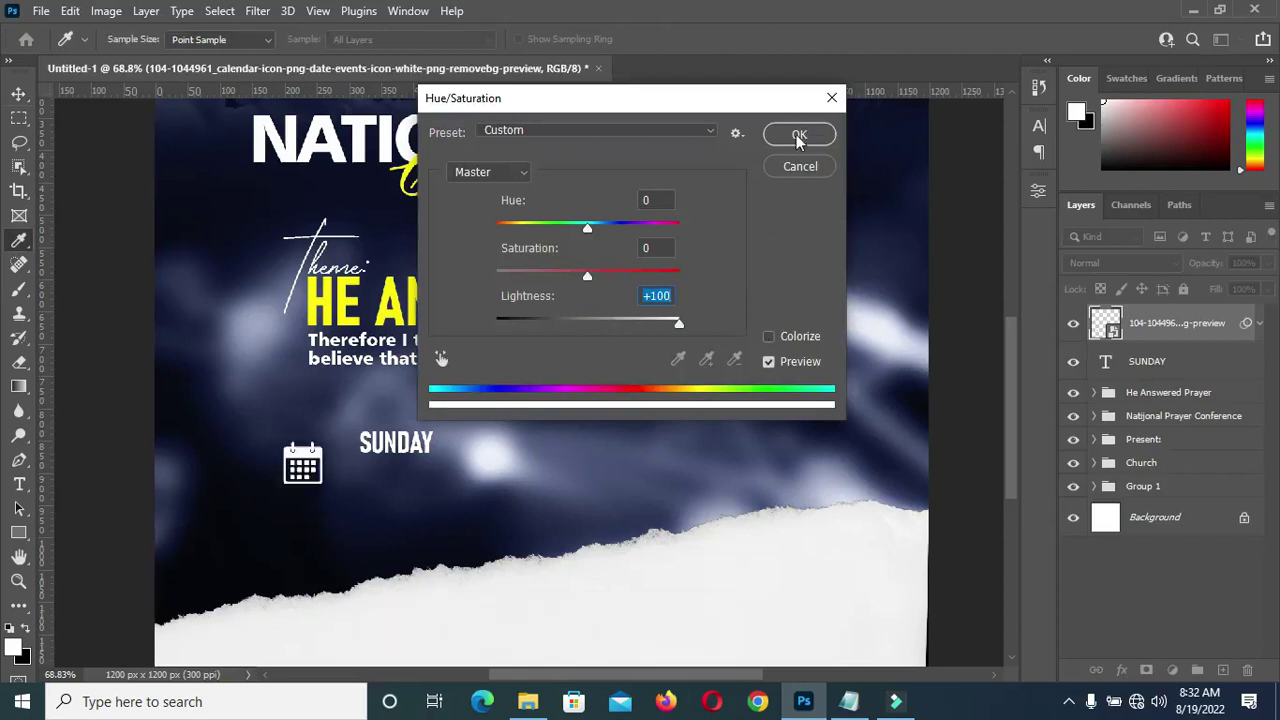
{"action": "left_click", "coordinate": [799, 136]}
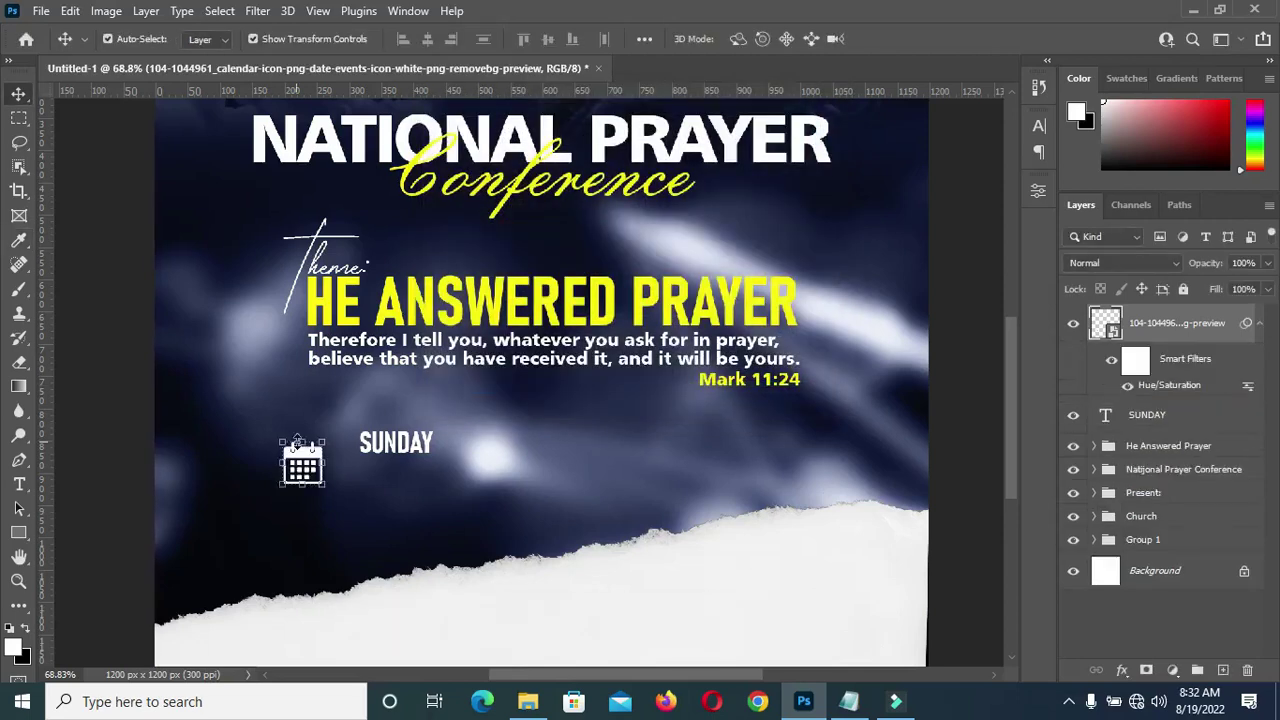
Shrink the calendar icon to 2.79% and nudge SUNDAY closer beside it
{"action": "key", "text": "ctrl+t"}
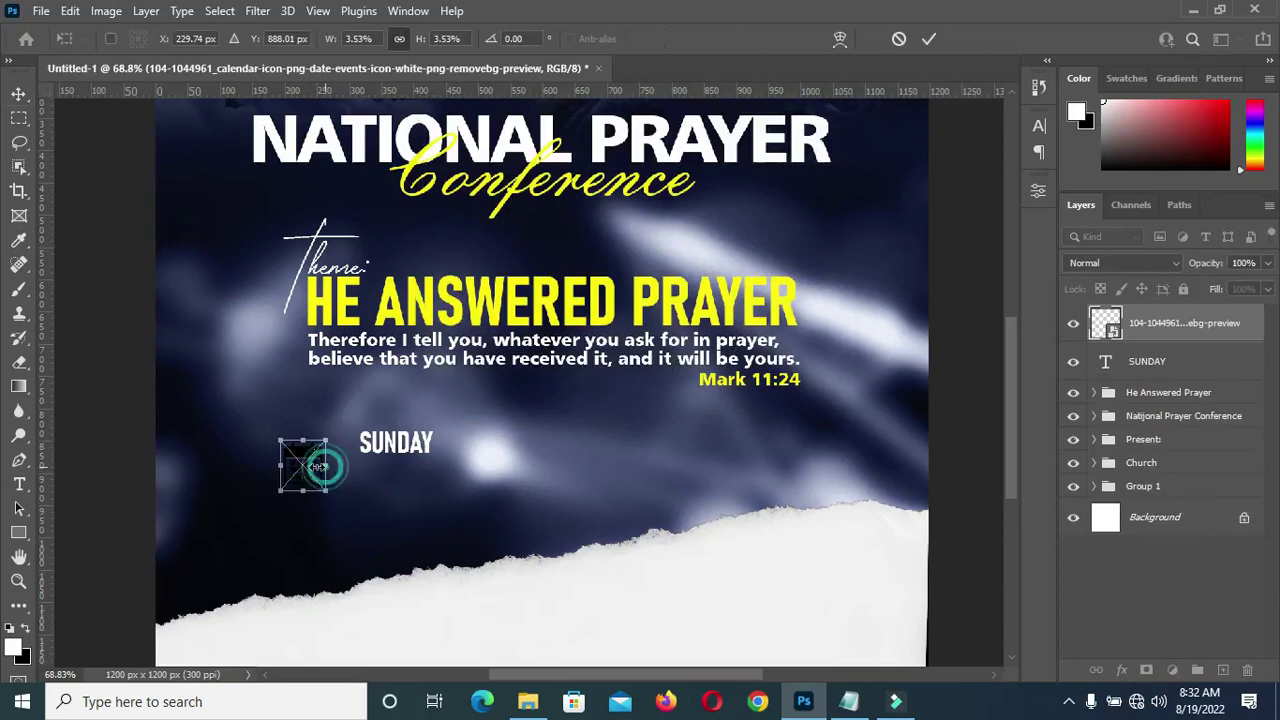
{"action": "left_click_drag", "start_coordinate": [326, 466], "coordinate": [318, 466]}
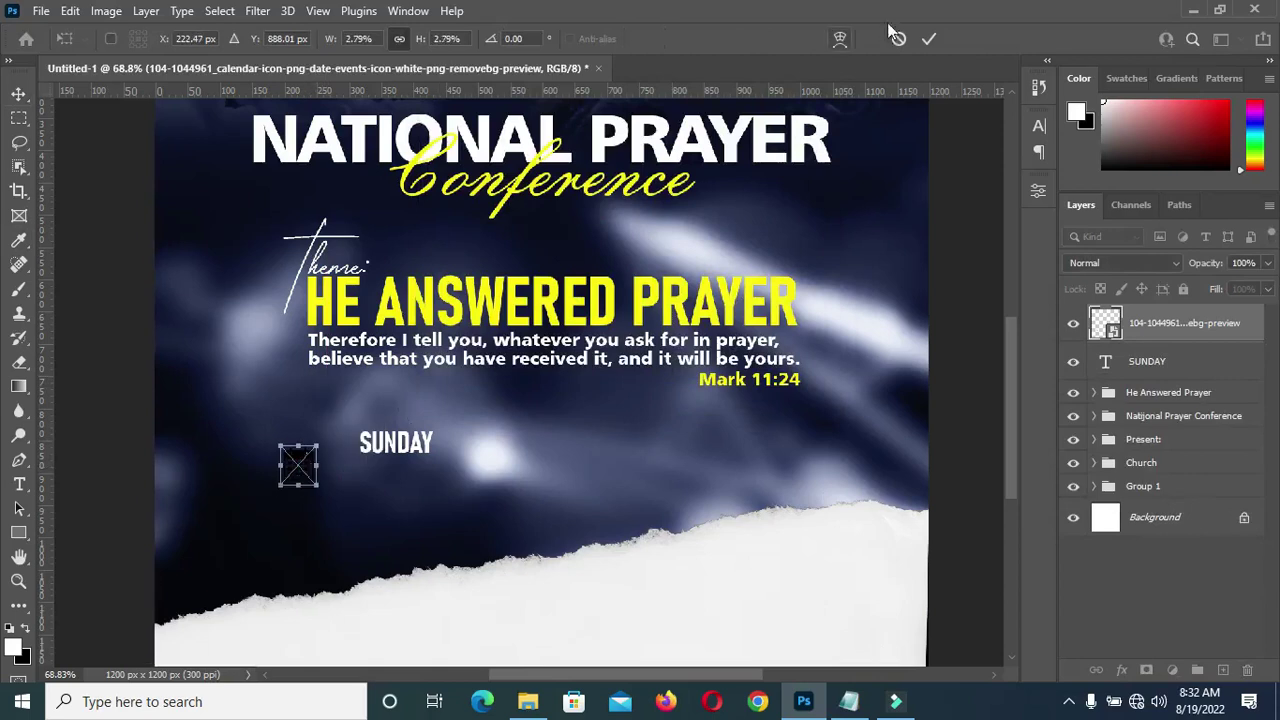
{"action": "left_click", "coordinate": [926, 40]}
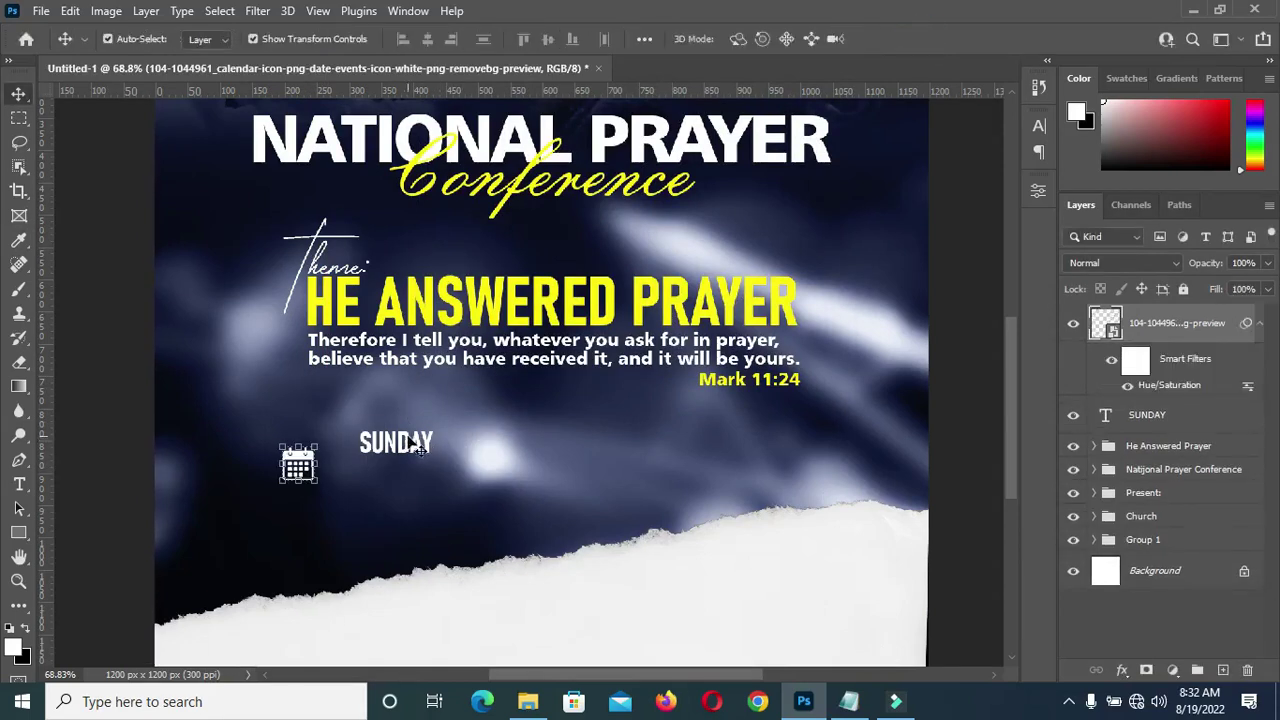
{"action": "left_click_drag", "start_coordinate": [404, 452], "coordinate": [403, 452]}
{"action": "scroll", "coordinate": [415, 520], "scroll_direction": "up", "scroll_amount": 1}
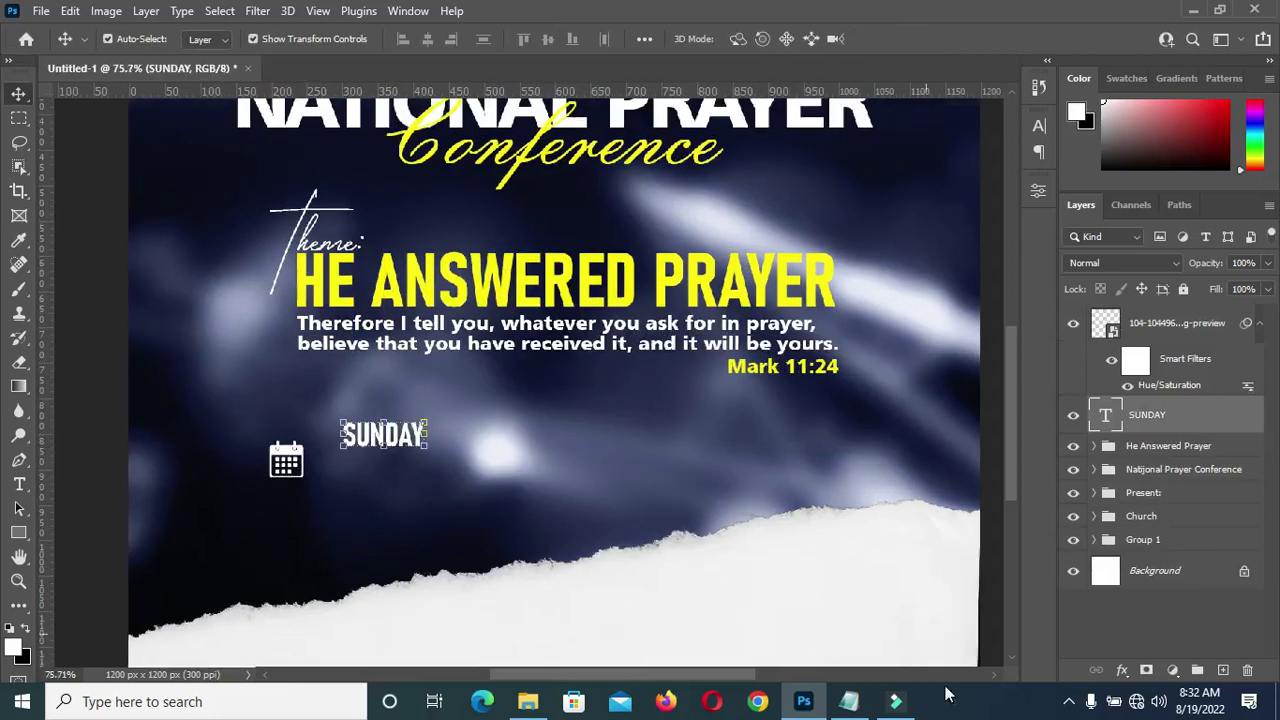
Copy the 28TH date from the Notepad text notes
{"action": "left_click", "coordinate": [851, 705]}
{"action": "key", "text": "ctrl+c"}
{"action": "left_click_drag", "start_coordinate": [255, 489], "coordinate": [292, 489]}
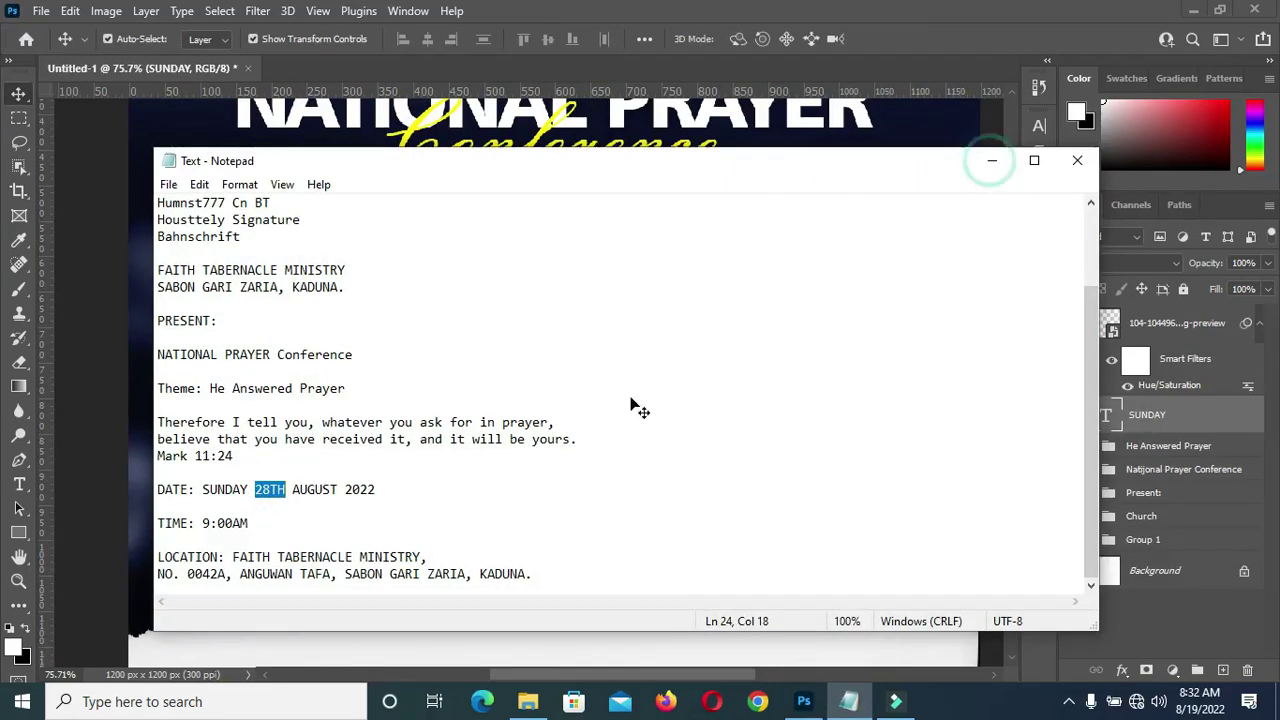
{"action": "left_click", "coordinate": [991, 162]}
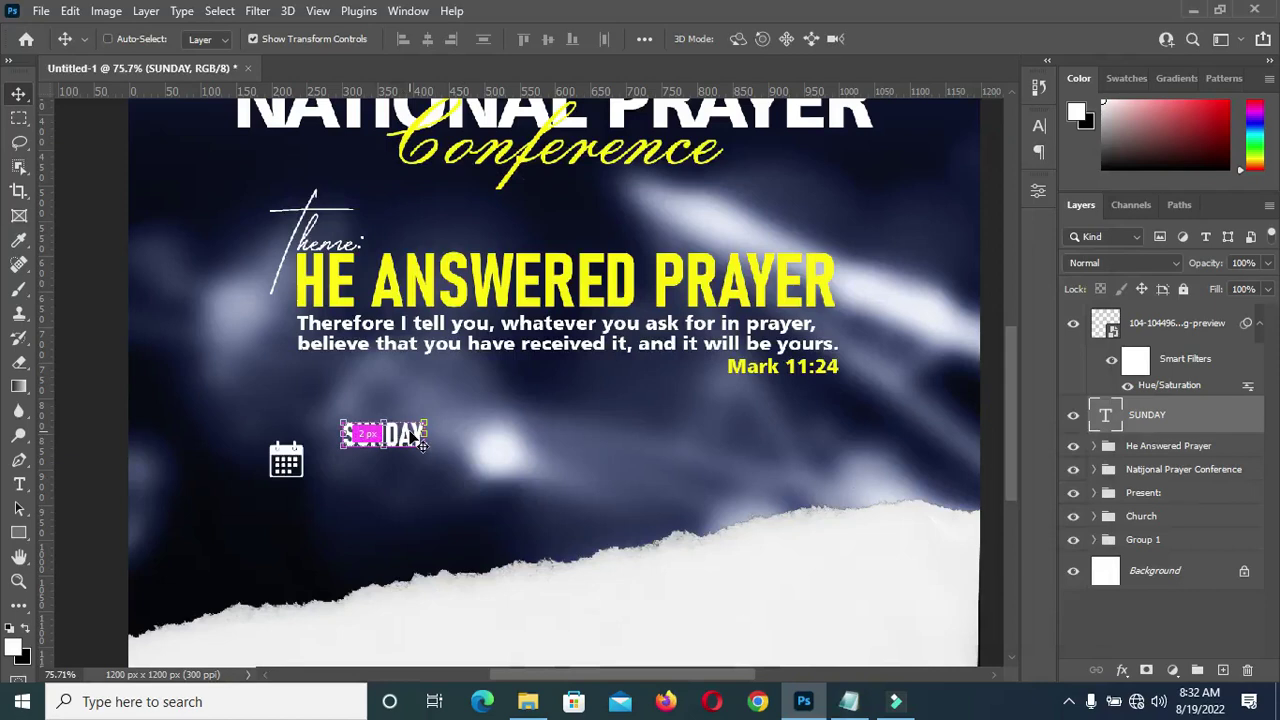
Duplicate SUNDAY just below itself and change the copy's text to 28TH
{"action": "key", "text": "ctrl+j"}
{"action": "left_click_drag", "start_coordinate": [391, 439], "coordinate": [389, 471]}
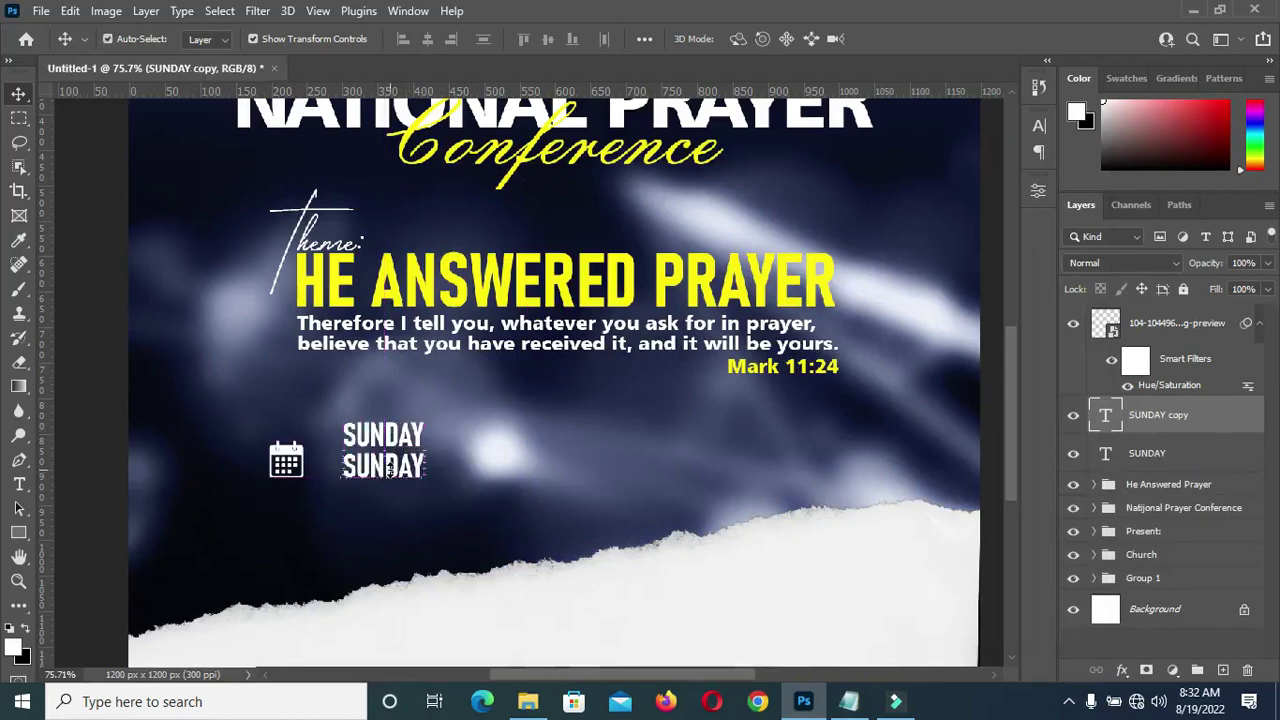
{"action": "double_click", "coordinate": [384, 467]}
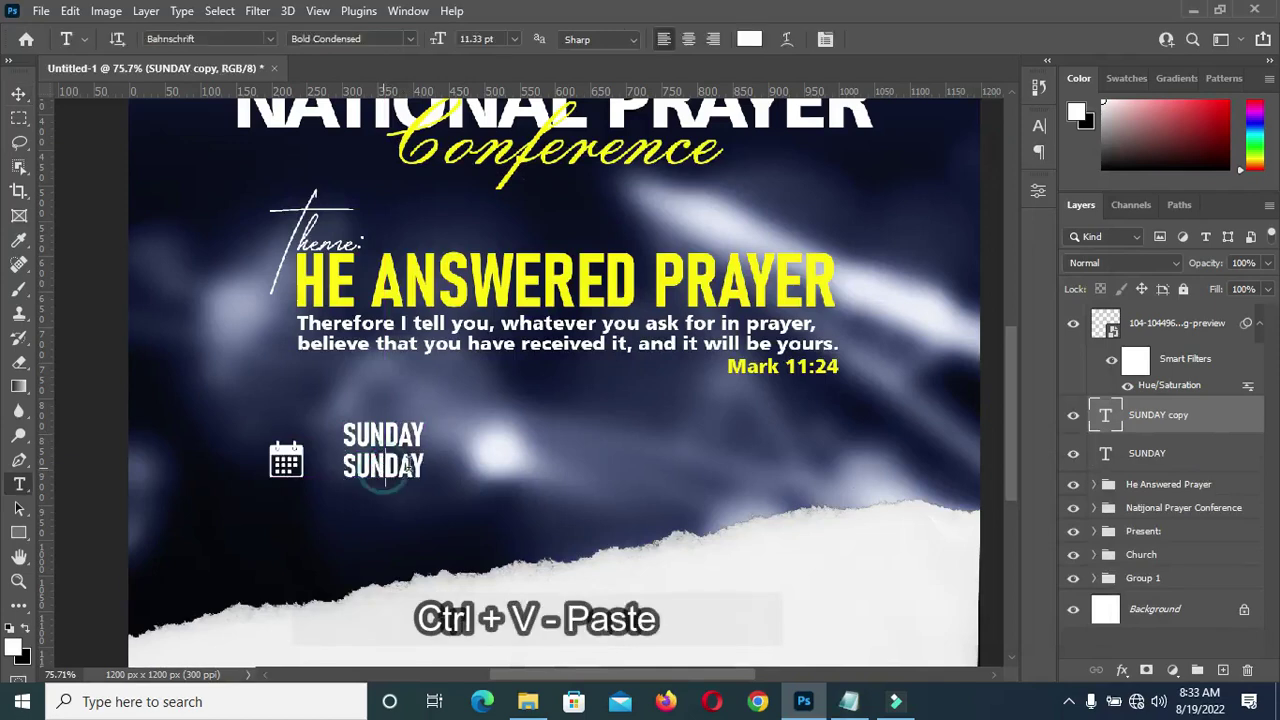
{"action": "key", "text": "ctrl+a"}
{"action": "type", "text": "28TH"}
{"action": "left_click", "coordinate": [892, 40]}
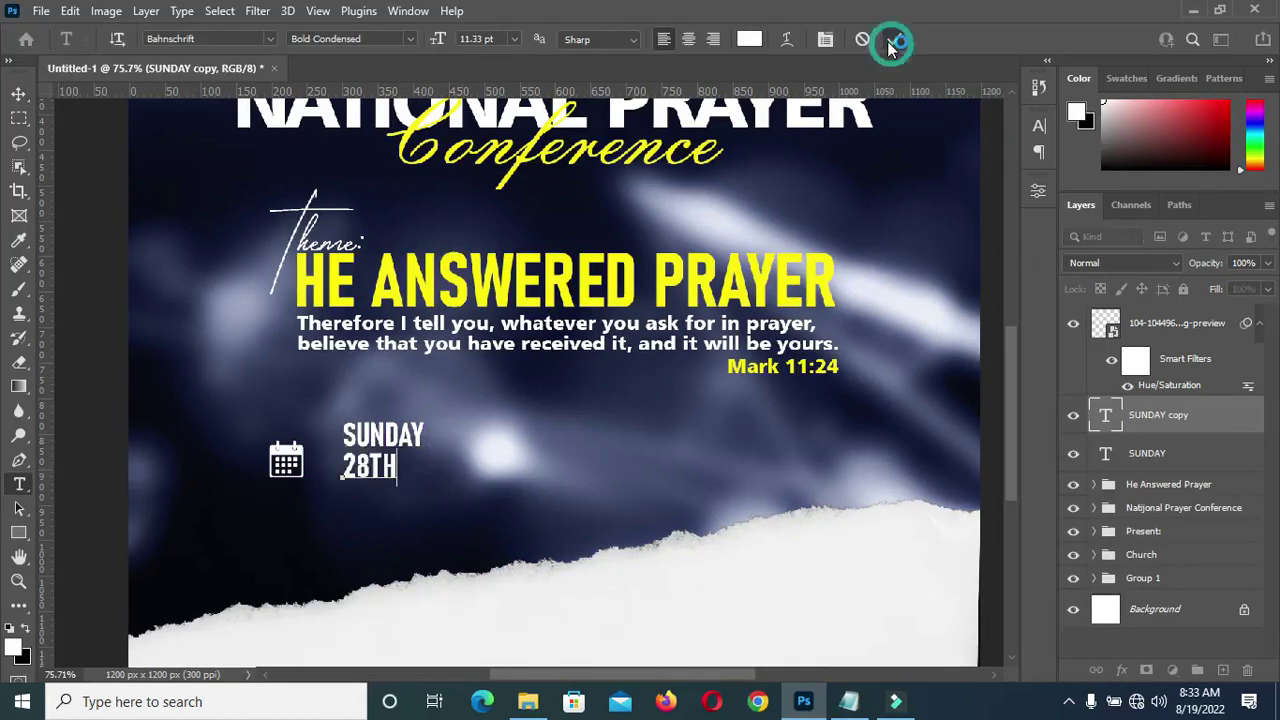
{"action": "left_click", "coordinate": [18, 94]}
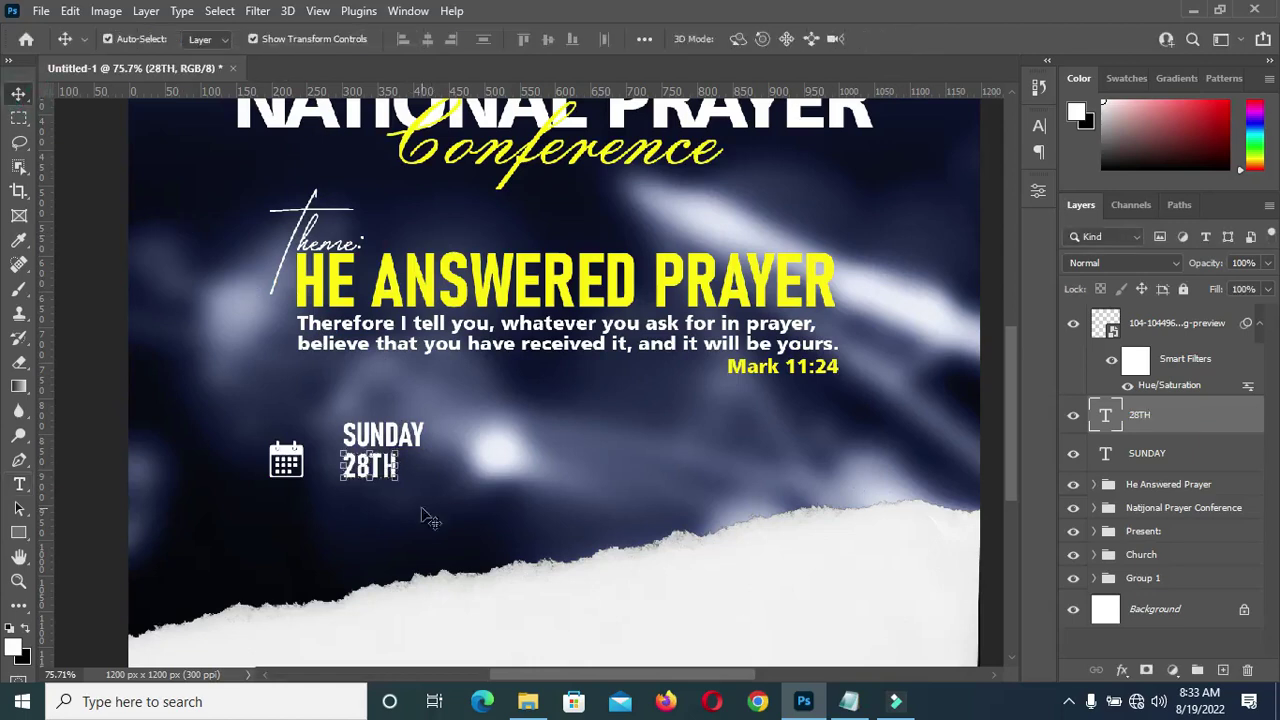
Make the TH letters of 28TH superscript
{"action": "double_click", "coordinate": [383, 468]}
{"action": "left_click_drag", "start_coordinate": [370, 466], "coordinate": [399, 468]}
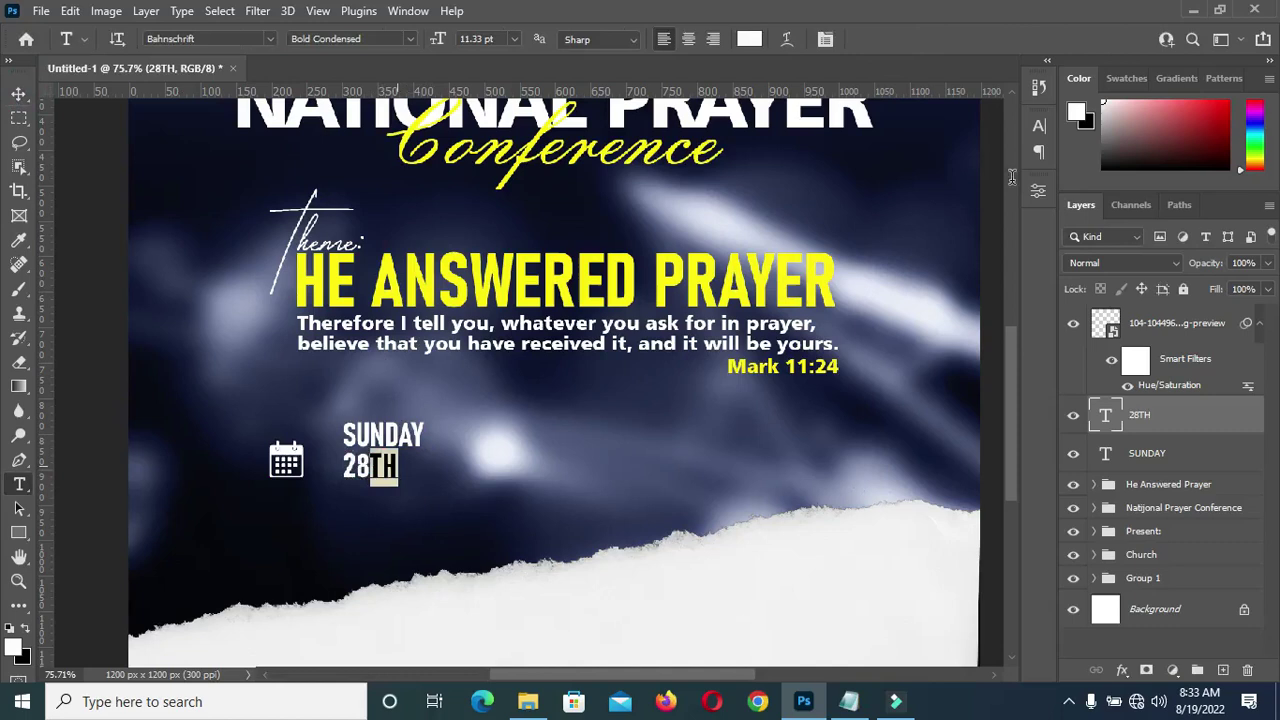
{"action": "left_click", "coordinate": [1039, 125]}
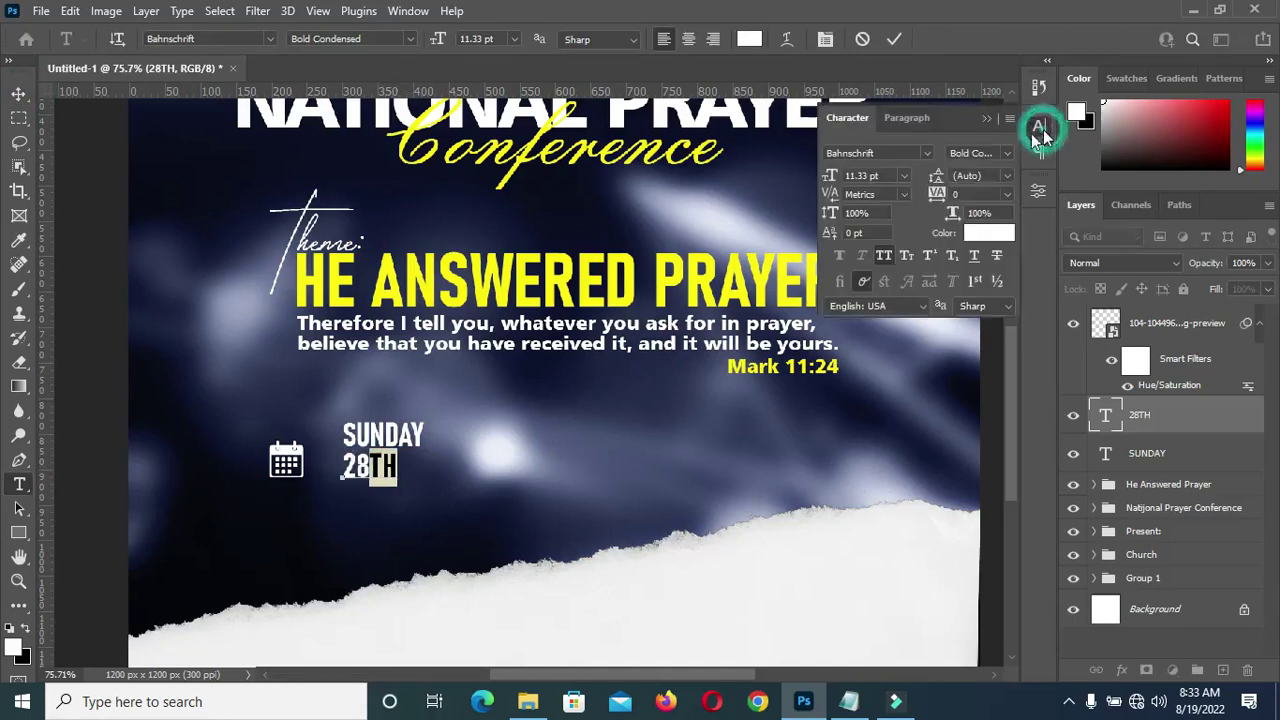
{"action": "left_click", "coordinate": [931, 255]}
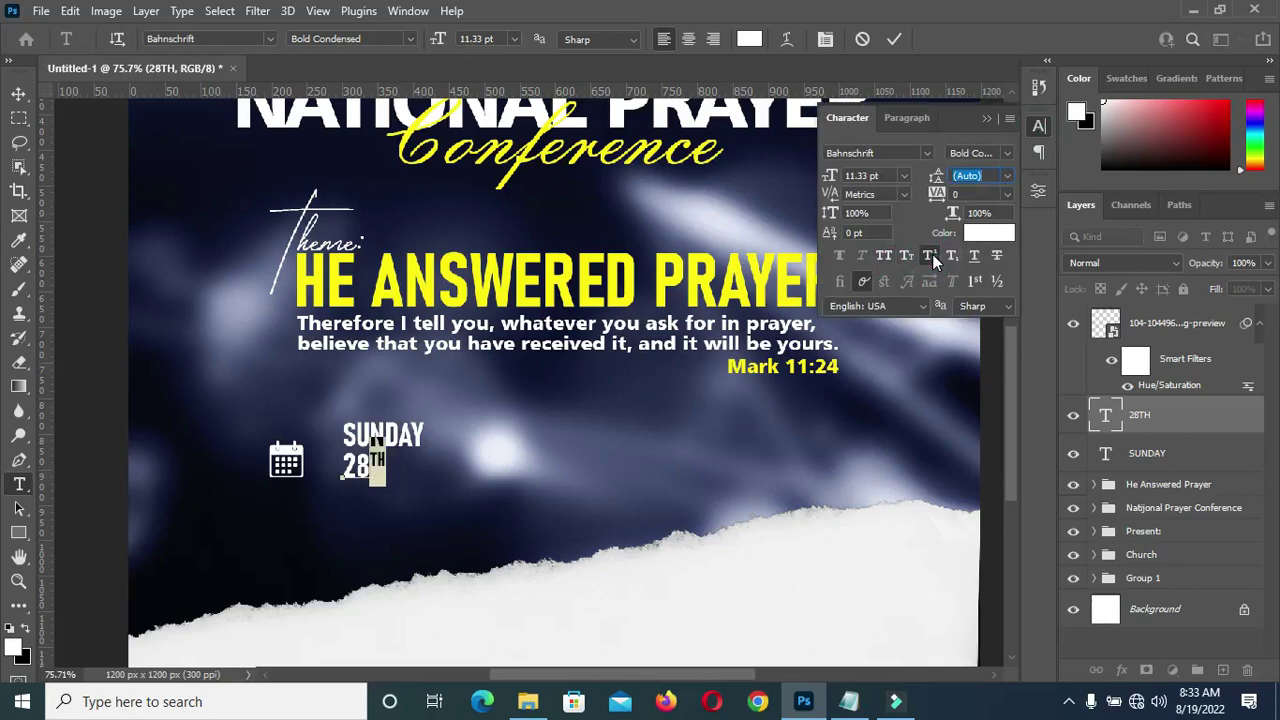
{"action": "left_click", "coordinate": [986, 120]}
{"action": "left_click", "coordinate": [894, 38]}
Enlarge the 28TH text to about 193% and bring the Notepad notes to the front
{"action": "left_click", "coordinate": [12, 93]}
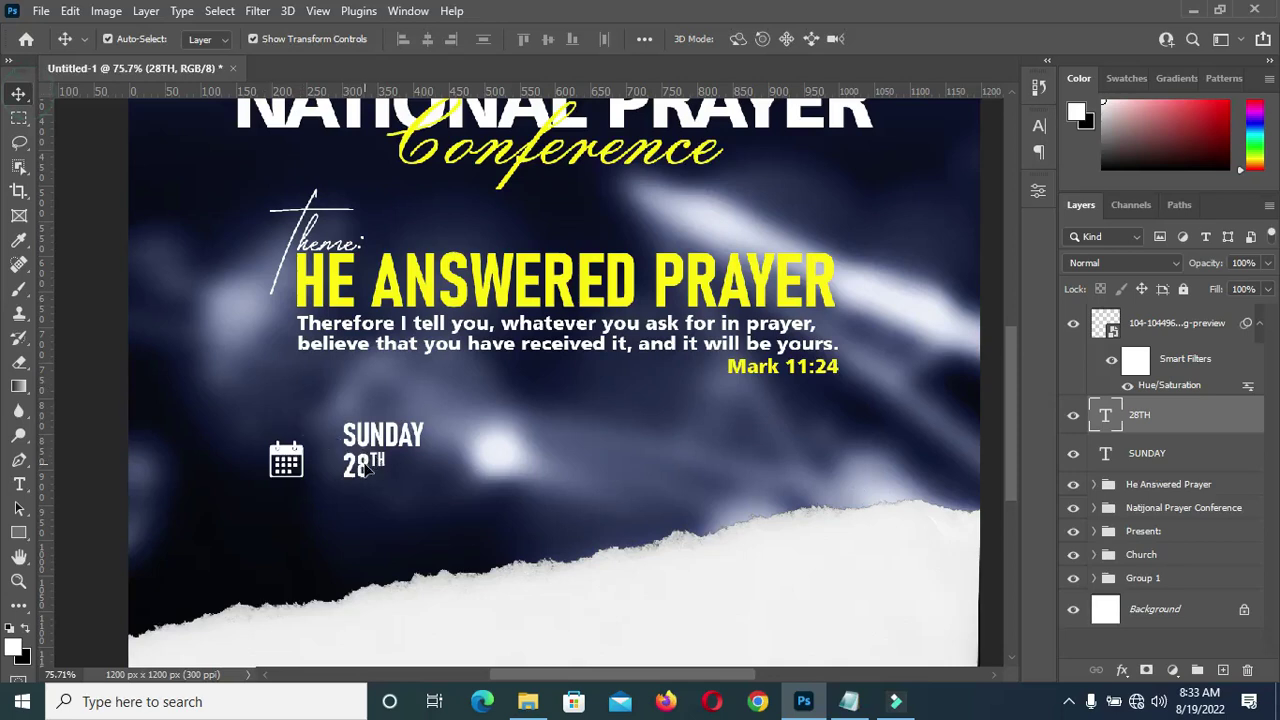
{"action": "scroll", "coordinate": [369, 471], "scroll_direction": "up", "scroll_amount": 1}
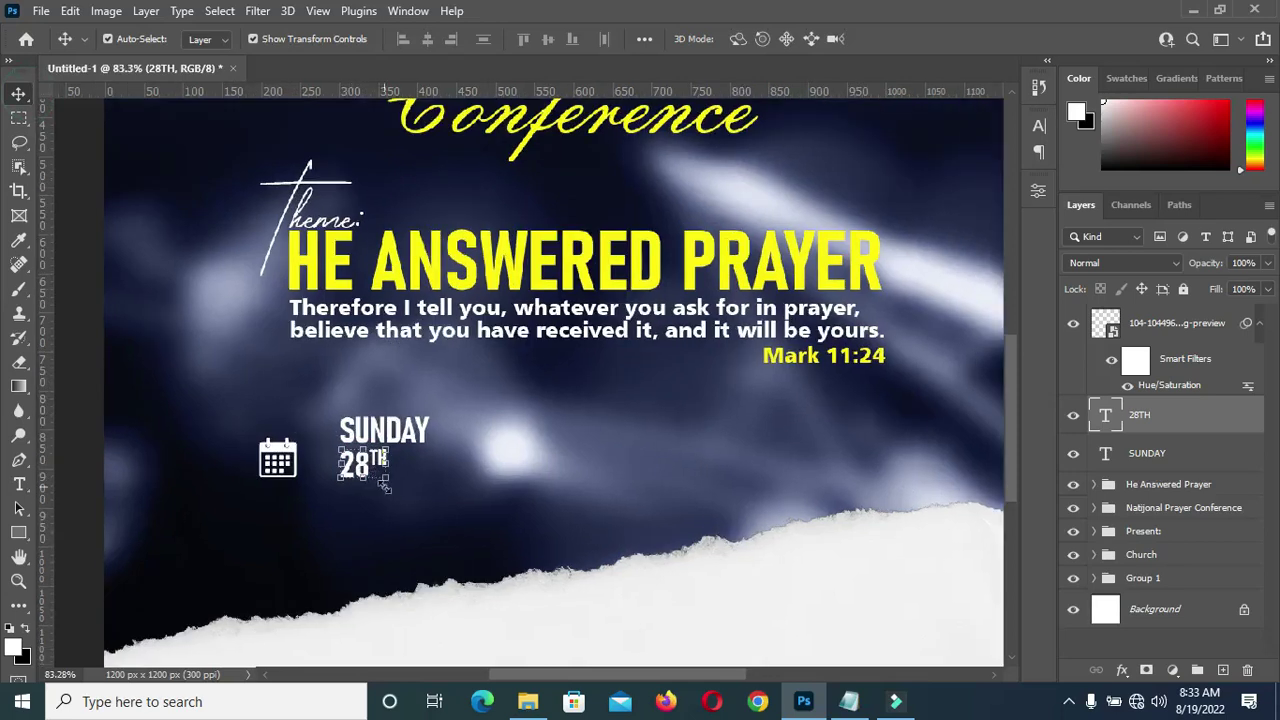
{"action": "left_click_drag", "start_coordinate": [388, 482], "coordinate": [431, 536]}
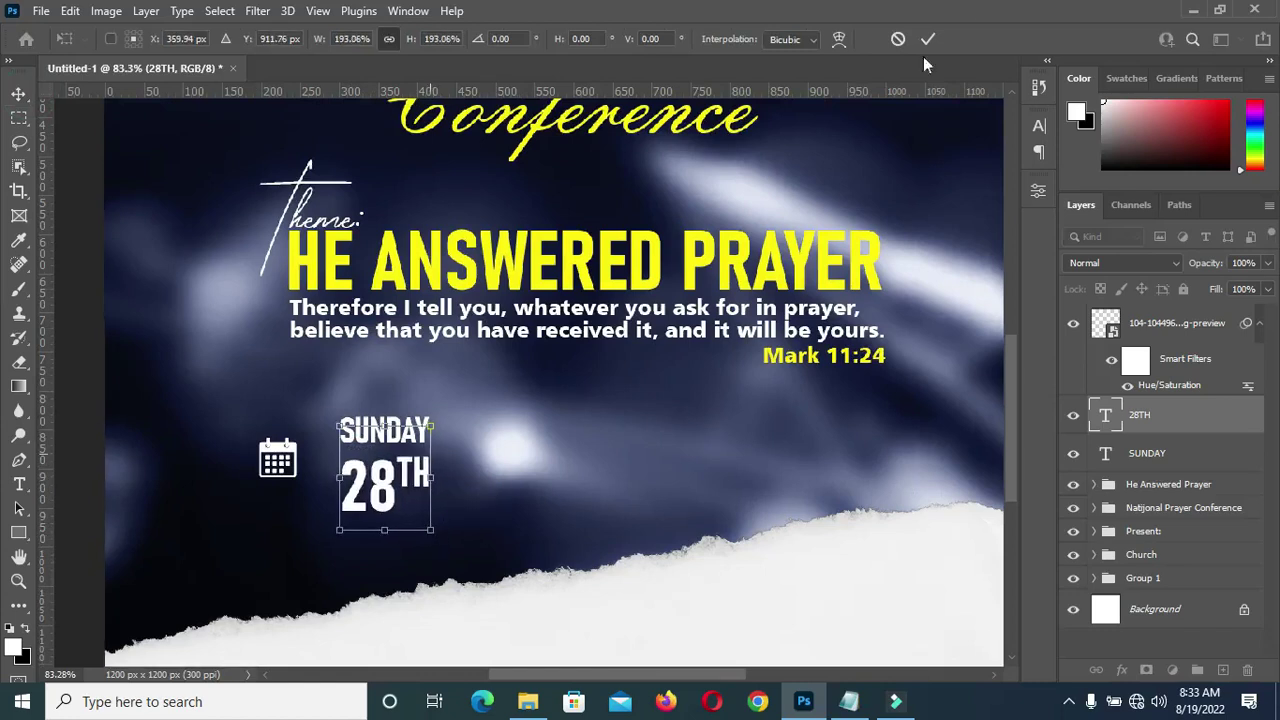
{"action": "key", "text": "Return"}
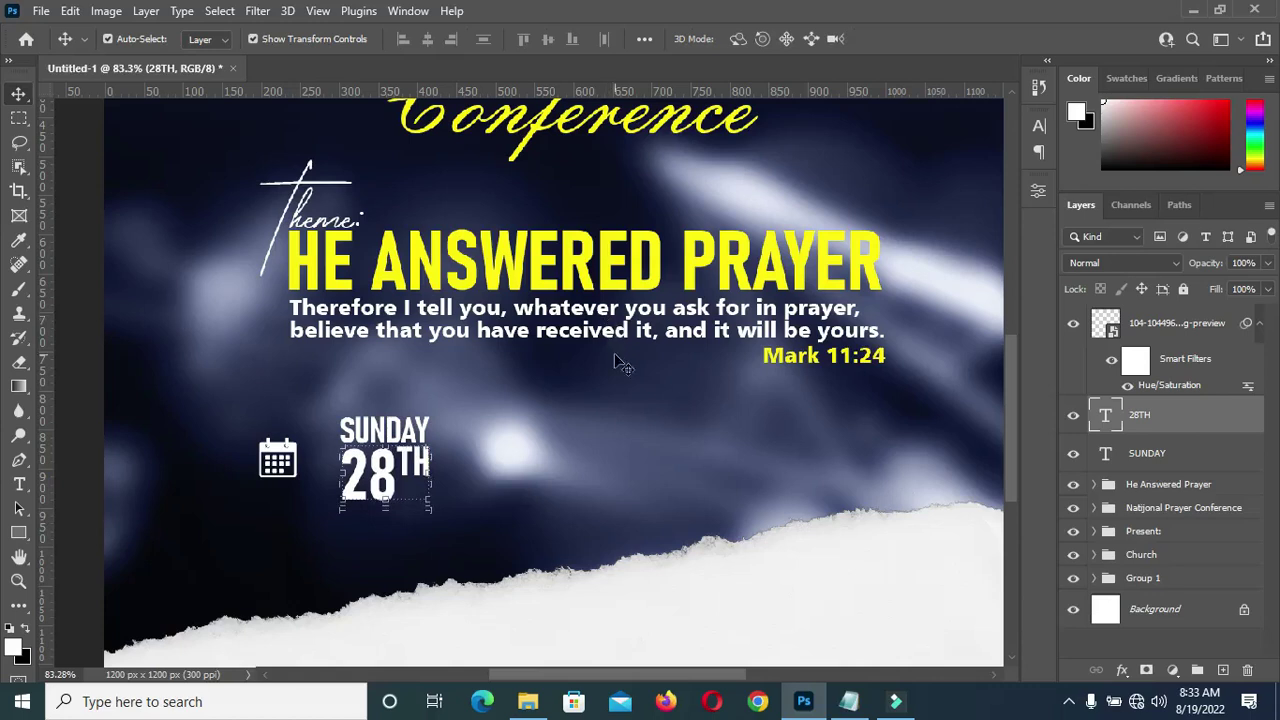
{"action": "left_click", "coordinate": [848, 701]}
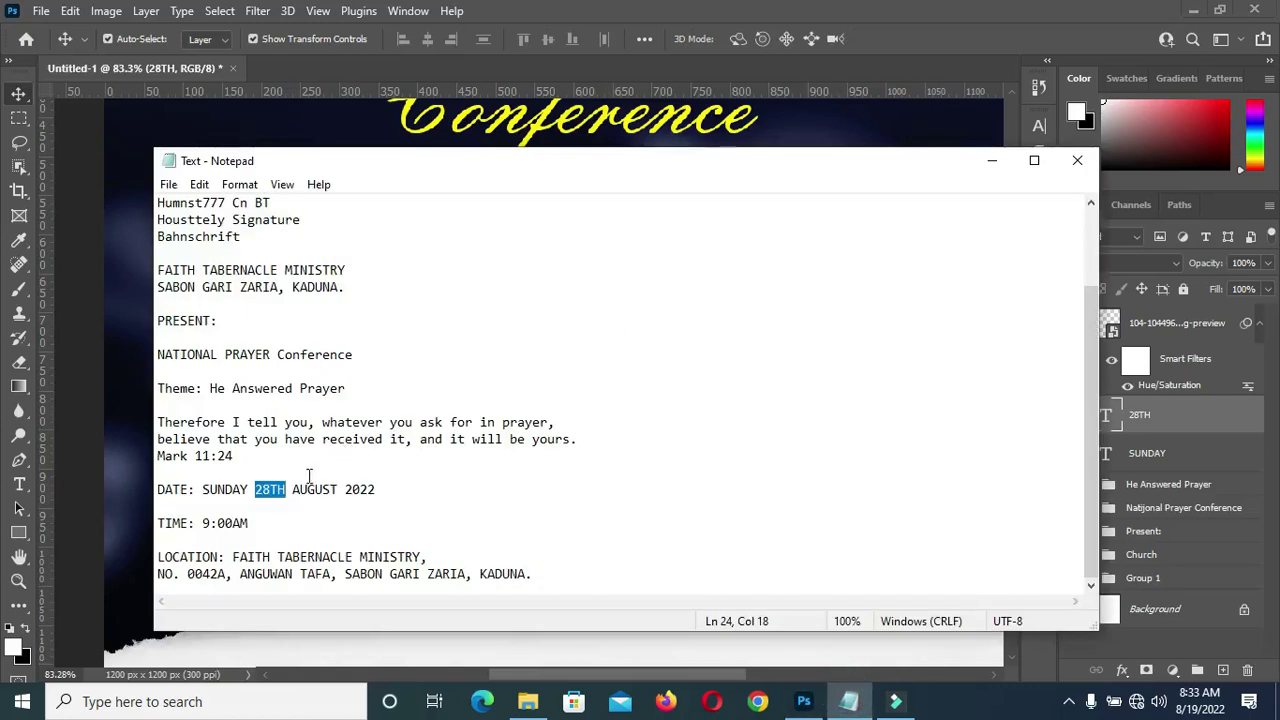
Add a new text line AUGUST 2022 below 28TH, pasted from the Notepad notes
{"action": "left_click_drag", "start_coordinate": [293, 489], "coordinate": [373, 489]}
{"action": "key", "text": "ctrl+c"}
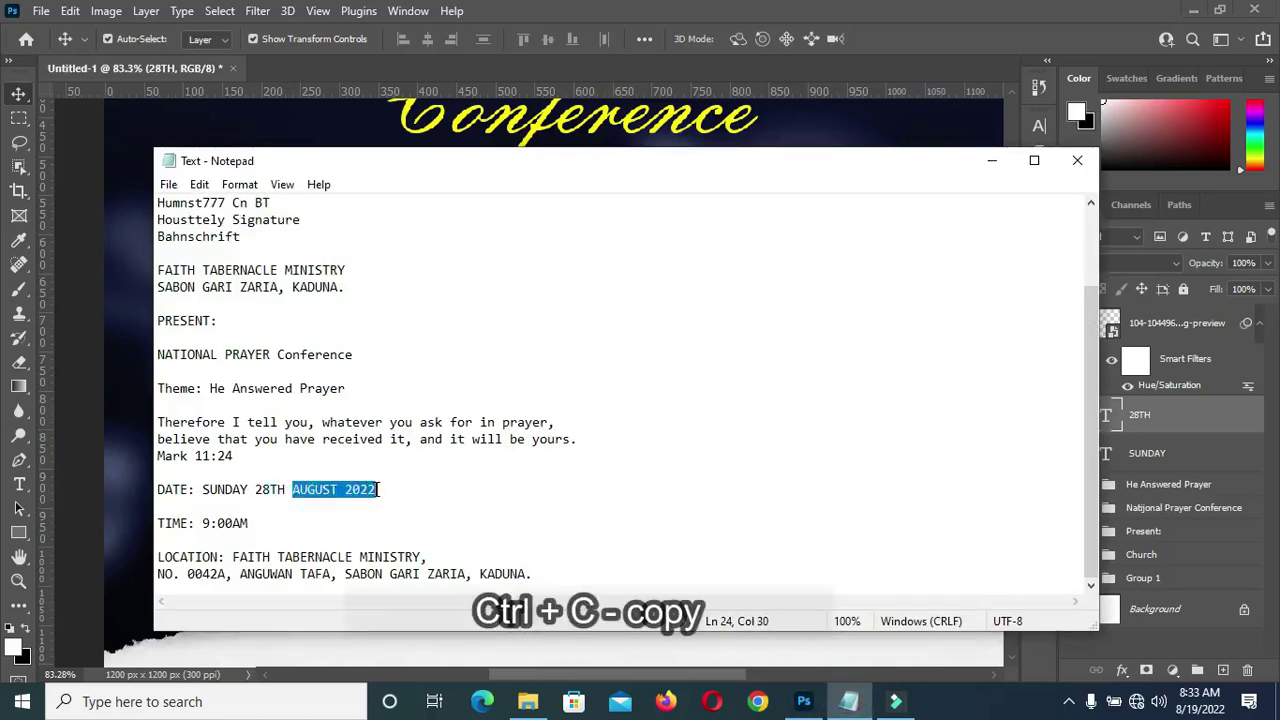
{"action": "left_click", "coordinate": [991, 161]}
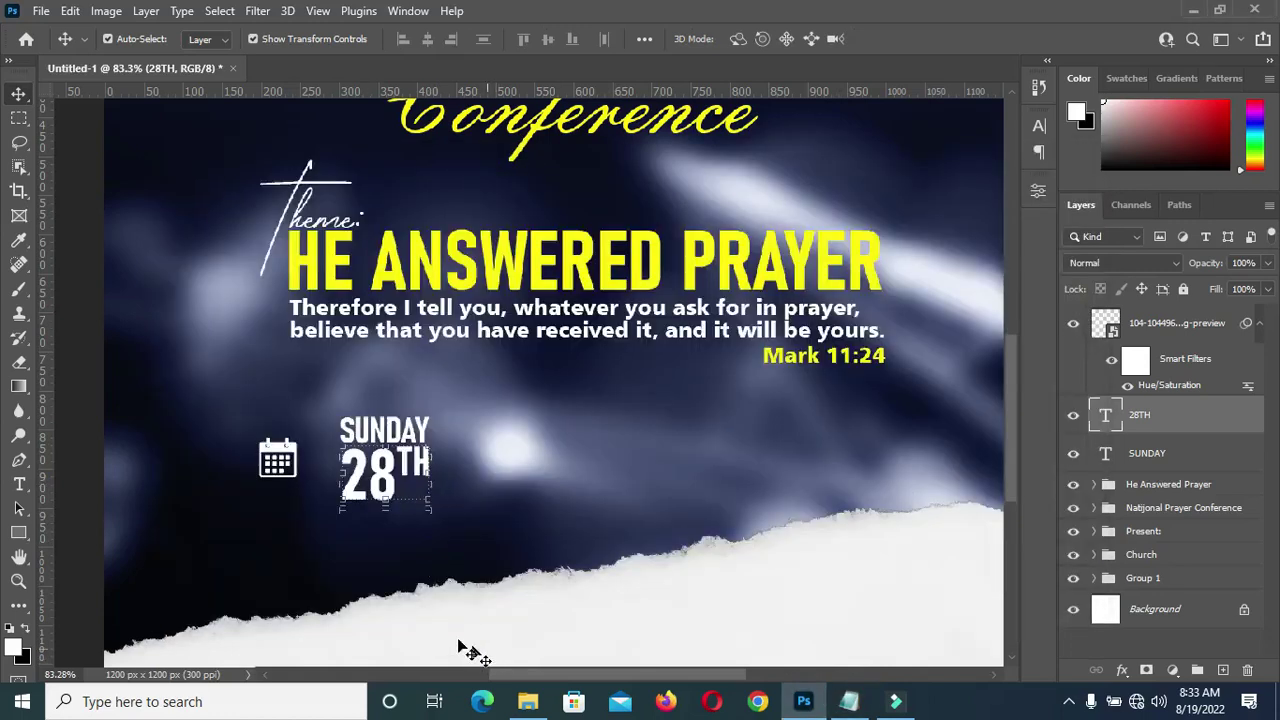
{"action": "key", "text": "t"}
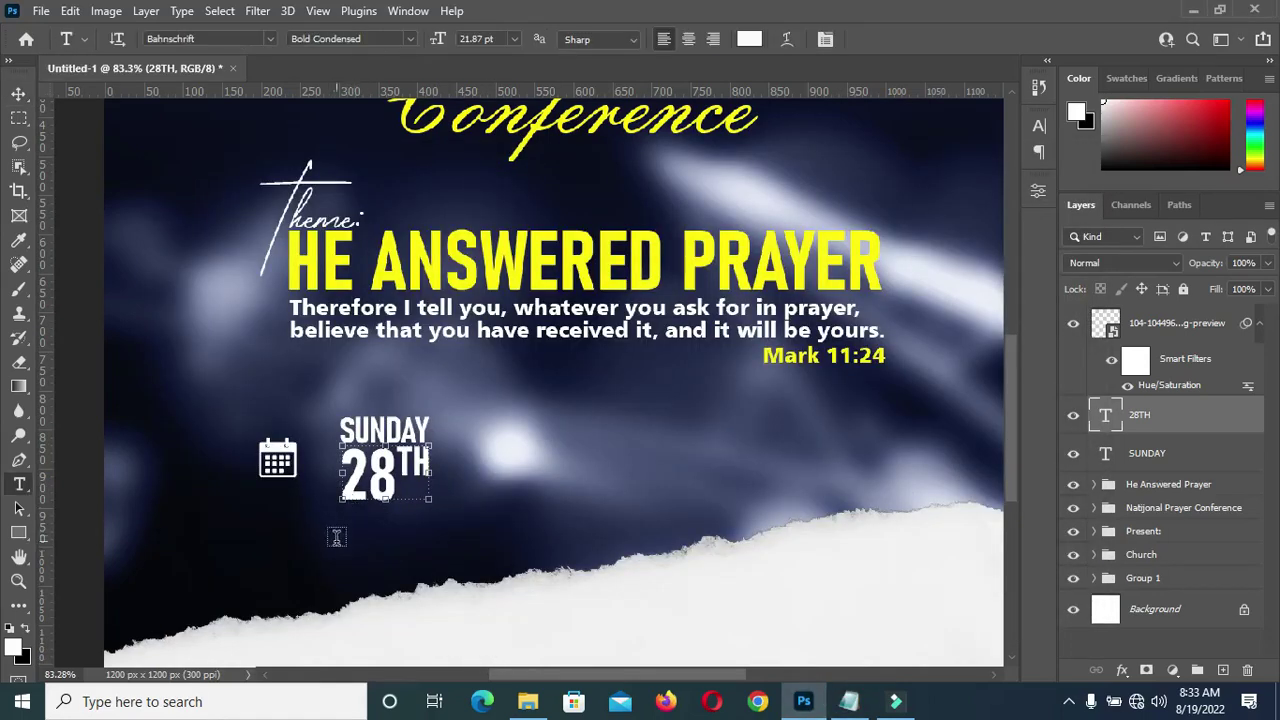
{"action": "left_click", "coordinate": [342, 535]}
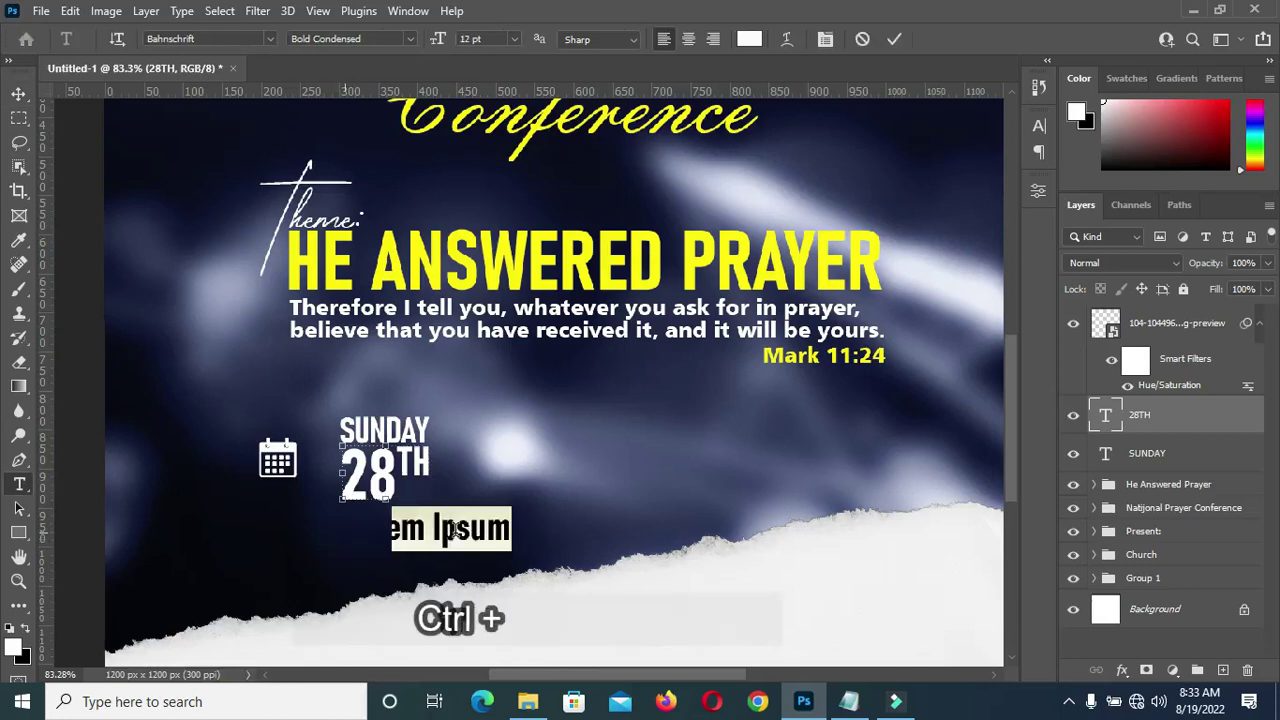
{"action": "key", "text": "ctrl+v"}
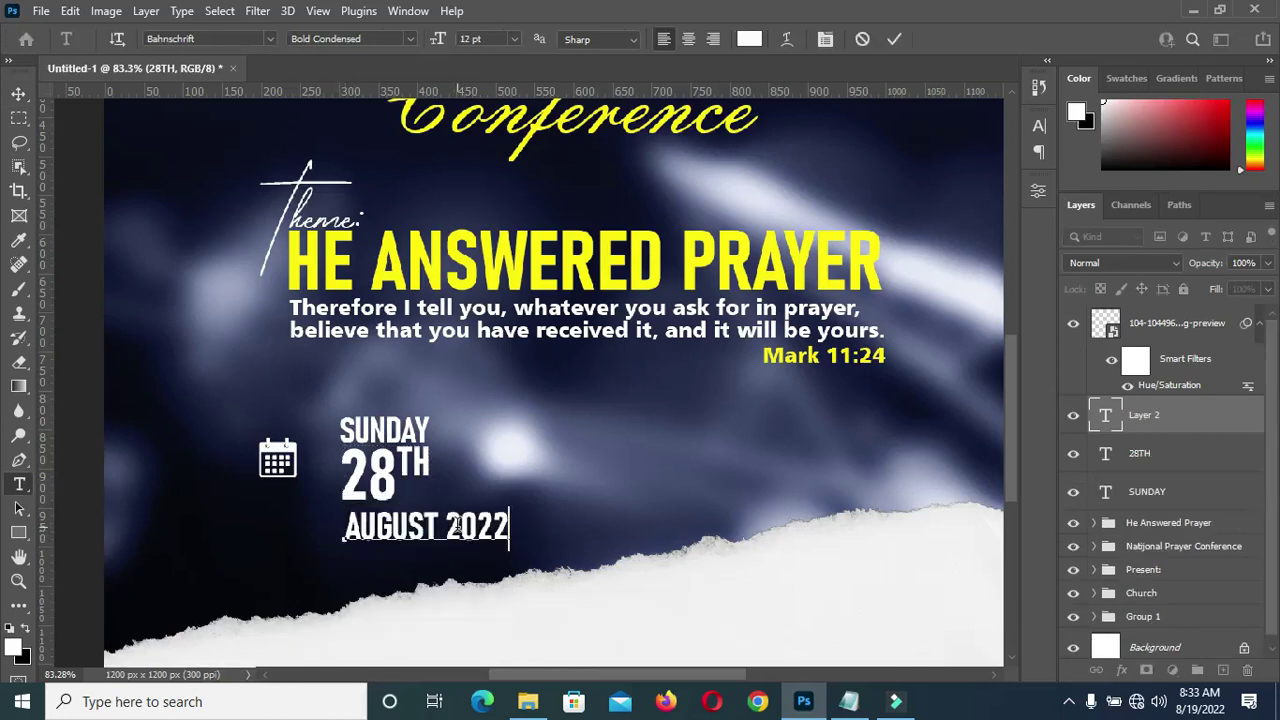
{"action": "left_click", "coordinate": [895, 40]}
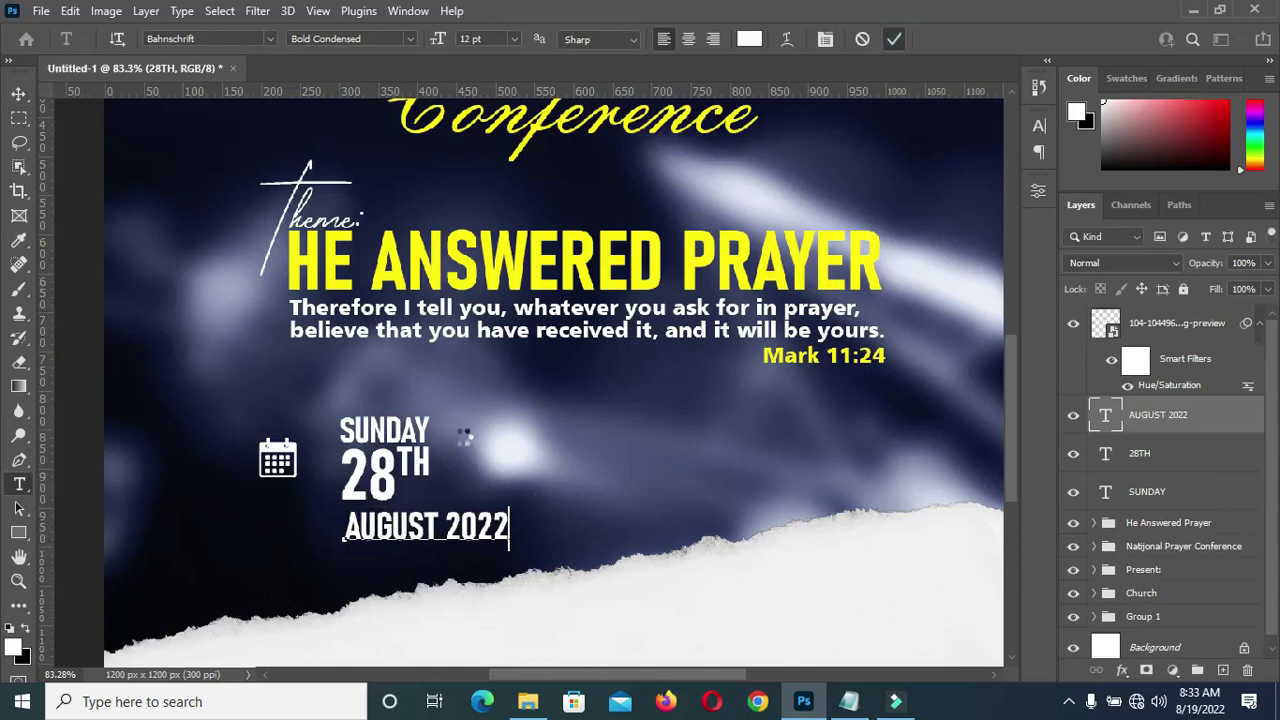
Align AUGUST 2022 with the left edge of 28TH and scale it down to 55.55%
{"action": "left_click", "coordinate": [20, 93]}
{"action": "scroll", "coordinate": [377, 553], "scroll_direction": "up", "scroll_amount": 1}
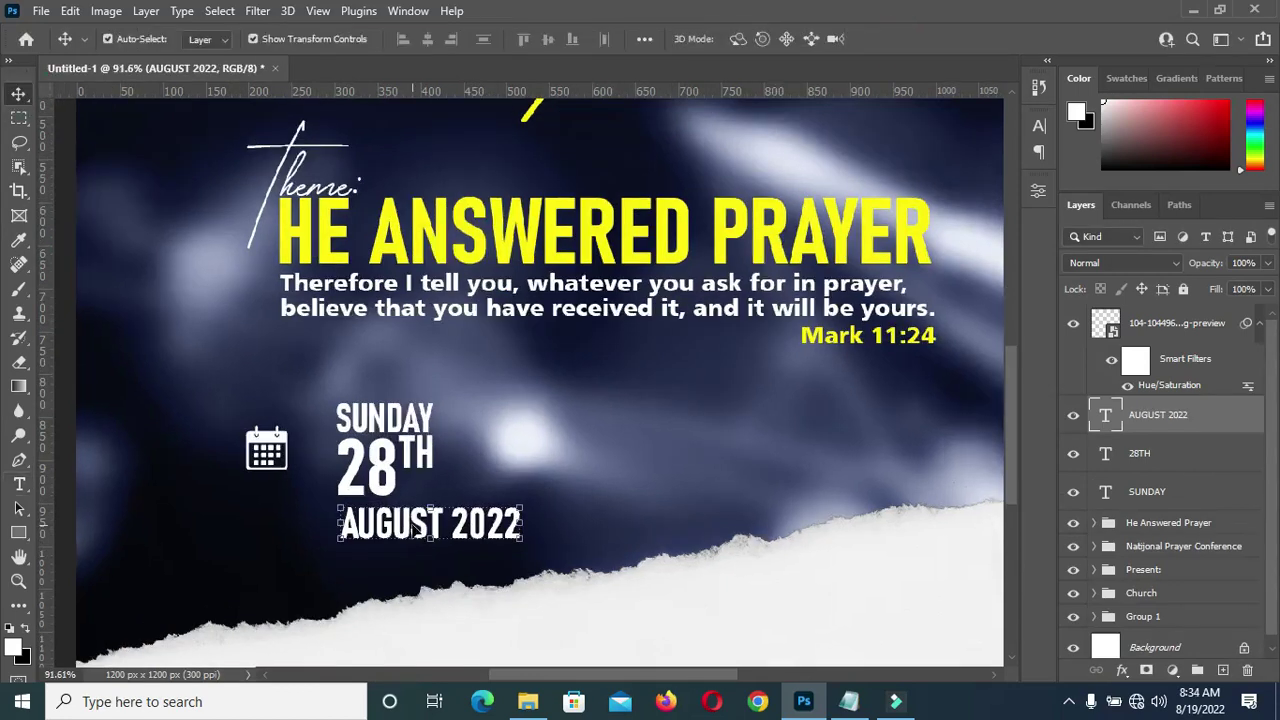
{"action": "left_click_drag", "start_coordinate": [420, 523], "coordinate": [430, 520]}
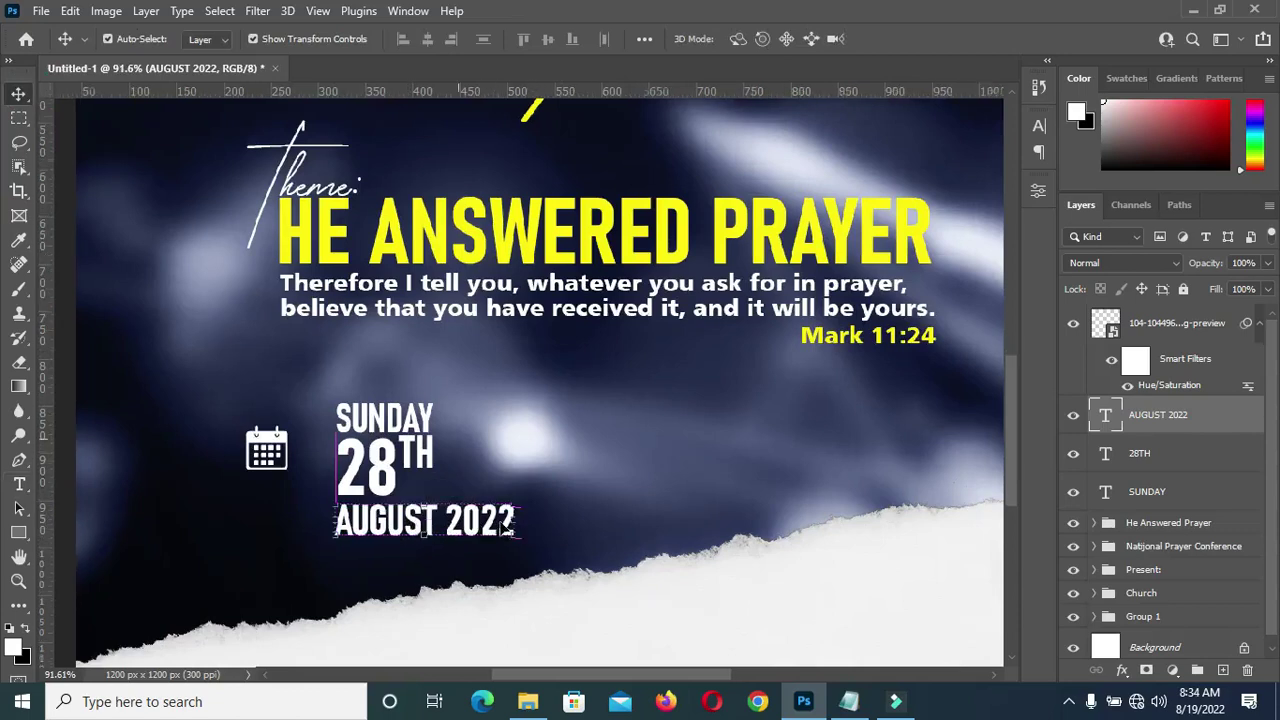
{"action": "scroll", "coordinate": [507, 527], "scroll_direction": "up", "scroll_amount": 1}
{"action": "key", "text": "ctrl+t"}
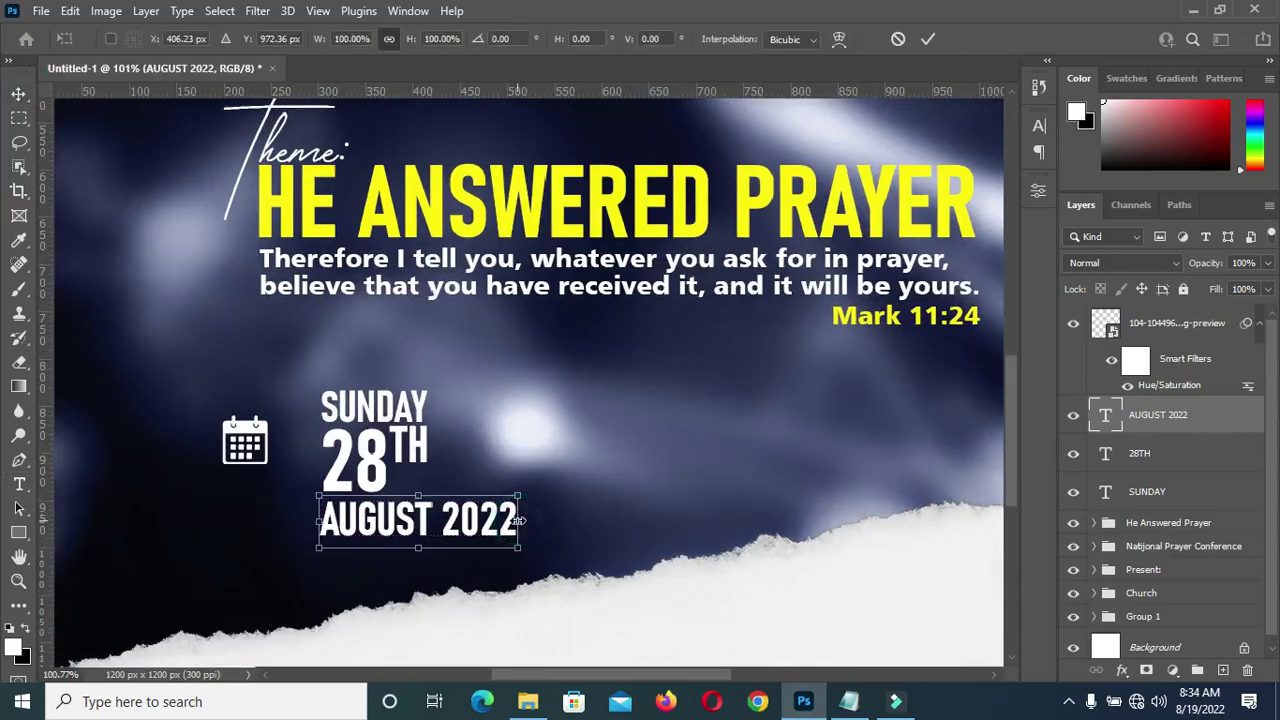
{"action": "left_click_drag", "start_coordinate": [518, 520], "coordinate": [432, 520]}
Apply the AUGUST 2022 resize and nudge it up under 28TH
{"action": "left_click", "coordinate": [928, 41]}
{"action": "key", "text": "Up"}
{"action": "key", "text": "Up"}
{"action": "key", "text": "Up"}
{"action": "key", "text": "Up"}
{"action": "key", "text": "Up"}
{"action": "key", "text": "Up"}
{"action": "key", "text": "Up"}
{"action": "key", "text": "Up"}
{"action": "key", "text": "Up"}
{"action": "scroll", "coordinate": [440, 440], "scroll_direction": "down", "scroll_amount": 2}
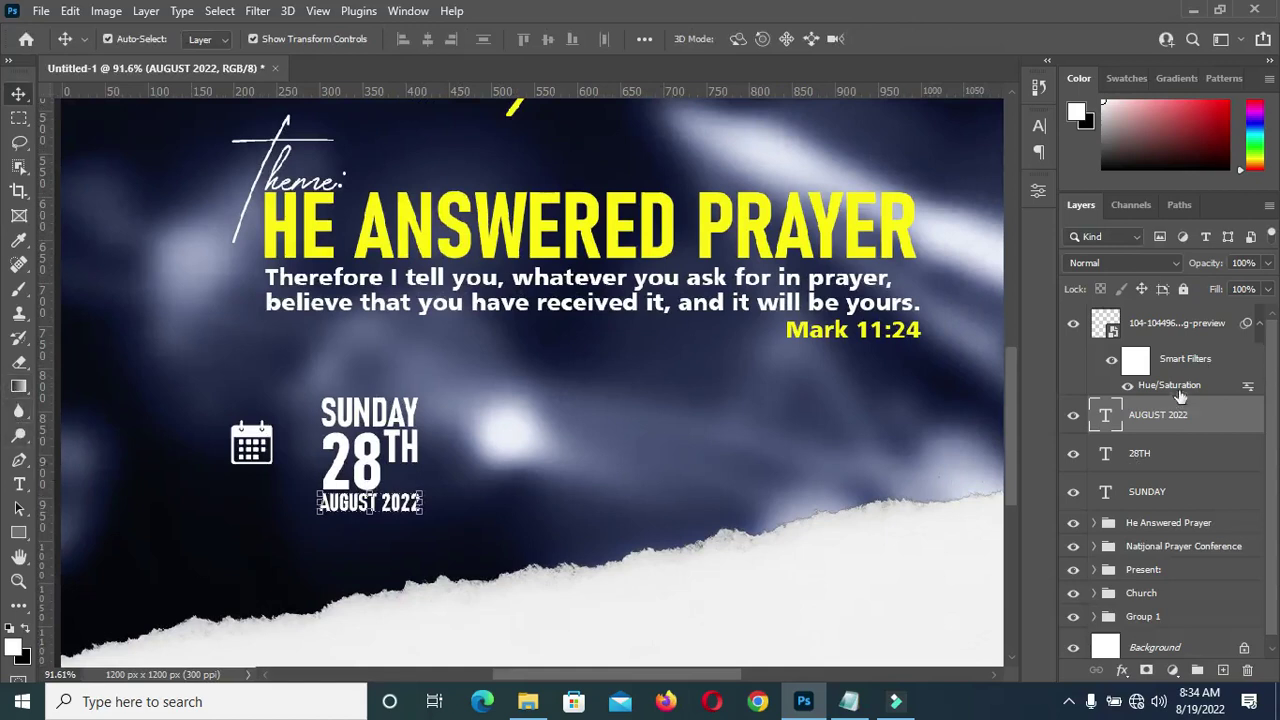
Move the calendar icon layer beneath the SUNDAY, 28TH and AUGUST 2022 text layers
{"action": "left_click", "coordinate": [1258, 328]}
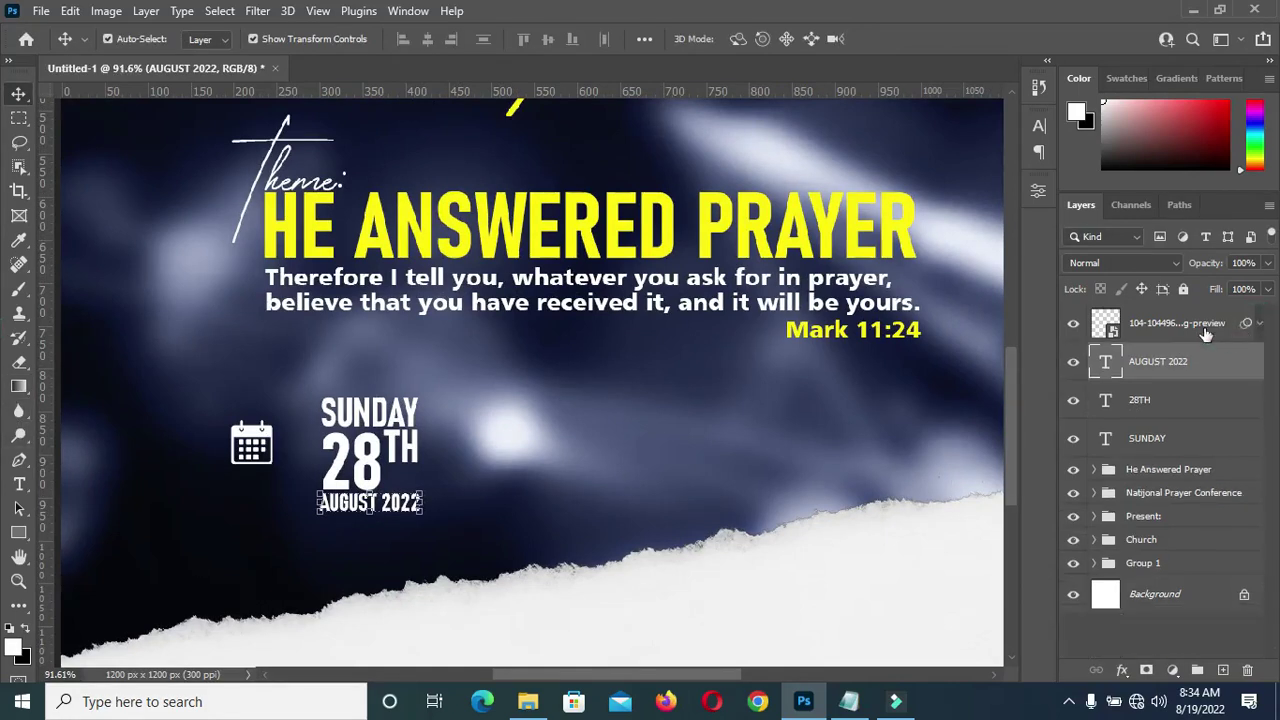
{"action": "left_click", "coordinate": [1201, 328]}
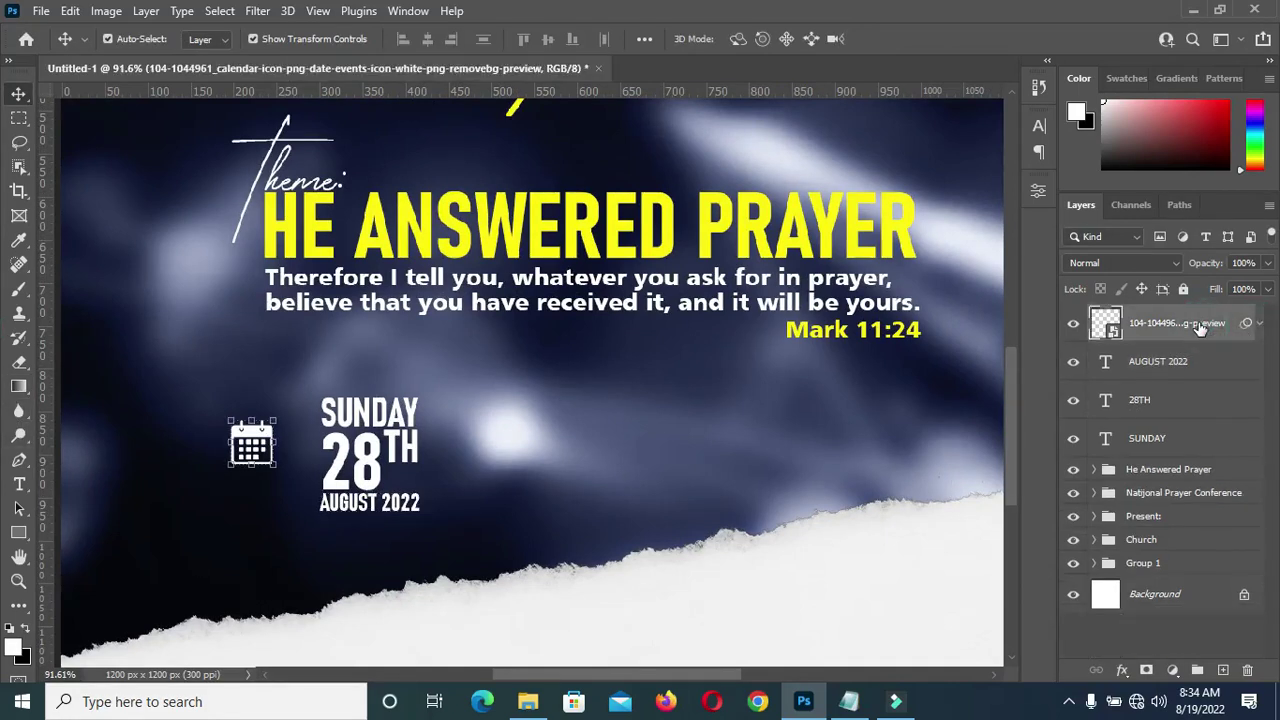
{"action": "left_click_drag", "start_coordinate": [1201, 328], "coordinate": [1200, 452]}
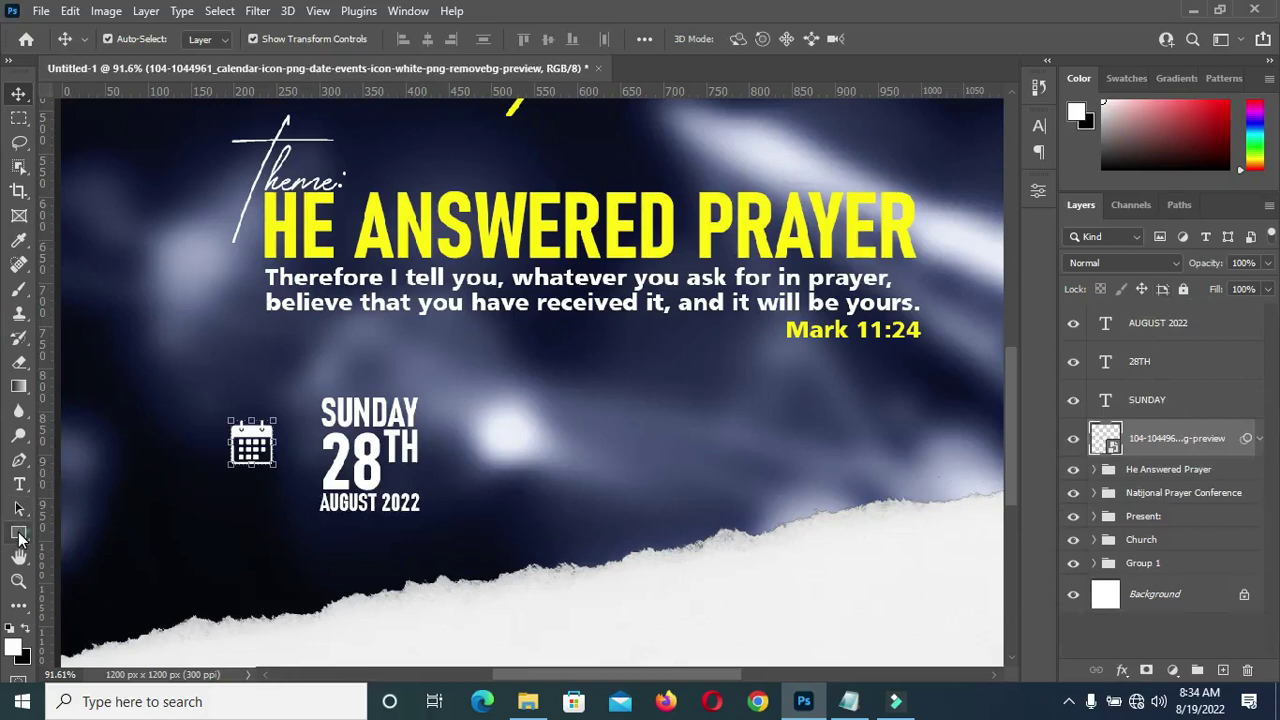
{"action": "left_click_drag", "start_coordinate": [19, 533], "coordinate": [95, 535]}
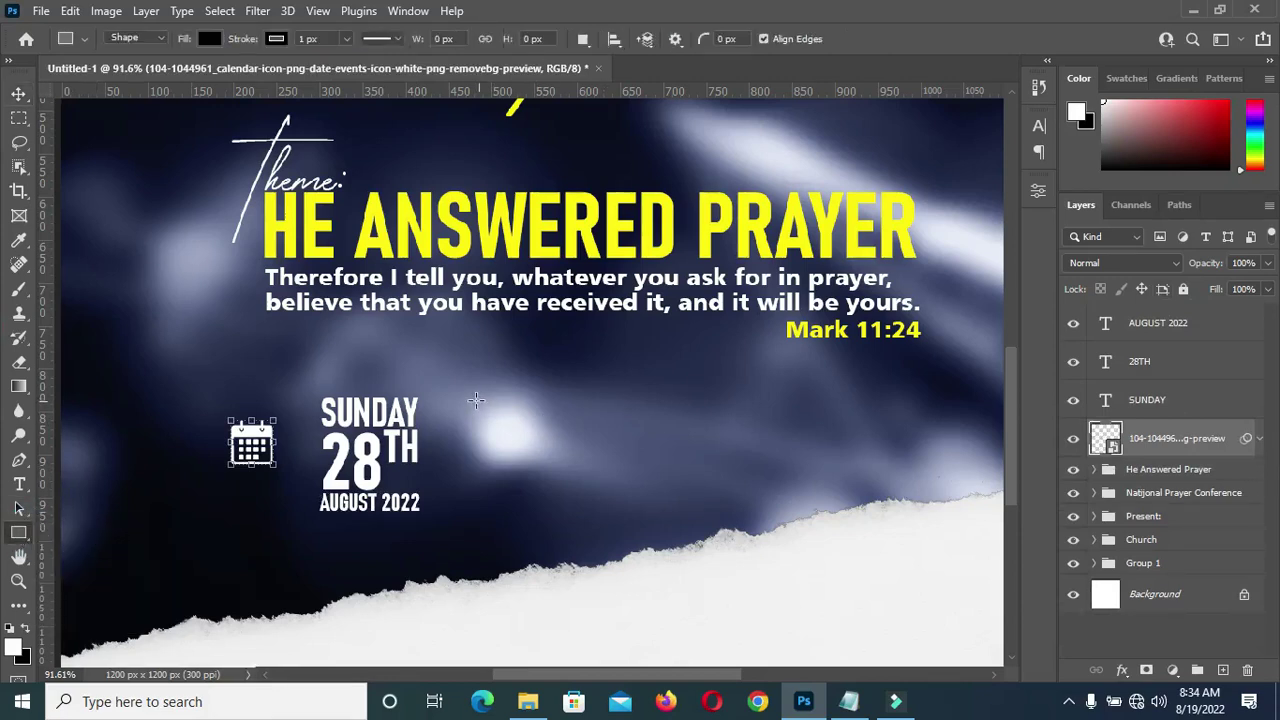
Draw a thin 8 × 136 px vertical bar right of the date with yellow fill and no stroke
{"action": "left_click_drag", "start_coordinate": [481, 399], "coordinate": [487, 514]}
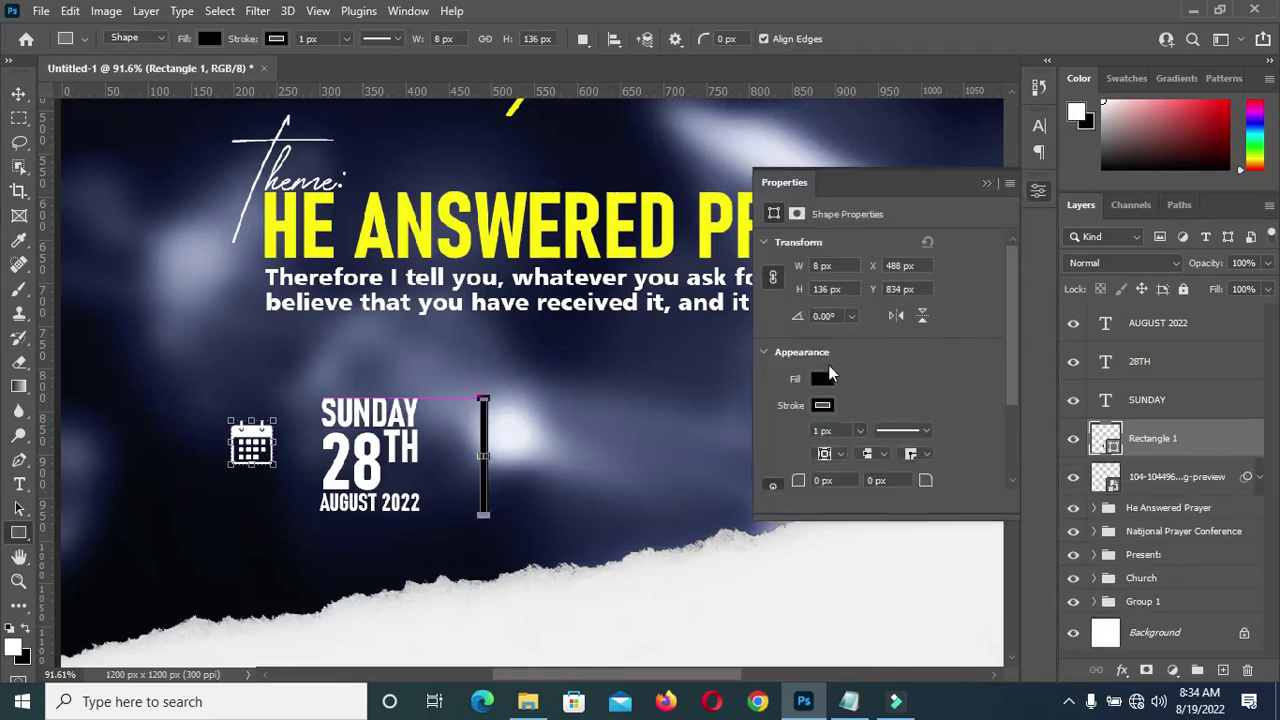
{"action": "left_click", "coordinate": [822, 406]}
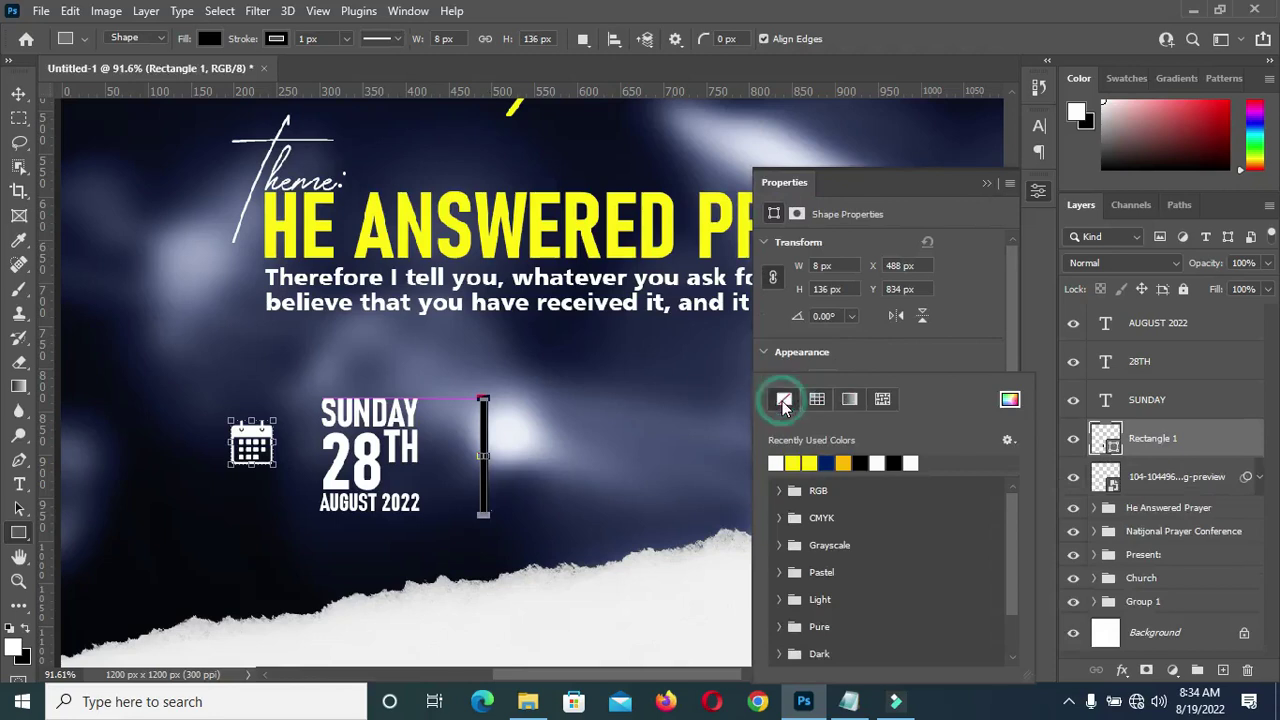
{"action": "left_click", "coordinate": [800, 460]}
{"action": "left_click", "coordinate": [784, 399]}
{"action": "left_click", "coordinate": [891, 350]}
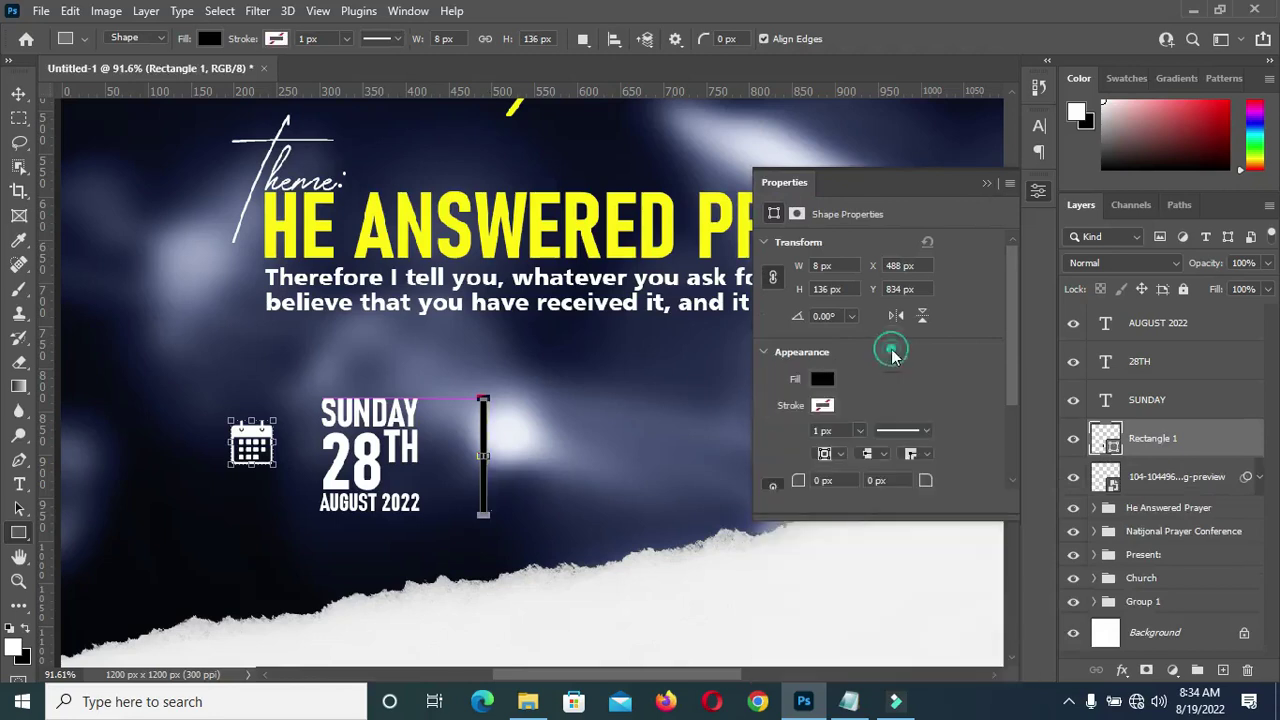
{"action": "left_click", "coordinate": [822, 380]}
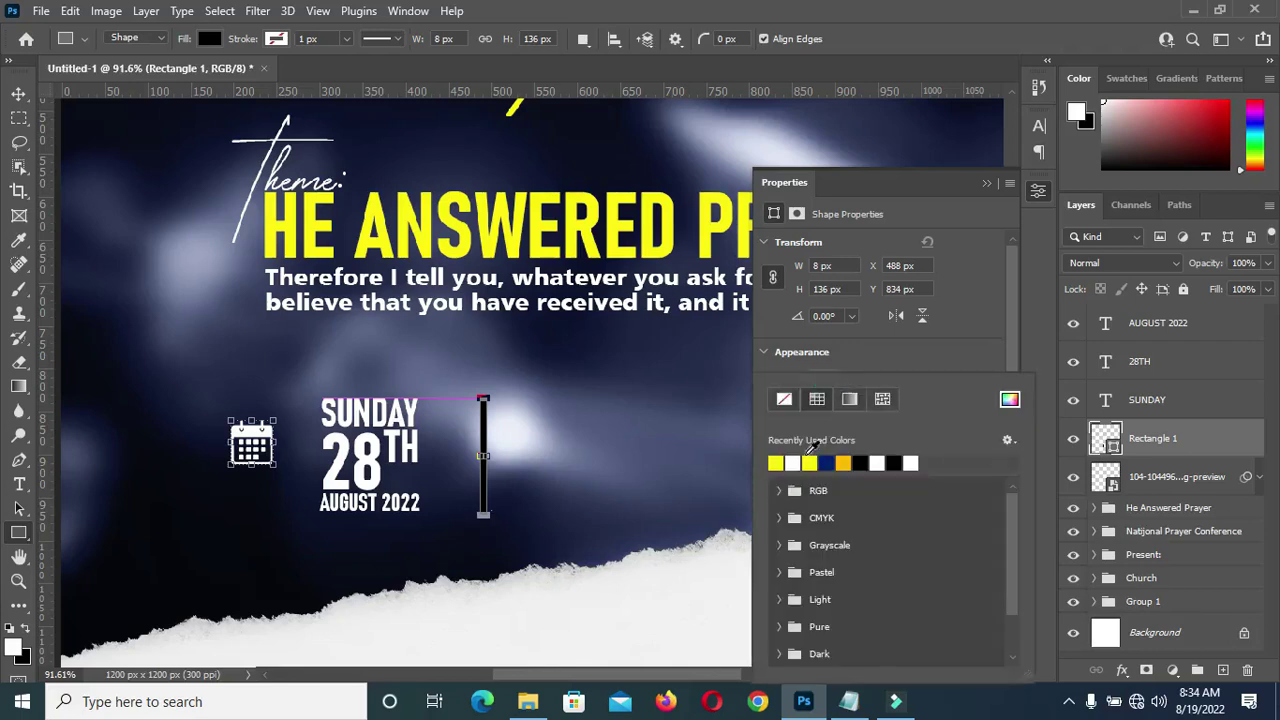
{"action": "left_click", "coordinate": [810, 460]}
{"action": "left_click", "coordinate": [988, 184]}
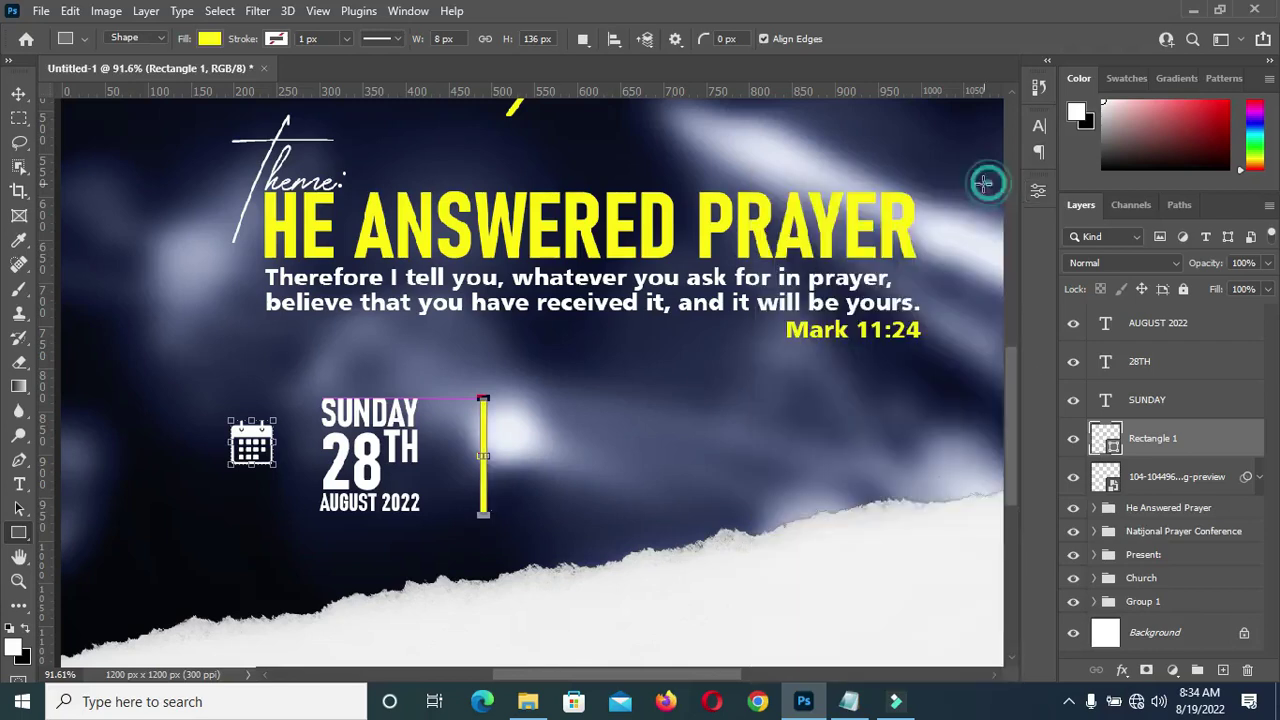
{"action": "left_click", "coordinate": [18, 94]}
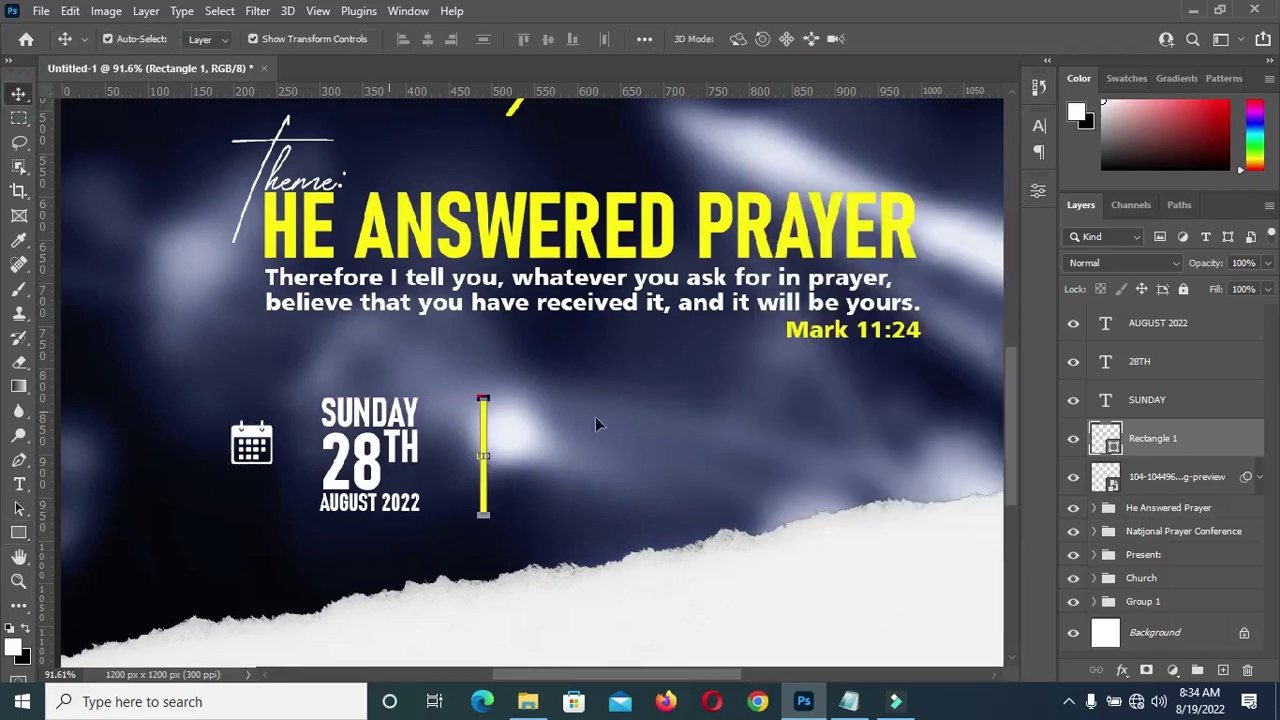
{"action": "left_click", "coordinate": [1147, 400]}
Shift the date texts left and move the yellow bar layer above AUGUST 2022, nudging it left
{"action": "left_click", "coordinate": [1155, 323], "text": "shift"}
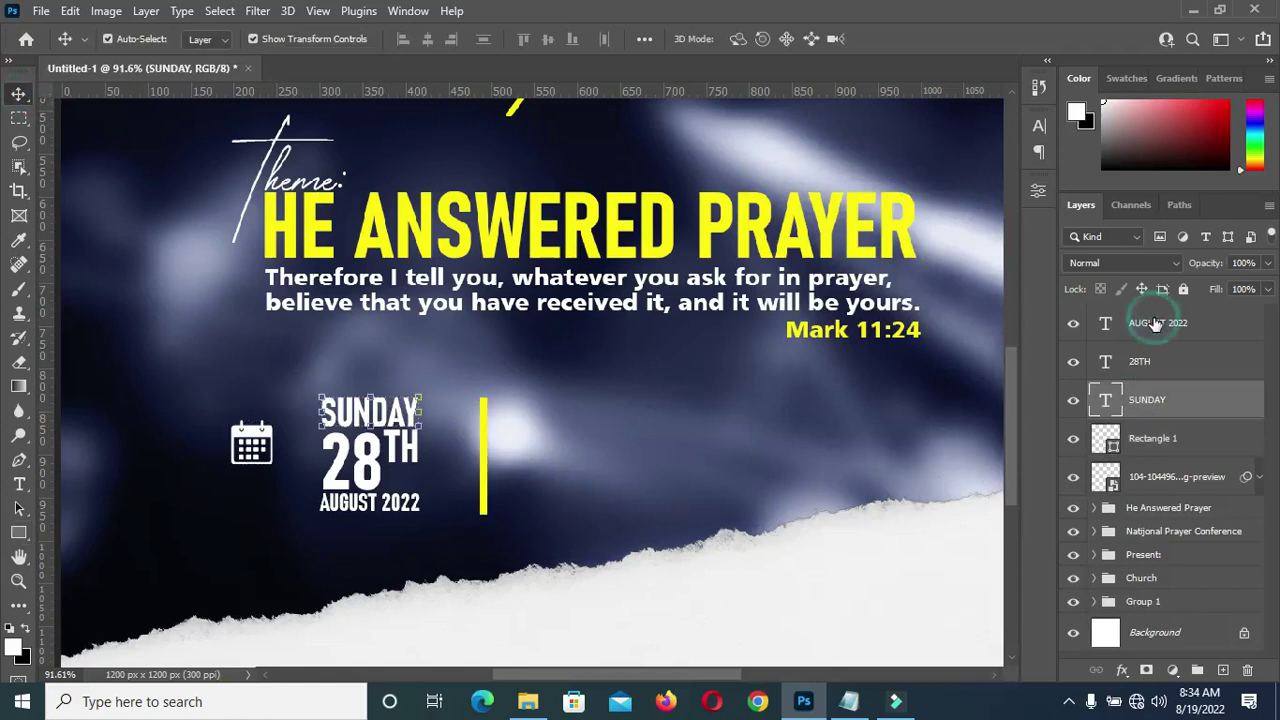
{"action": "key", "text": "Left"}
{"action": "key", "text": "Left"}
{"action": "key", "text": "Left"}
{"action": "key", "text": "Left"}
{"action": "key", "text": "Left"}
{"action": "key", "text": "Left"}
{"action": "key", "text": "Left"}
{"action": "key", "text": "Left"}
{"action": "key", "text": "Left"}
{"action": "key", "text": "Left"}
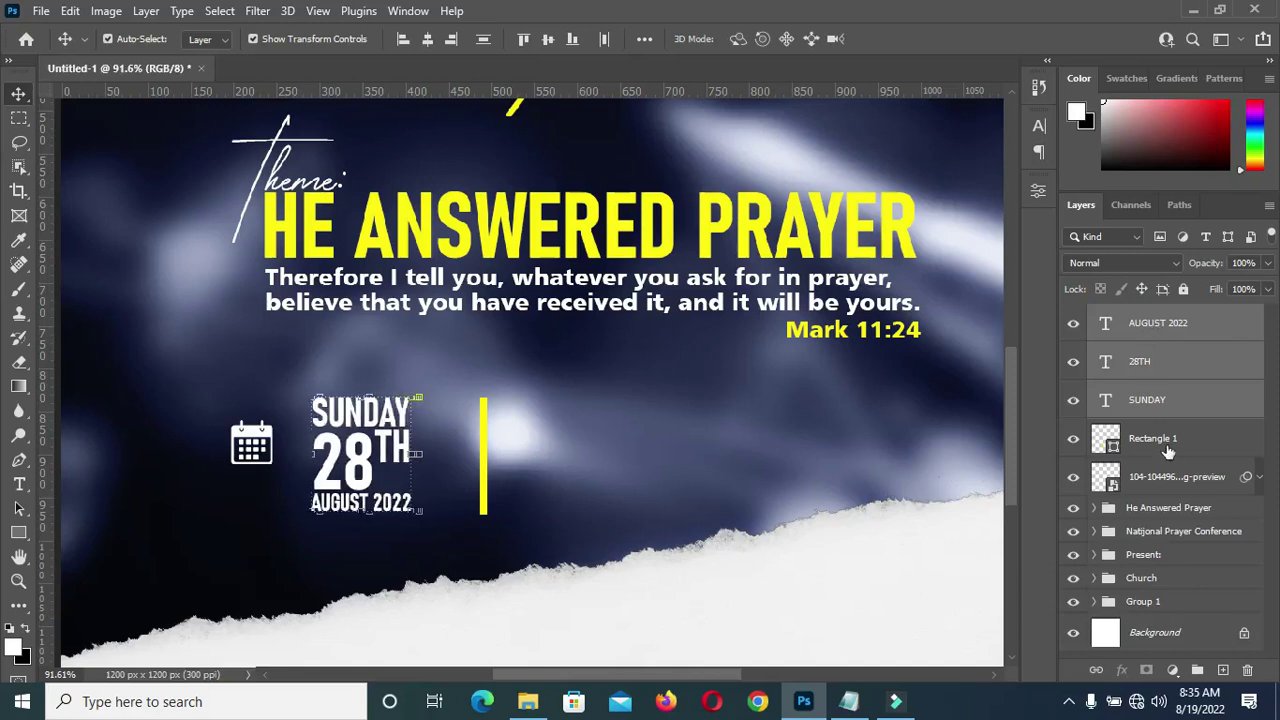
{"action": "left_click_drag", "start_coordinate": [1165, 444], "coordinate": [1148, 318]}
{"action": "key", "text": "Left"}
{"action": "key", "text": "Left"}
{"action": "key", "text": "Left"}
{"action": "key", "text": "Left"}
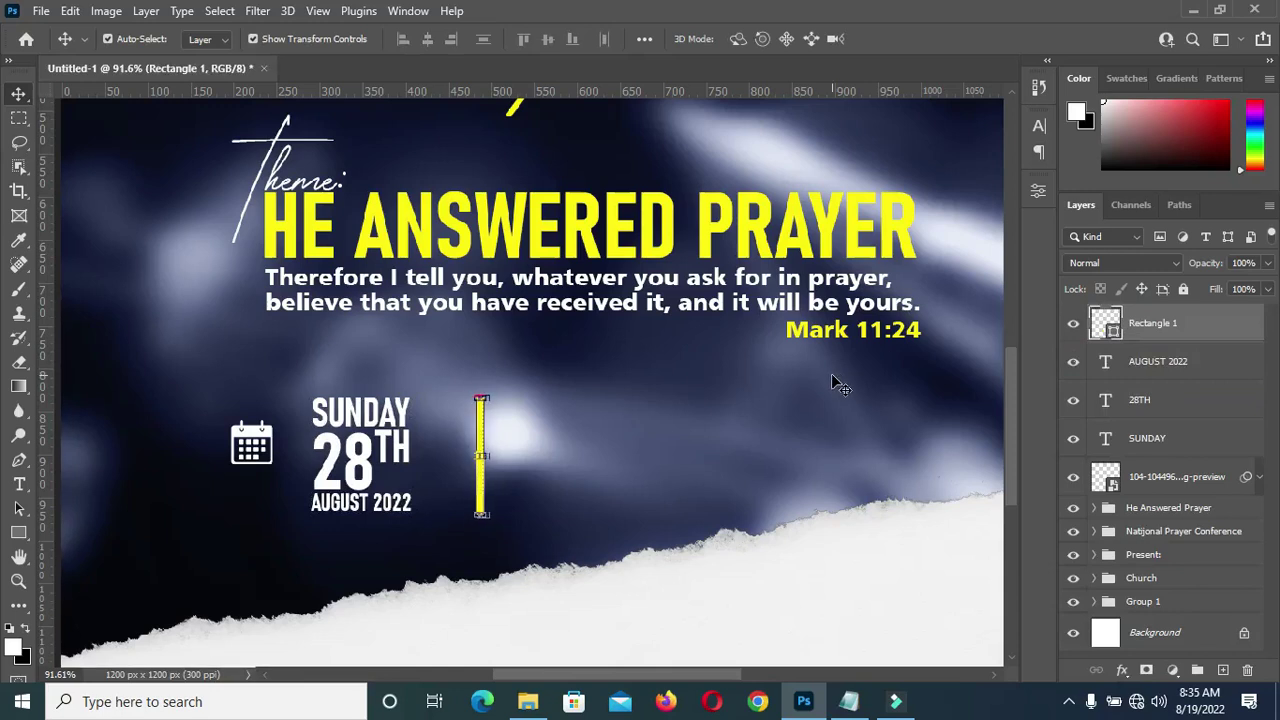
{"action": "key", "text": "Left"}
{"action": "key", "text": "Left"}
{"action": "key", "text": "Left"}
{"action": "key", "text": "Left"}
{"action": "key", "text": "Left"}
{"action": "key", "text": "Left"}
{"action": "key", "text": "Left"}
{"action": "key", "text": "Left"}
{"action": "key", "text": "Left"}
{"action": "key", "text": "Left"}
{"action": "key", "text": "Left"}
{"action": "key", "text": "Left"}
{"action": "key", "text": "Left"}
{"action": "key", "text": "Left"}
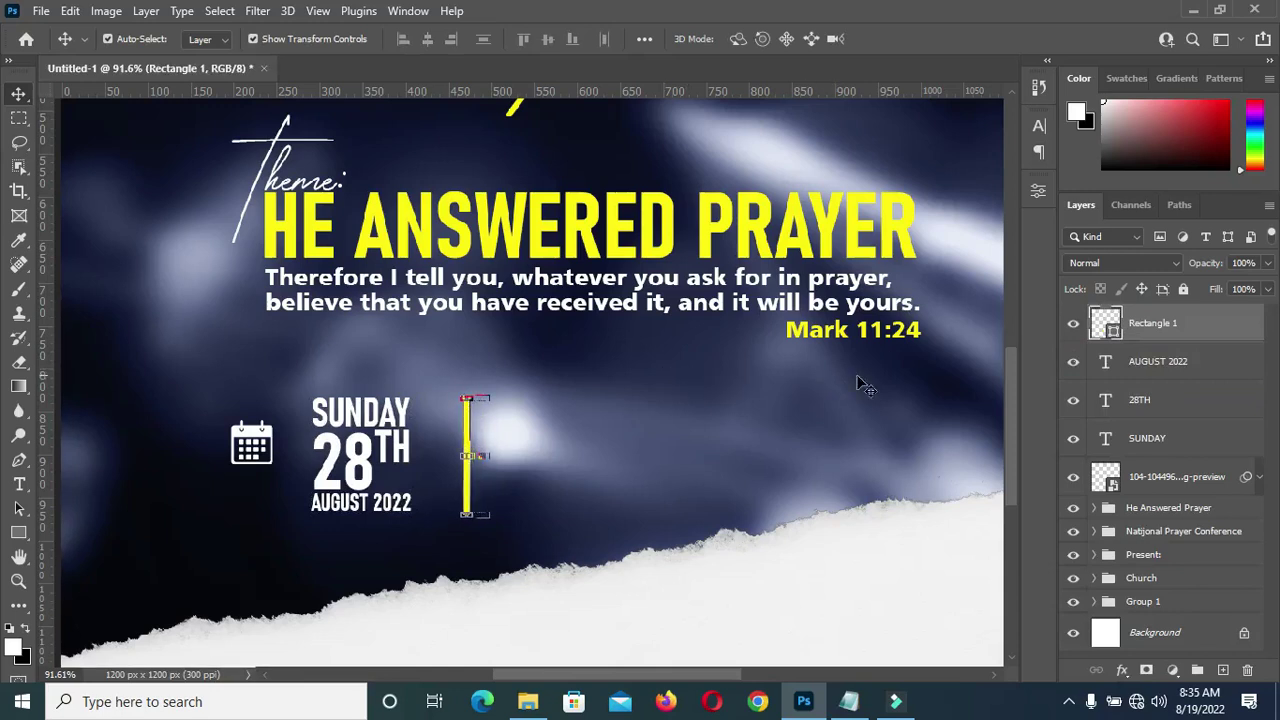
{"action": "key", "text": "Left"}
{"action": "key", "text": "Left"}
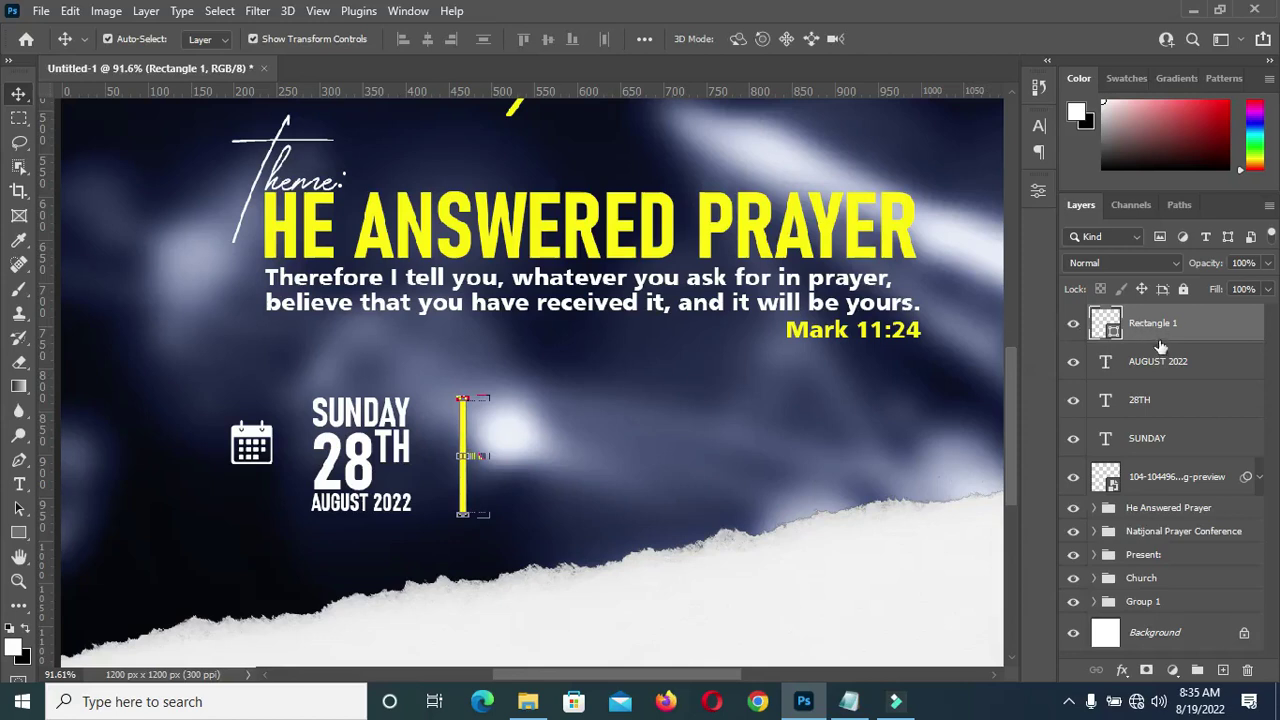
Group the bar, date texts and calendar icon into a group named 'Date'
{"action": "left_click", "coordinate": [1160, 437], "text": "shift"}
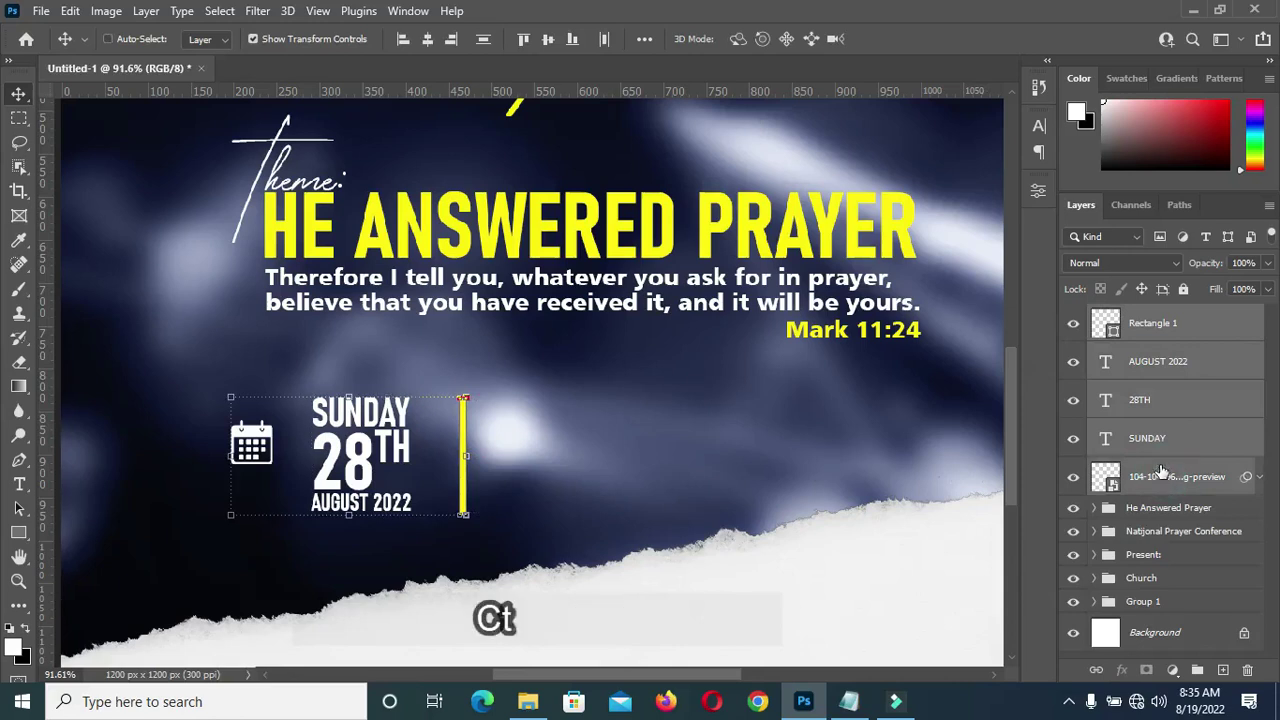
{"action": "key", "text": "ctrl+g"}
{"action": "double_click", "coordinate": [1141, 316]}
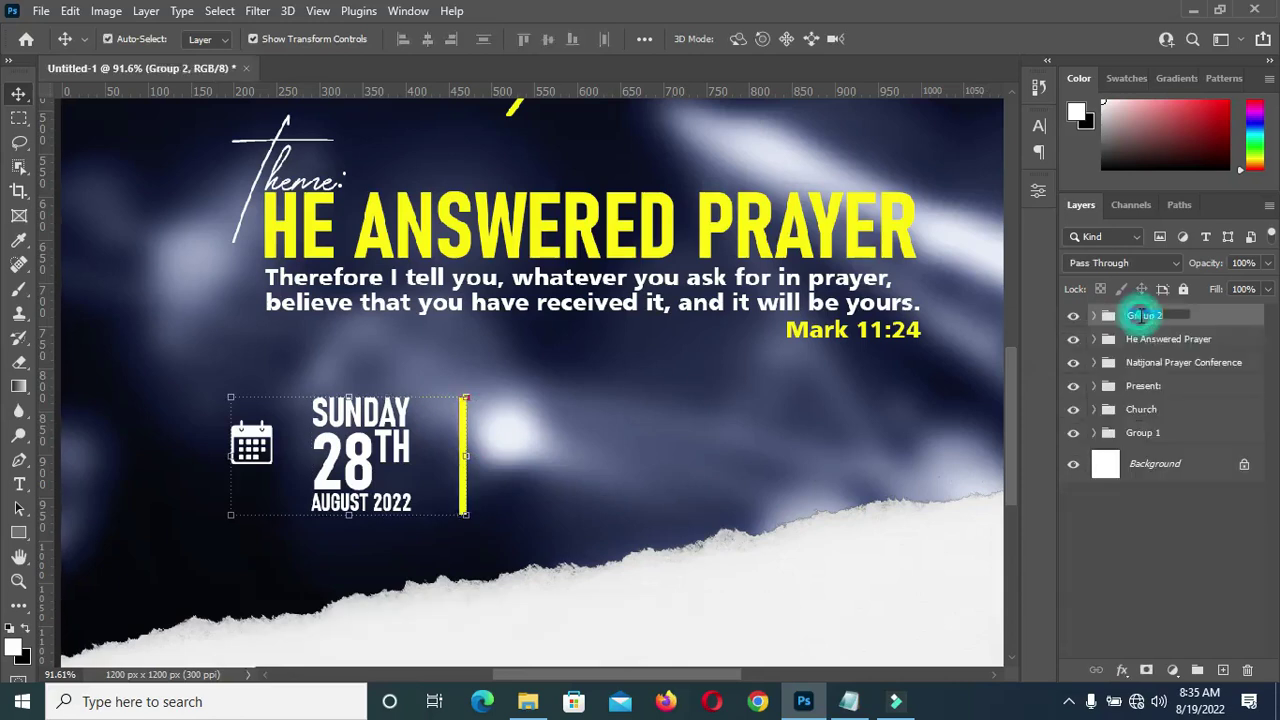
{"action": "type", "text": "Da"}
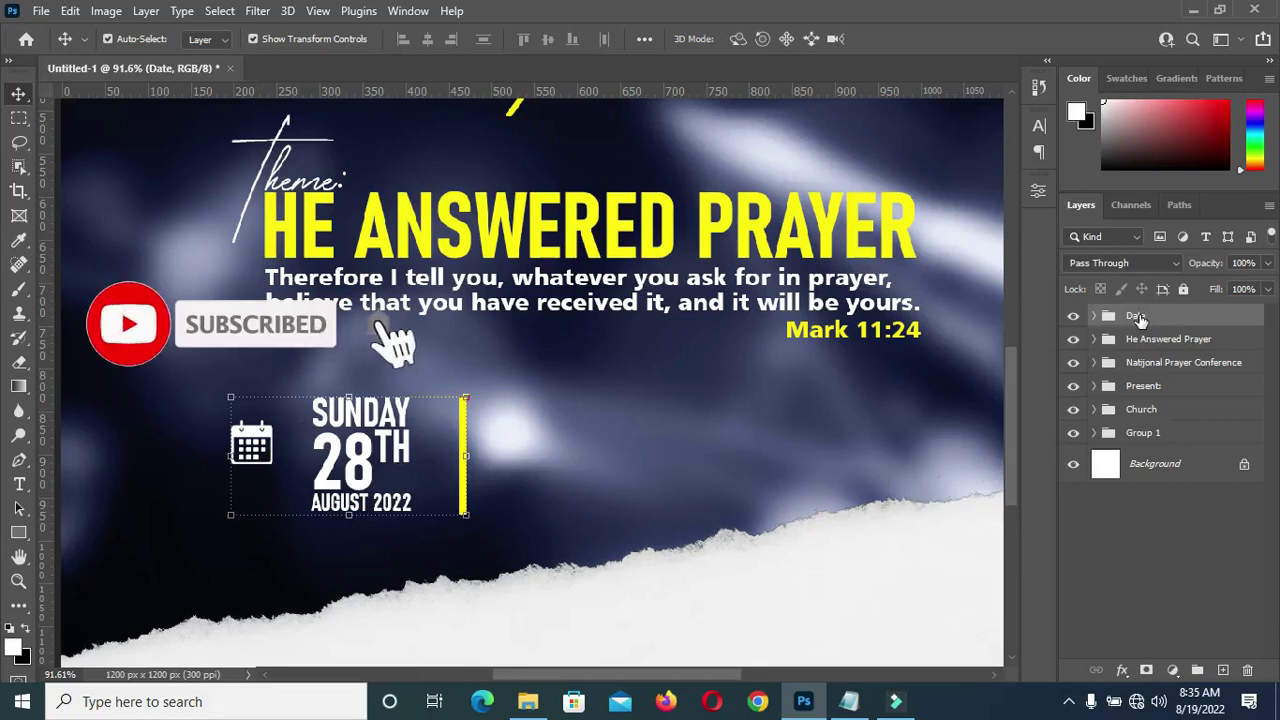
{"action": "type", "text": "te"}
{"action": "key", "text": "Return"}
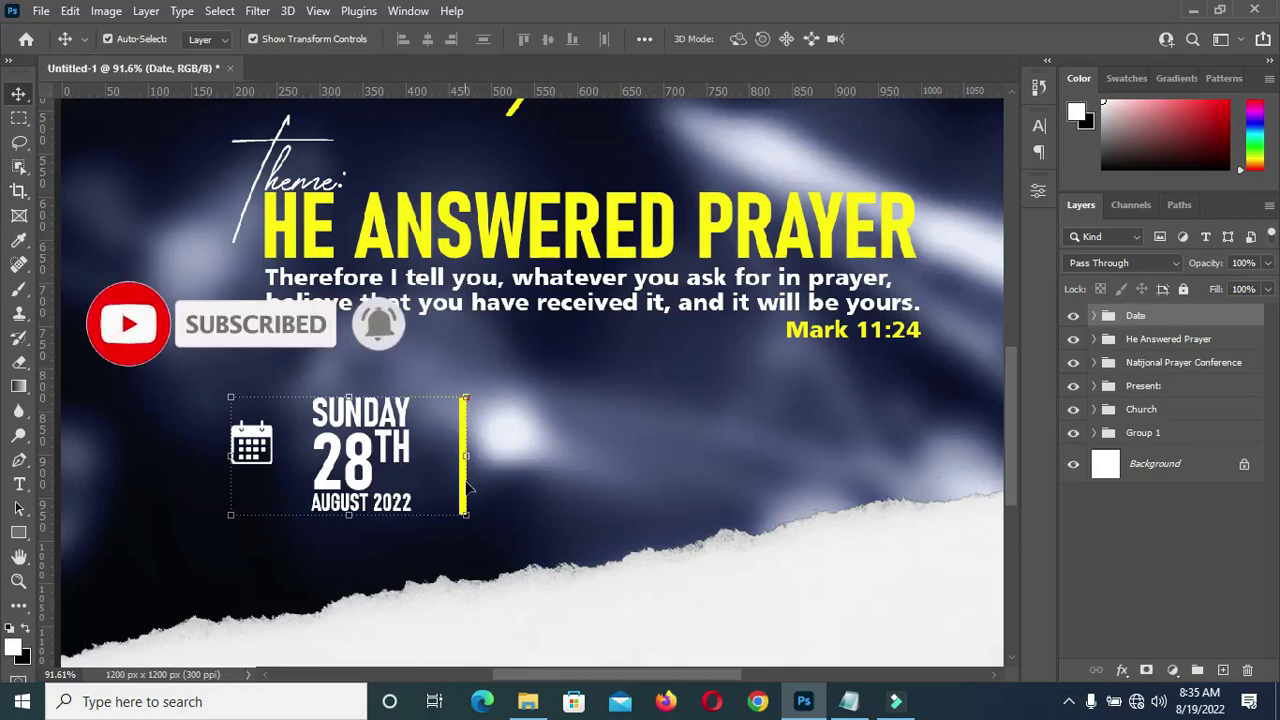
Scale the Date group up to about 114%, shifting it right under the verse
{"action": "left_click_drag", "start_coordinate": [462, 518], "coordinate": [492, 524]}
{"action": "key", "text": "Return"}
{"action": "scroll", "coordinate": [547, 385], "scroll_direction": "down", "scroll_amount": 1}
{"action": "scroll", "coordinate": [590, 418], "scroll_direction": "down", "scroll_amount": 4}
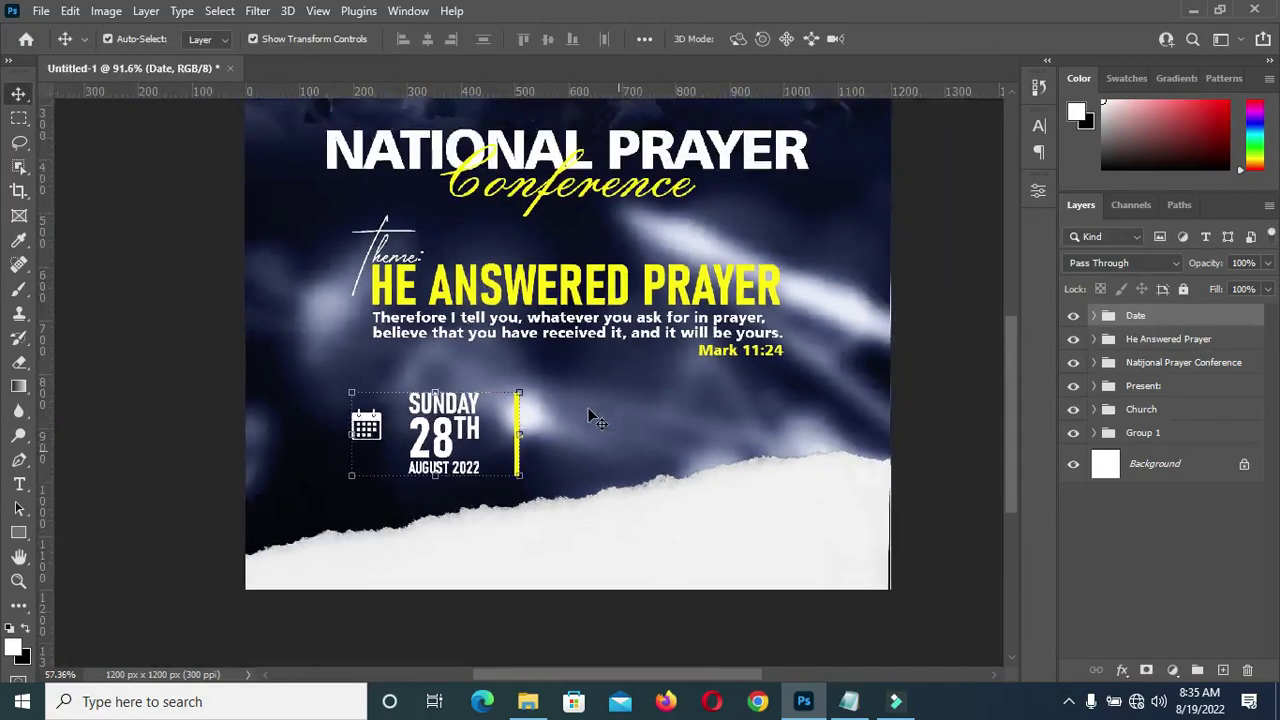
{"action": "scroll", "coordinate": [588, 418], "scroll_direction": "up", "scroll_amount": 1}
{"action": "scroll", "coordinate": [588, 418], "scroll_direction": "down", "scroll_amount": 1}
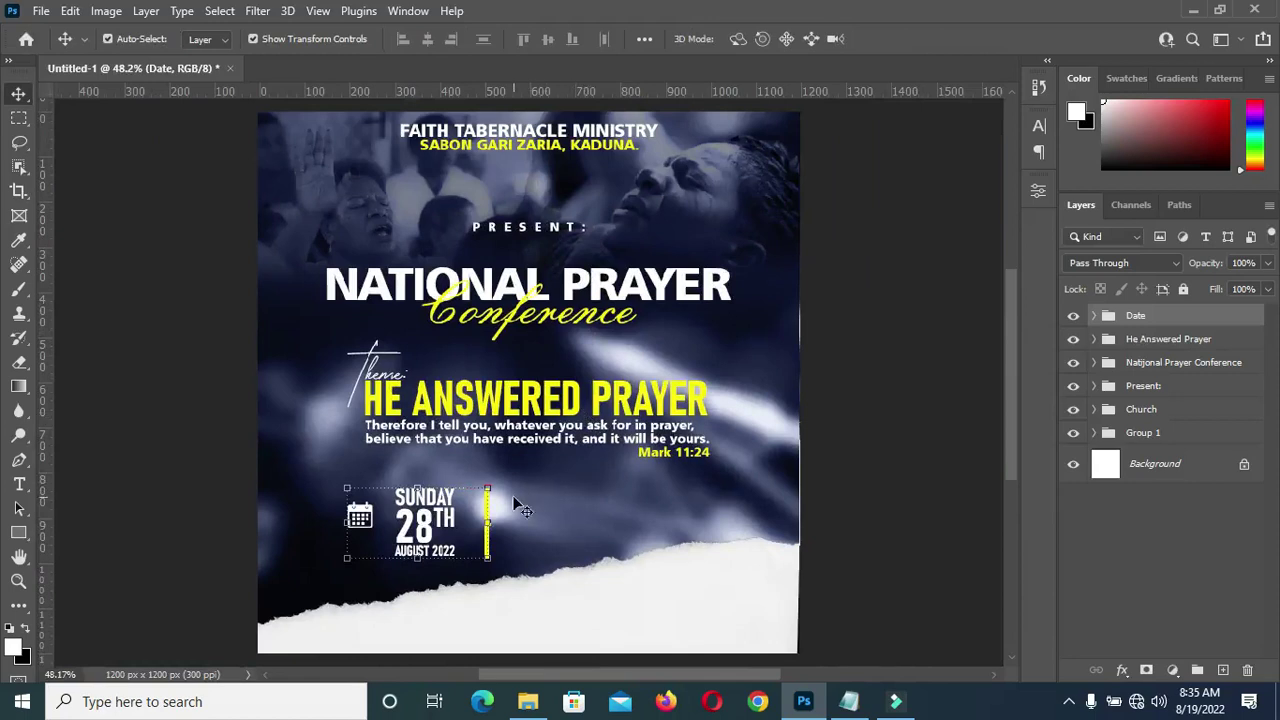
{"action": "left_click", "coordinate": [487, 523]}
{"action": "left_click", "coordinate": [654, 283]}
{"action": "left_click", "coordinate": [490, 522]}
{"action": "left_click_drag", "start_coordinate": [493, 522], "coordinate": [462, 533]}
{"action": "left_click", "coordinate": [928, 39]}
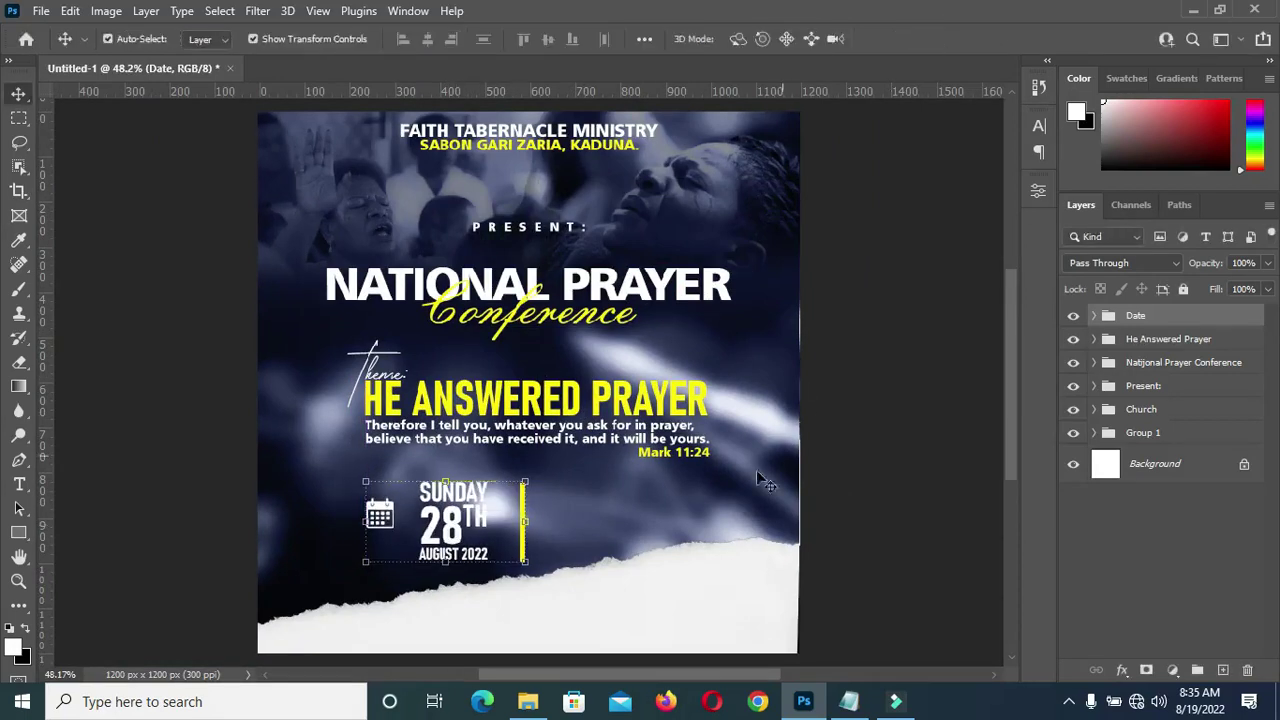
{"action": "scroll", "coordinate": [671, 503], "scroll_direction": "up", "scroll_amount": 3}
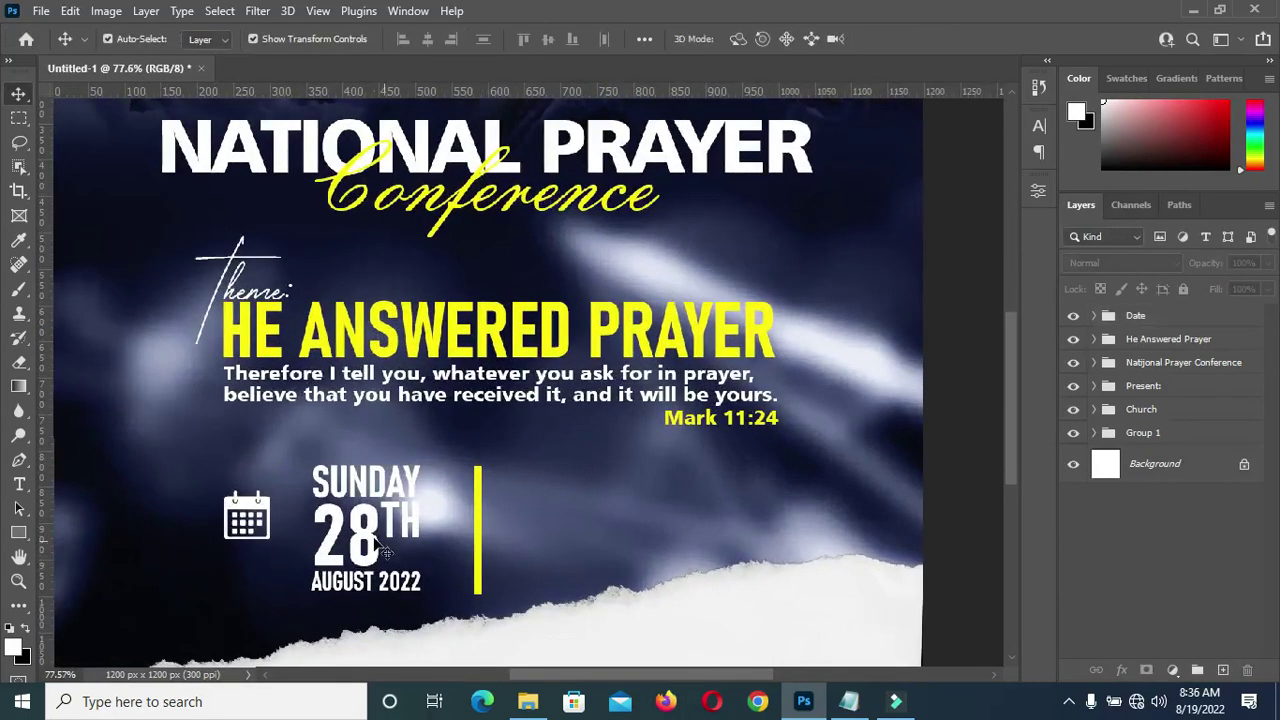
Place the 8004-200 clock image as a small icon right of the yellow bar
{"action": "left_click", "coordinate": [383, 550]}
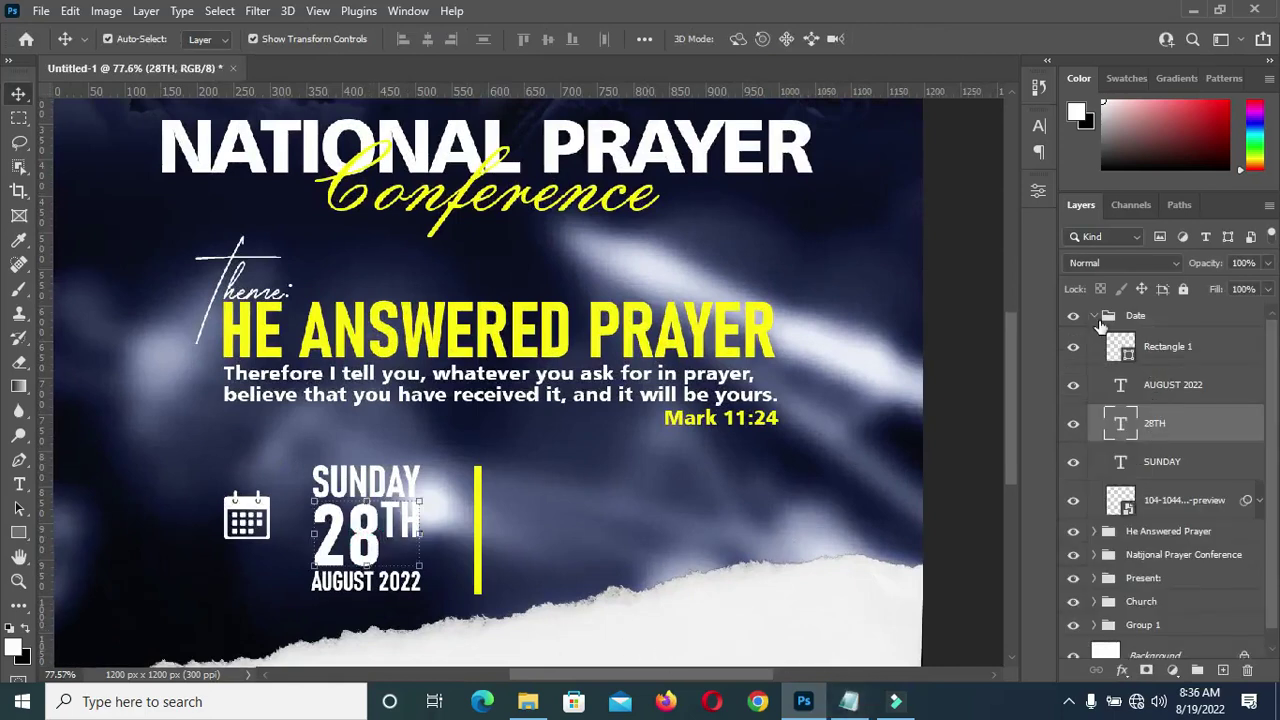
{"action": "left_click", "coordinate": [1136, 314]}
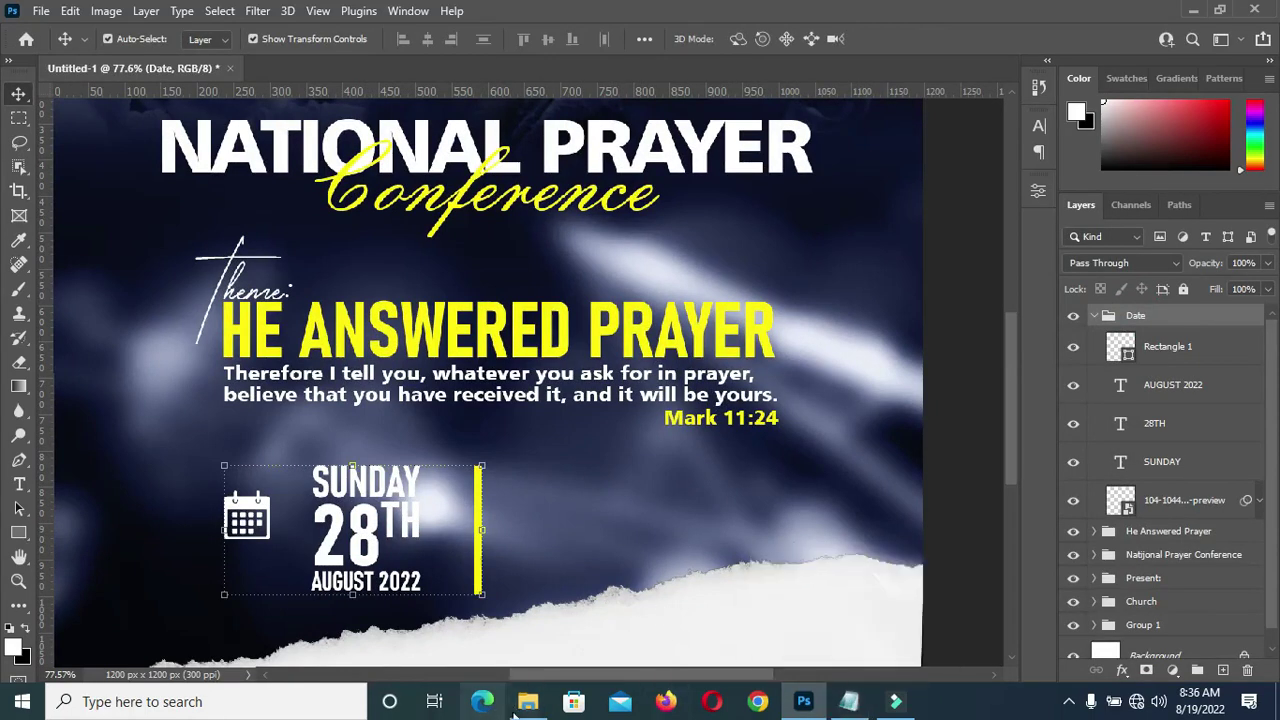
{"action": "left_click", "coordinate": [522, 708]}
{"action": "left_click_drag", "start_coordinate": [677, 262], "coordinate": [486, 417]}
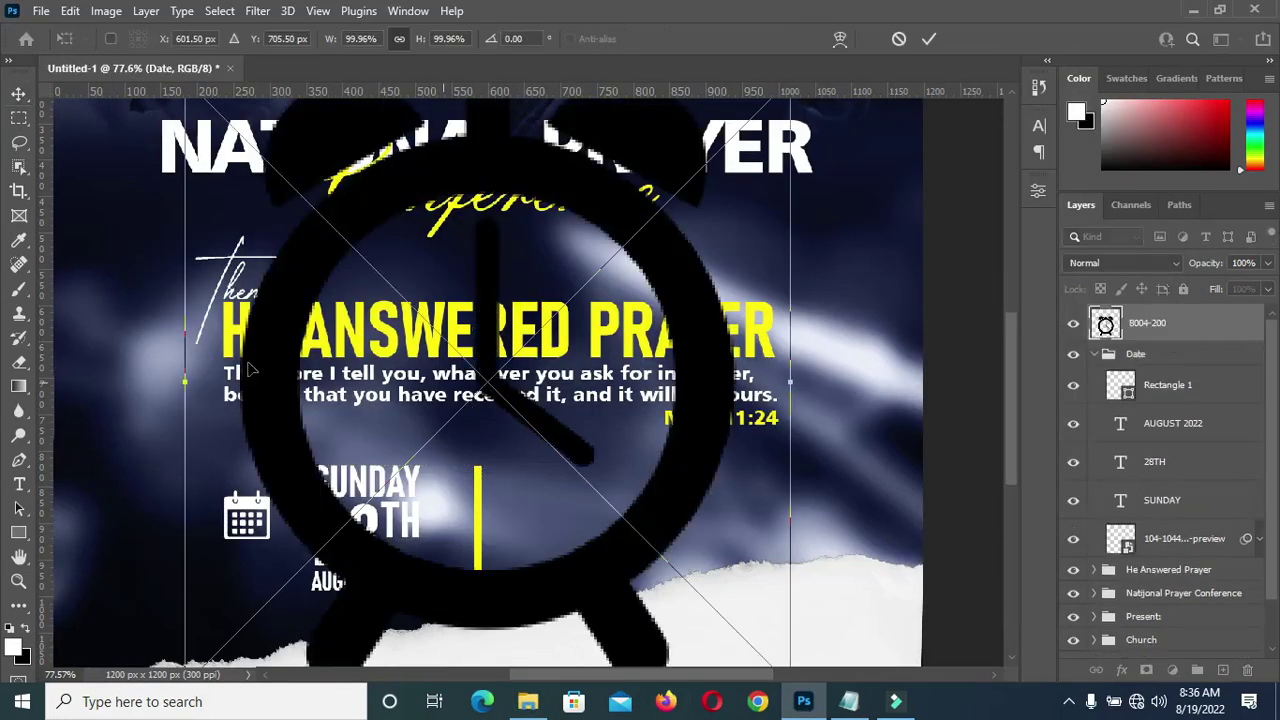
{"action": "left_click_drag", "start_coordinate": [184, 378], "coordinate": [626, 382]}
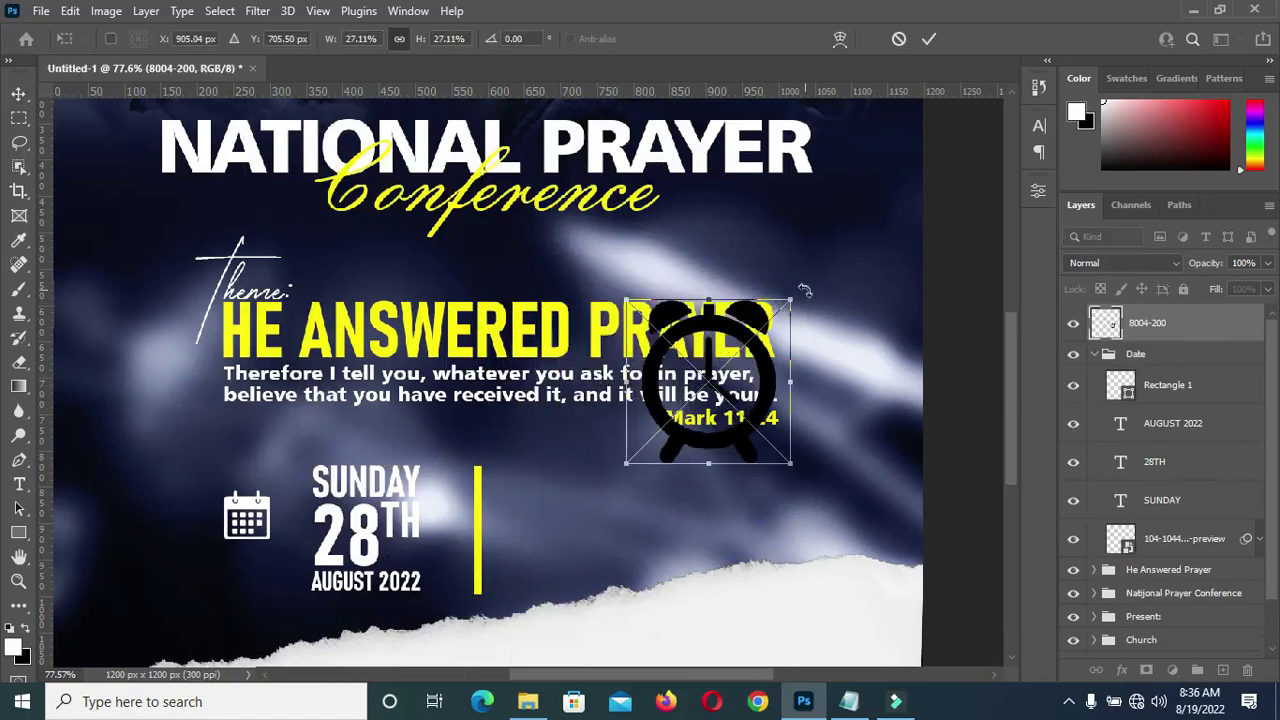
{"action": "left_click_drag", "start_coordinate": [790, 299], "coordinate": [564, 516]}
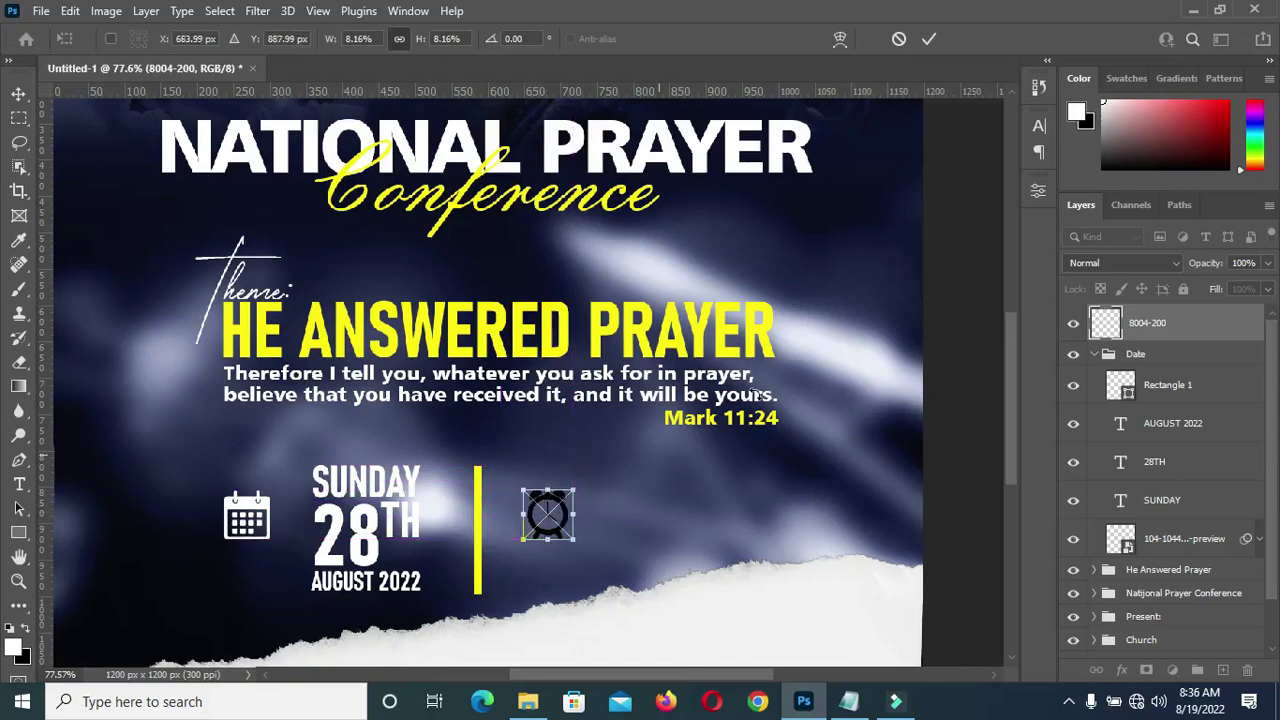
{"action": "left_click", "coordinate": [929, 38]}
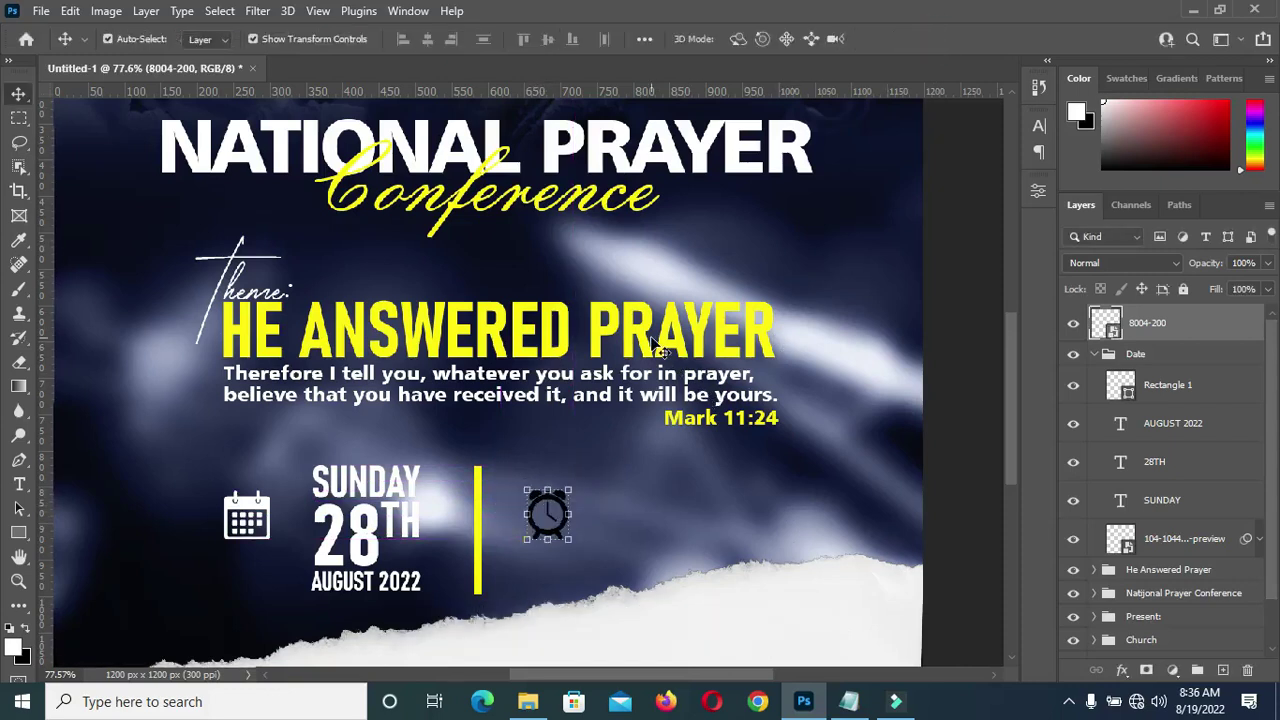
Whiten the clock icon with Hue/Saturation (Ctrl+U) at Lightness +100
{"action": "key", "text": "ctrl+u"}
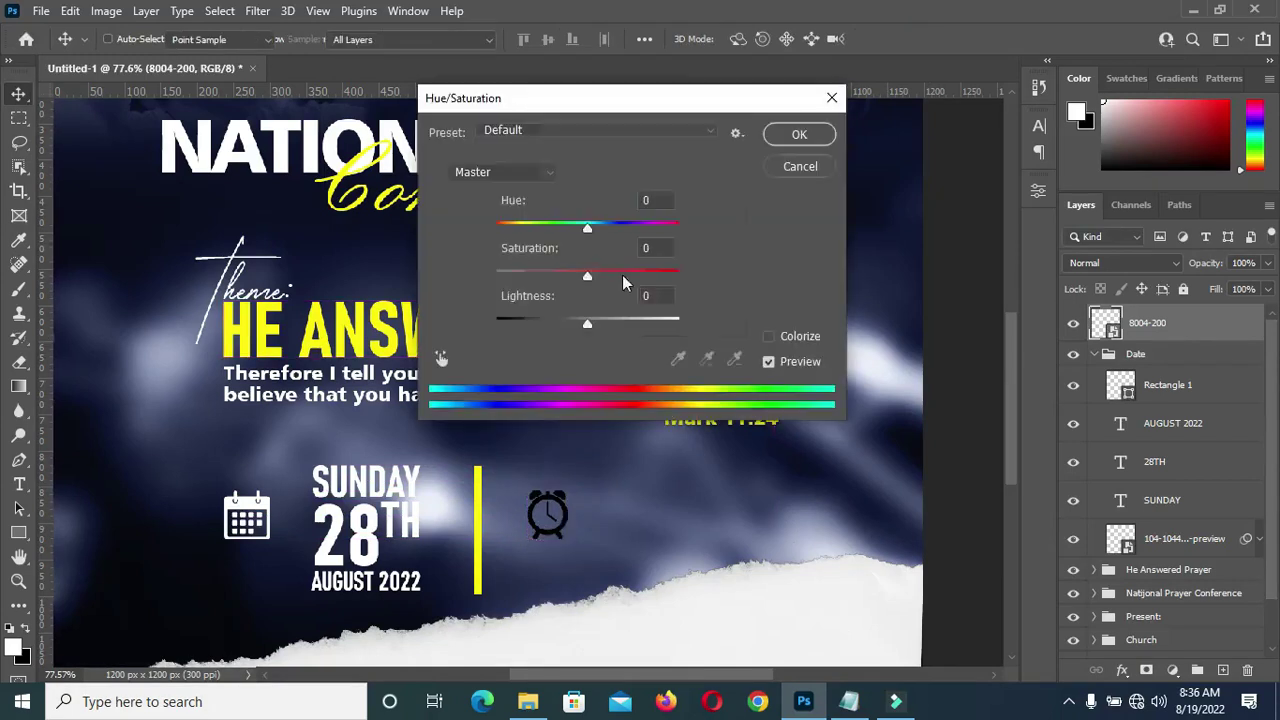
{"action": "left_click_drag", "start_coordinate": [590, 332], "coordinate": [705, 327]}
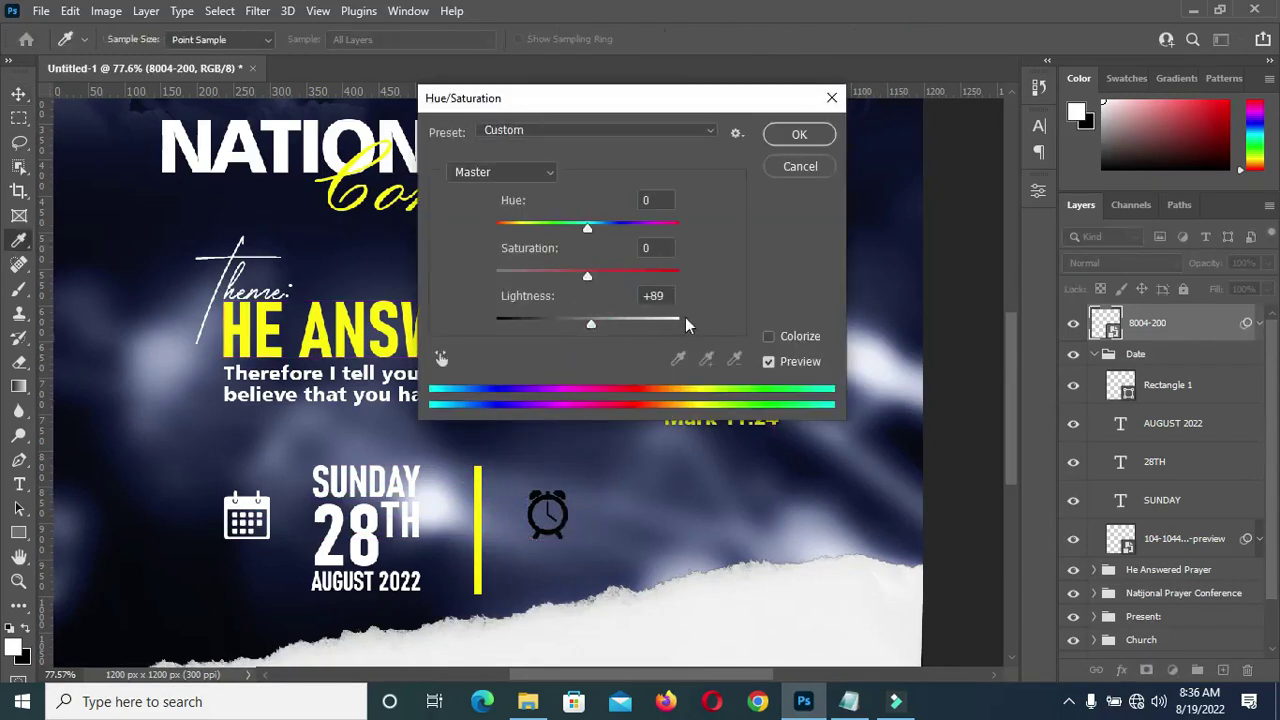
{"action": "left_click", "coordinate": [810, 134]}
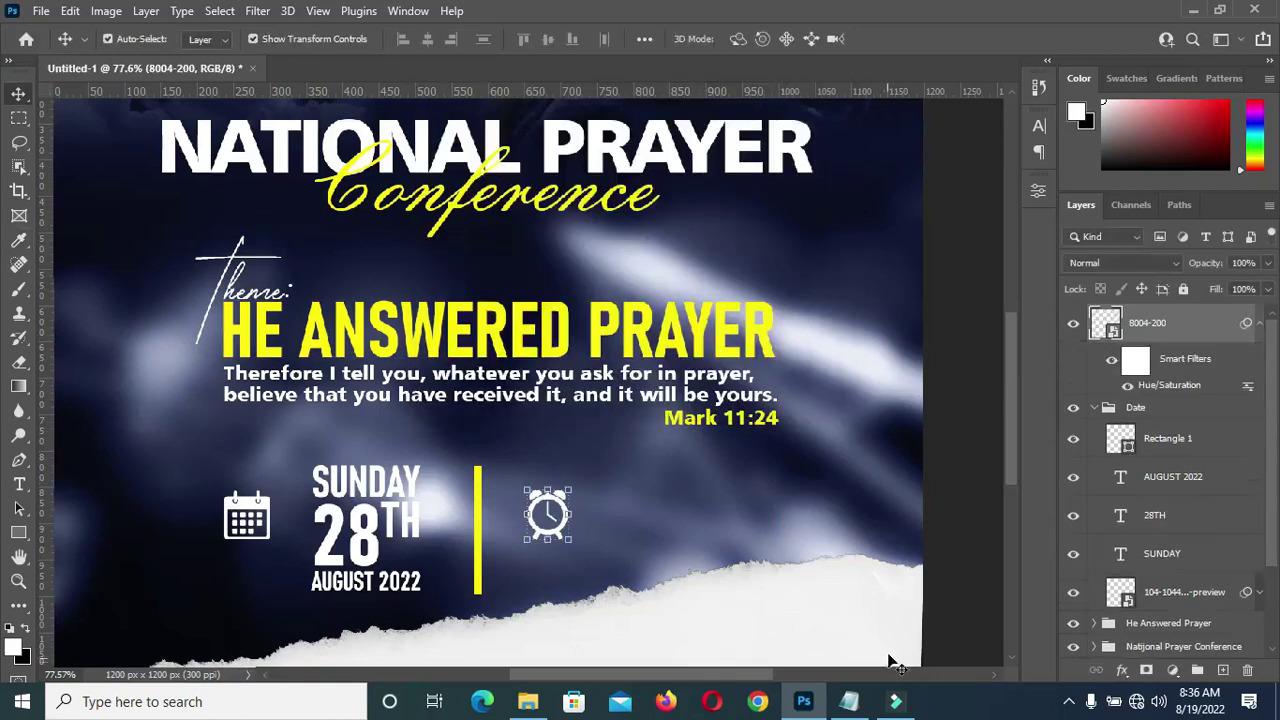
{"action": "left_click", "coordinate": [1157, 518]}
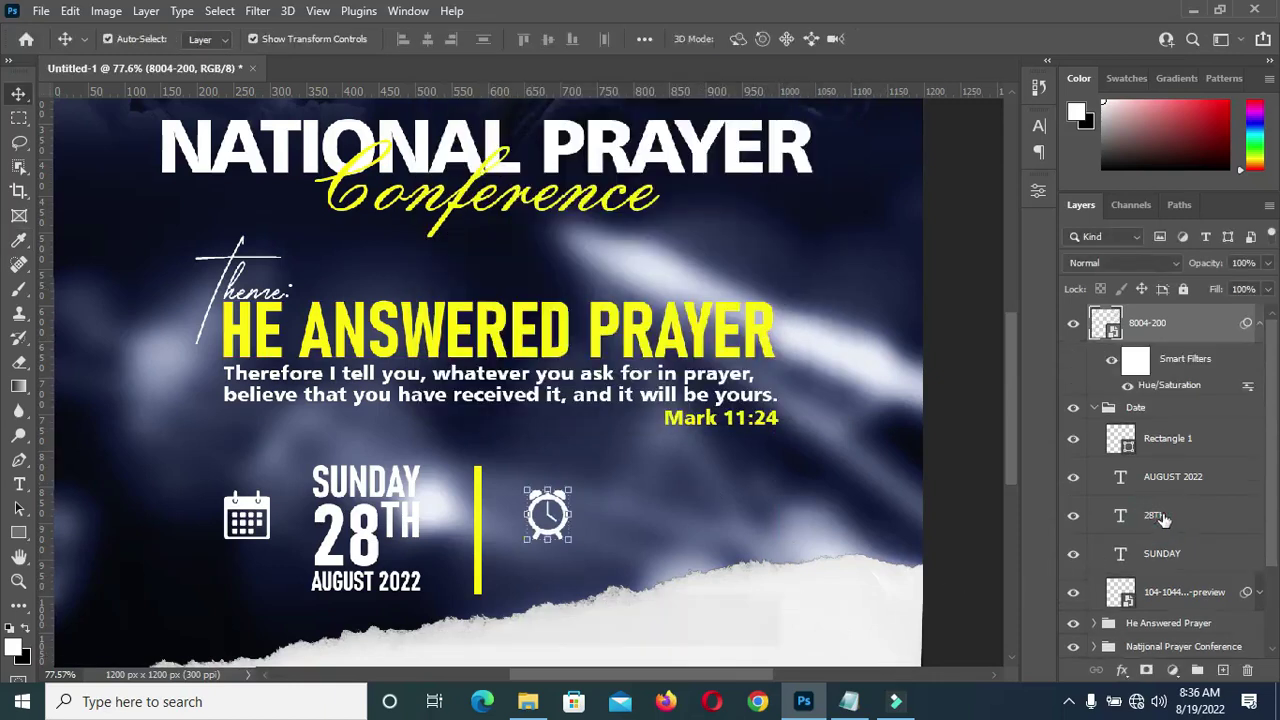
Duplicate the 28TH text layer and move the copy beside the alarm-clock icon
{"action": "key", "text": "ctrl+j"}
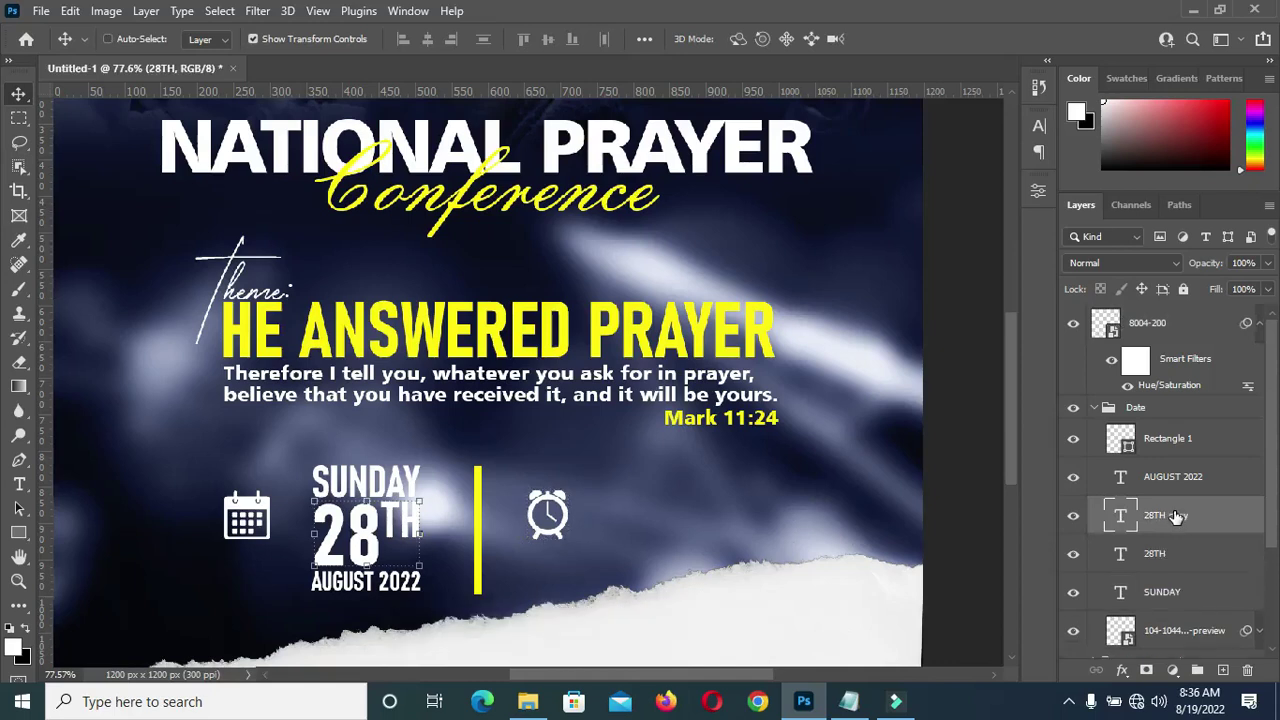
{"action": "left_click_drag", "start_coordinate": [1176, 516], "coordinate": [1164, 309]}
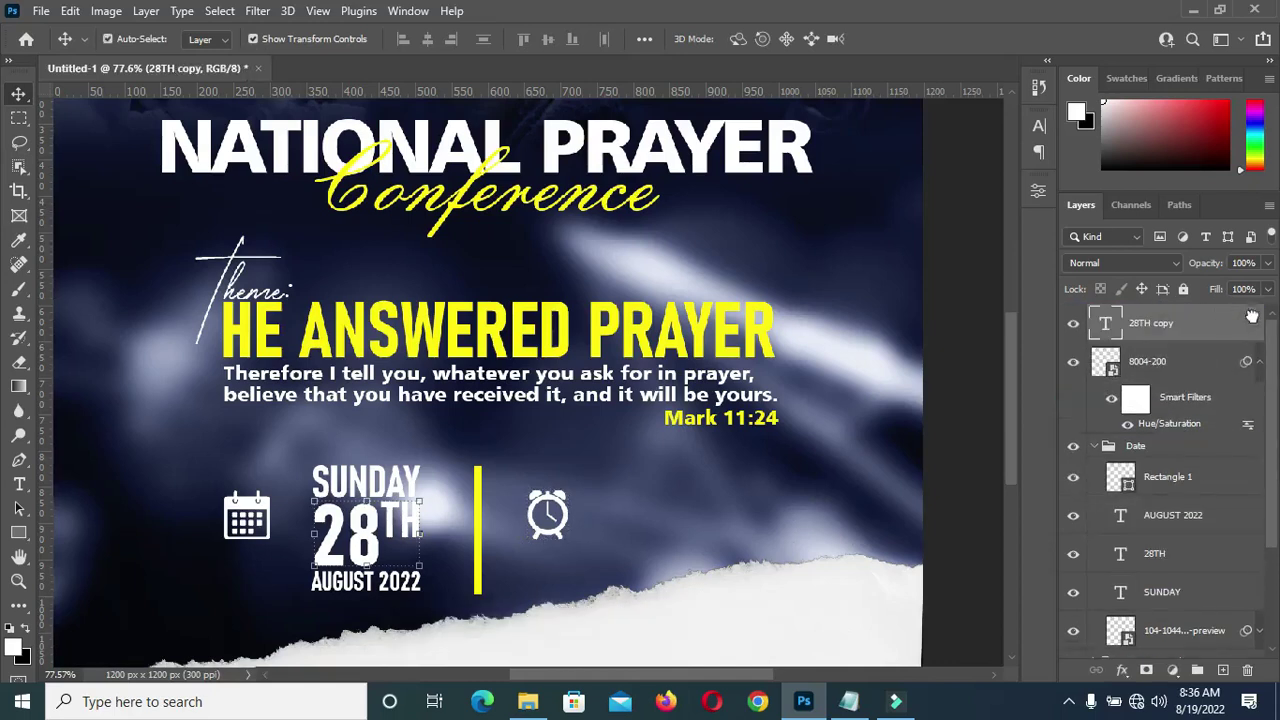
{"action": "left_click", "coordinate": [1259, 362]}
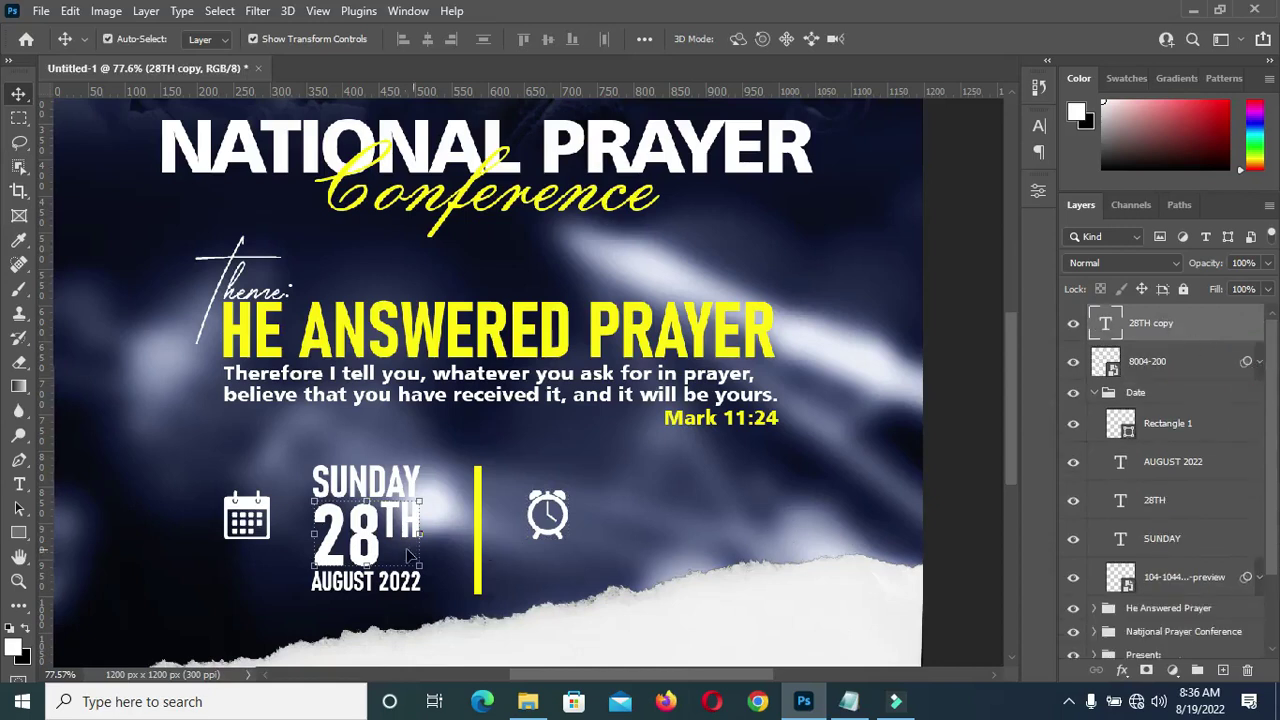
{"action": "left_click_drag", "start_coordinate": [367, 543], "coordinate": [636, 518]}
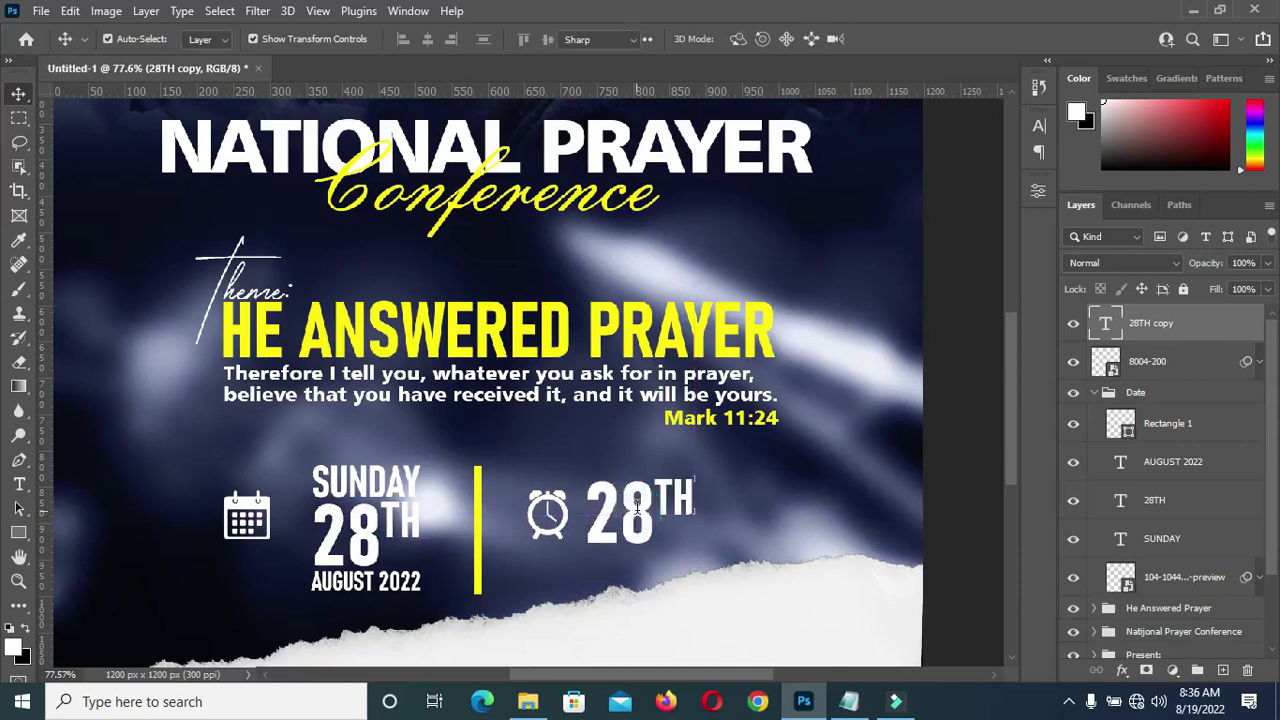
Replace the copied text with 9:00AM taken from the Notepad notes and commit it
{"action": "double_click", "coordinate": [636, 515]}
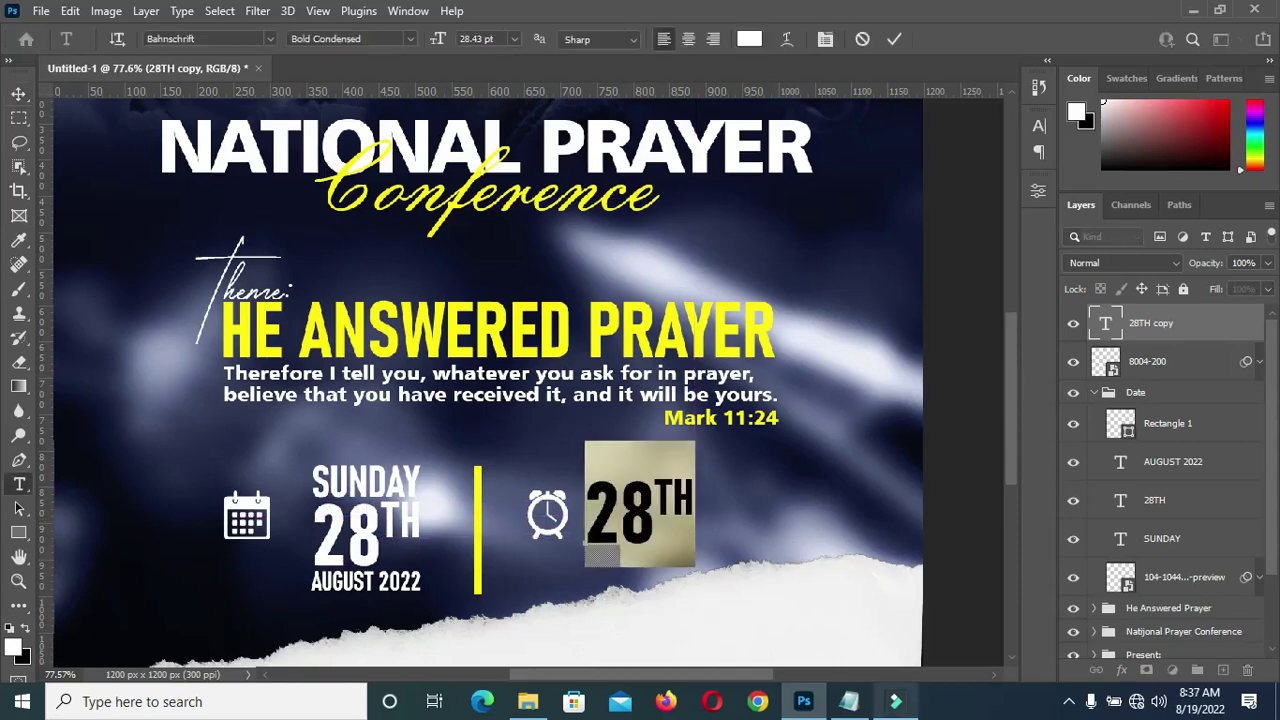
{"action": "left_click", "coordinate": [849, 701]}
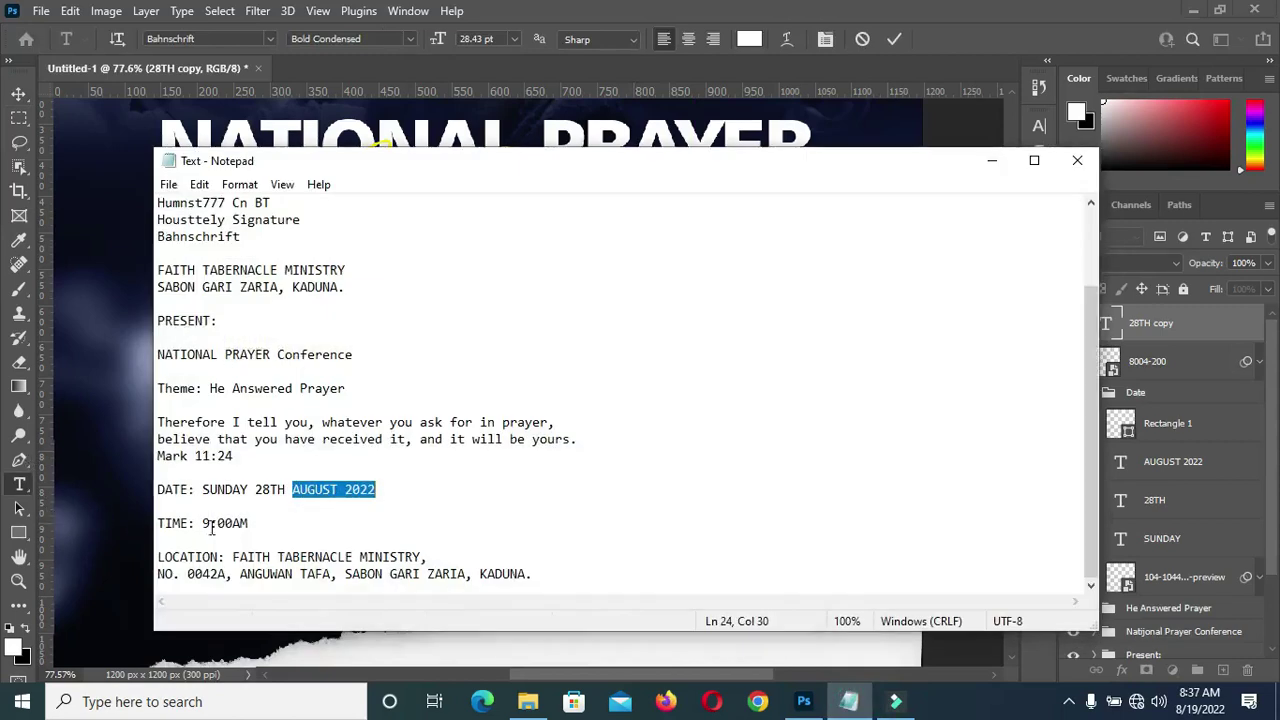
{"action": "left_click_drag", "start_coordinate": [203, 523], "coordinate": [250, 523]}
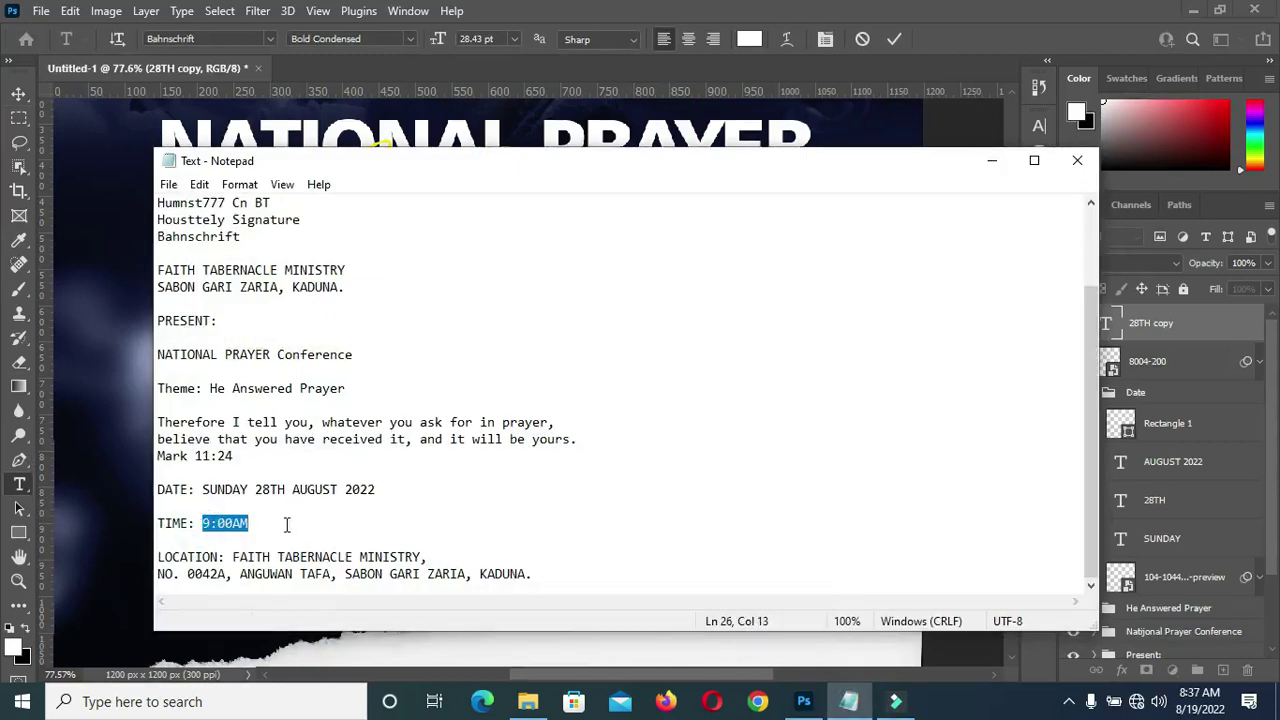
{"action": "left_click", "coordinate": [990, 160]}
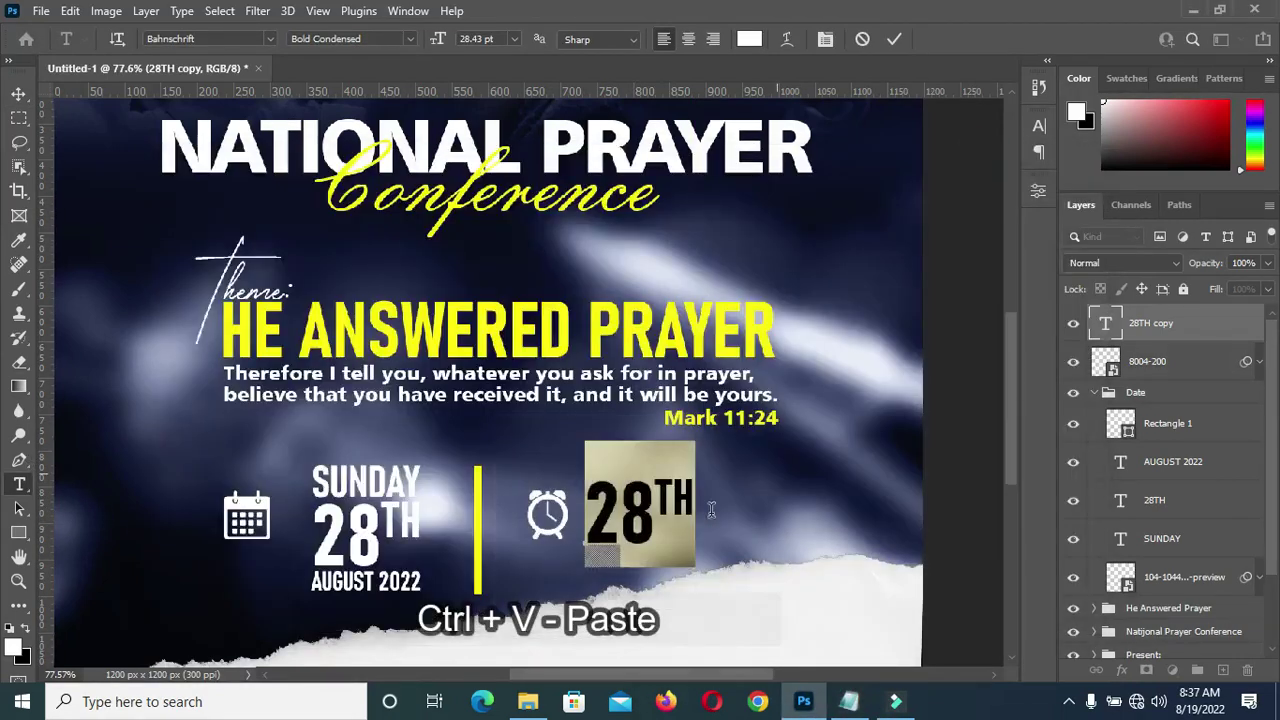
{"action": "key", "text": "ctrl+v"}
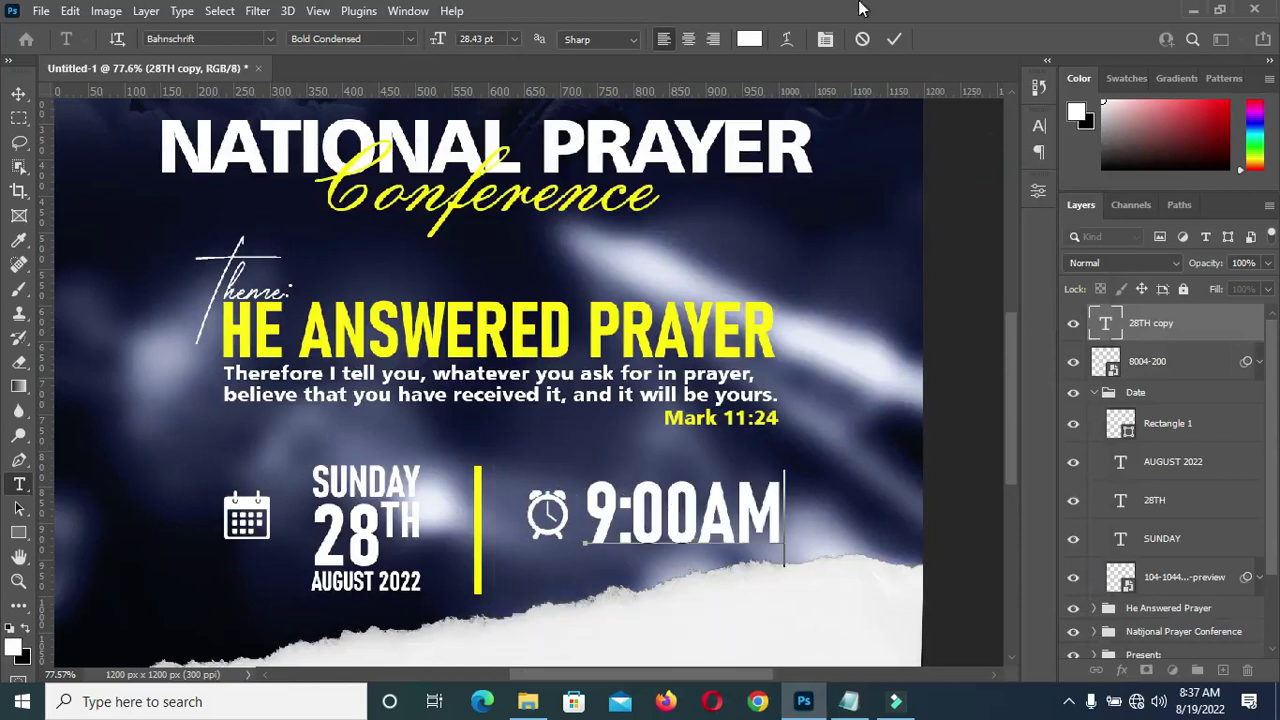
{"action": "left_click", "coordinate": [892, 38]}
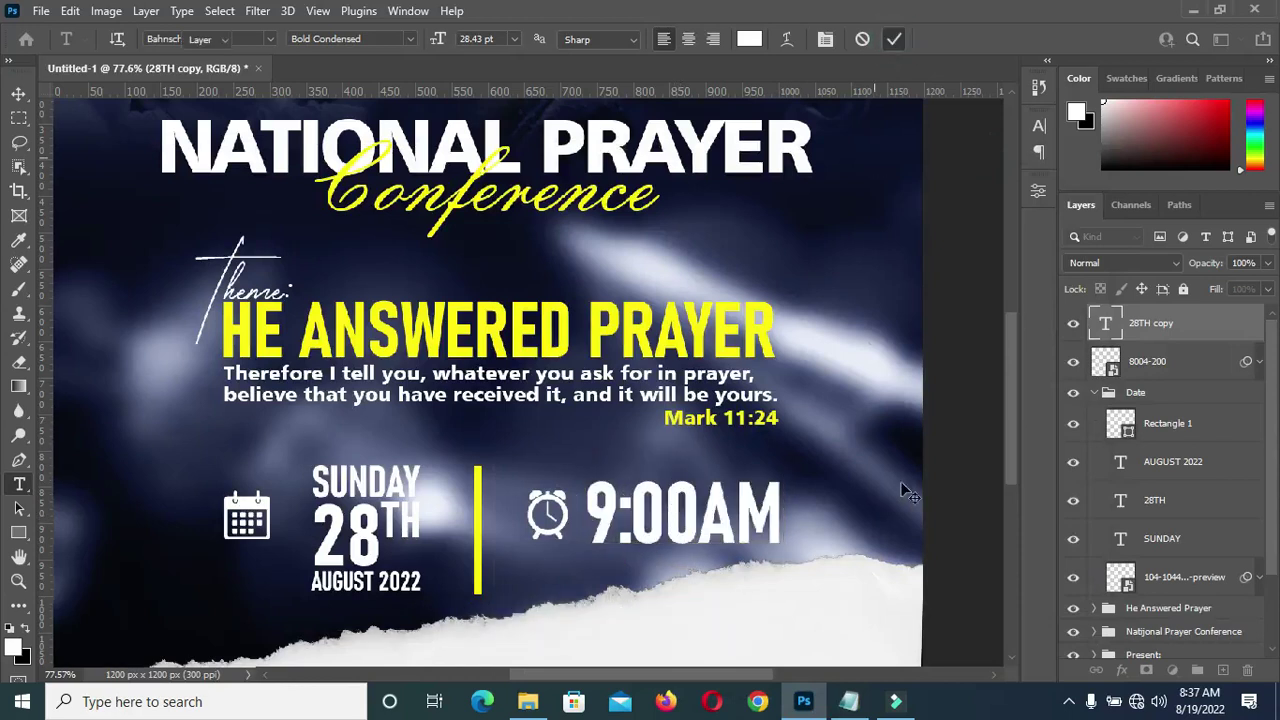
{"action": "key", "text": "v"}
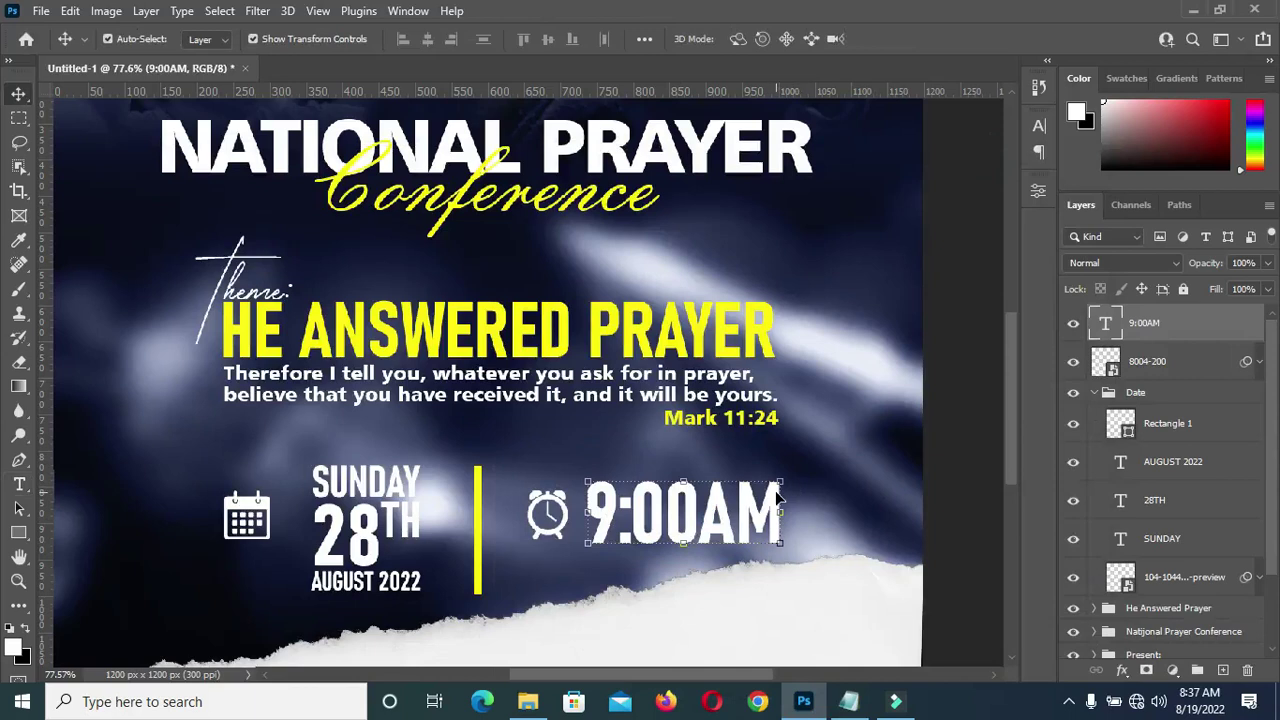
Free Transform the 9:00AM text down to about 95.41% and commit
{"action": "scroll", "coordinate": [745, 497], "scroll_direction": "down", "scroll_amount": 4}
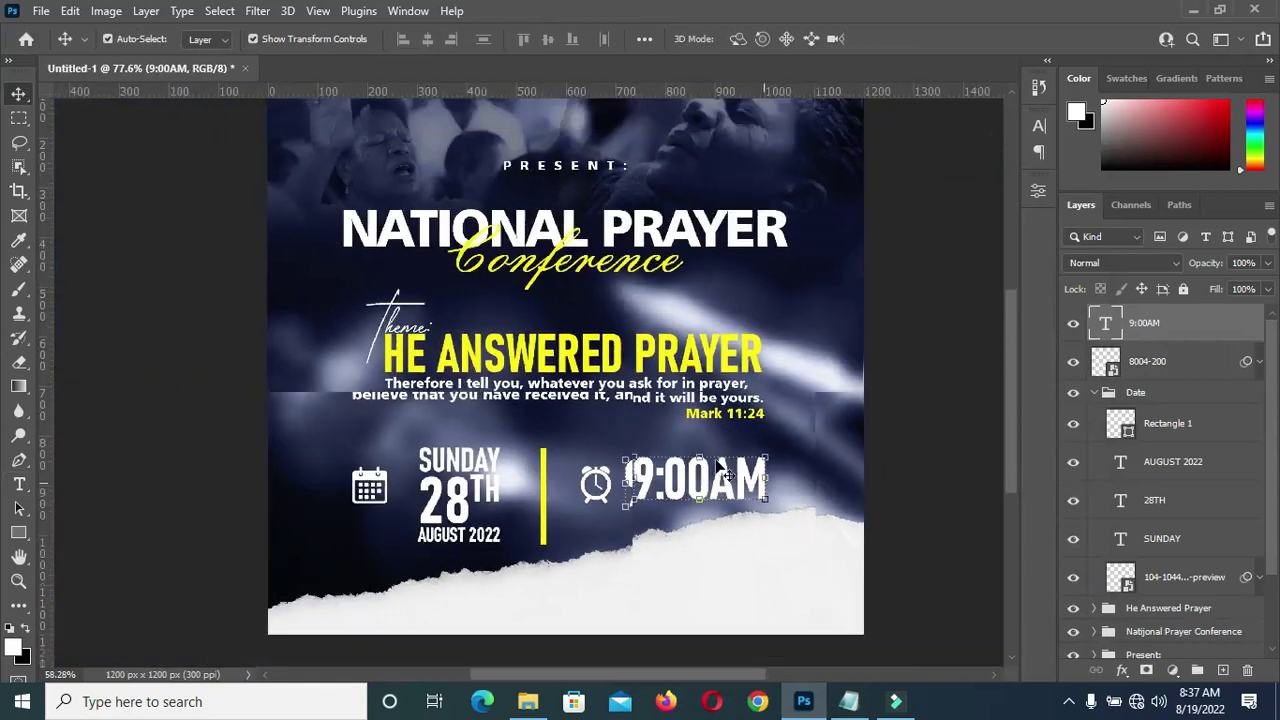
{"action": "scroll", "coordinate": [716, 476], "scroll_direction": "down", "scroll_amount": 1}
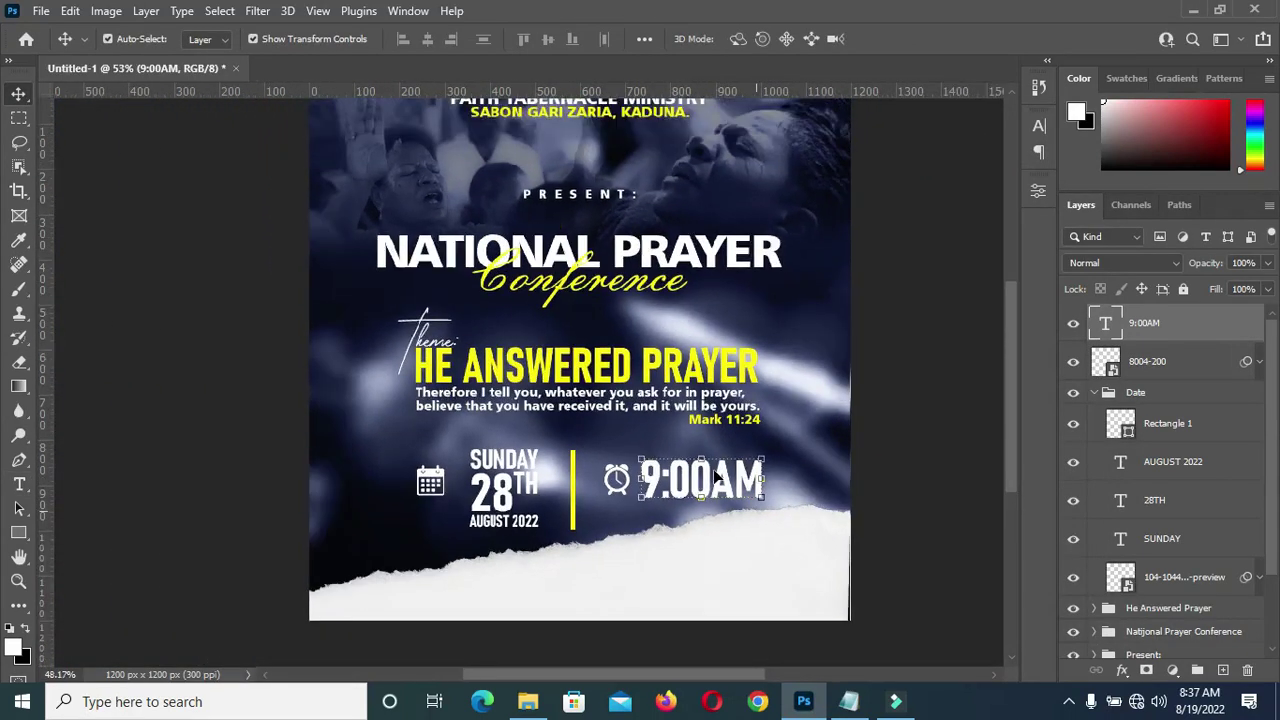
{"action": "scroll", "coordinate": [748, 481], "scroll_direction": "up", "scroll_amount": 2}
{"action": "scroll", "coordinate": [750, 480], "scroll_direction": "down", "scroll_amount": 1}
{"action": "scroll", "coordinate": [760, 479], "scroll_direction": "up", "scroll_amount": 2}
{"action": "left_click", "coordinate": [760, 479]}
{"action": "left_click_drag", "start_coordinate": [752, 481], "coordinate": [748, 481]}
{"action": "left_click", "coordinate": [926, 37]}
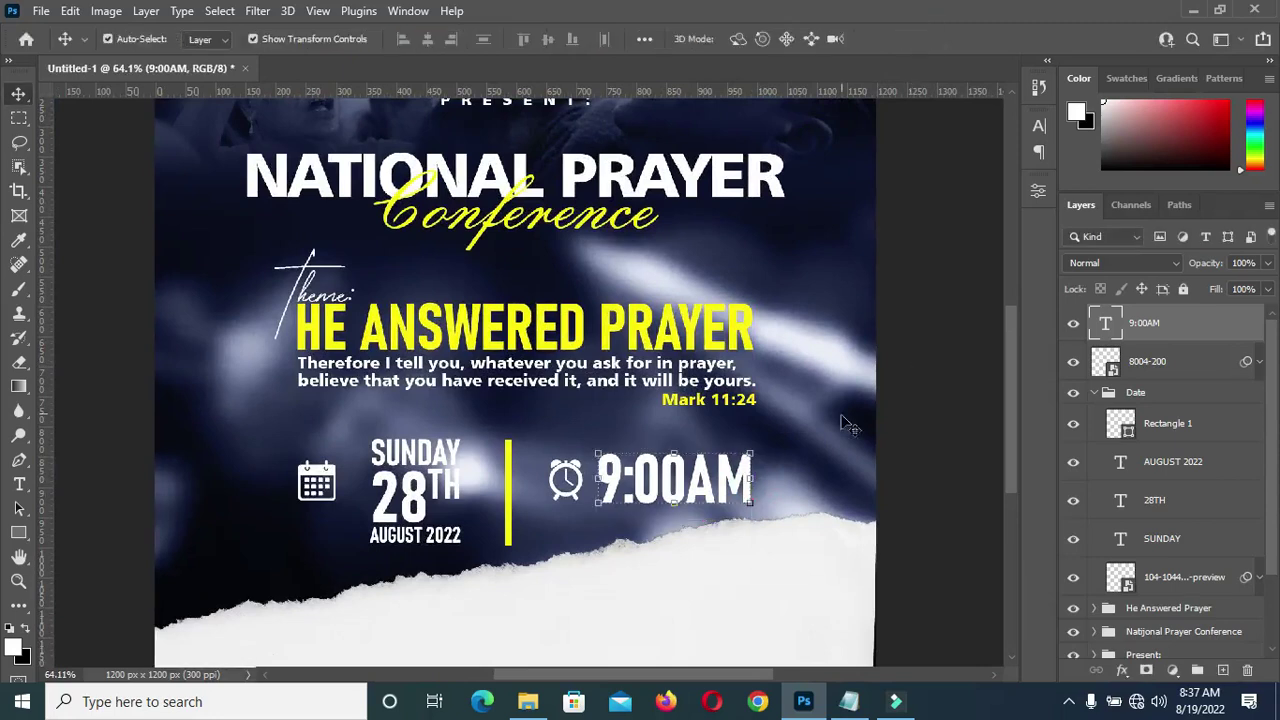
{"action": "left_click", "coordinate": [919, 384]}
{"action": "scroll", "coordinate": [770, 408], "scroll_direction": "down", "scroll_amount": 1}
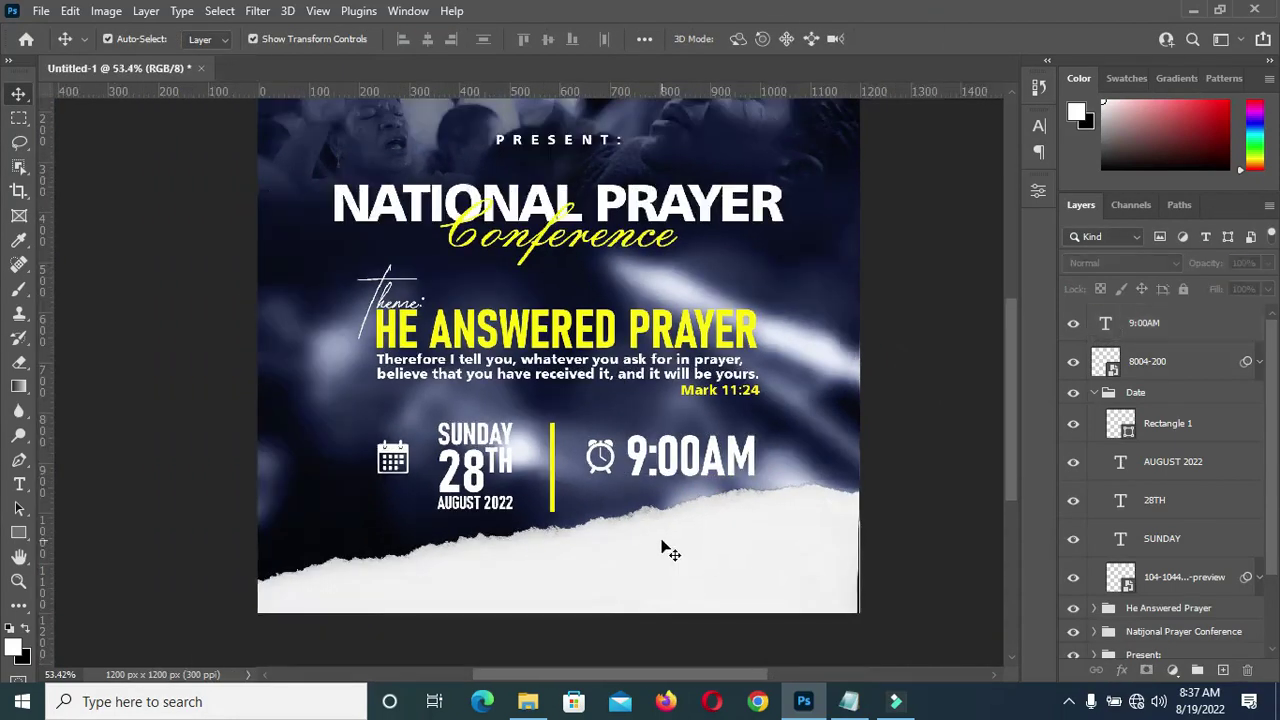
{"action": "scroll", "coordinate": [614, 551], "scroll_direction": "up", "scroll_amount": 1}
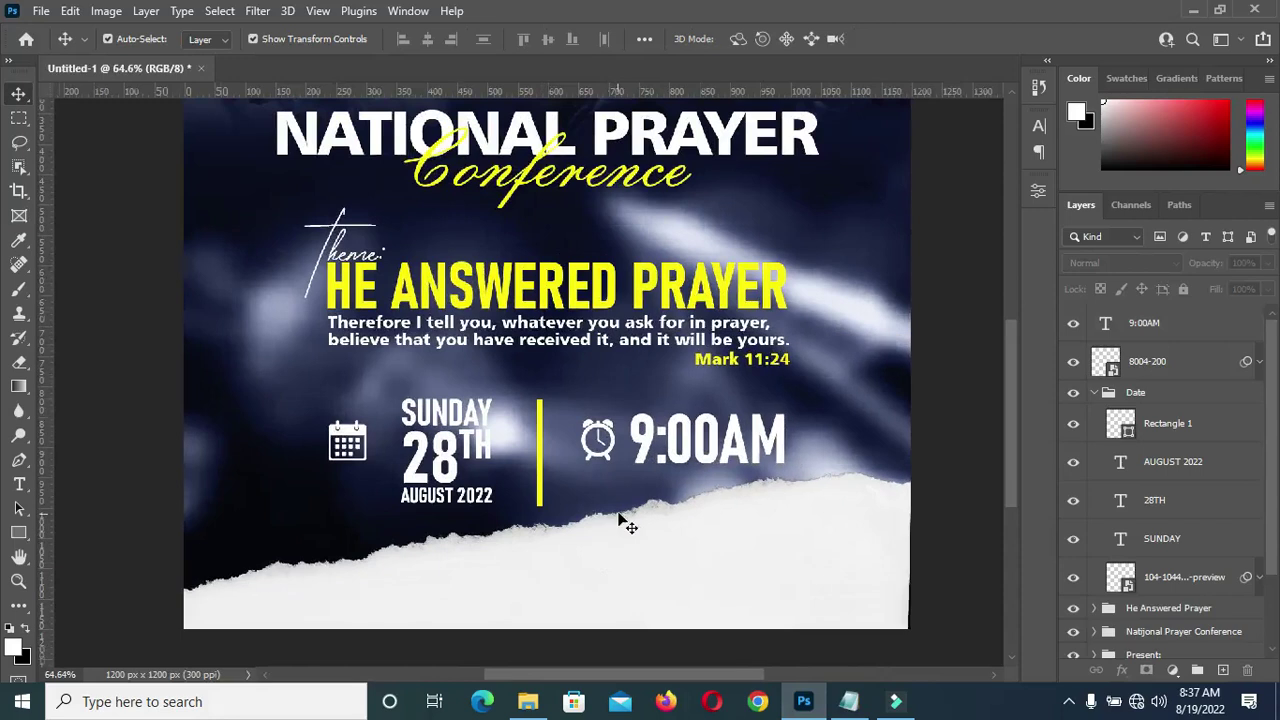
Select only the venue name and address after LOCATION: in the notes, then minimise Notepad
{"action": "left_click", "coordinate": [848, 701]}
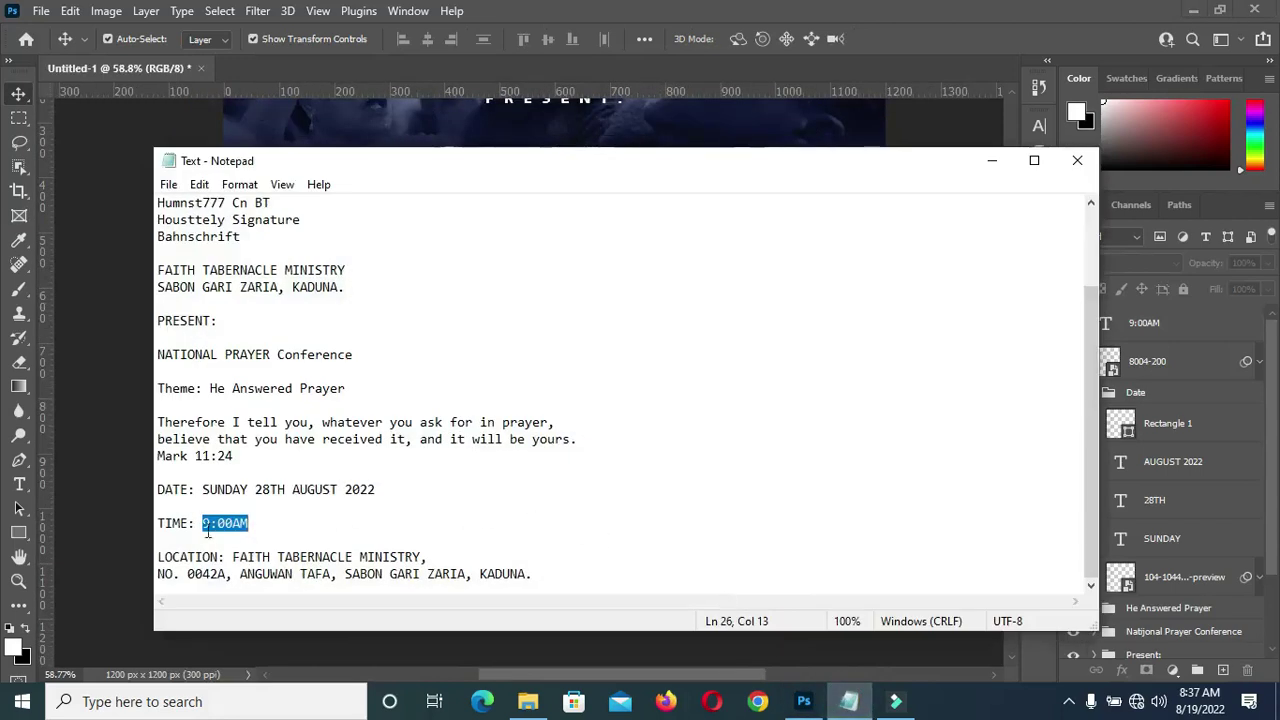
{"action": "left_click_drag", "start_coordinate": [157, 557], "coordinate": [497, 574]}
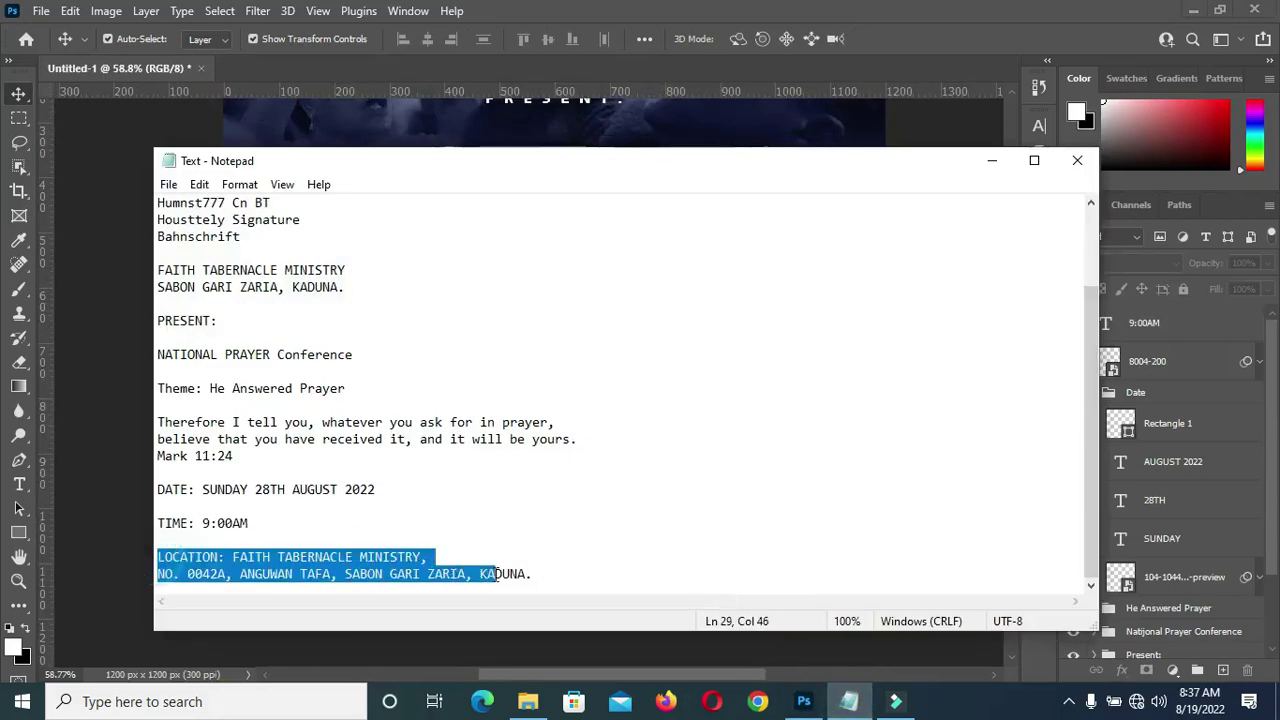
{"action": "left_click", "coordinate": [380, 537]}
{"action": "left_click_drag", "start_coordinate": [232, 557], "coordinate": [535, 573]}
{"action": "key", "text": "ctrl+c"}
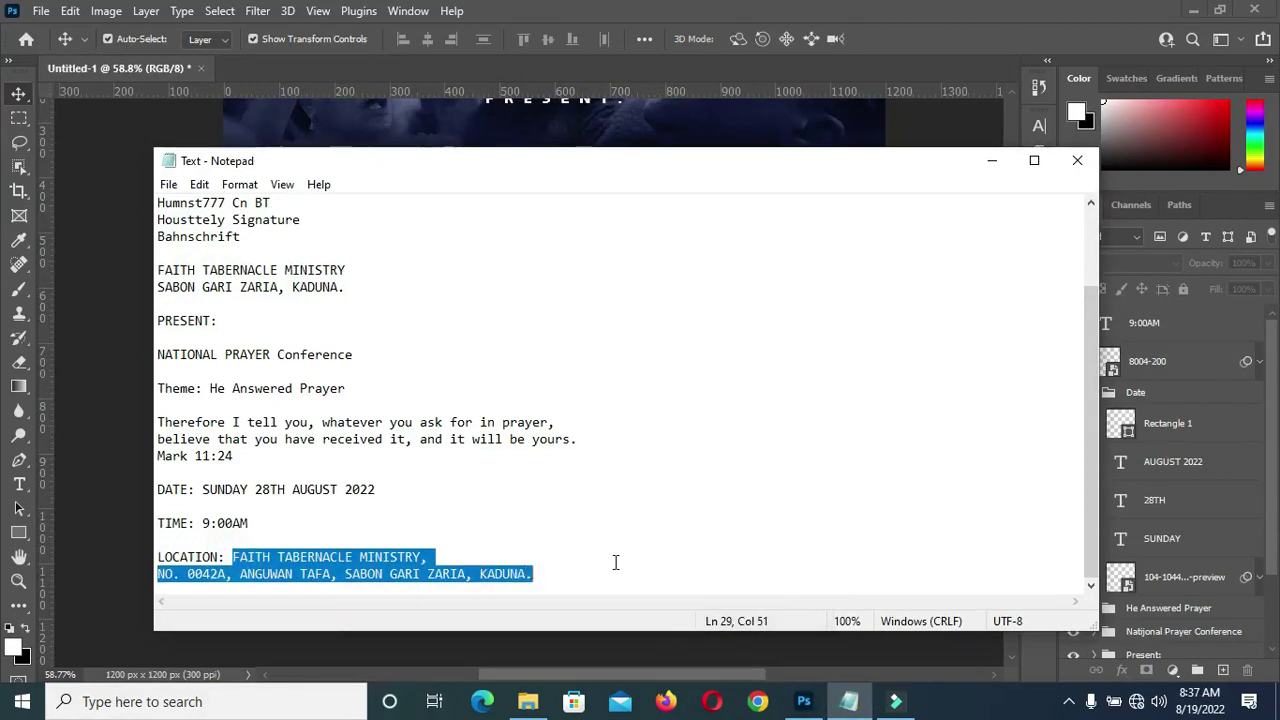
{"action": "left_click", "coordinate": [977, 165]}
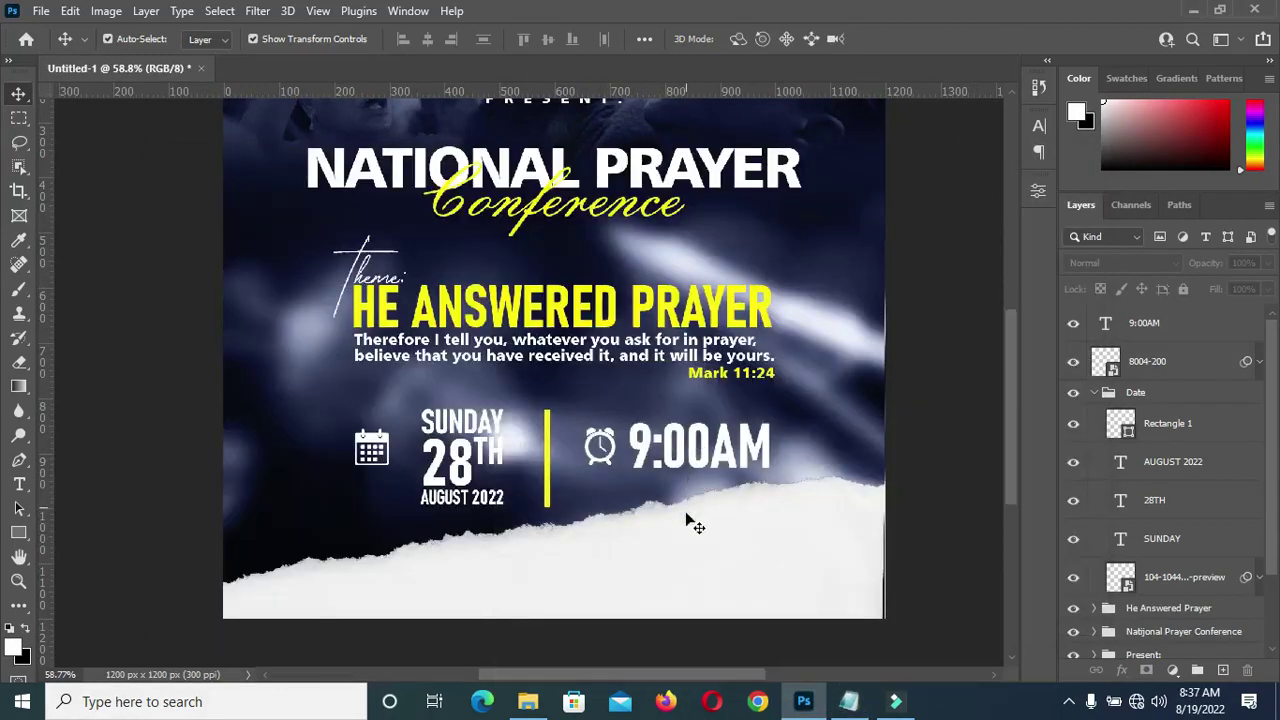
{"action": "left_click", "coordinate": [890, 512]}
Place google-location-icon-16 from File Explorer, shrink it to 1.21%, and position it below the calendar icon
{"action": "scroll", "coordinate": [540, 568], "scroll_direction": "up", "scroll_amount": 1}
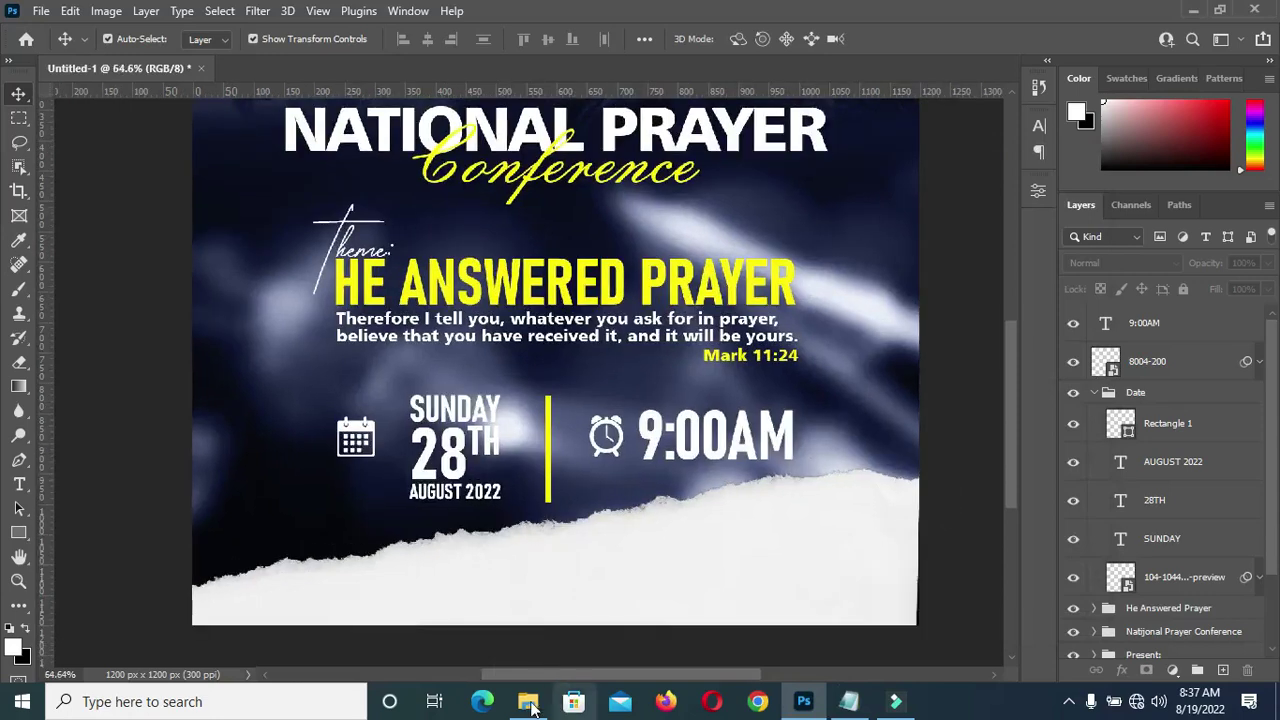
{"action": "left_click", "coordinate": [528, 701]}
{"action": "left_click_drag", "start_coordinate": [775, 258], "coordinate": [575, 612]}
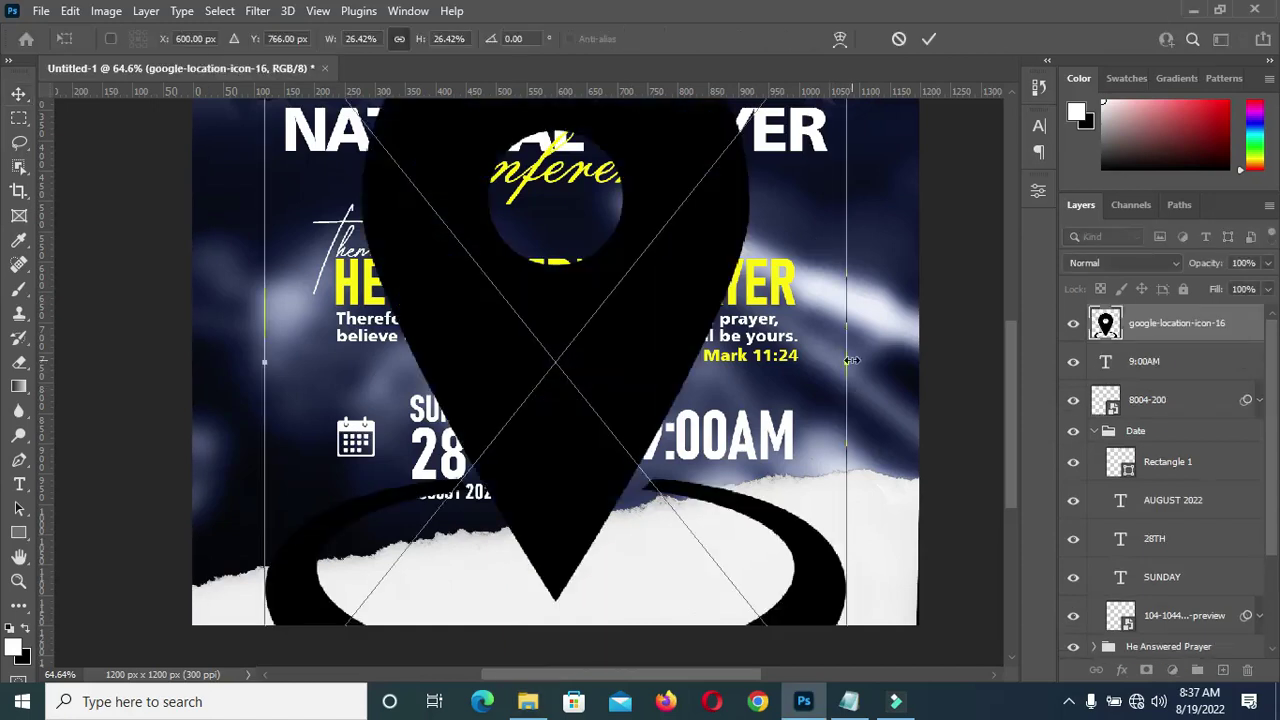
{"action": "left_click_drag", "start_coordinate": [849, 362], "coordinate": [348, 365]}
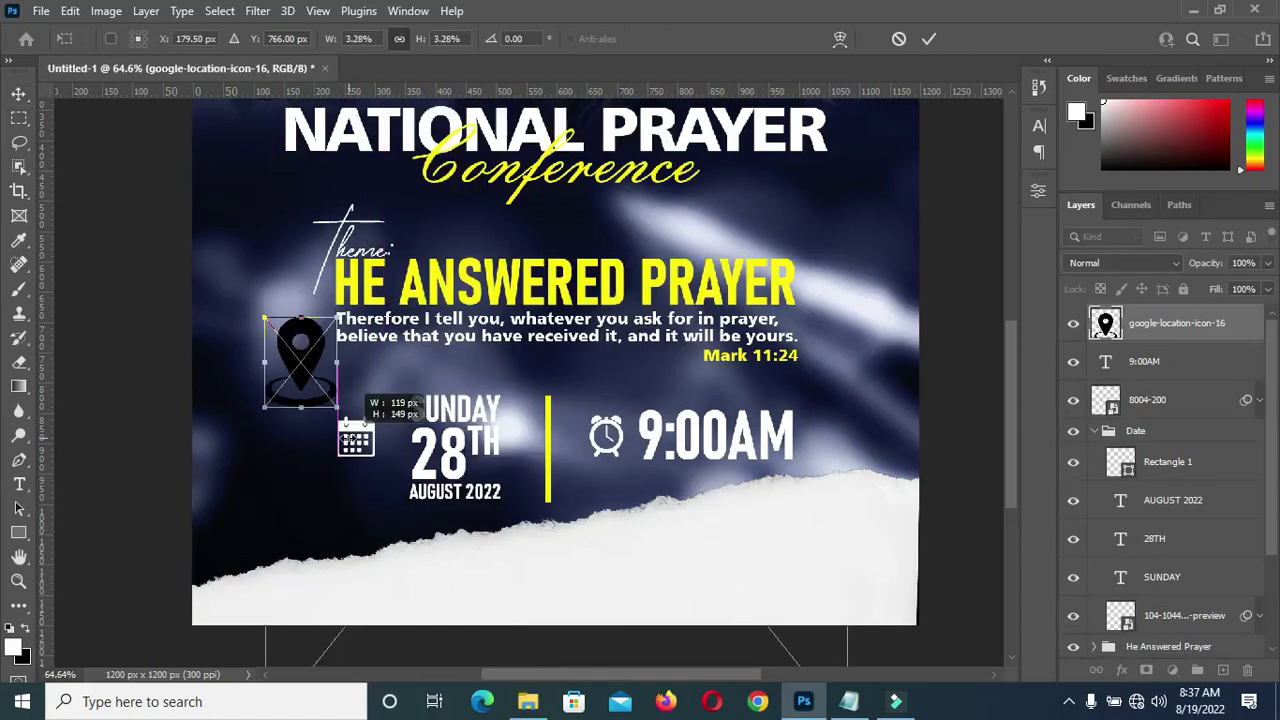
{"action": "left_click_drag", "start_coordinate": [334, 320], "coordinate": [355, 598]}
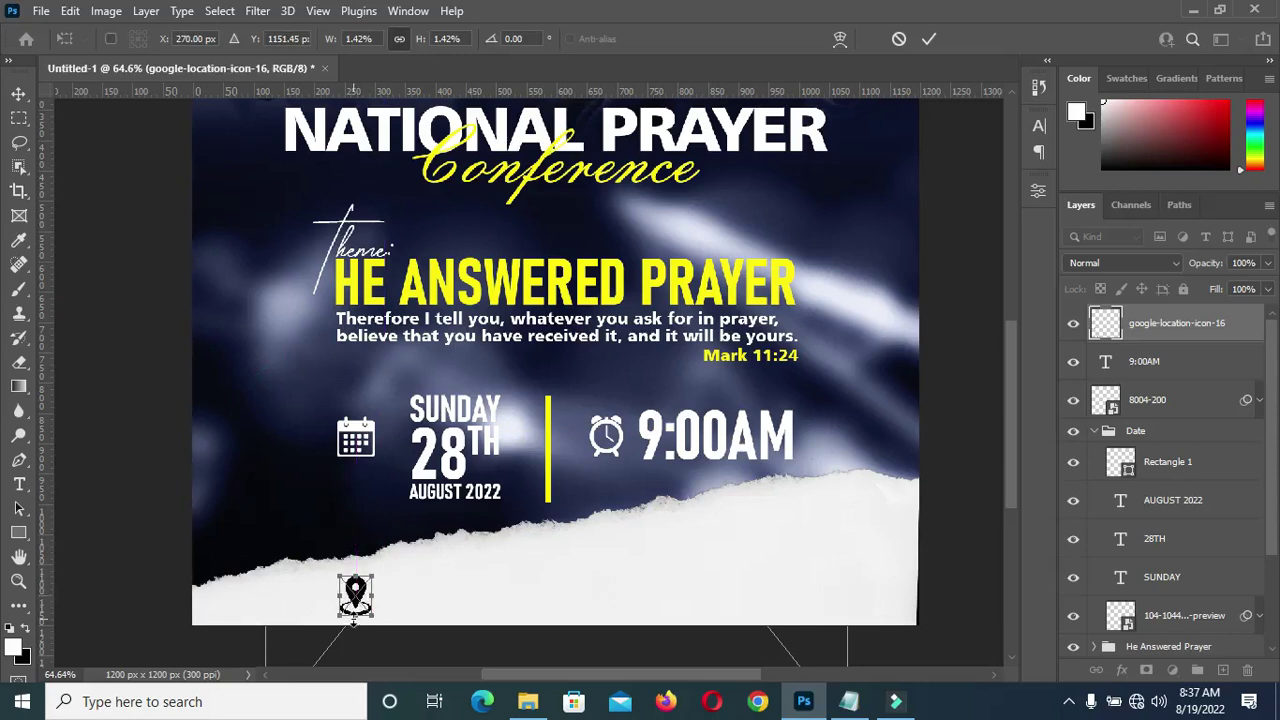
{"action": "left_click_drag", "start_coordinate": [355, 618], "coordinate": [353, 611]}
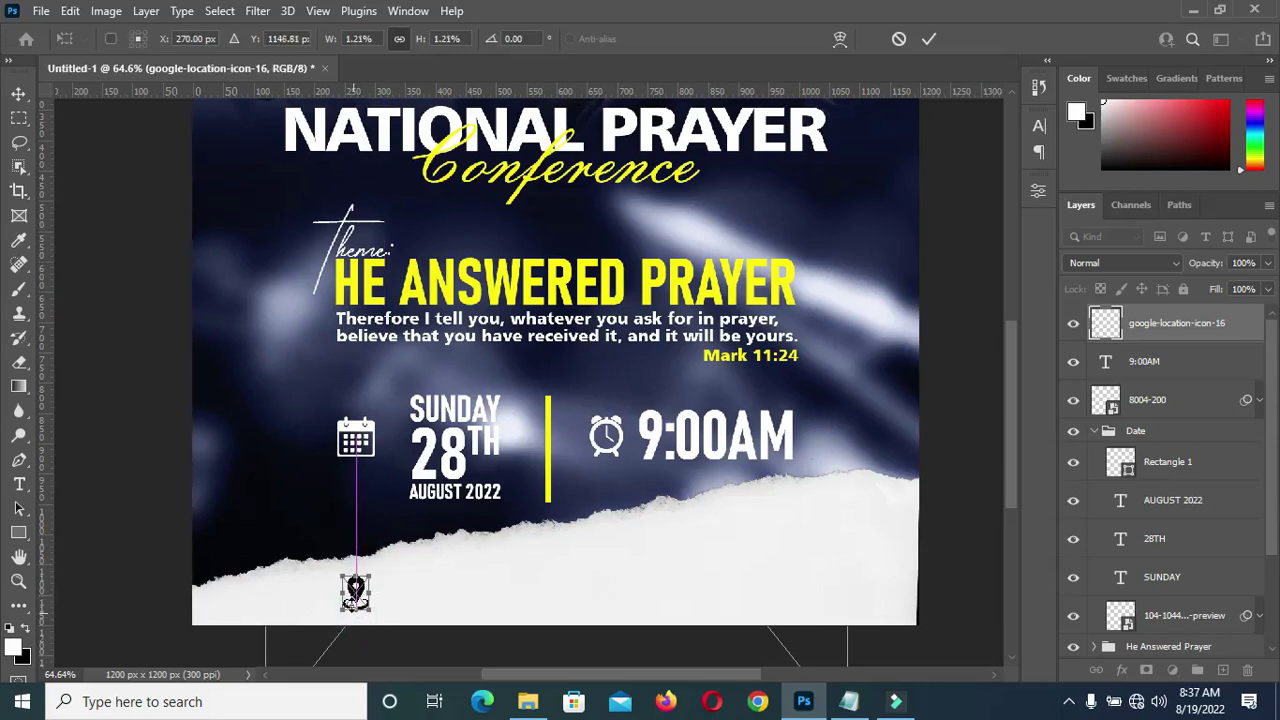
{"action": "key", "text": "Return"}
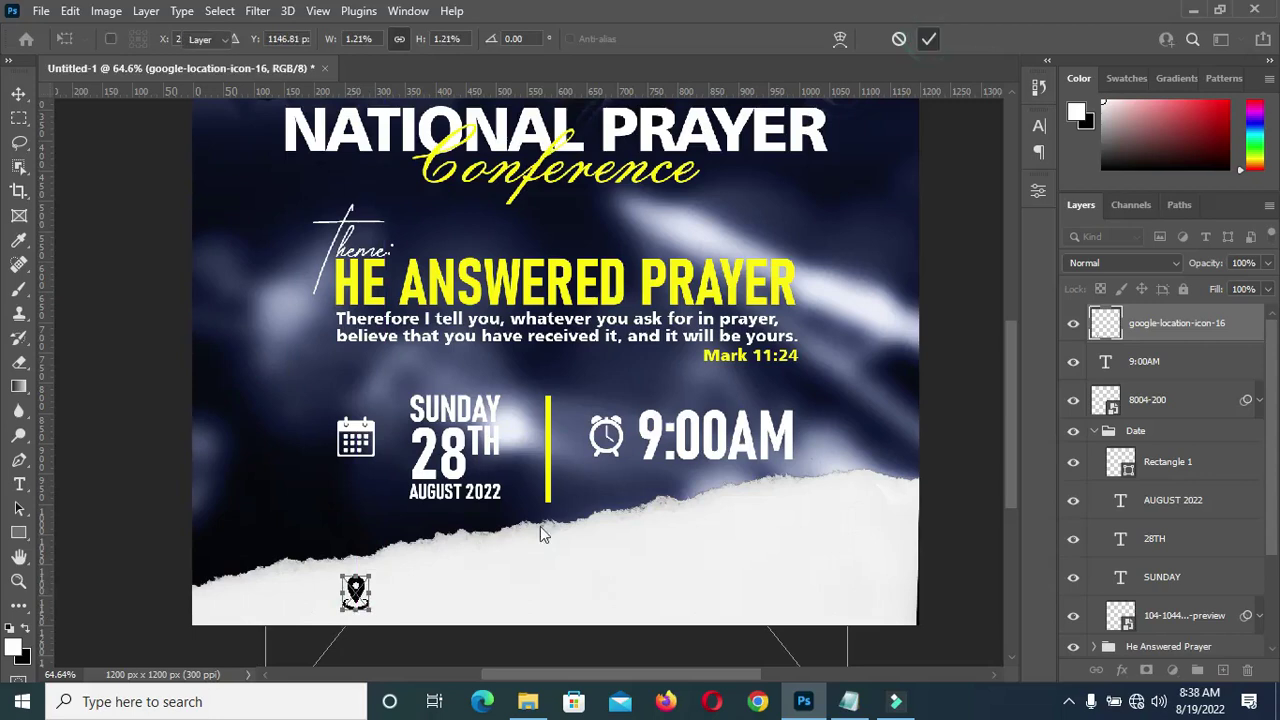
Create a black (000000) text layer beside the pin containing the pasted venue address
{"action": "key", "text": "t"}
{"action": "left_click", "coordinate": [427, 580]}
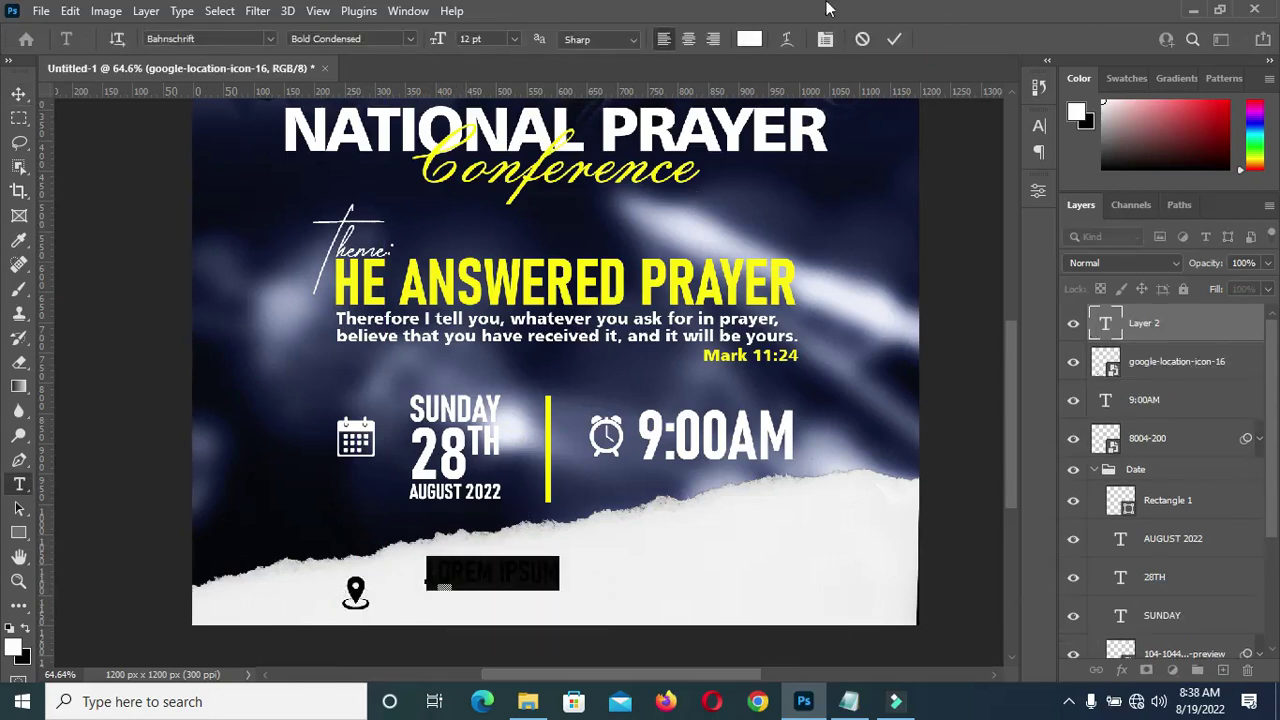
{"action": "left_click", "coordinate": [752, 38]}
{"action": "type", "text": "000000"}
{"action": "left_click", "coordinate": [818, 121]}
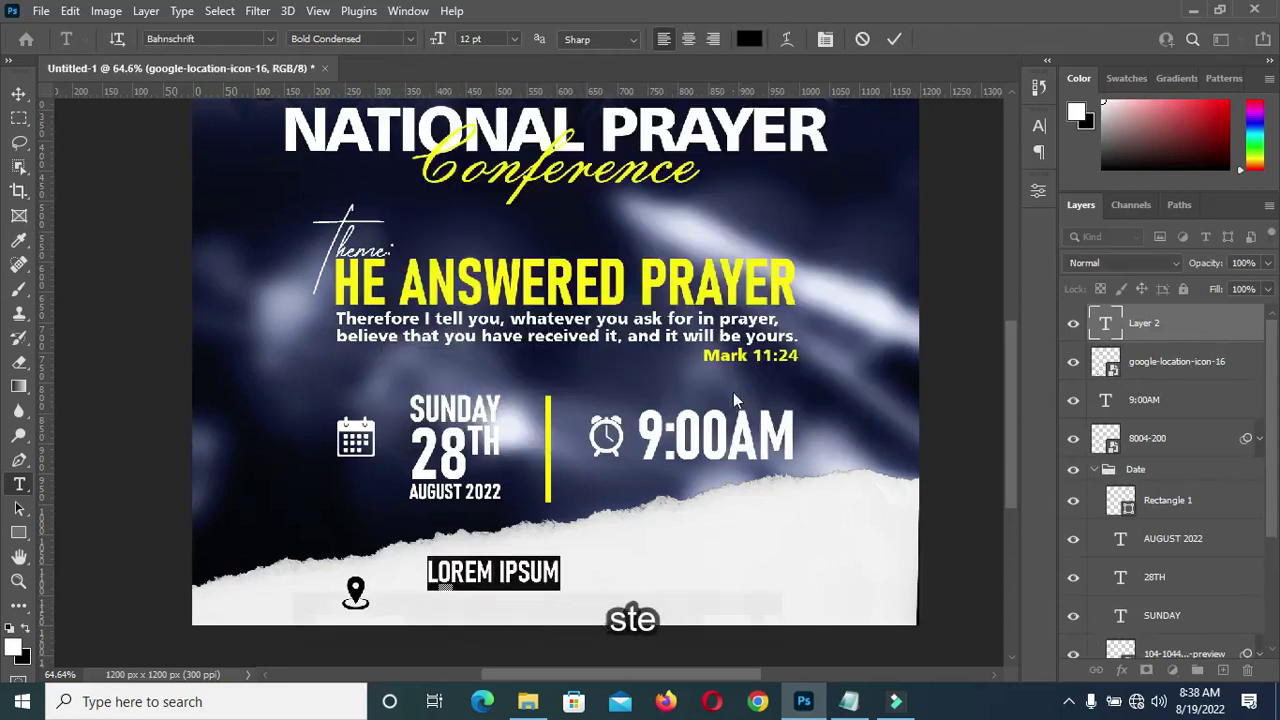
{"action": "key", "text": "ctrl+v"}
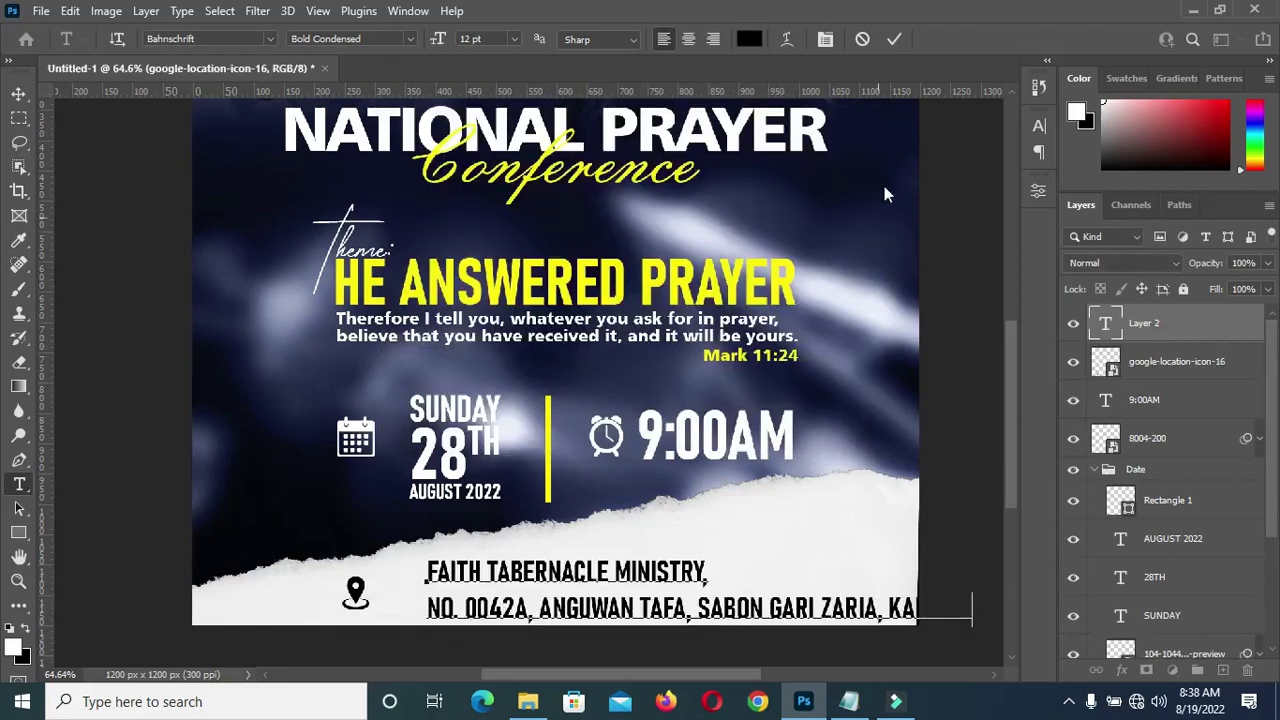
{"action": "left_click", "coordinate": [900, 39]}
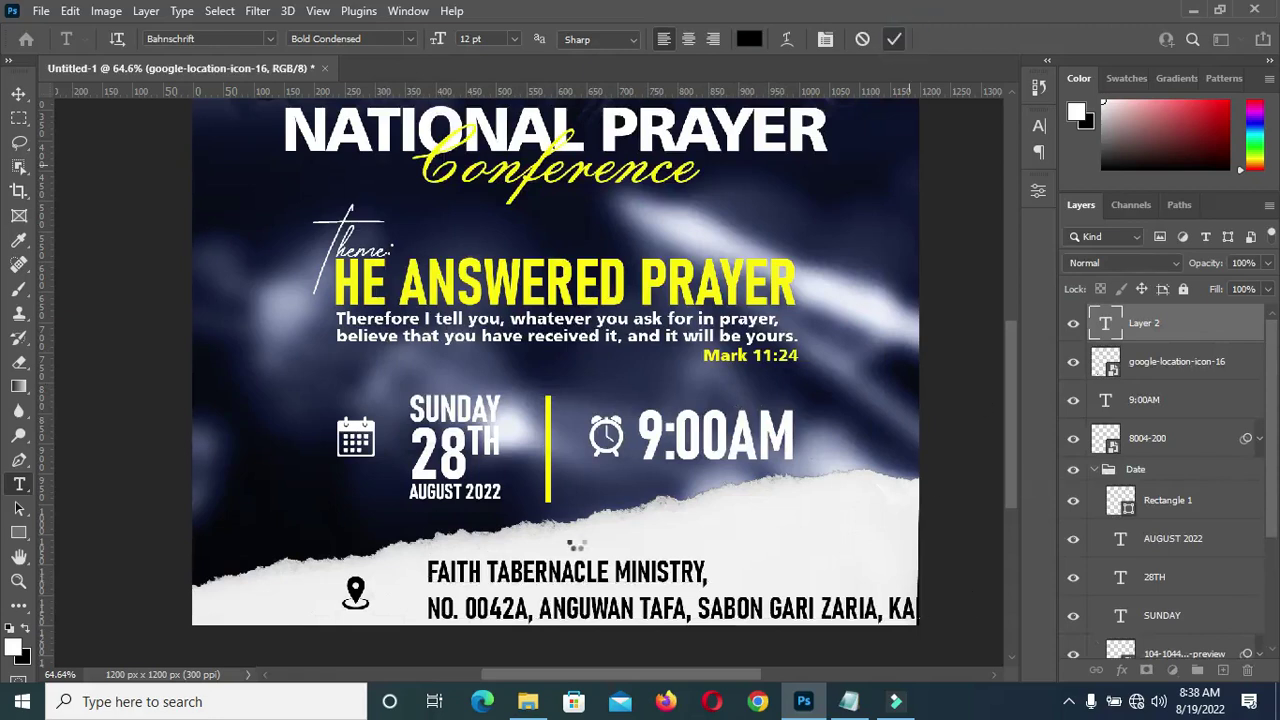
Set the address text's leading to 11 pt in the Character panel
{"action": "scroll", "coordinate": [491, 543], "scroll_direction": "down", "scroll_amount": 2}
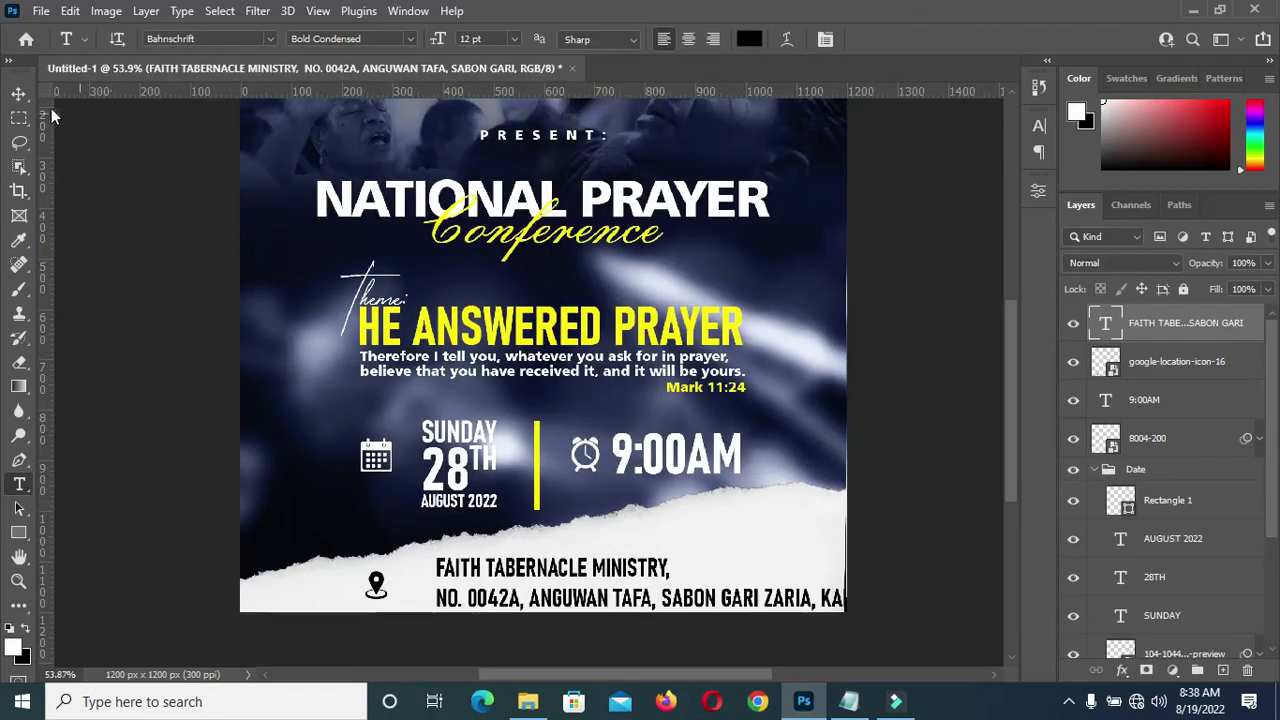
{"action": "left_click", "coordinate": [1040, 127]}
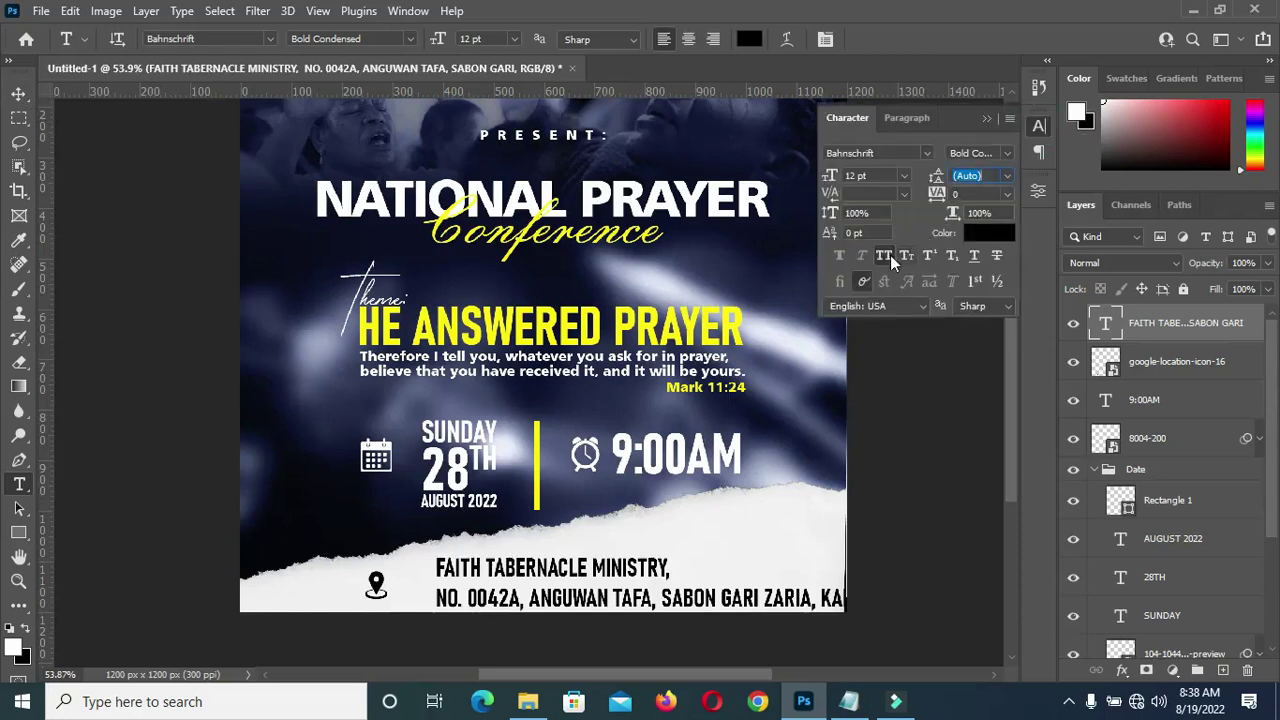
{"action": "left_click_drag", "start_coordinate": [937, 176], "coordinate": [928, 176]}
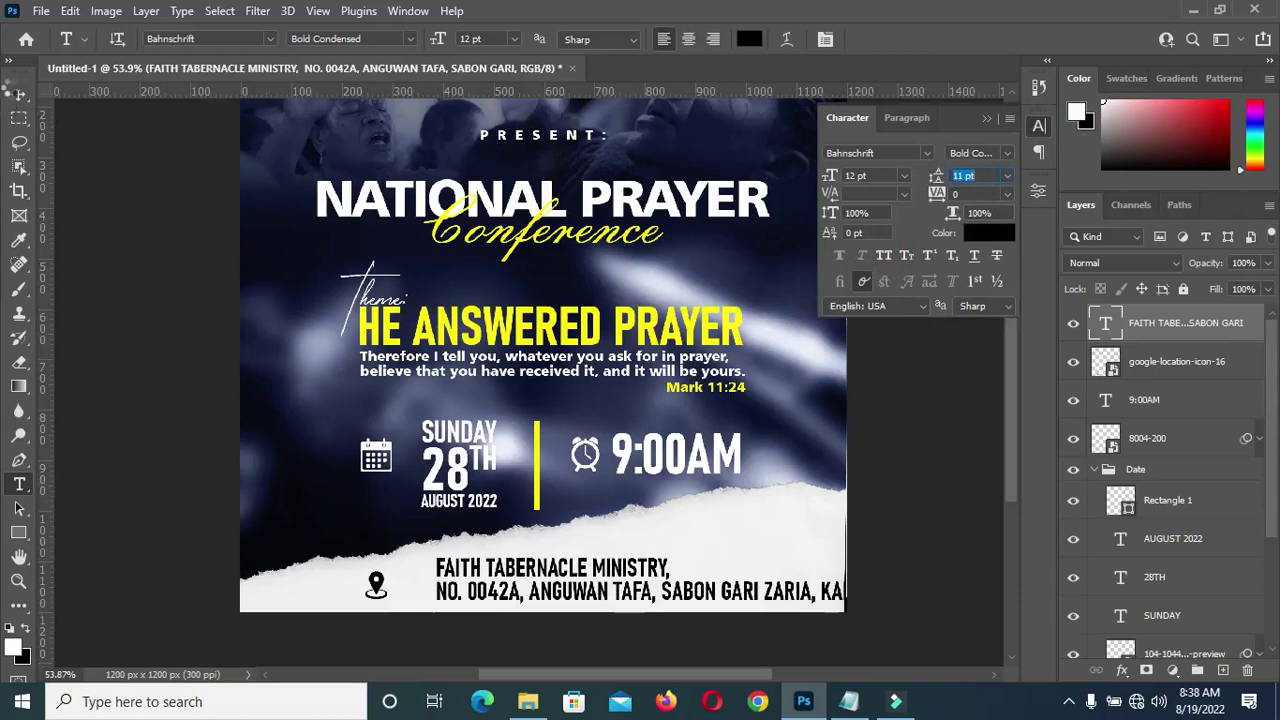
{"action": "left_click", "coordinate": [20, 96]}
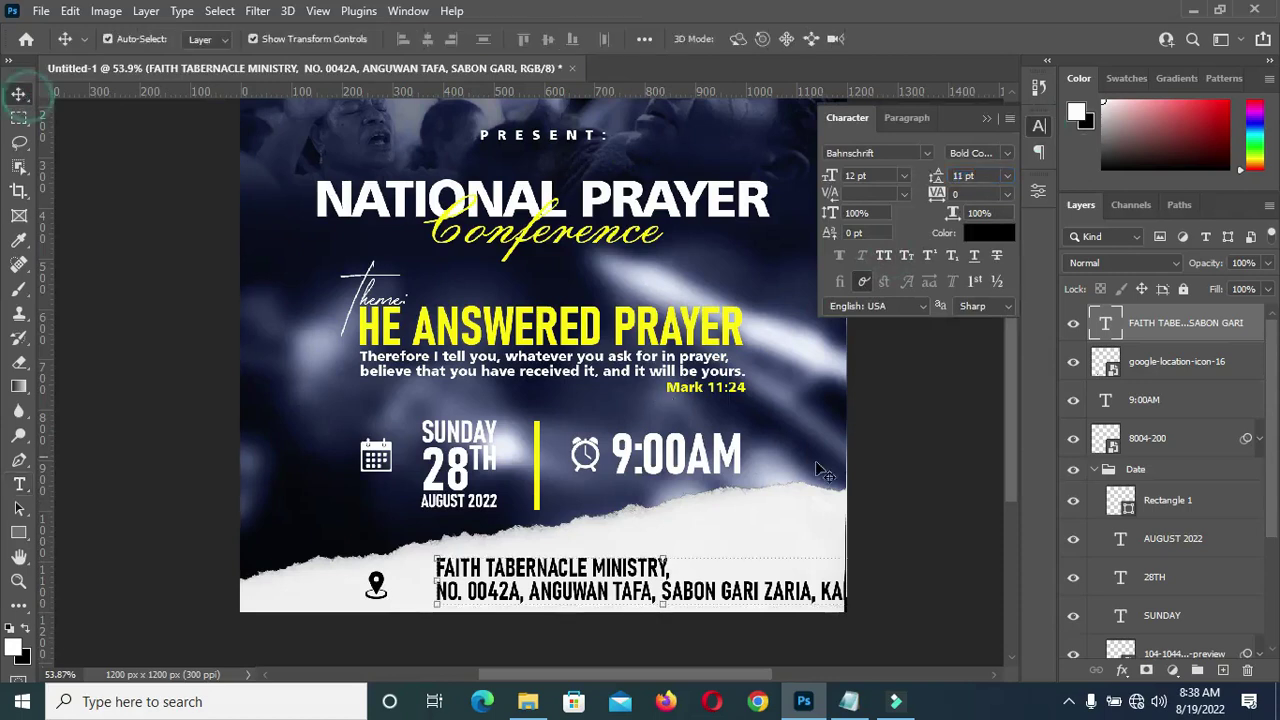
{"action": "left_click", "coordinate": [987, 119]}
Scale the address text and move it right next to the location pin
{"action": "left_click_drag", "start_coordinate": [664, 600], "coordinate": [661, 580]}
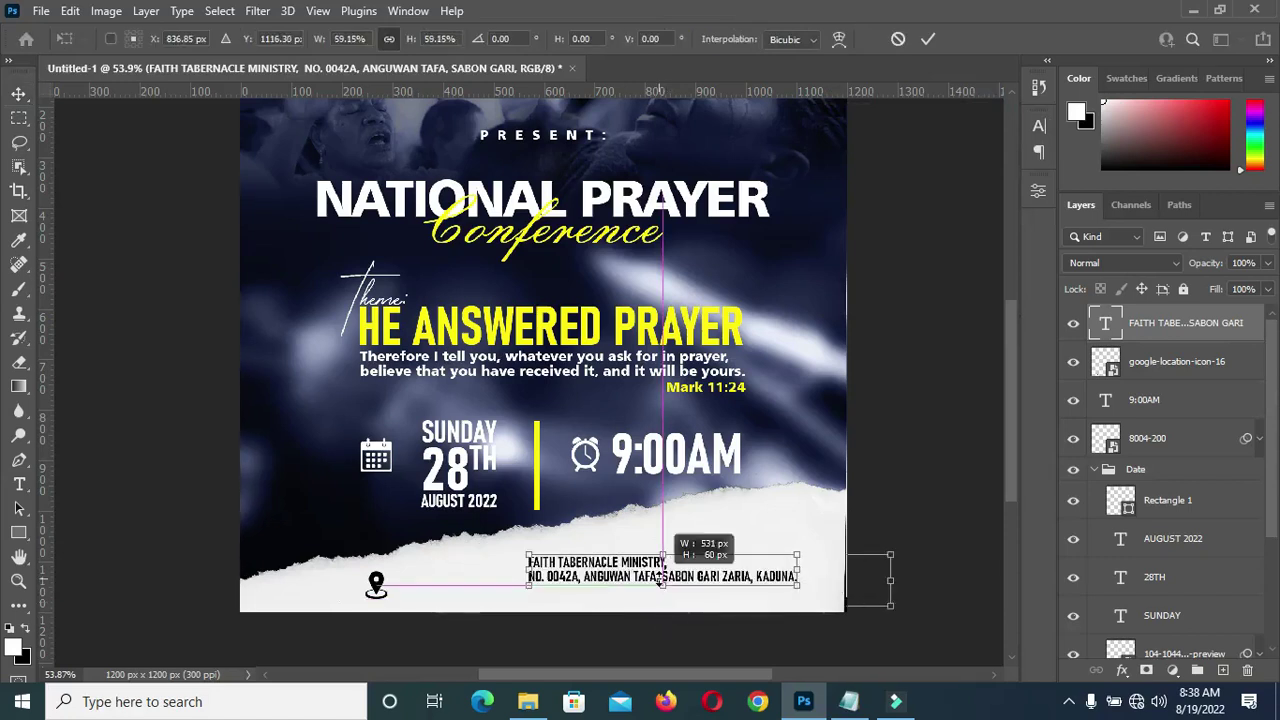
{"action": "left_click_drag", "start_coordinate": [642, 572], "coordinate": [528, 583]}
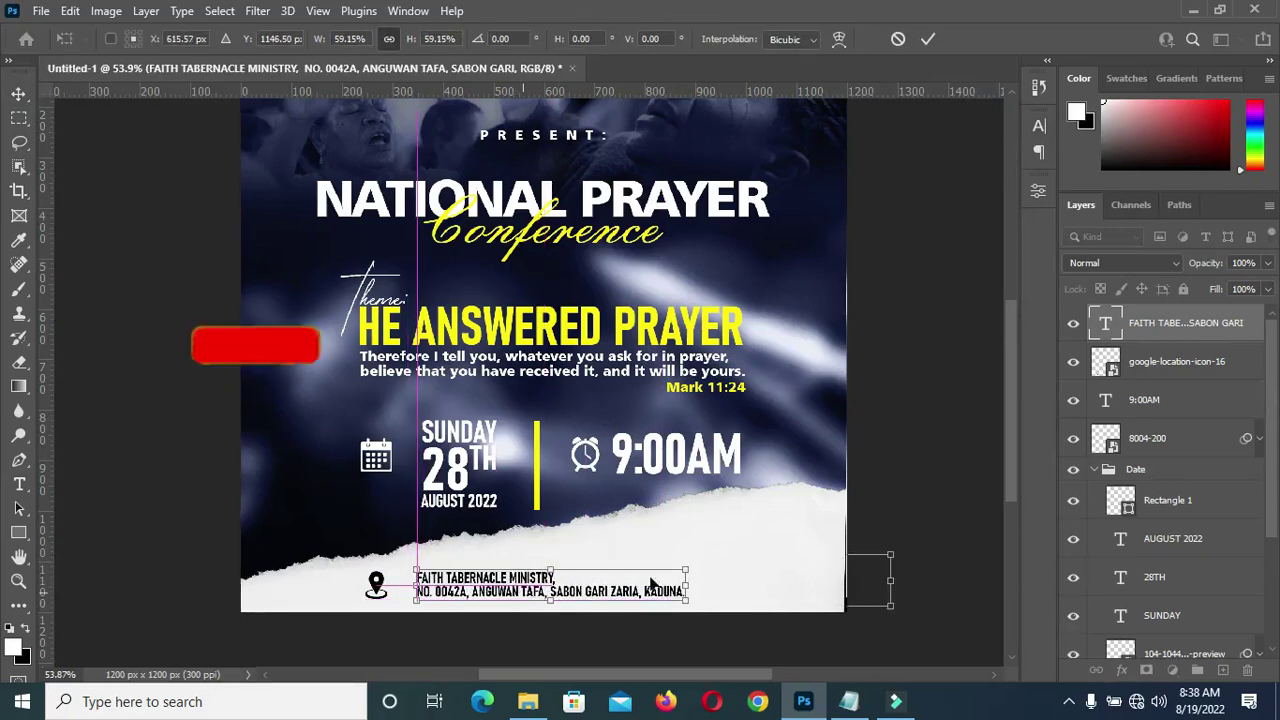
{"action": "scroll", "coordinate": [796, 578], "scroll_direction": "up", "scroll_amount": 2}
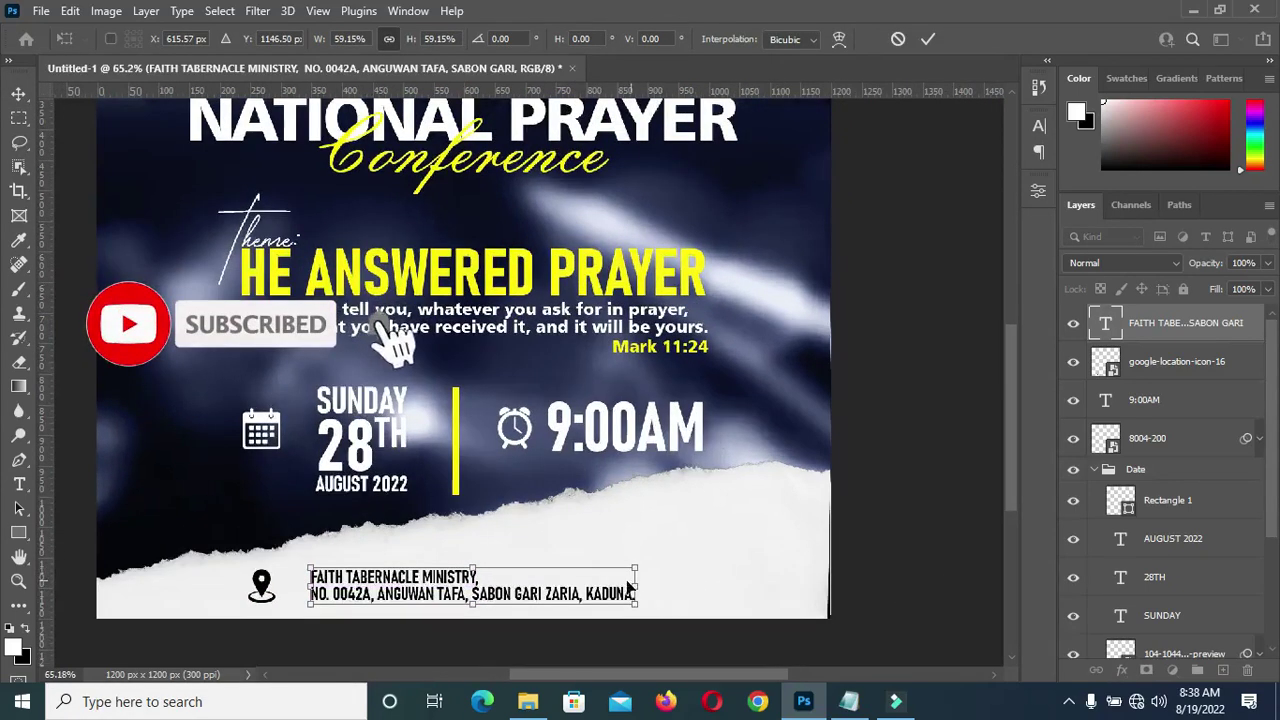
{"action": "key", "text": "Right"}
{"action": "left_click_drag", "start_coordinate": [637, 585], "coordinate": [694, 581]}
{"action": "left_click", "coordinate": [928, 42]}
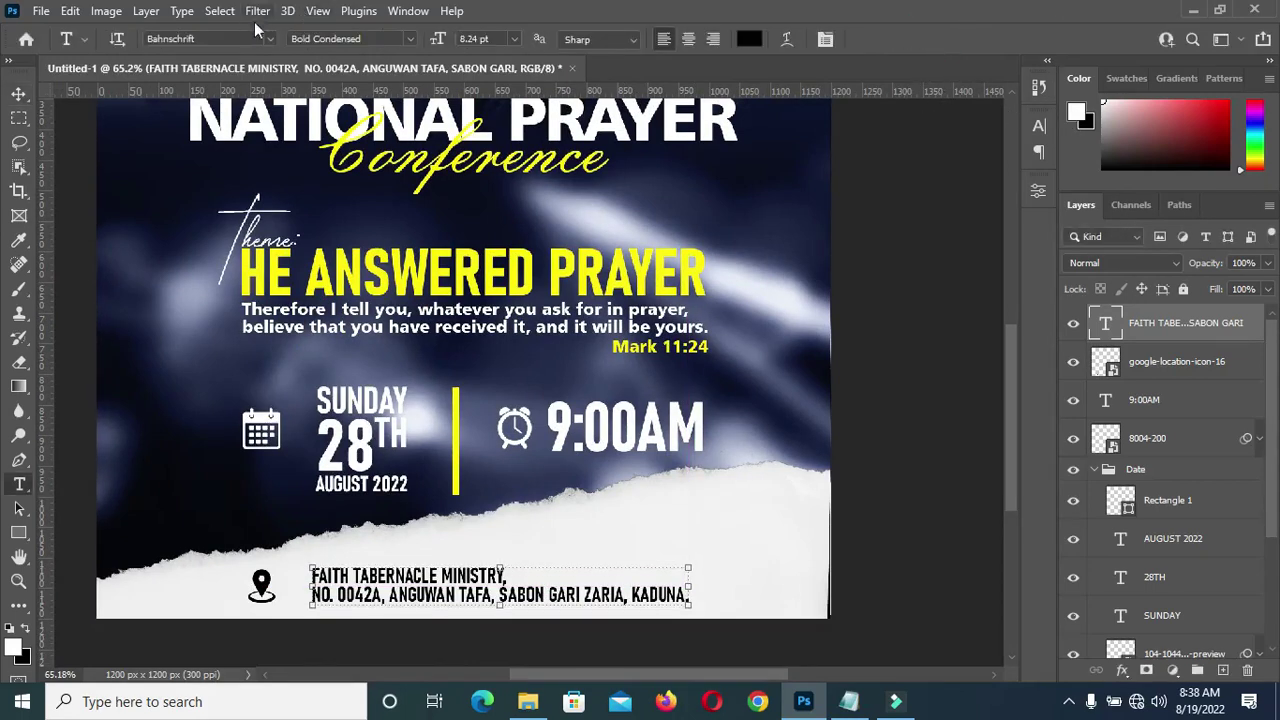
Change the address font to Humnst777 Blk BT and shrink it to about 62.82%
{"action": "left_click", "coordinate": [270, 38]}
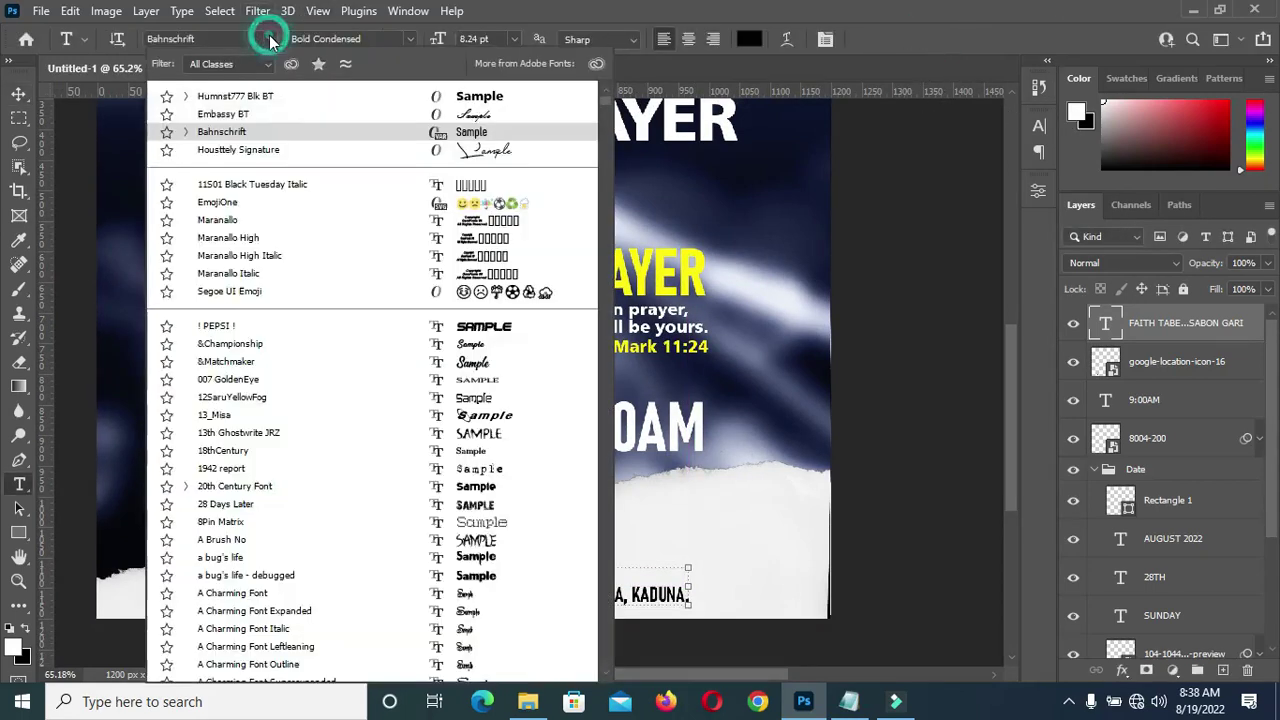
{"action": "left_click", "coordinate": [268, 97]}
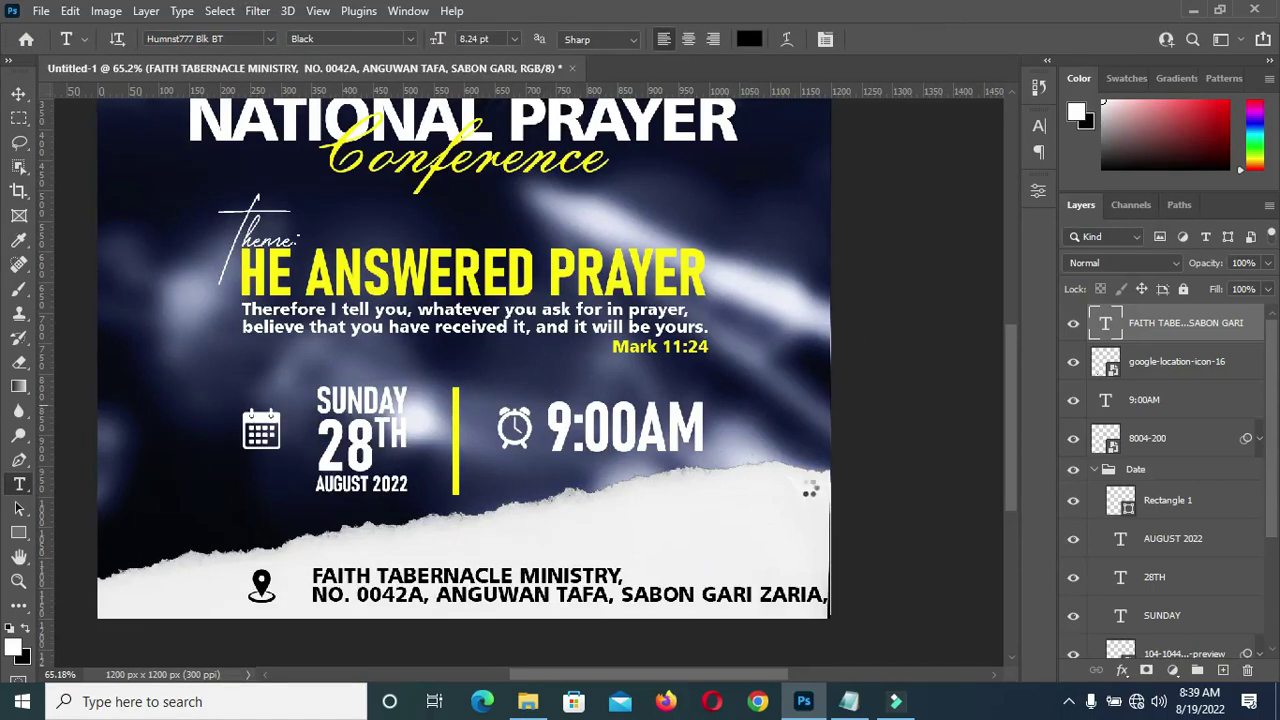
{"action": "scroll", "coordinate": [822, 395], "scroll_direction": "down", "scroll_amount": 1}
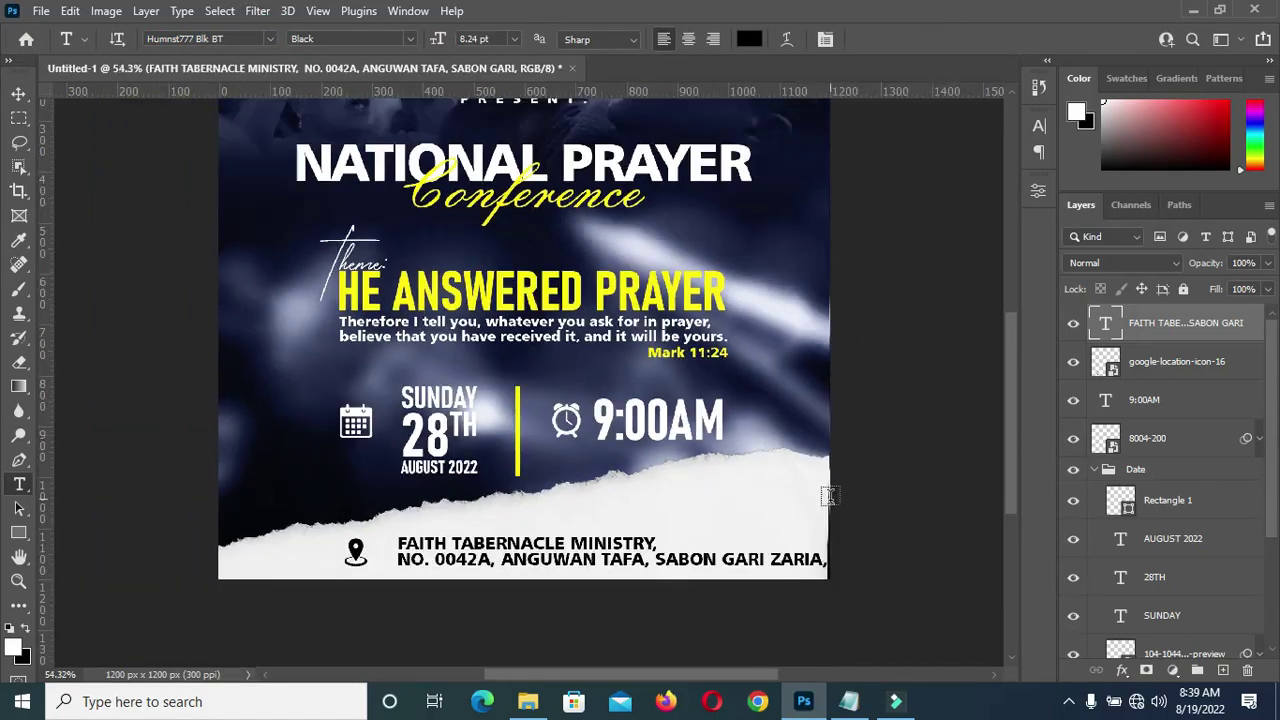
{"action": "left_click", "coordinate": [18, 93]}
{"action": "scroll", "coordinate": [857, 594], "scroll_direction": "up", "scroll_amount": 1}
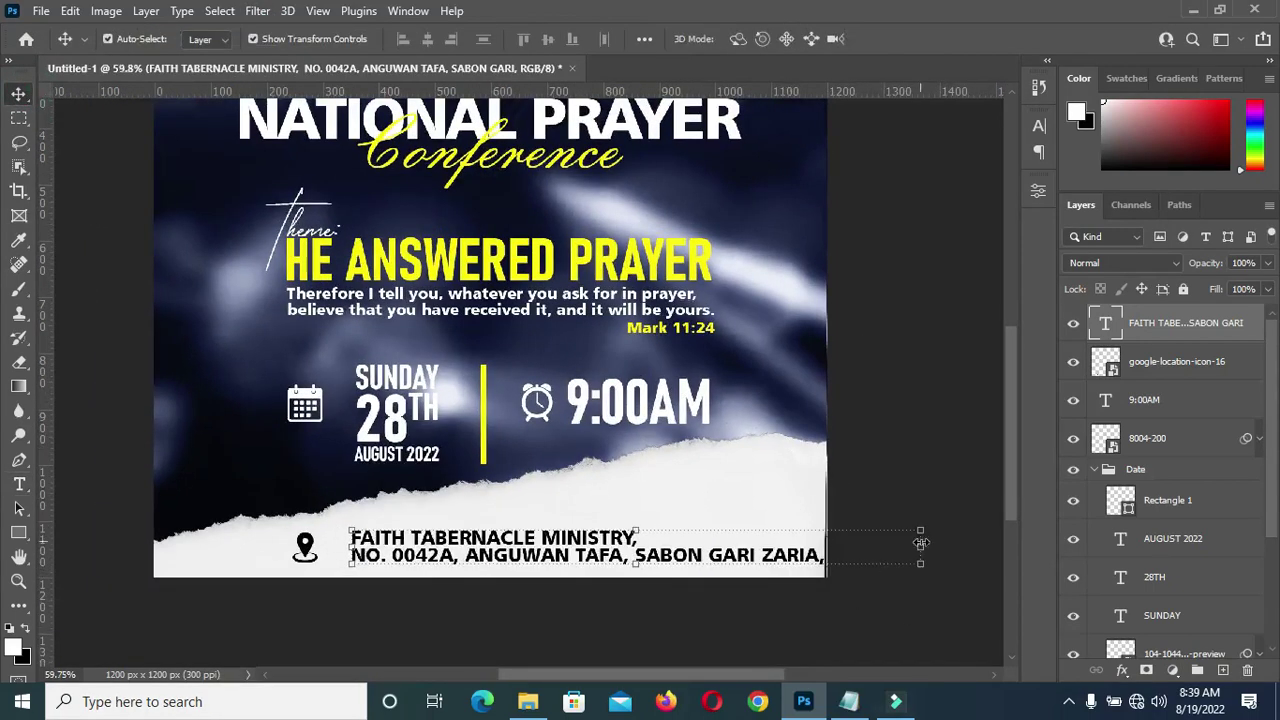
{"action": "left_click_drag", "start_coordinate": [921, 548], "coordinate": [709, 551]}
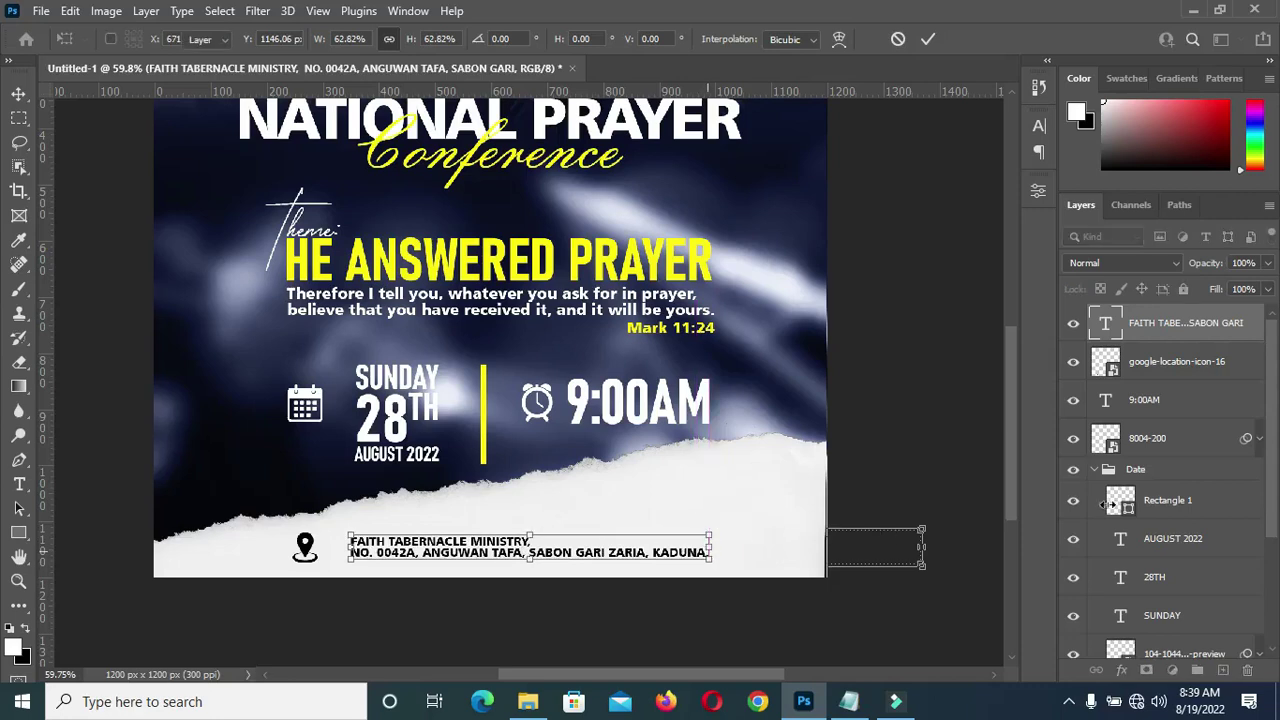
{"action": "key", "text": "Return"}
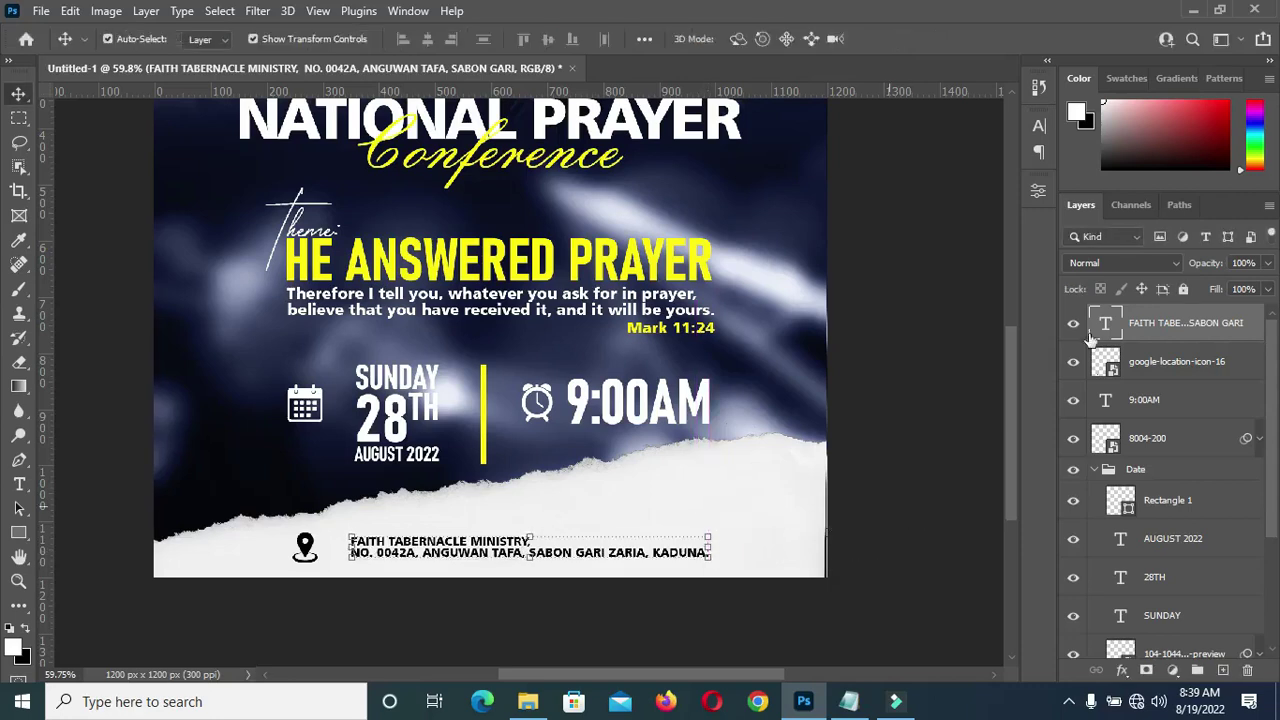
{"action": "scroll", "coordinate": [726, 445], "scroll_direction": "up", "scroll_amount": 2}
Change the address text's leading to 6 pt in the Character panel
{"action": "left_click", "coordinate": [1039, 126]}
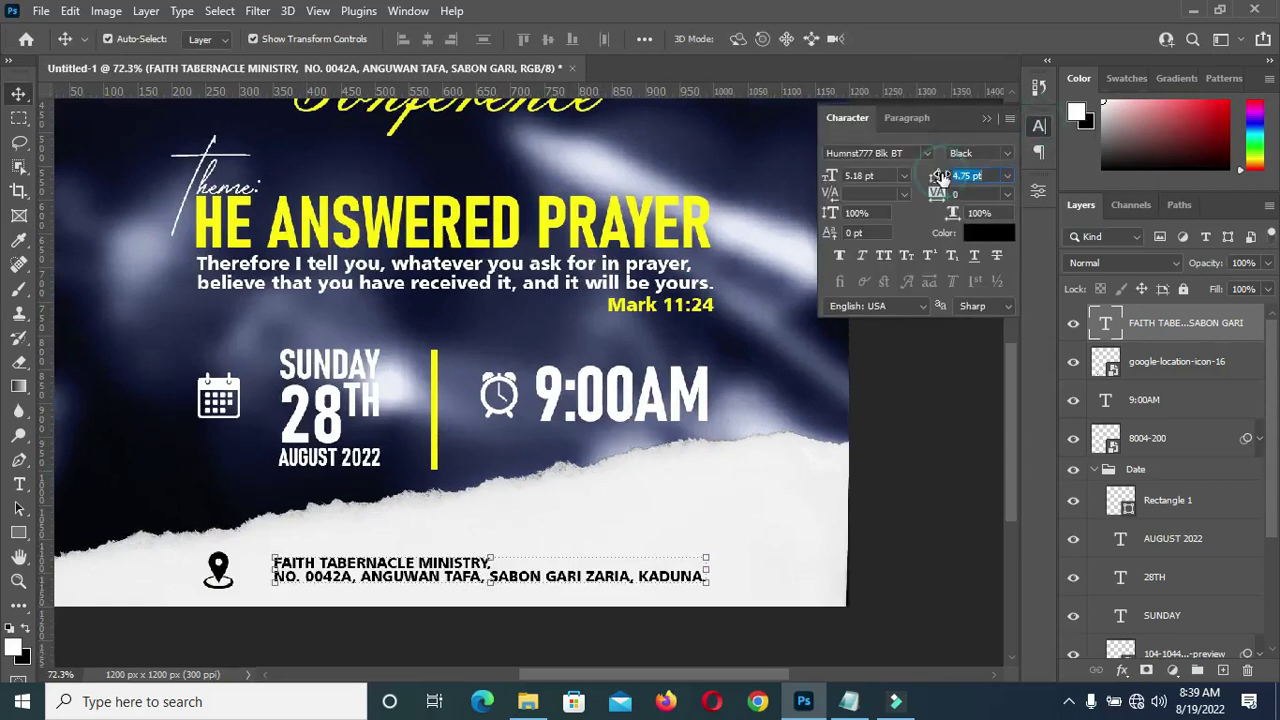
{"action": "left_click_drag", "start_coordinate": [940, 176], "coordinate": [941, 176]}
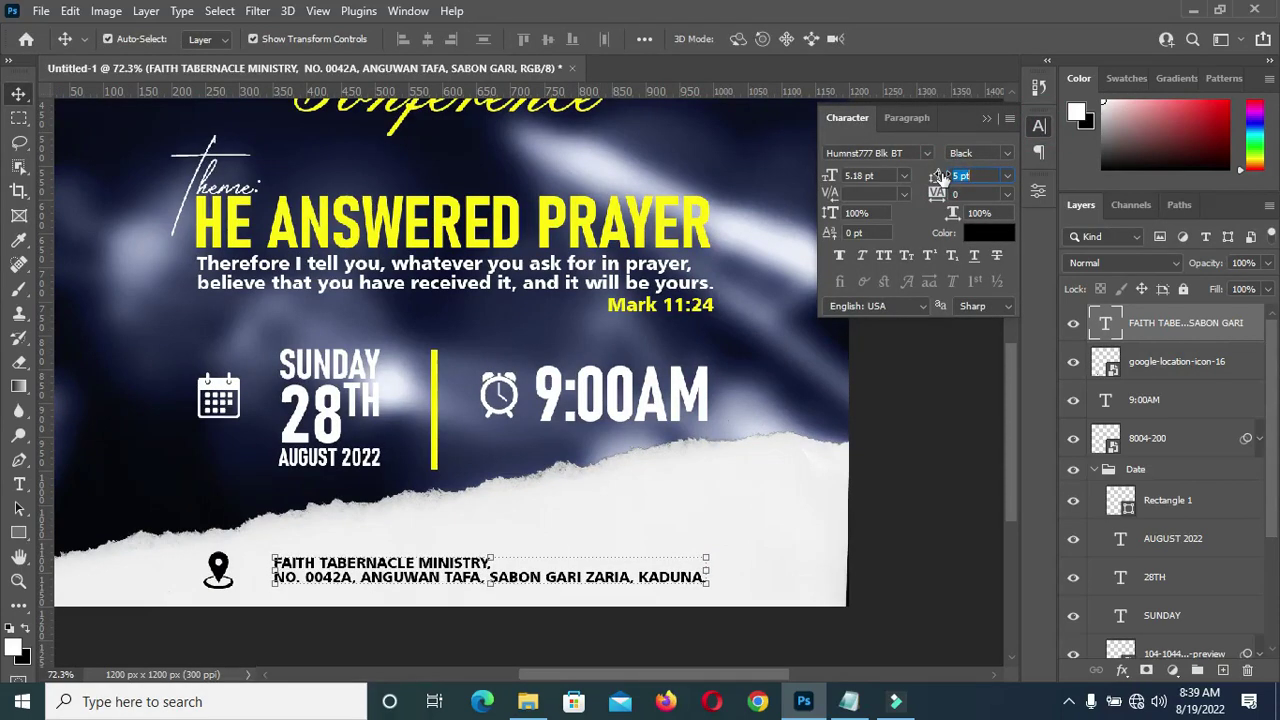
{"action": "left_click_drag", "start_coordinate": [940, 176], "coordinate": [938, 176]}
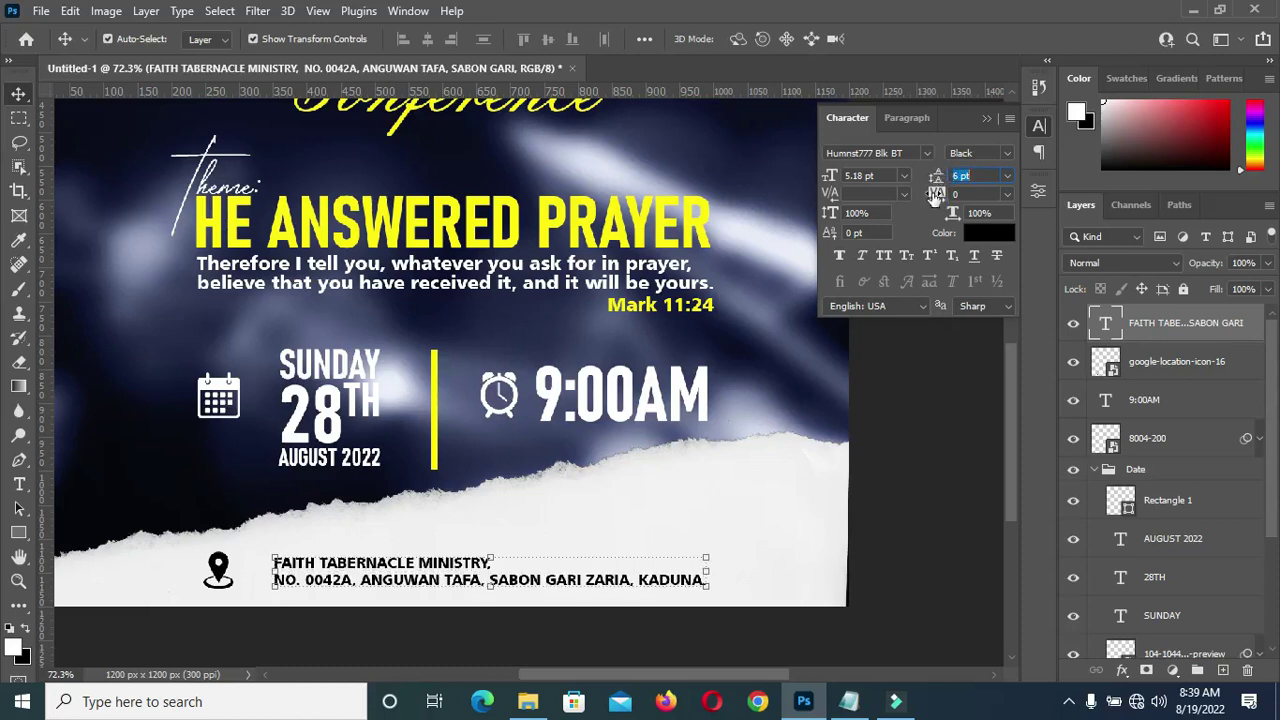
{"action": "left_click", "coordinate": [987, 118]}
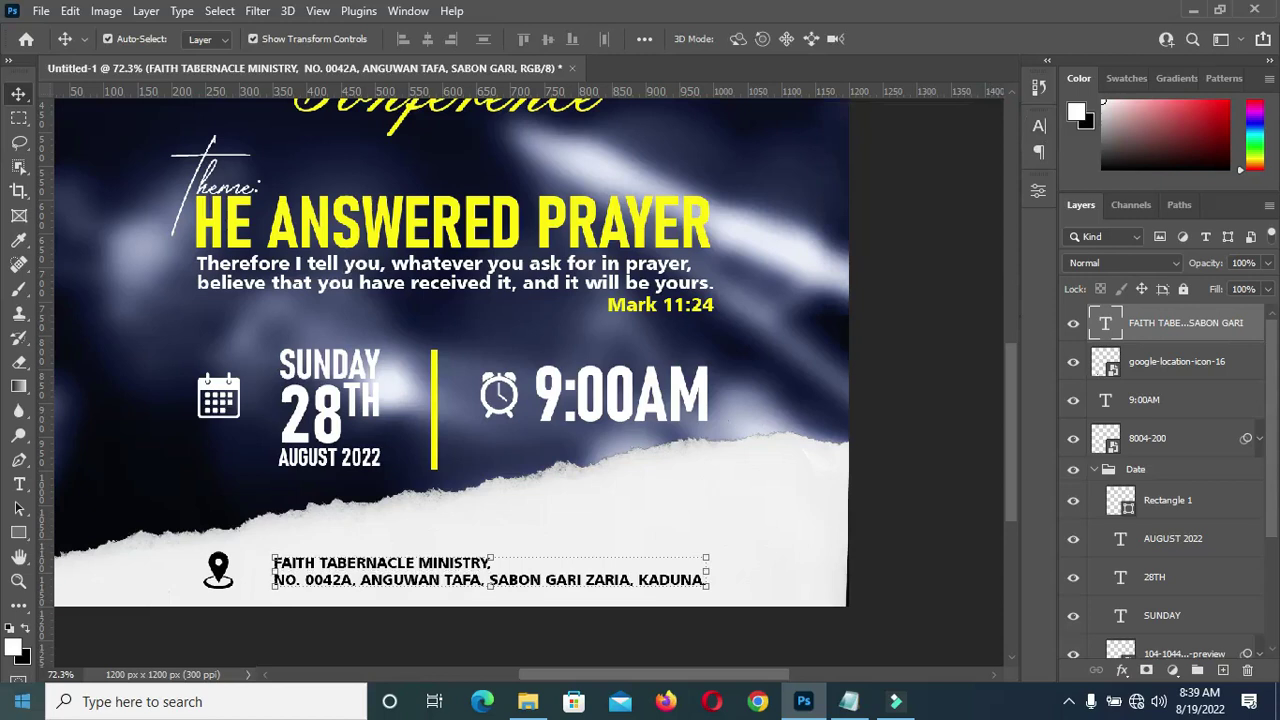
{"action": "scroll", "coordinate": [437, 520], "scroll_direction": "down", "scroll_amount": 3}
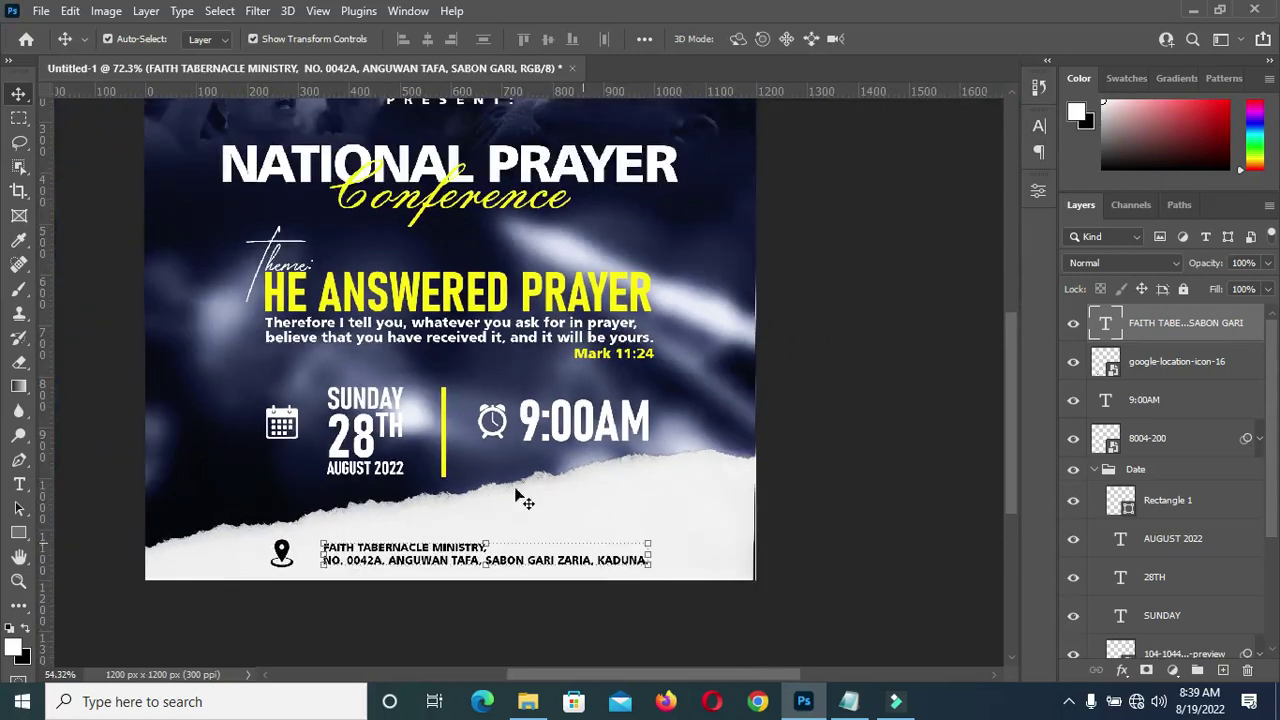
{"action": "scroll", "coordinate": [323, 540], "scroll_direction": "up", "scroll_amount": 1}
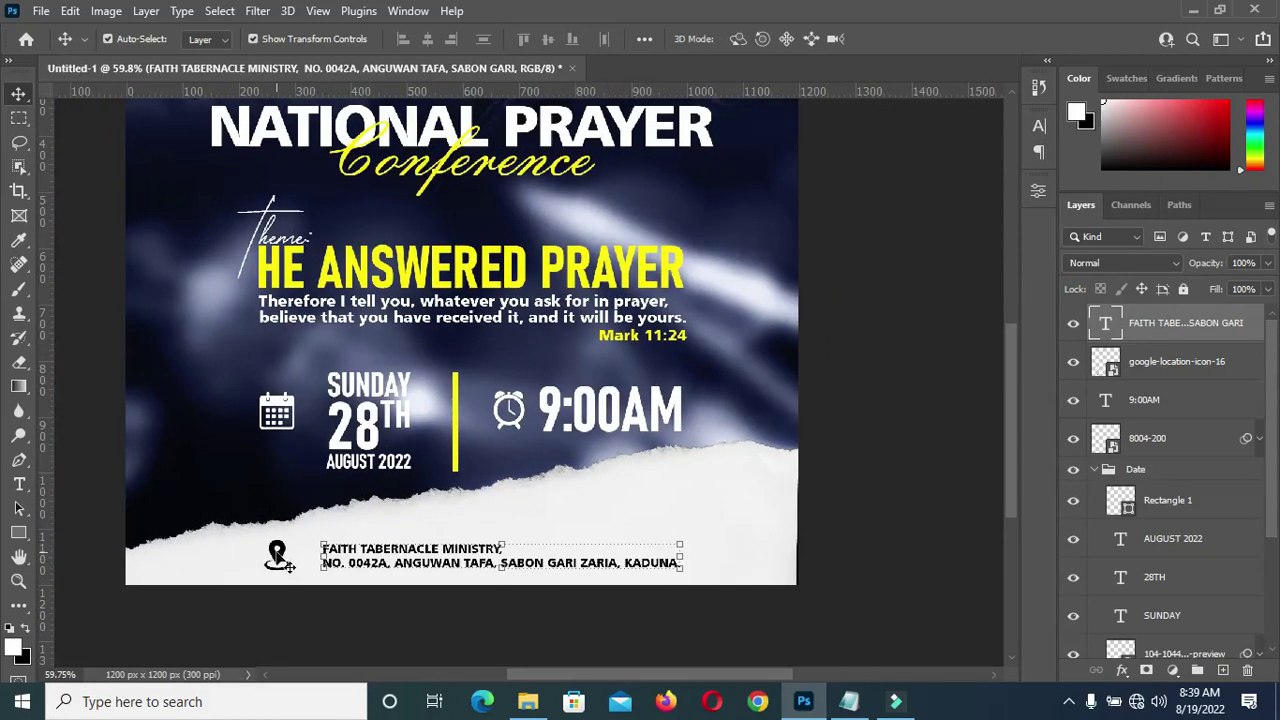
Nudge the location pin slightly right and scale it down to 0.93%
{"action": "left_click", "coordinate": [283, 563]}
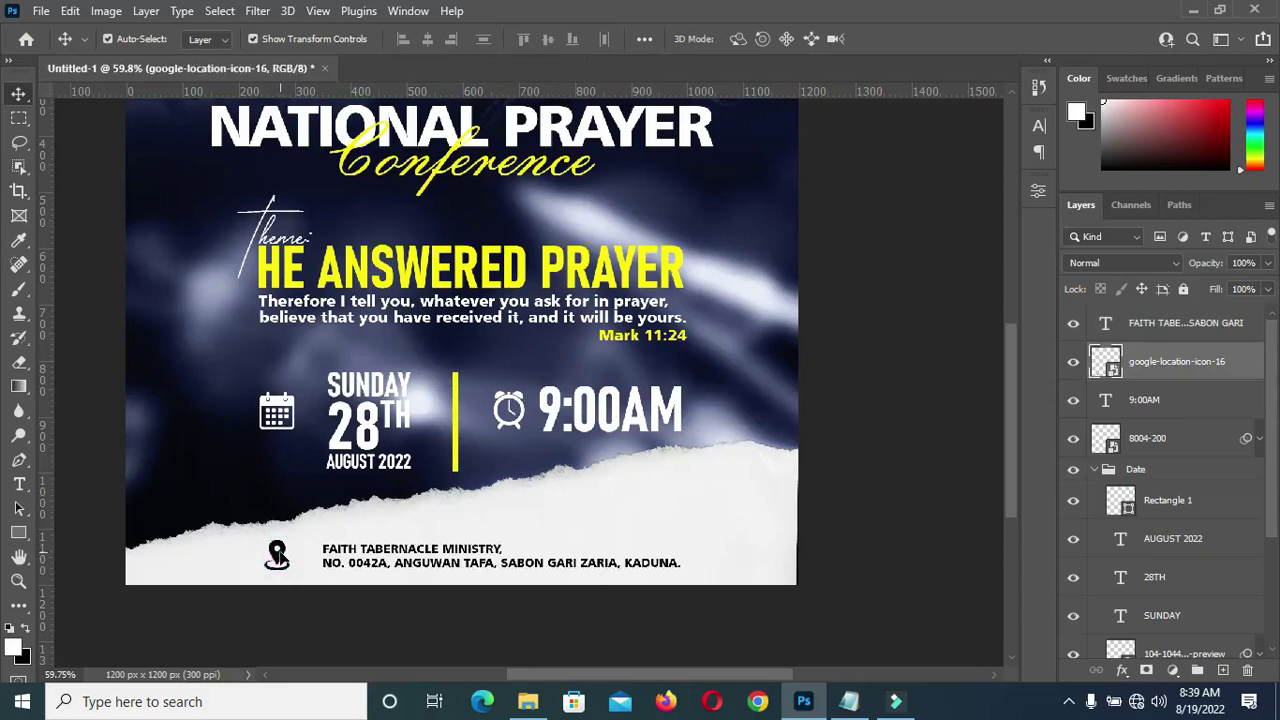
{"action": "left_click_drag", "start_coordinate": [279, 558], "coordinate": [284, 560]}
{"action": "scroll", "coordinate": [278, 592], "scroll_direction": "up", "scroll_amount": 2}
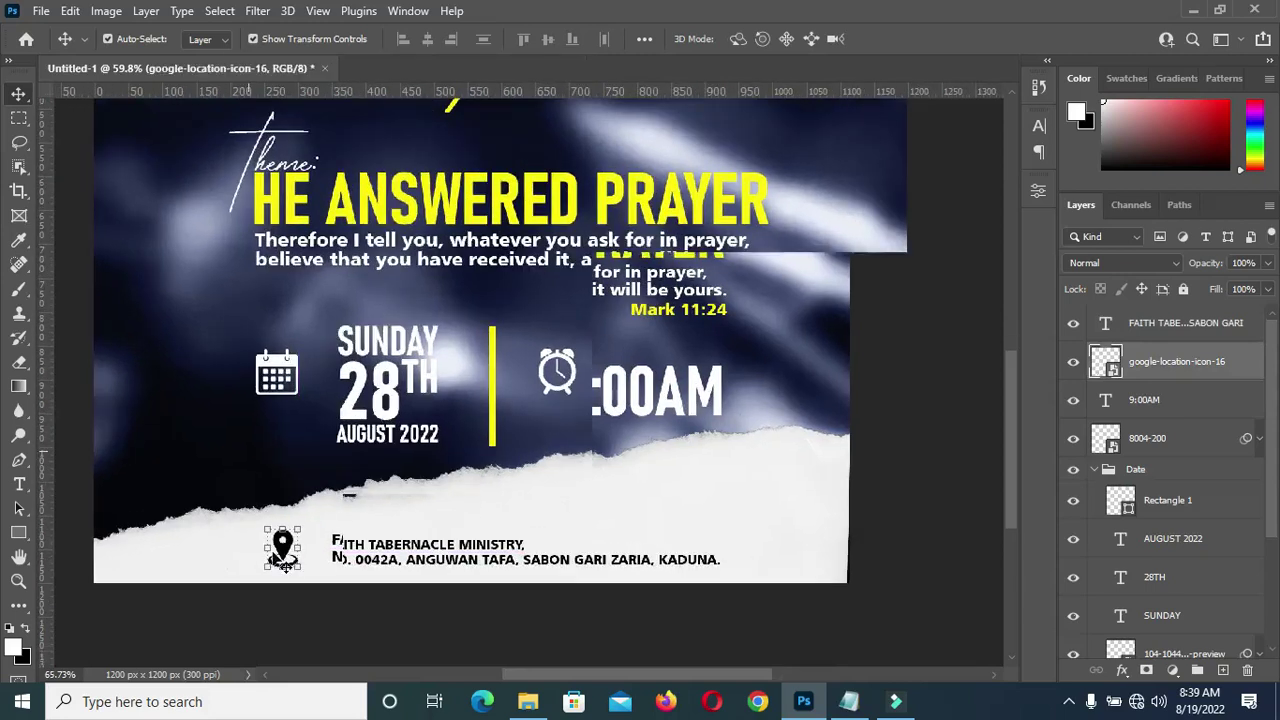
{"action": "left_click_drag", "start_coordinate": [260, 569], "coordinate": [262, 561]}
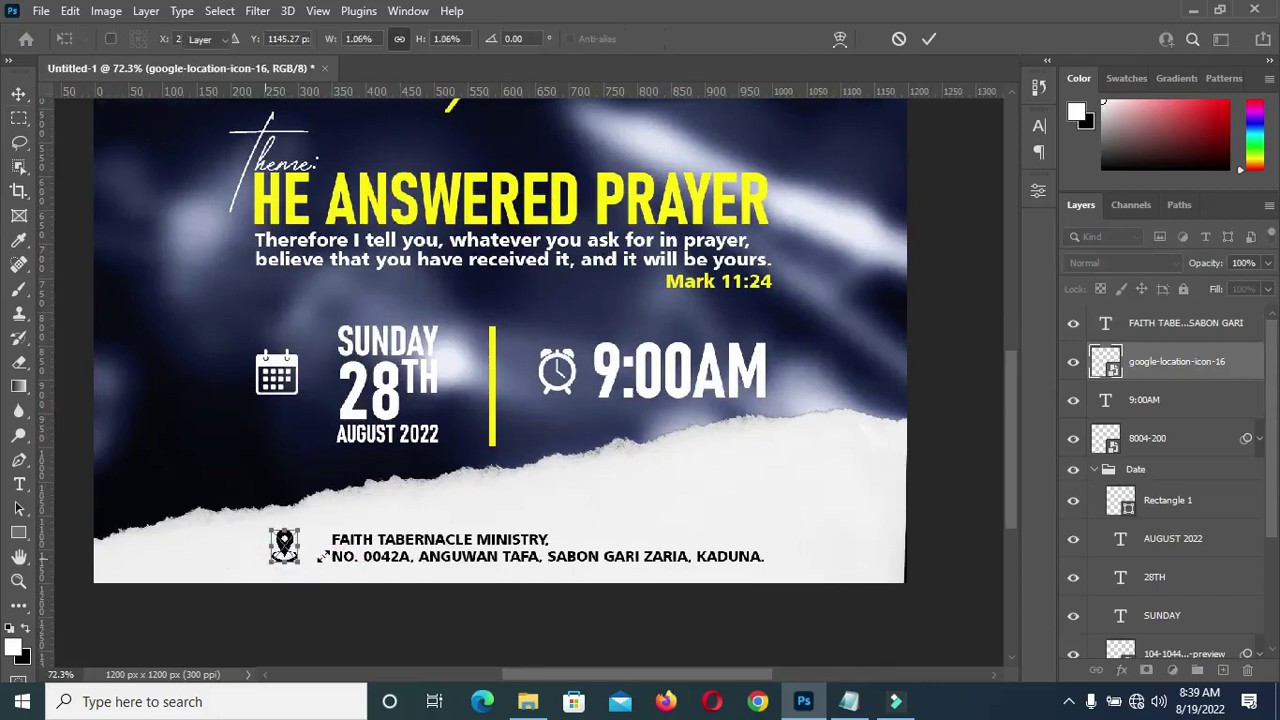
{"action": "key", "text": "Return"}
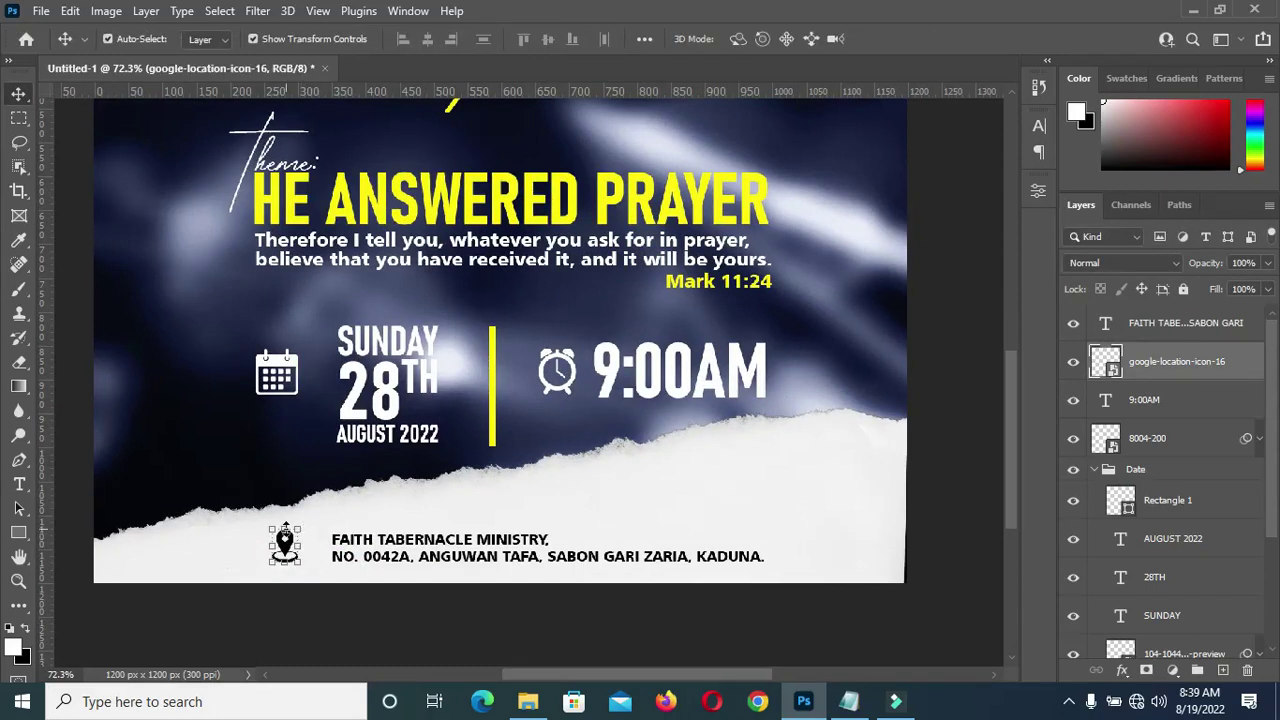
{"action": "key", "text": "ctrl+t"}
{"action": "left_click_drag", "start_coordinate": [284, 527], "coordinate": [285, 533]}
{"action": "left_click", "coordinate": [928, 40]}
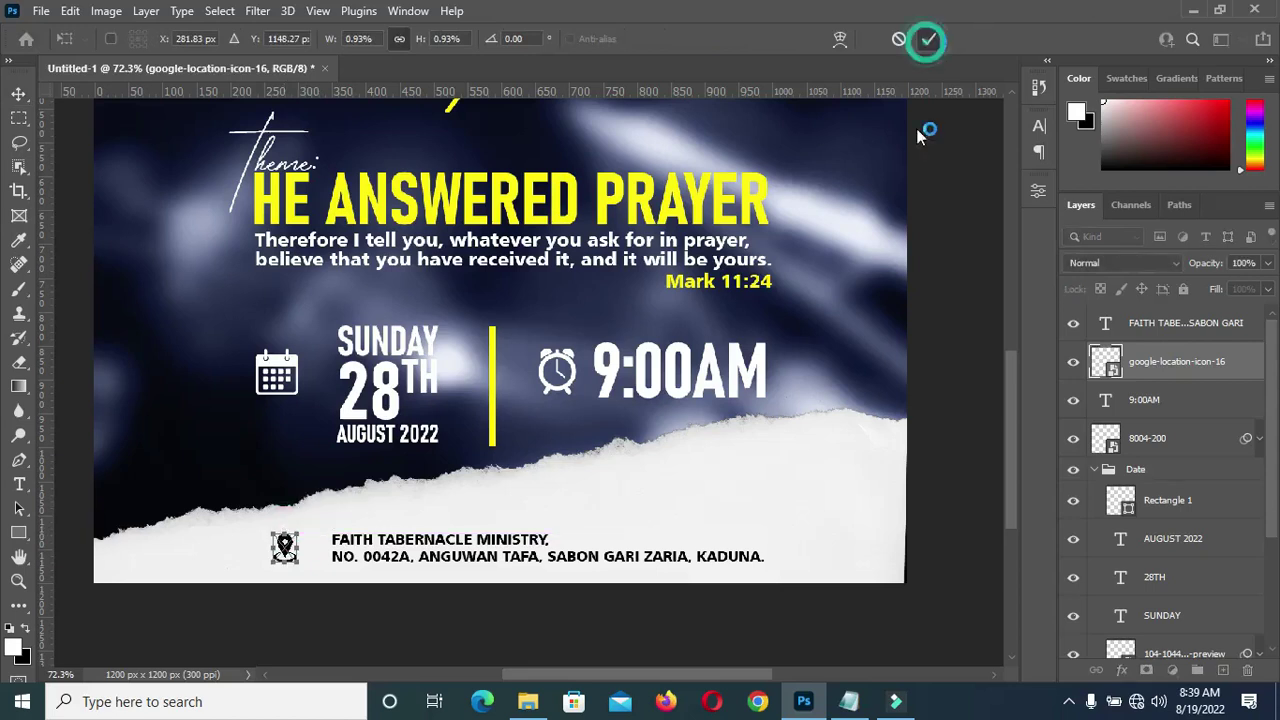
{"action": "scroll", "coordinate": [650, 430], "scroll_direction": "down", "scroll_amount": 5}
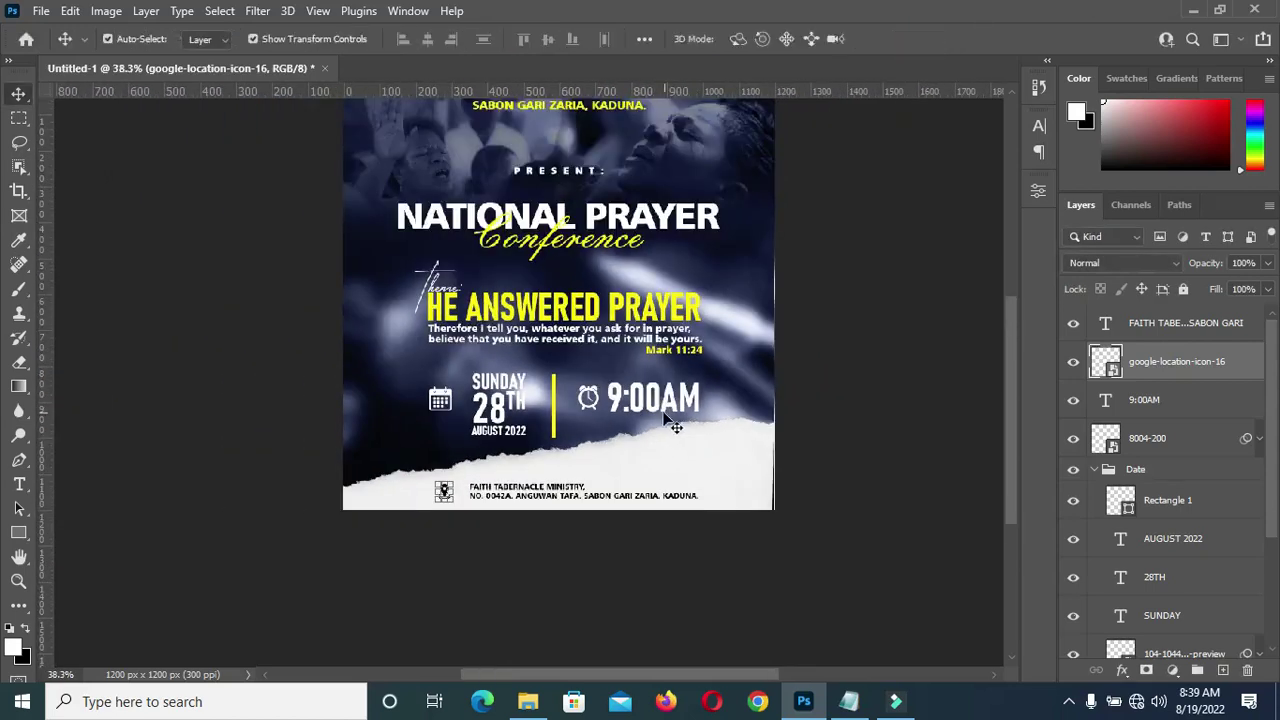
Select the address text and pin icon layers, group them with Ctrl+G, and name the group Location
{"action": "key", "text": "ctrl+0"}
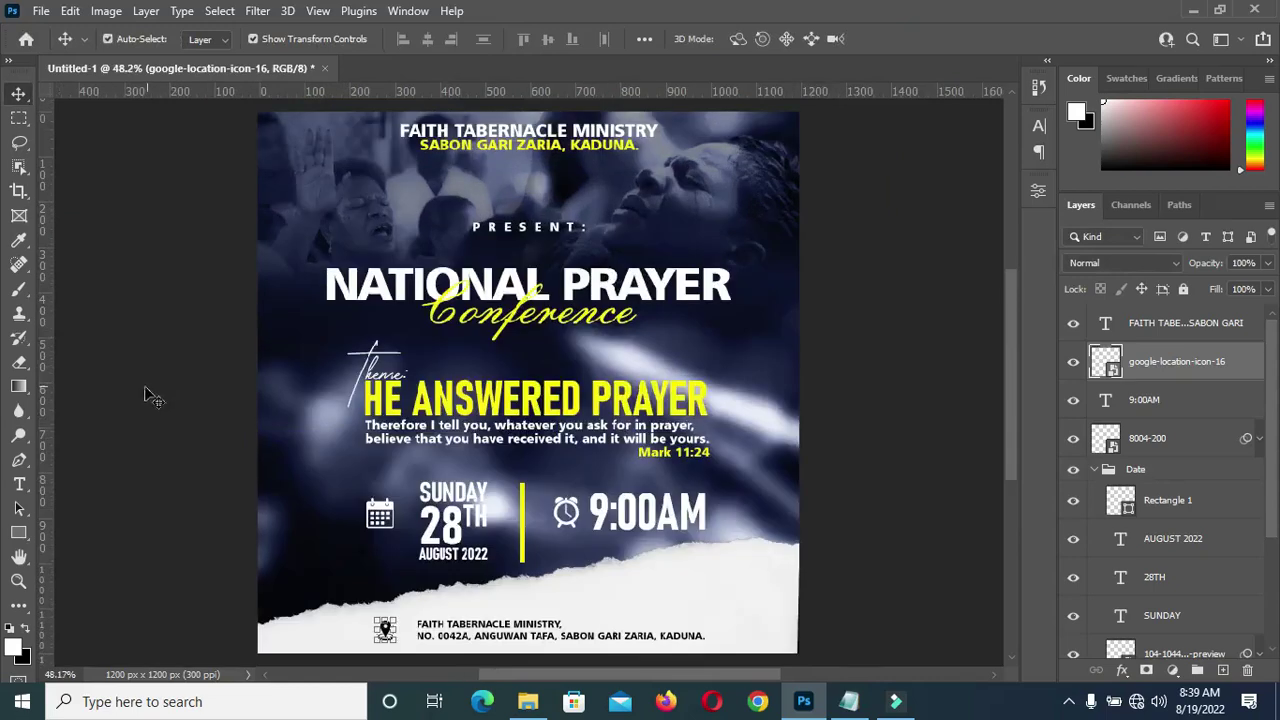
{"action": "left_click", "coordinate": [866, 237]}
{"action": "scroll", "coordinate": [650, 285], "scroll_direction": "down", "scroll_amount": 1}
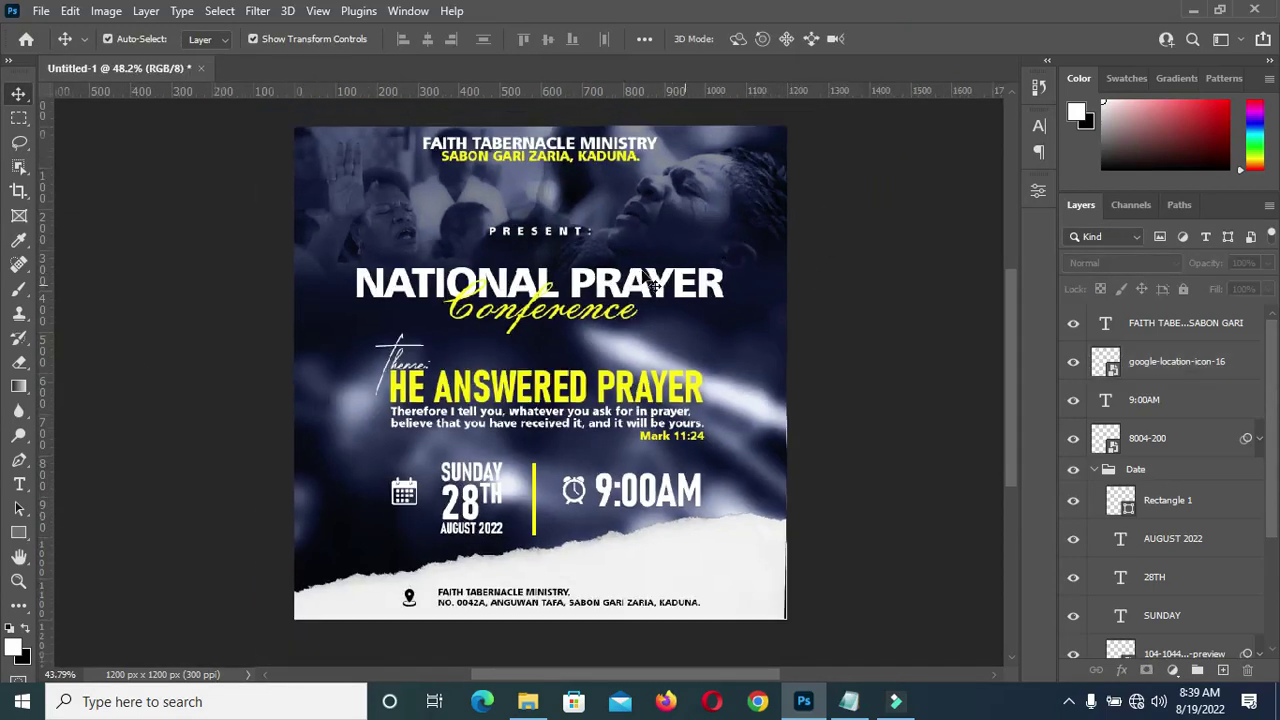
{"action": "left_click", "coordinate": [1152, 326]}
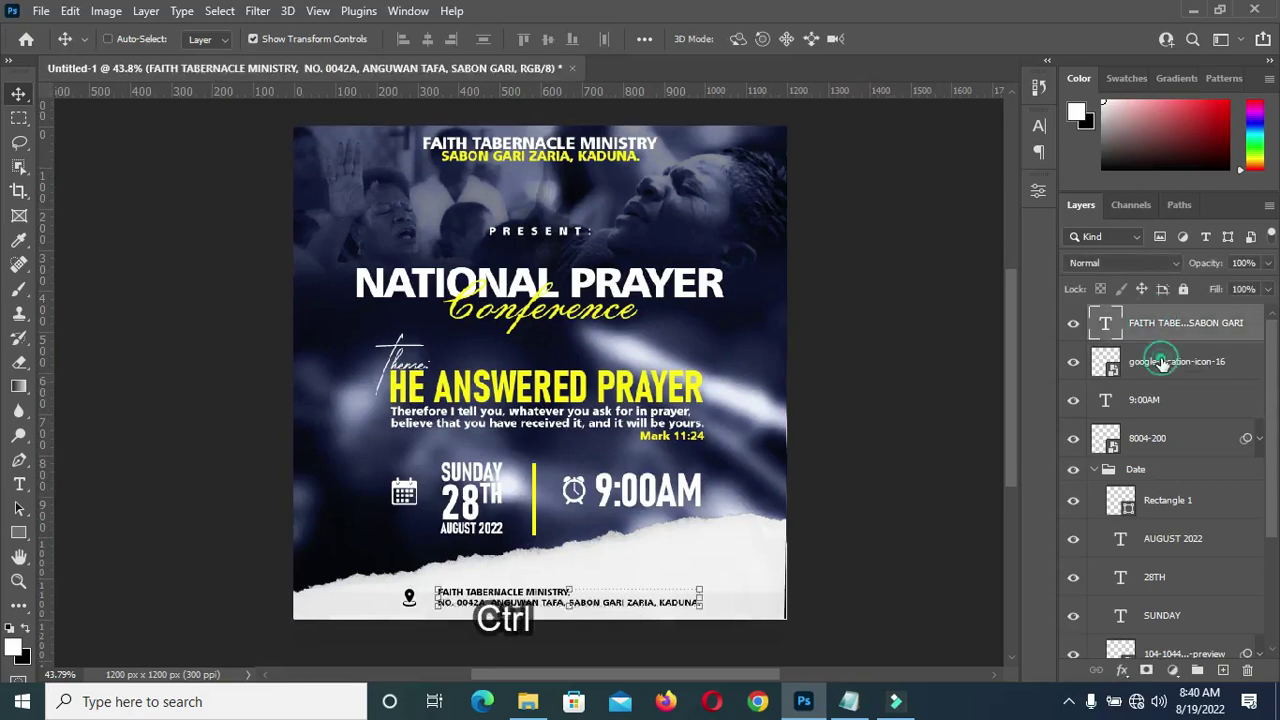
{"action": "left_click", "coordinate": [1162, 362], "text": "ctrl"}
{"action": "key", "text": "ctrl+g"}
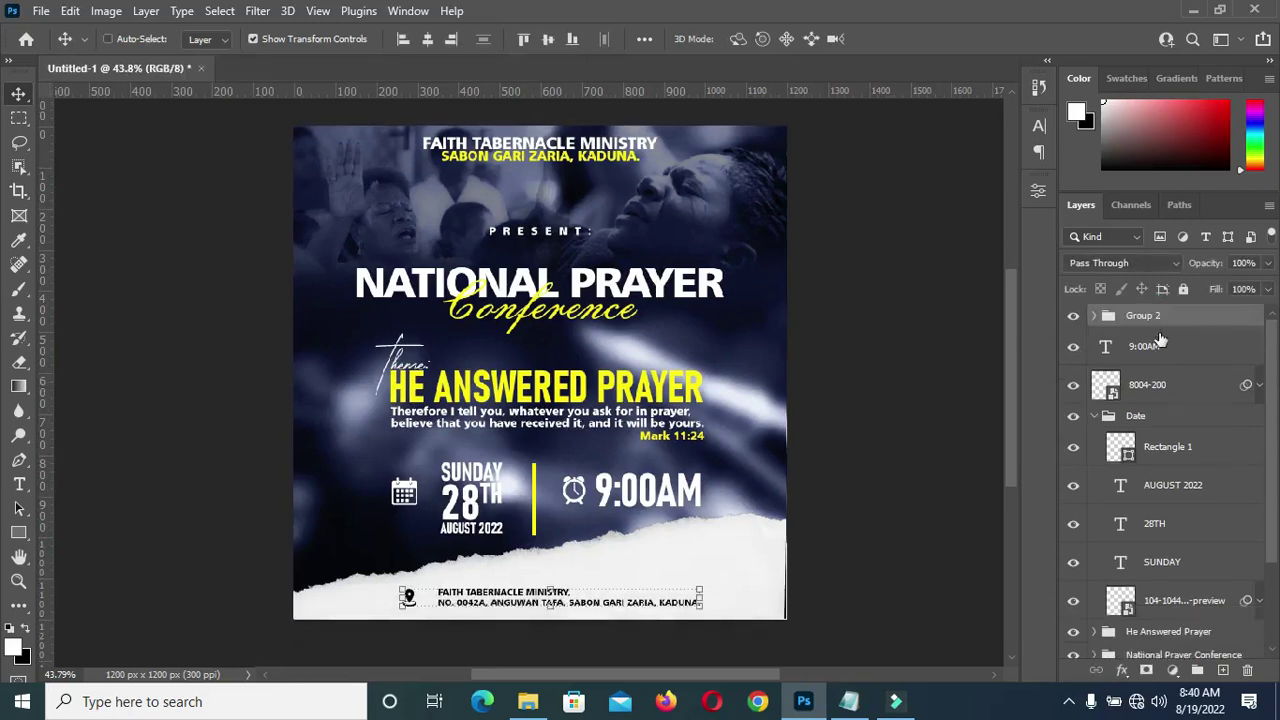
{"action": "double_click", "coordinate": [1141, 314]}
{"action": "type", "text": "Location"}
{"action": "key", "text": "Return"}
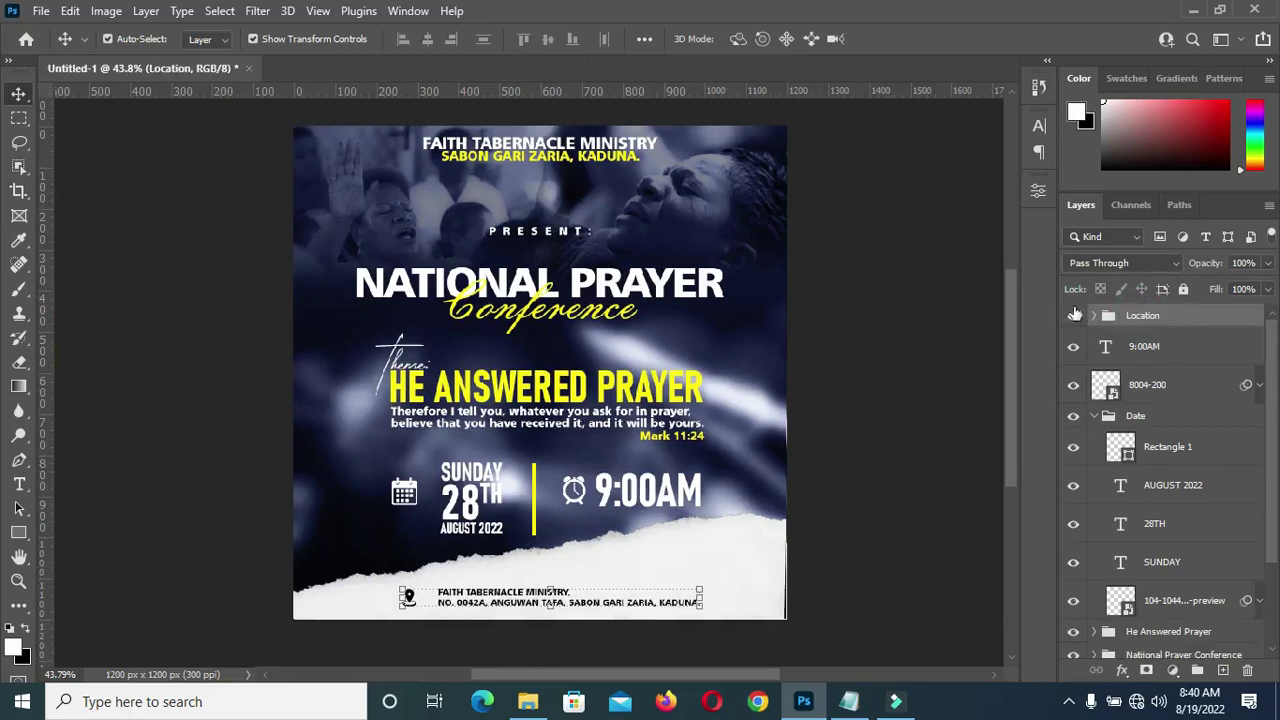
Group the 9:00AM text and clock icon layers and name the group Time
{"action": "left_click", "coordinate": [1168, 358]}
{"action": "left_click", "coordinate": [1165, 386], "text": "ctrl"}
{"action": "key", "text": "ctrl+g"}
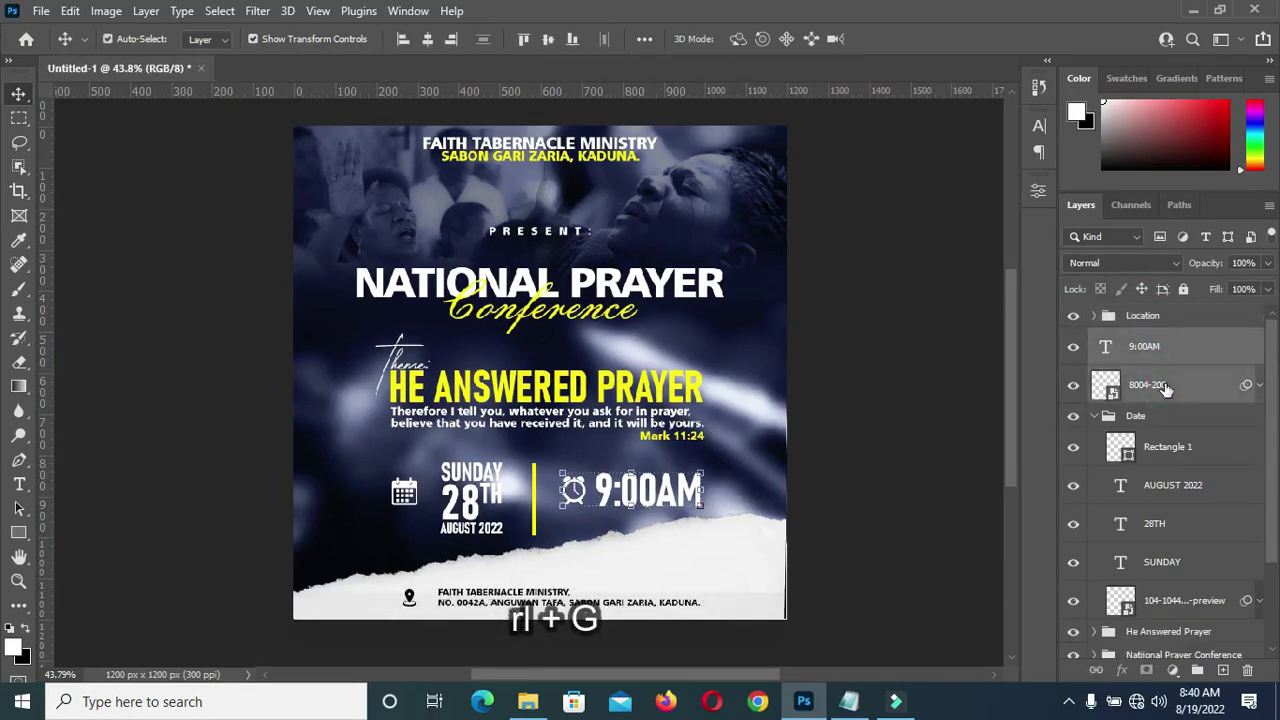
{"action": "double_click", "coordinate": [1143, 339]}
{"action": "type", "text": "Time"}
{"action": "key", "text": "Return"}
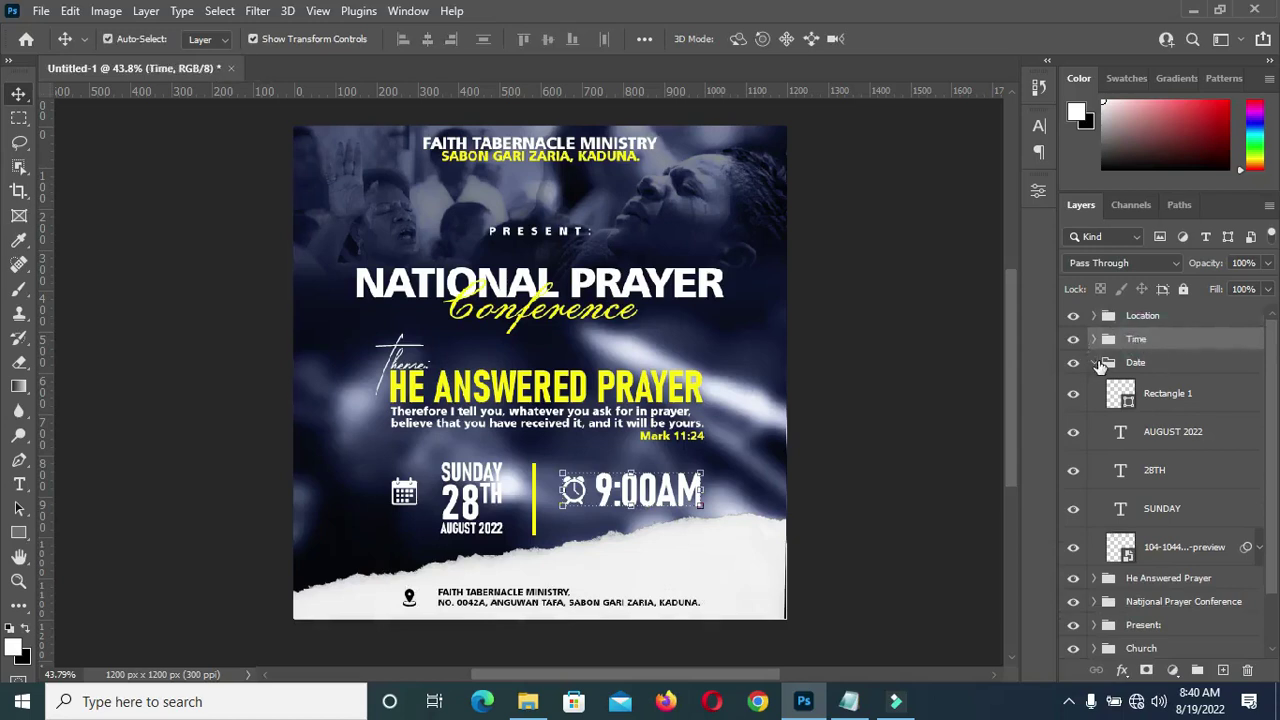
Collapse the Date group and select the NATIONAL PRAYER Conference title group
{"action": "left_click", "coordinate": [1095, 363]}
{"action": "left_click", "coordinate": [928, 334]}
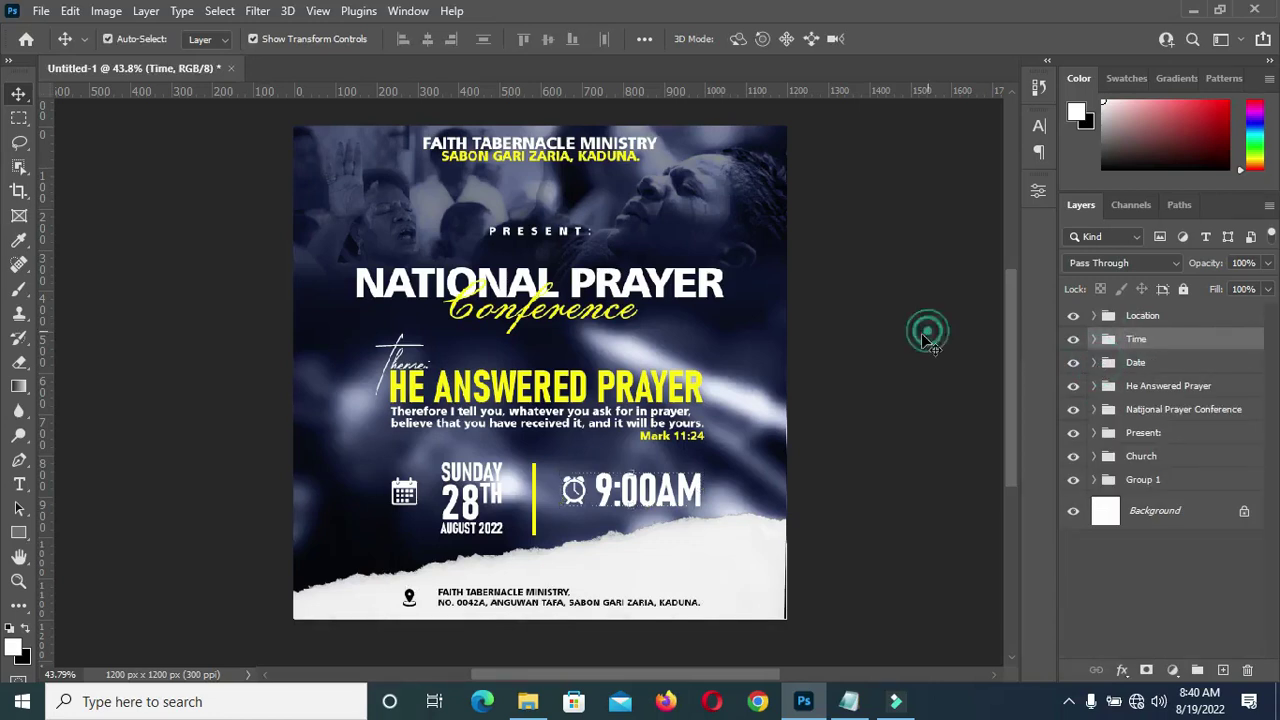
{"action": "scroll", "coordinate": [749, 420], "scroll_direction": "up", "scroll_amount": 1}
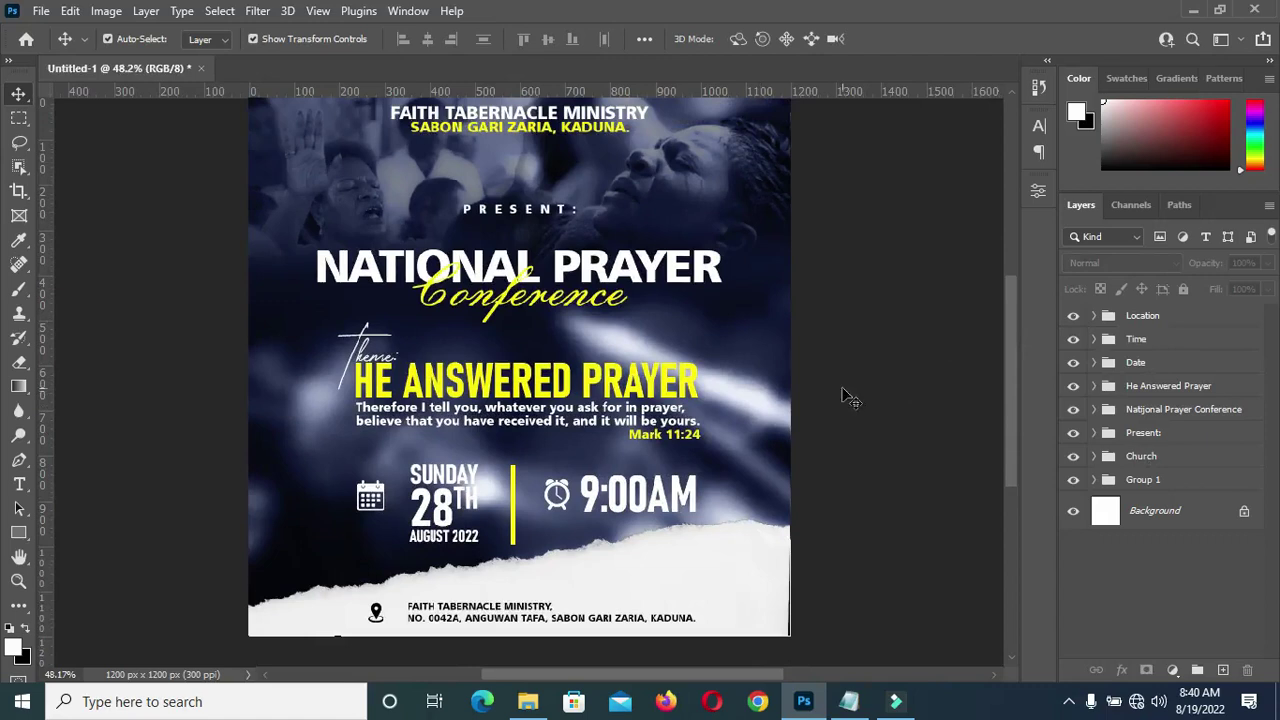
{"action": "left_click", "coordinate": [1149, 418]}
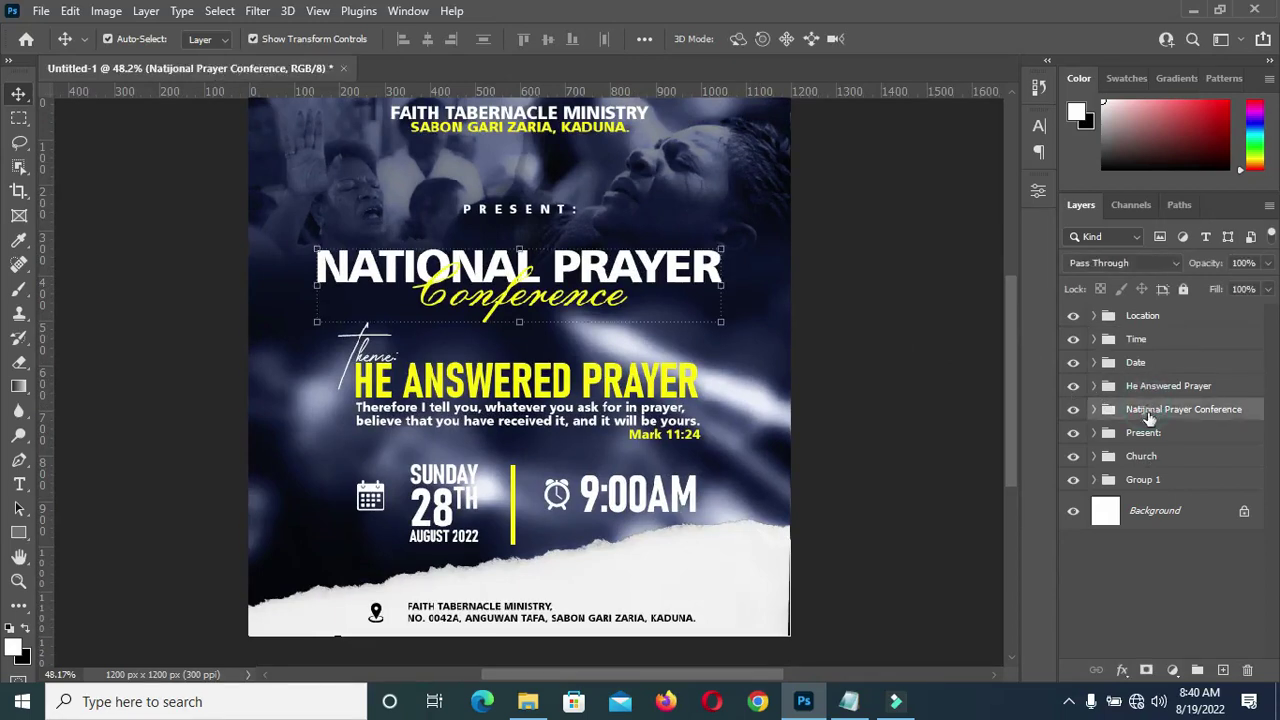
Apply a drop shadow to the title group: opacity 86%, distance 4 px, spread 9%, size 8 px
{"action": "left_click", "coordinate": [1126, 671]}
{"action": "left_click", "coordinate": [1140, 640]}
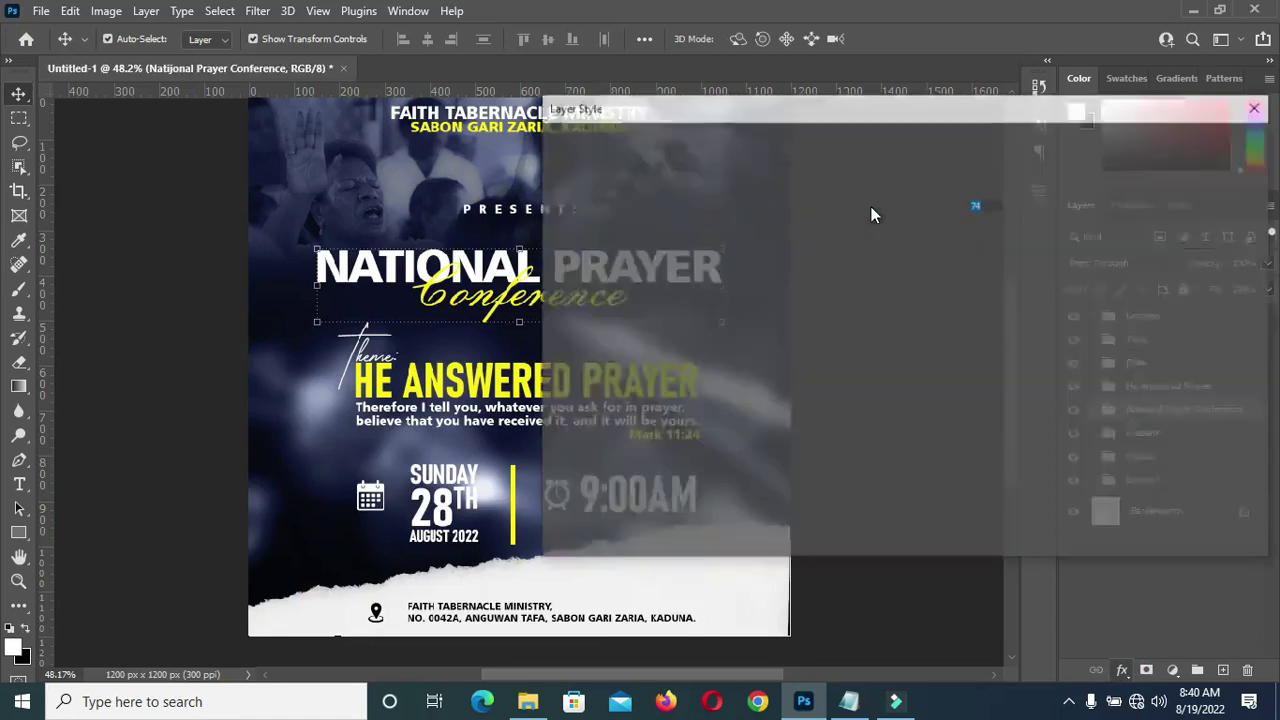
{"action": "left_click_drag", "start_coordinate": [780, 107], "coordinate": [895, 104]}
{"action": "left_click_drag", "start_coordinate": [1051, 203], "coordinate": [1062, 205]}
{"action": "left_click_drag", "start_coordinate": [997, 104], "coordinate": [1033, 112]}
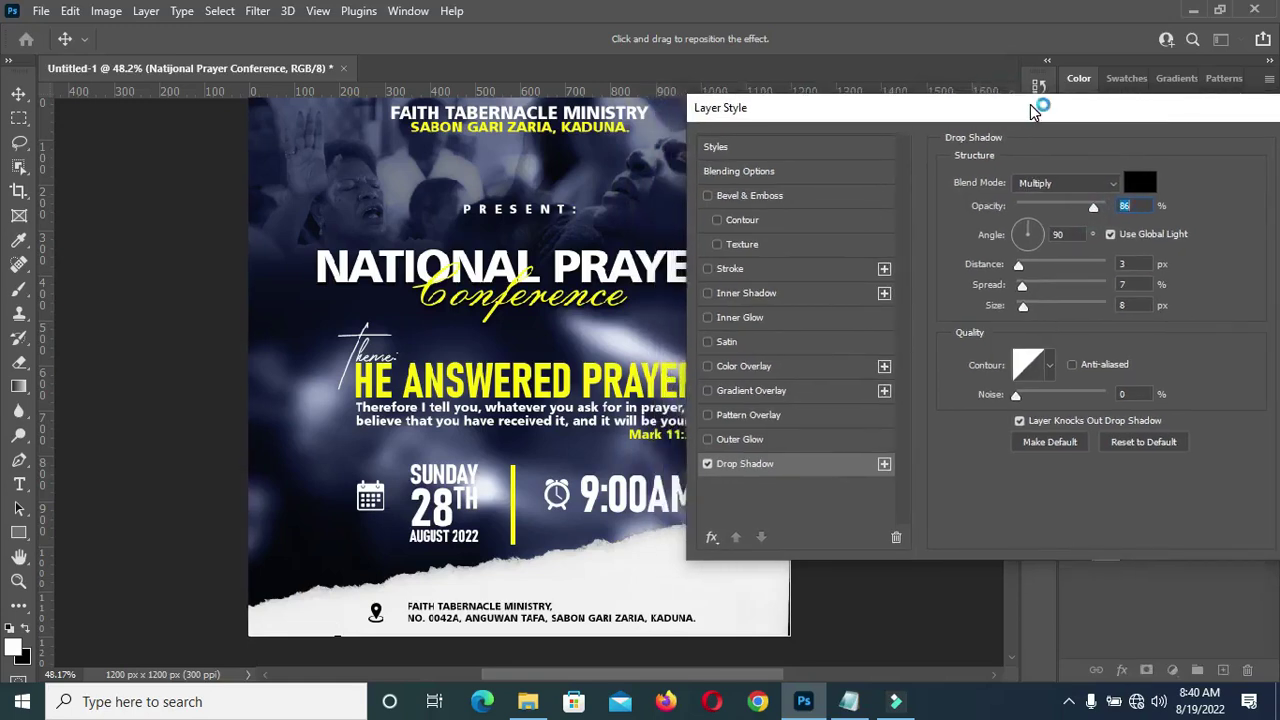
{"action": "left_click", "coordinate": [1128, 263]}
{"action": "left_click", "coordinate": [1122, 285]}
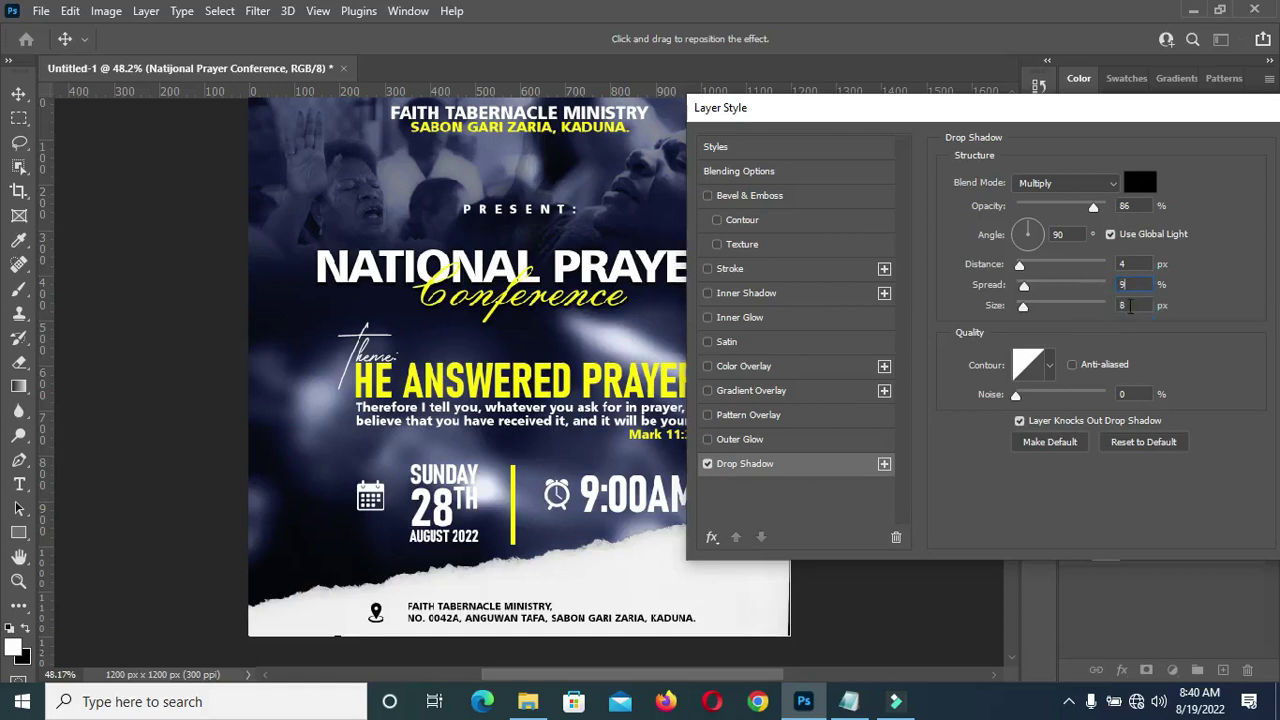
{"action": "left_click_drag", "start_coordinate": [981, 117], "coordinate": [794, 126]}
{"action": "left_click", "coordinate": [1155, 156]}
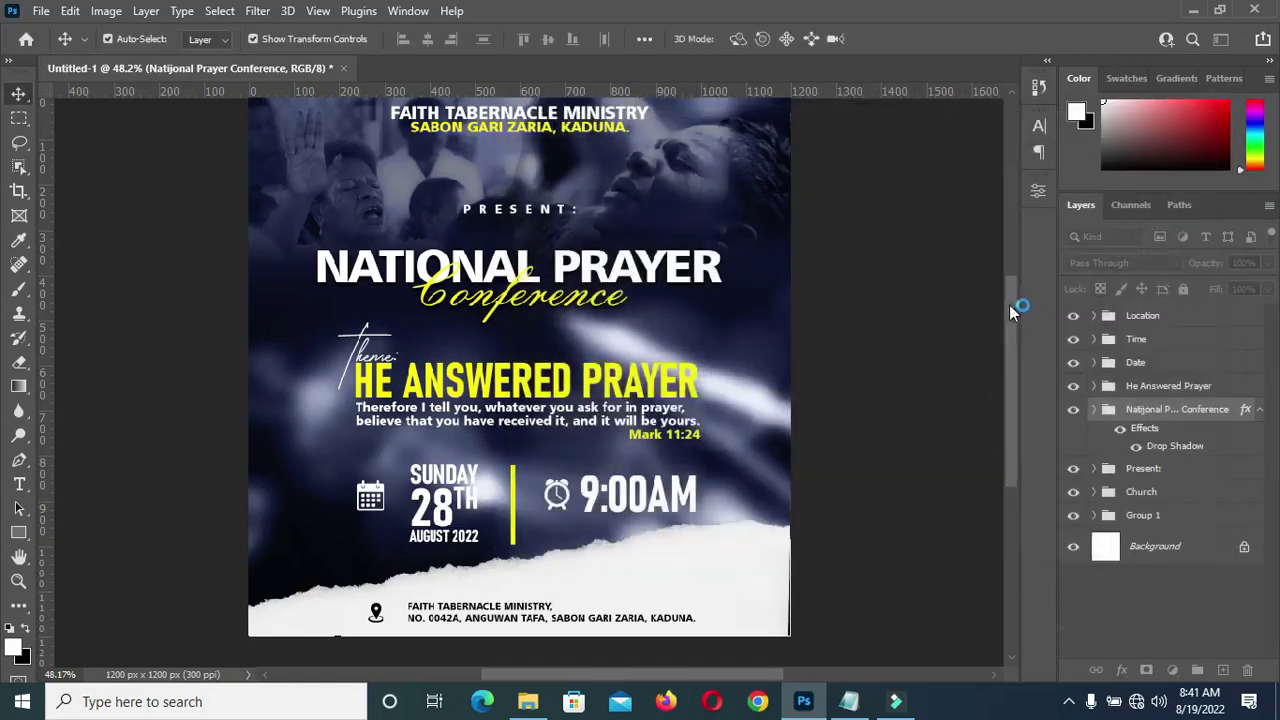
{"action": "left_click", "coordinate": [1258, 410]}
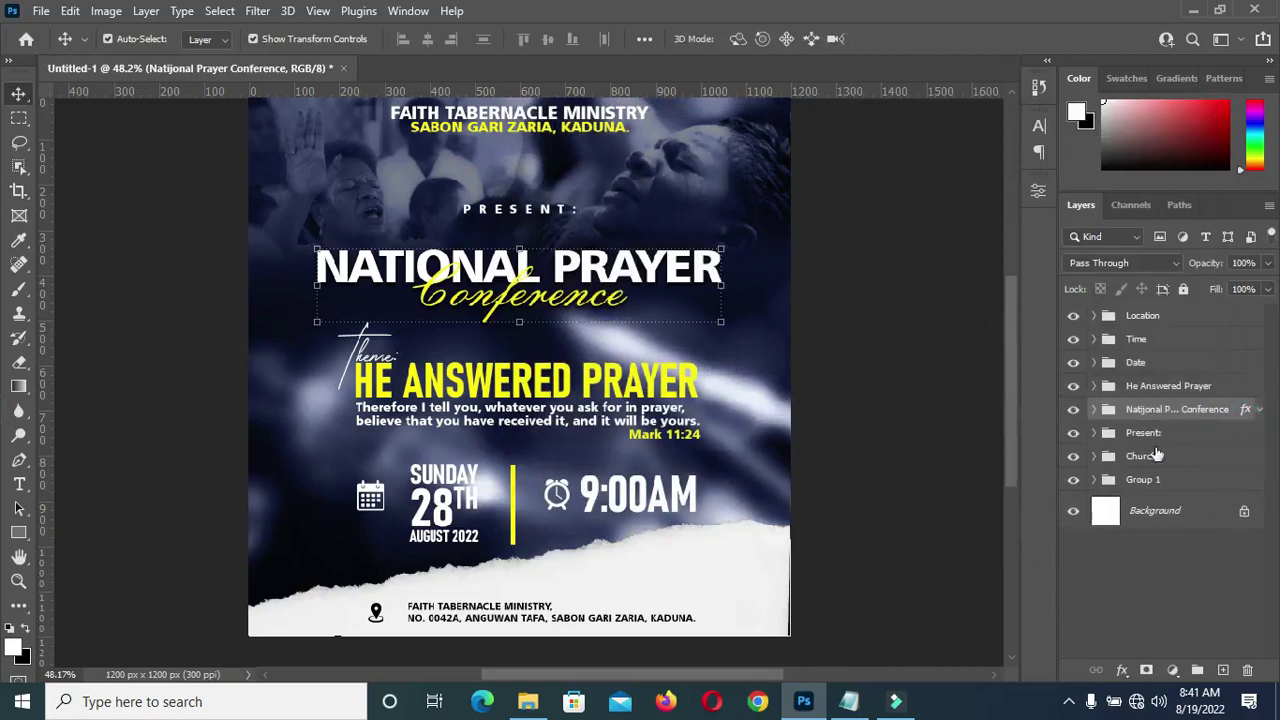
{"action": "left_click", "coordinate": [1150, 388]}
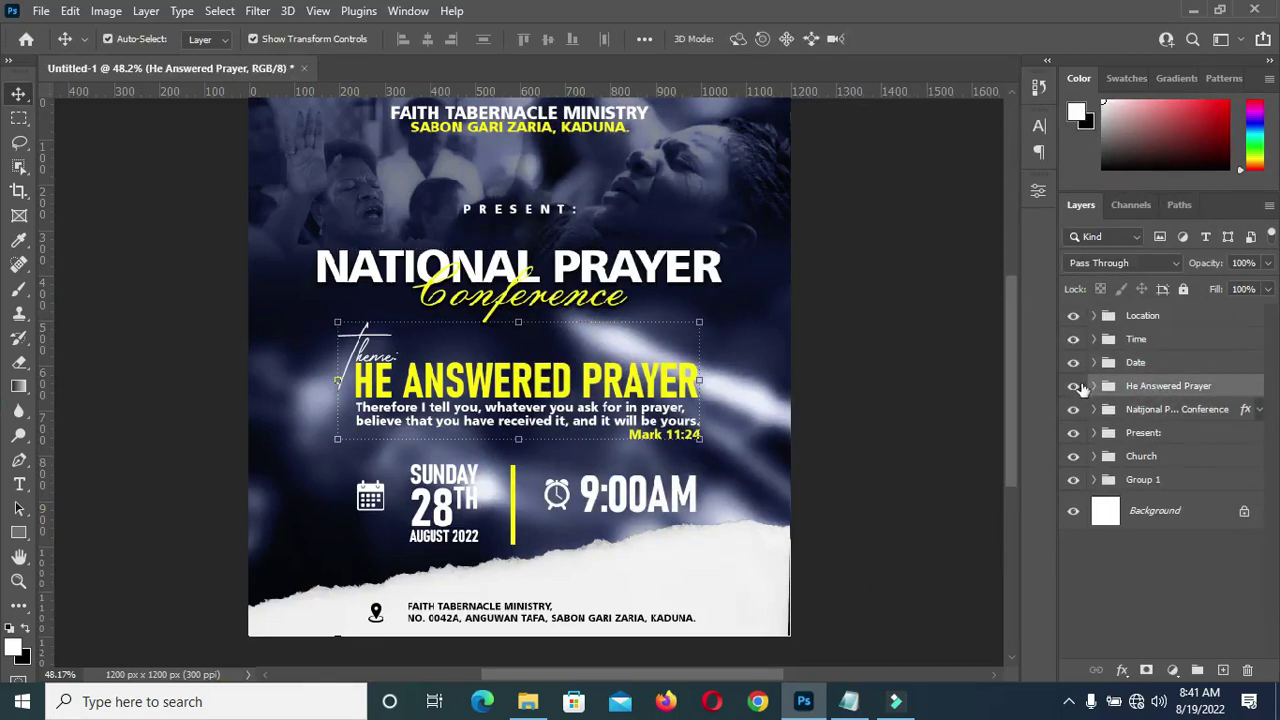
Expand the He Answered Prayer group and select the He Answered Prayer text layer
{"action": "left_click", "coordinate": [1093, 387]}
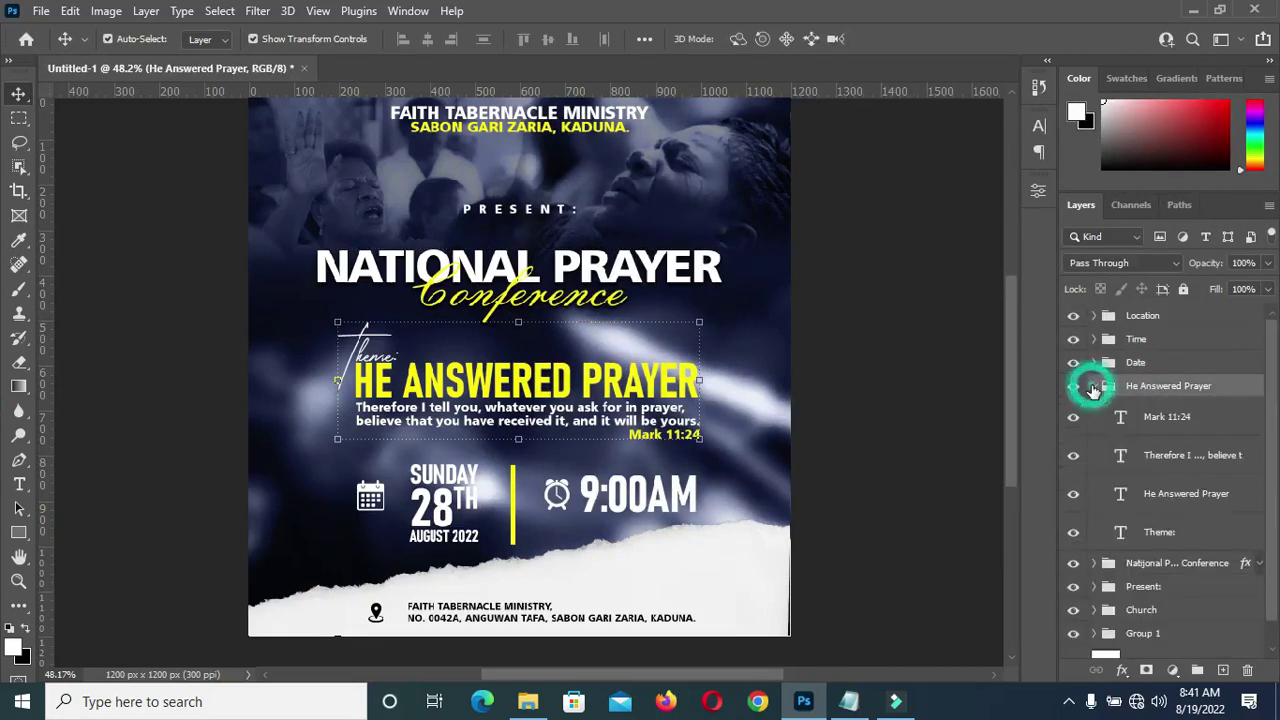
{"action": "left_click", "coordinate": [1163, 462]}
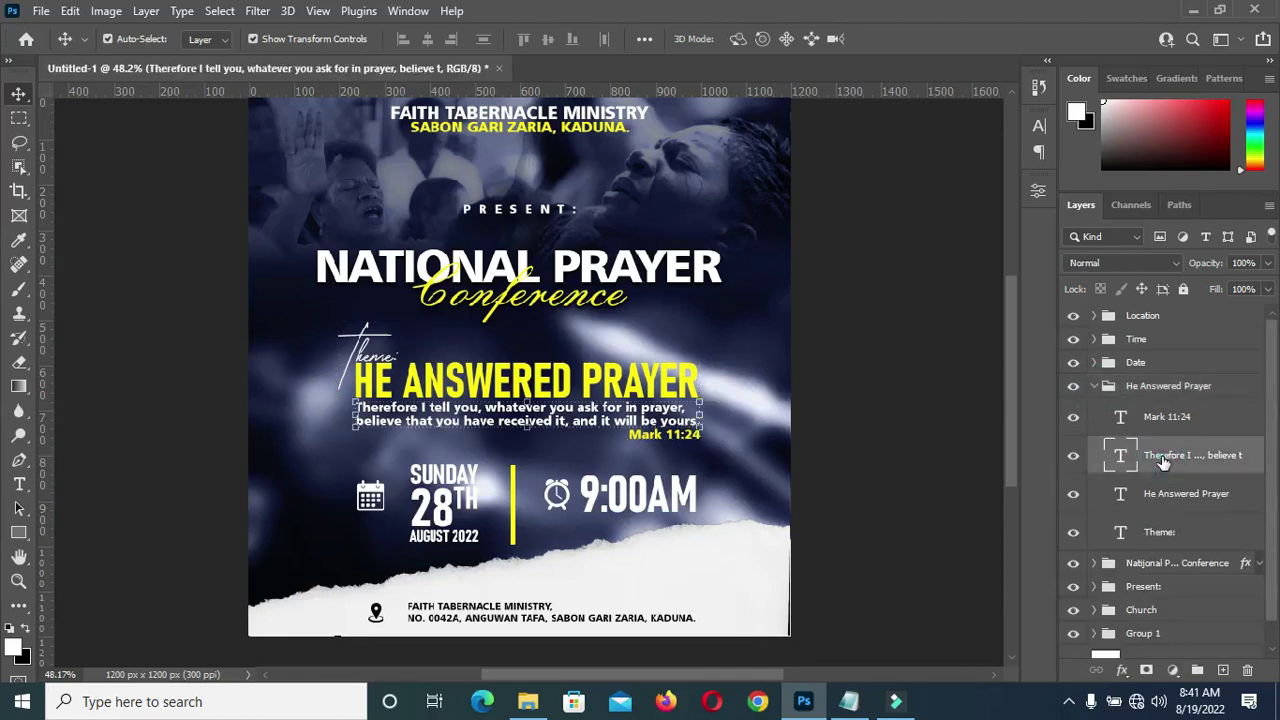
{"action": "left_click", "coordinate": [1176, 495]}
{"action": "left_click", "coordinate": [1177, 497]}
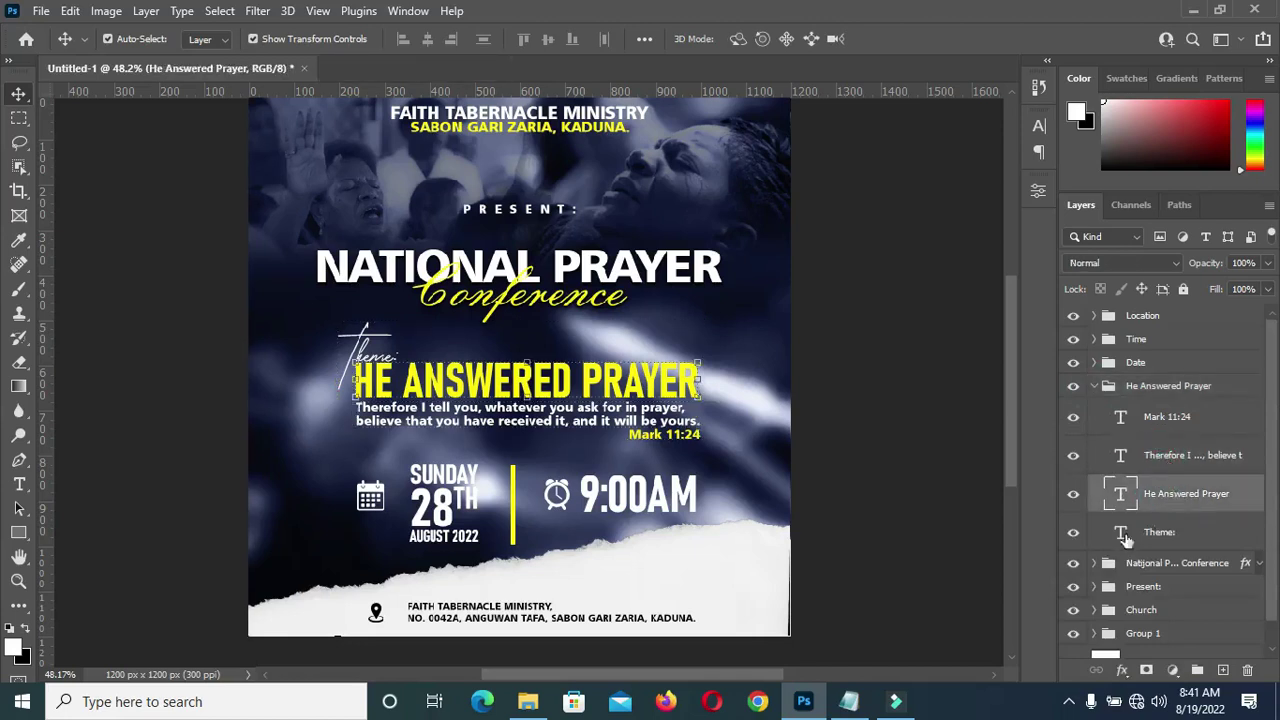
Add a Drop Shadow (86% opacity, distance 4, spread 9, size 8) and enable Inner Glow
{"action": "left_click", "coordinate": [1121, 671]}
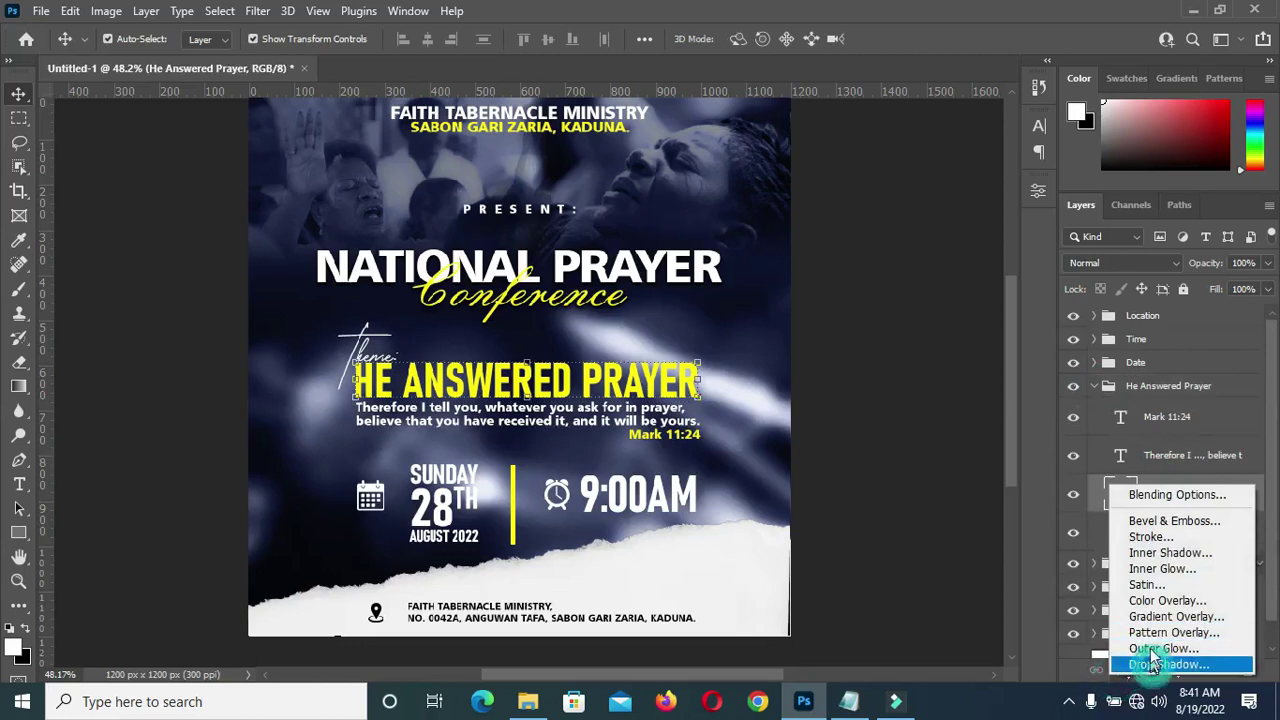
{"action": "left_click", "coordinate": [1160, 664]}
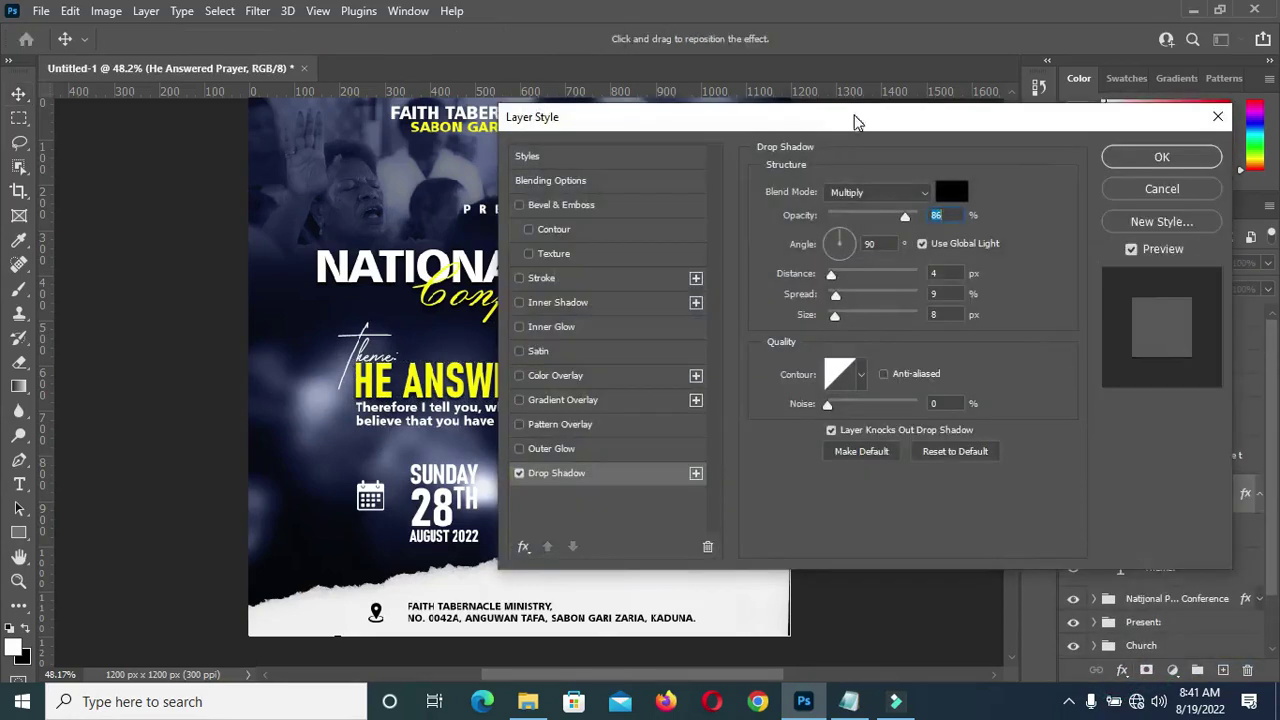
{"action": "left_click_drag", "start_coordinate": [855, 121], "coordinate": [1078, 121]}
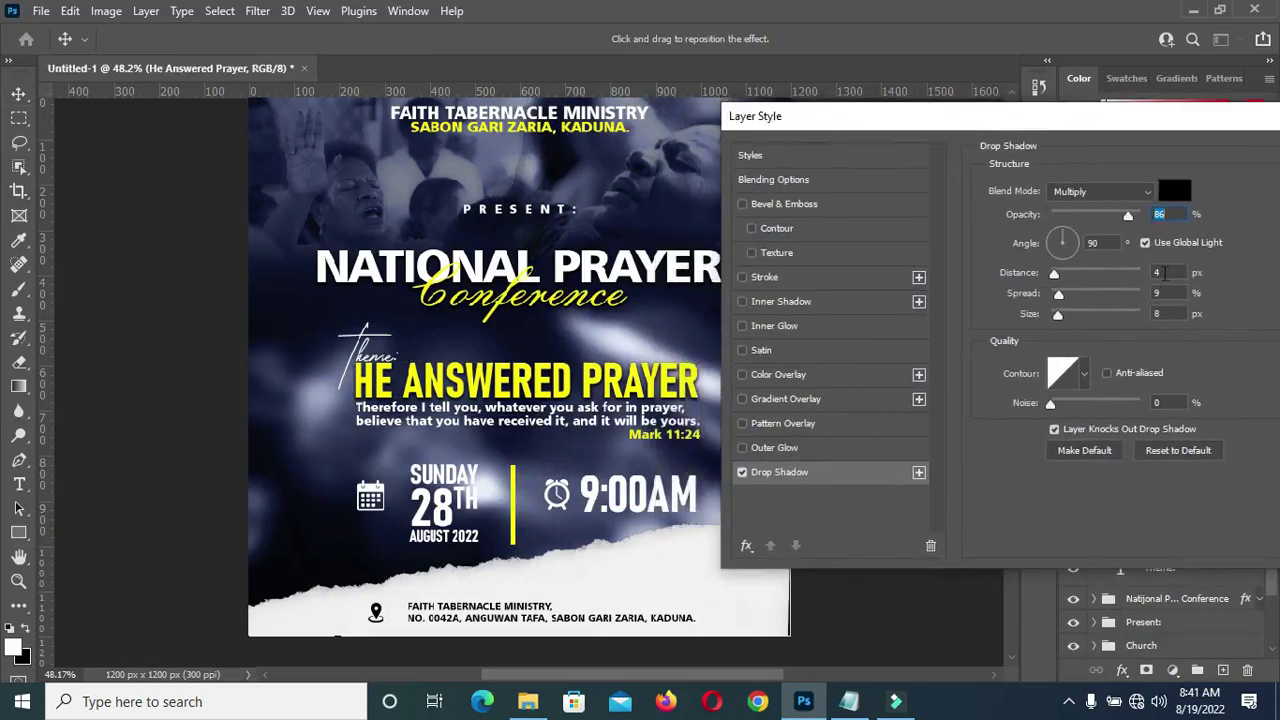
{"action": "left_click", "coordinate": [776, 327]}
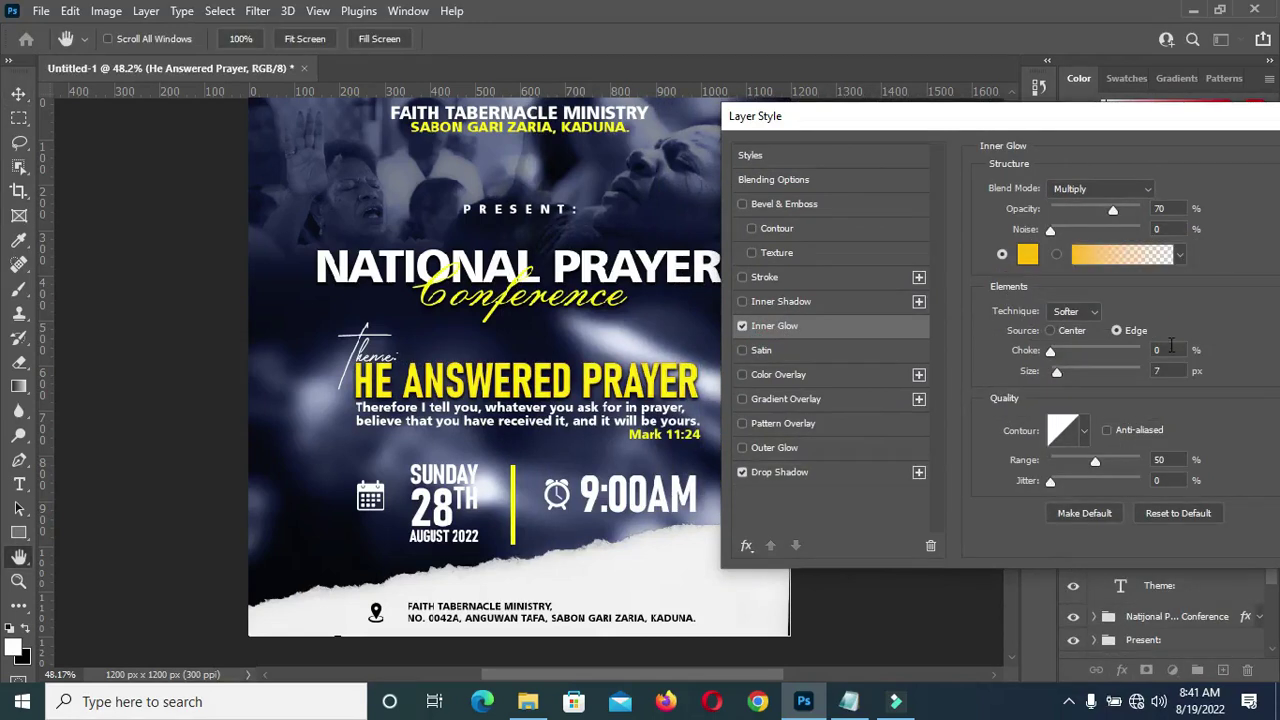
Set the inner glow size to 128 px and opacity to 80%
{"action": "left_click", "coordinate": [1171, 371]}
{"action": "left_click", "coordinate": [1100, 371]}
{"action": "double_click", "coordinate": [1162, 208]}
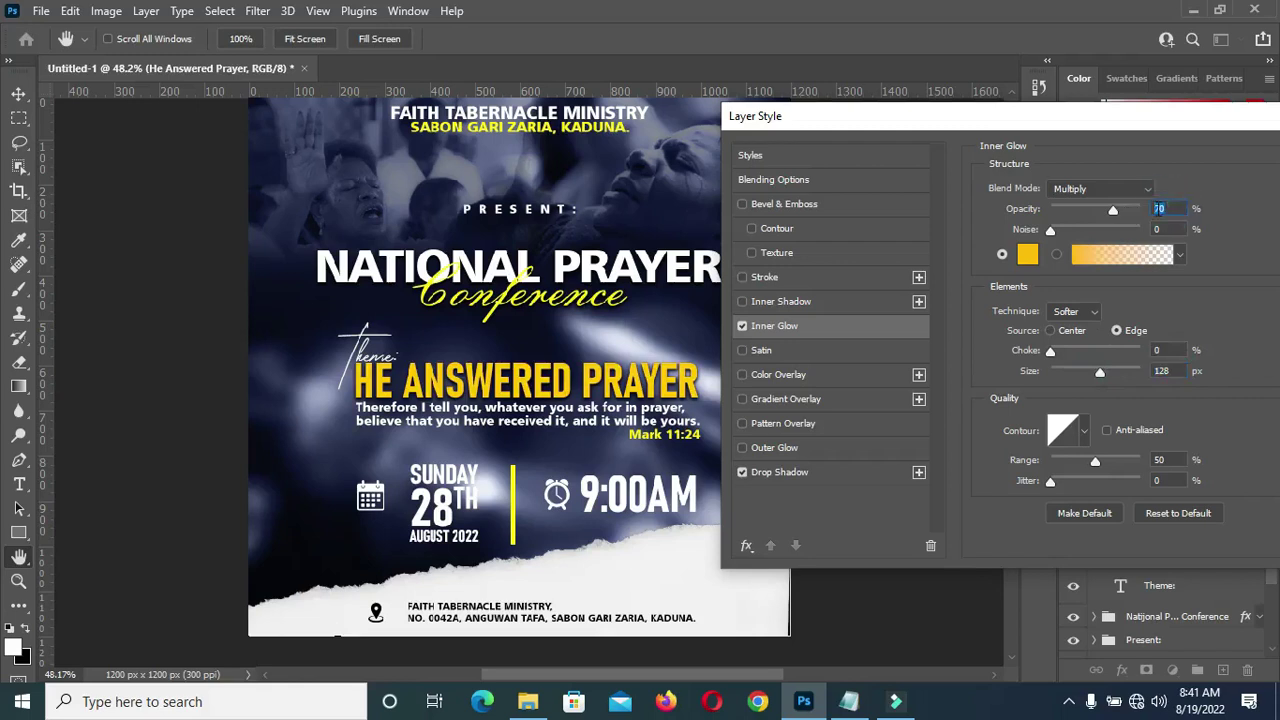
{"action": "type", "text": "8"}
{"action": "left_click_drag", "start_coordinate": [1066, 115], "coordinate": [1056, 114]}
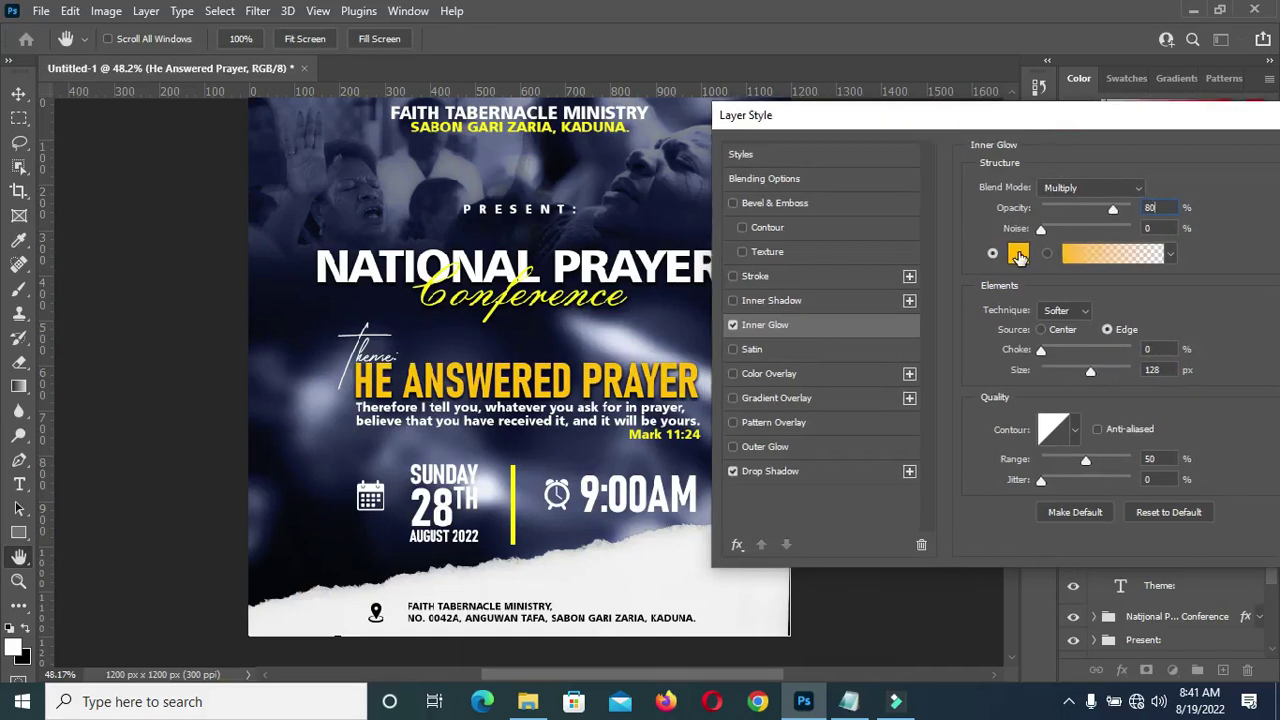
Set the glow colour to golden ffcc00 and apply the layer style
{"action": "left_click", "coordinate": [1018, 254]}
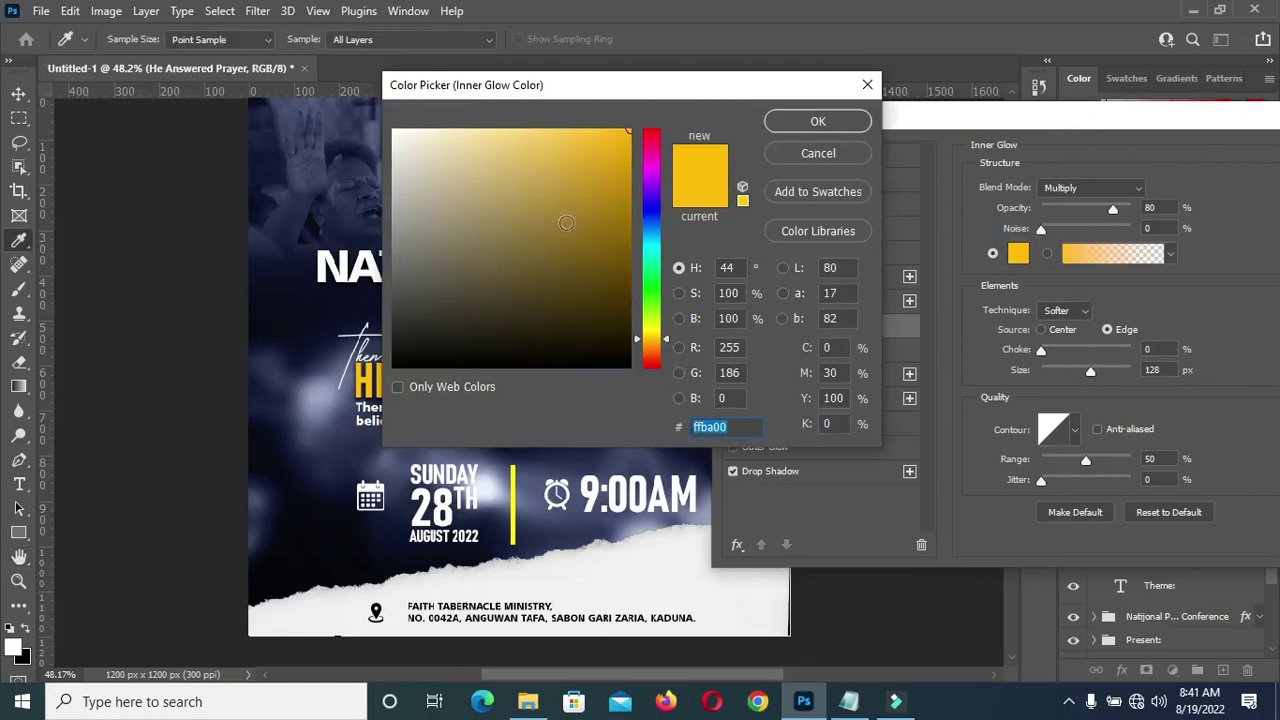
{"action": "left_click_drag", "start_coordinate": [660, 96], "coordinate": [881, 103]}
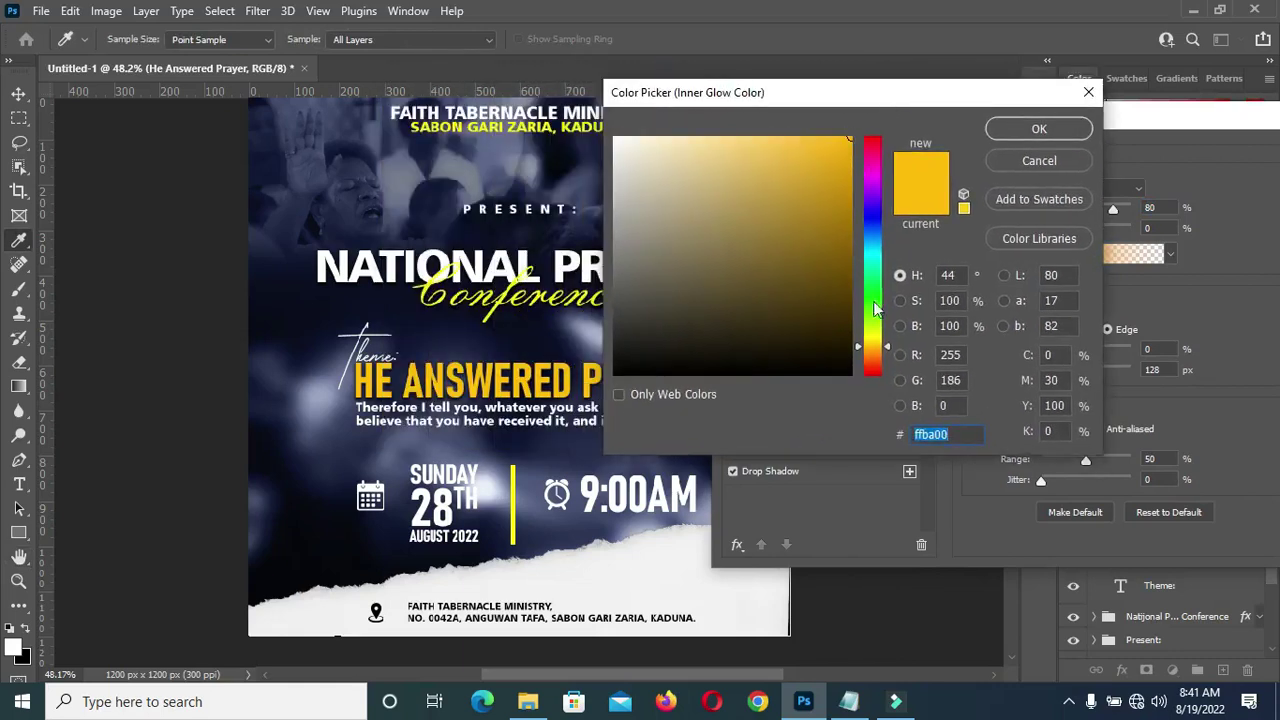
{"action": "left_click_drag", "start_coordinate": [884, 349], "coordinate": [879, 343]}
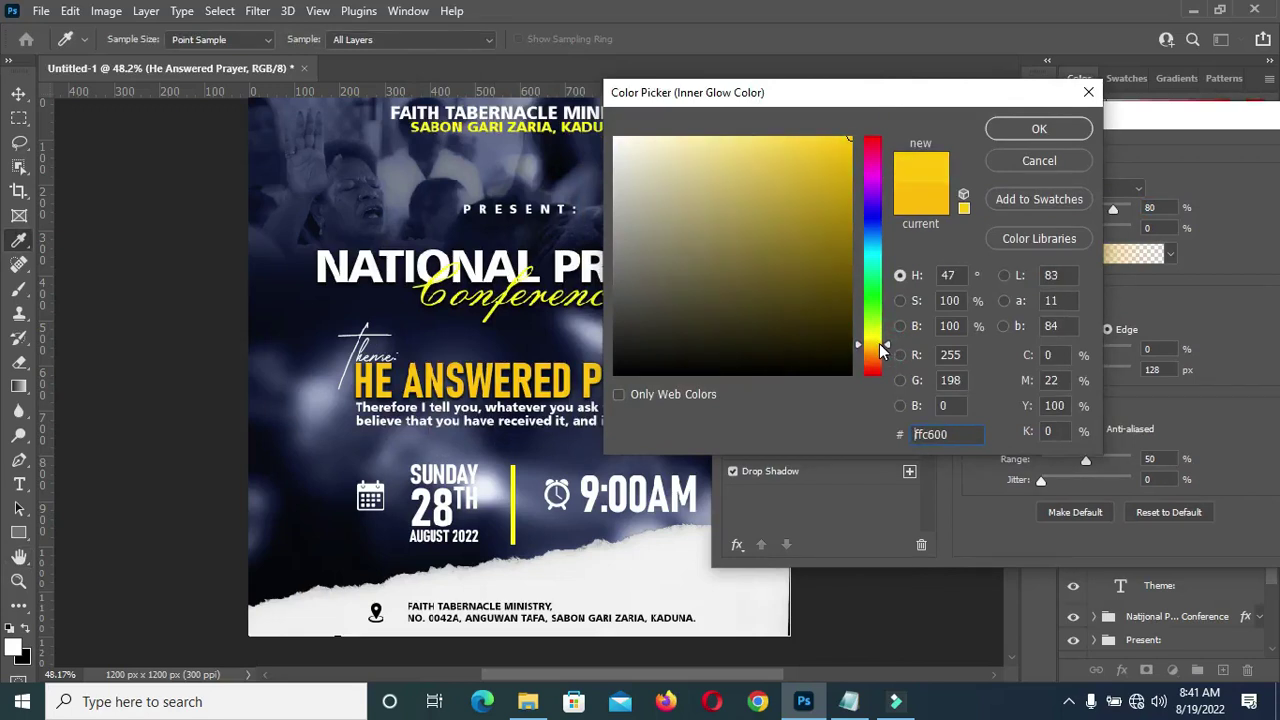
{"action": "left_click", "coordinate": [880, 344]}
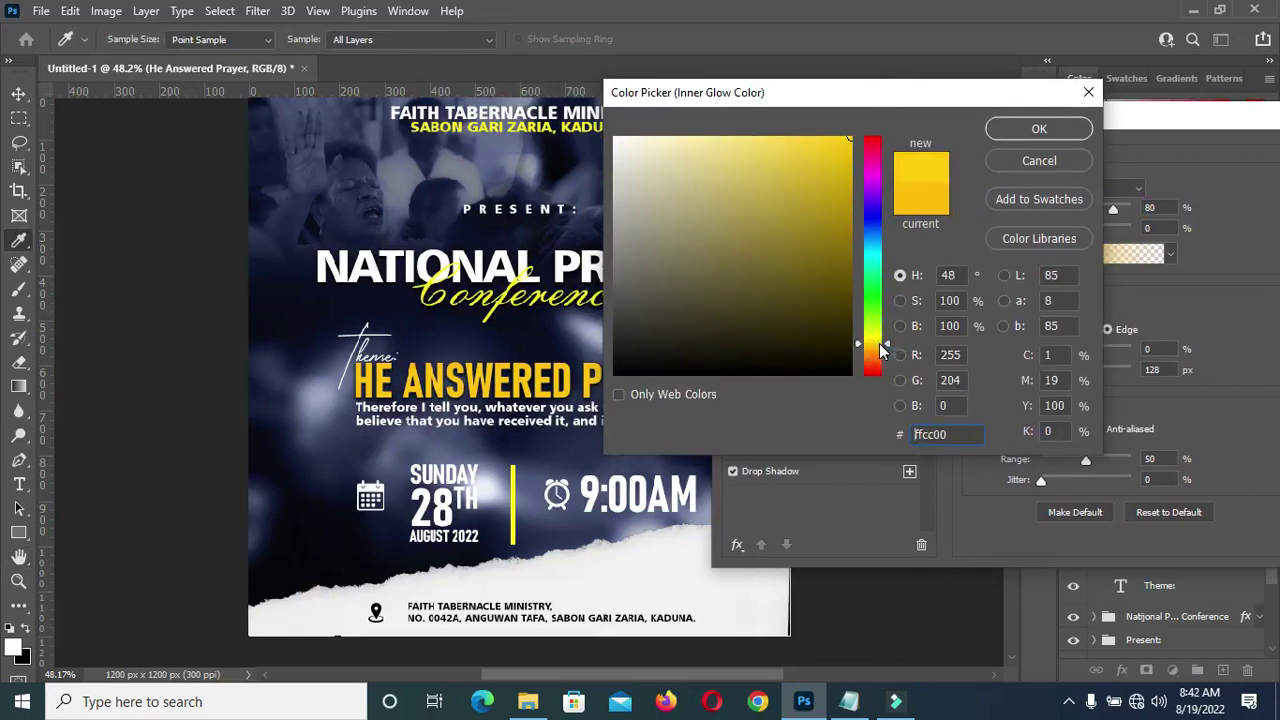
{"action": "left_click", "coordinate": [1036, 128]}
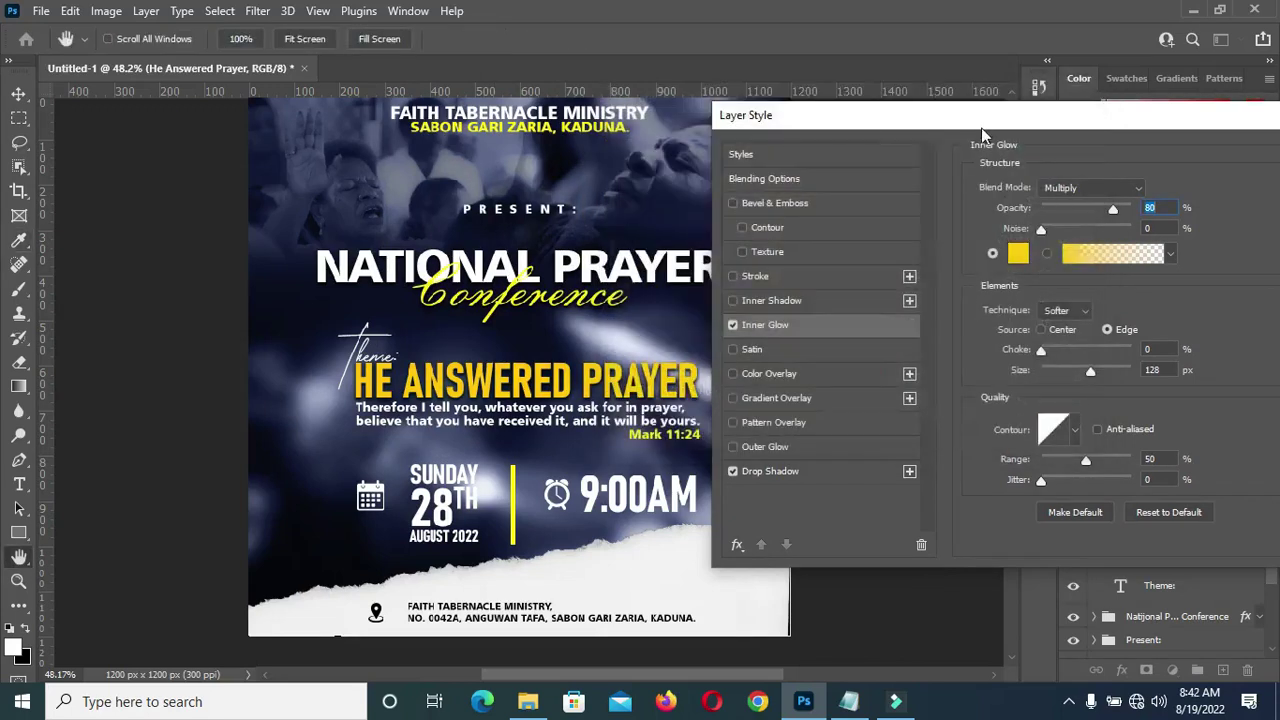
{"action": "left_click_drag", "start_coordinate": [985, 123], "coordinate": [786, 115]}
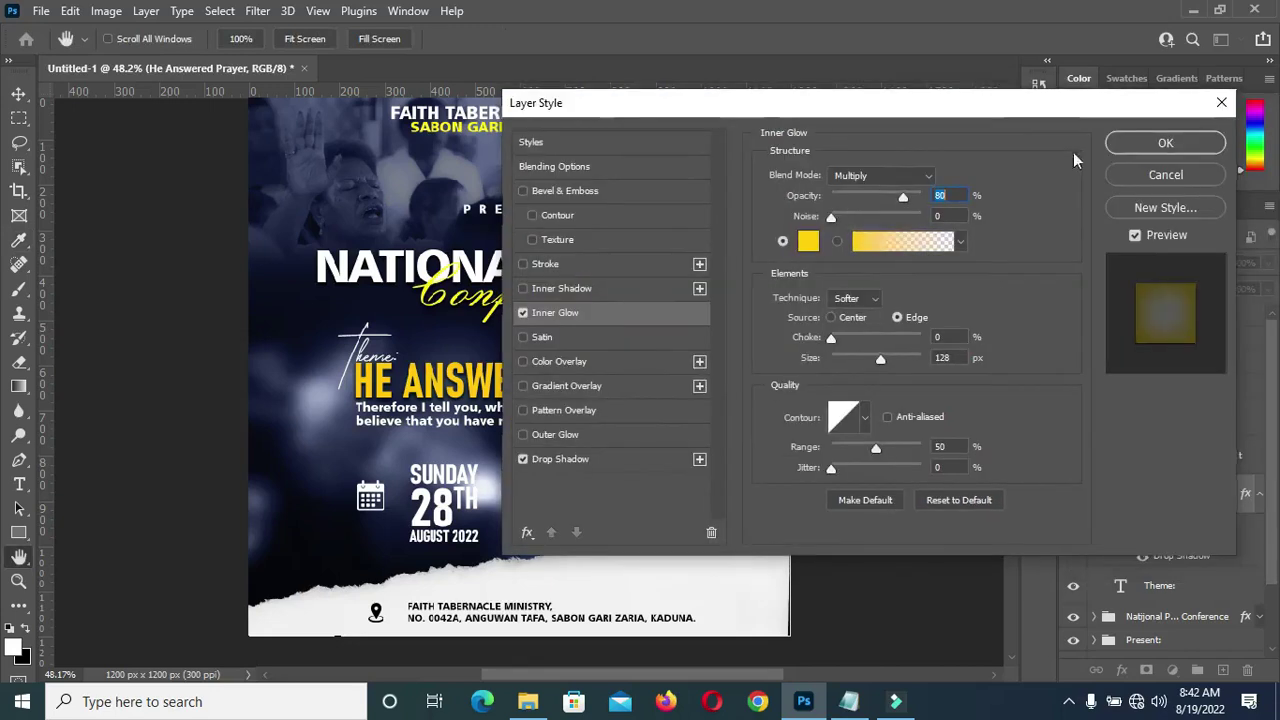
{"action": "left_click", "coordinate": [1166, 138]}
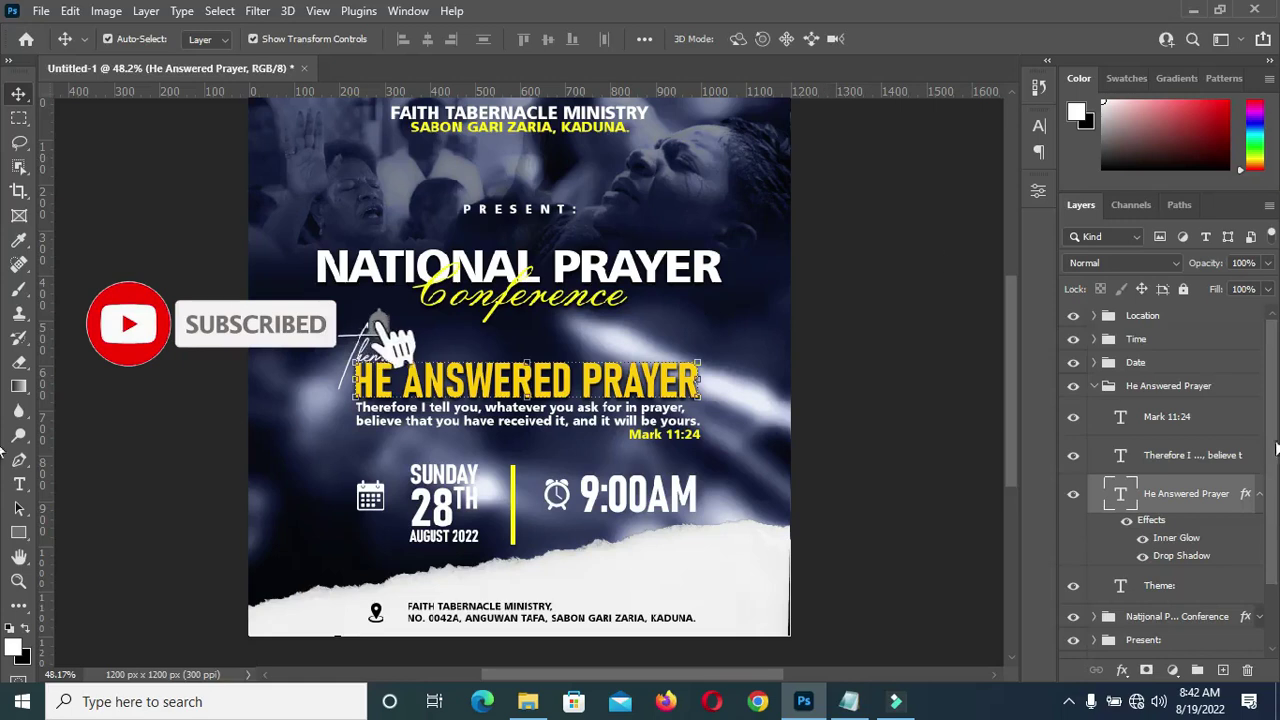
{"action": "left_click", "coordinate": [1256, 495]}
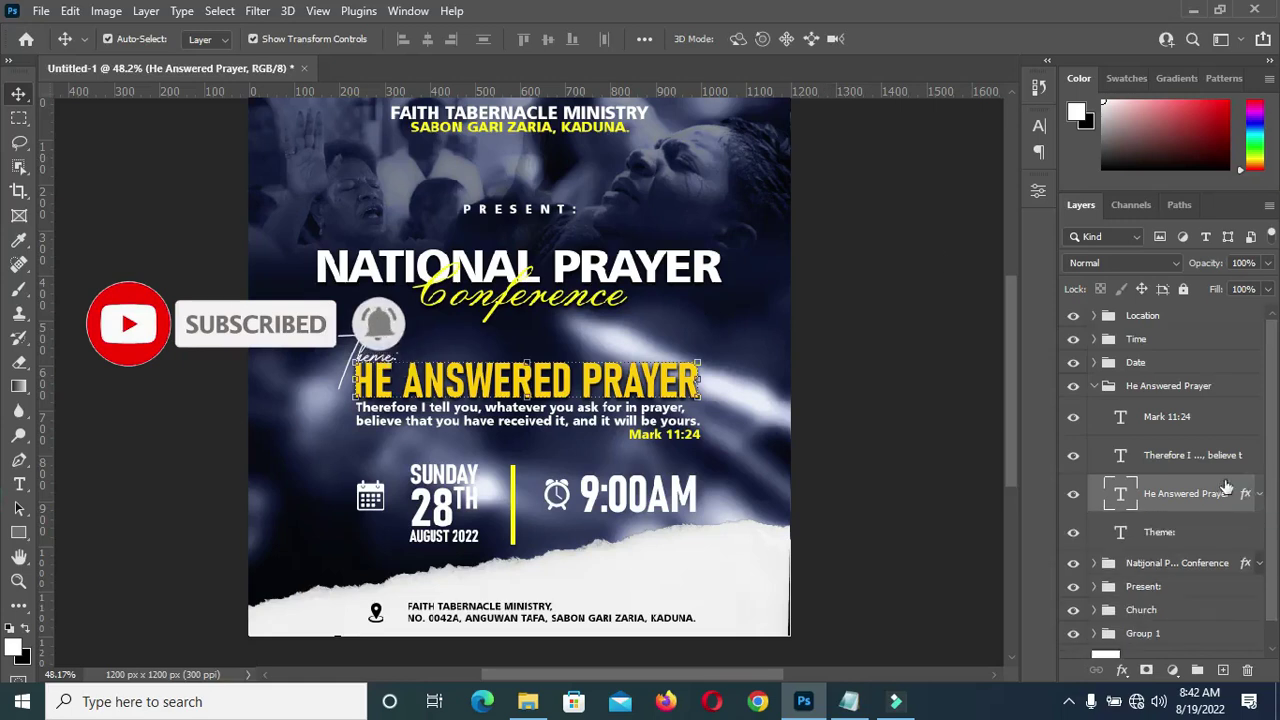
Collapse the He Answered Prayer group and copy the National Prayer Conference title's layer style
{"action": "scroll", "coordinate": [948, 440], "scroll_direction": "down", "scroll_amount": 1}
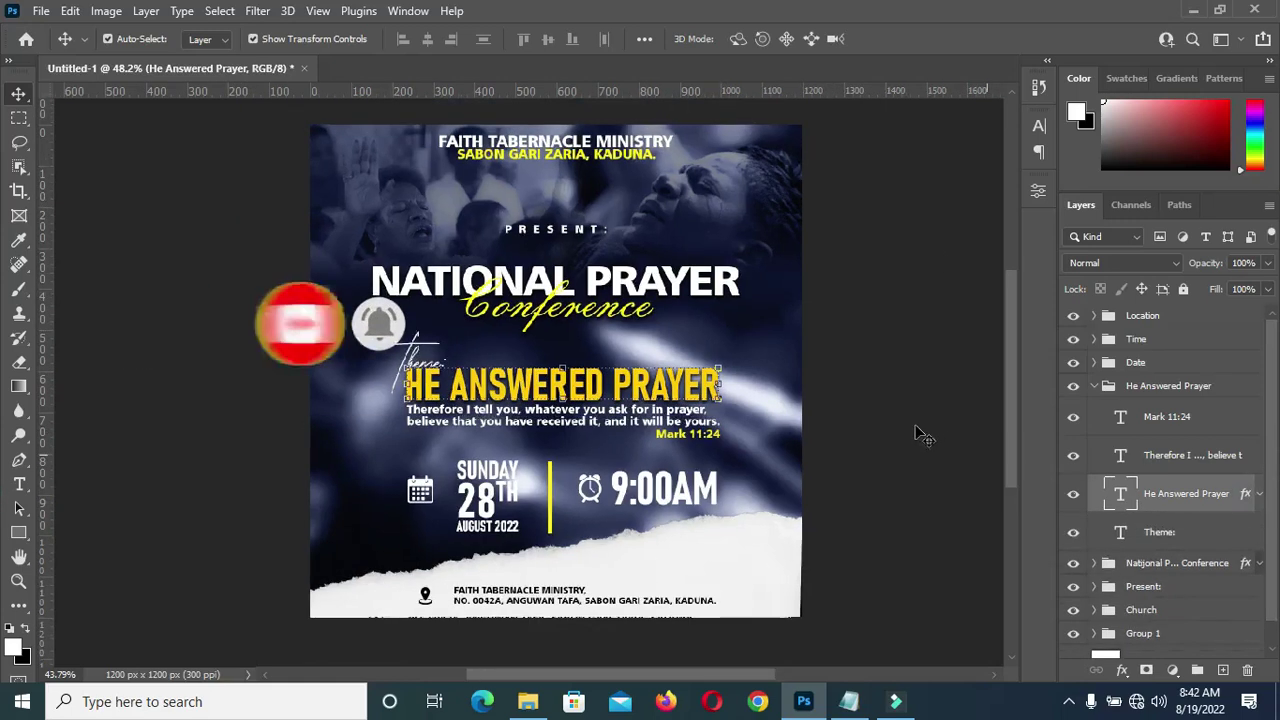
{"action": "left_click", "coordinate": [1104, 388]}
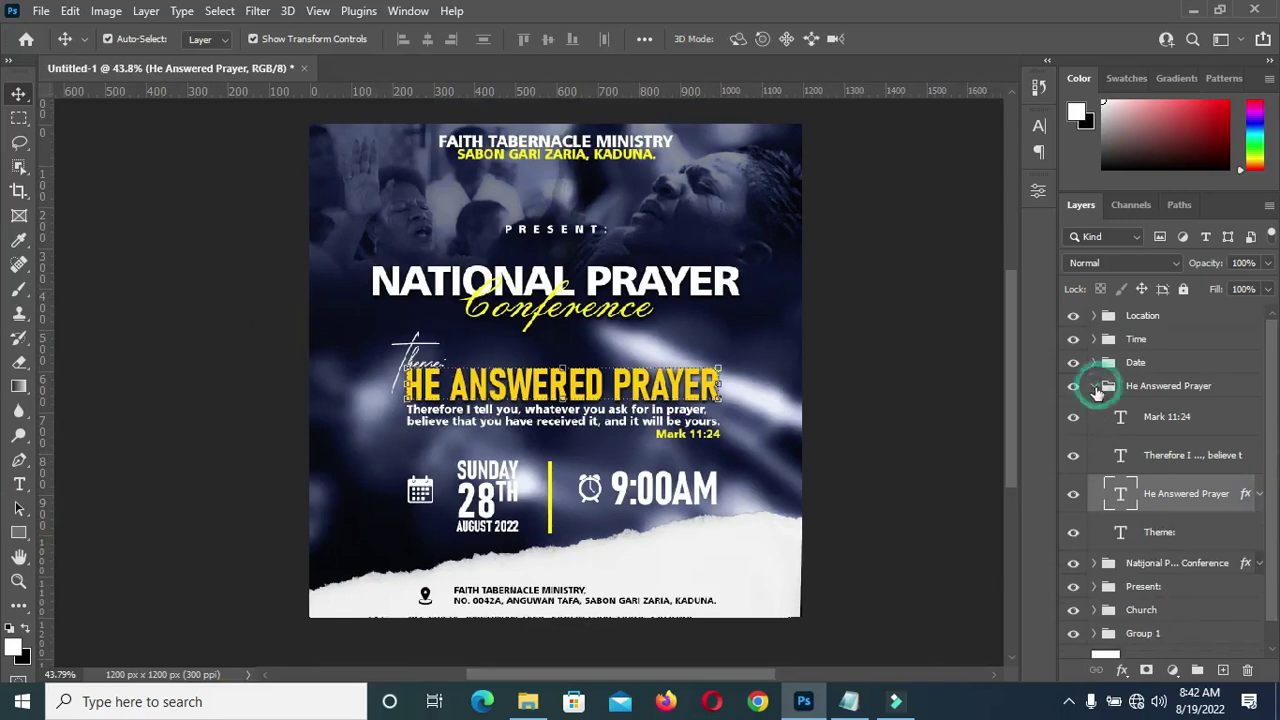
{"action": "left_click", "coordinate": [1094, 388]}
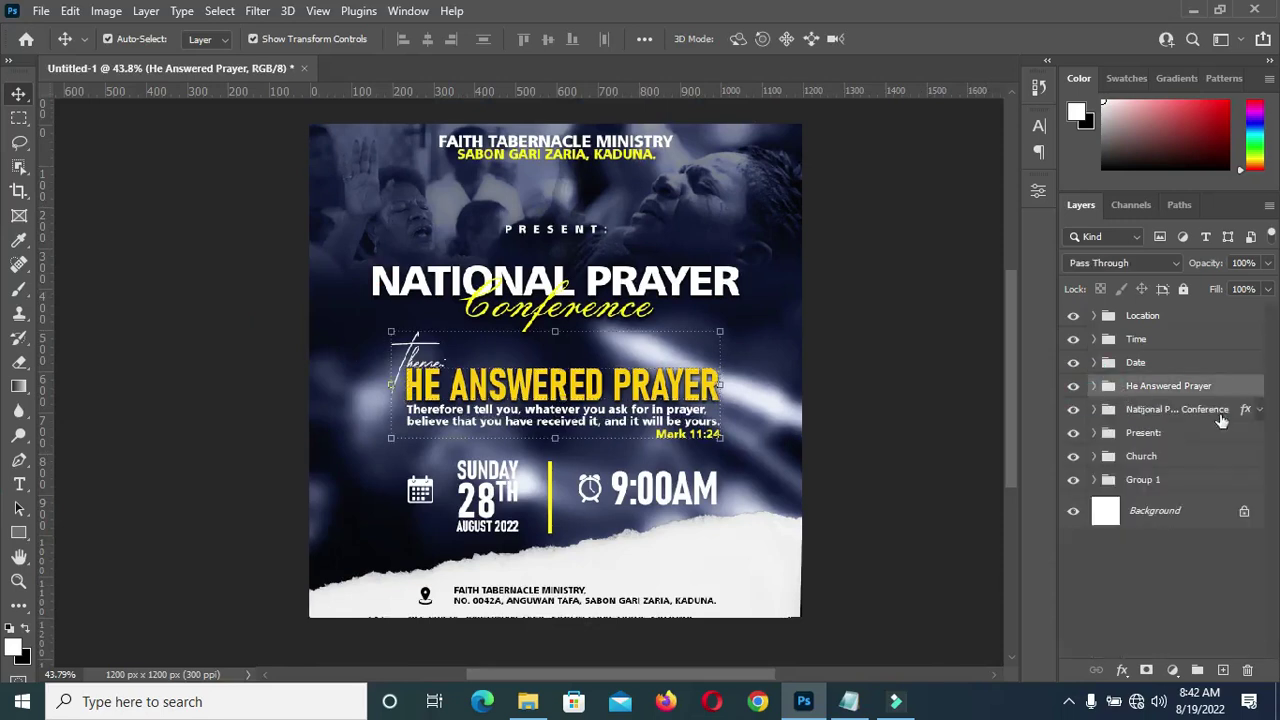
{"action": "left_click", "coordinate": [876, 373]}
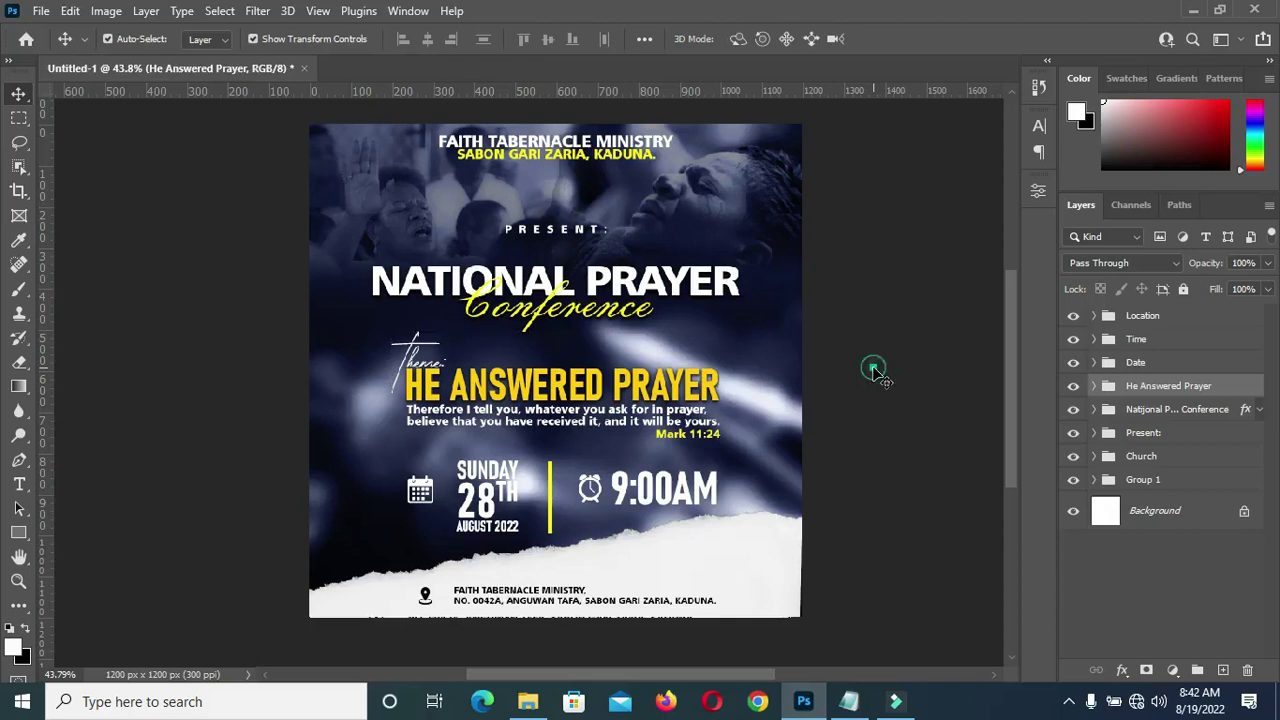
{"action": "right_click", "coordinate": [1243, 411]}
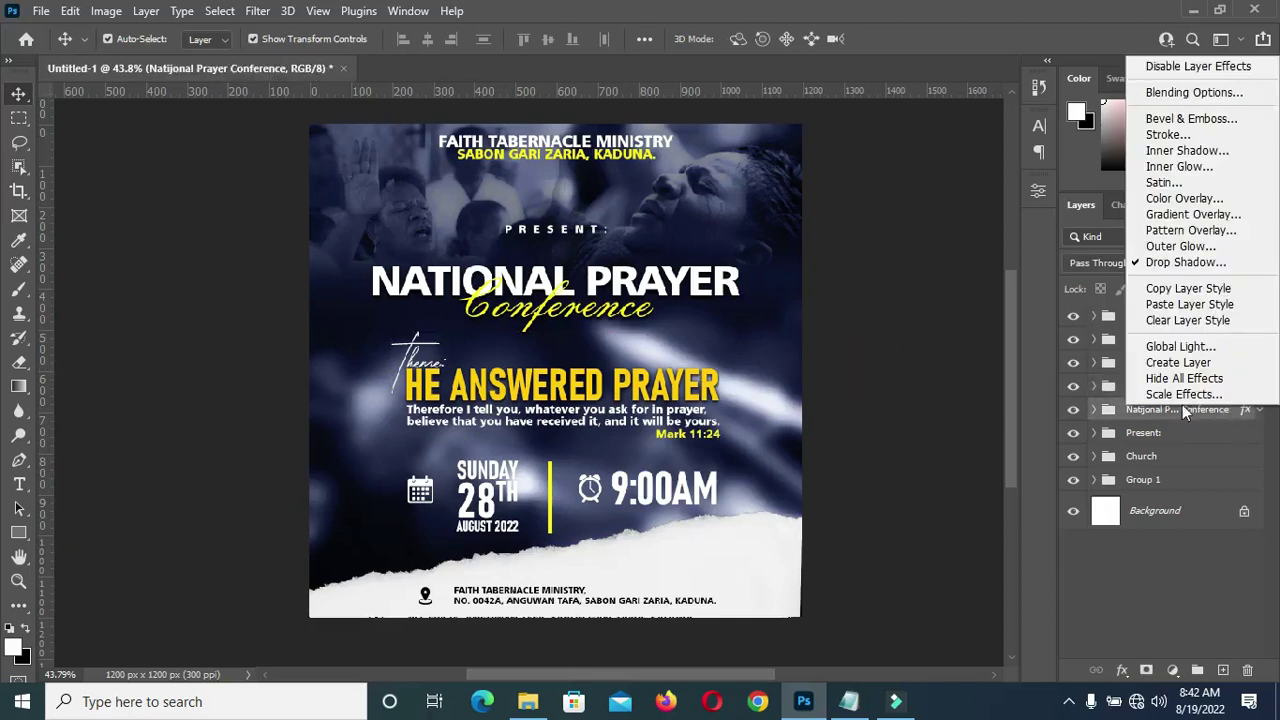
{"action": "left_click", "coordinate": [1164, 290]}
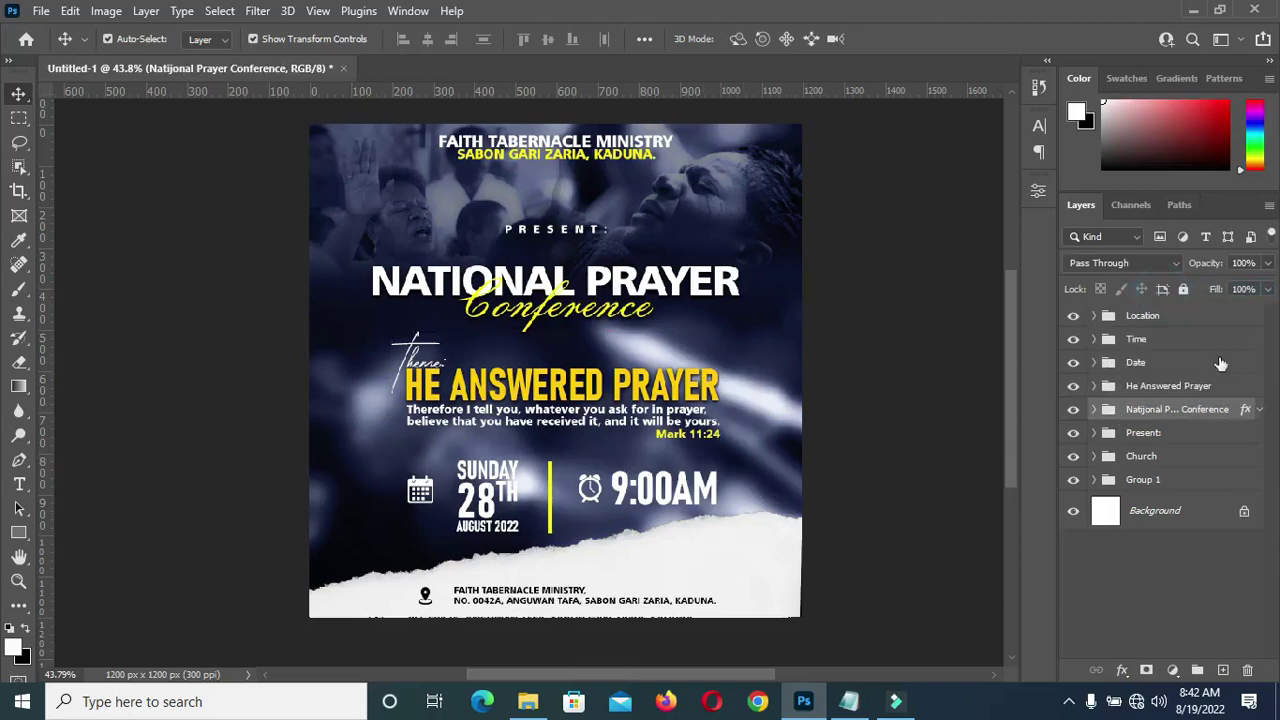
Paste the copied drop shadow style onto the Date and Time groups
{"action": "left_click", "coordinate": [1160, 363]}
{"action": "right_click", "coordinate": [1160, 362]}
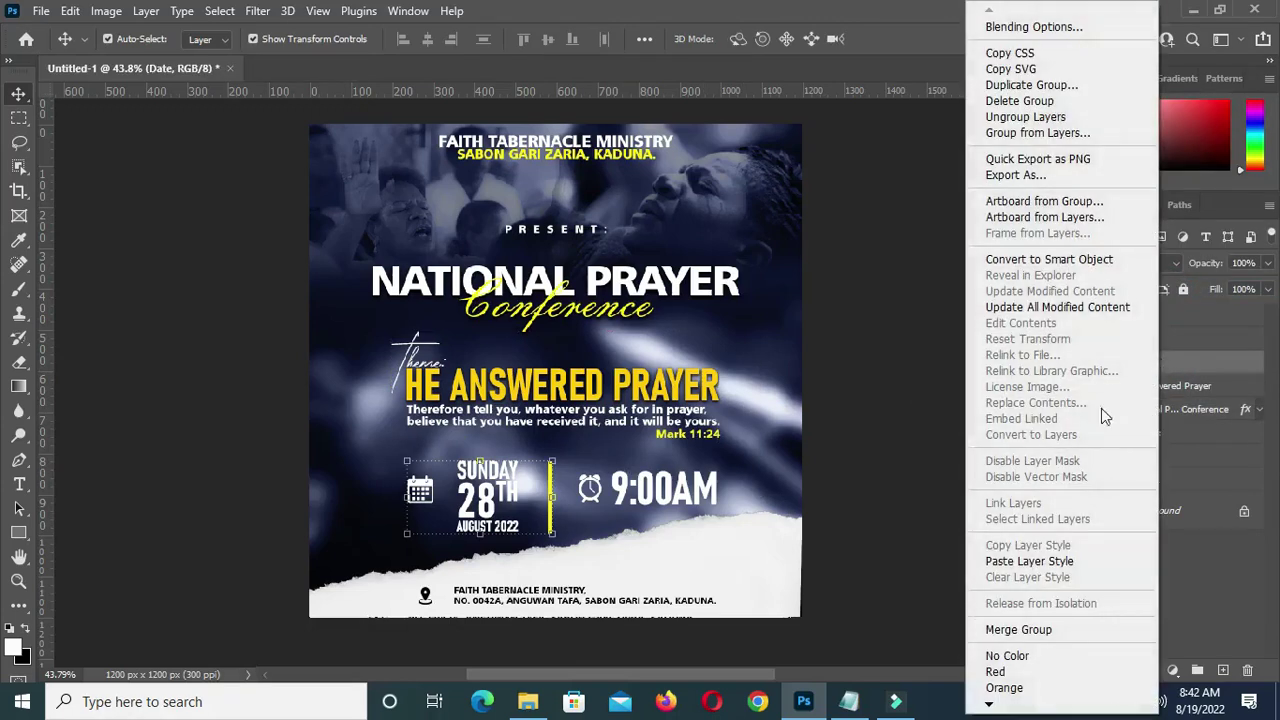
{"action": "left_click", "coordinate": [1040, 561]}
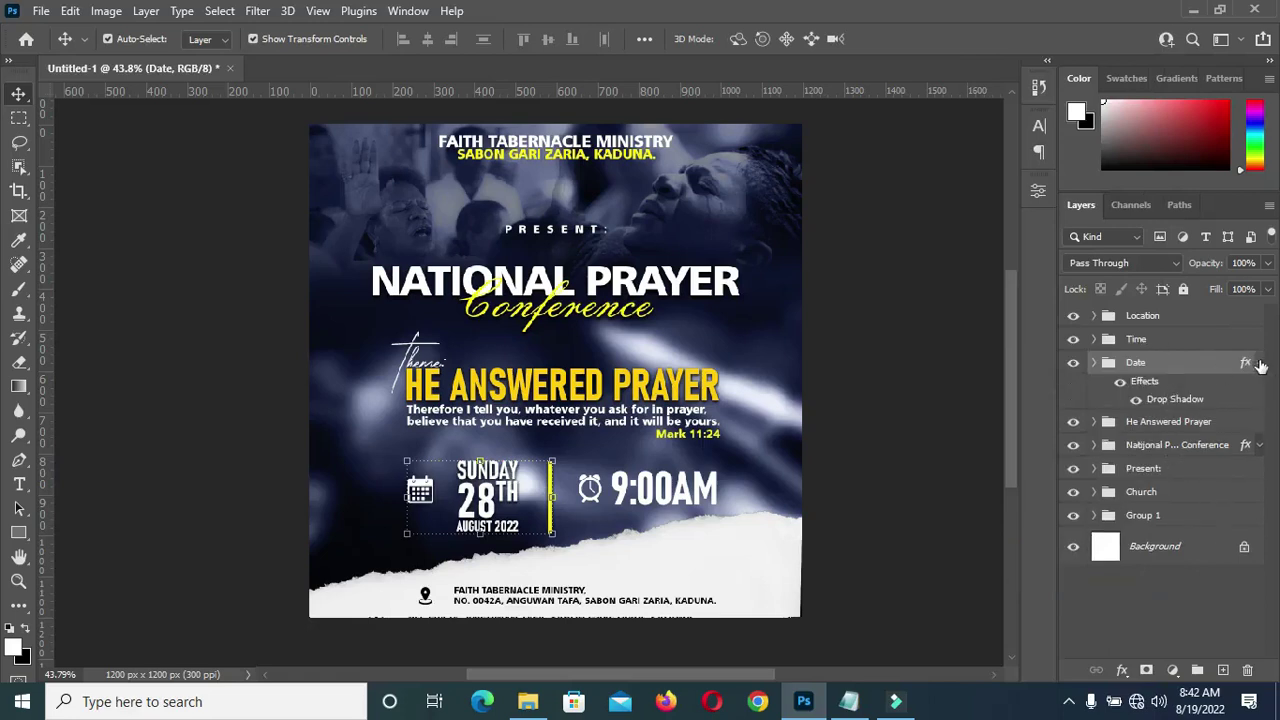
{"action": "left_click", "coordinate": [1258, 362]}
{"action": "right_click", "coordinate": [1147, 341]}
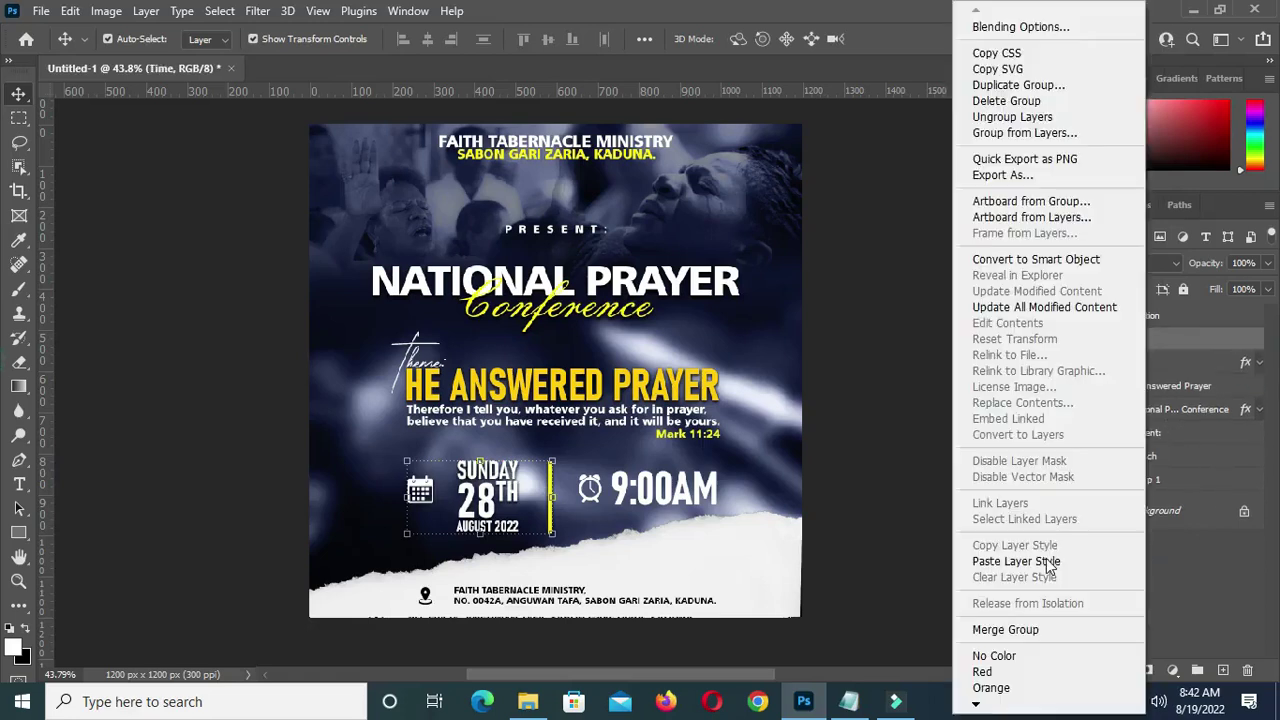
{"action": "left_click", "coordinate": [1020, 562]}
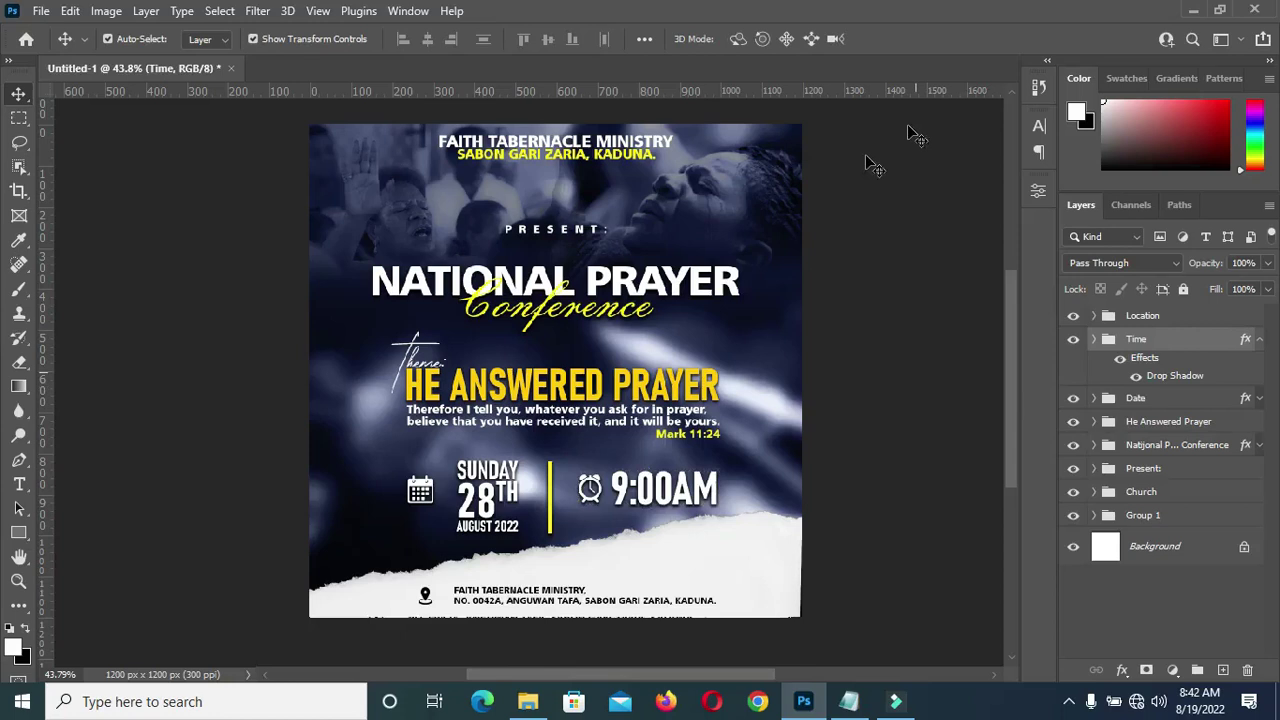
{"action": "scroll", "coordinate": [862, 180], "scroll_direction": "up", "scroll_amount": 2}
{"action": "left_click", "coordinate": [857, 186]}
{"action": "scroll", "coordinate": [857, 186], "scroll_direction": "up", "scroll_amount": 1}
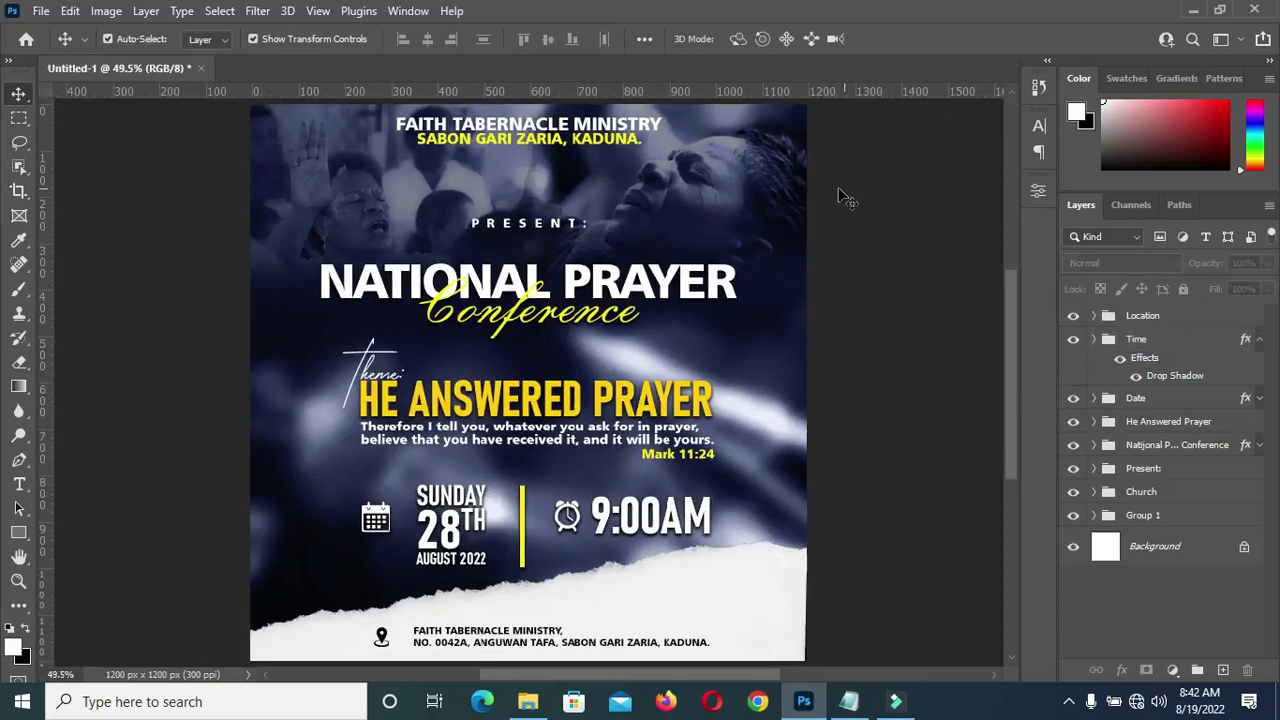
{"action": "left_click", "coordinate": [1259, 340]}
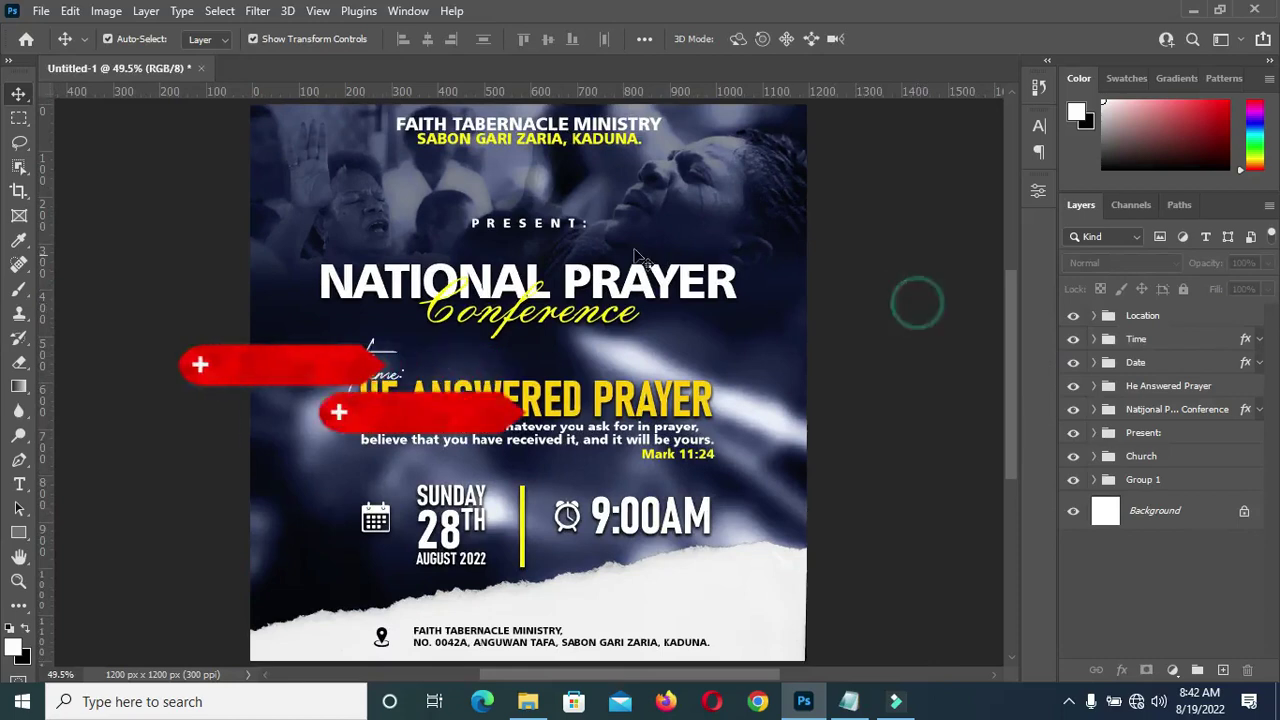